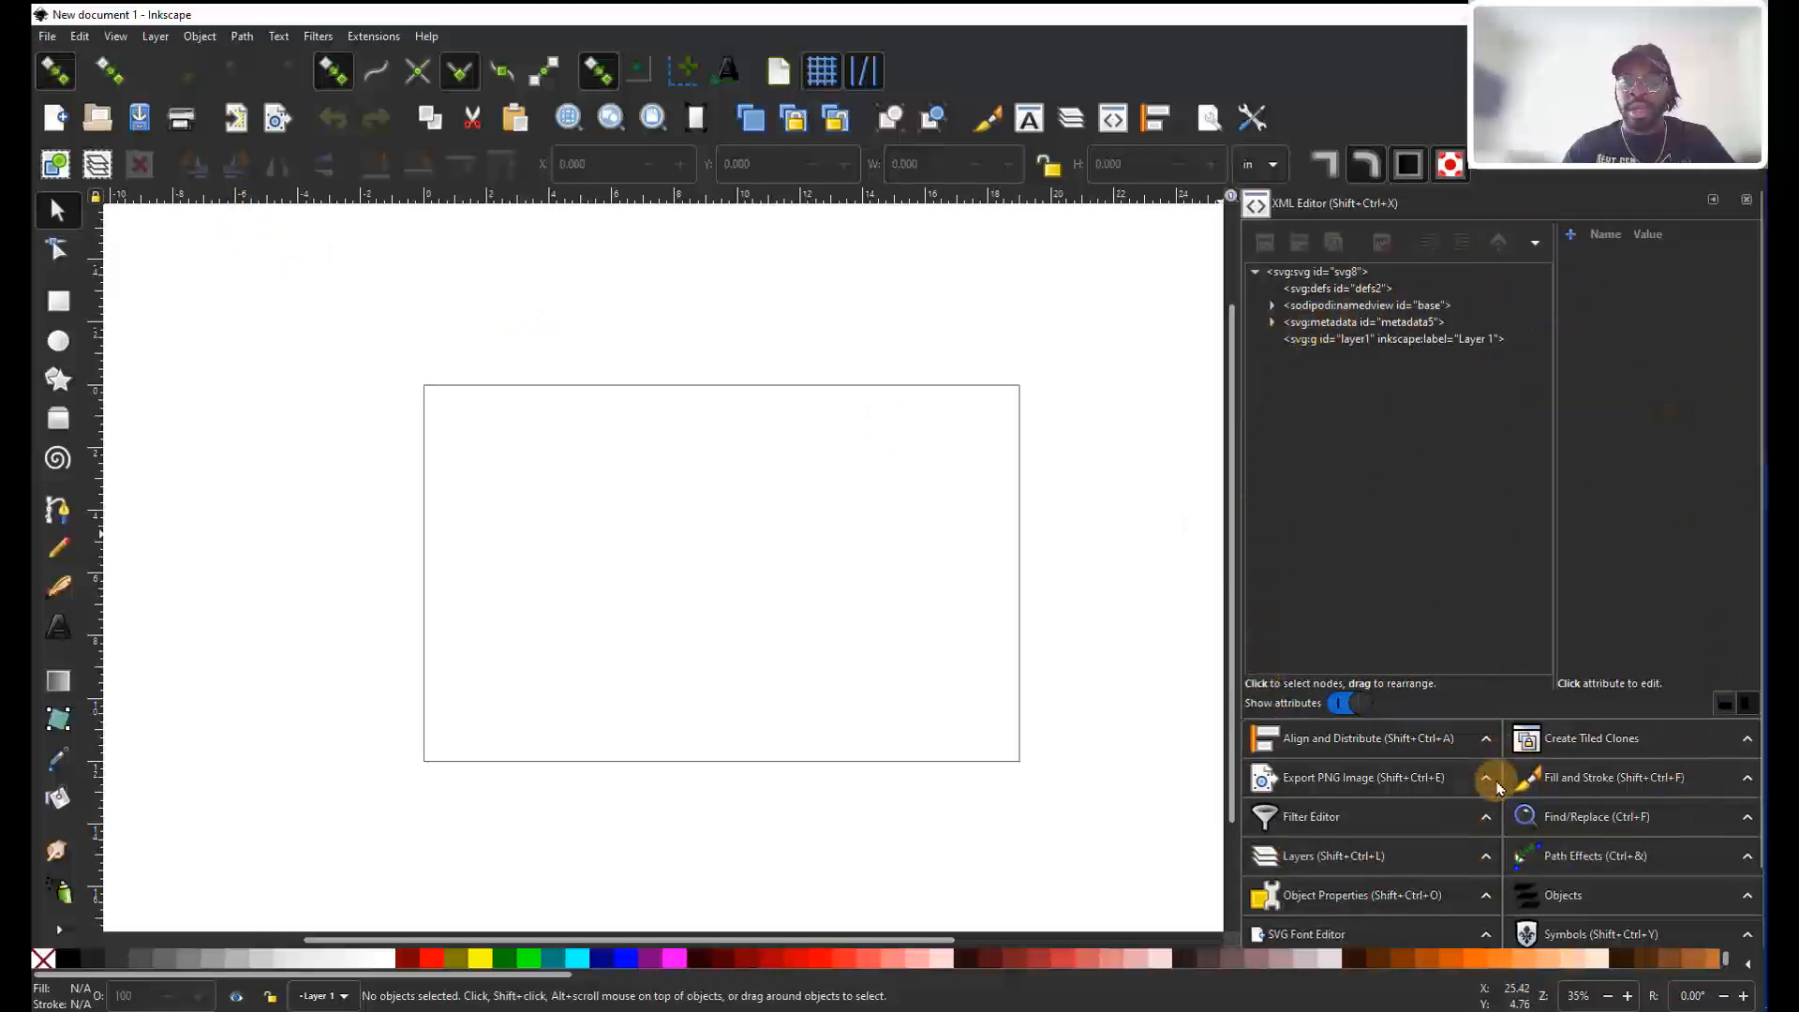
View the docked Align and Distribute, Fill and Stroke, and Text and Font dialogs one after another.
click(1382, 742)
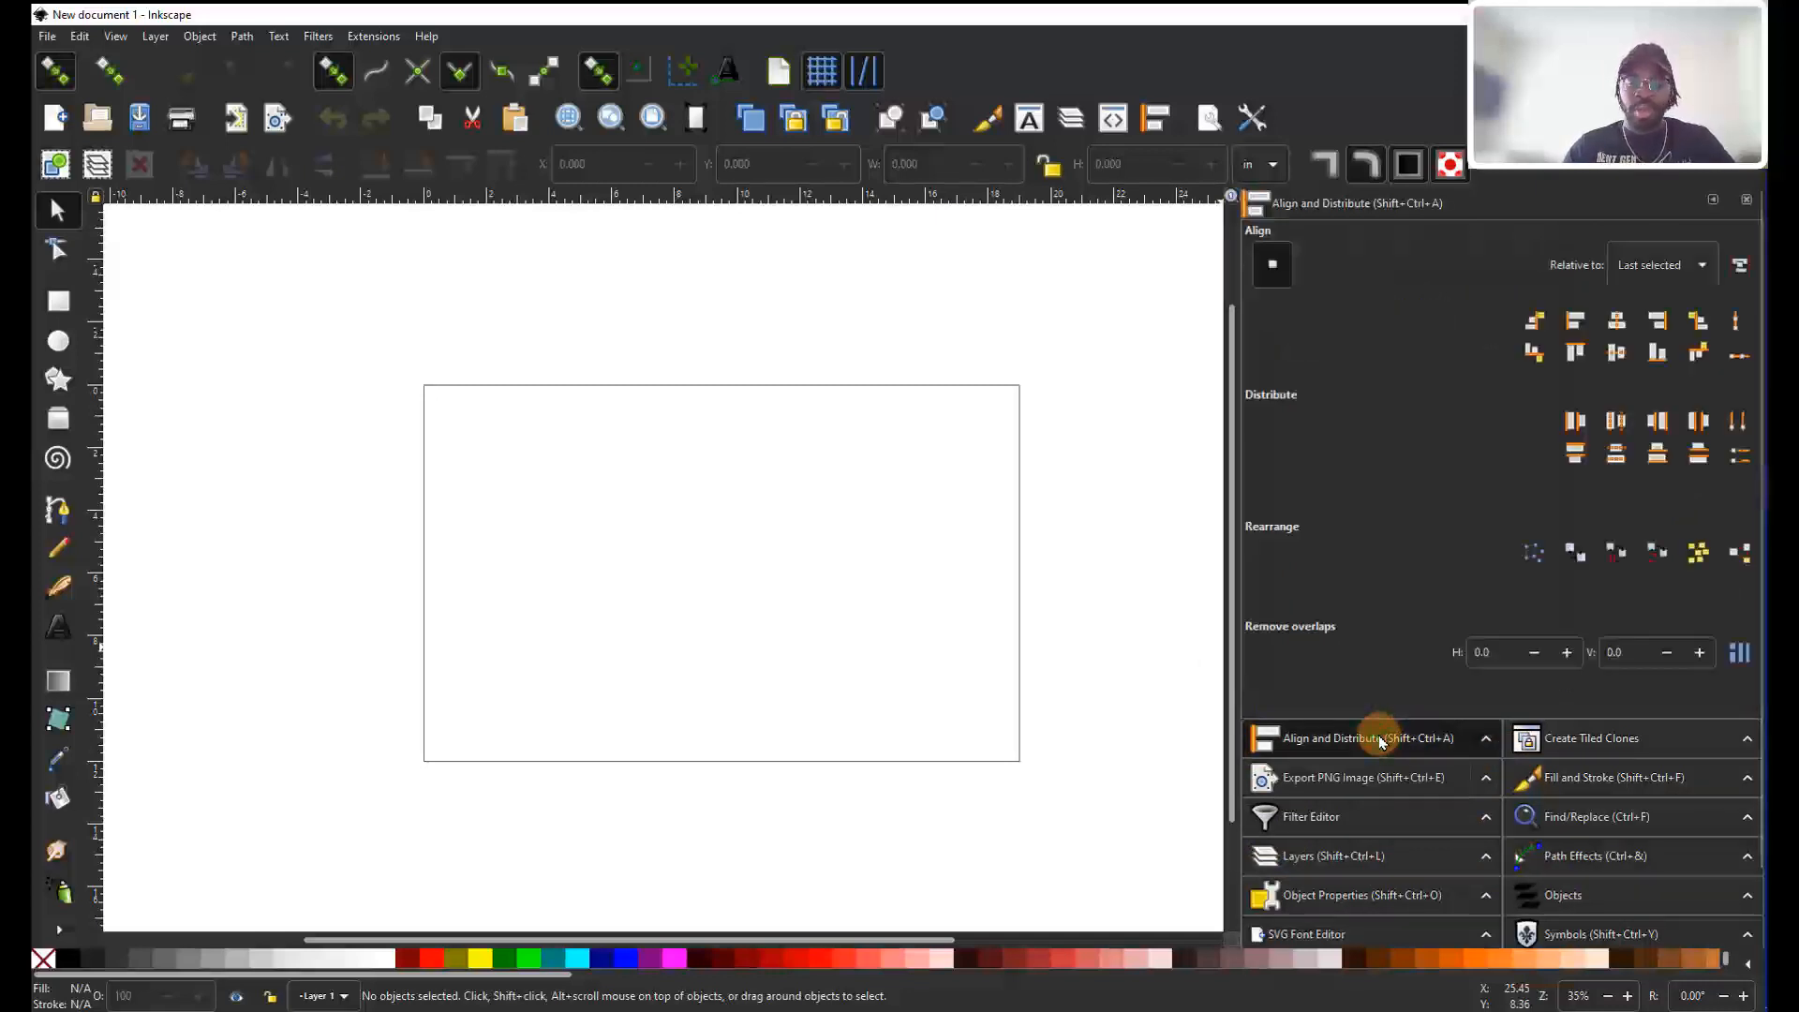
click(1563, 778)
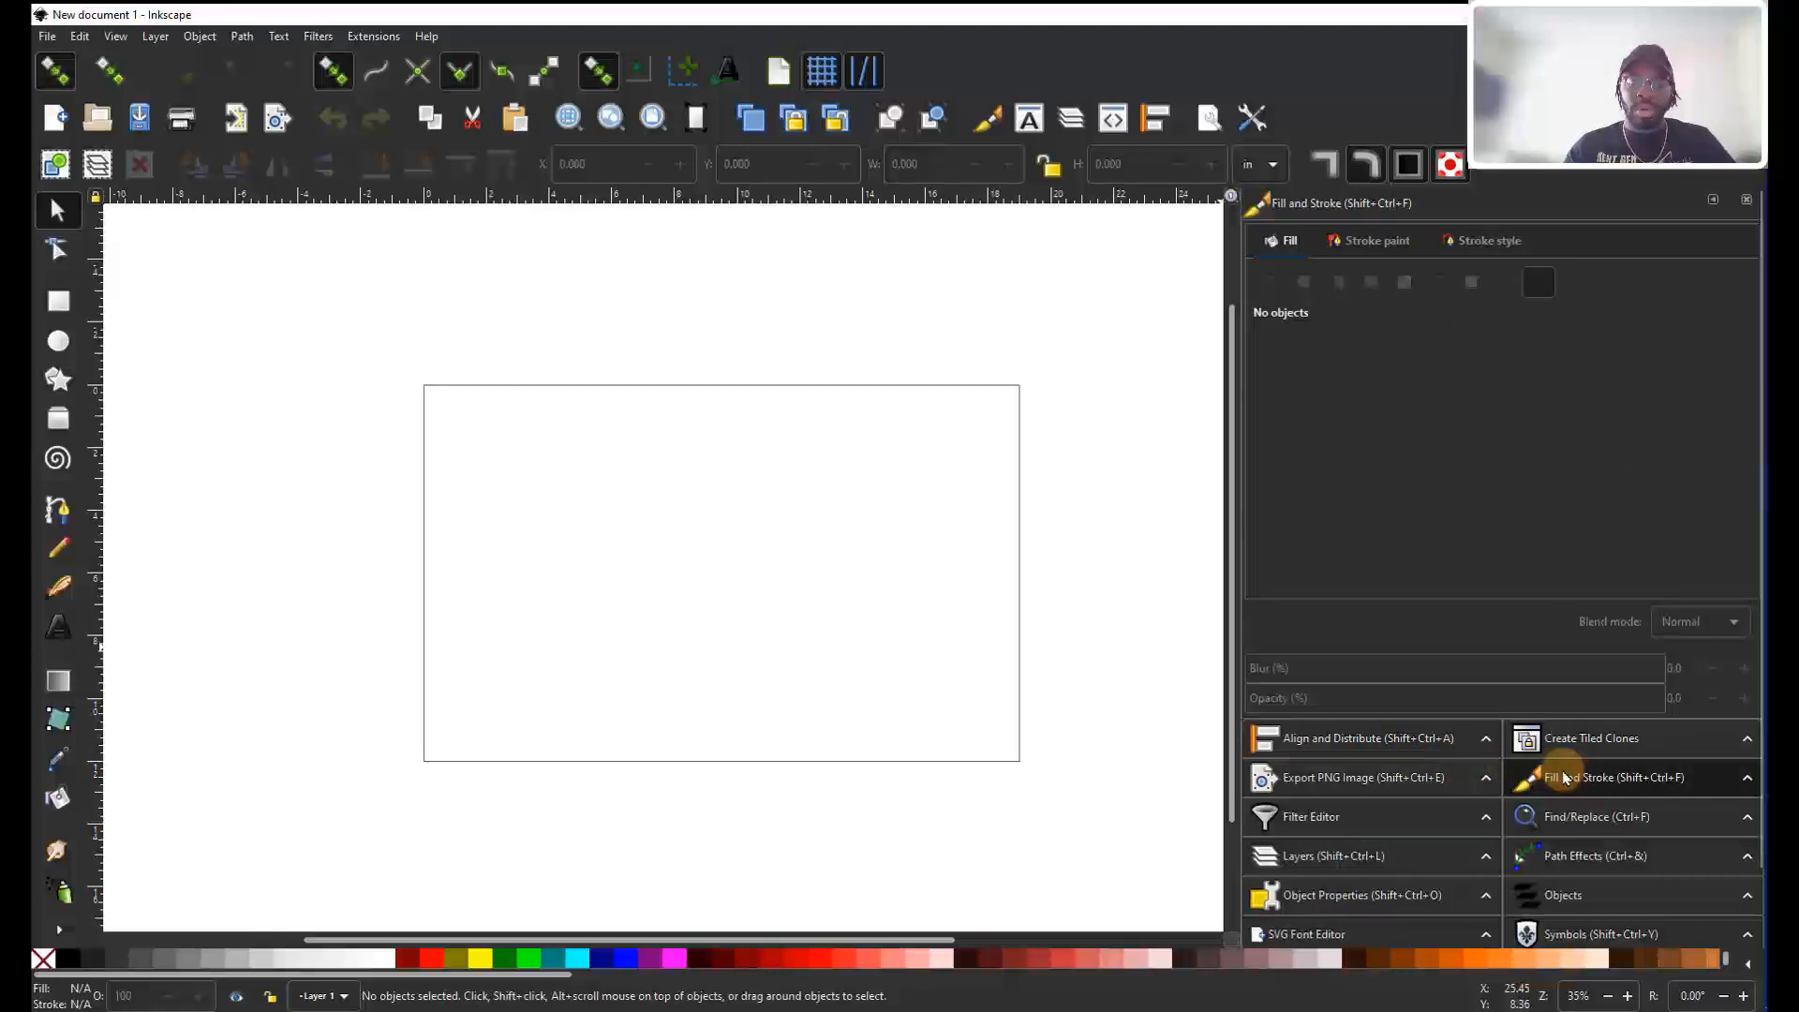
scroll(1418, 863, down, 2)
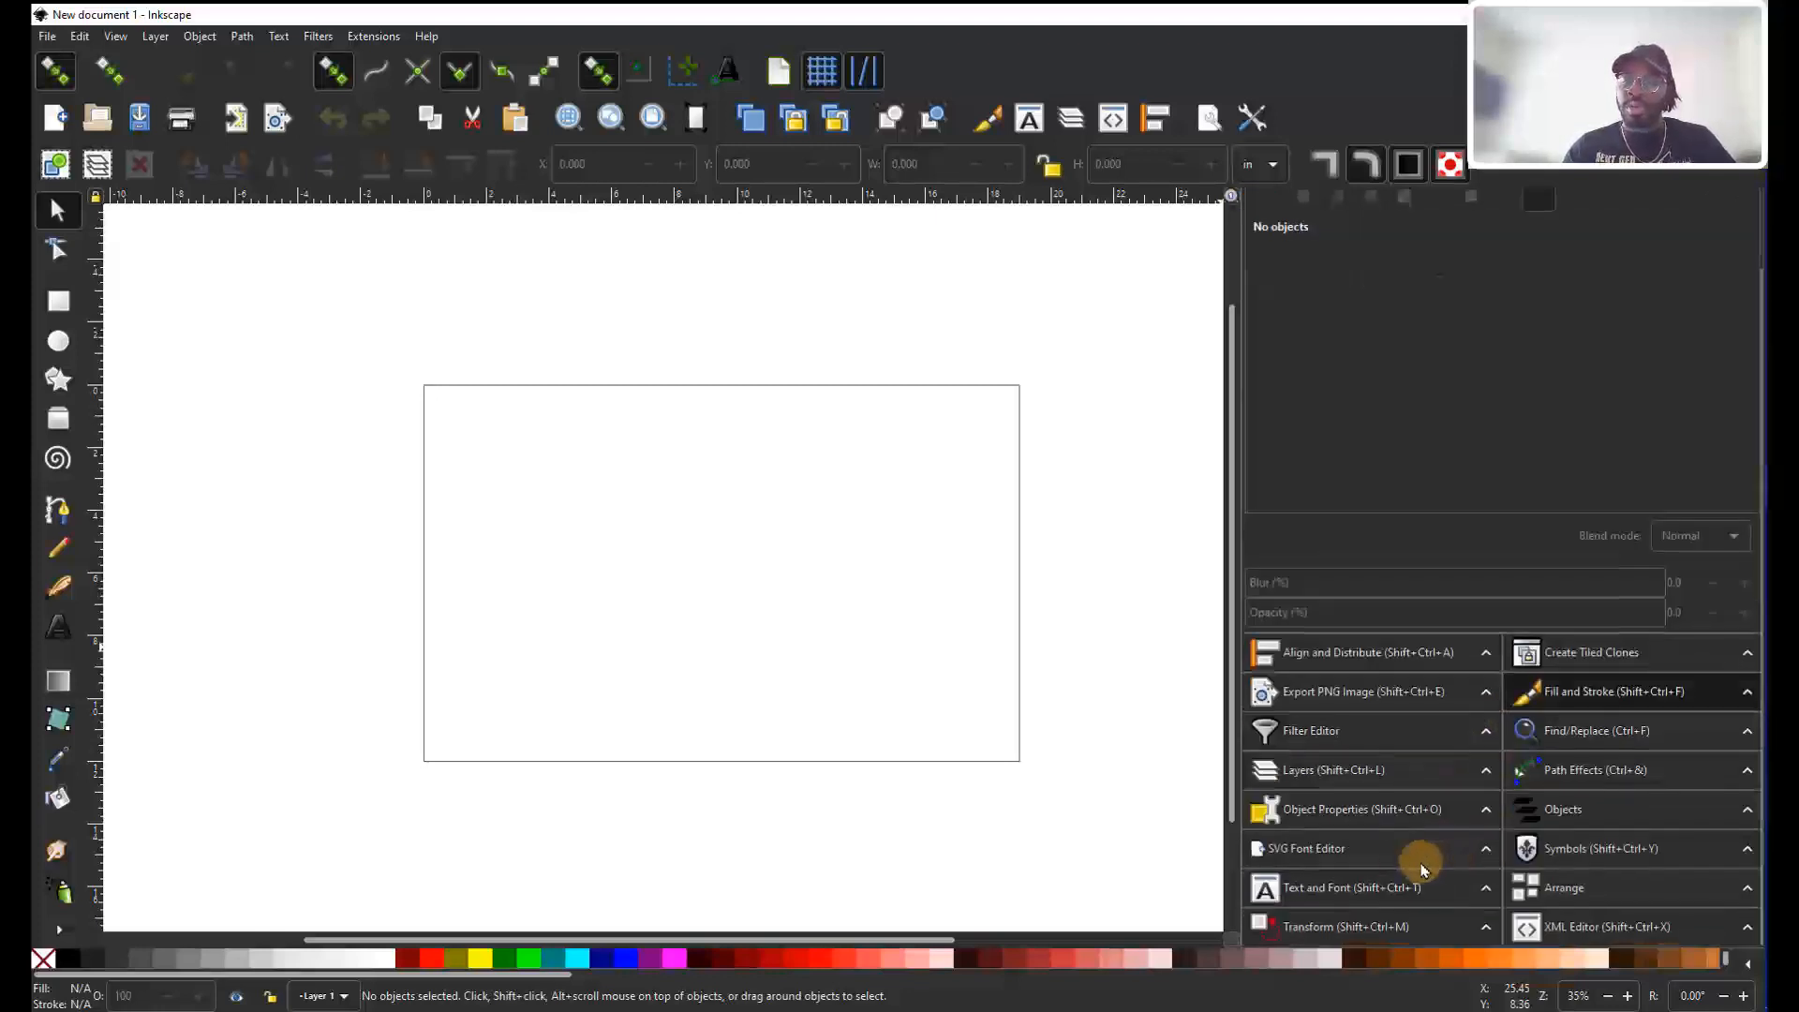
click(1371, 892)
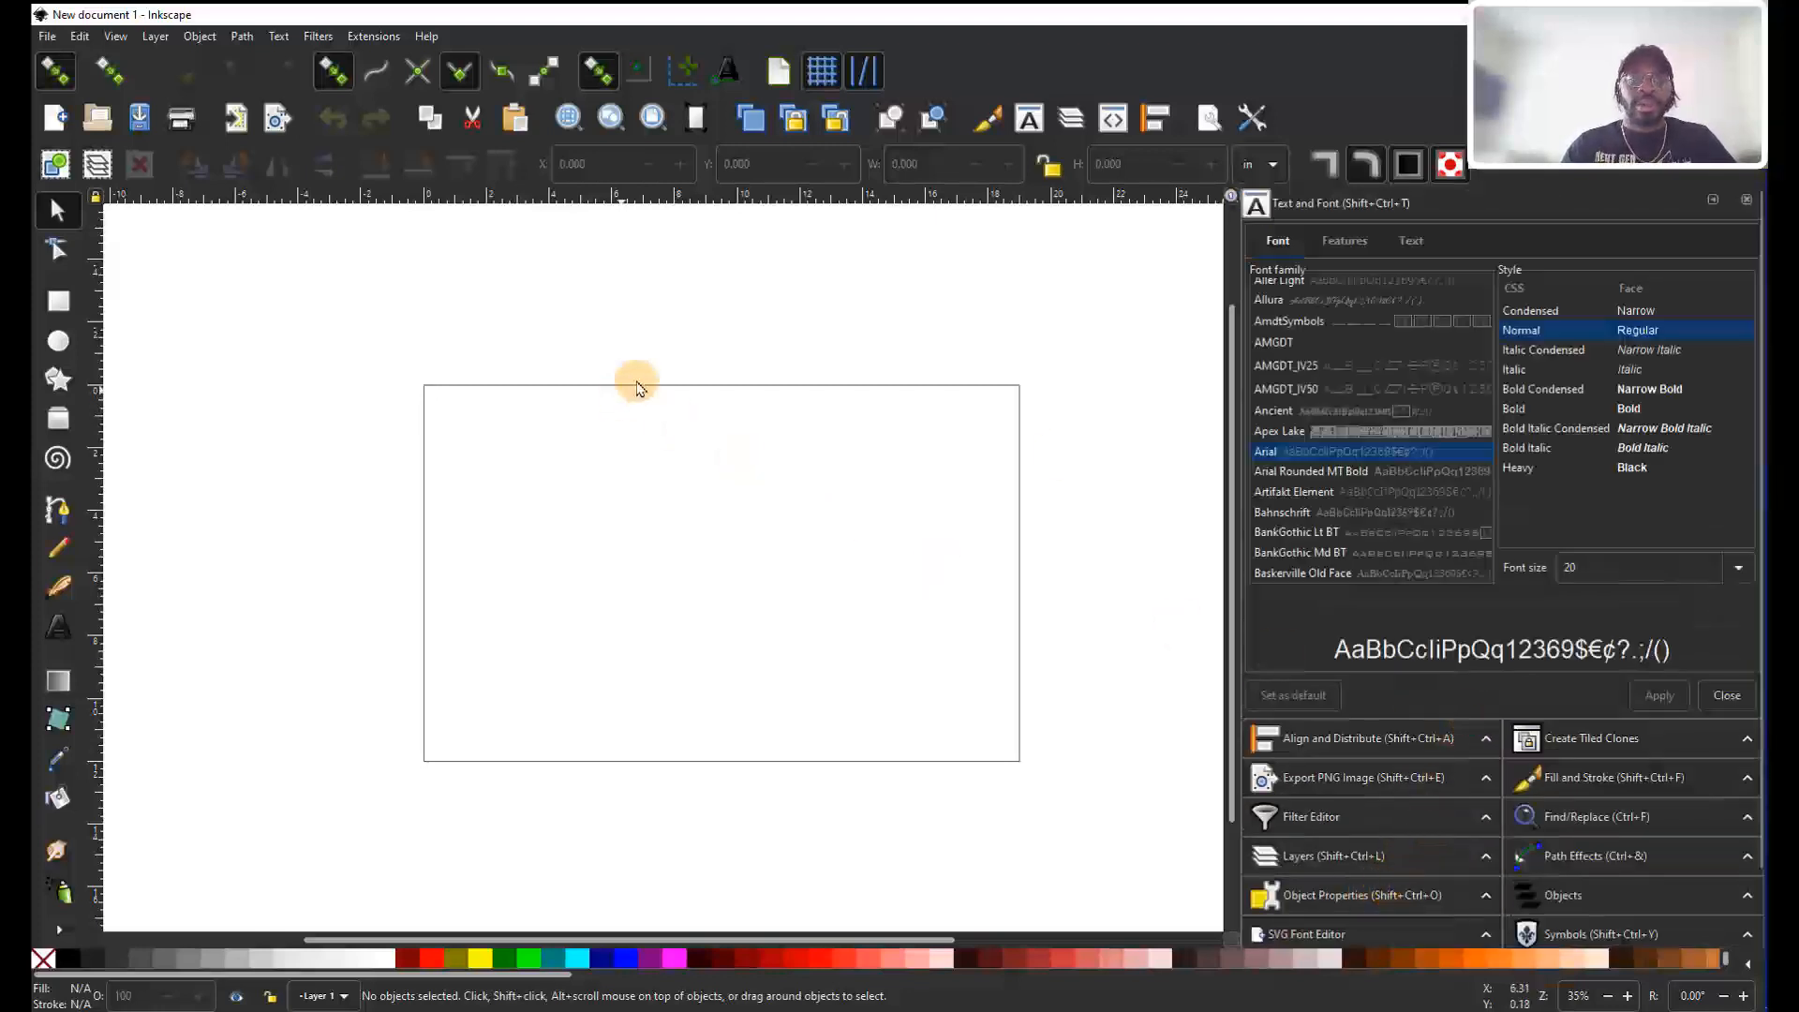
Open the Fill and Stroke dialog, the Align and Distribute dialog, and finally the Text and Font dialog.
click(200, 38)
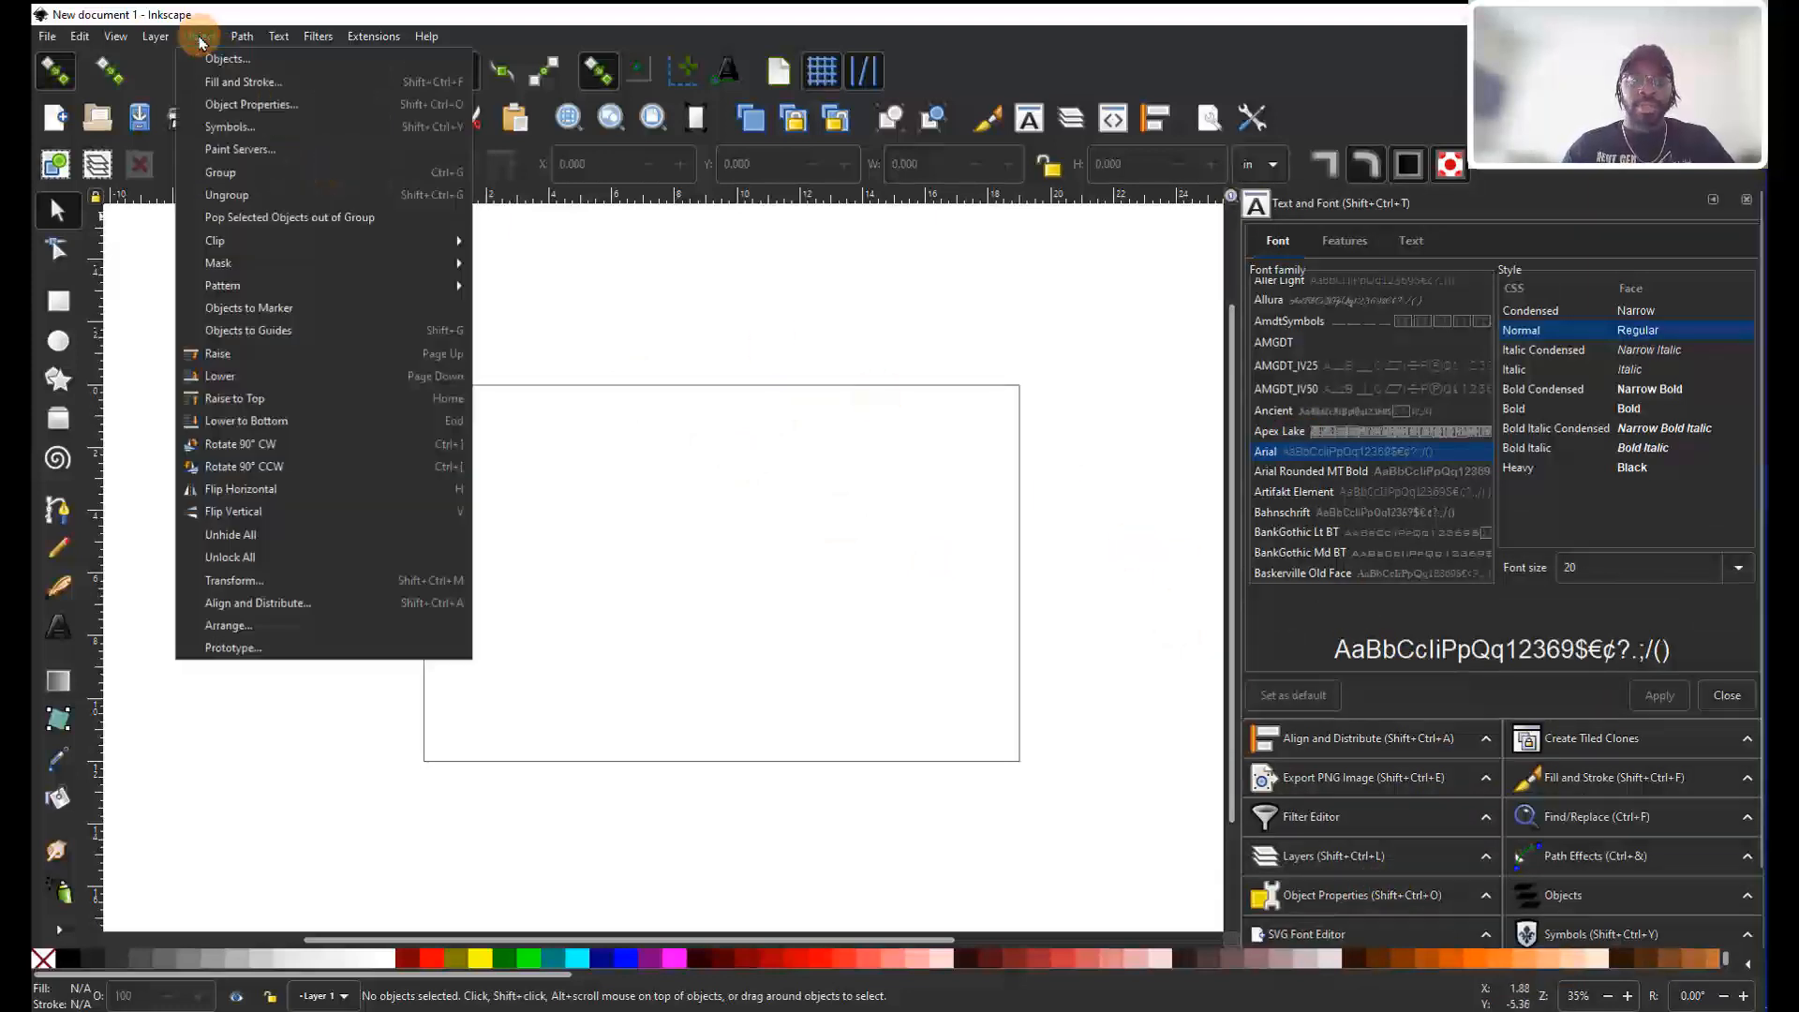
click(278, 90)
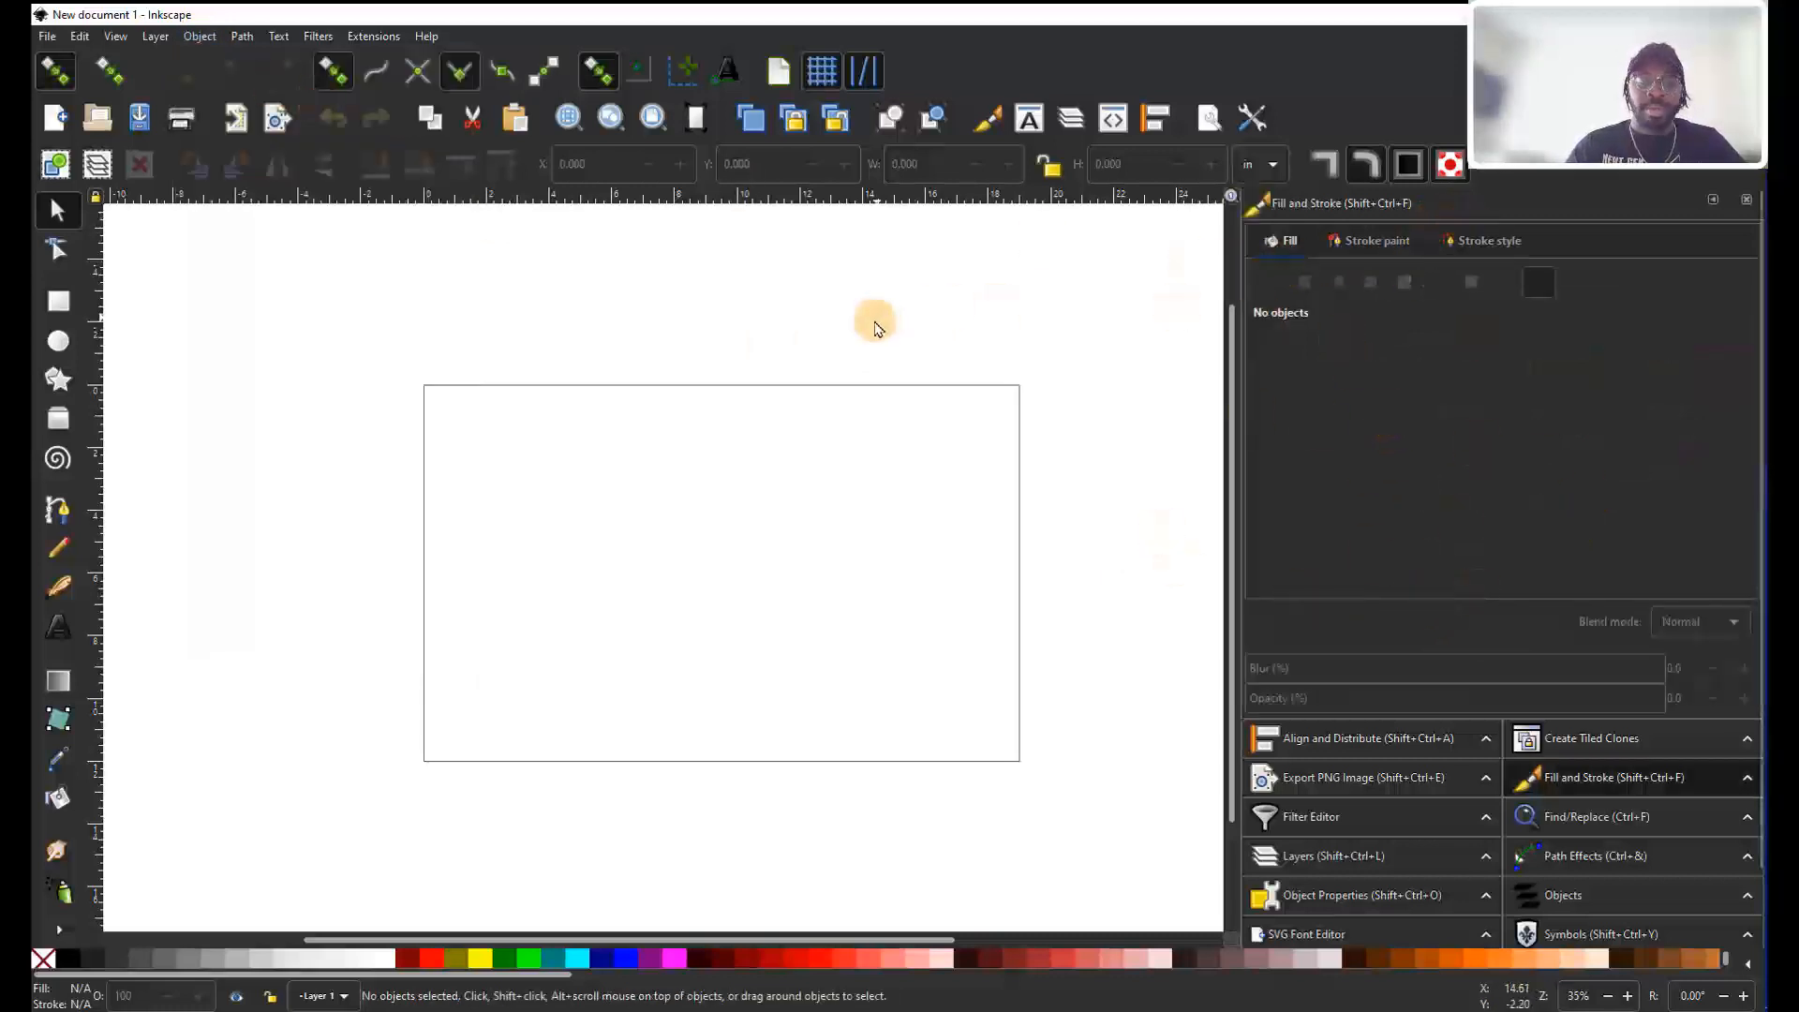
click(208, 38)
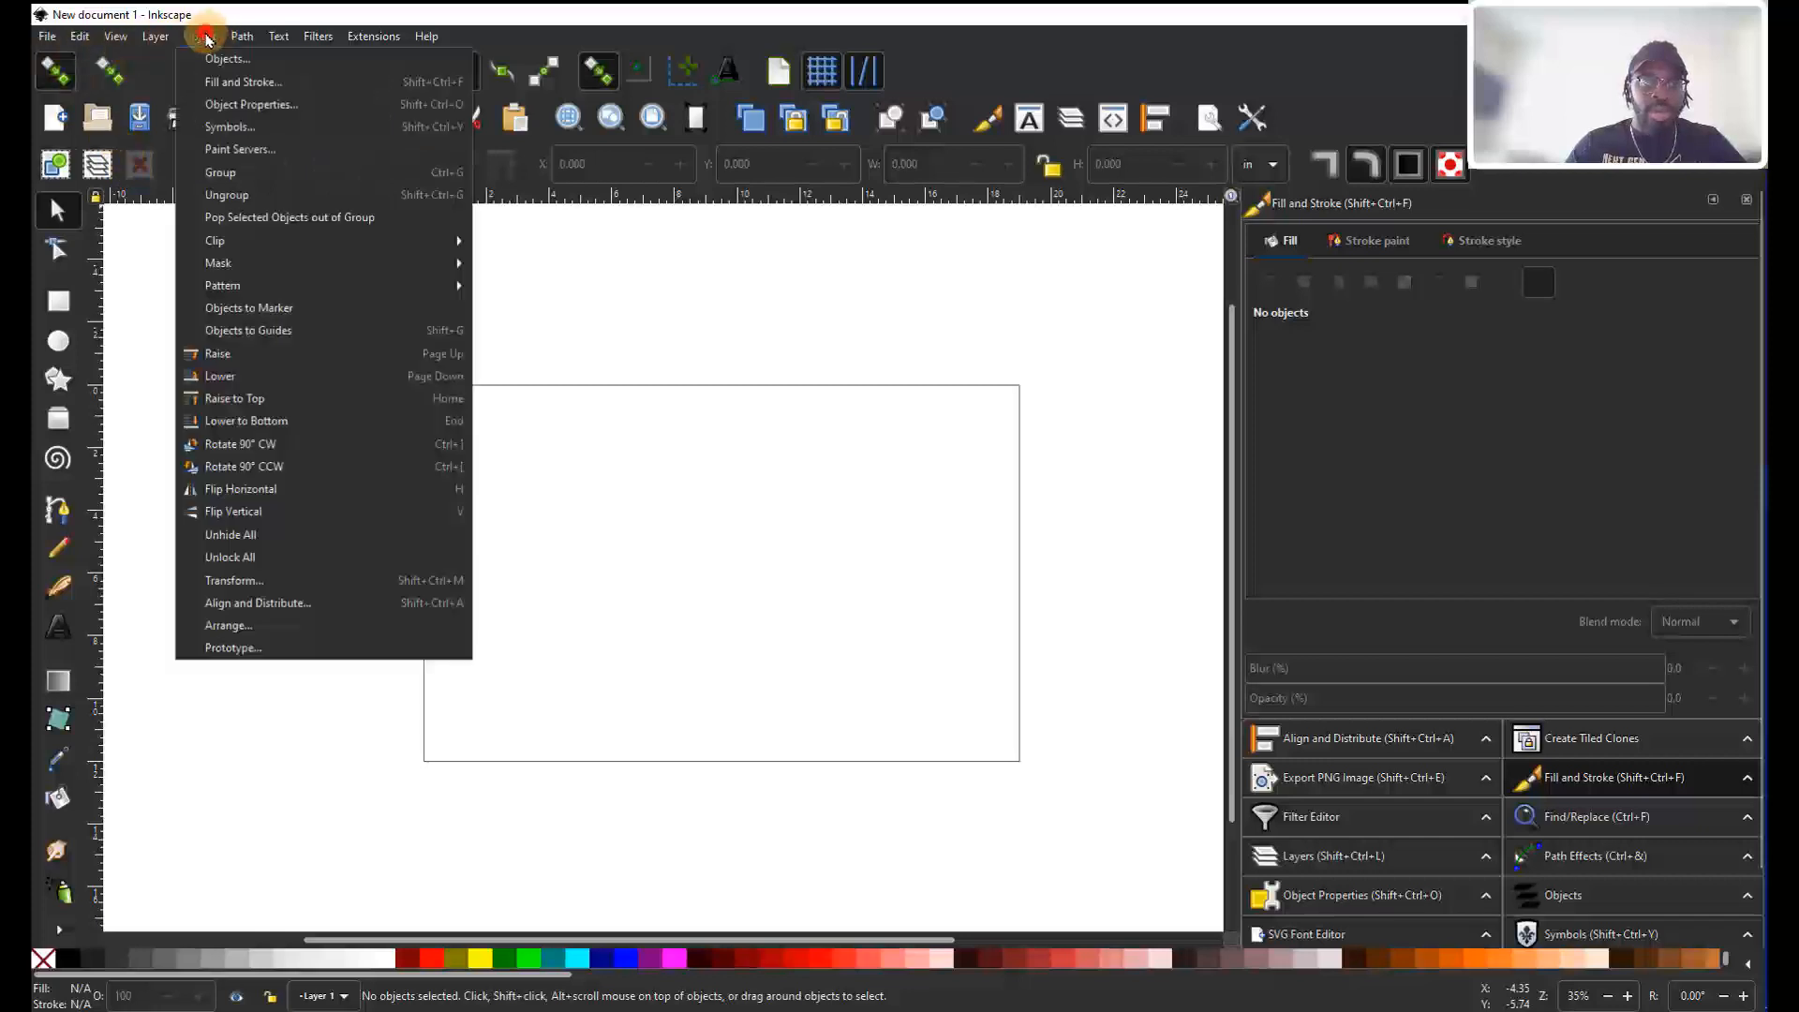
click(286, 602)
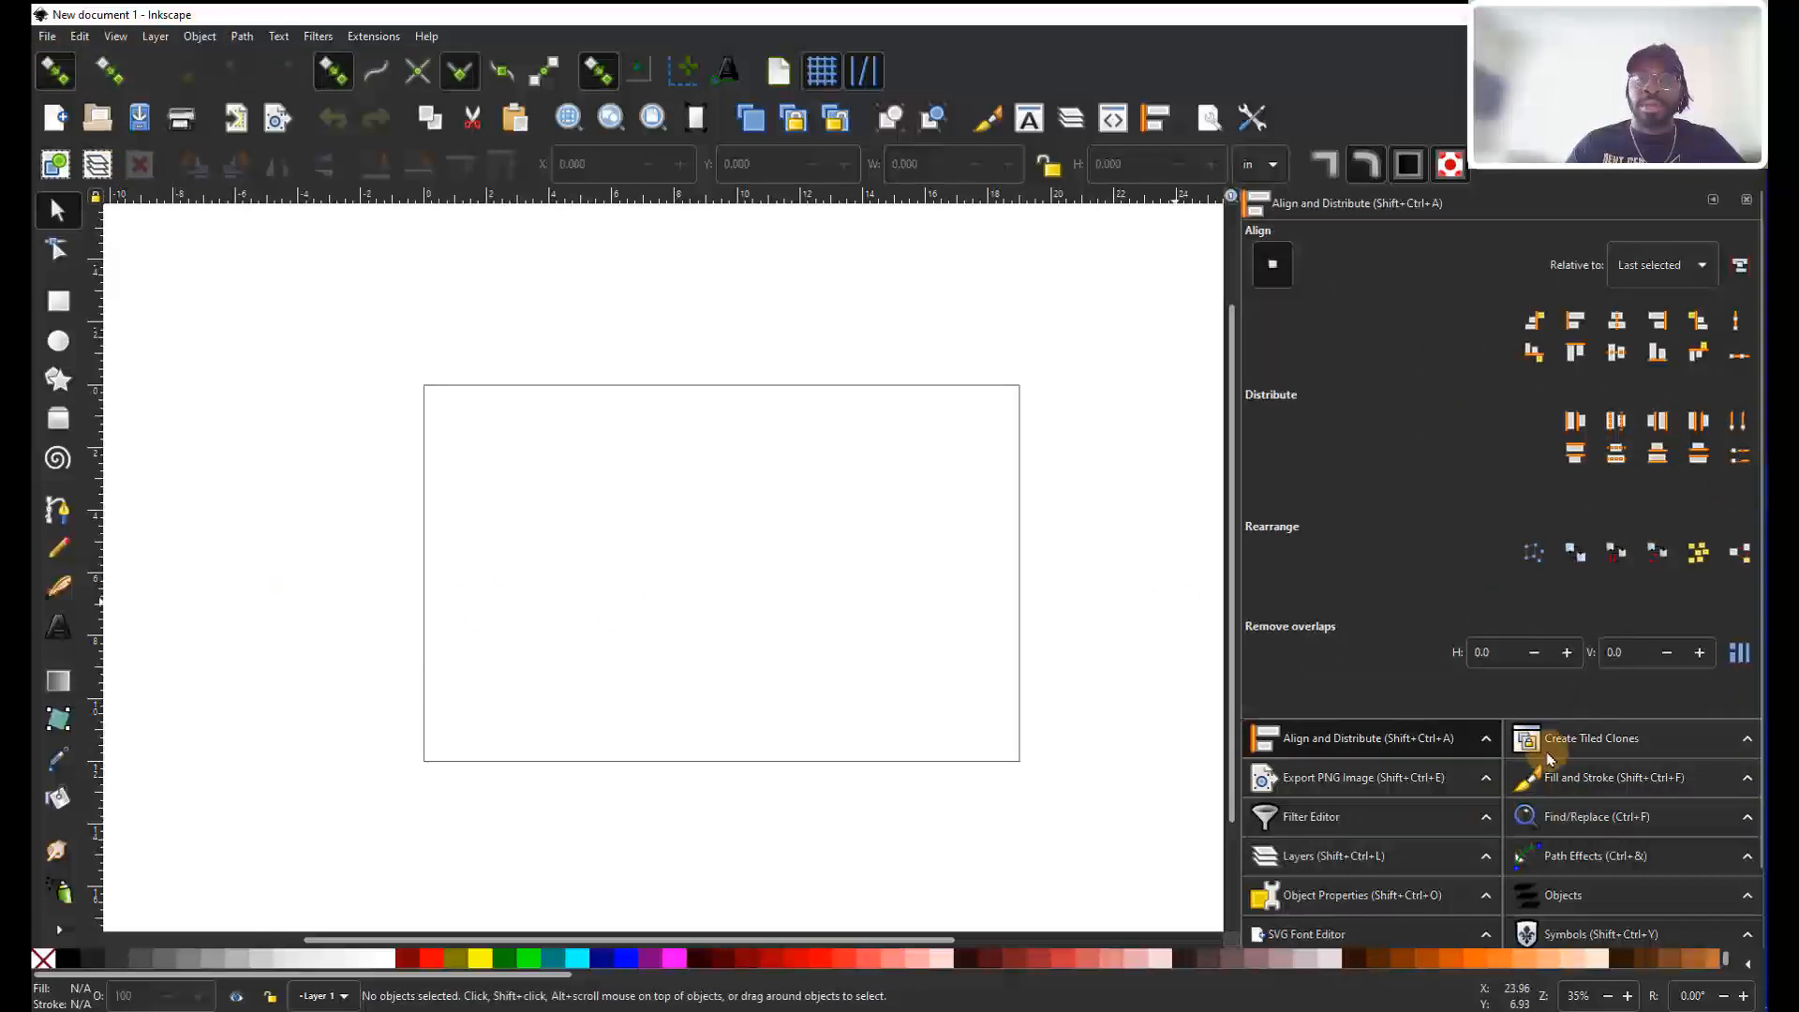
click(278, 36)
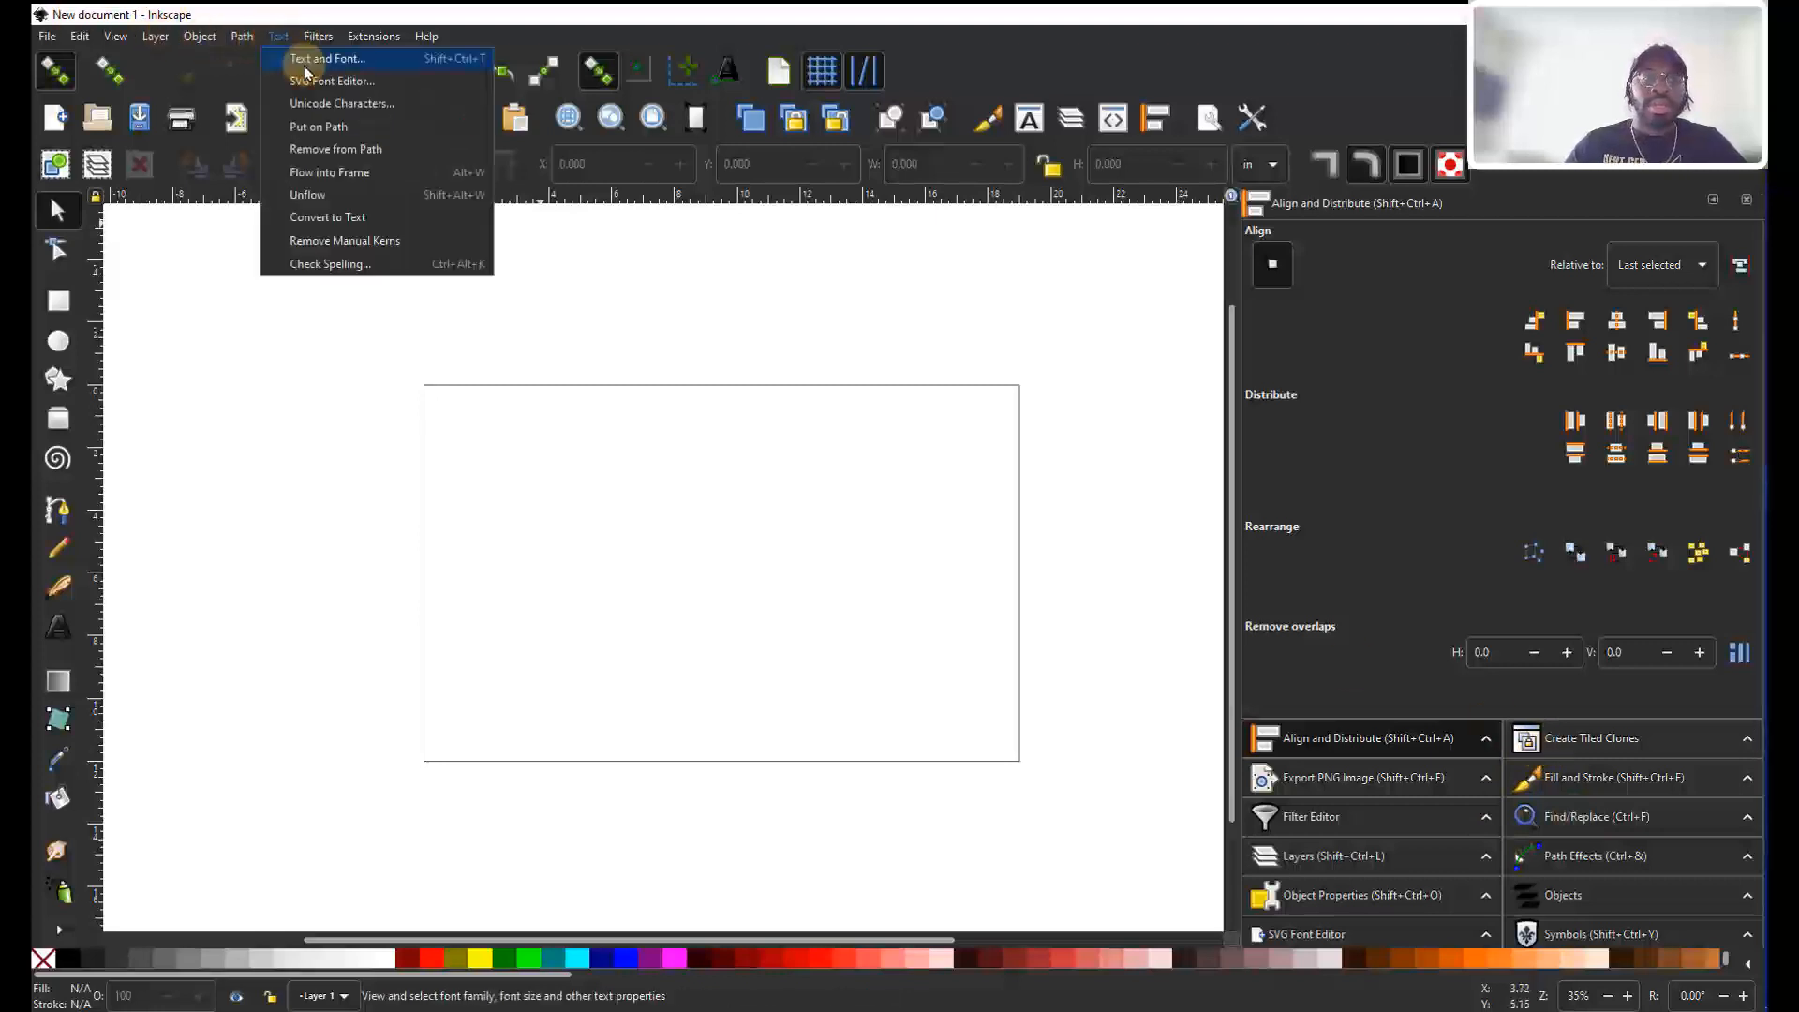
click(349, 62)
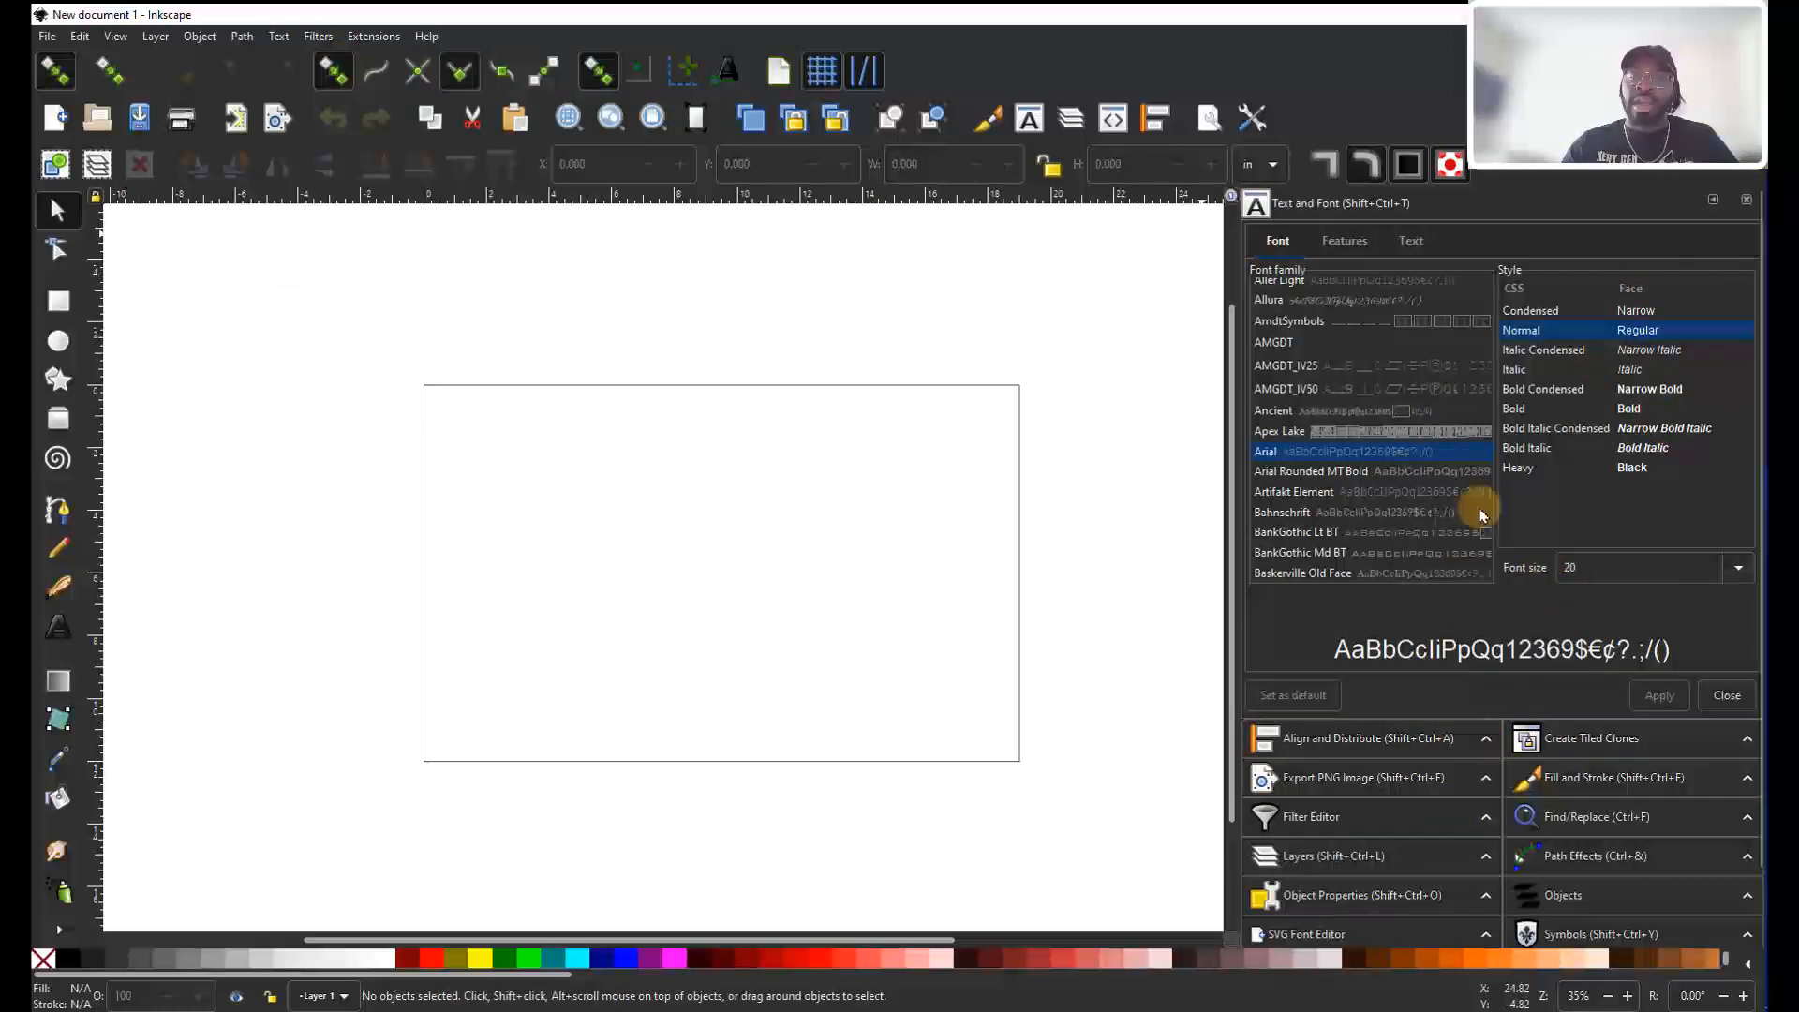
scroll(1486, 339, down, 1)
scroll(1600, 682, down, 2)
scroll(1591, 822, up, 2)
scroll(1483, 278, up, 1)
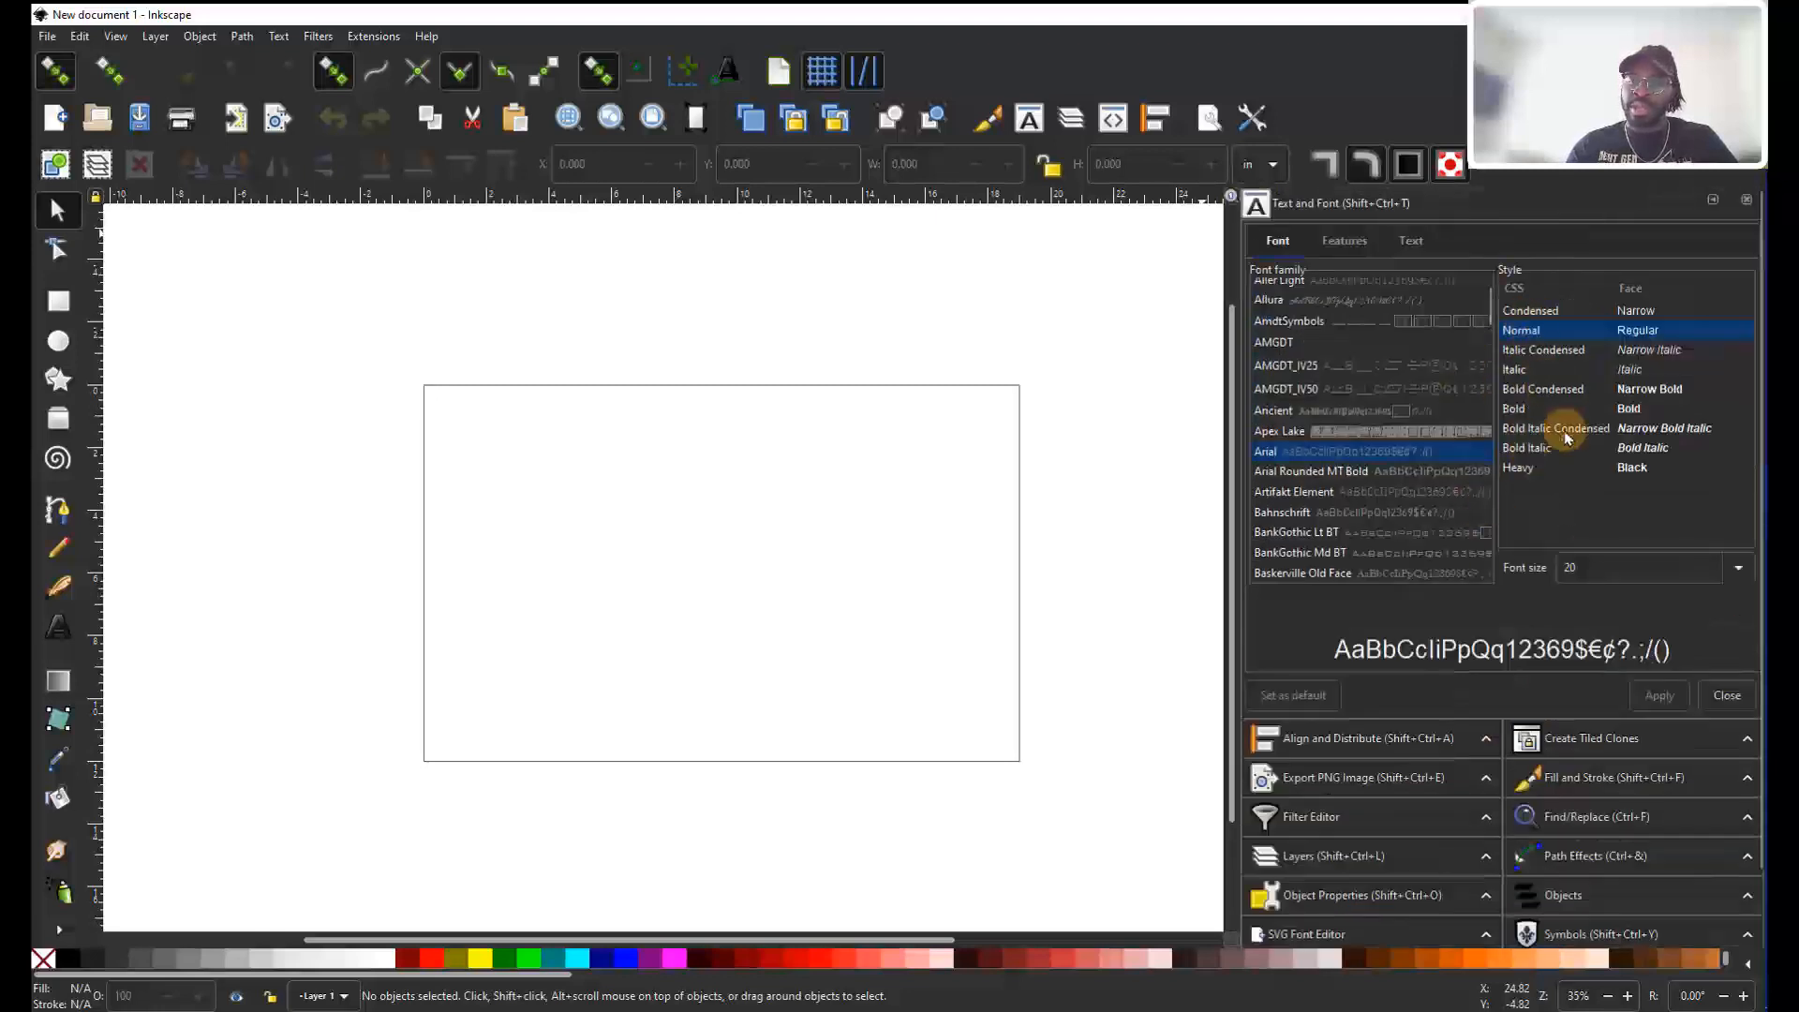
scroll(1548, 796, down, 2)
scroll(1546, 956, down, 1)
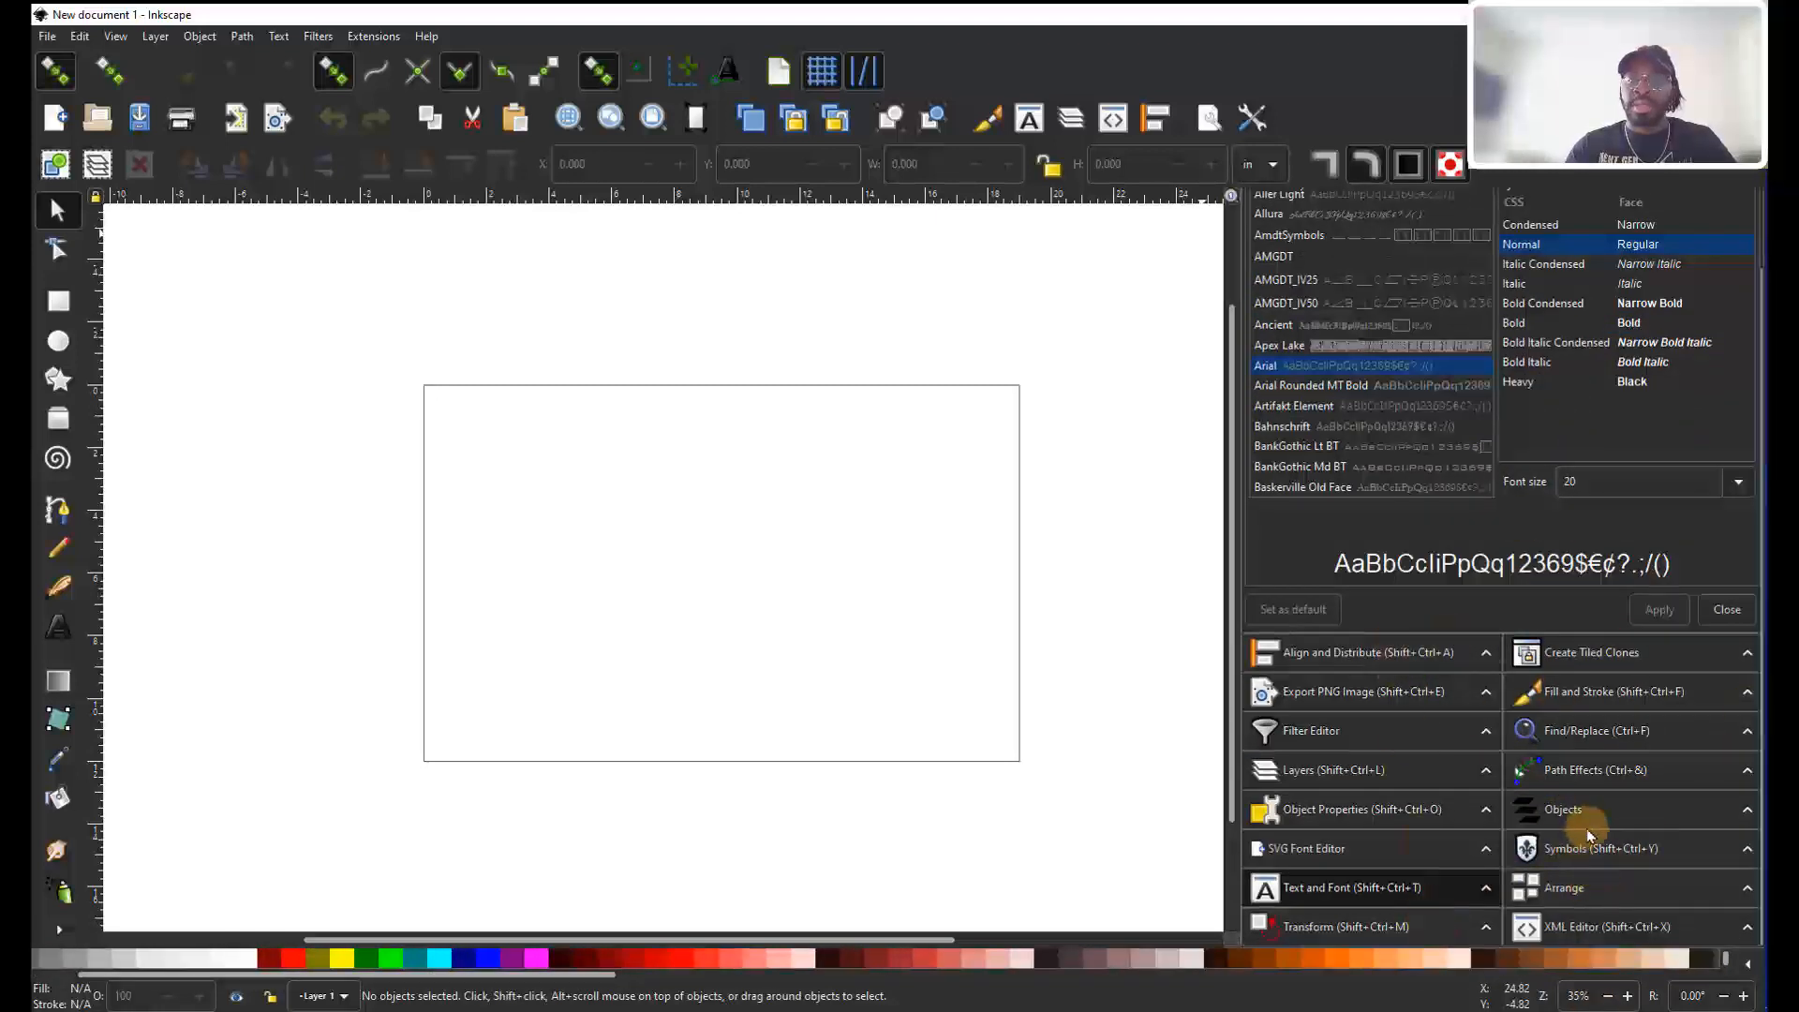
scroll(1587, 829, up, 2)
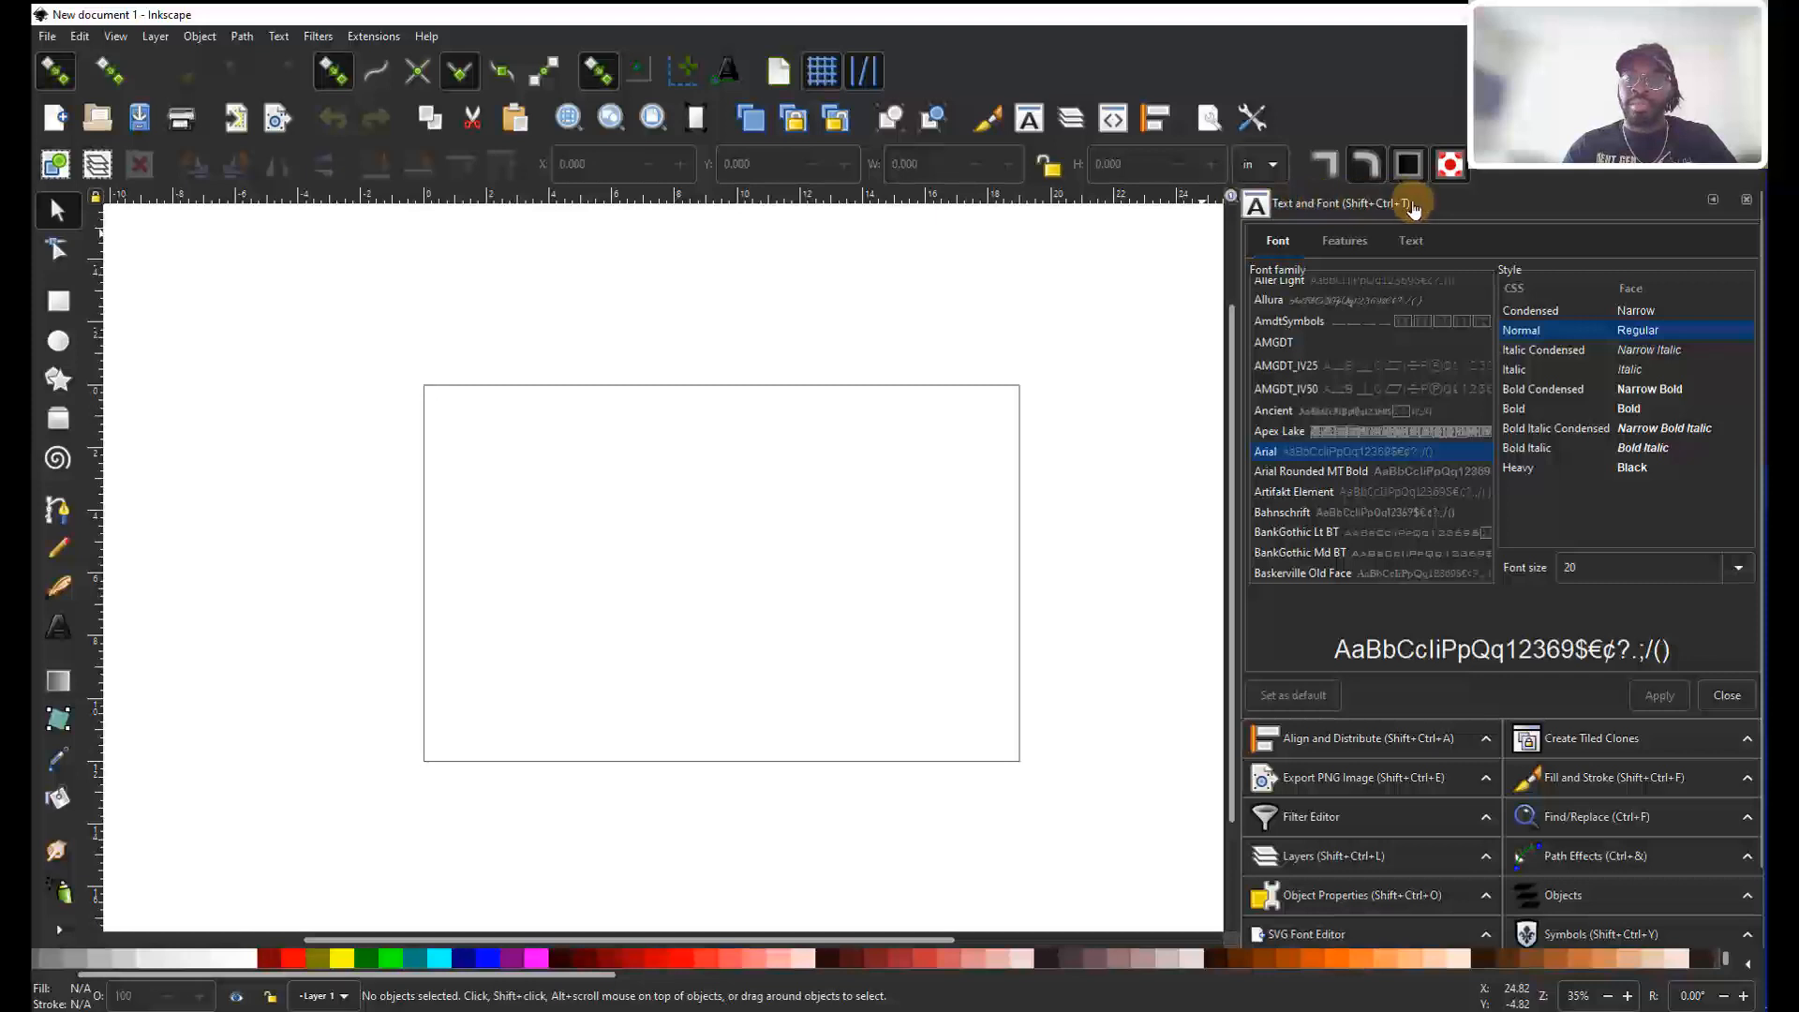
drag(1427, 203, 1476, 580)
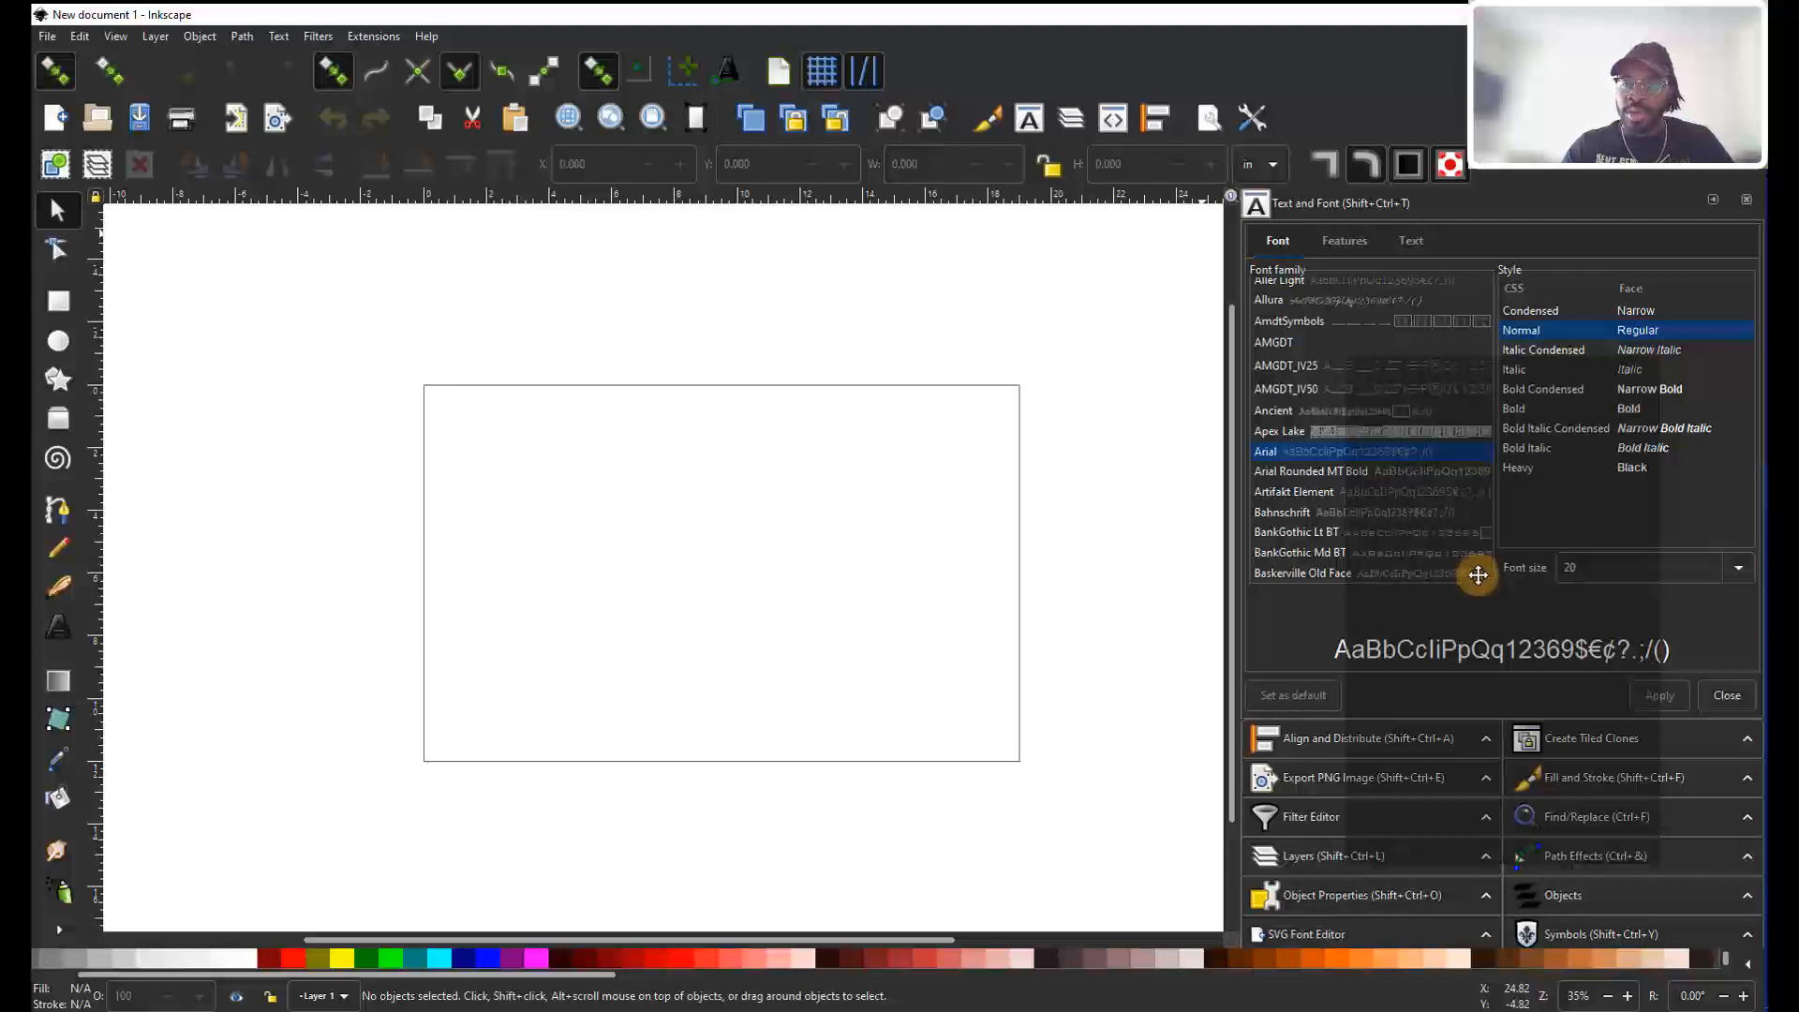
drag(1479, 575, 1471, 586)
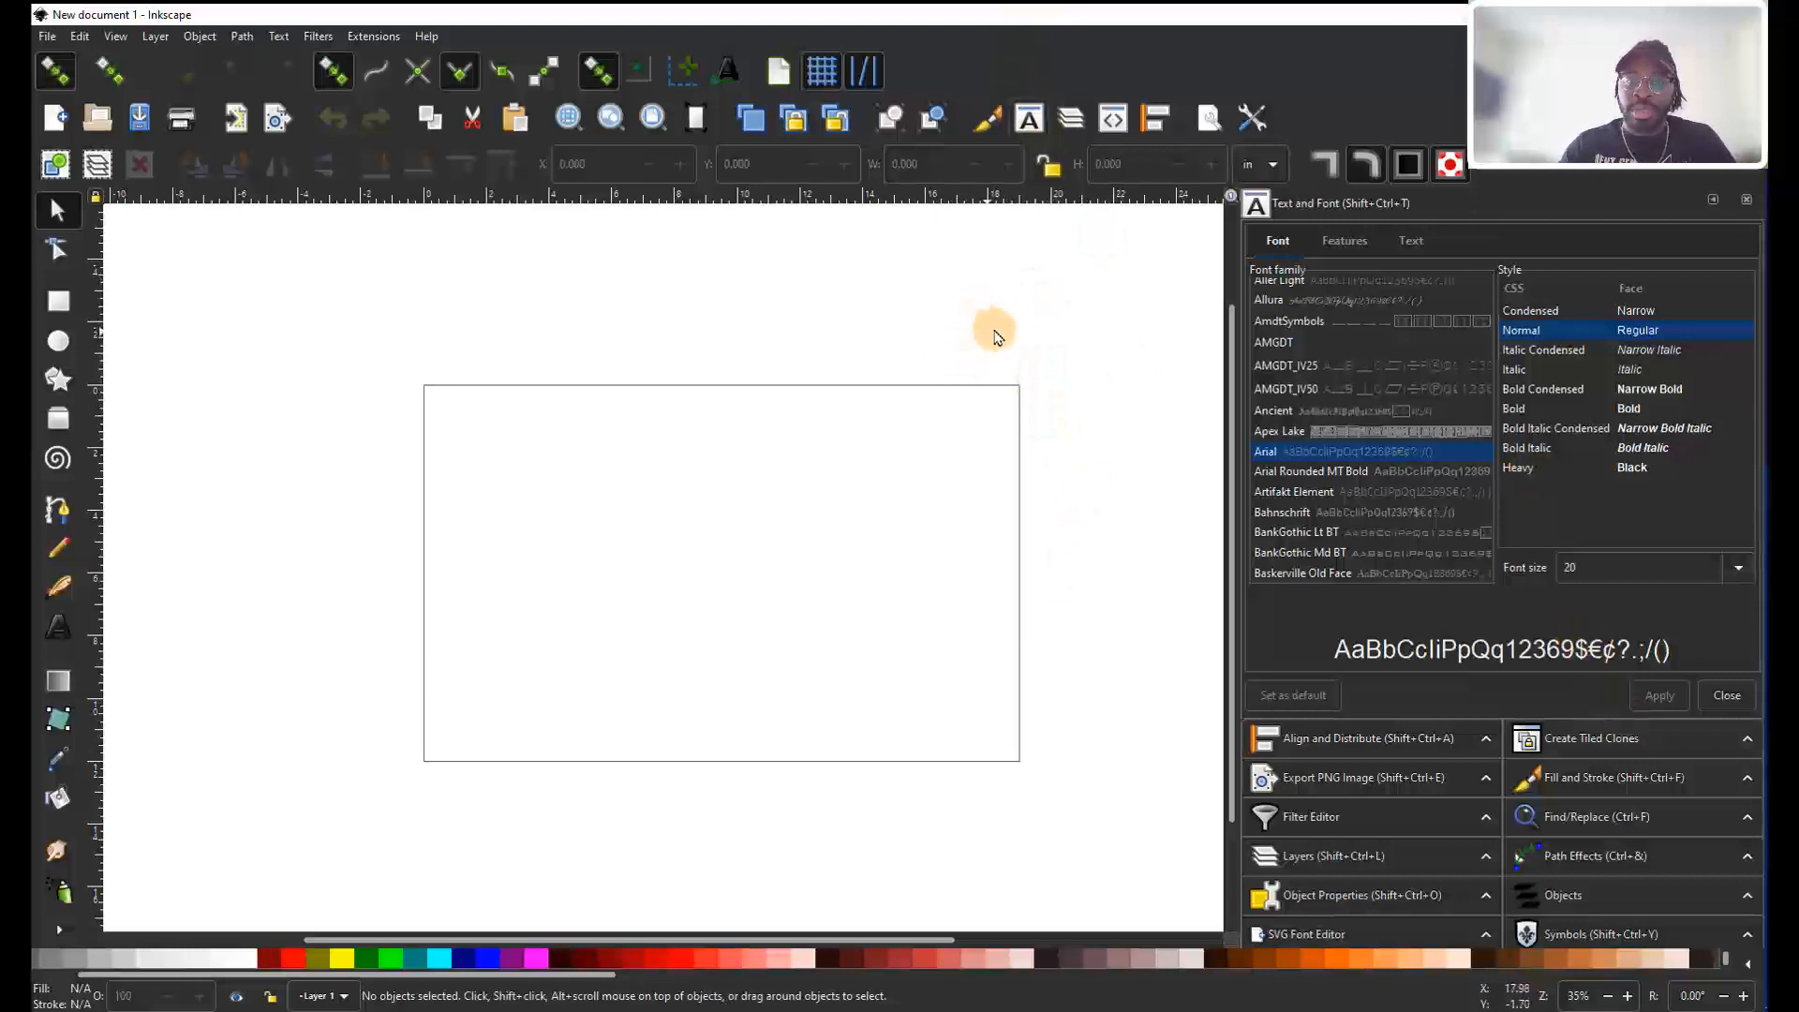
Open the document properties and set the display units to inches.
click(1211, 116)
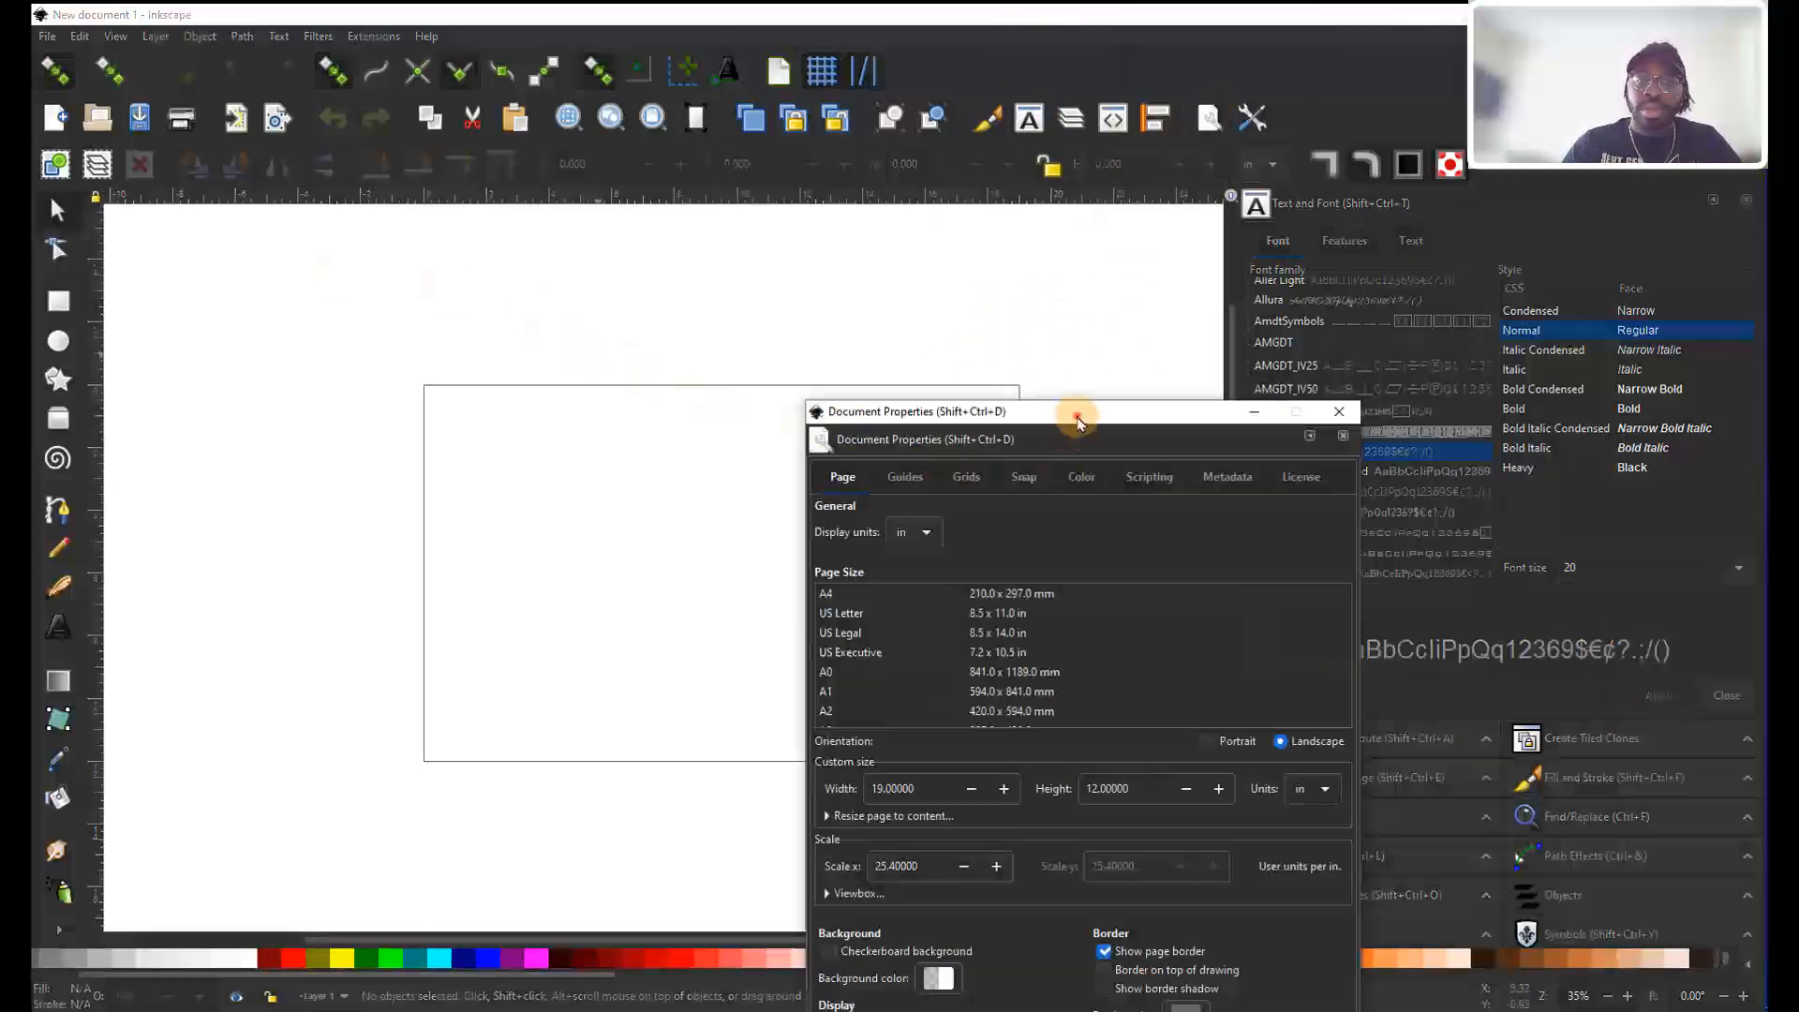
drag(1078, 419, 1151, 193)
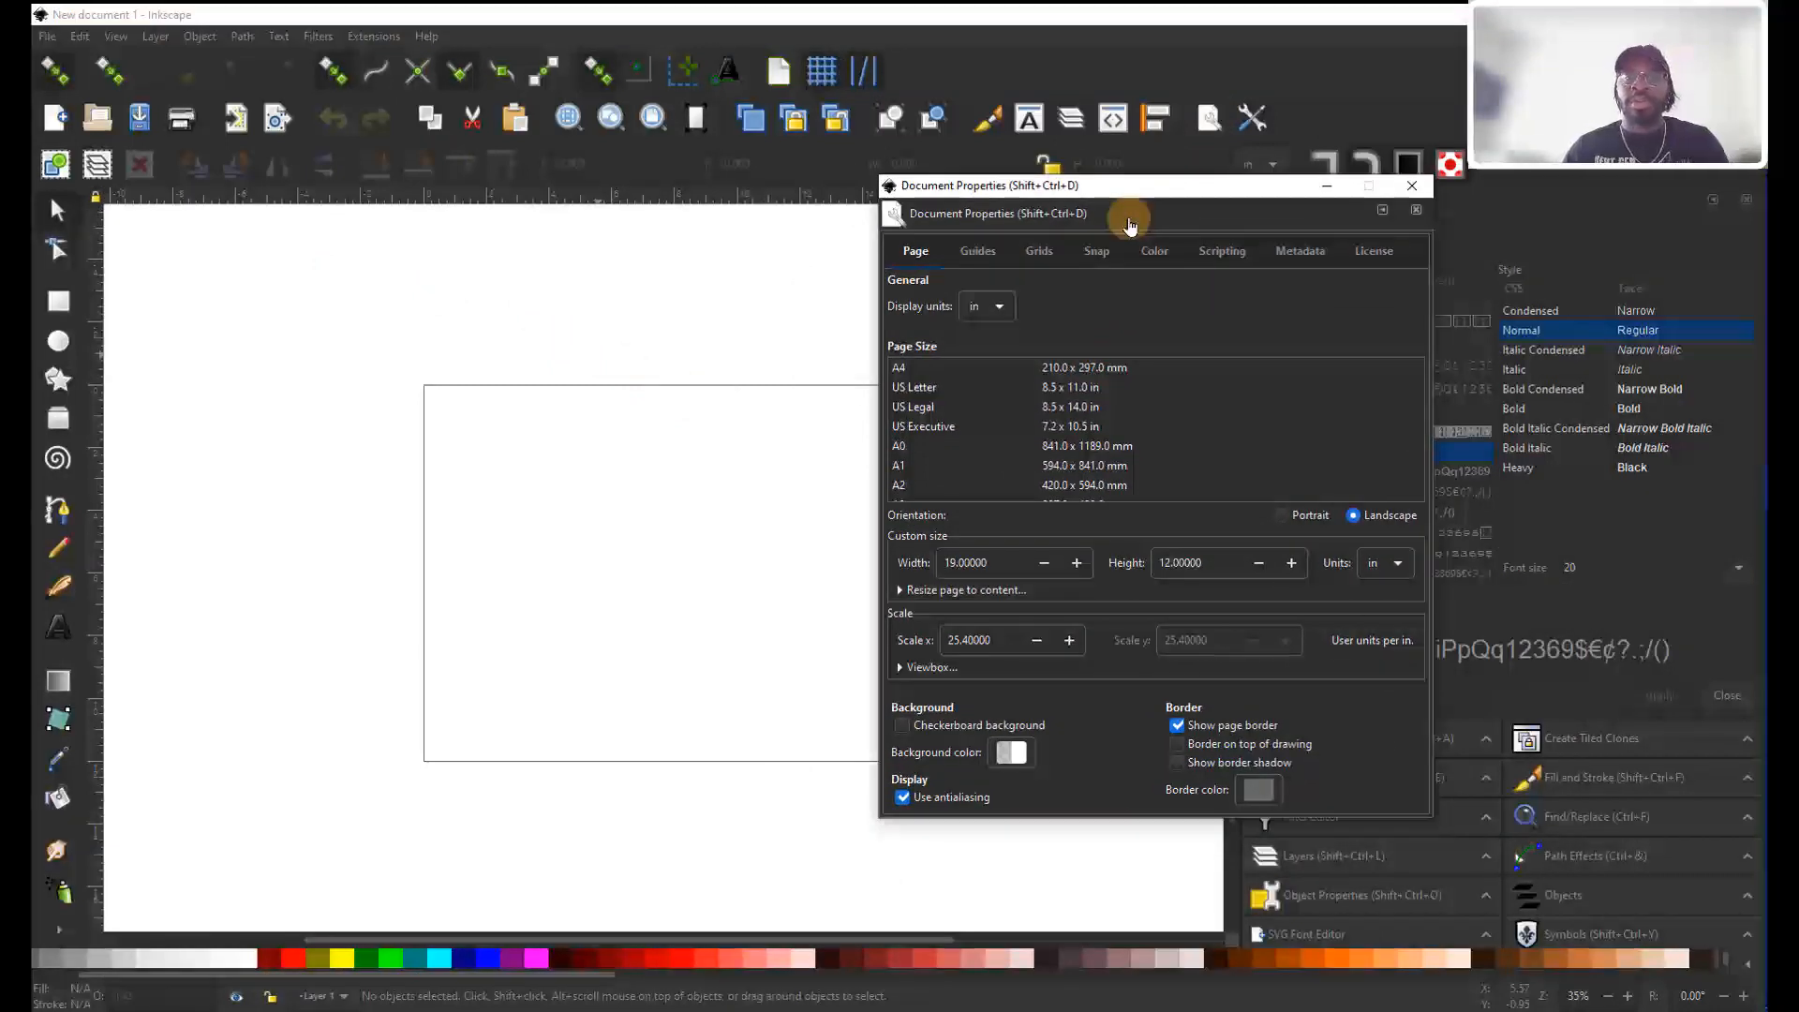
click(993, 306)
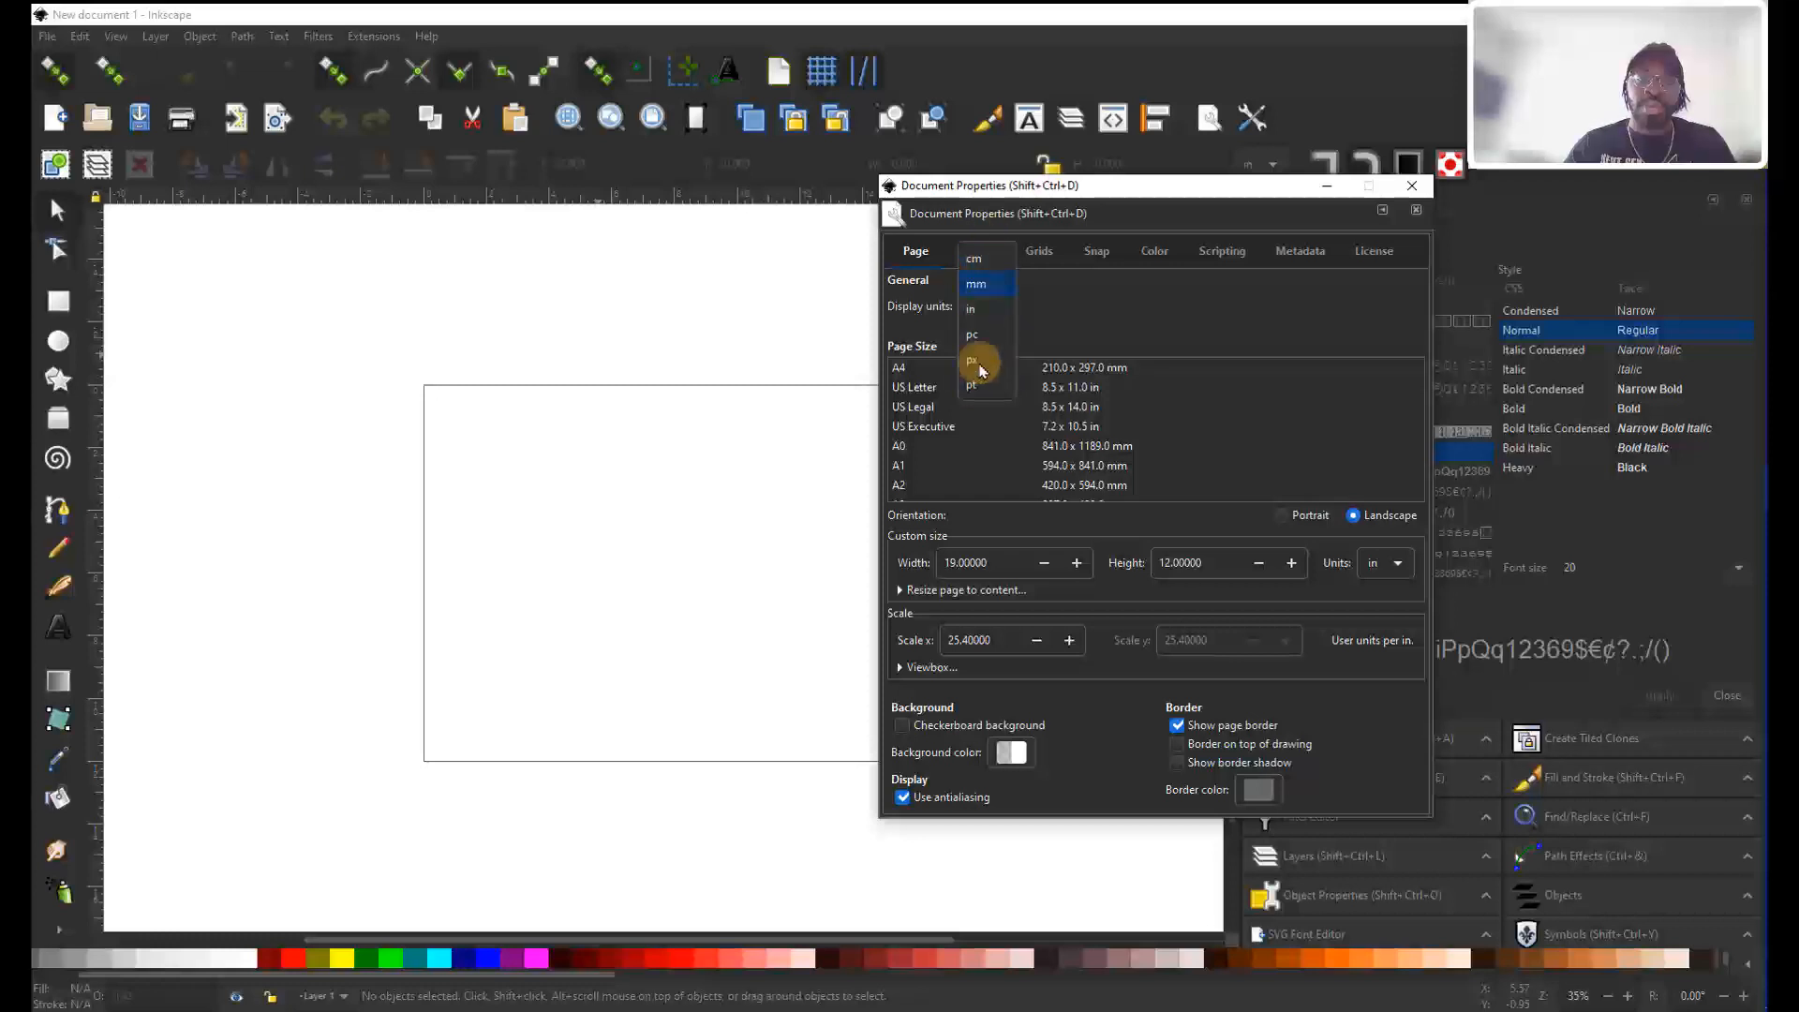
click(989, 316)
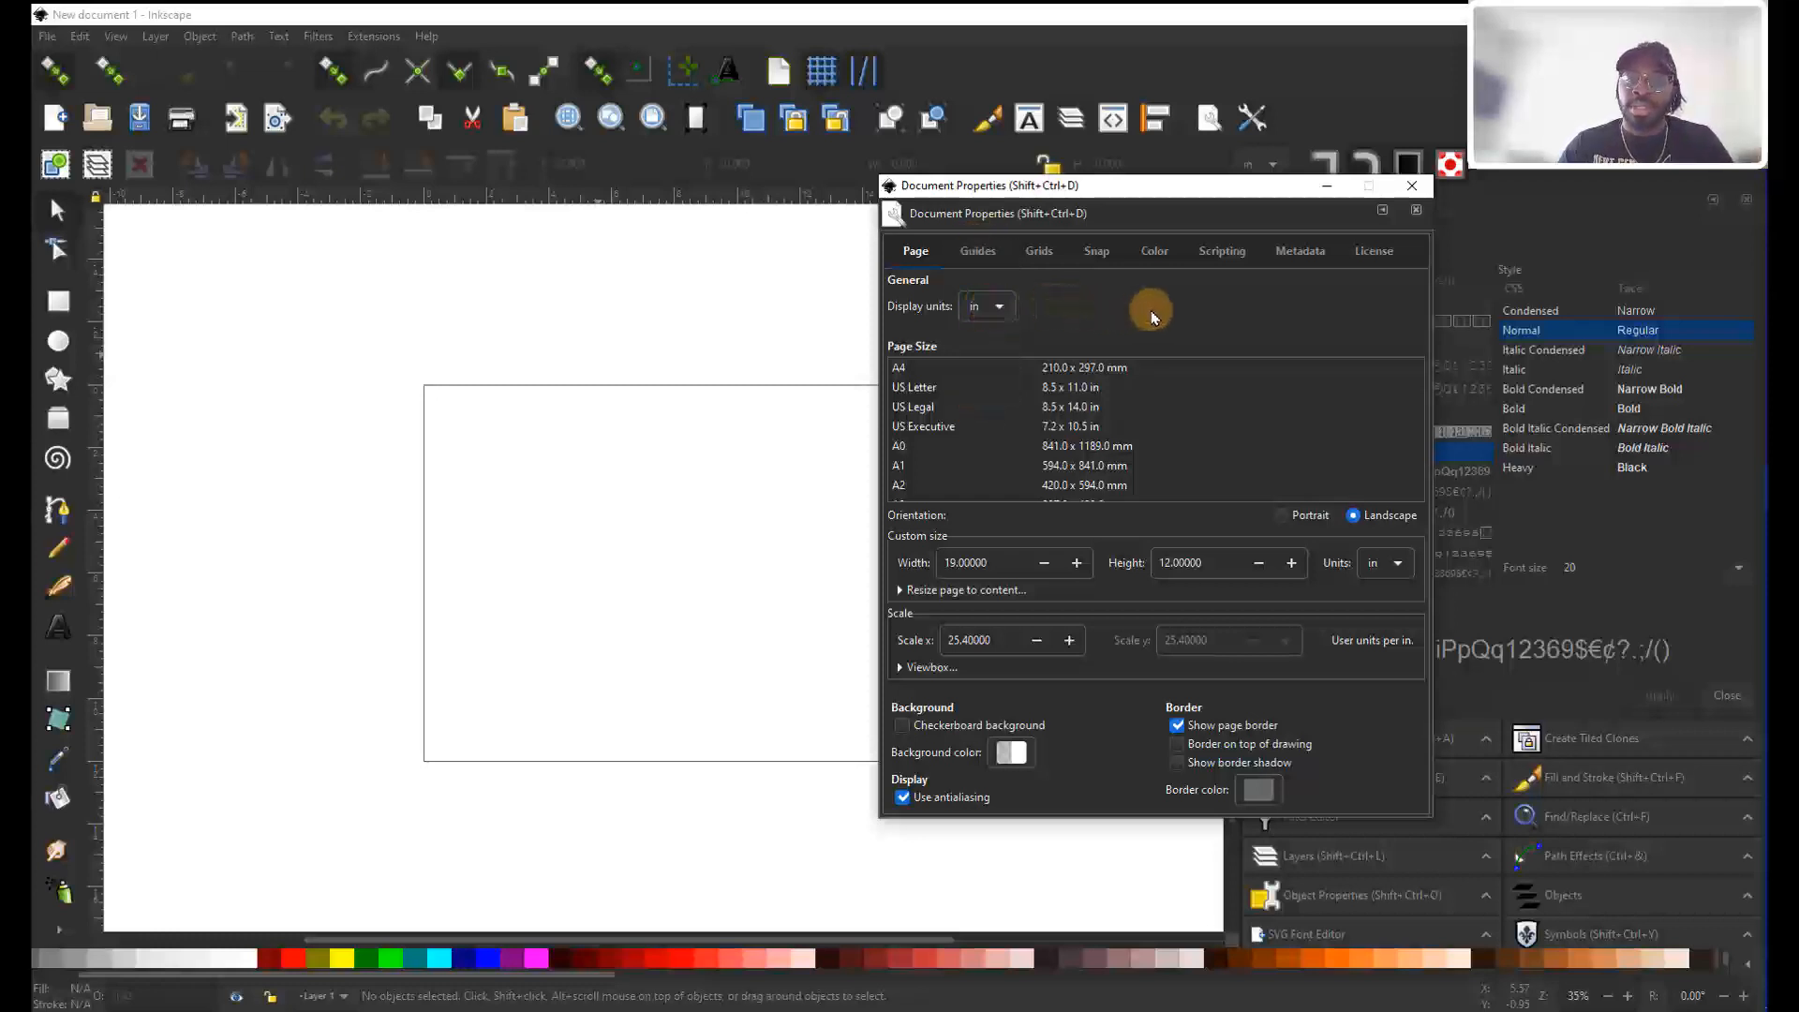
Choose inches as the custom page size units and check the page width and height fields.
click(1385, 563)
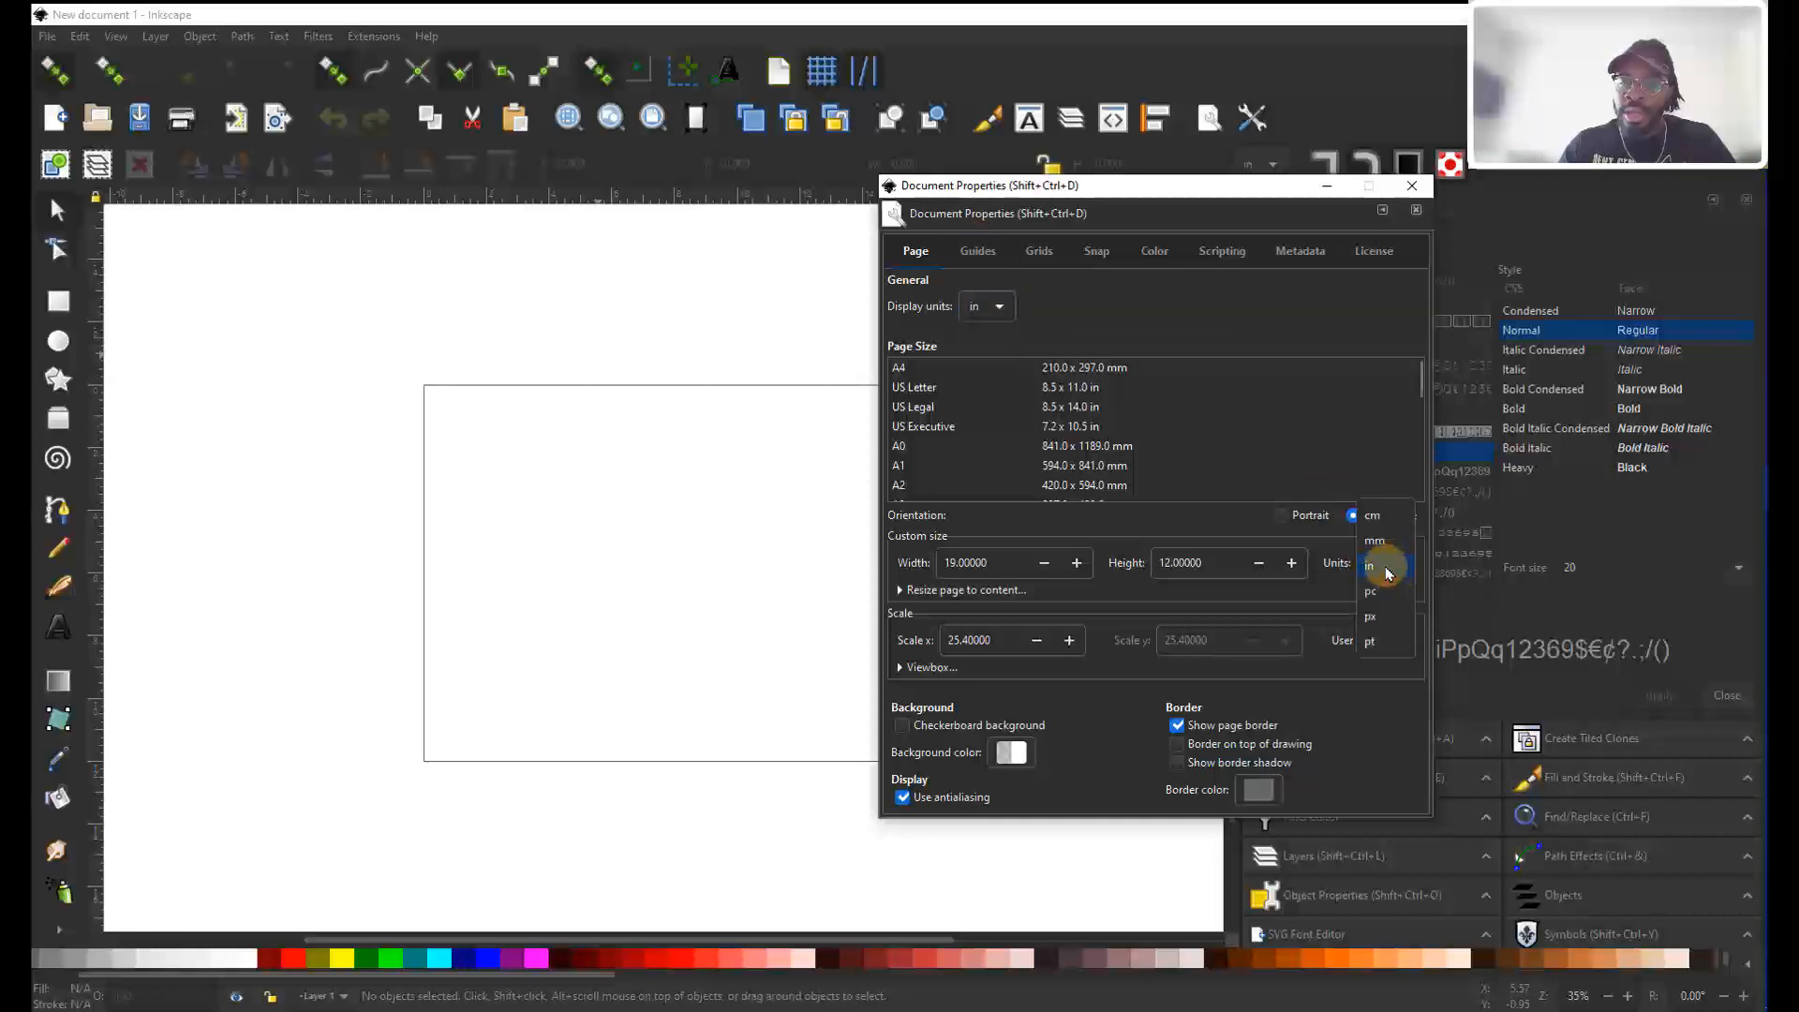
click(1370, 565)
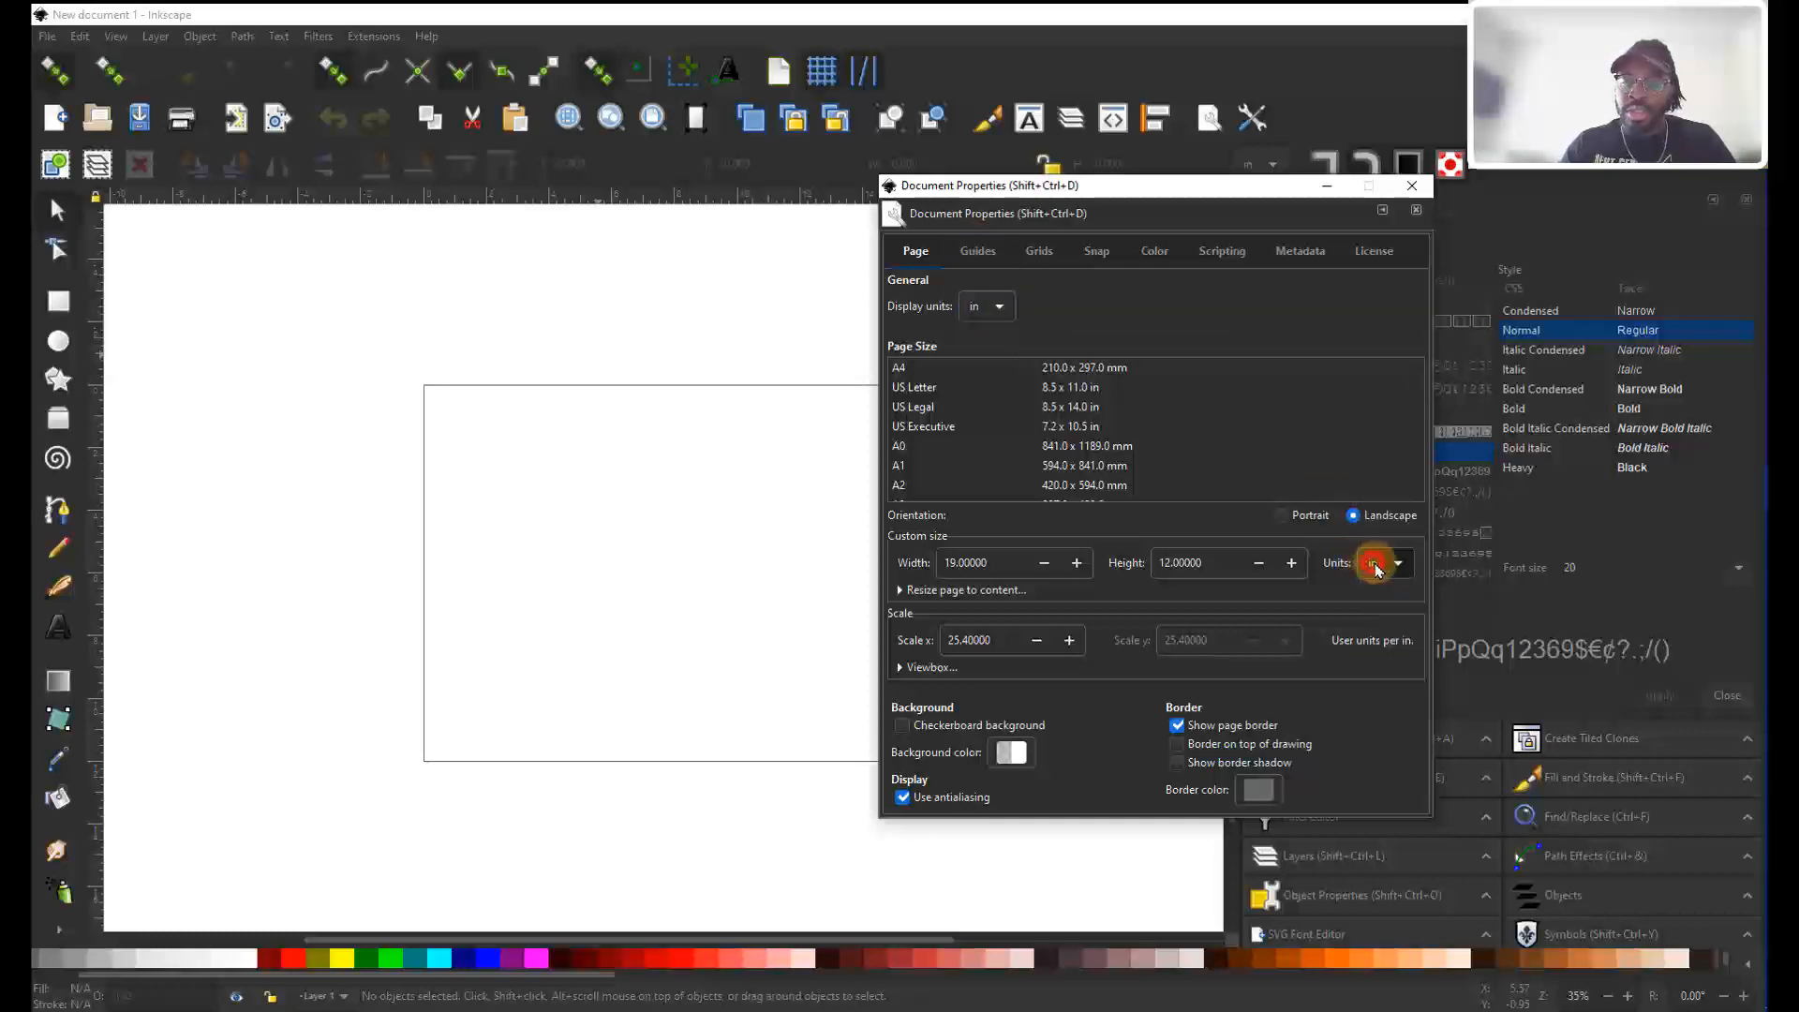
click(1001, 562)
click(1185, 563)
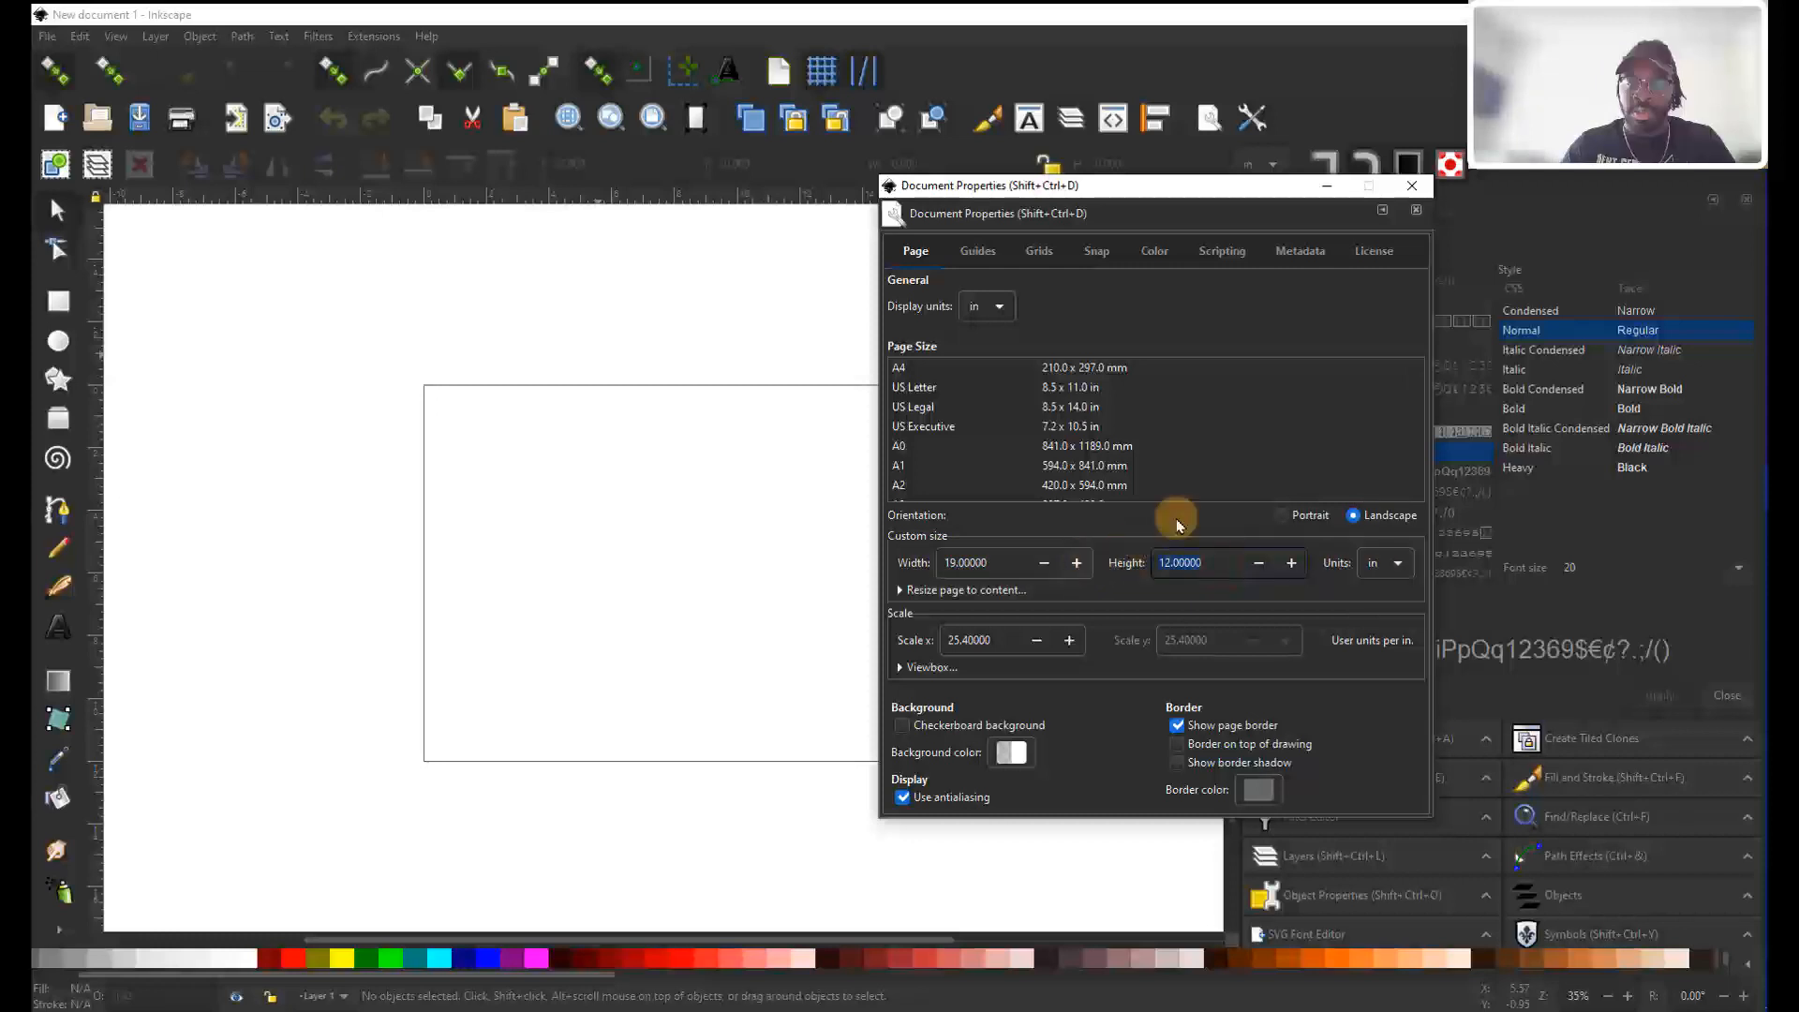
click(1225, 560)
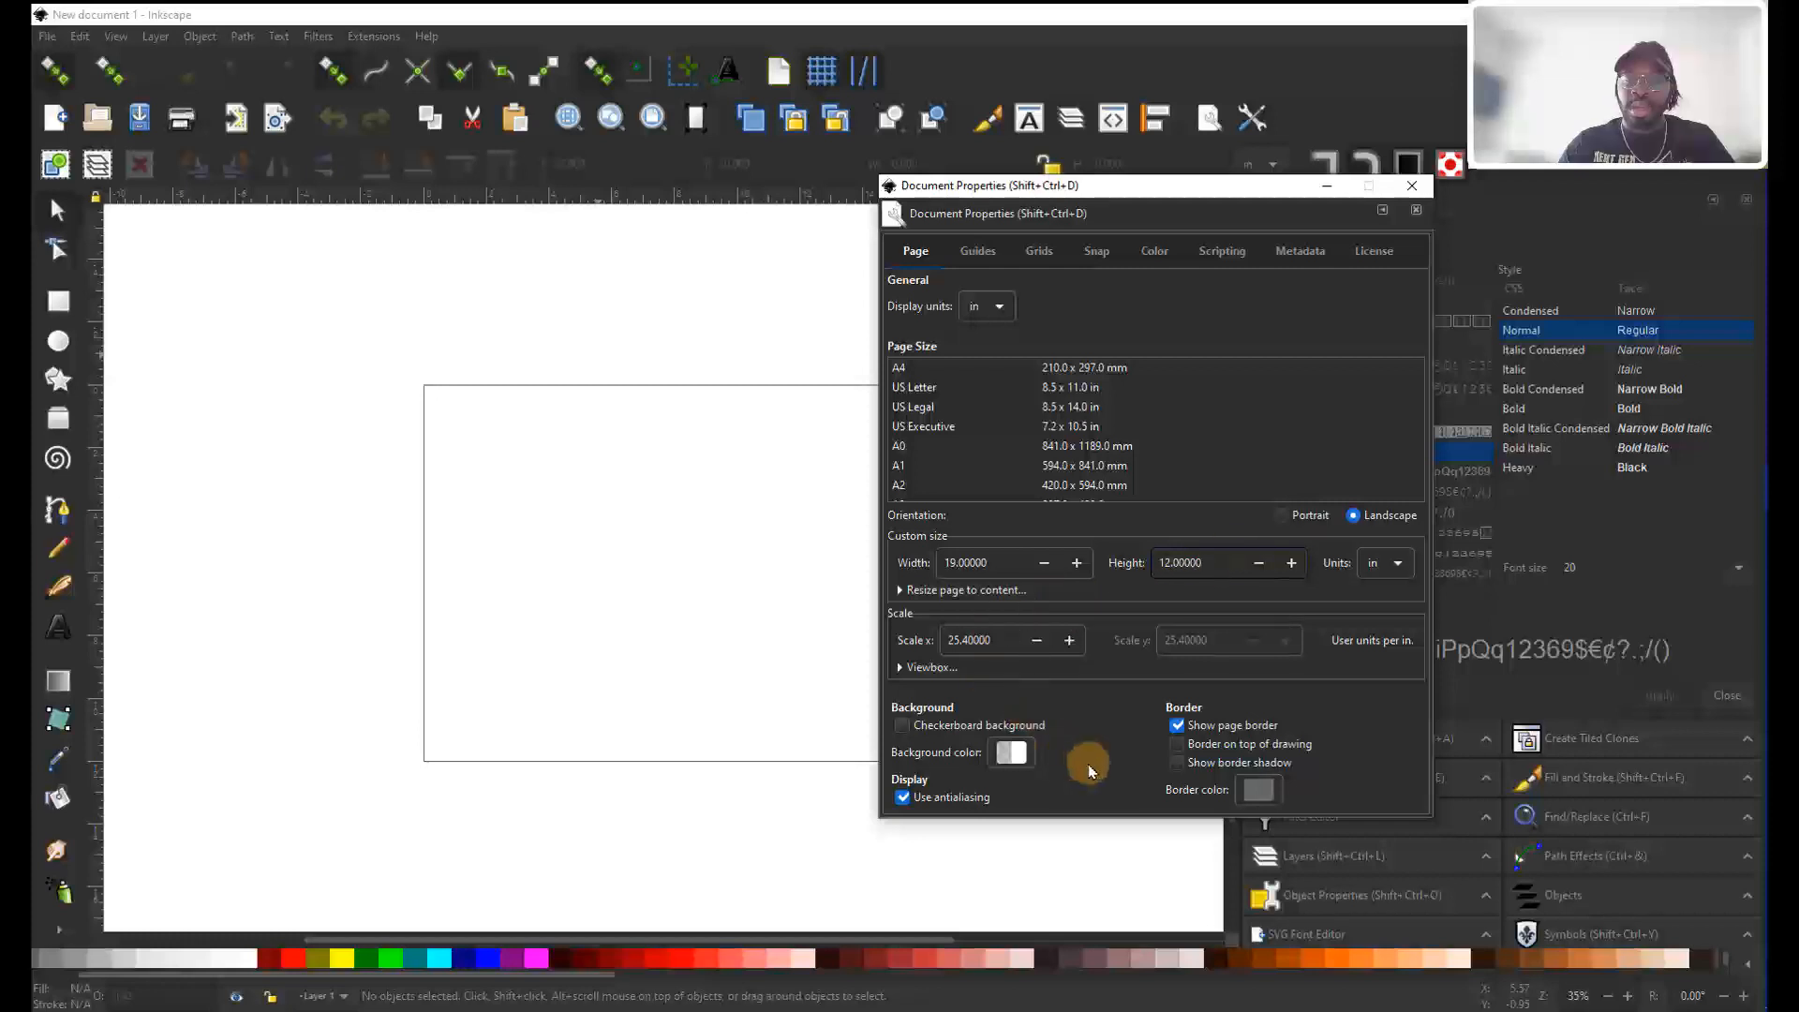
Try border on top of drawing and border shadow, disable both, and hide and restore the page border.
click(1181, 745)
click(1183, 763)
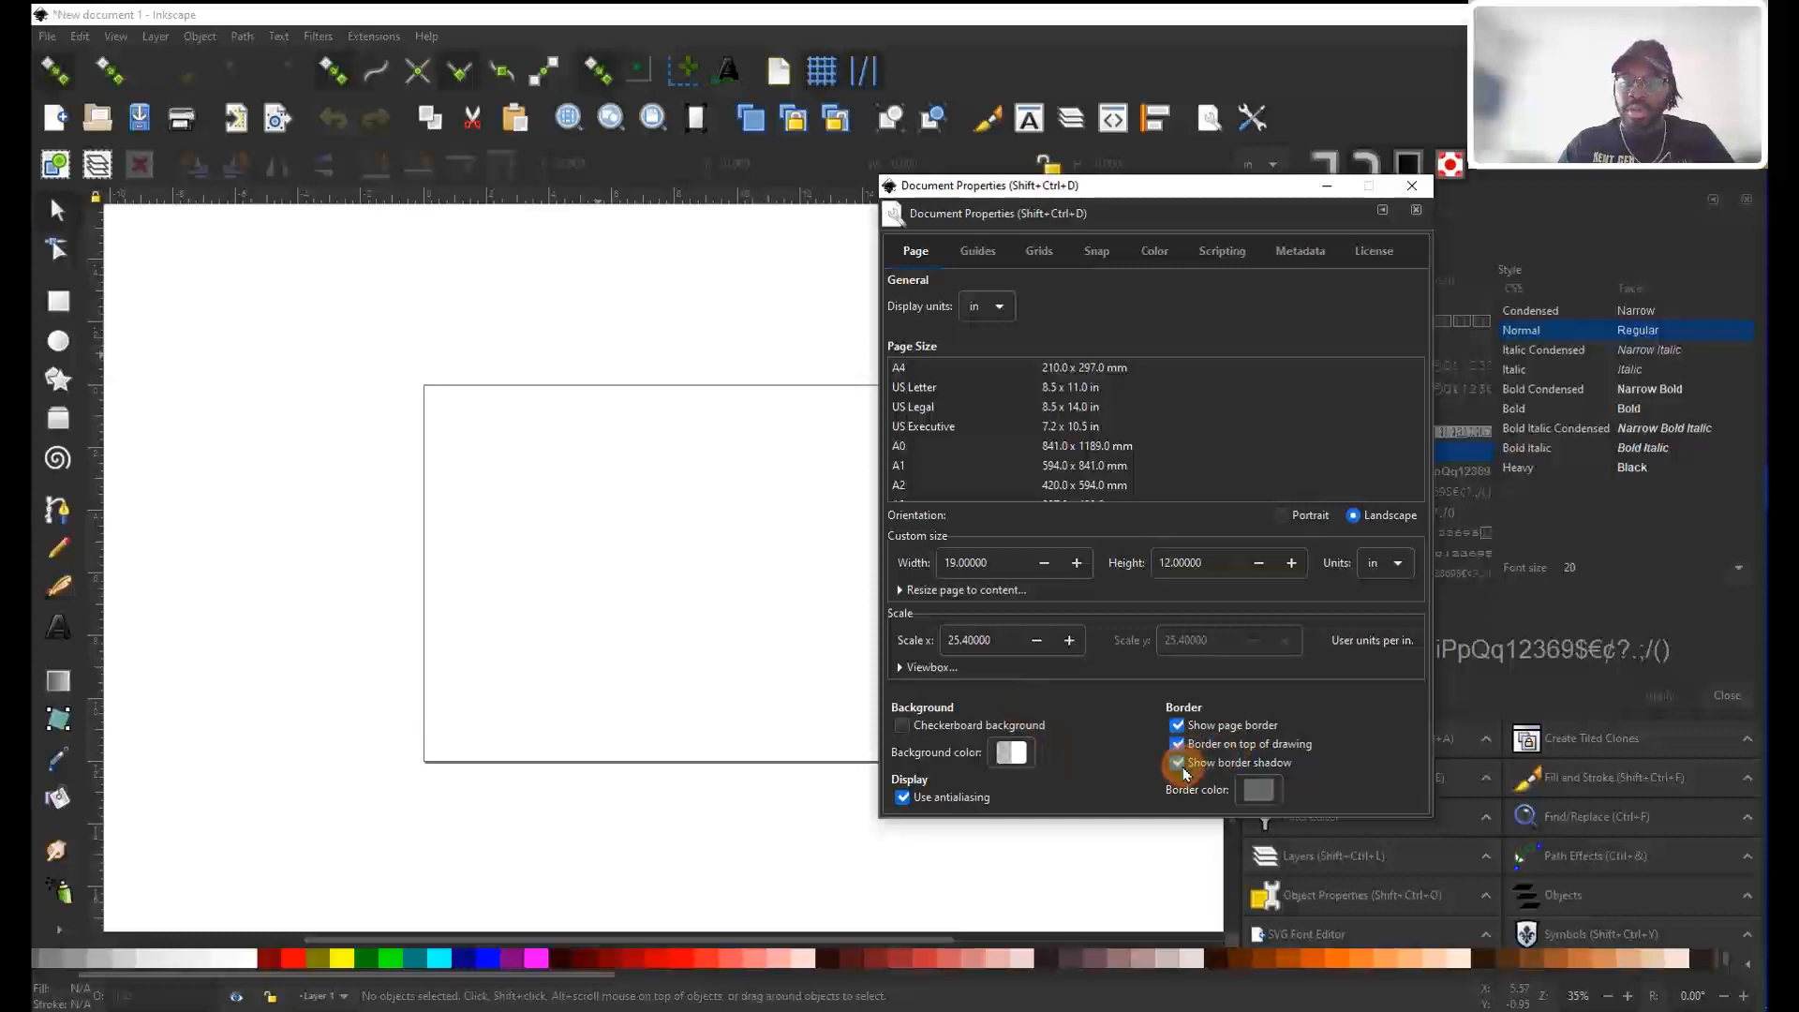
click(1182, 763)
click(1179, 745)
click(1177, 726)
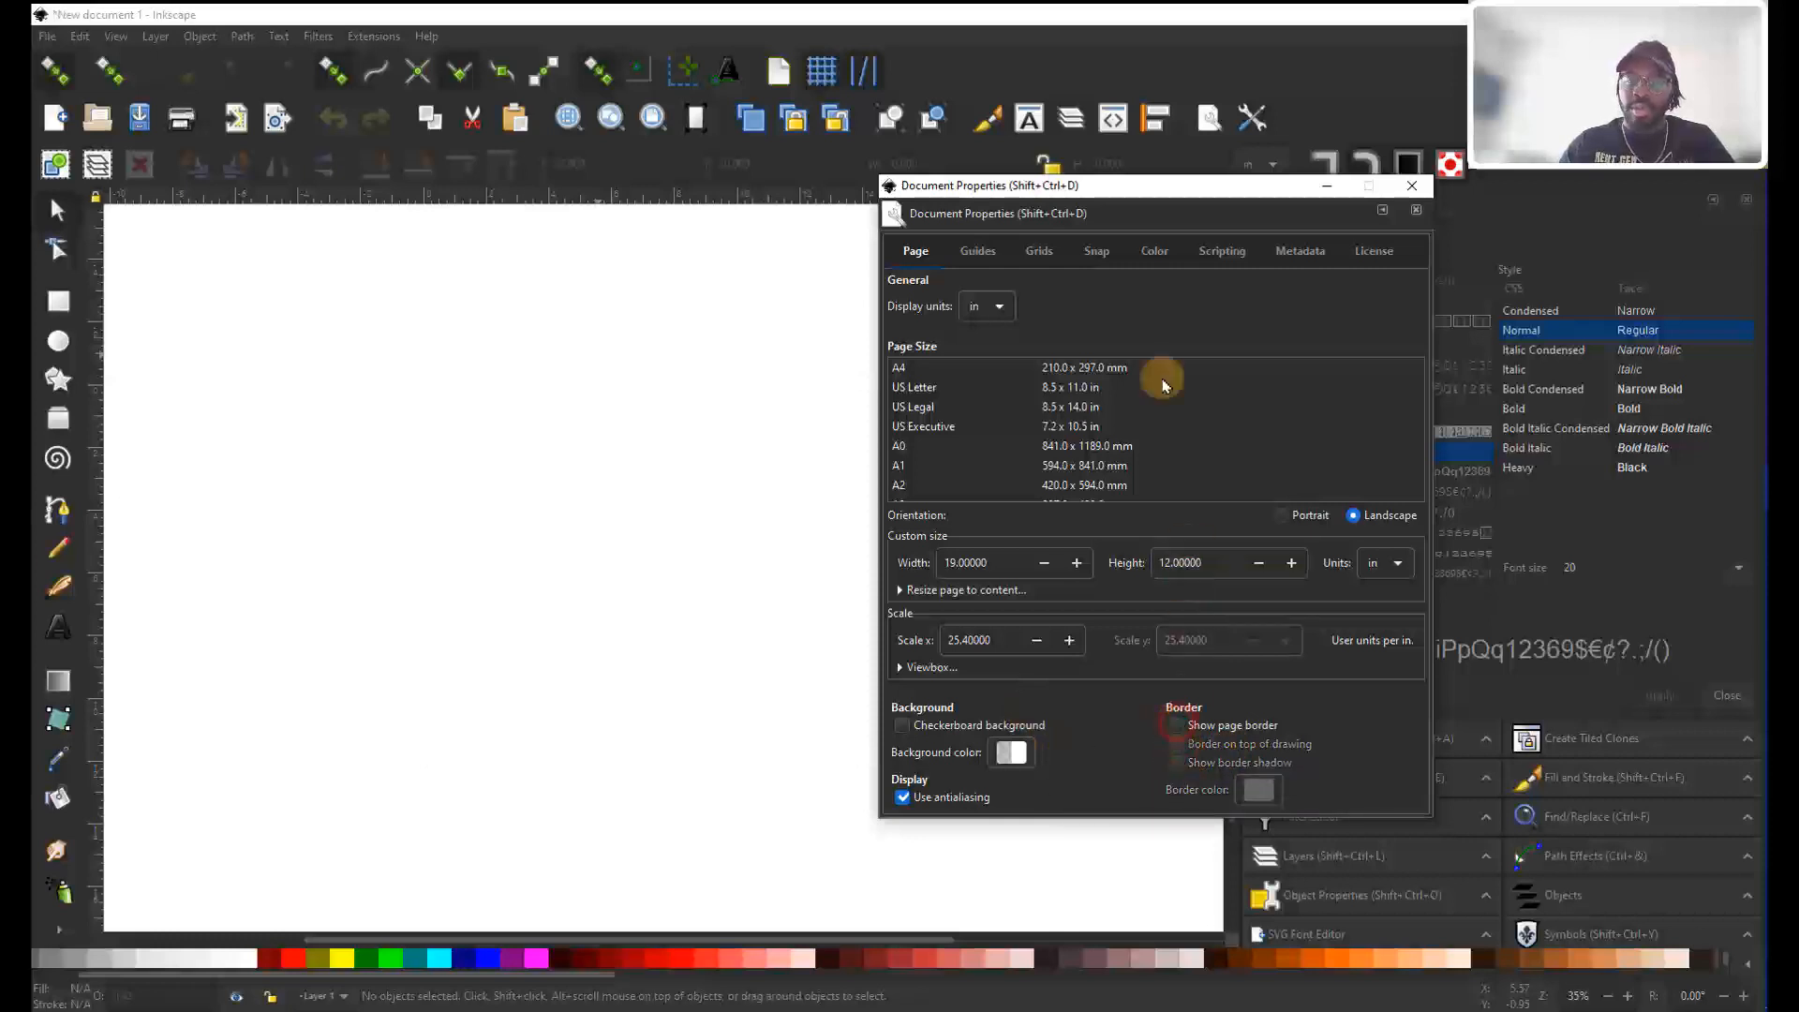
drag(1155, 176, 1313, 135)
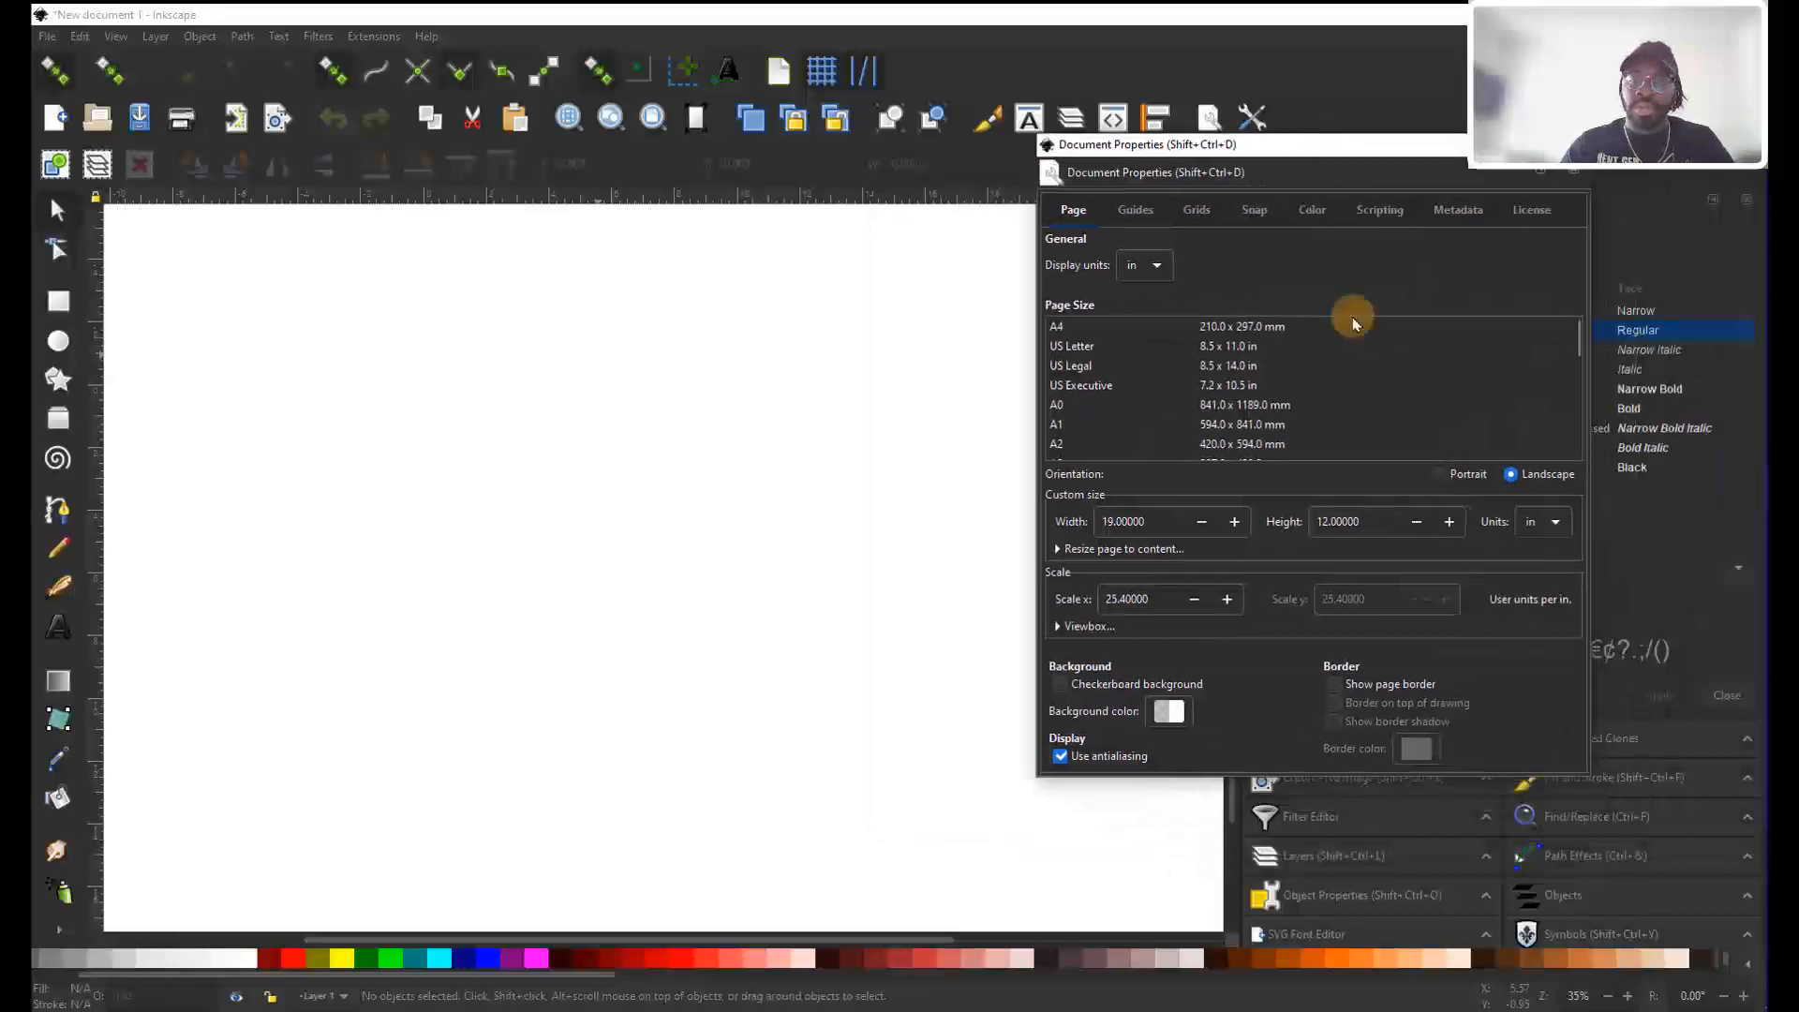
click(1340, 687)
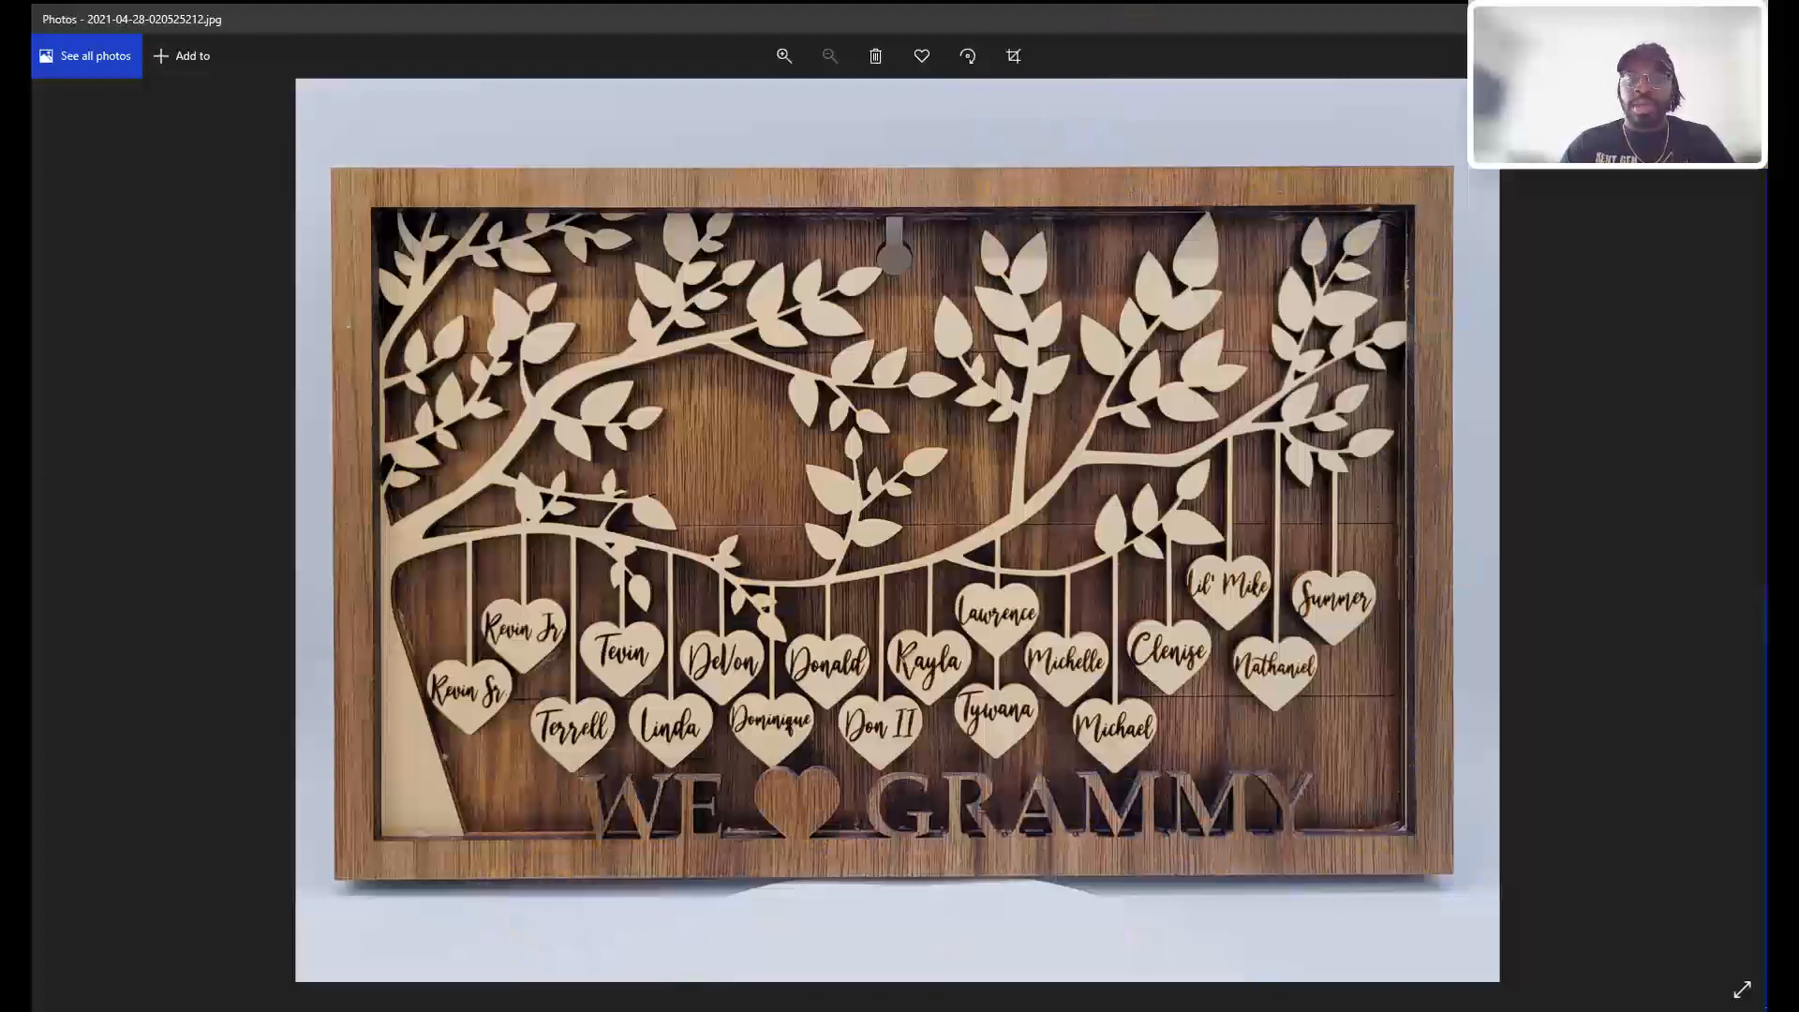
Switch back to Inkscape and import the frame SVG into the document as editable objects.
key(alt+Tab)
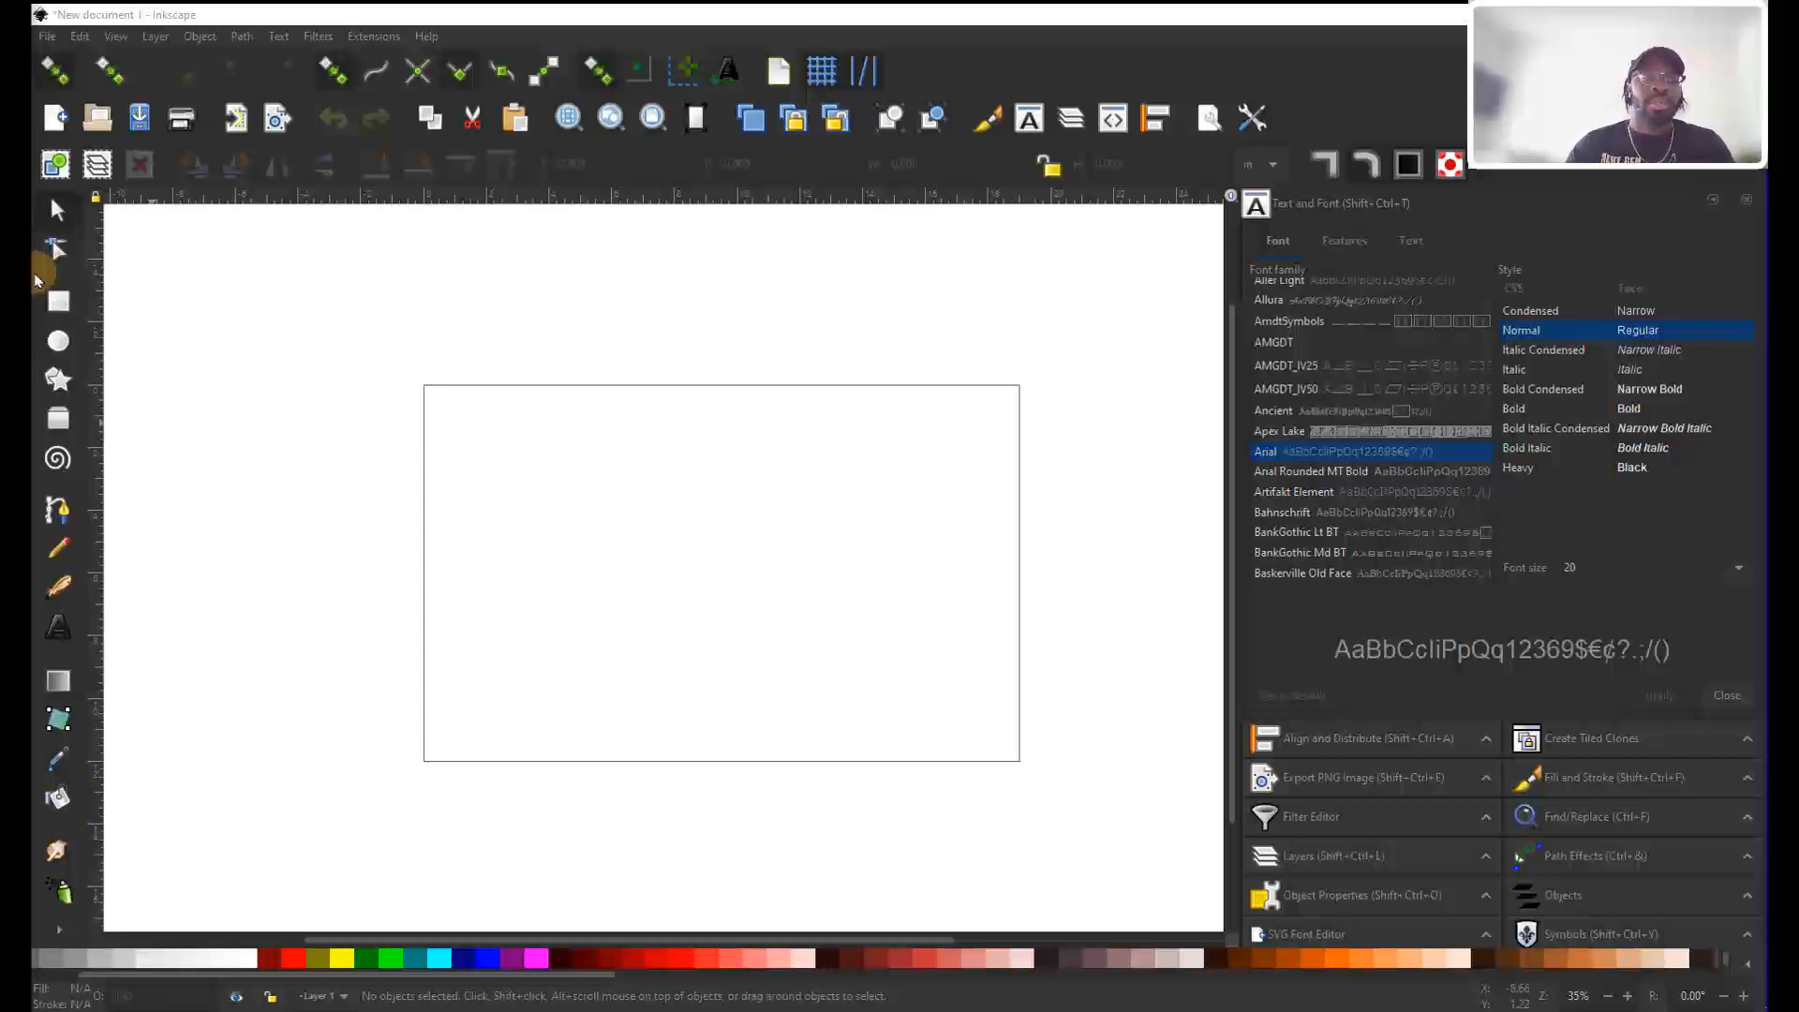
drag(565, 468, 563, 466)
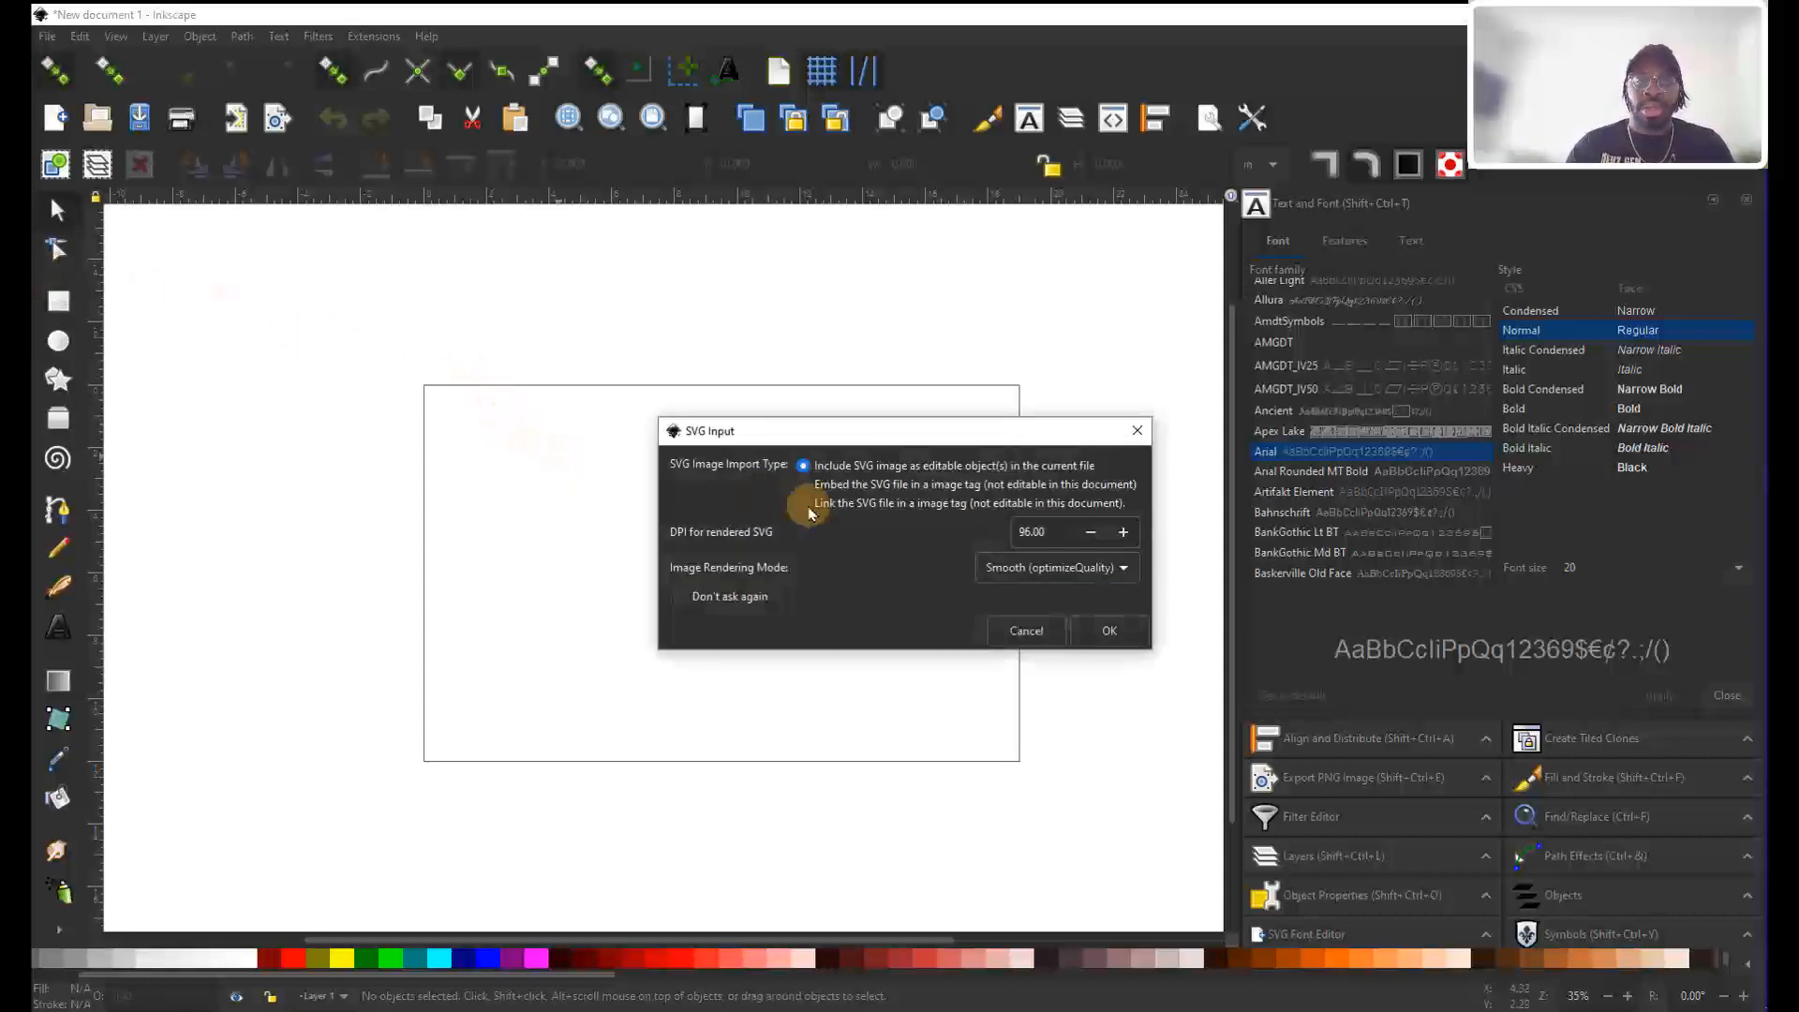
click(1106, 631)
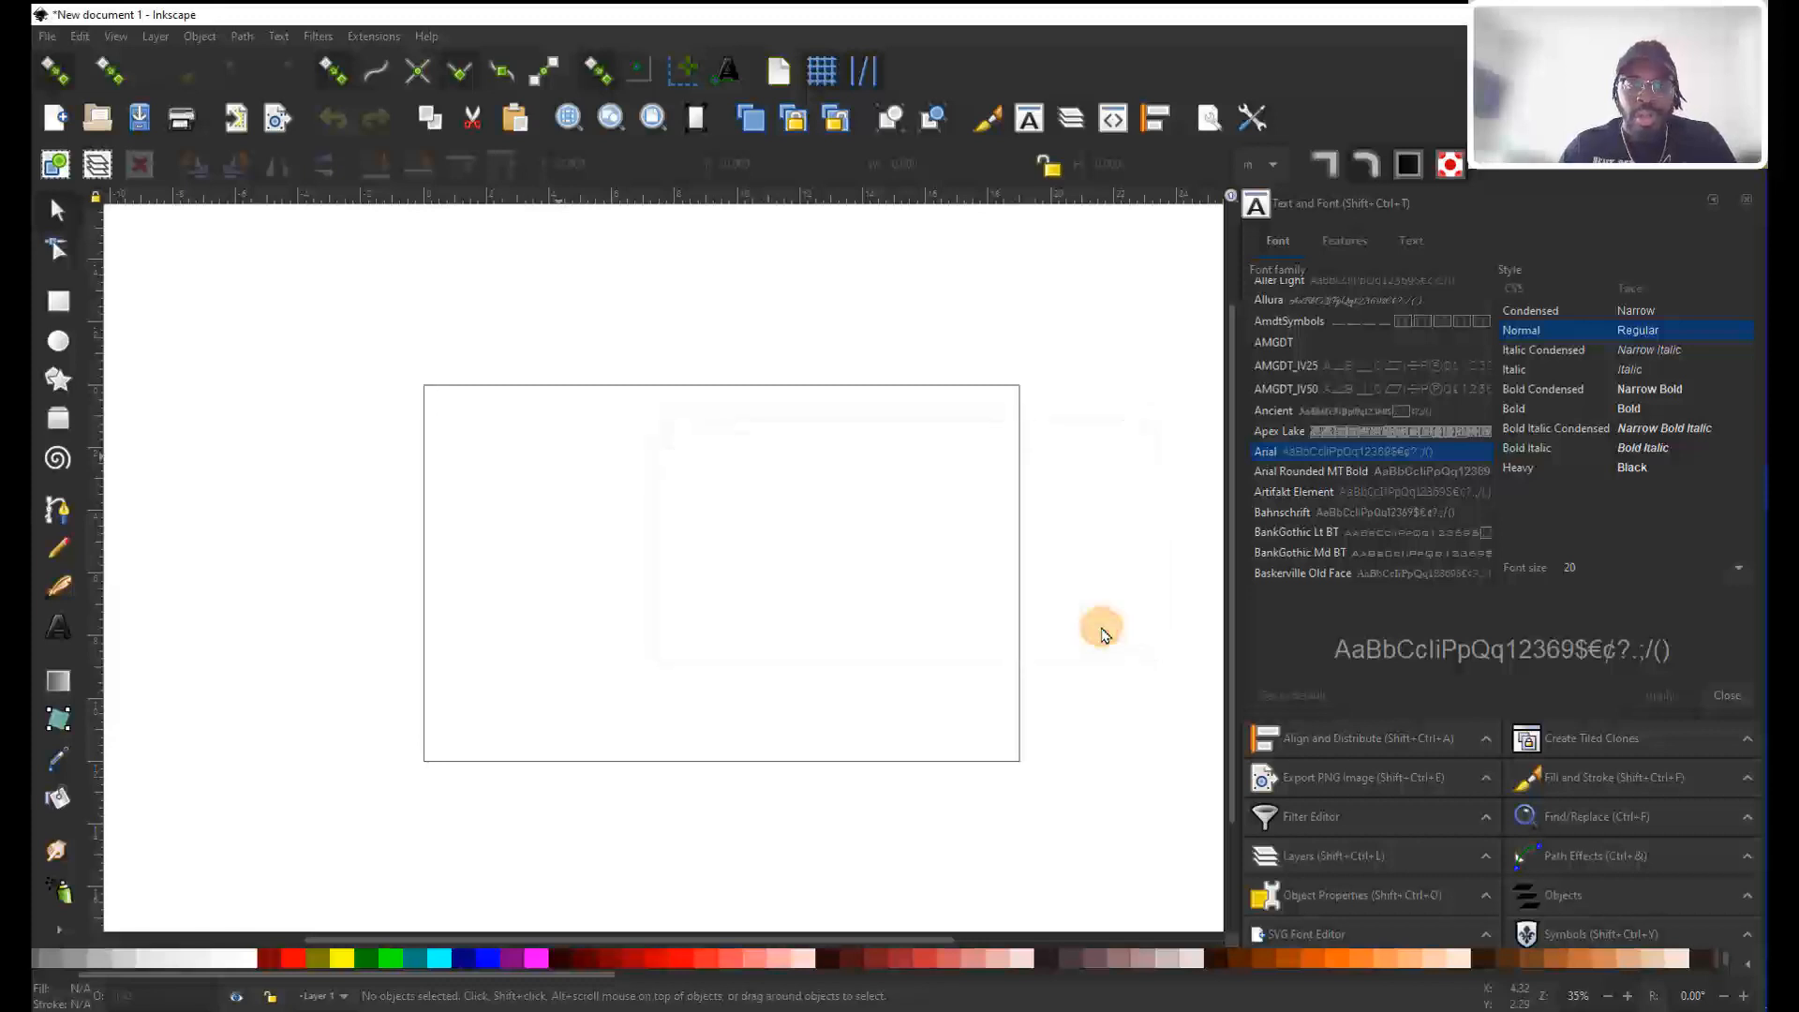
Ungroup the imported "We ❤ Grandma" frame artwork twice and deselect it.
drag(722, 490, 909, 653)
key(ctrl+shift+g)
key(ctrl+shift+g)
key(Escape)
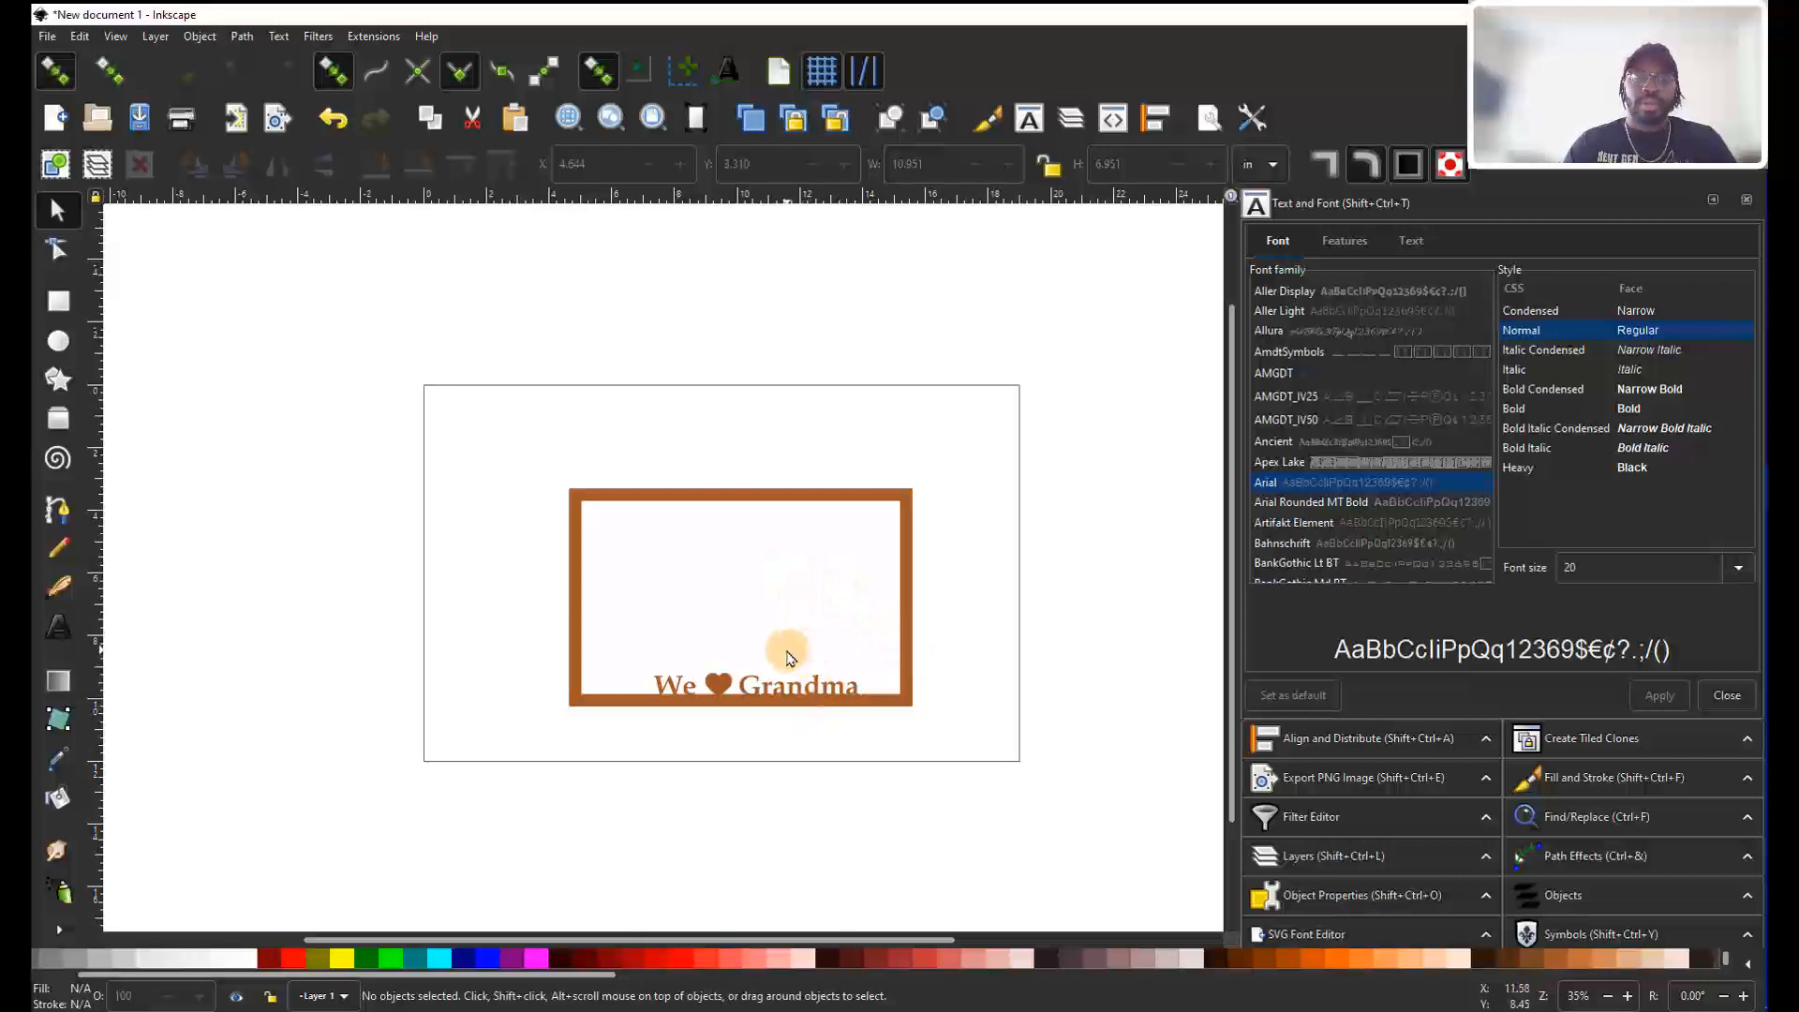
Undo the ungrouping and the import of the frame artwork, and redo only the import.
key(ctrl+z)
key(ctrl+z)
key(ctrl+z)
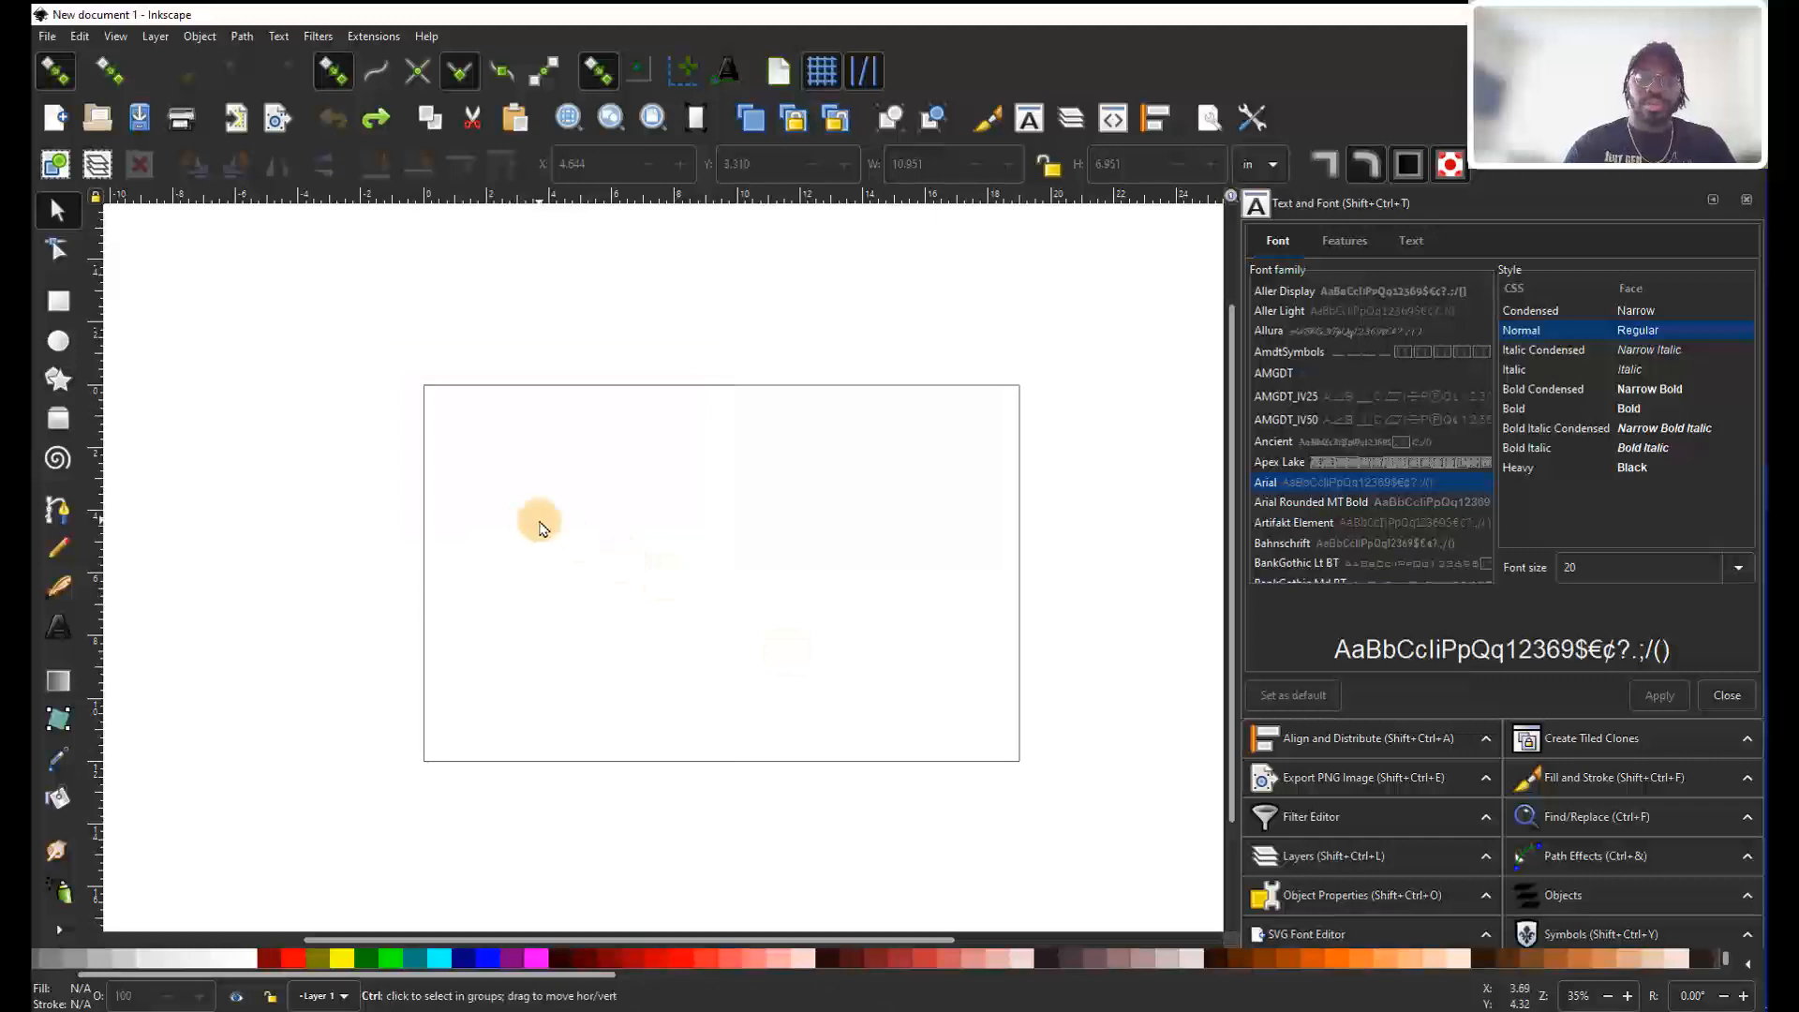
key(ctrl+shift+z)
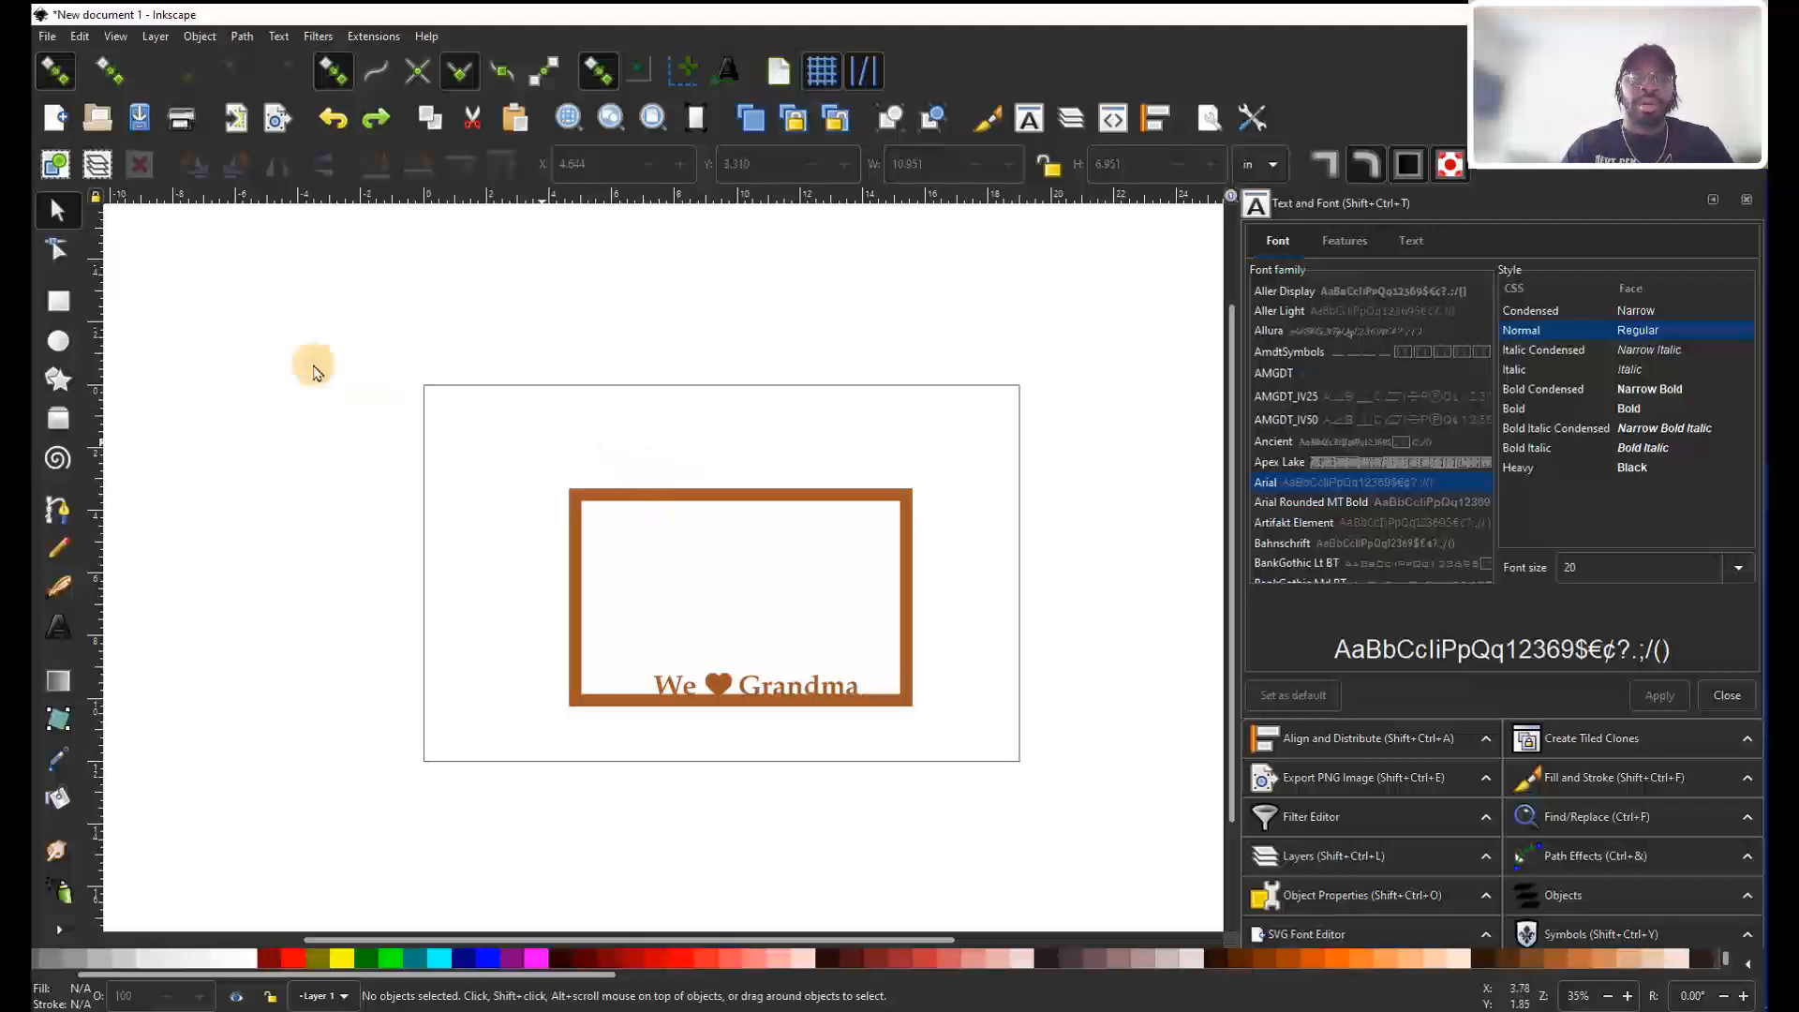
Move the grouped "We ❤ Grandma" frame on the page to about X 4.17 in, Y 2.36 in.
drag(760, 504, 740, 473)
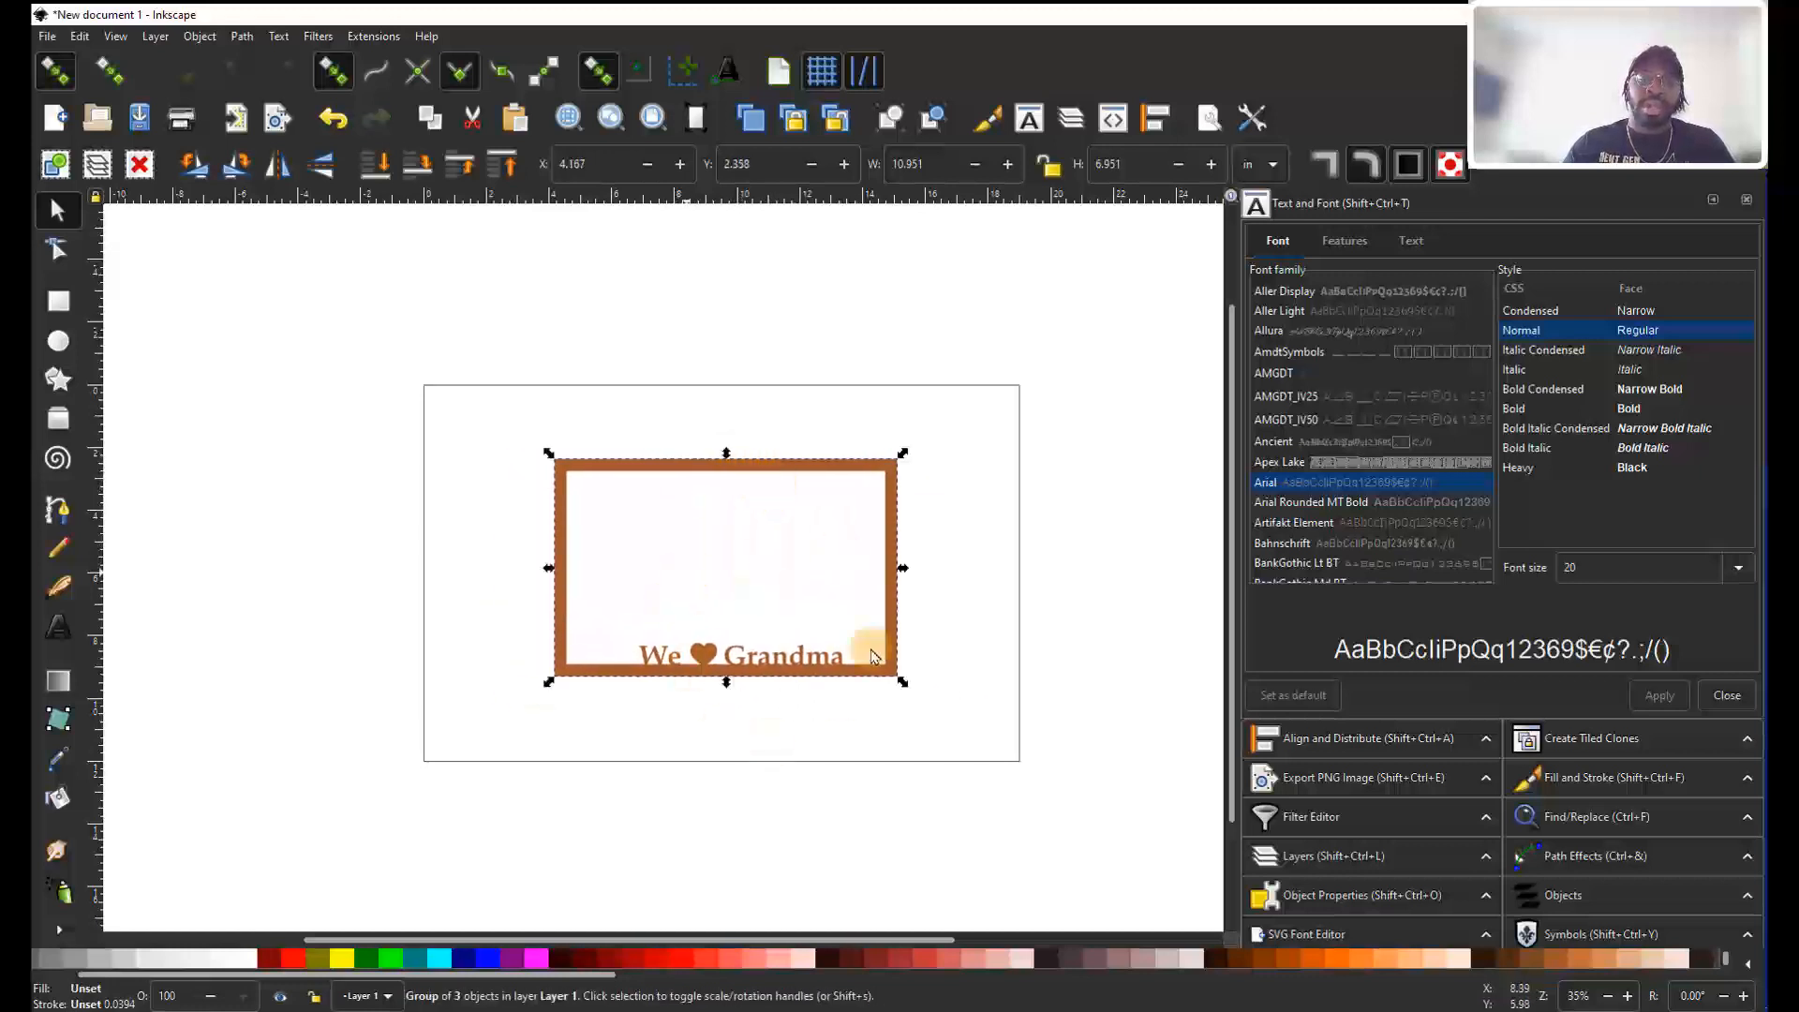
scroll(787, 586, up, 2)
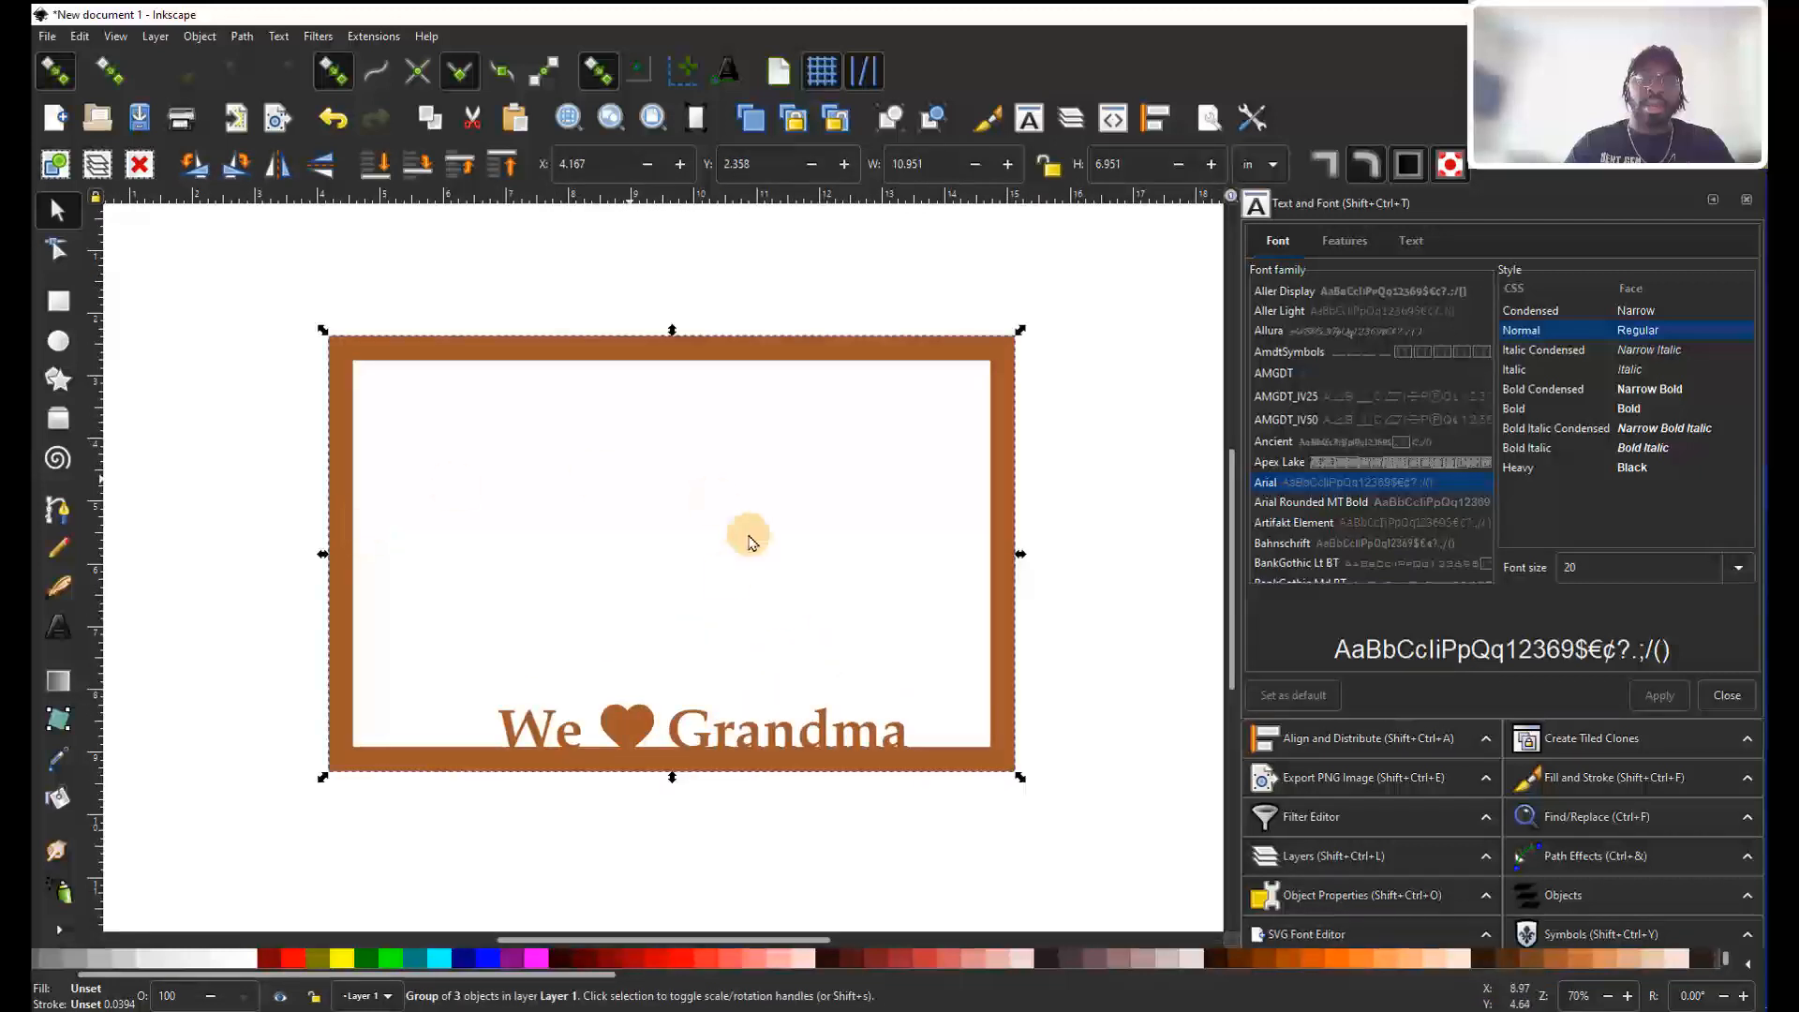
Ungroup the "We ❤ Grandma" frame artwork into its separate frame, heart and text objects.
scroll(731, 562, down, 1)
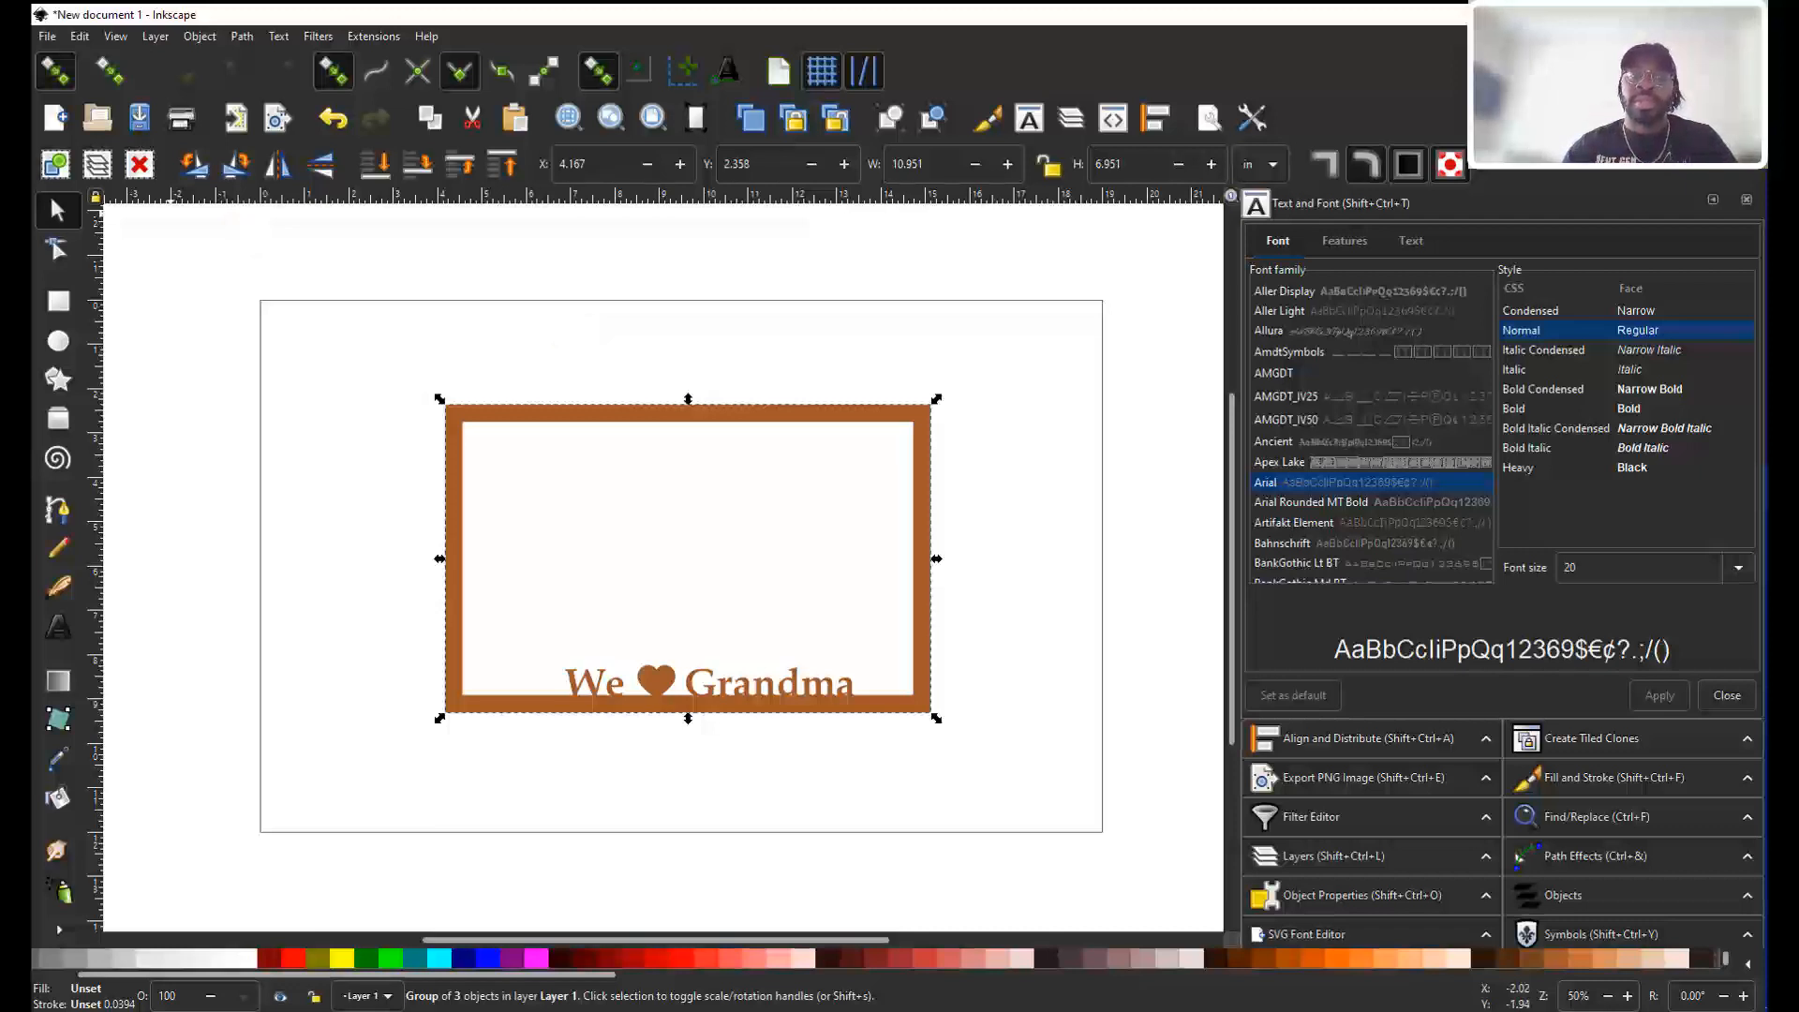
click(237, 38)
click(210, 37)
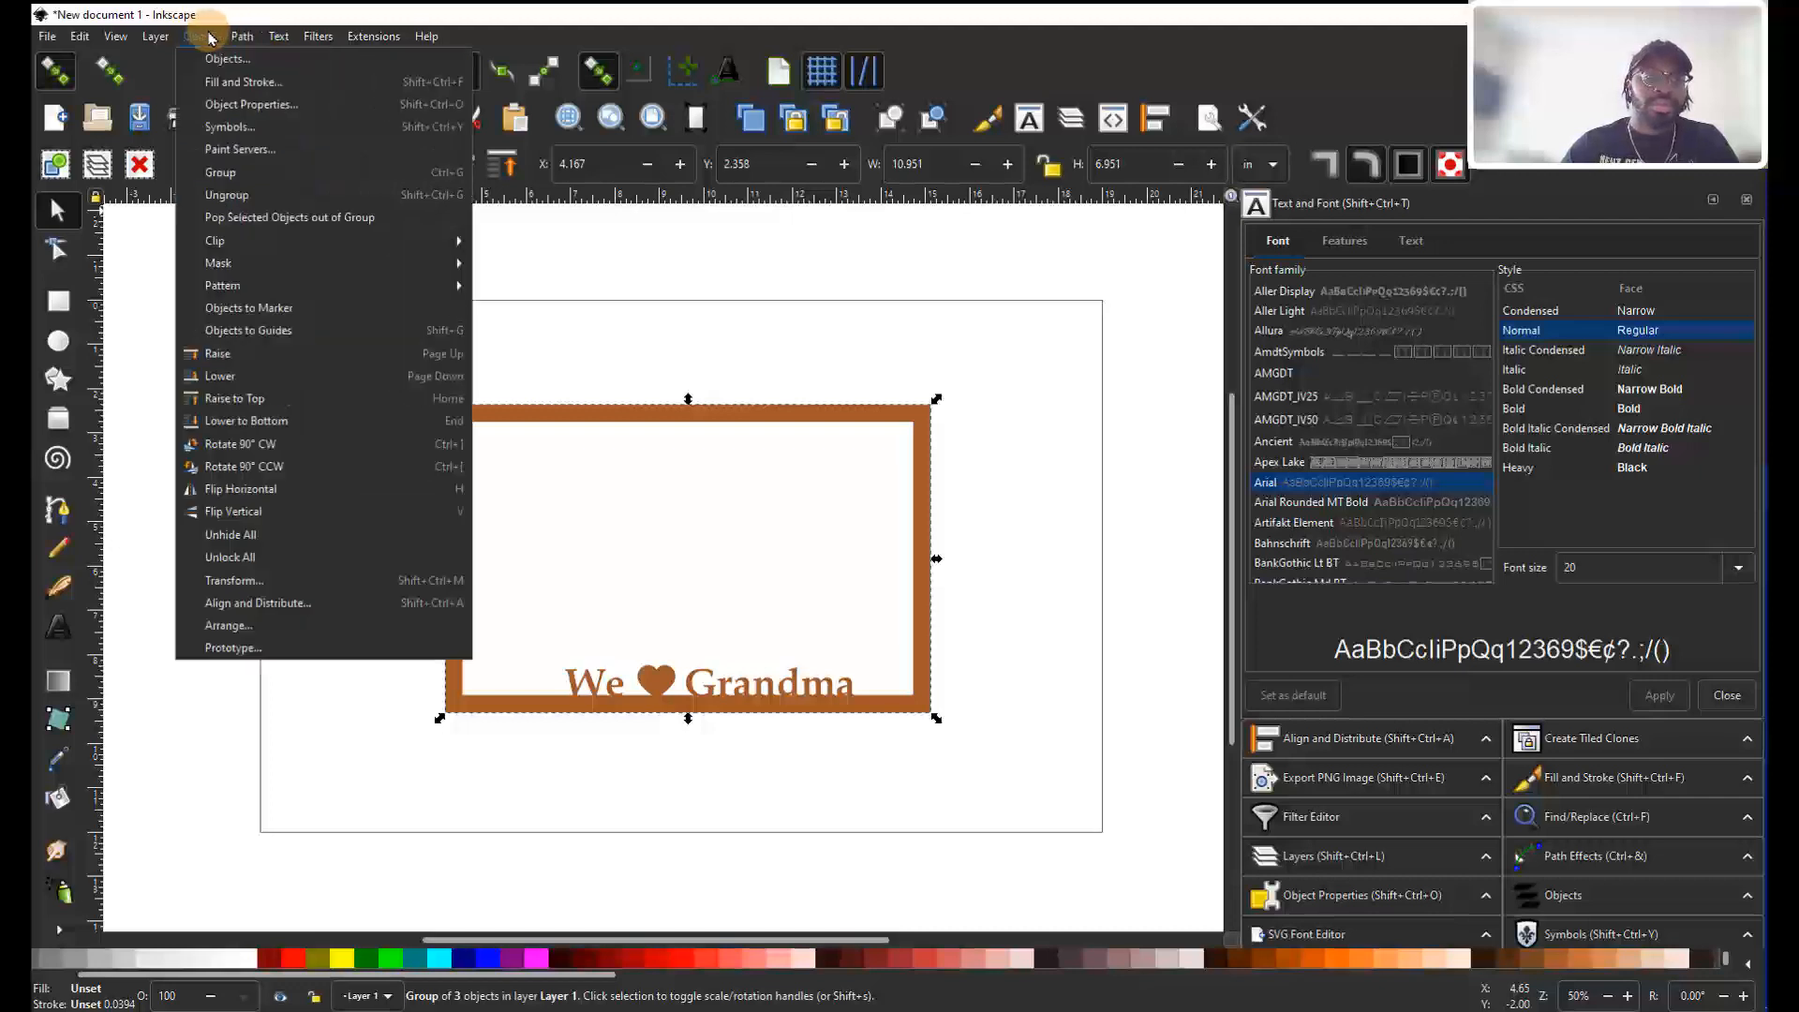
click(257, 199)
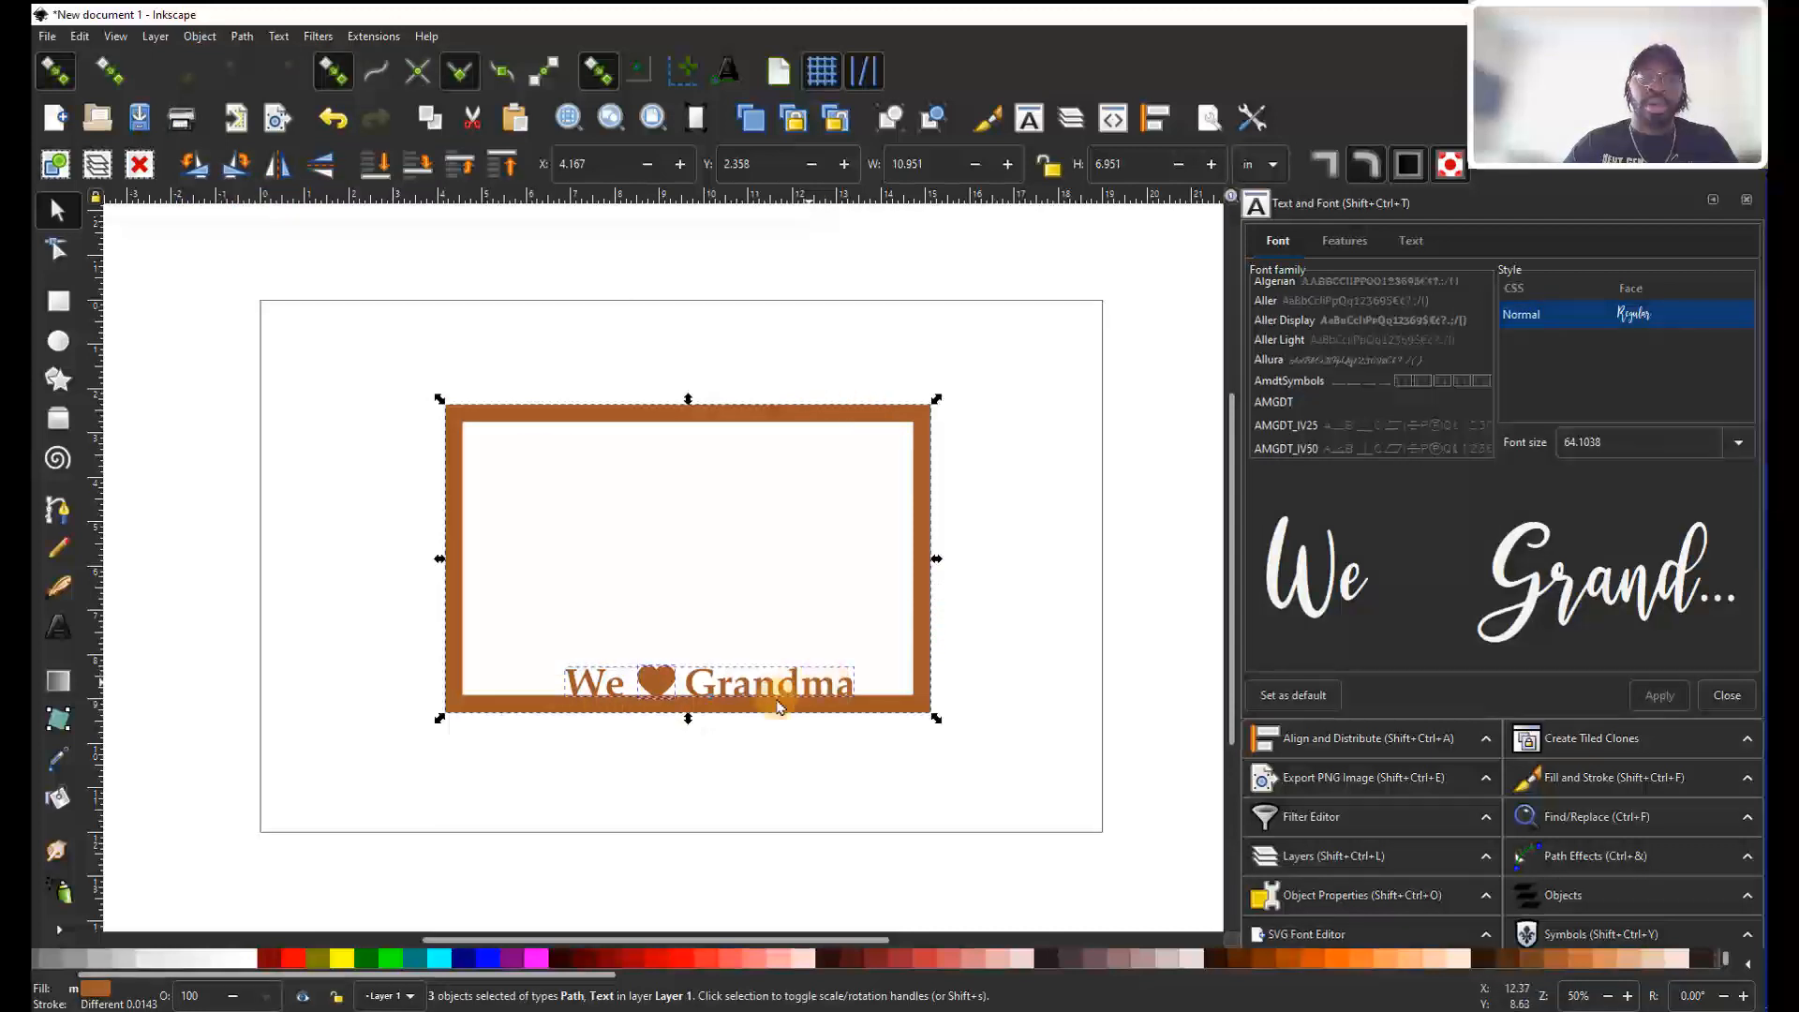
Try moving the heart, the text and the frame individually, undoing each move.
click(632, 568)
drag(656, 674, 679, 611)
click(795, 615)
key(ctrl+z)
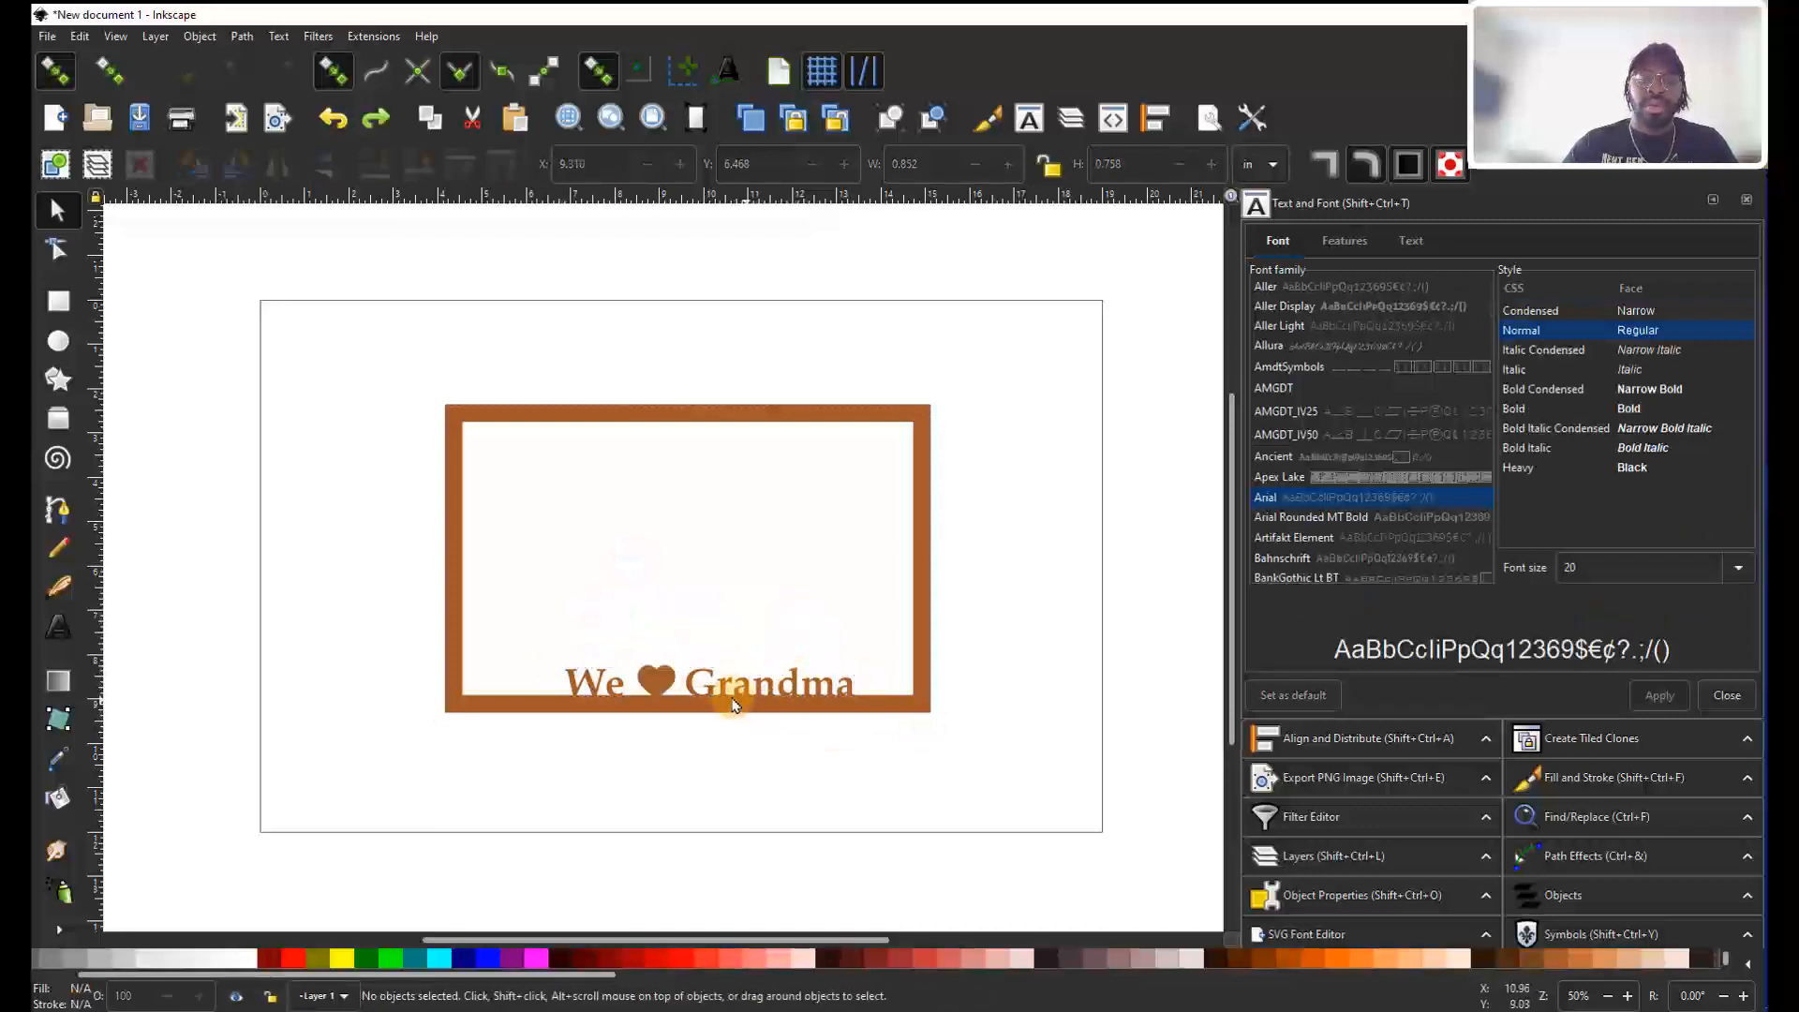
drag(720, 686, 683, 566)
key(ctrl+z)
drag(855, 724, 896, 550)
key(ctrl+z)
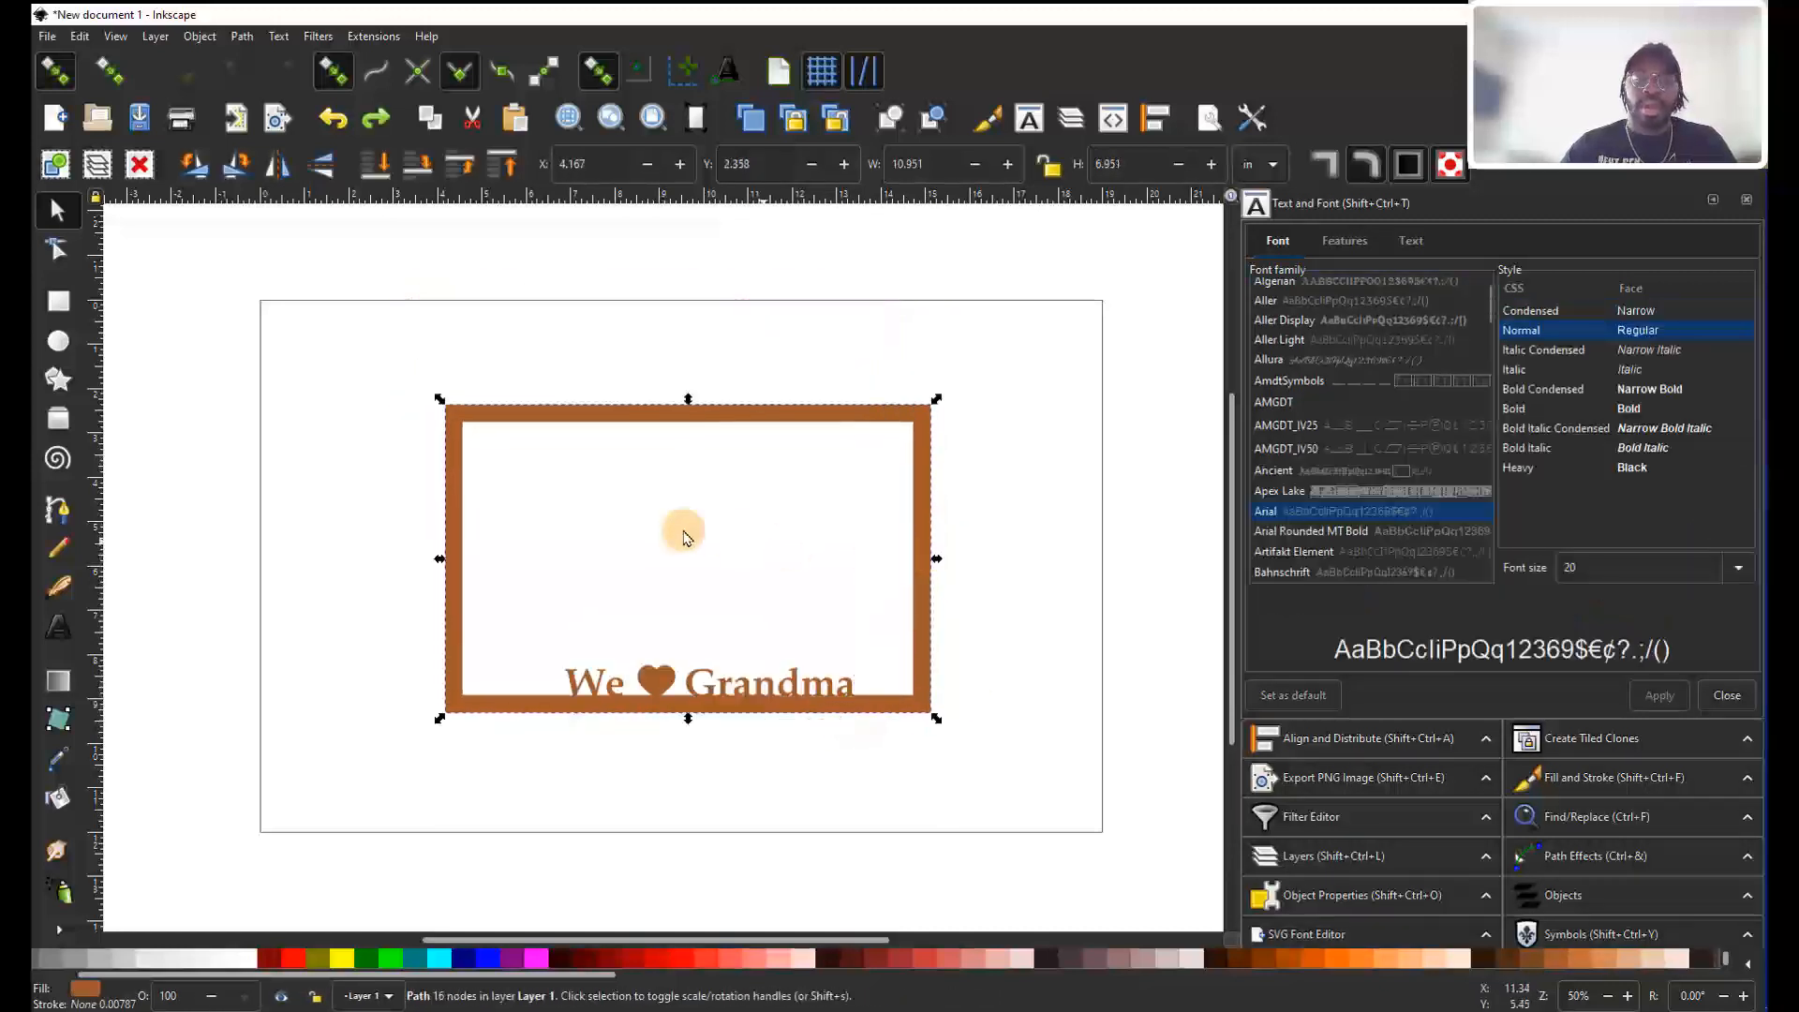
Change the case of the "We Grandma" text to UPPERCASE and return to the selection tool.
double_click(759, 688)
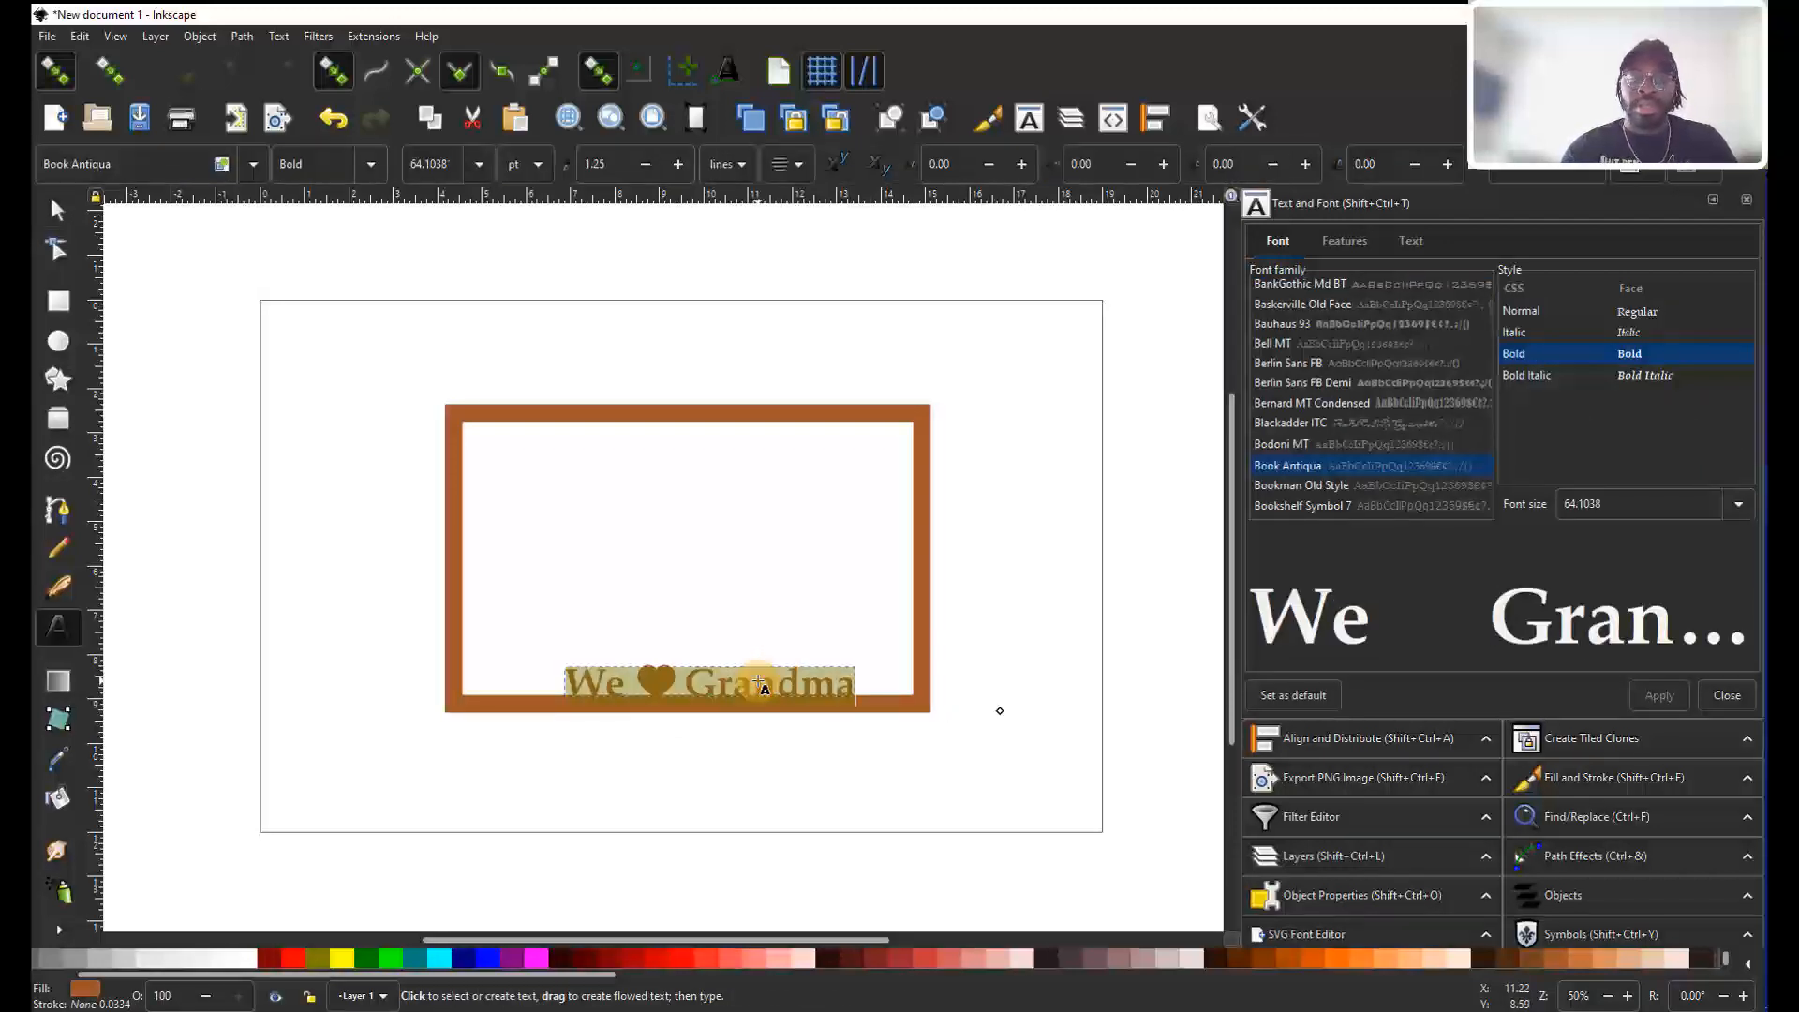
click(279, 36)
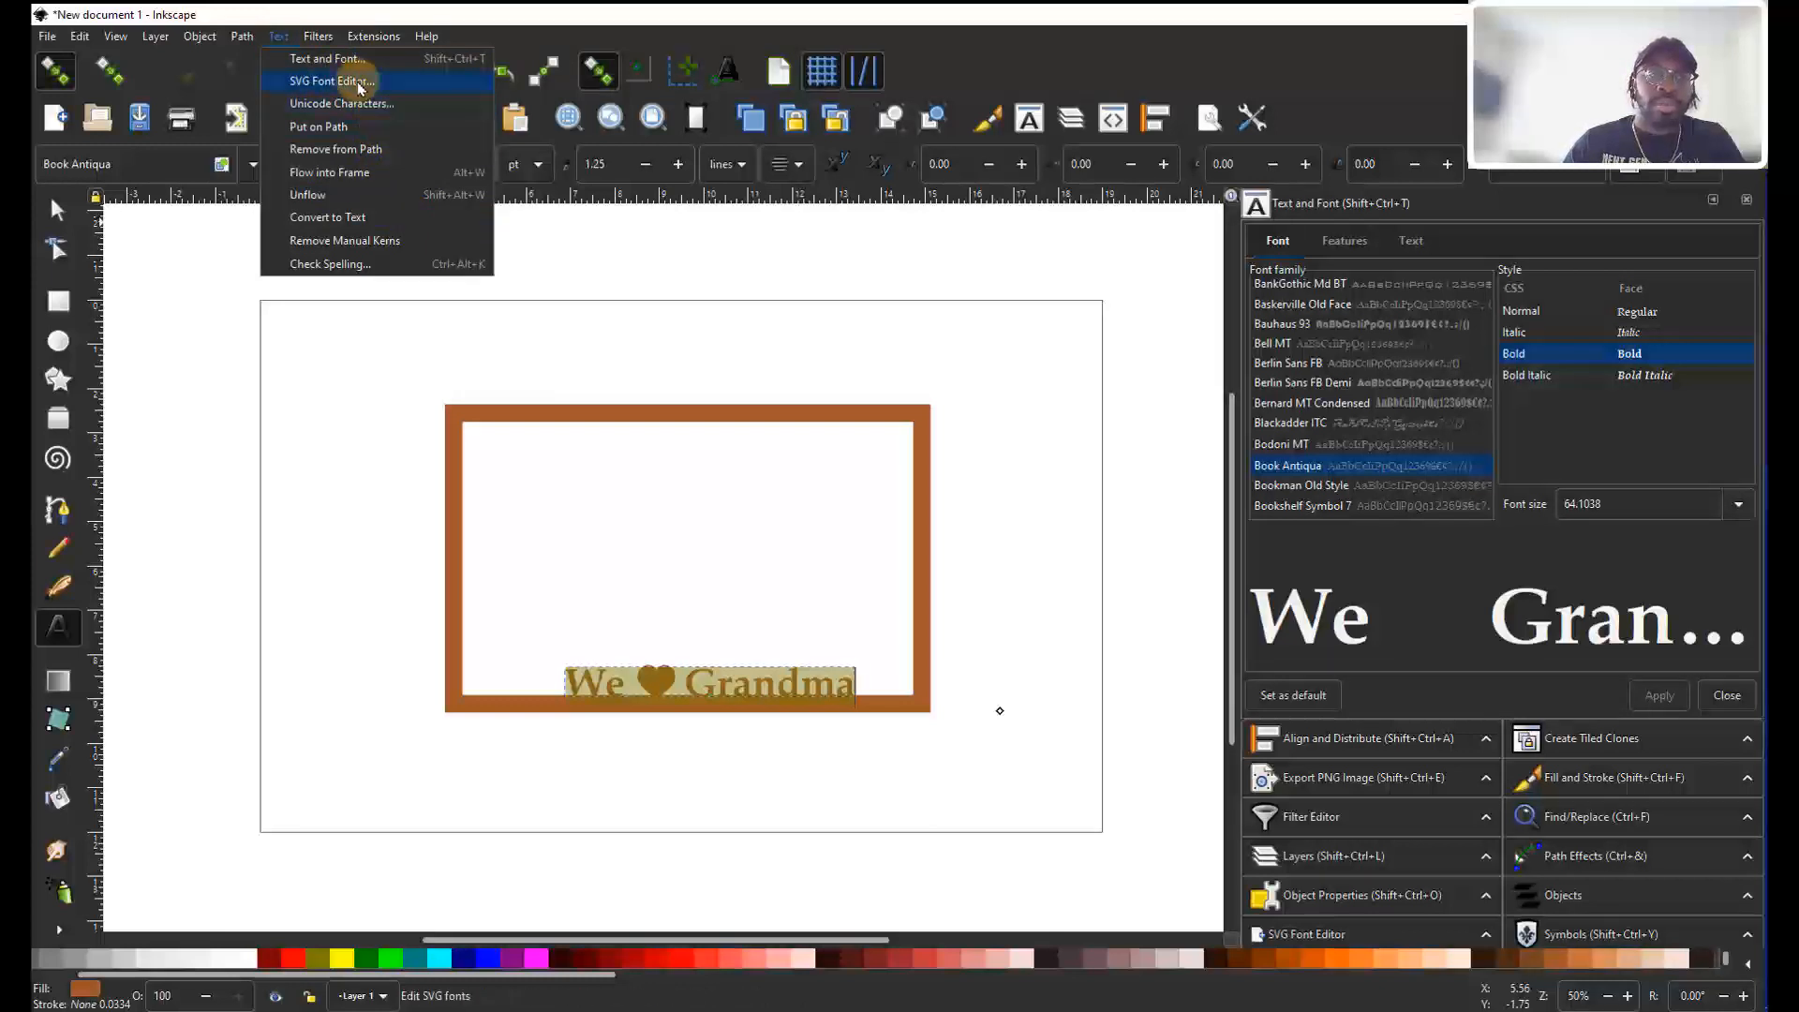
mouse_move(372, 36)
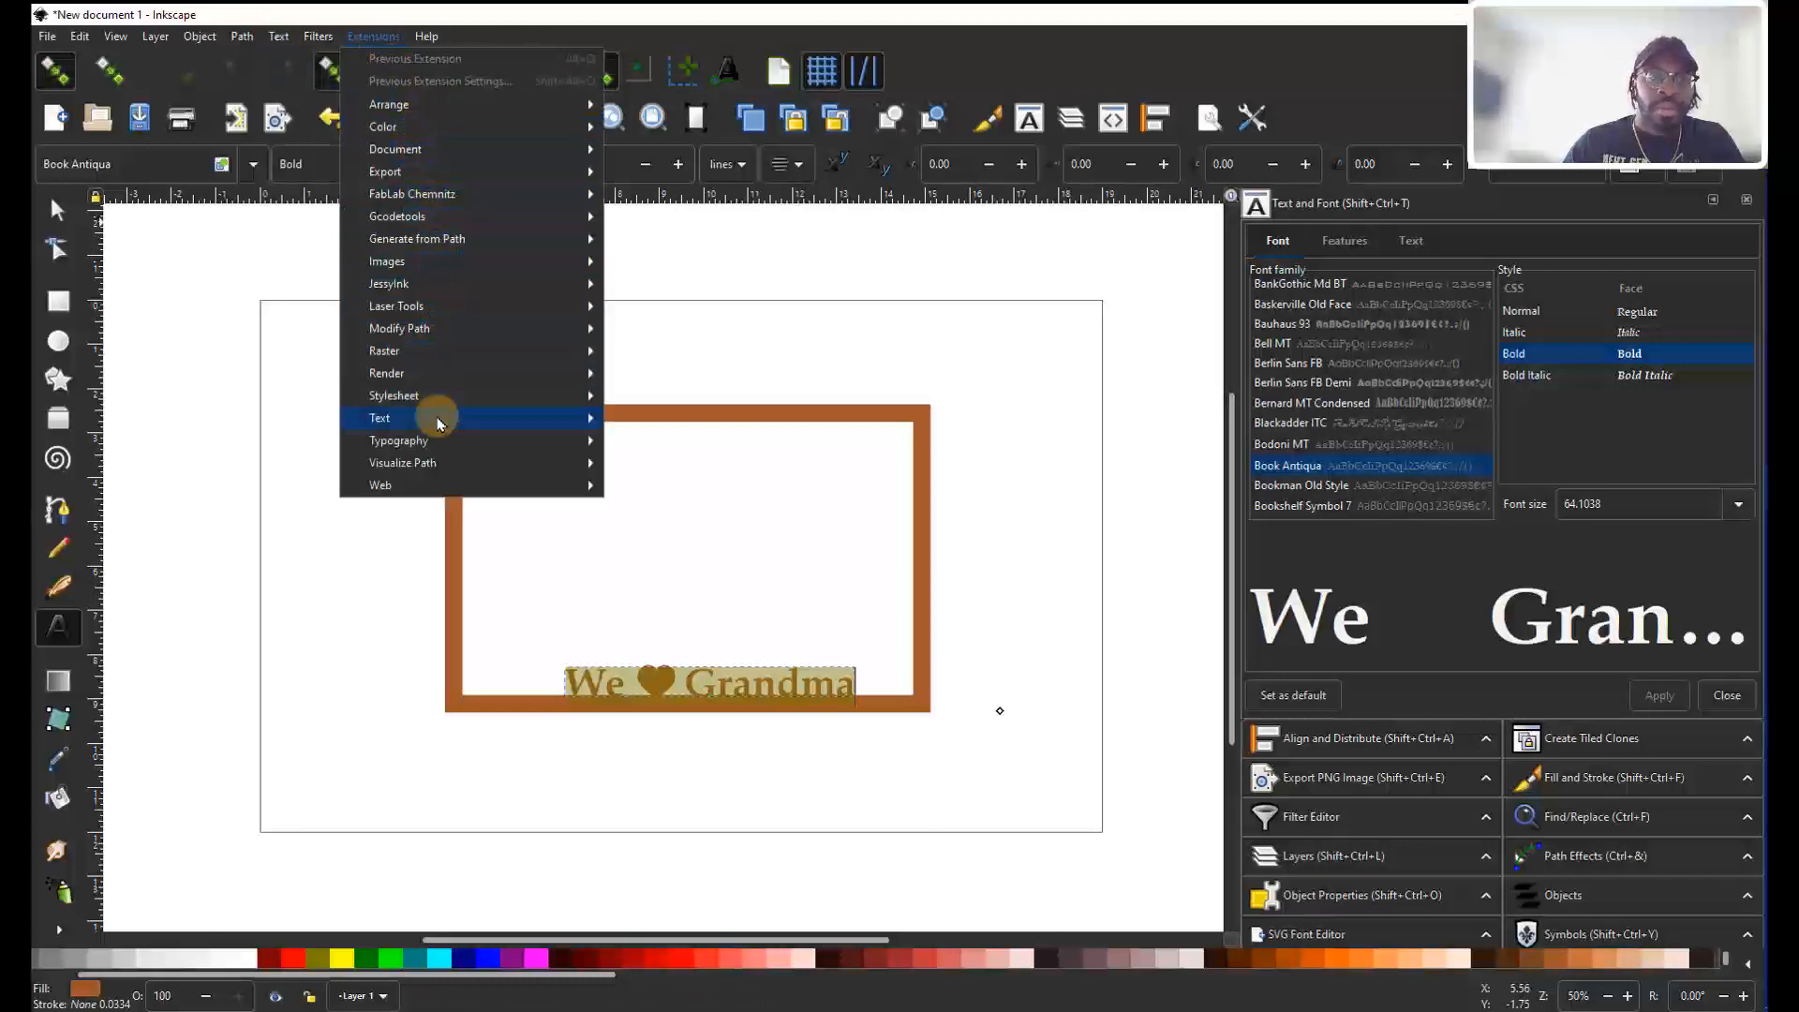
mouse_move(434, 415)
mouse_move(683, 418)
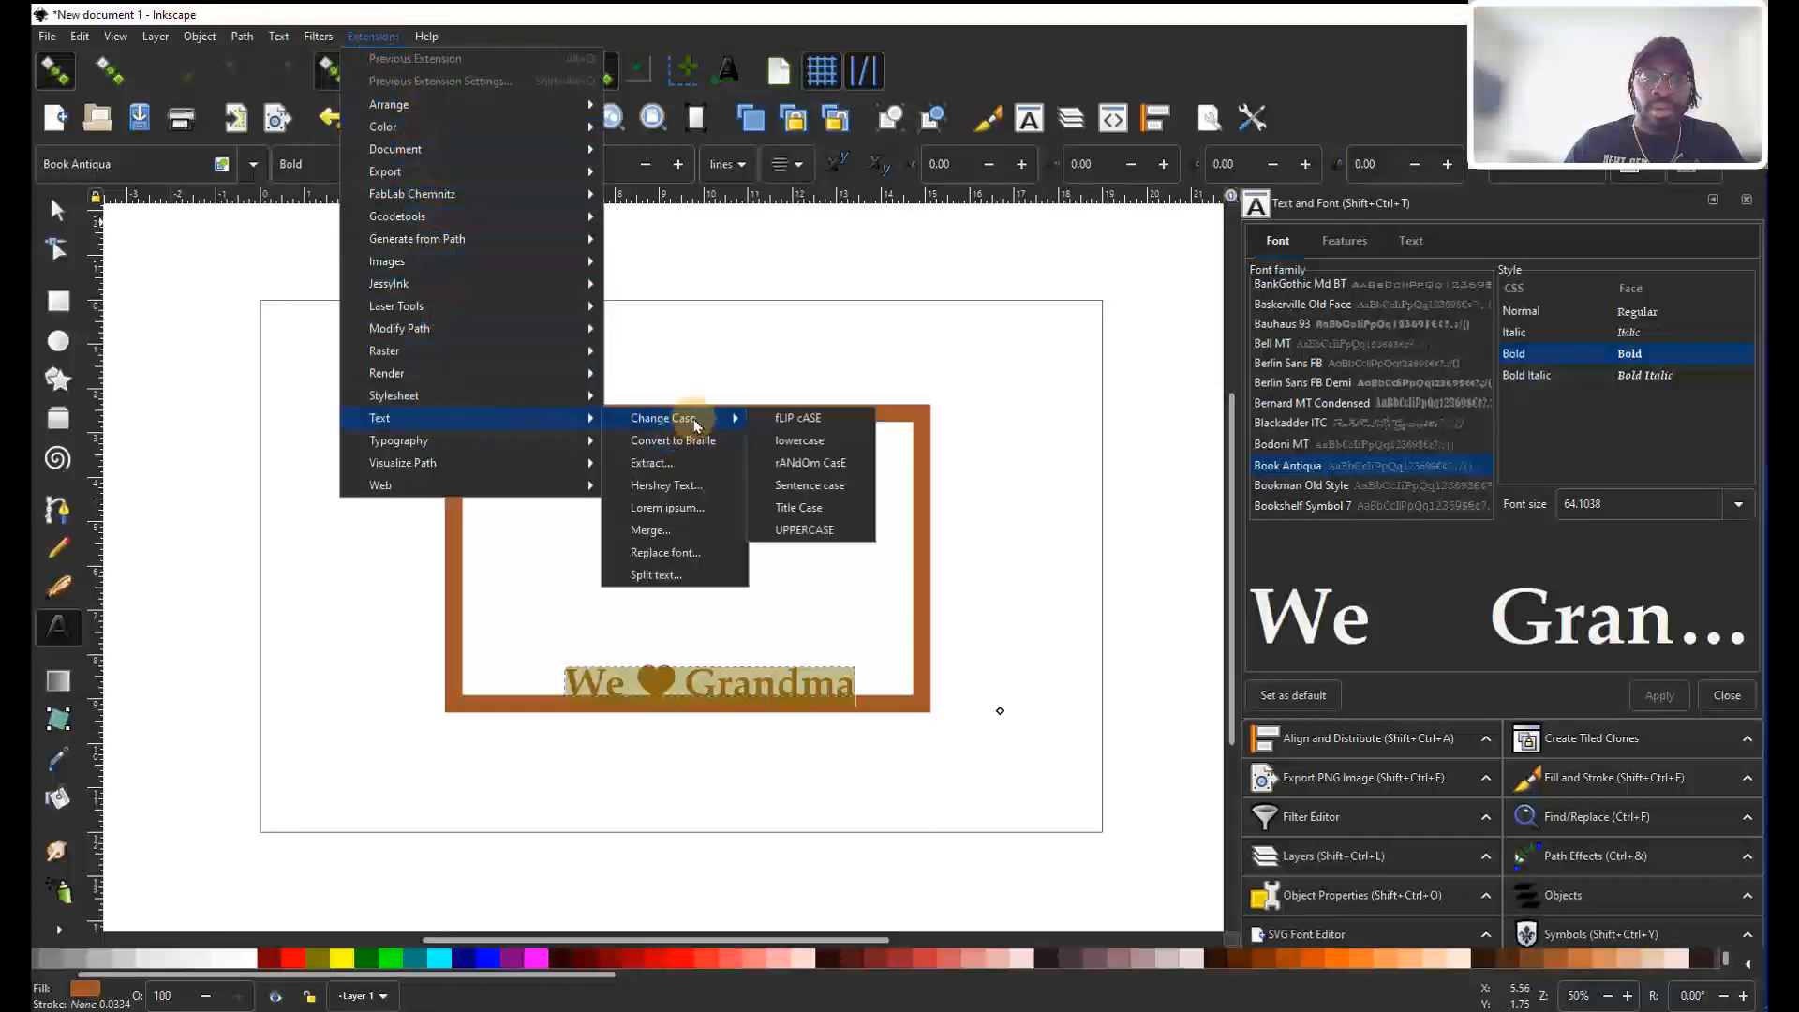
click(823, 531)
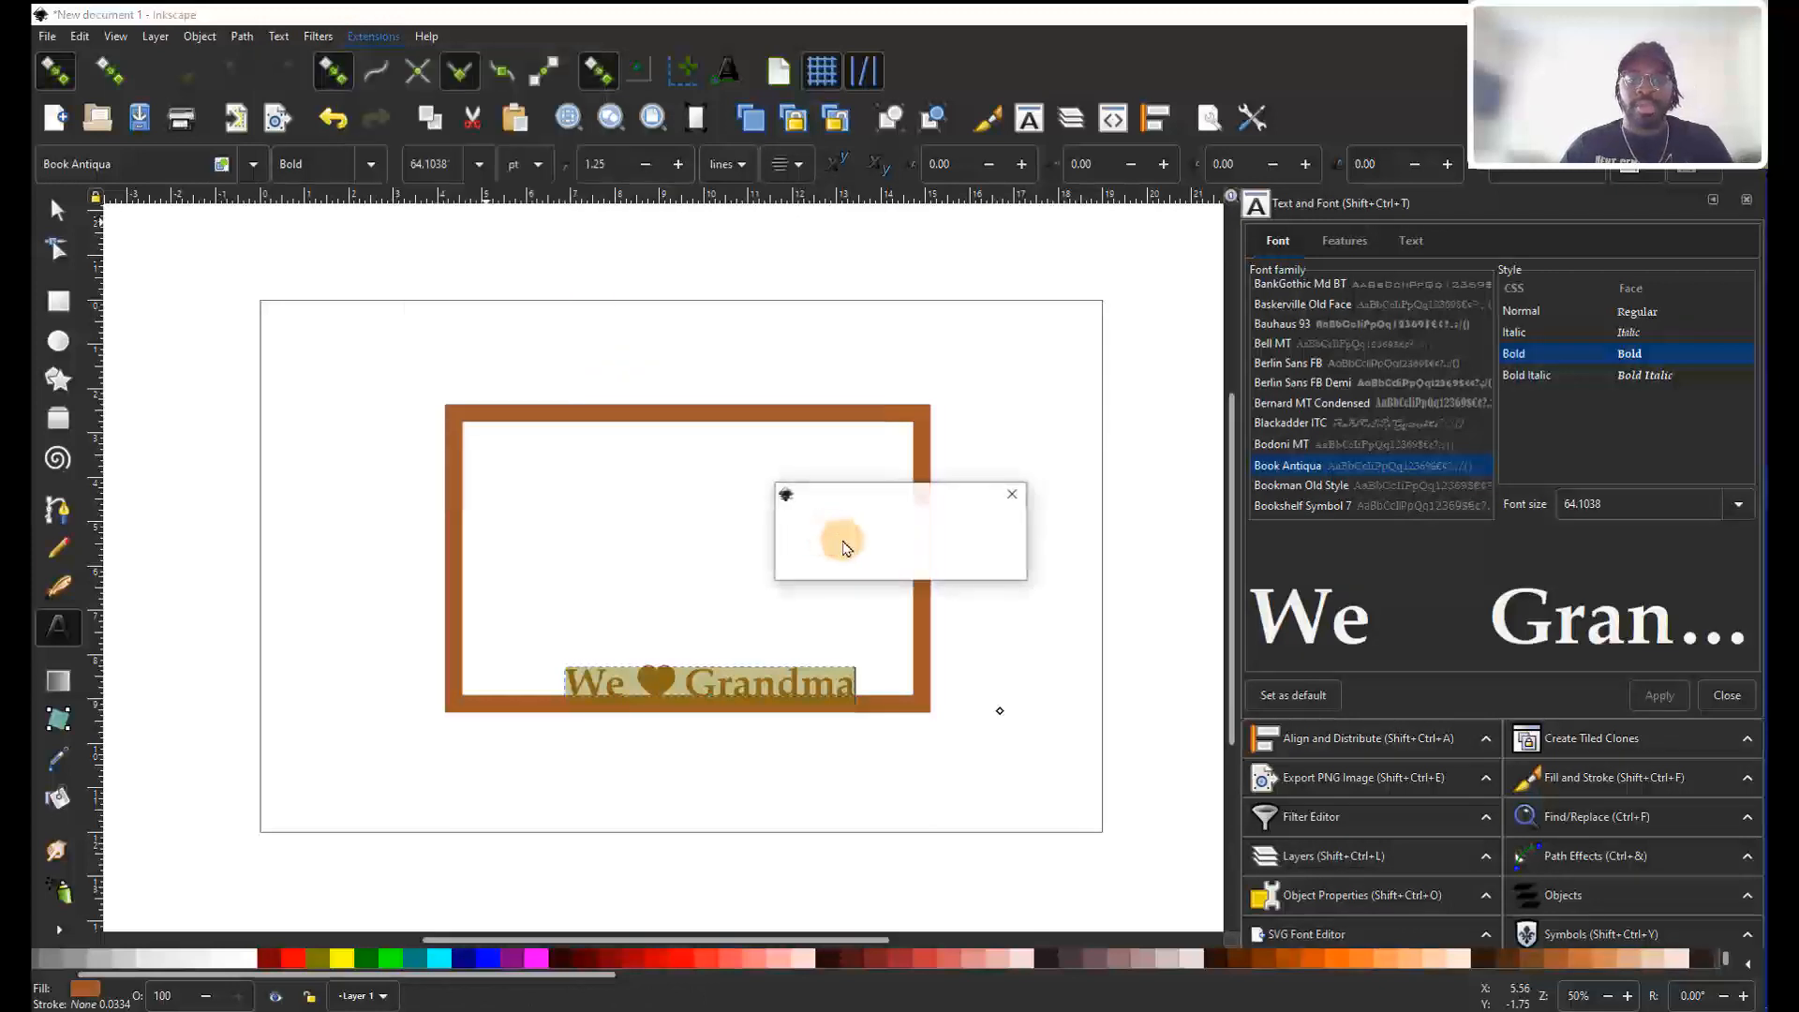
scroll(640, 701, up, 2)
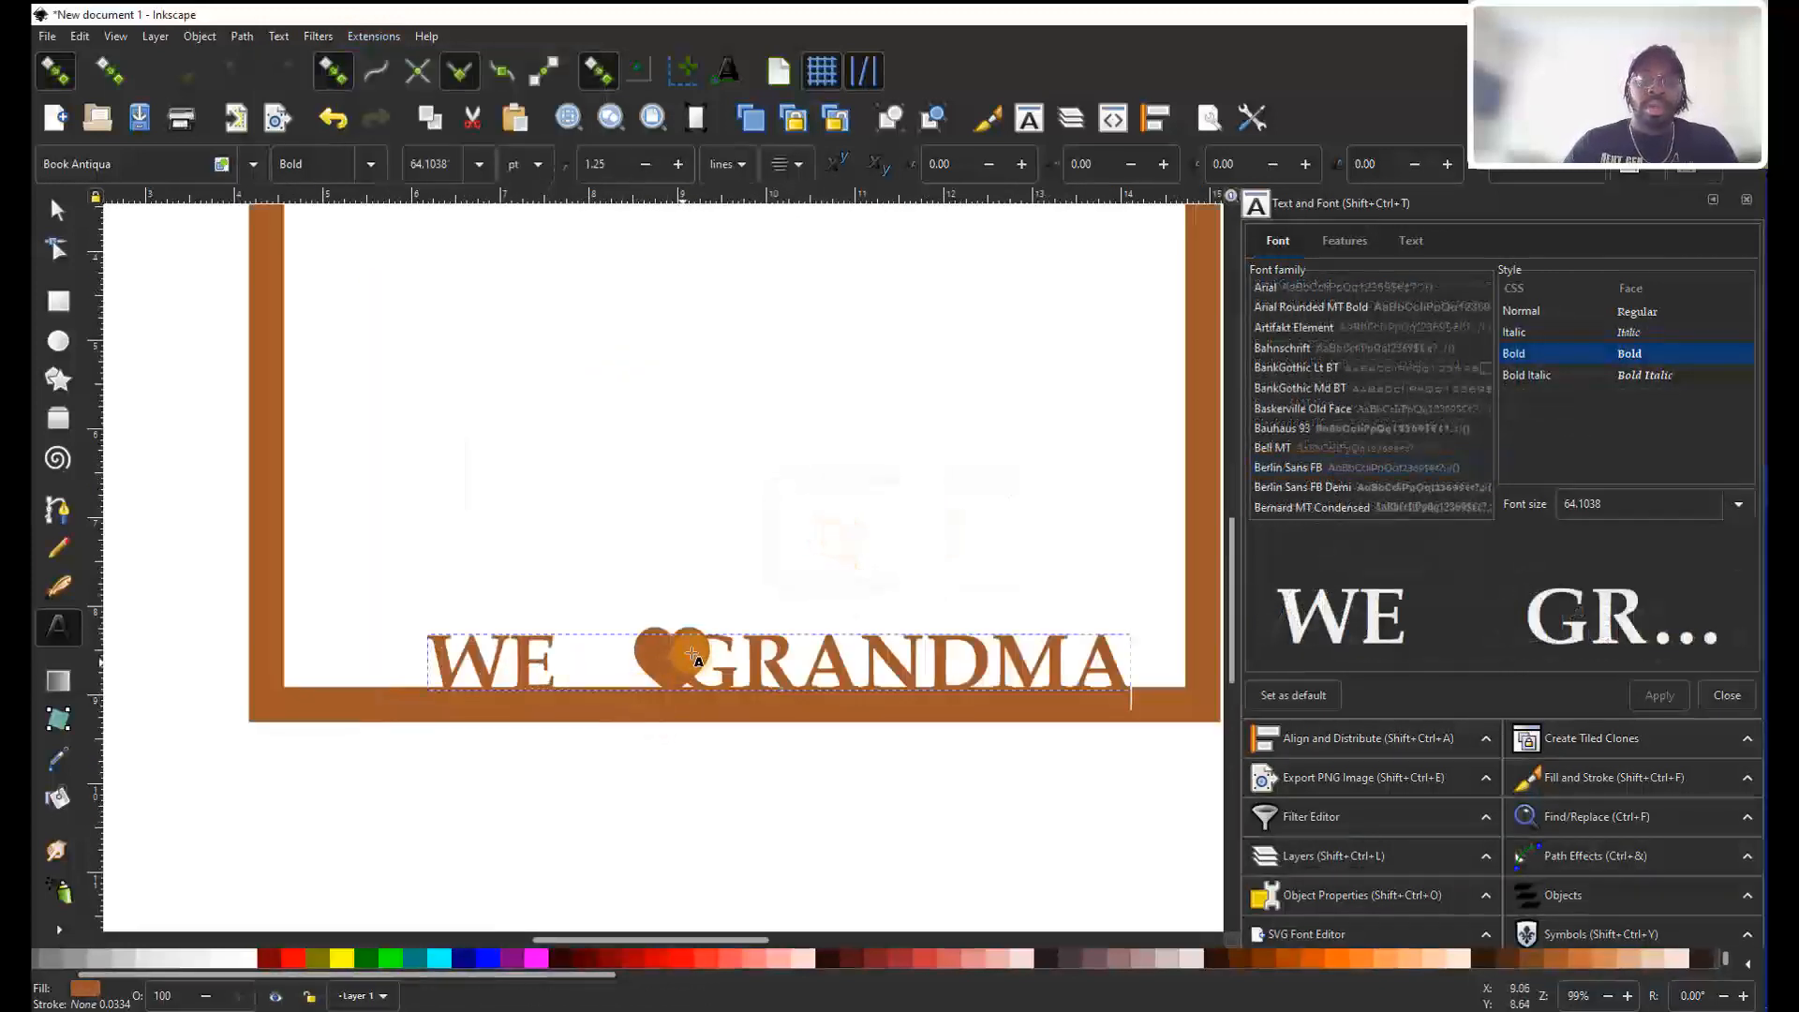
key(Escape)
key(s)
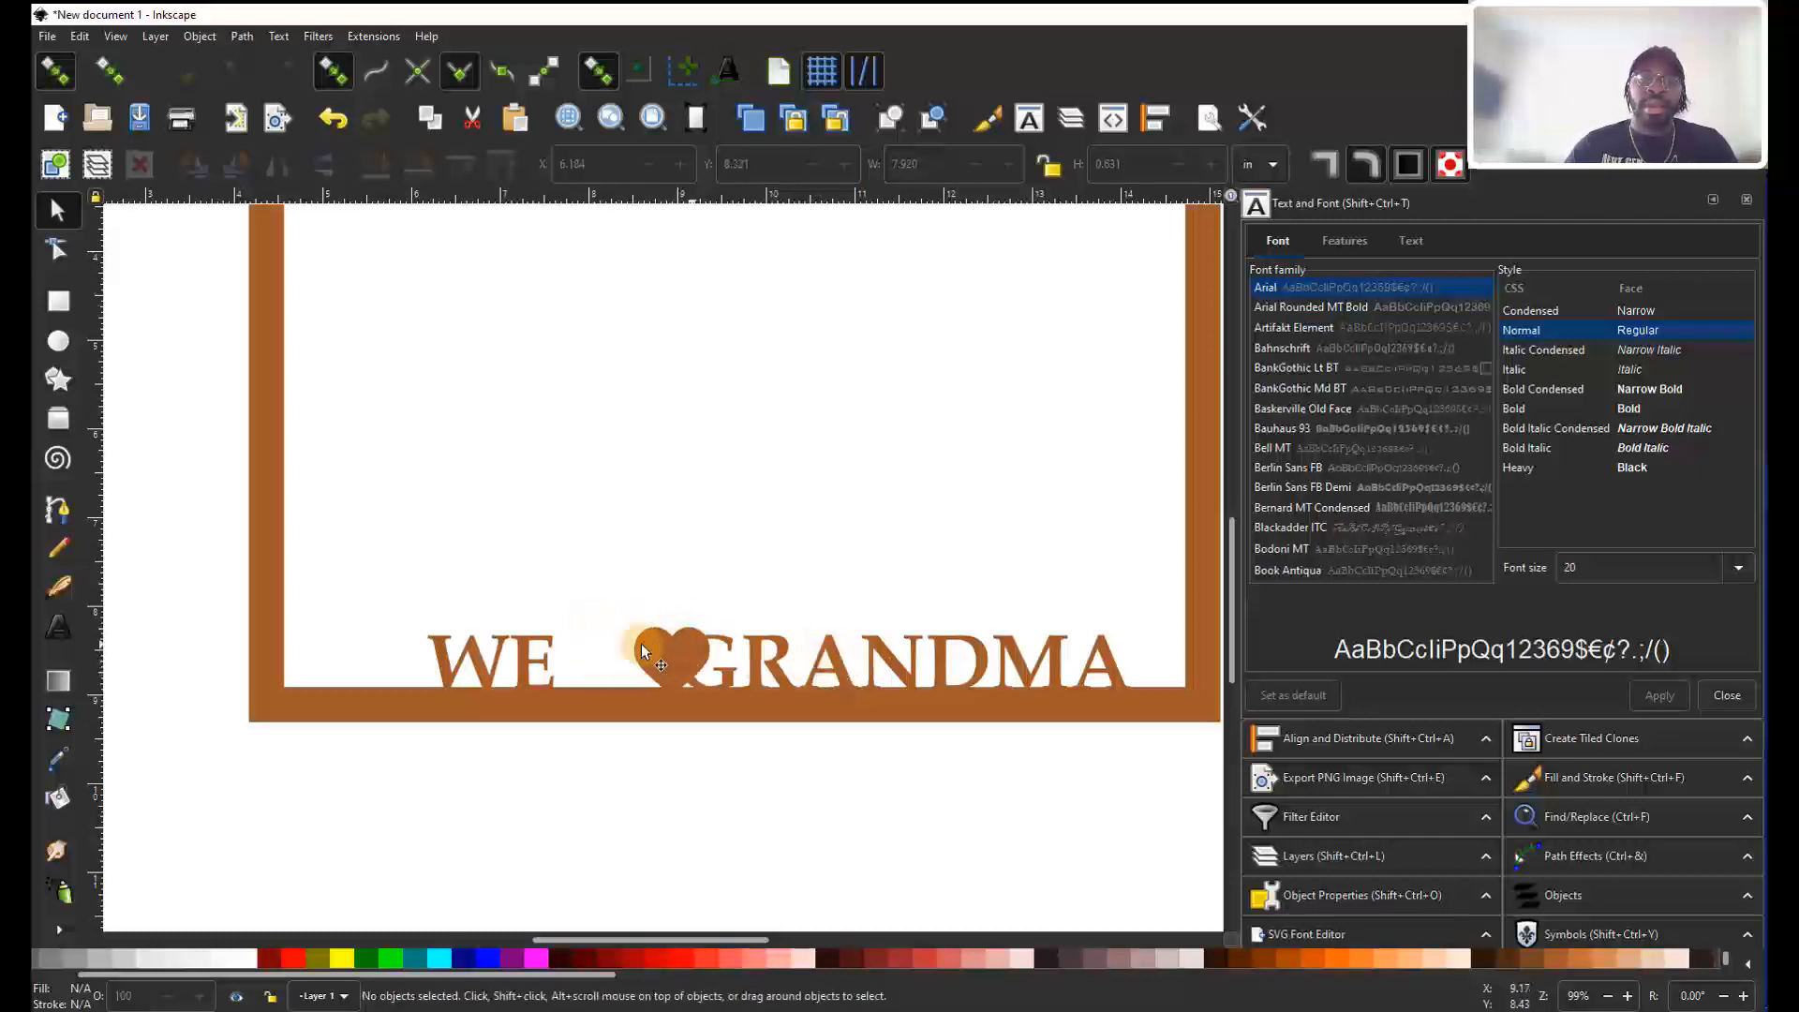
Move the heart into the gap between WE and GRANDMA, at about X 7.92 in, Y 8.26 in, and deselect it.
drag(676, 649, 614, 644)
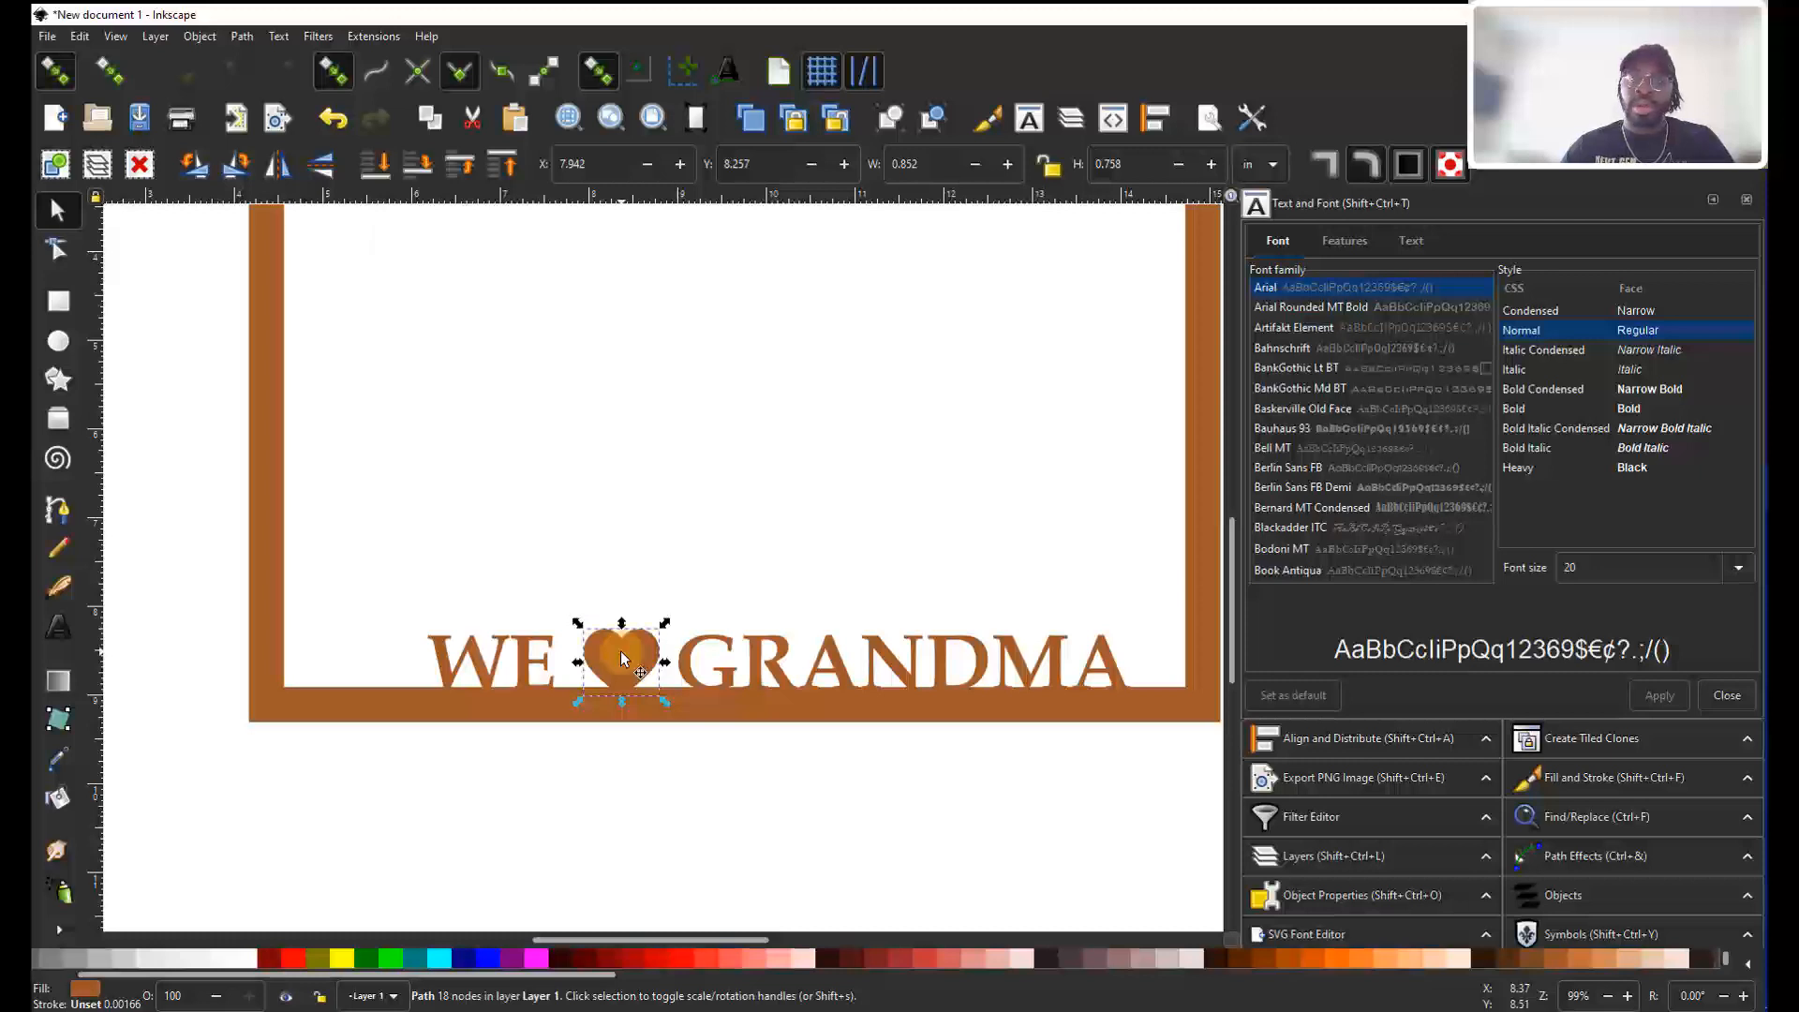
key(ctrl)
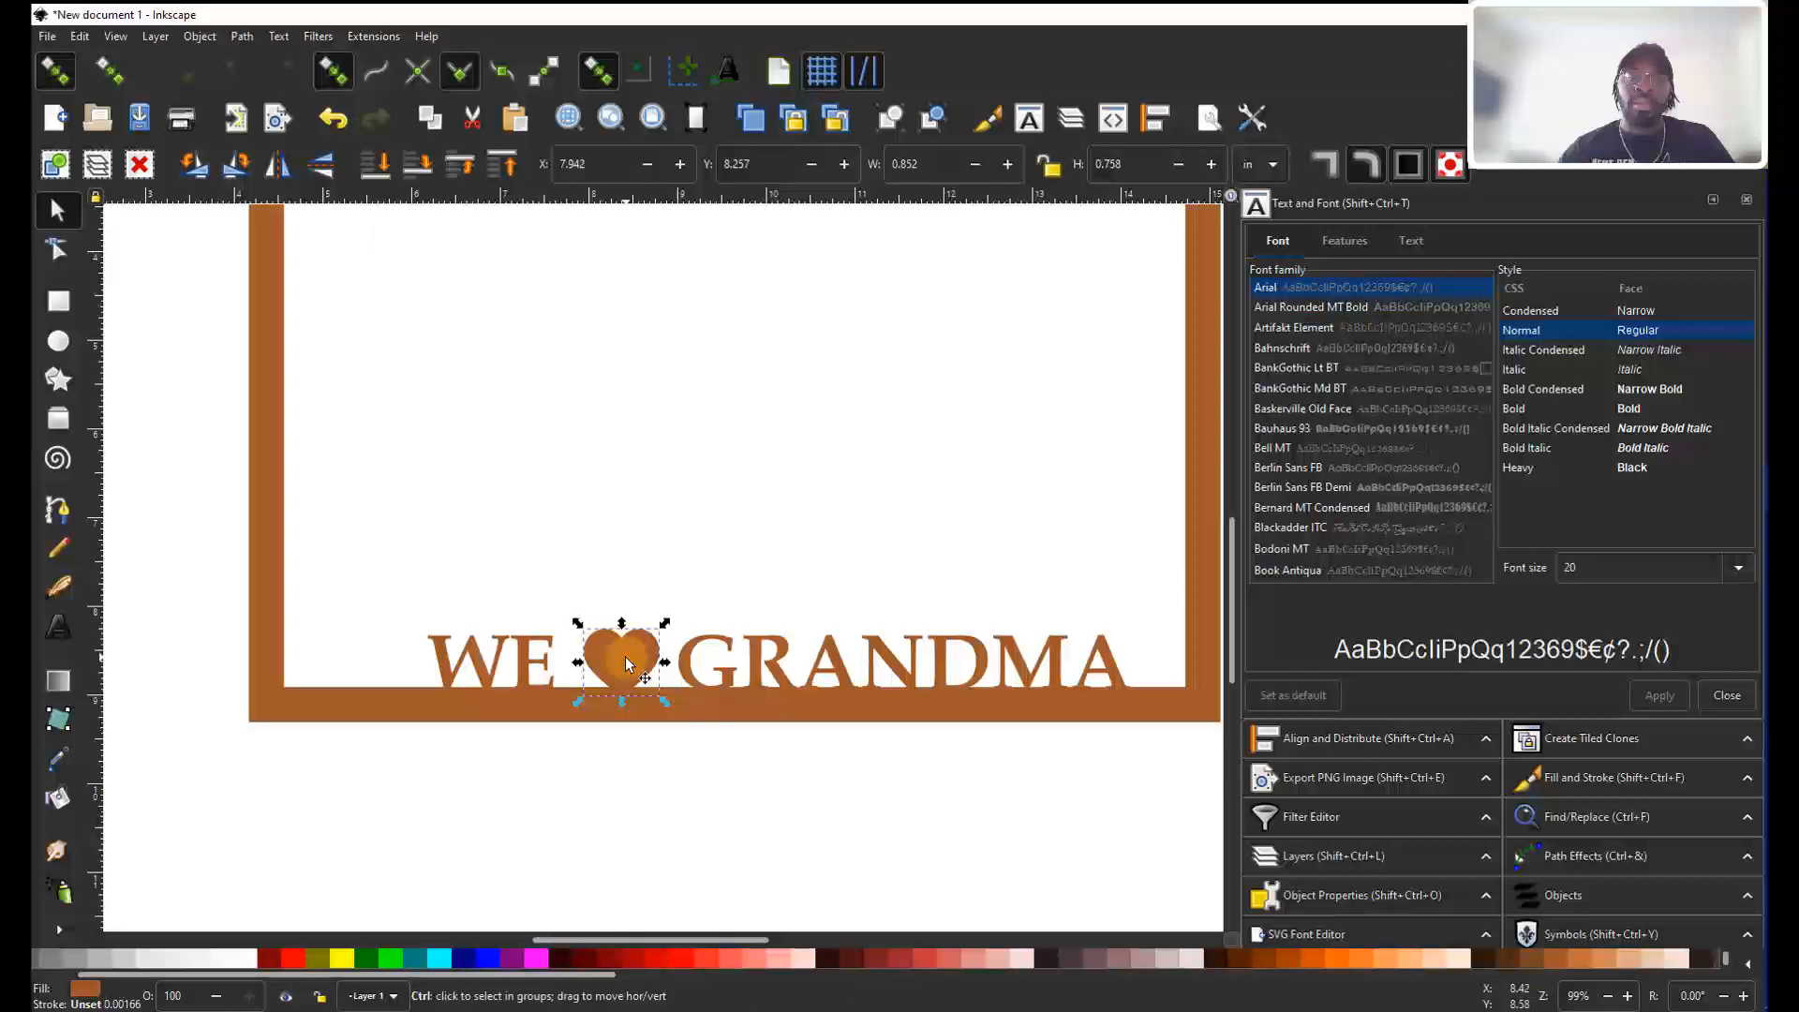
drag(626, 656, 574, 565)
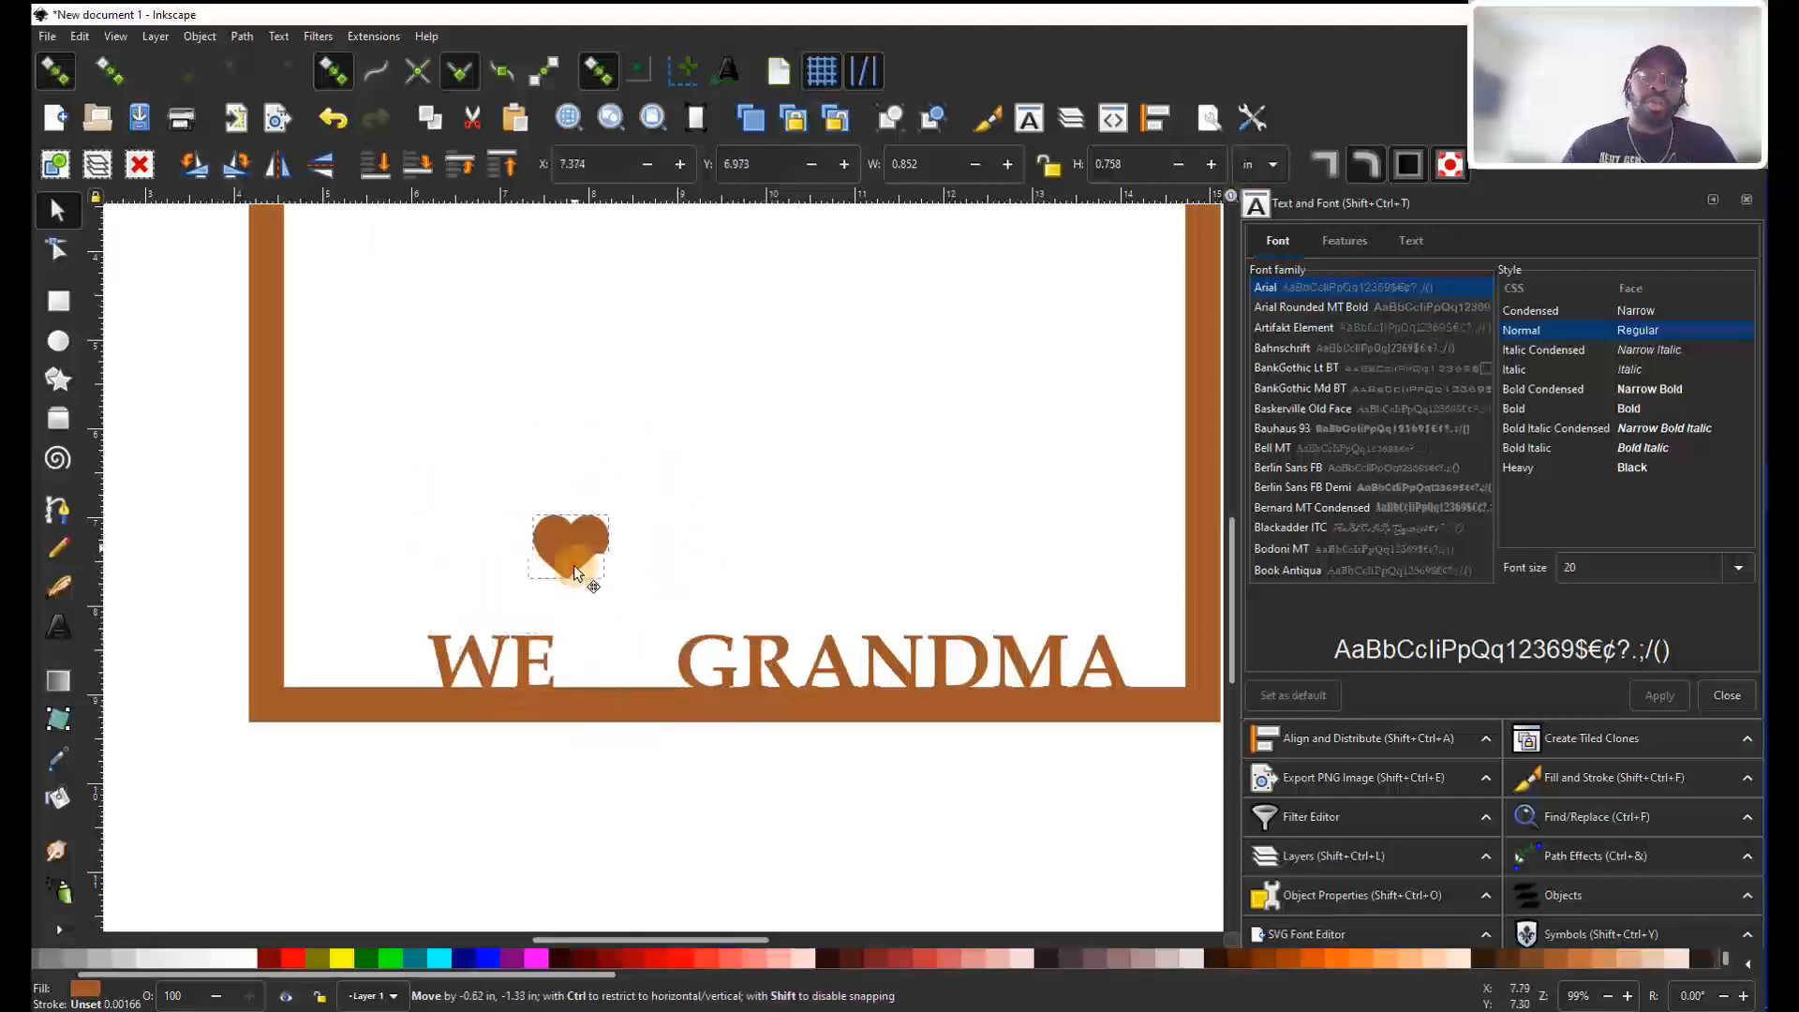
key(ctrl+z)
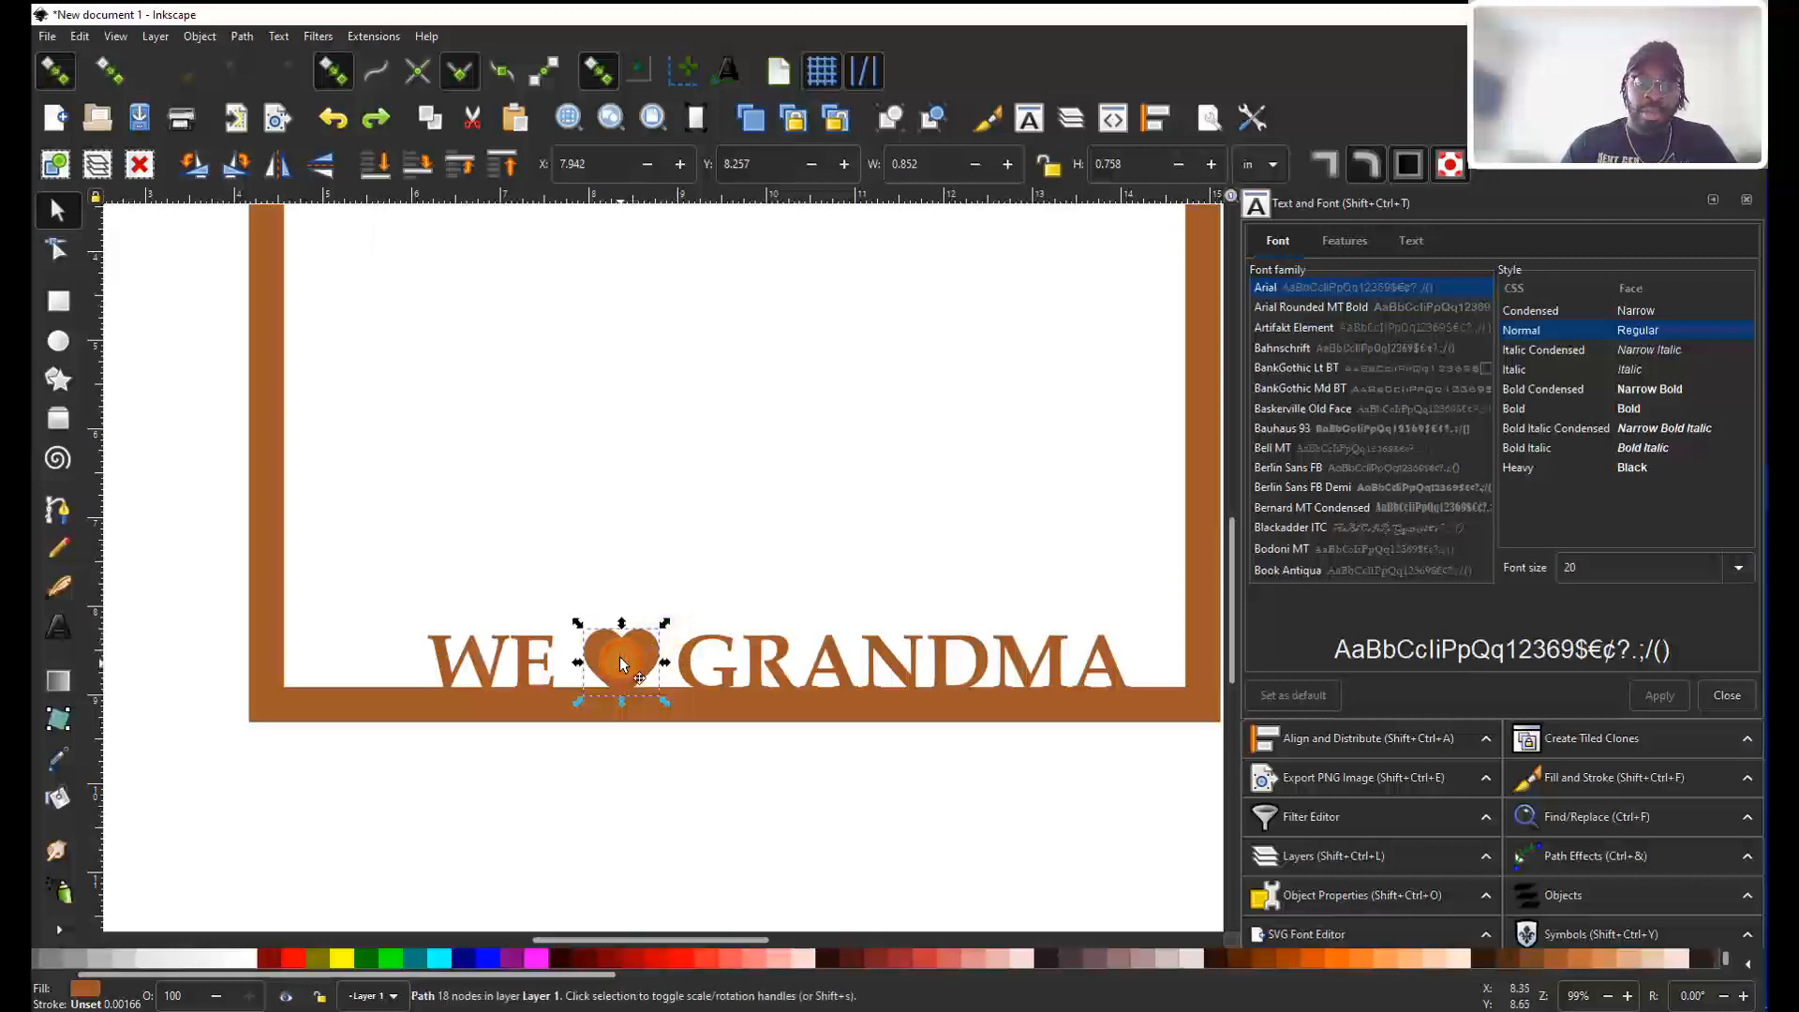
mouse_move(619, 657)
mouse_down()
mouse_move(607, 545)
mouse_move(611, 652)
mouse_move(770, 651)
mouse_move(740, 656)
mouse_move(743, 575)
mouse_move(727, 606)
mouse_move(859, 549)
mouse_move(745, 649)
mouse_move(634, 674)
mouse_move(616, 540)
mouse_move(610, 660)
mouse_move(652, 656)
mouse_move(621, 649)
mouse_up()
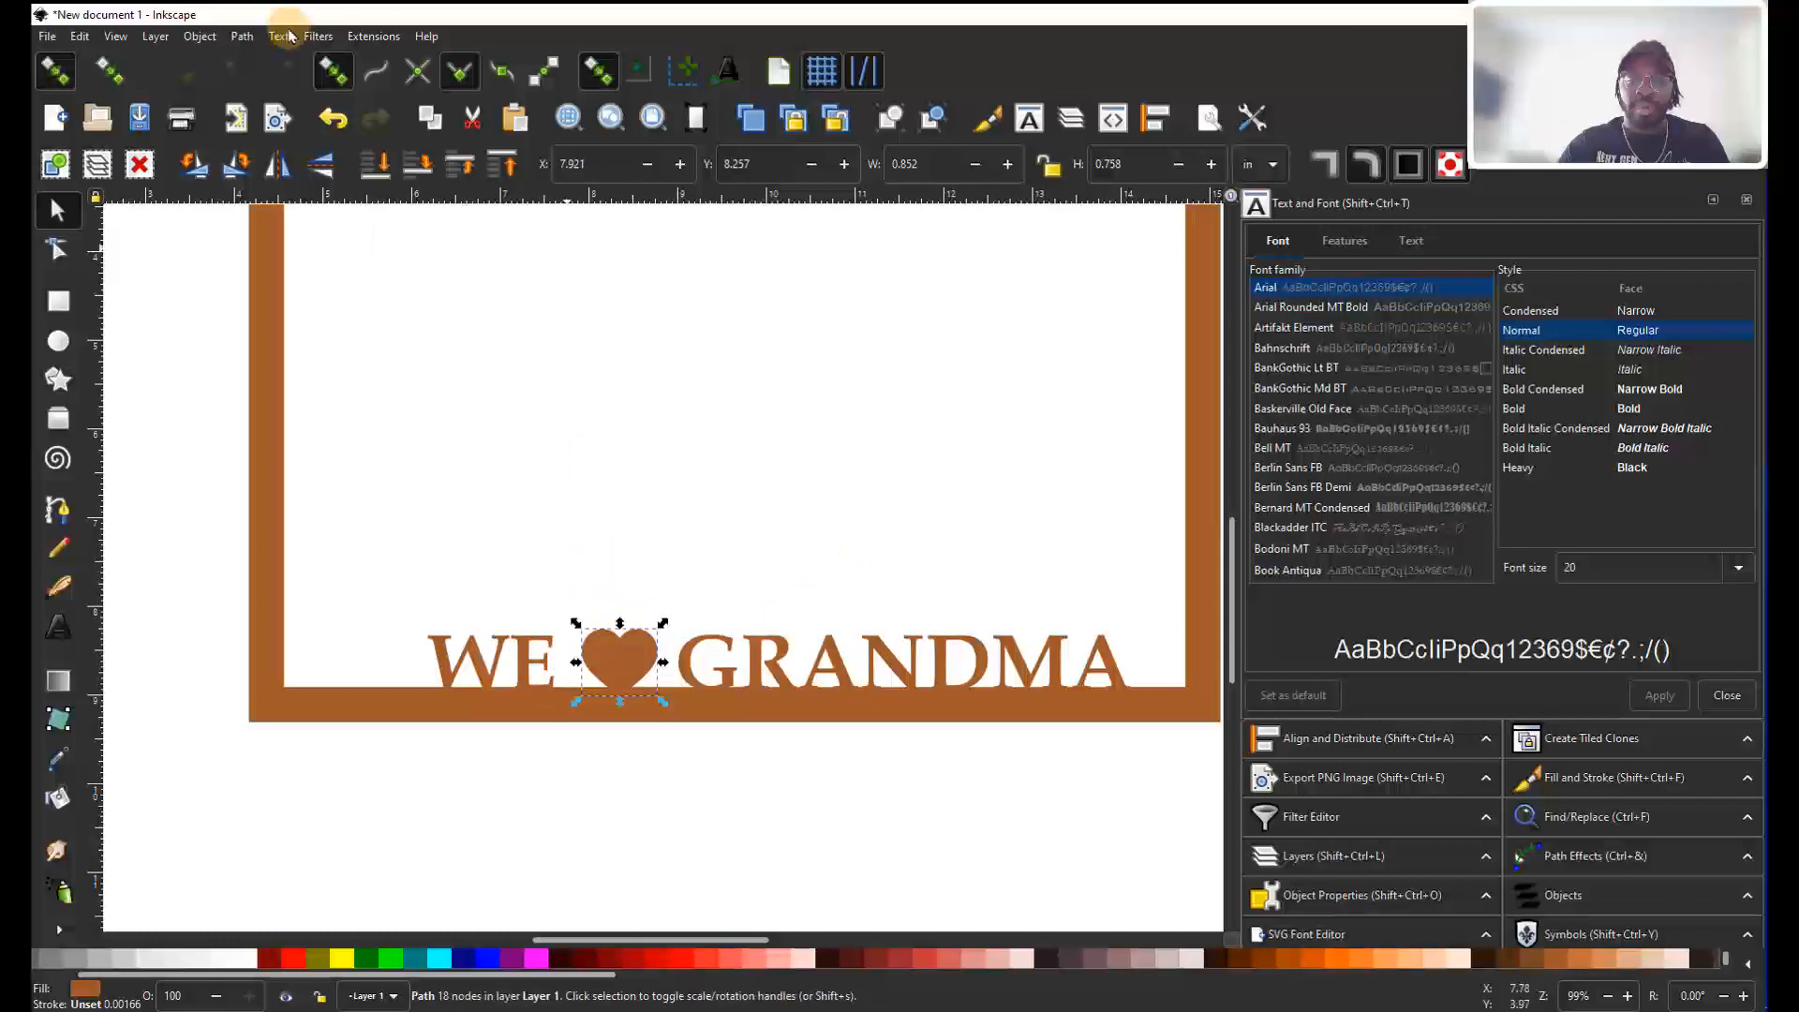
click(201, 582)
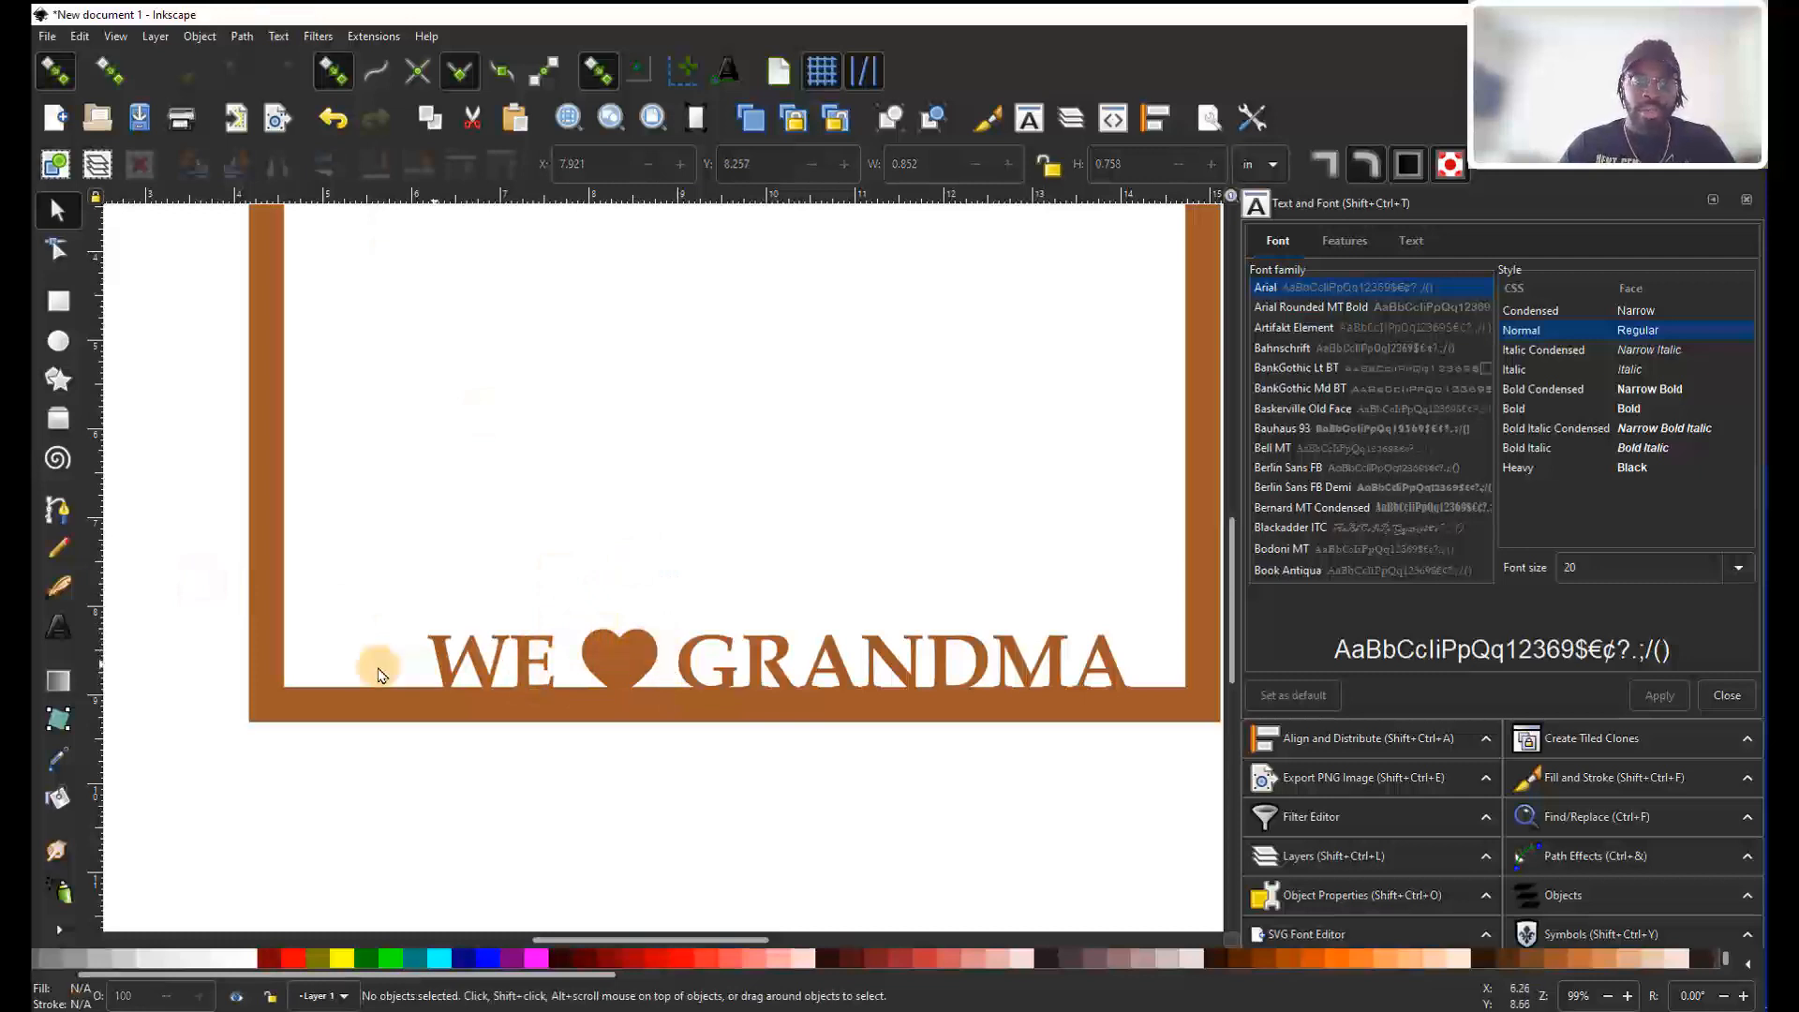
Select the frame, heart and text together, remove their fill and give them a flat black stroke.
key(ctrl+a)
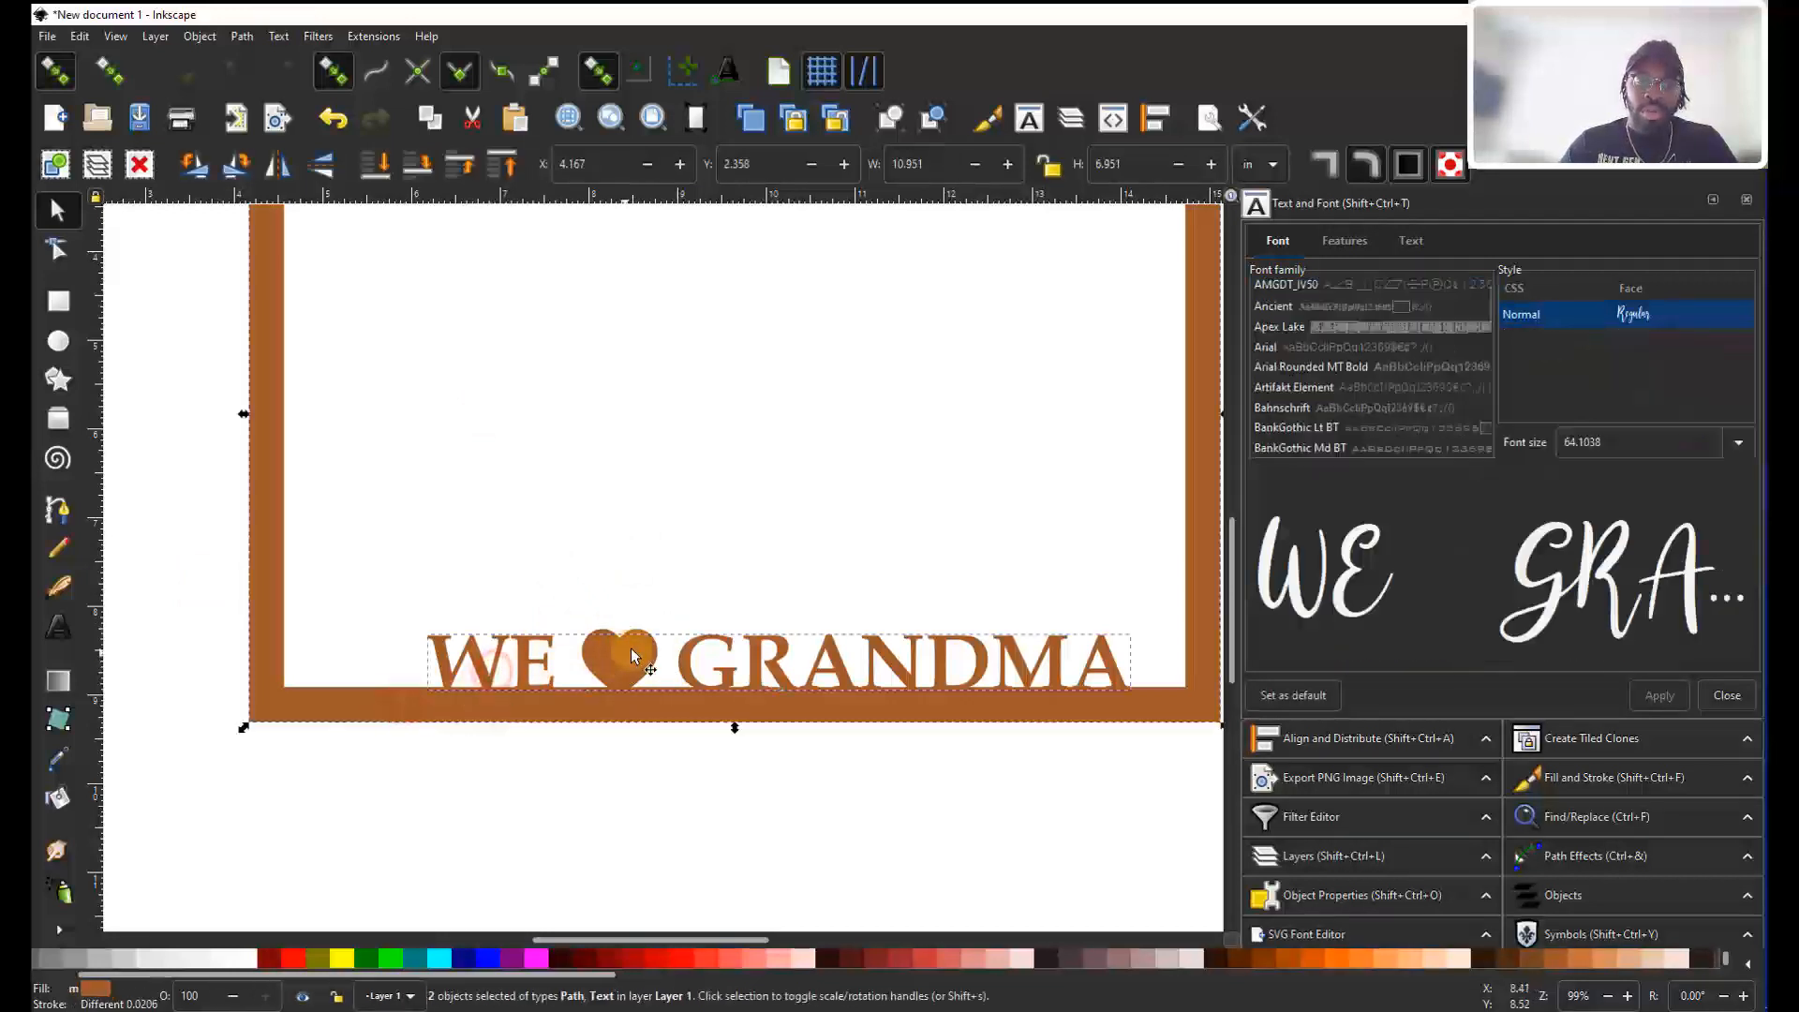
scroll(150, 968, up, 3)
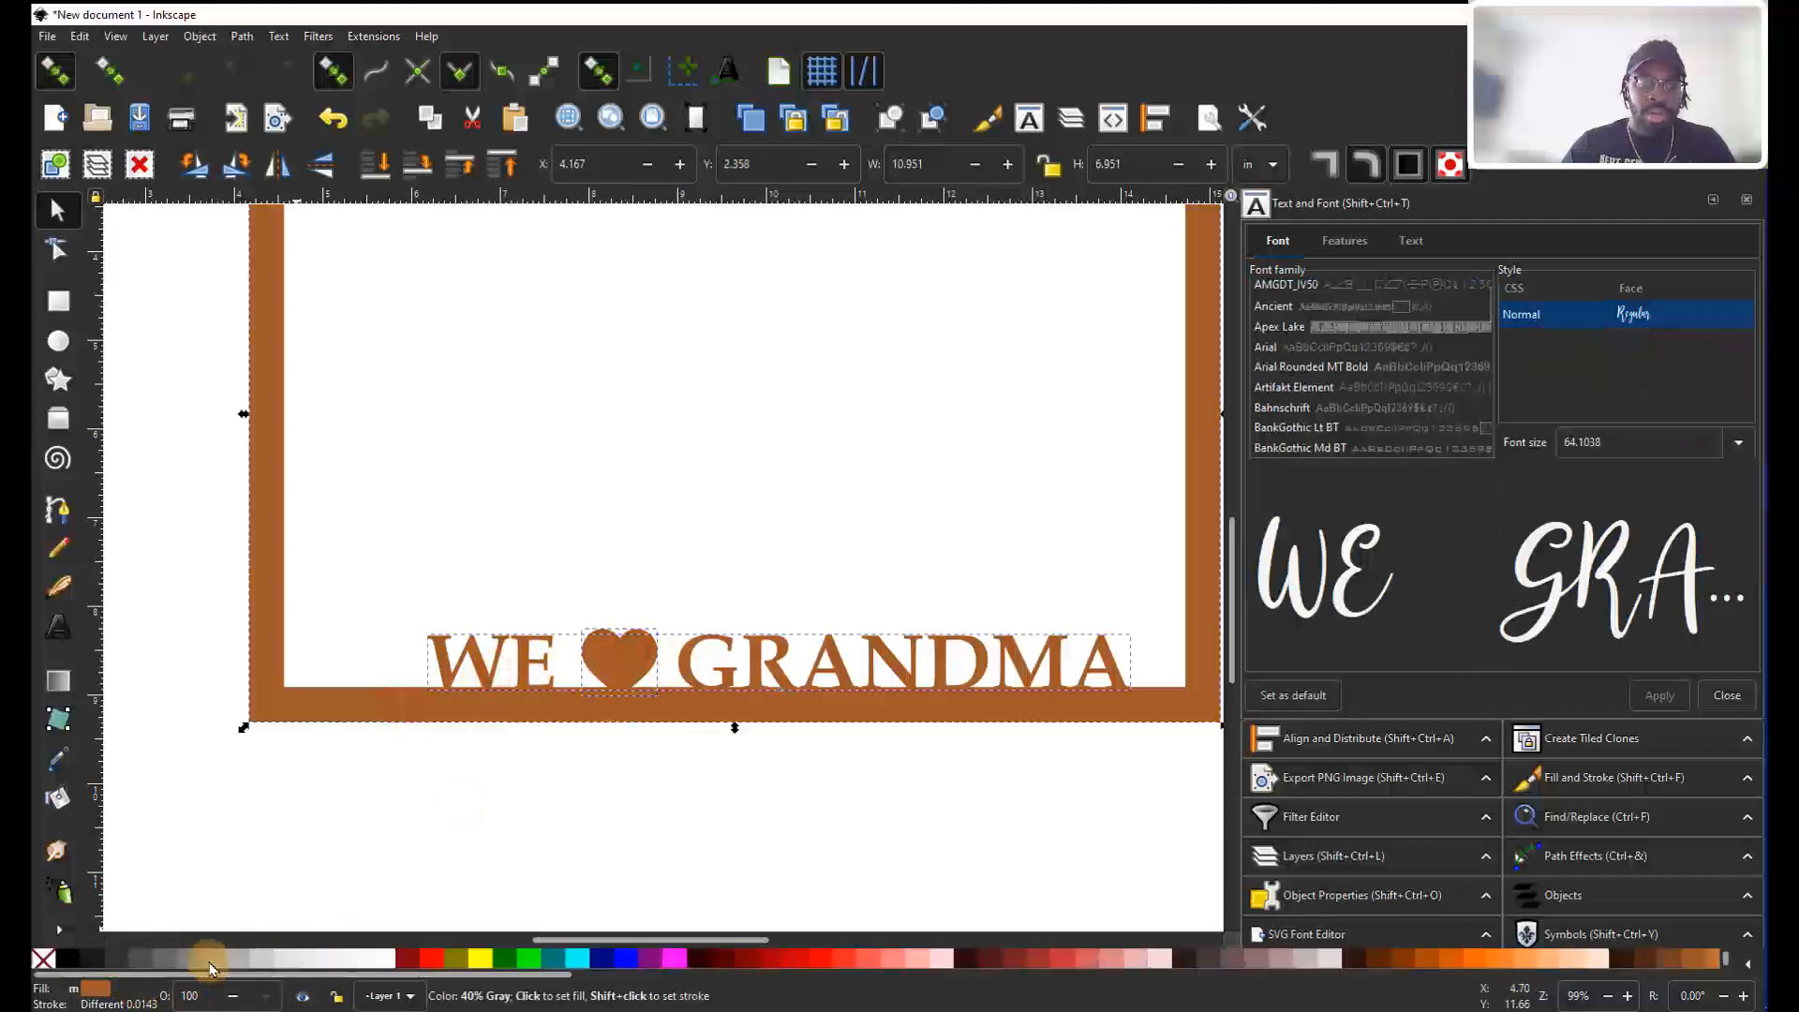
scroll(856, 674, up, 3)
scroll(847, 690, right, 2)
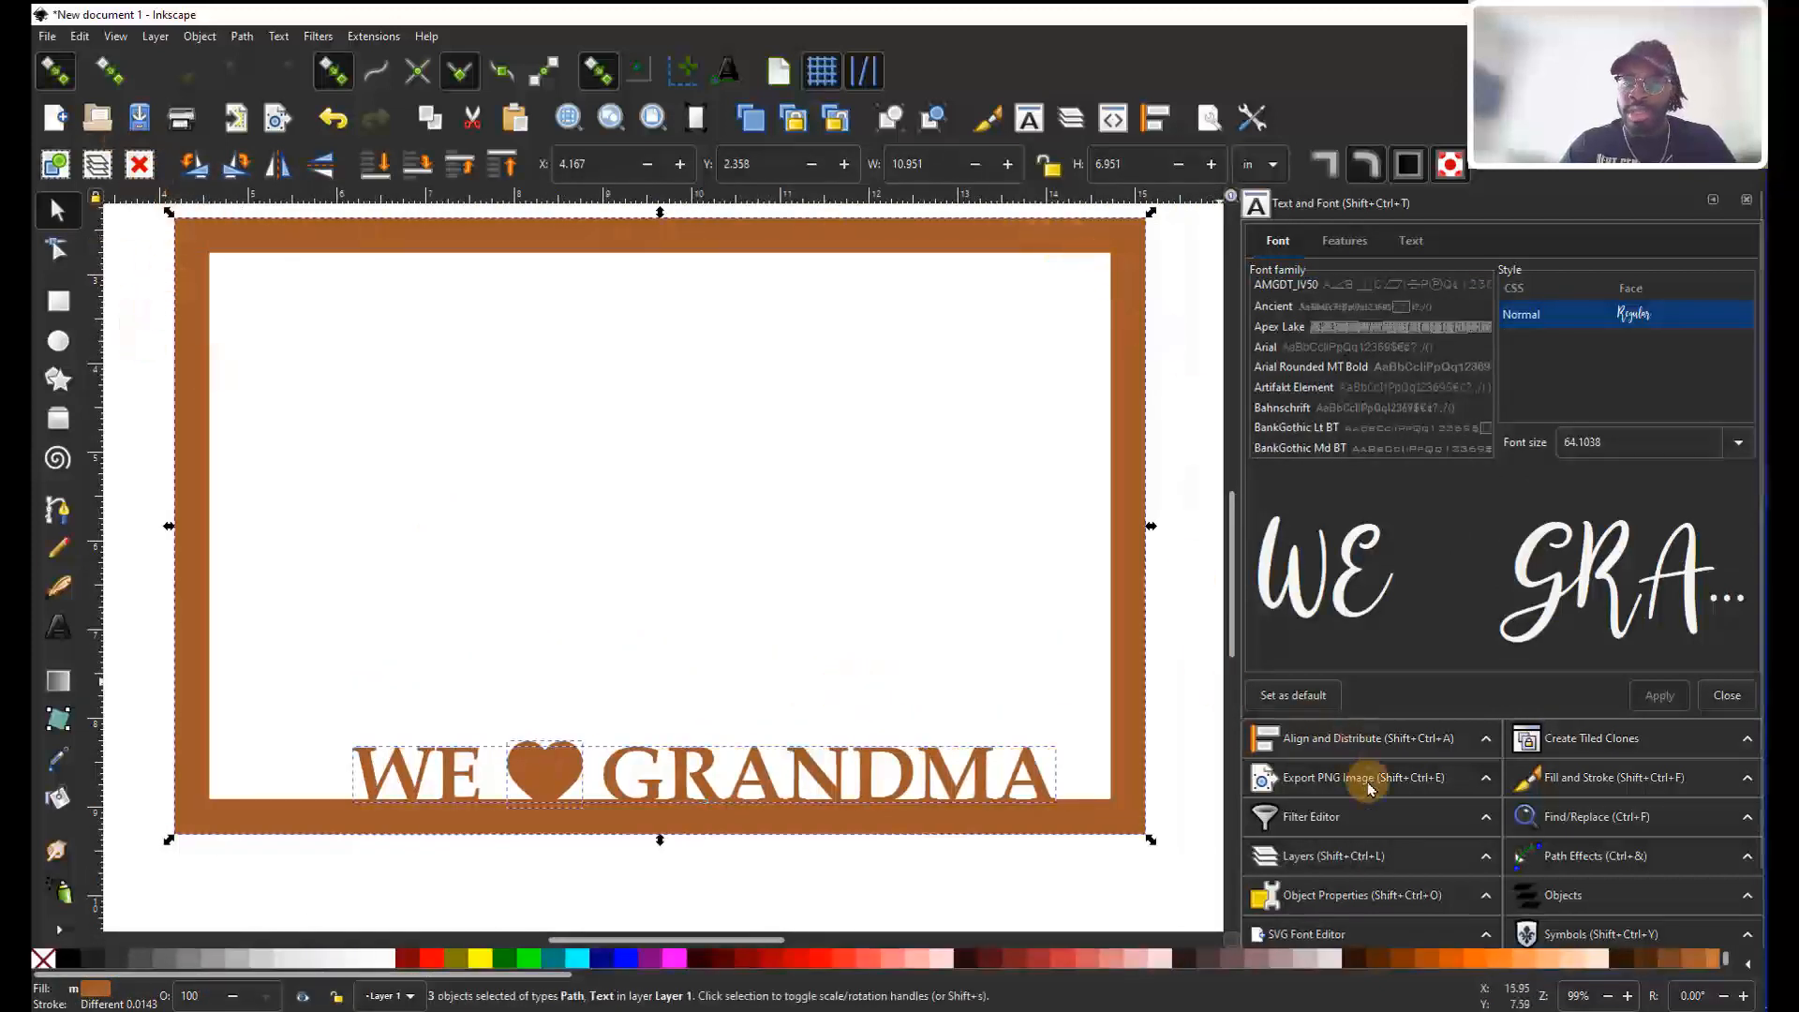
click(1584, 791)
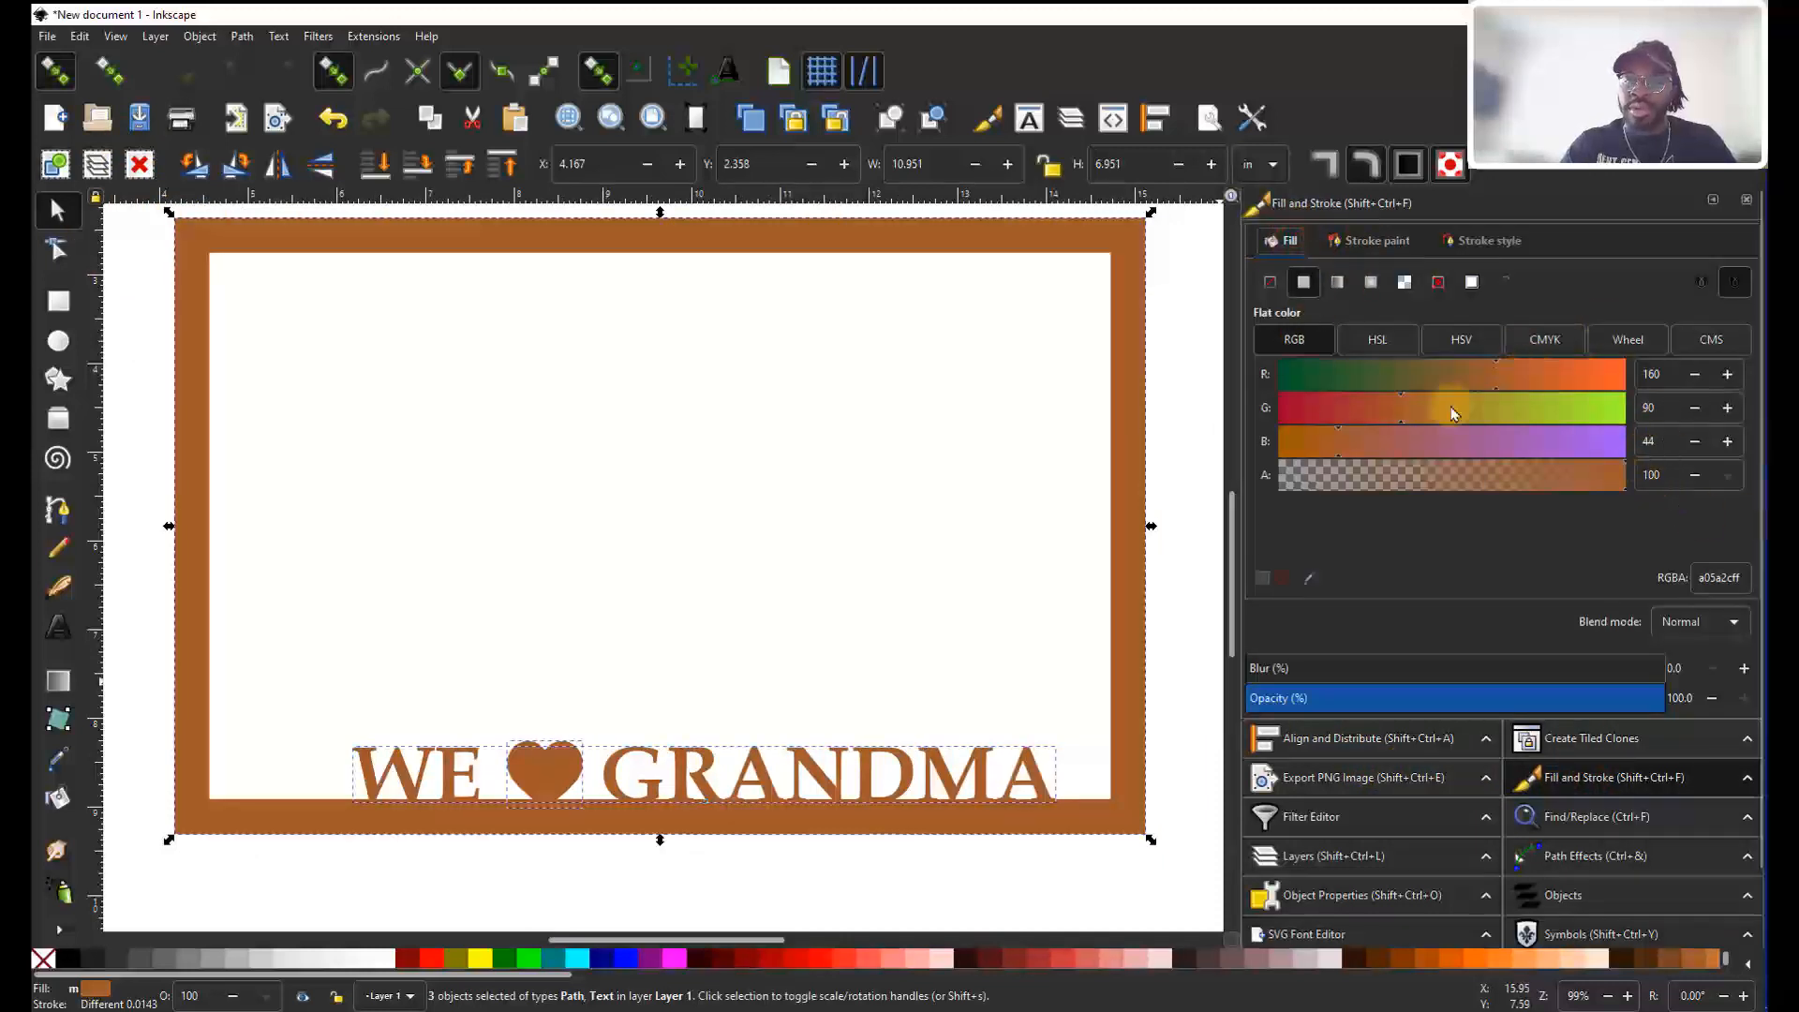
click(1269, 283)
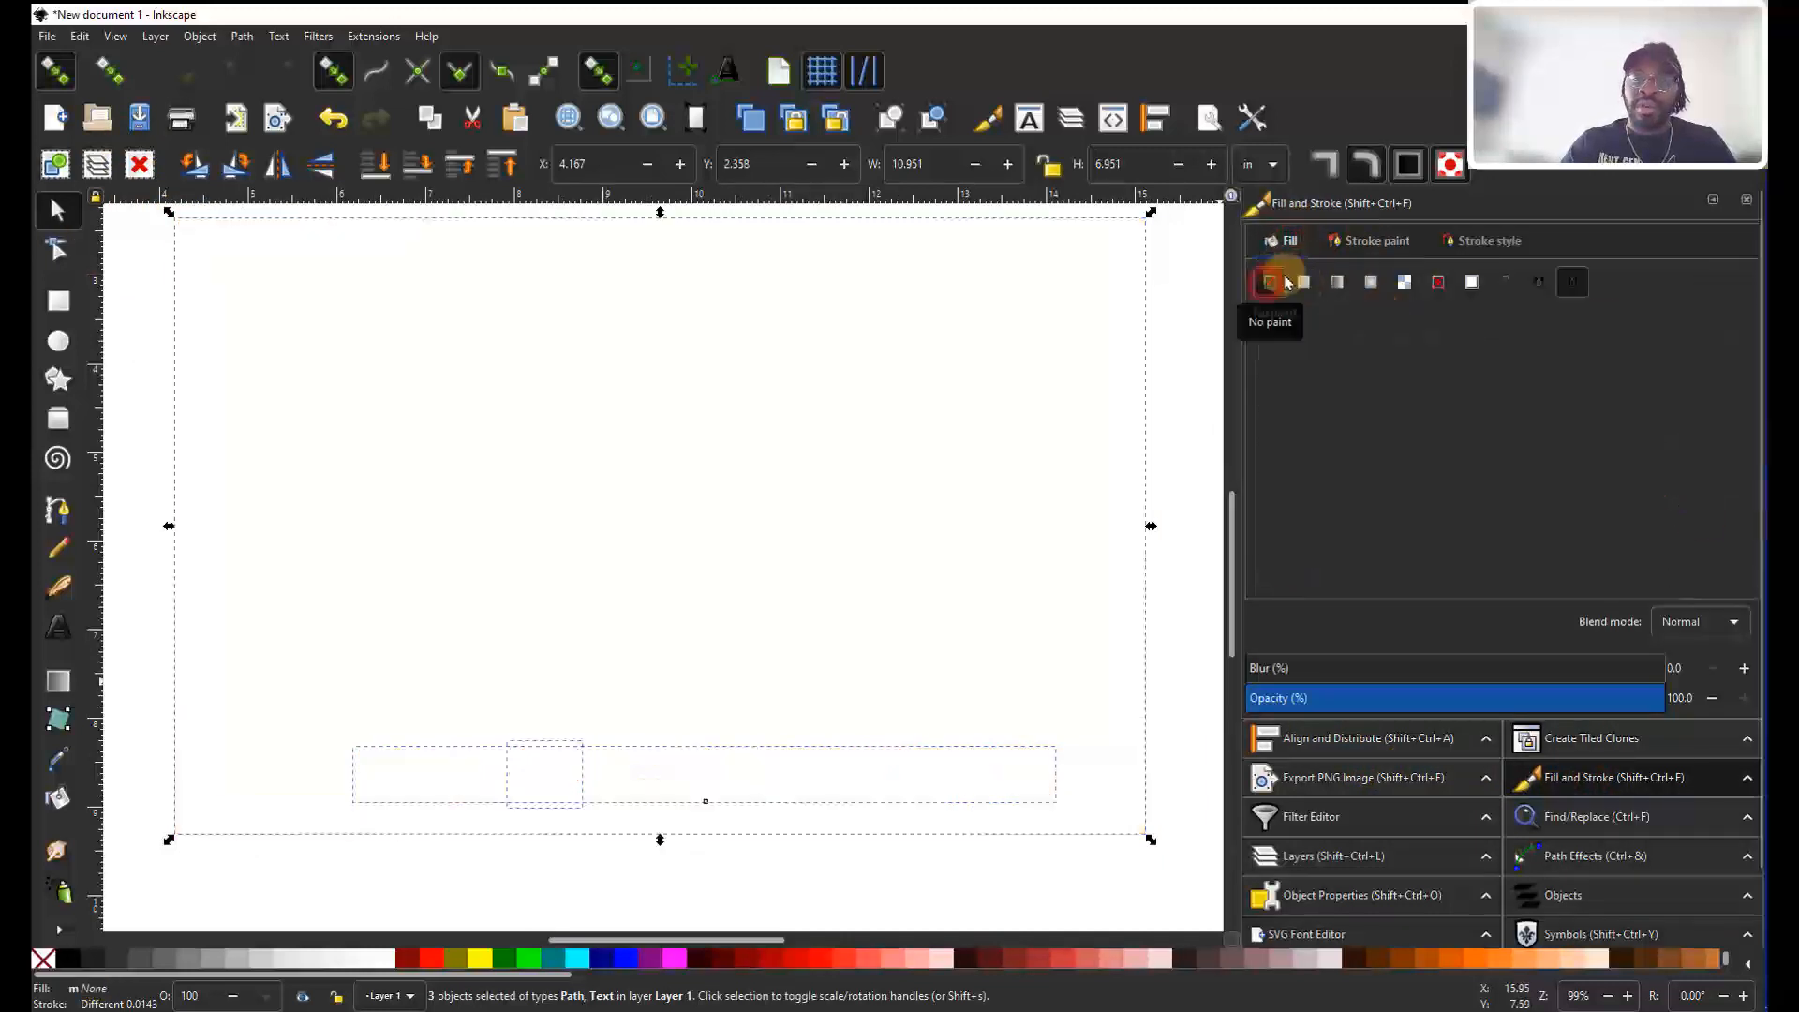
click(1370, 240)
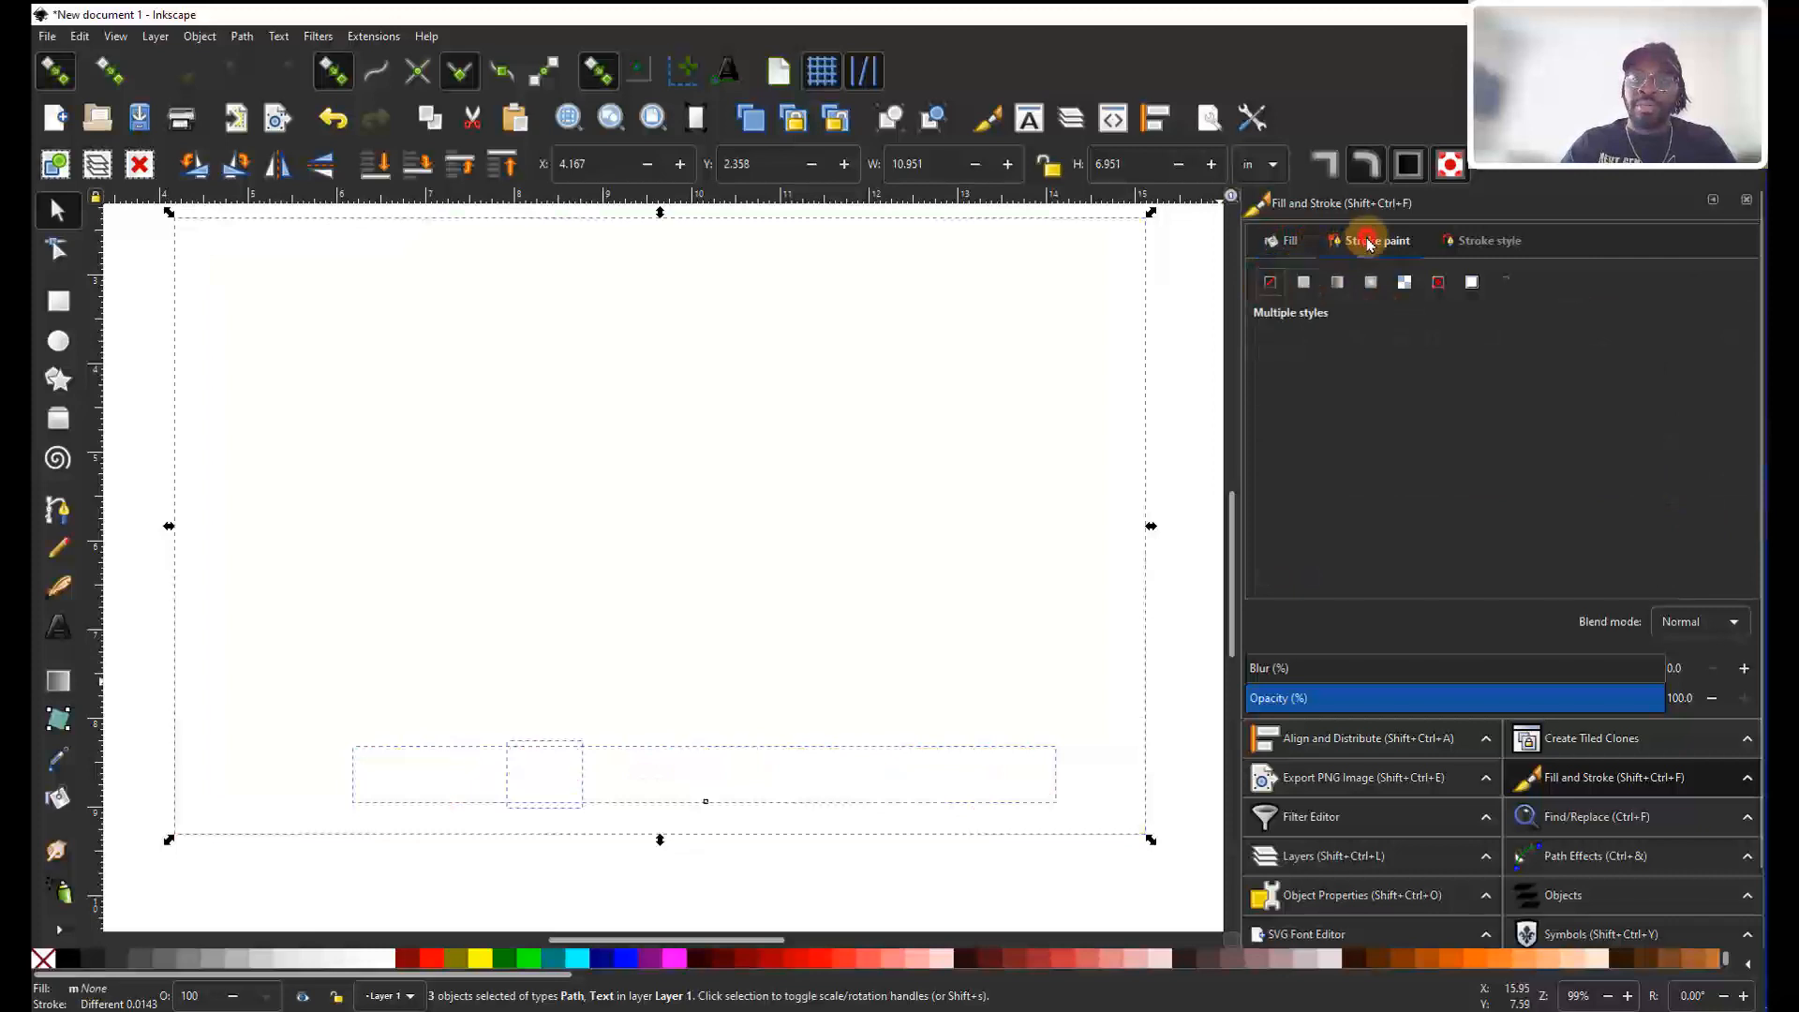
click(1305, 284)
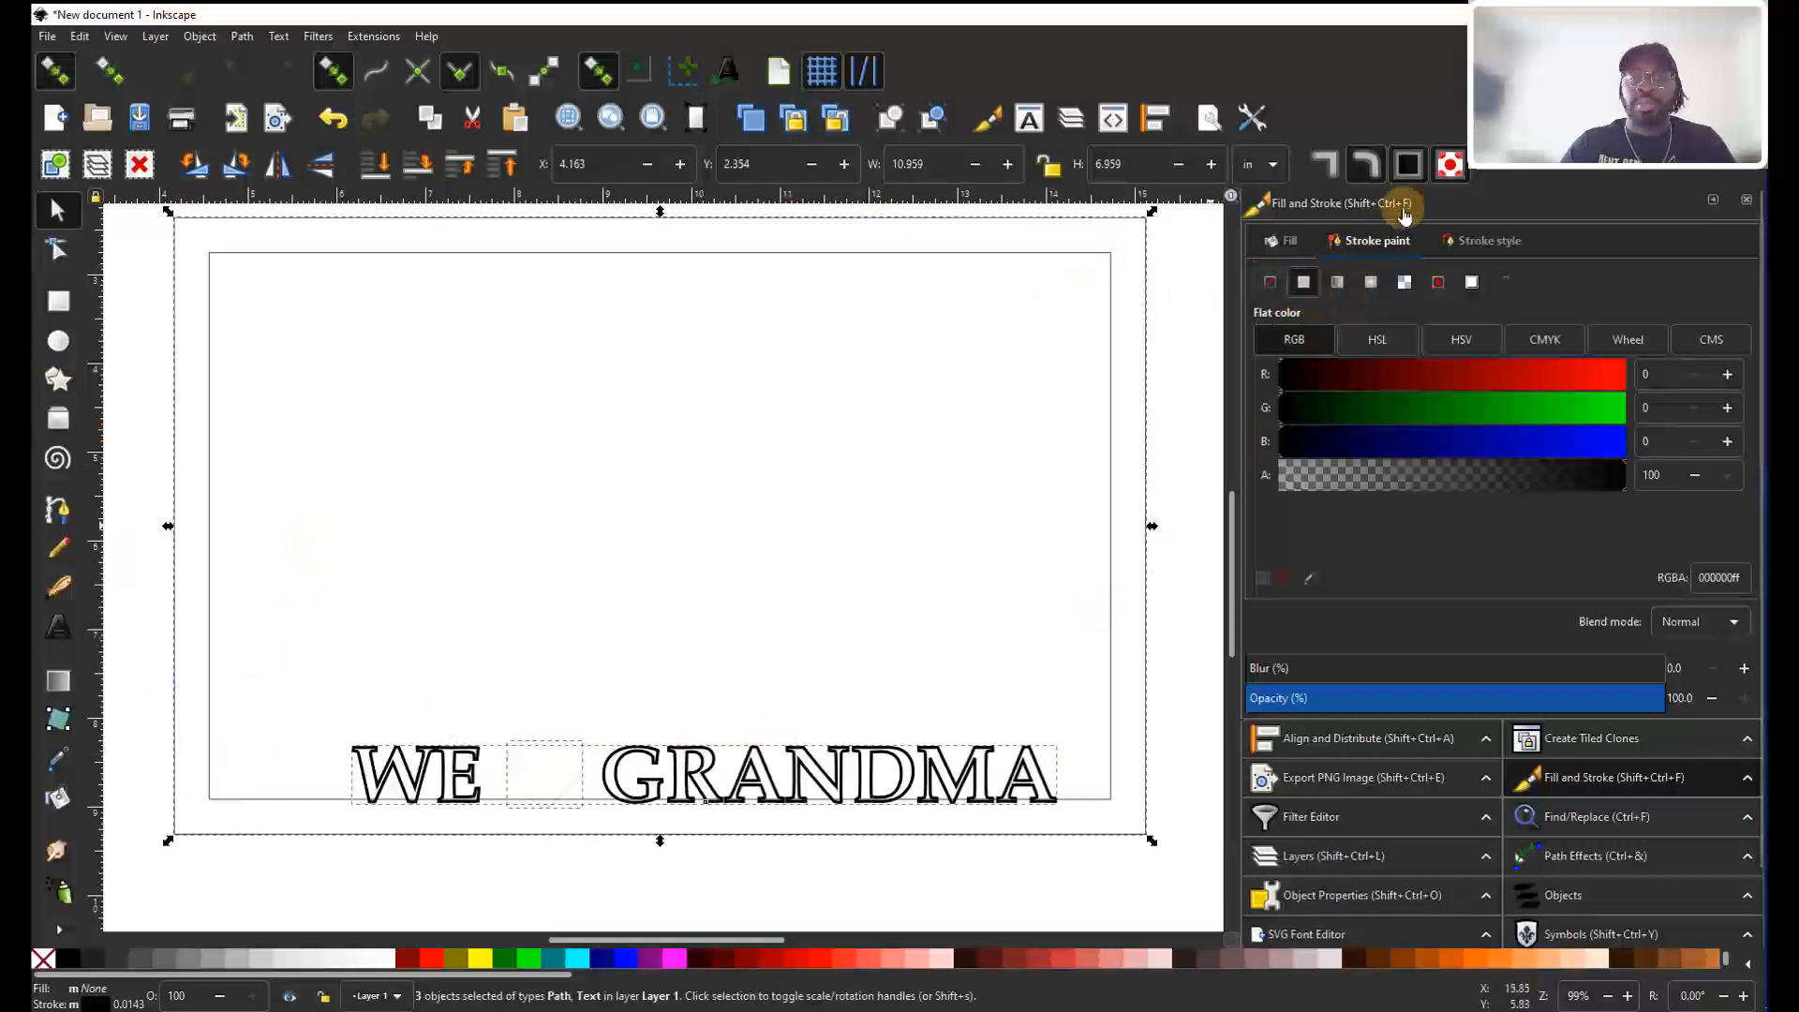
Set the stroke width of the frame, heart and text to 0.2 mm and deselect them.
click(1489, 240)
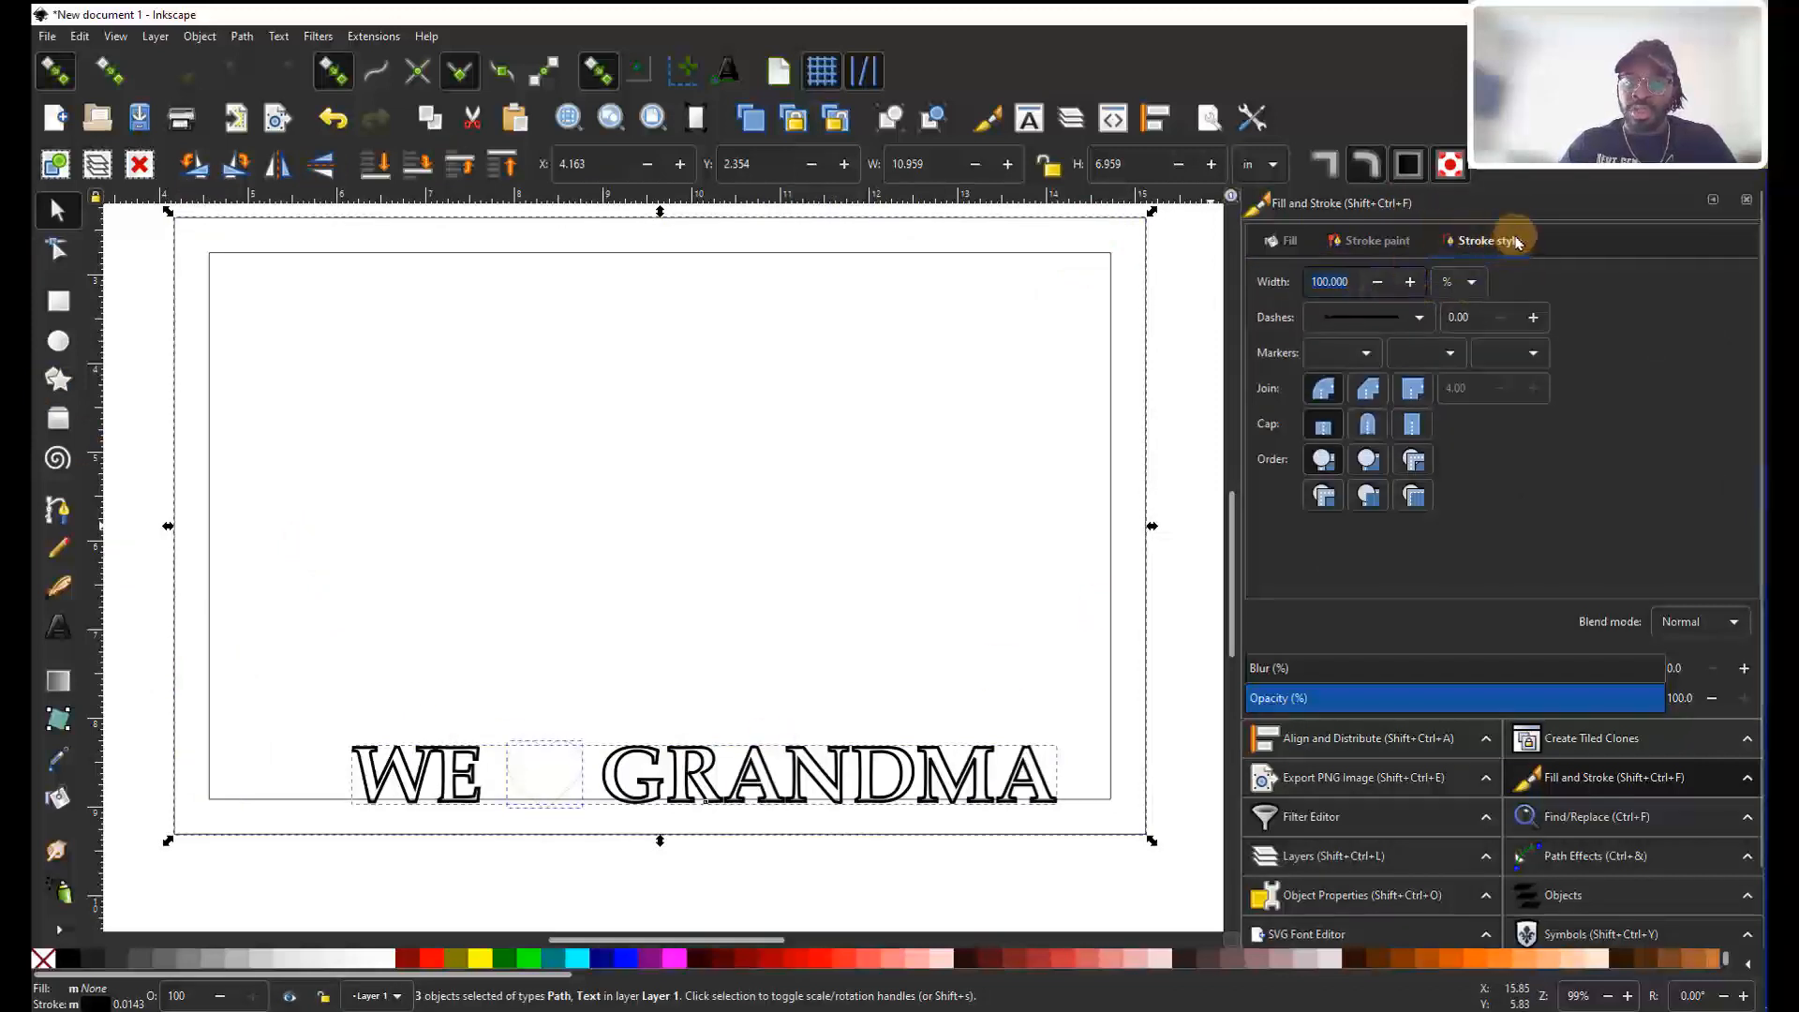
click(1471, 281)
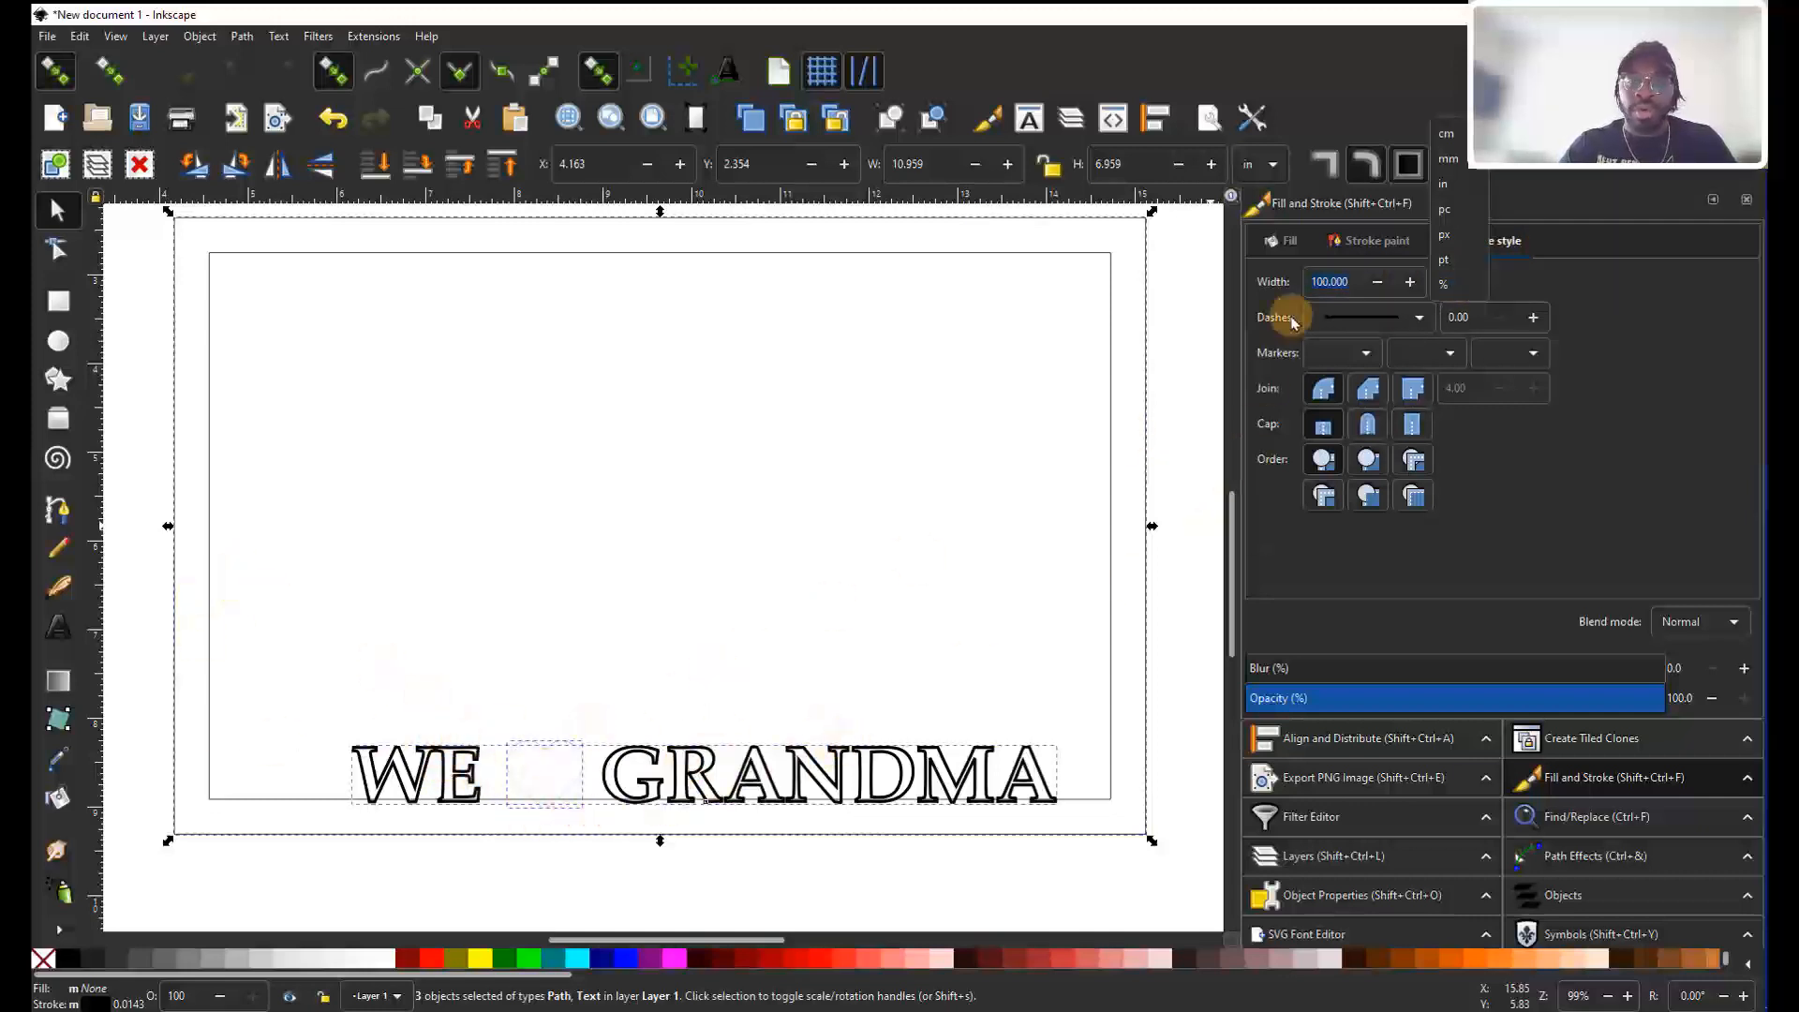
click(1450, 167)
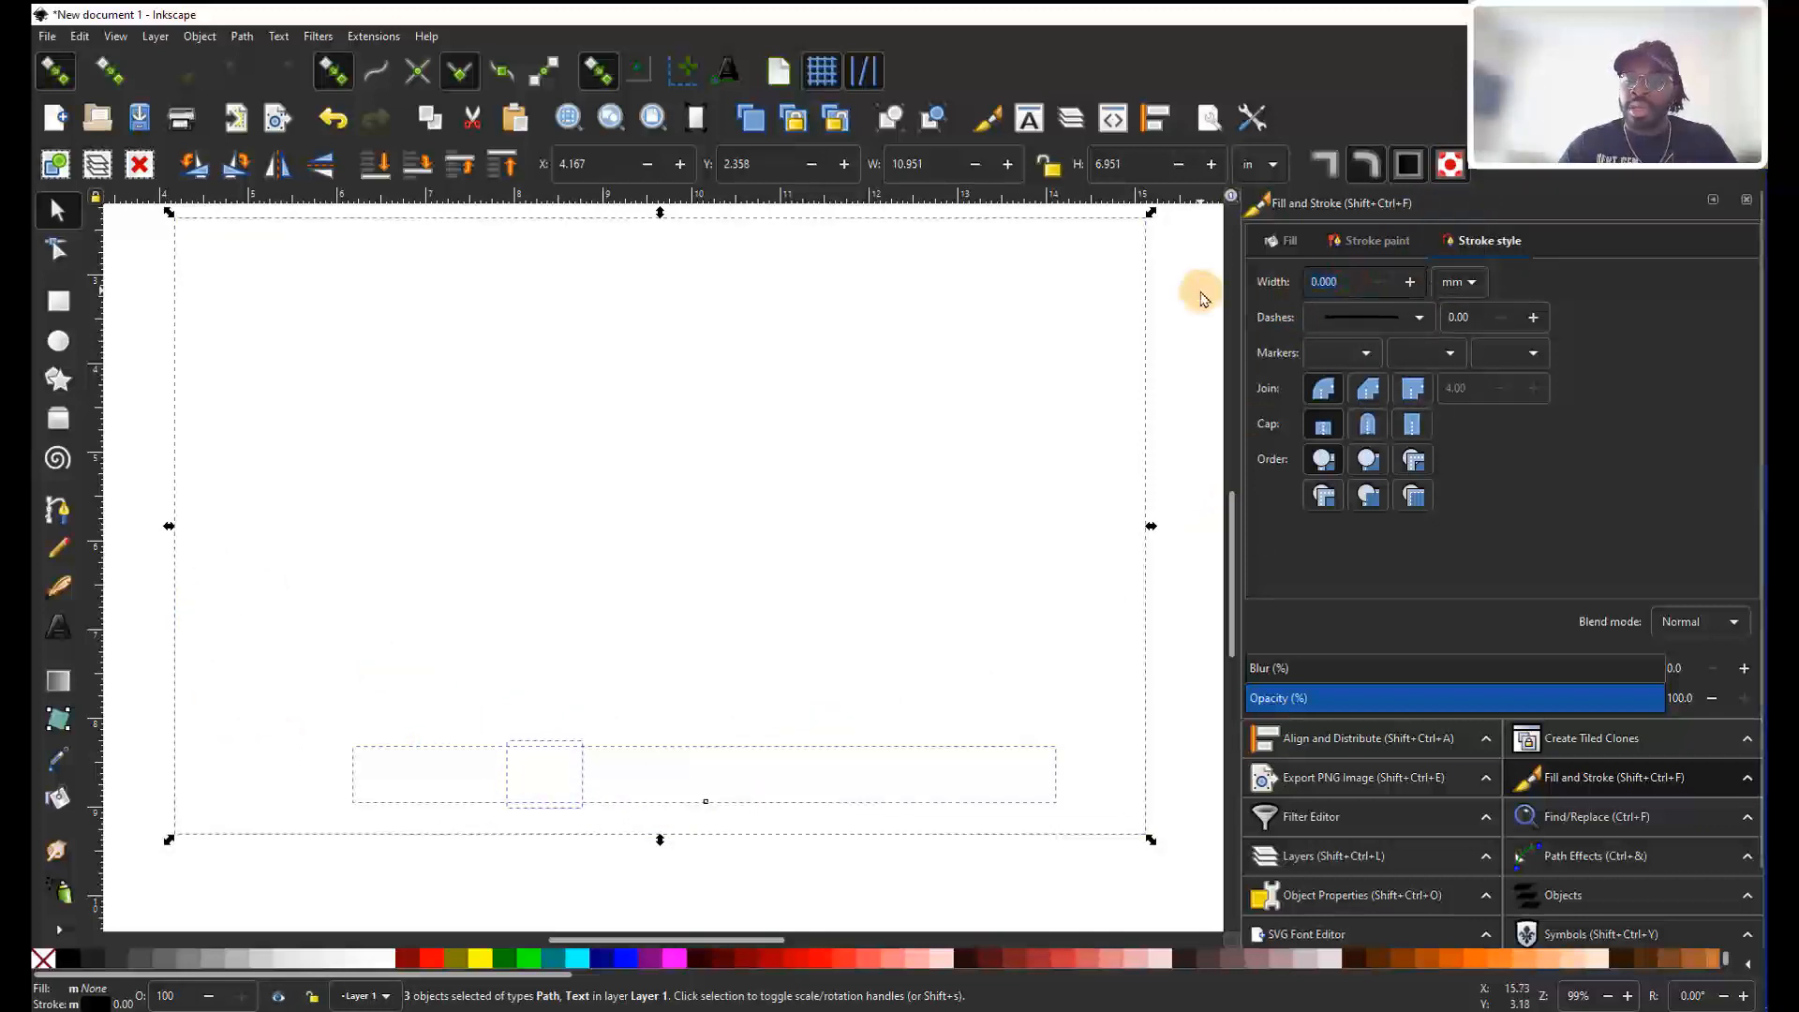
text(0.2)
key(Return)
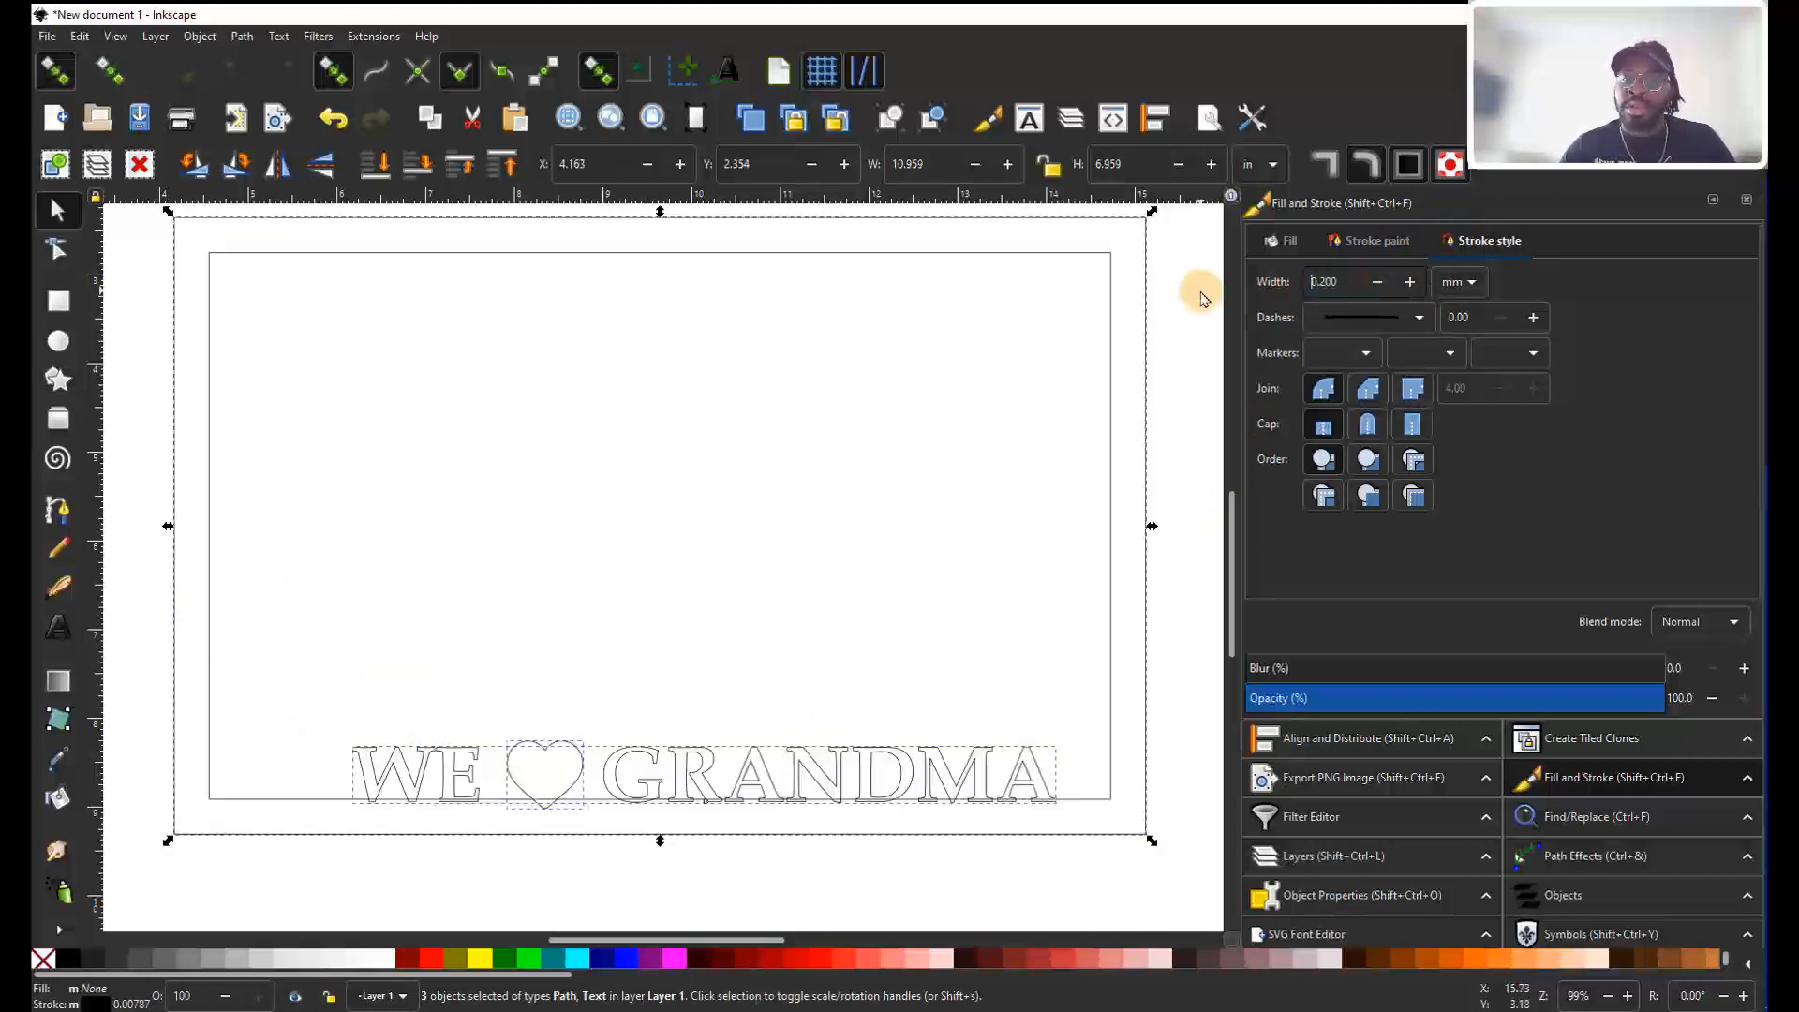
click(669, 584)
Examine up close how the letter and heart outlines meet the frame's lower inner edge, from WE to the end of GRANDMA.
scroll(656, 600, up, 1)
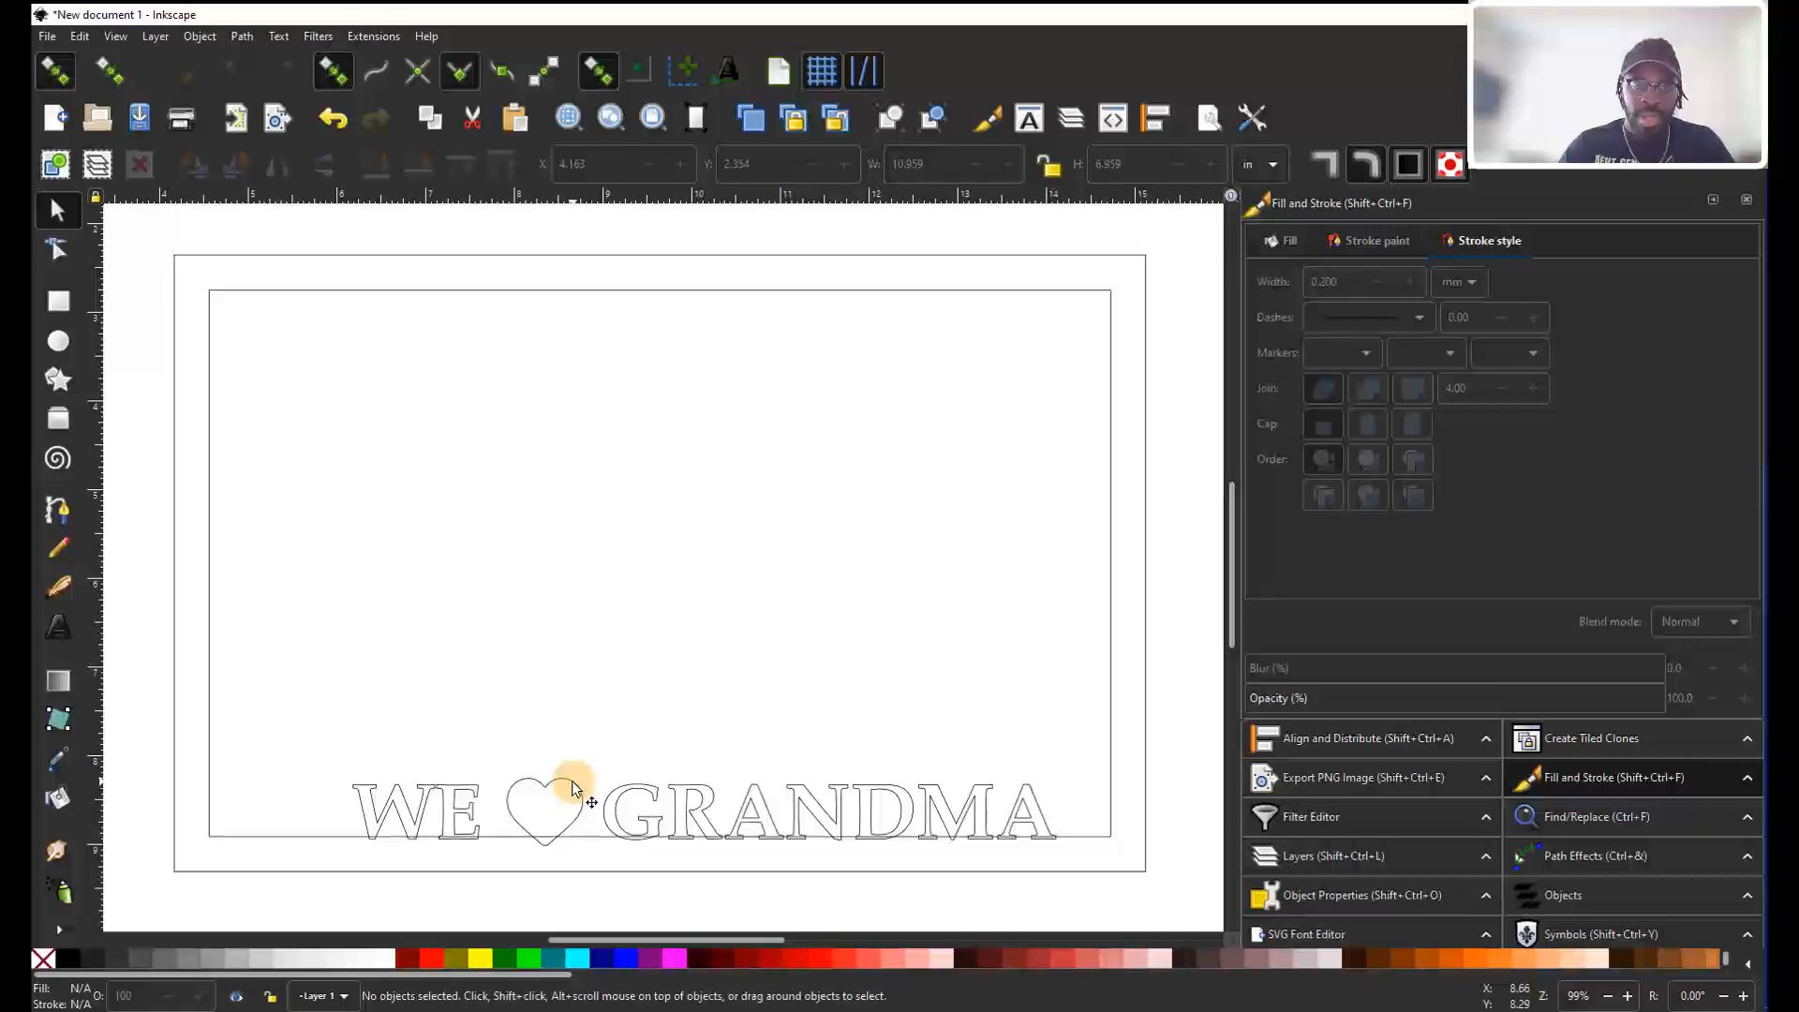
scroll(389, 848, up, 4)
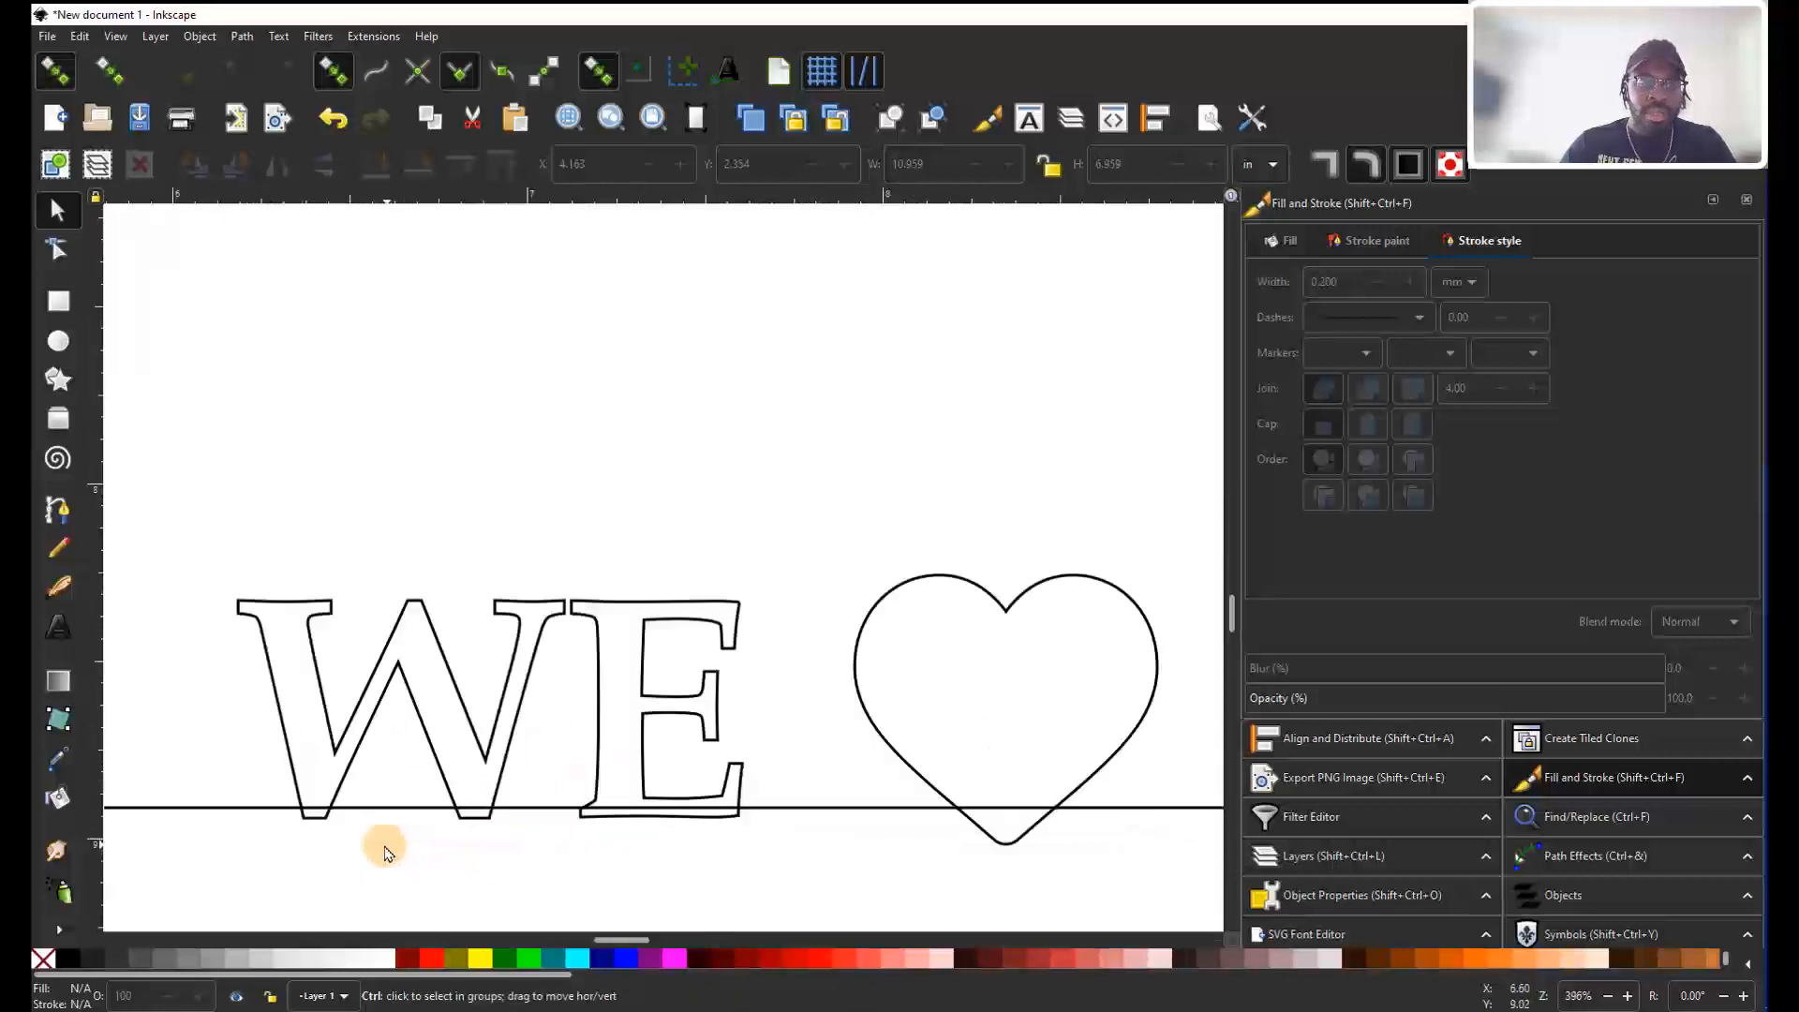
scroll(384, 848, up, 1)
scroll(750, 801, right, 6)
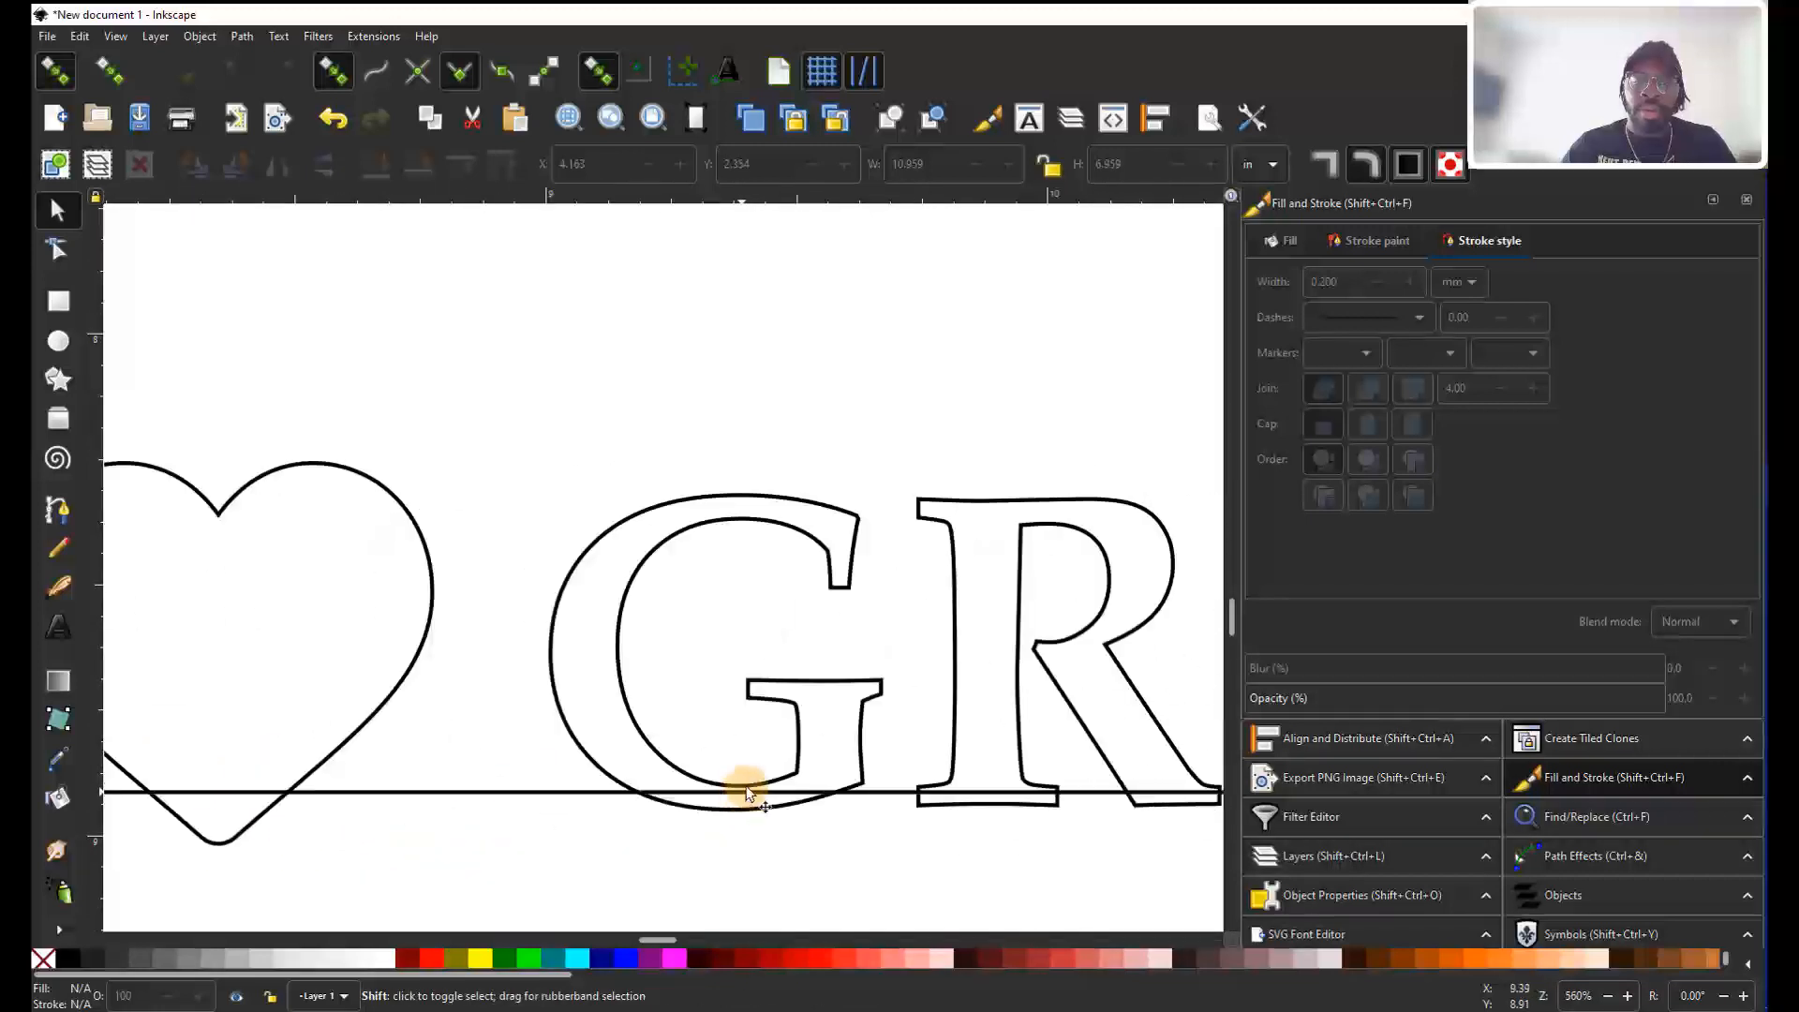
scroll(749, 792, right, 20)
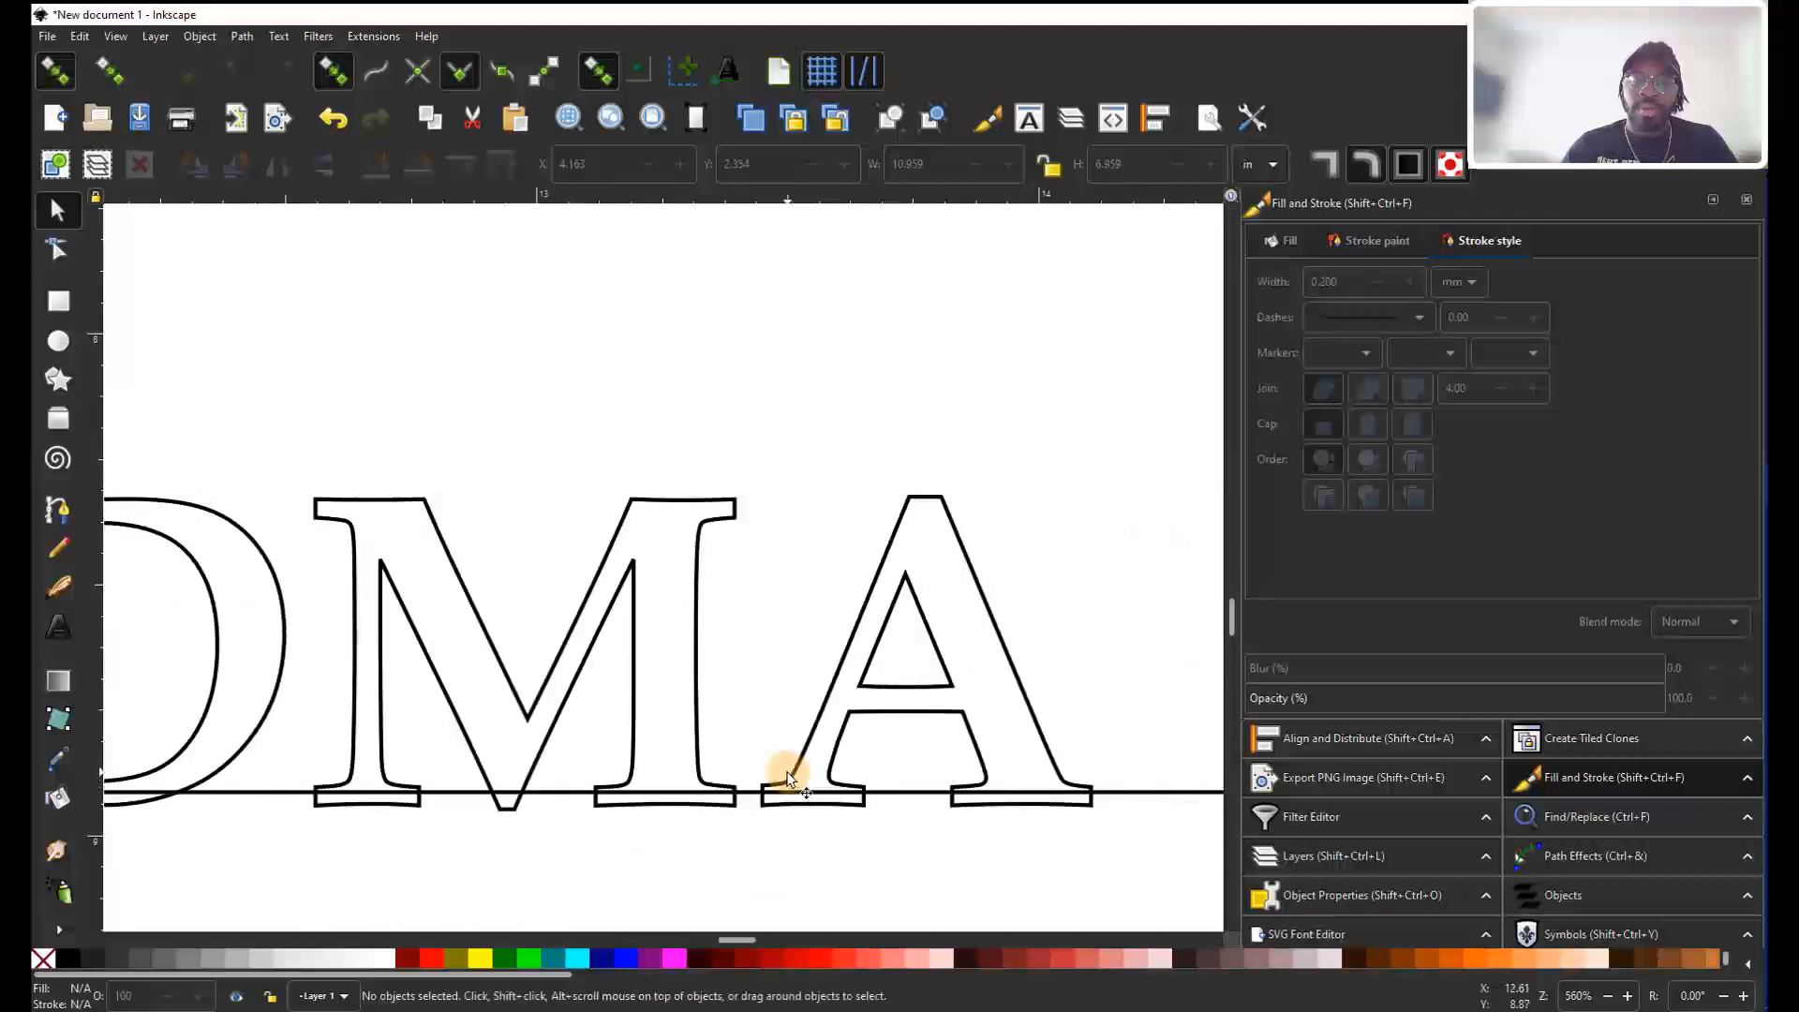
scroll(789, 773, down, 3)
scroll(751, 747, left, 5)
scroll(818, 750, down, 1)
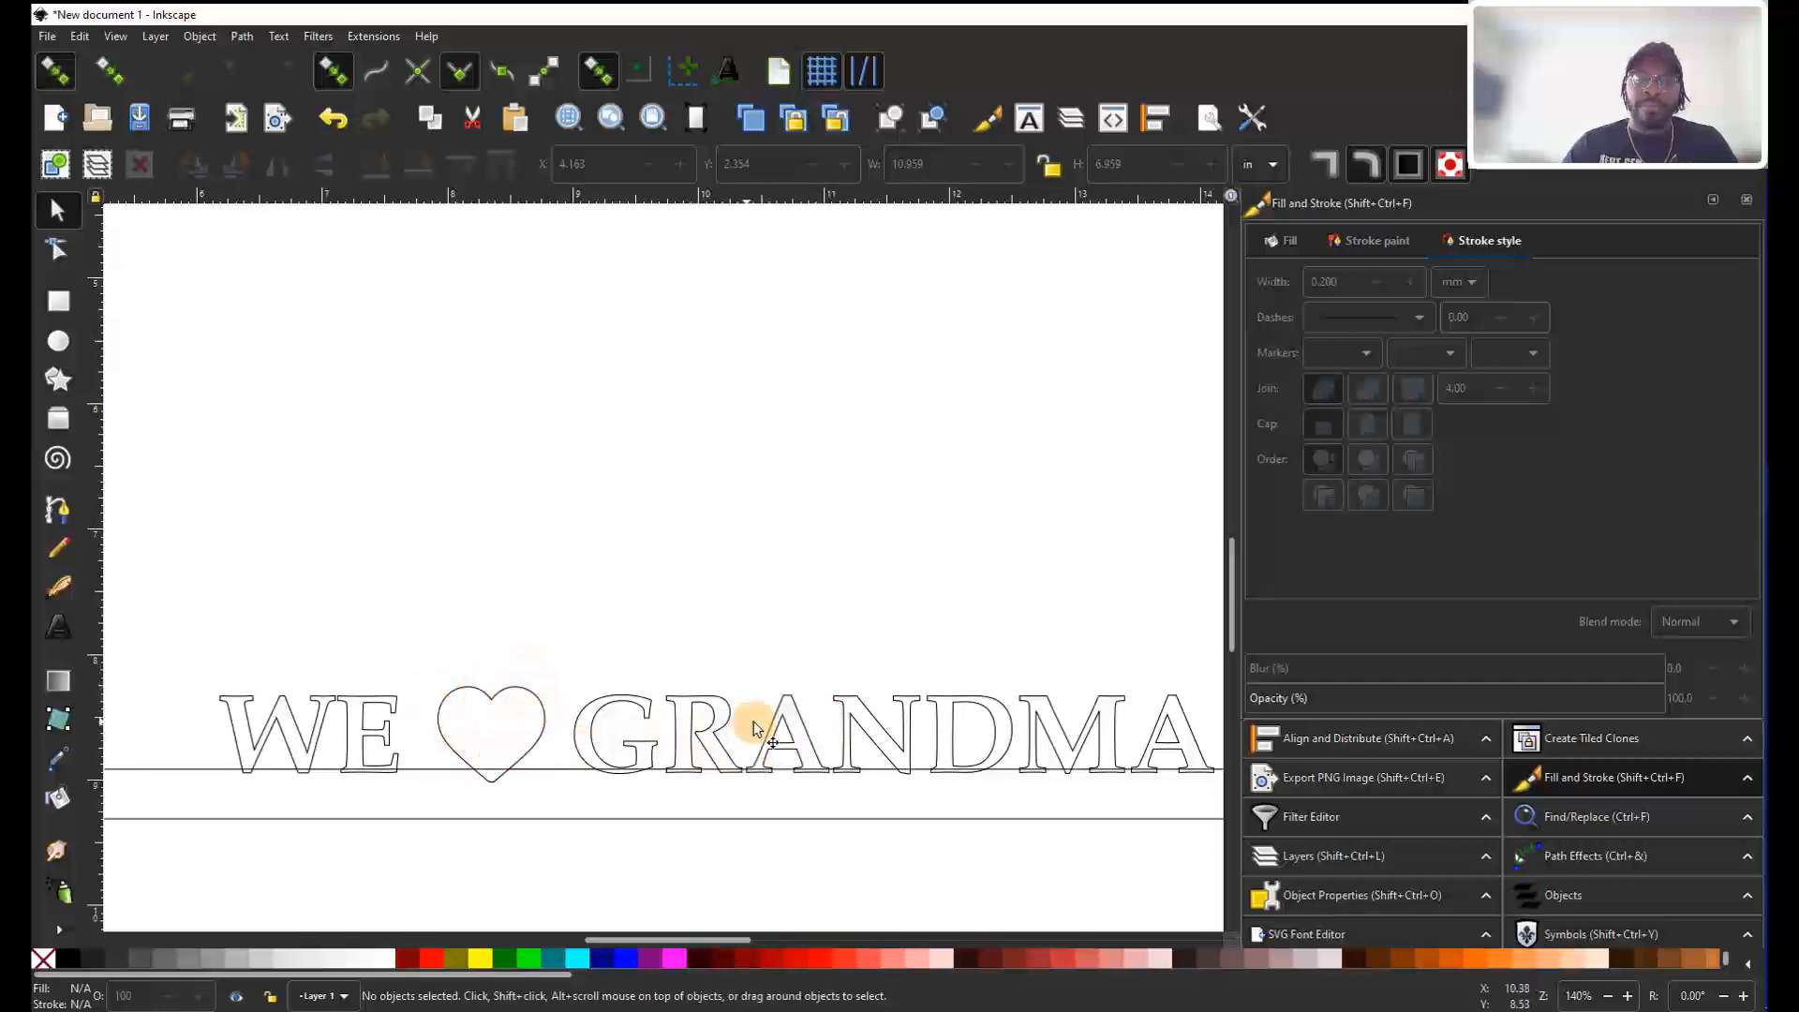
scroll(759, 723, right, 5)
scroll(656, 740, left, 4)
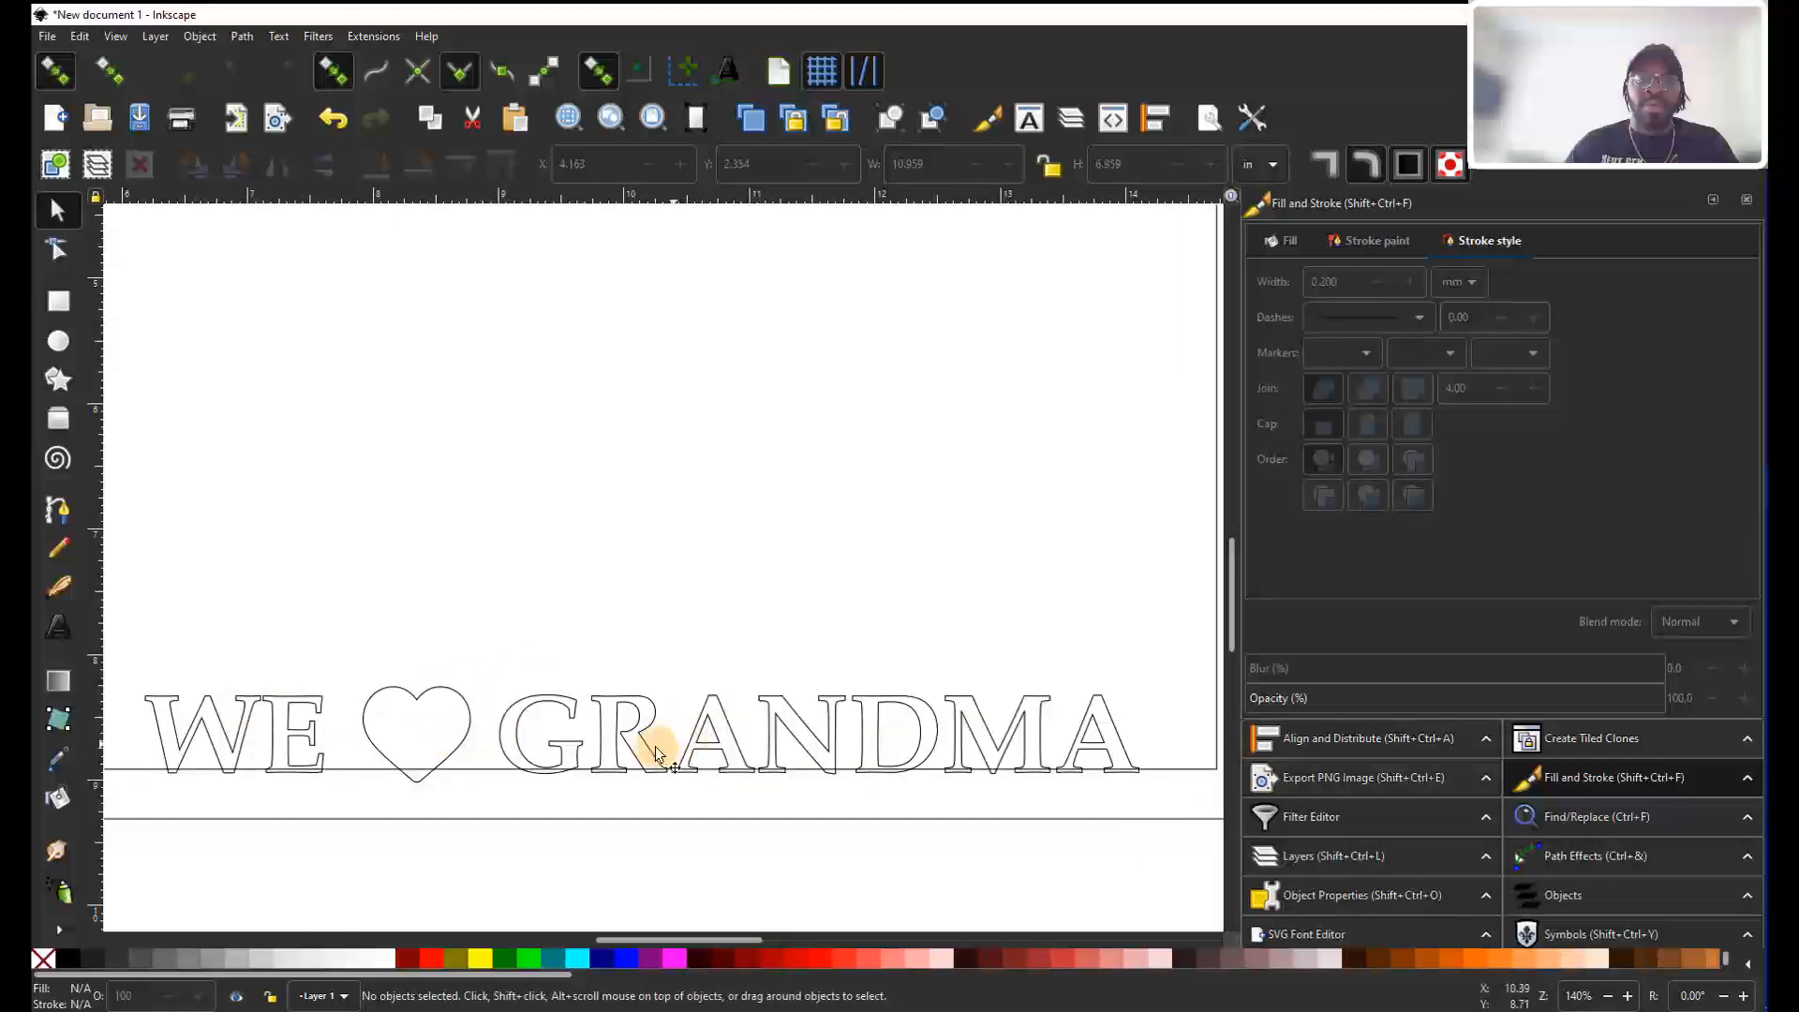
Group the WE GRANDMA text with the heart and deselect the group.
click(439, 701)
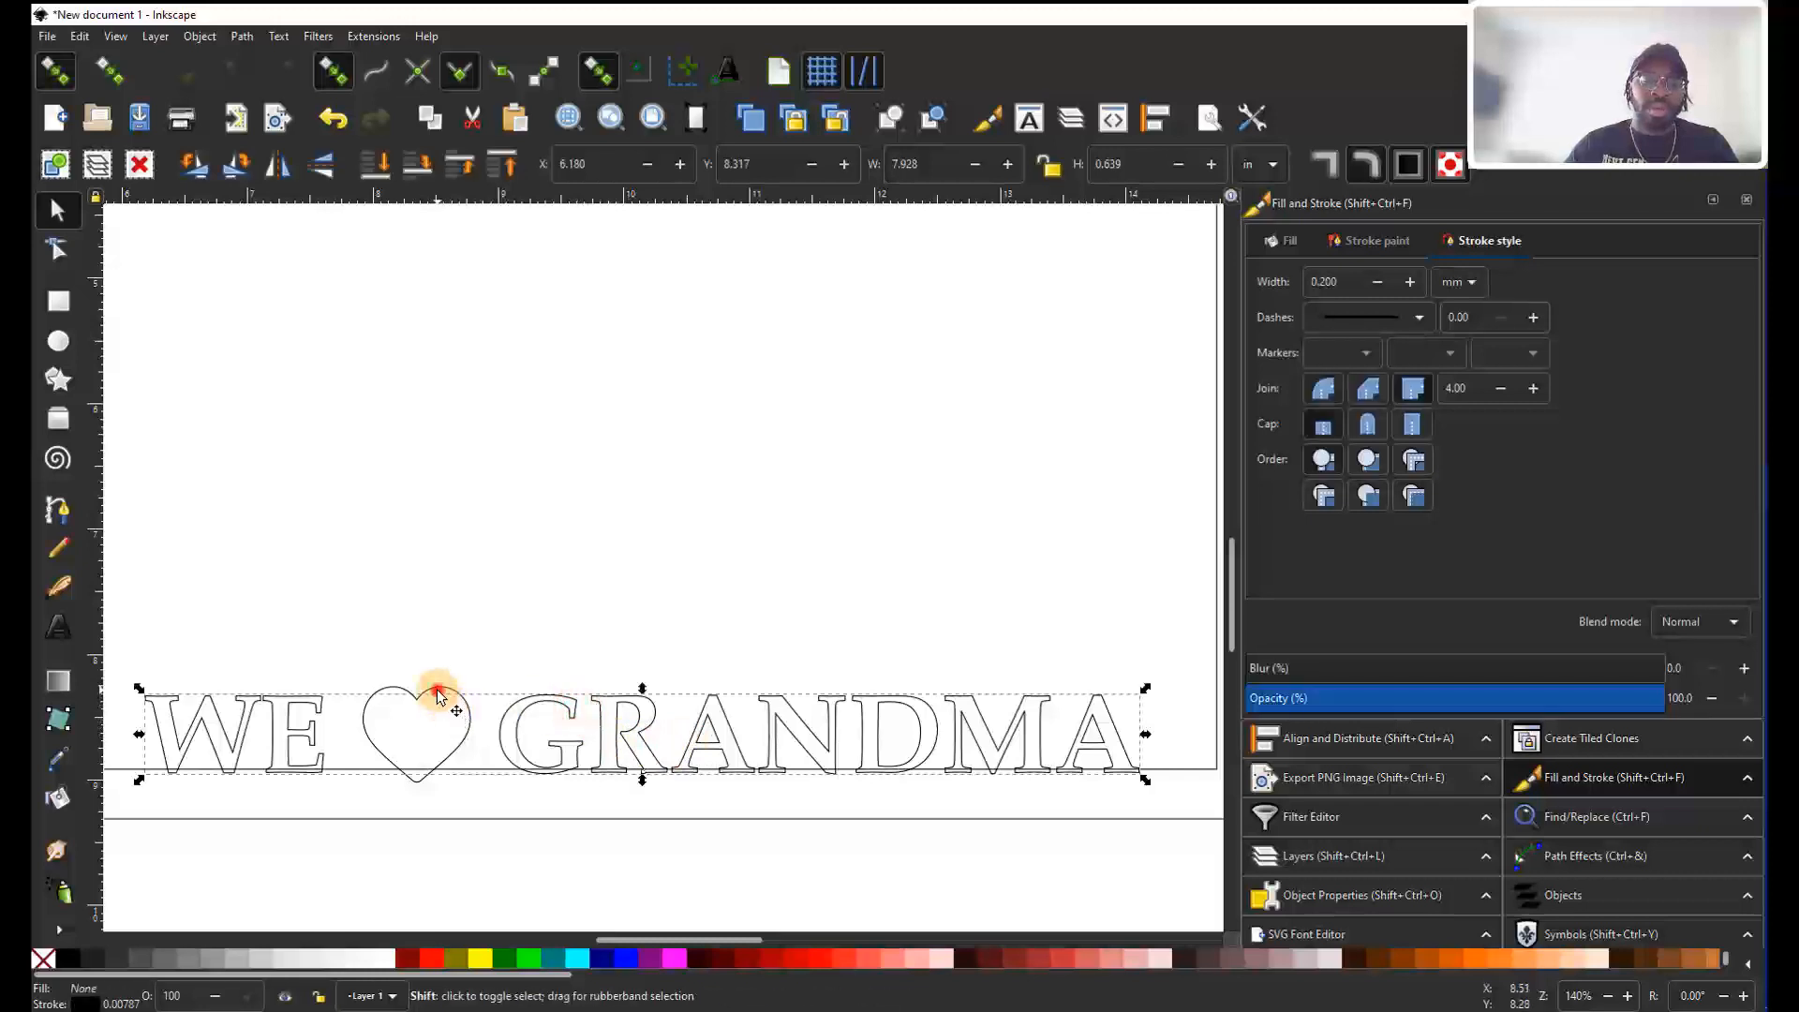
shift+click(438, 698)
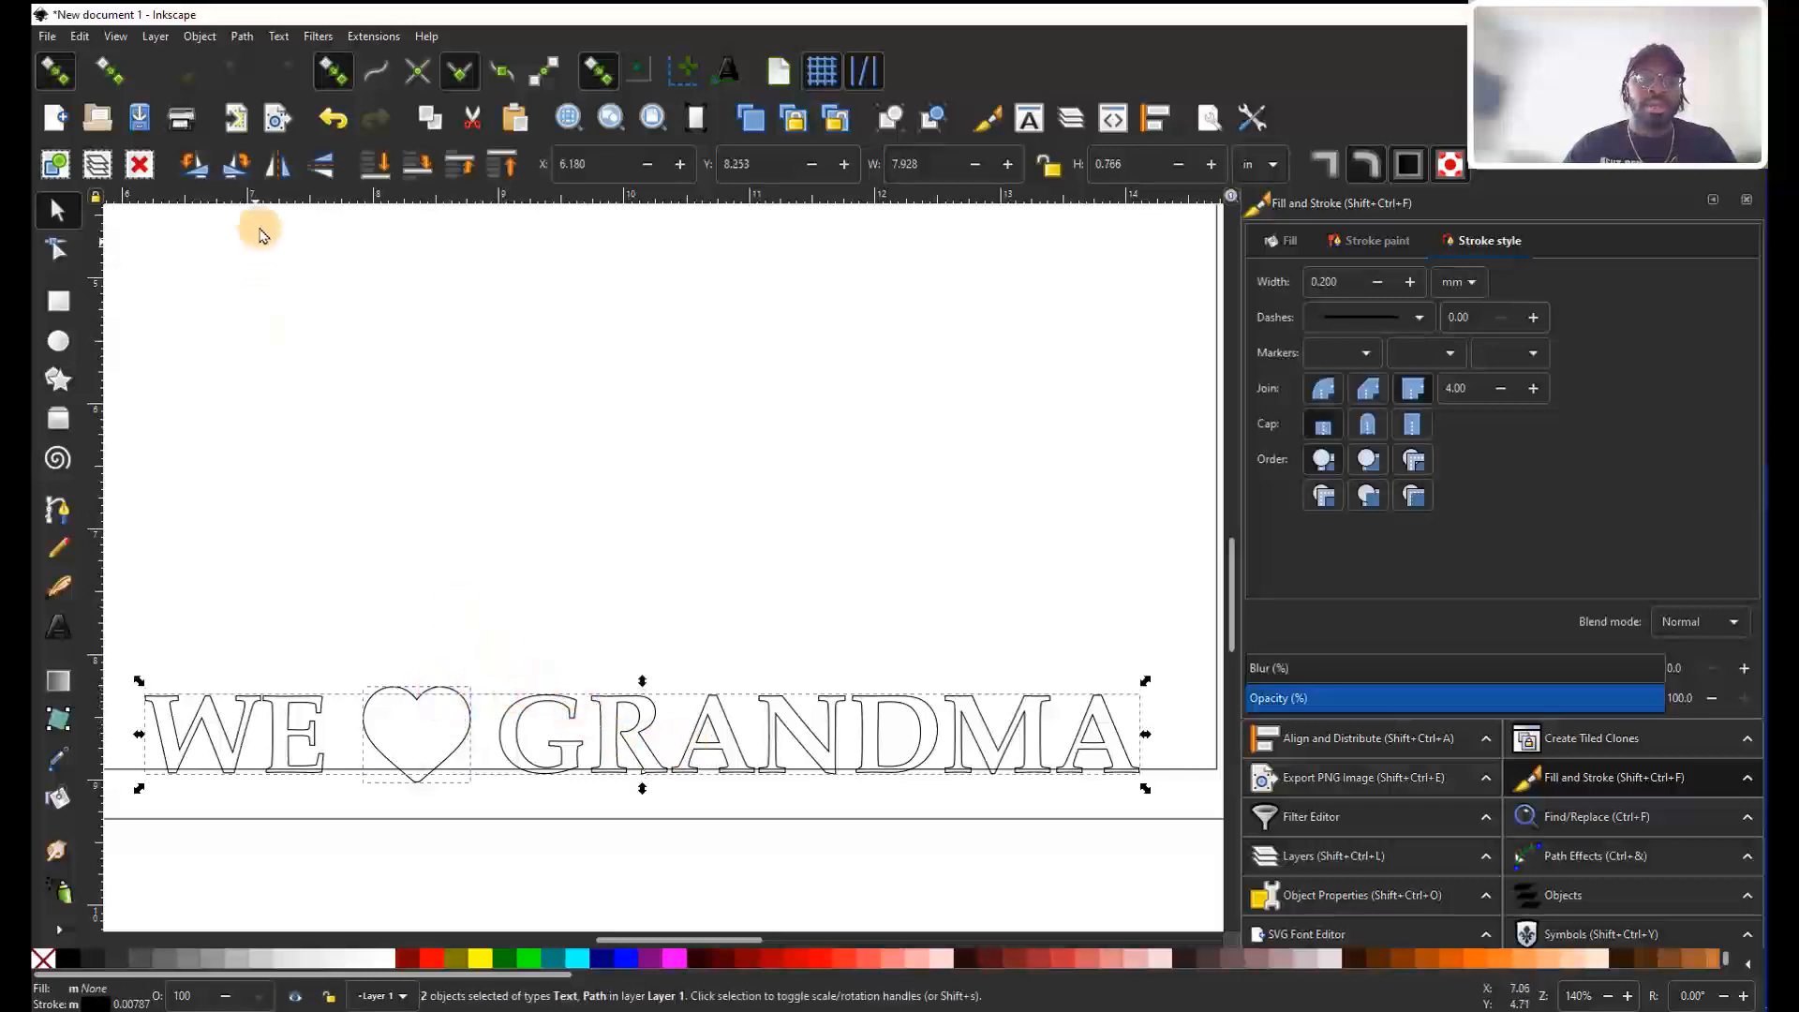
click(200, 36)
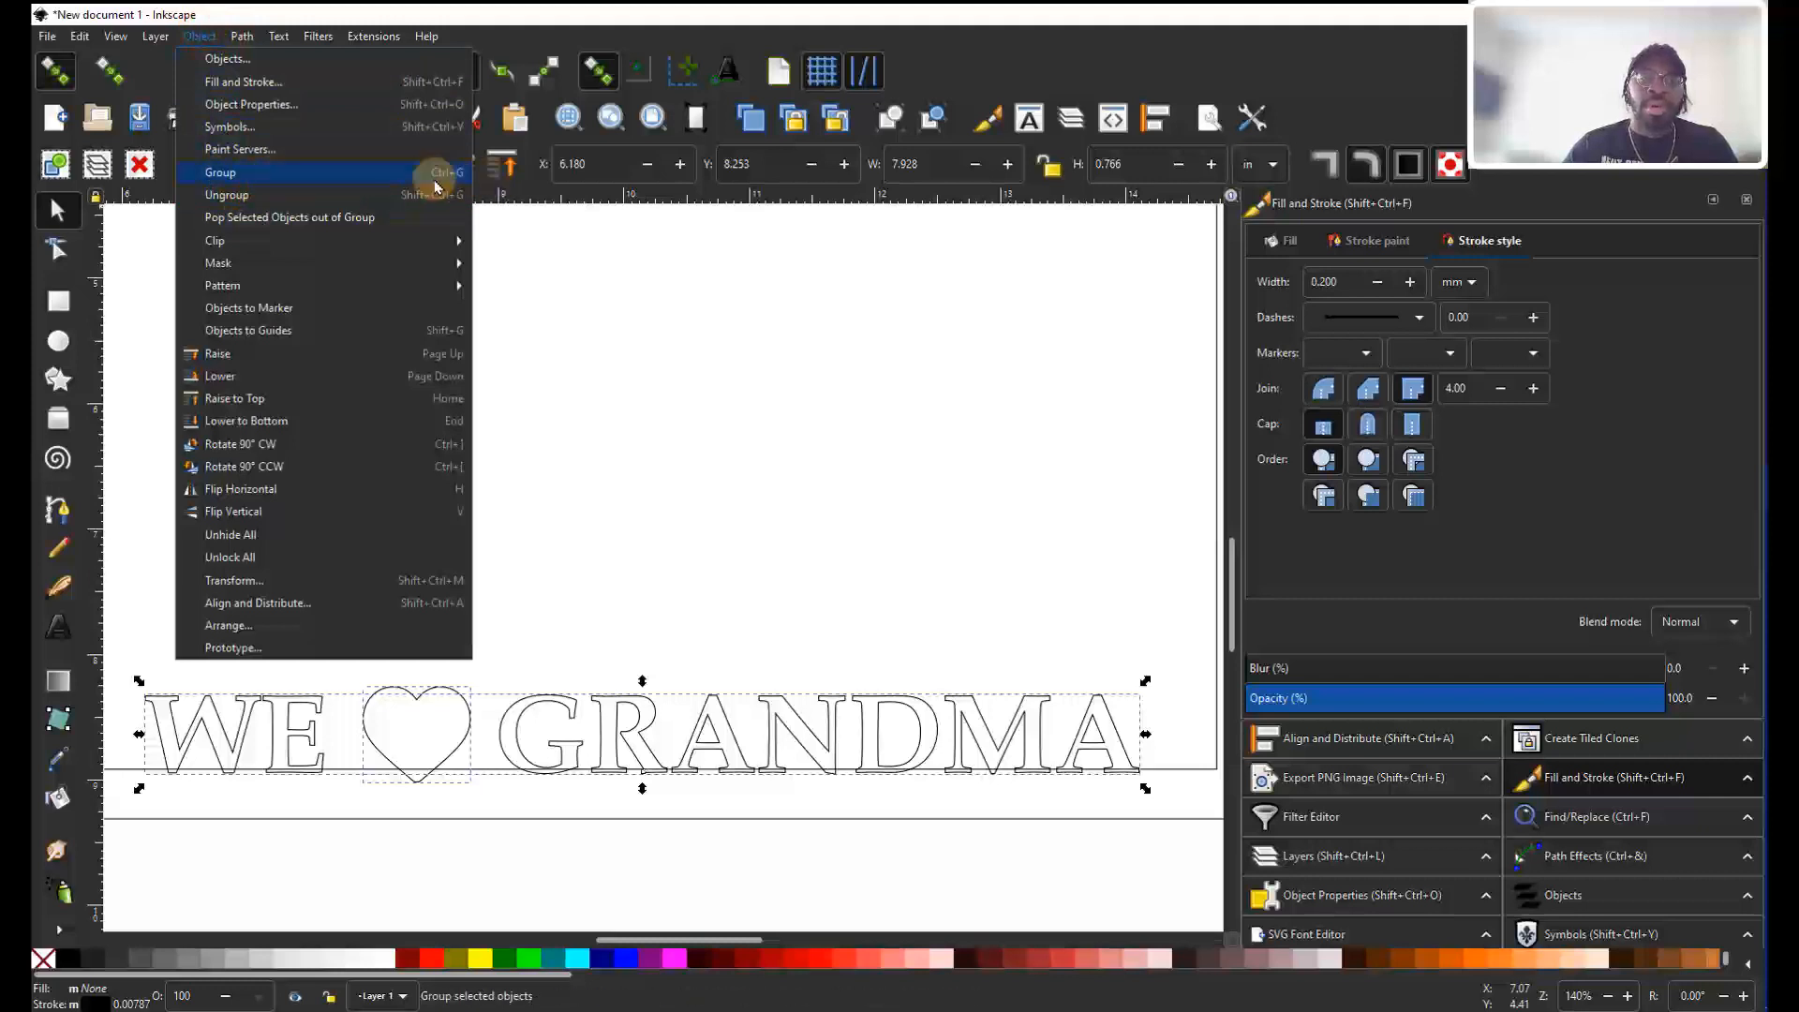
key(ctrl+g)
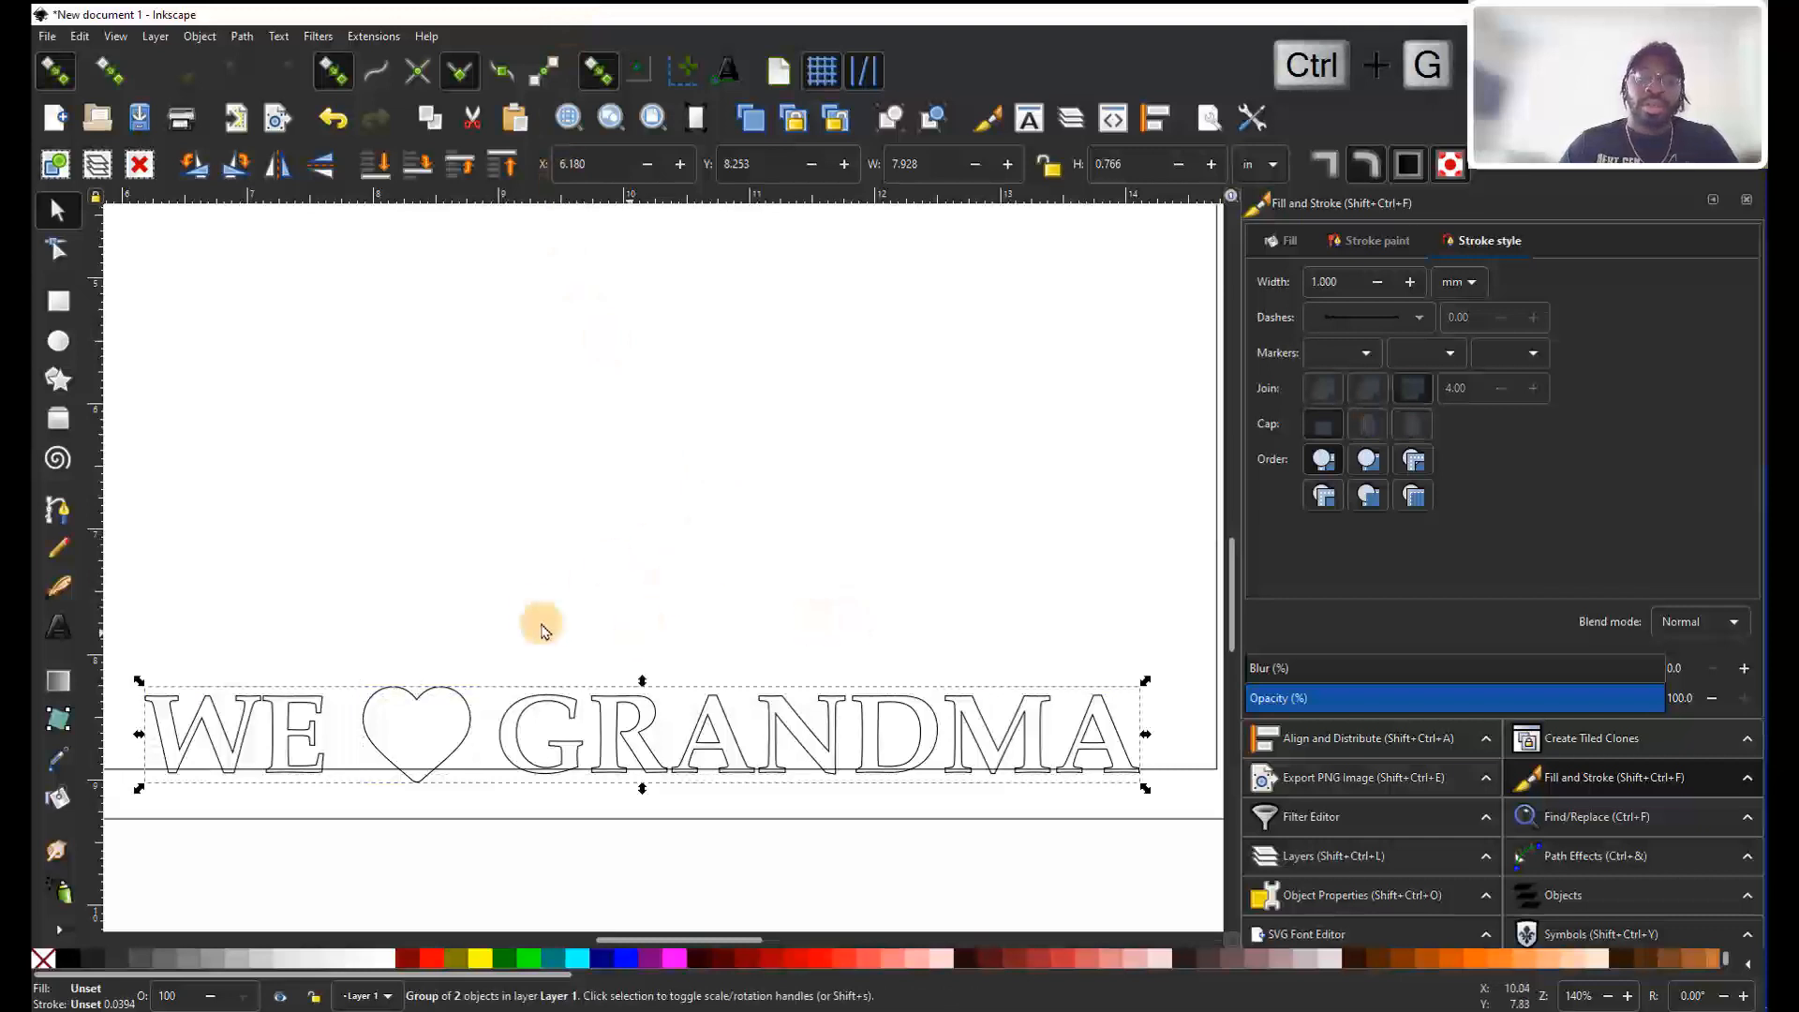
scroll(572, 632, down, 1)
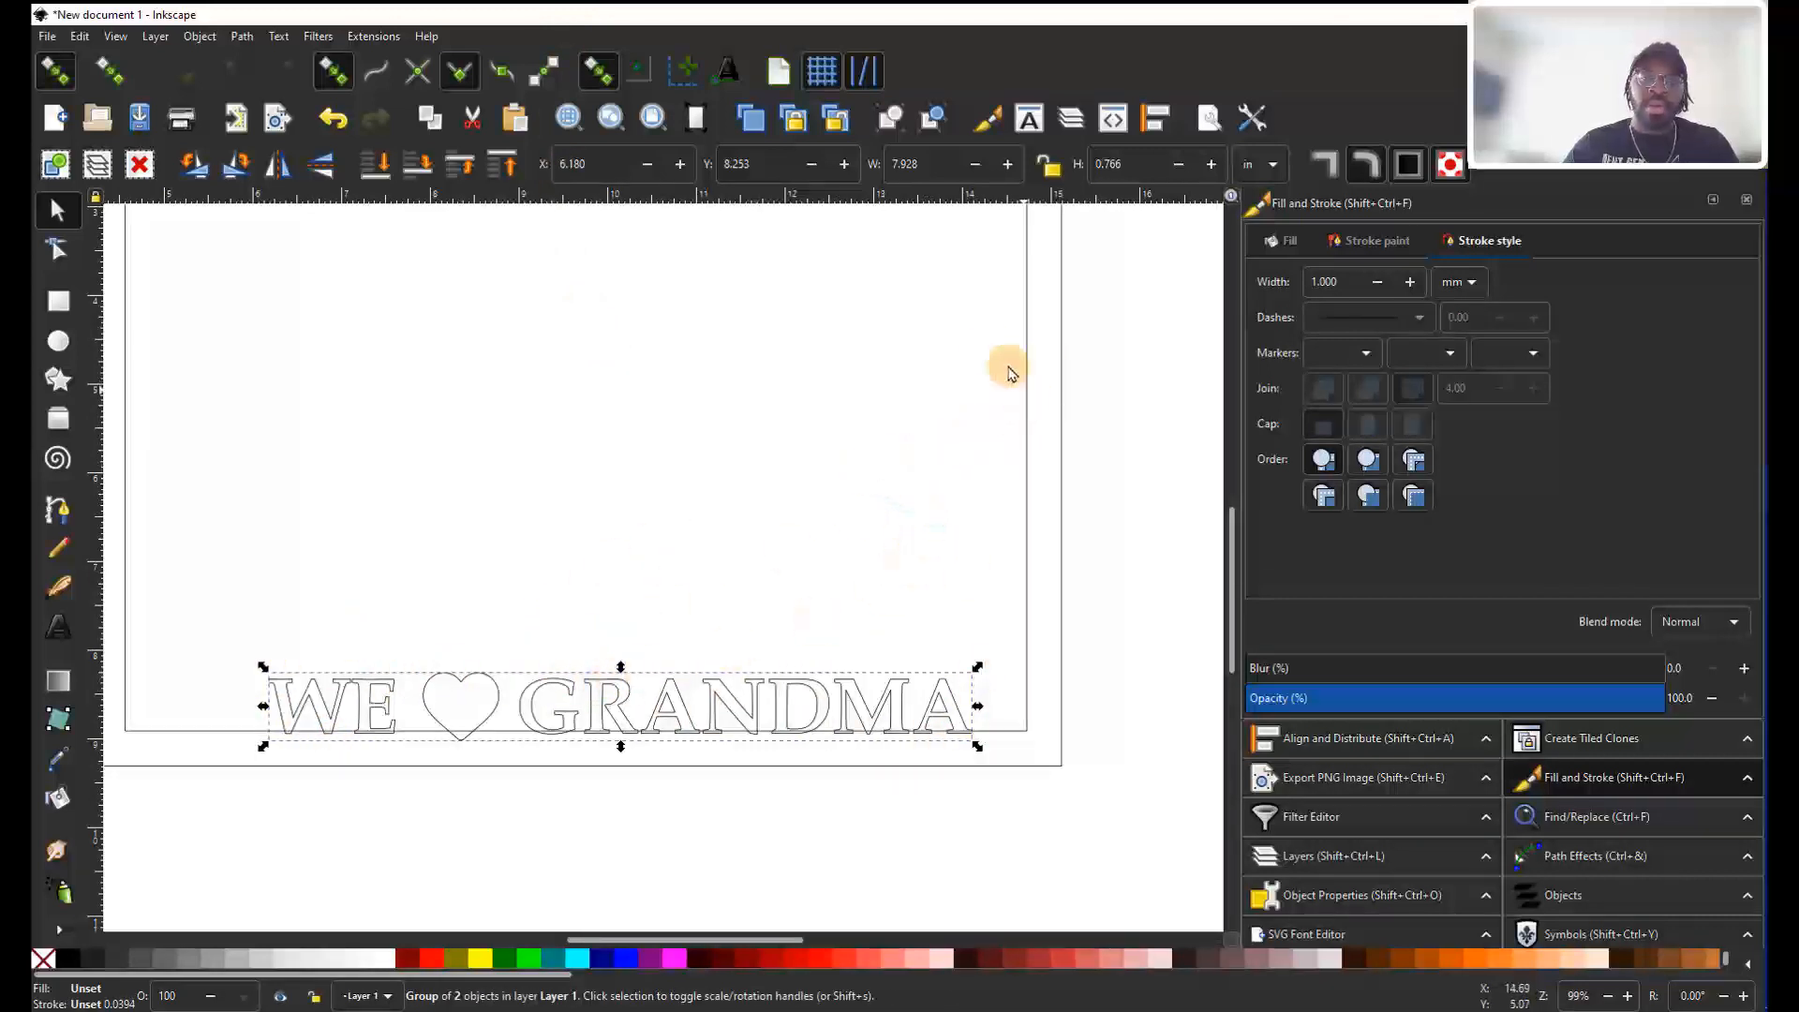
scroll(954, 431, up, 2)
scroll(949, 440, left, 2)
scroll(944, 448, right, 1)
scroll(872, 364, left, 1)
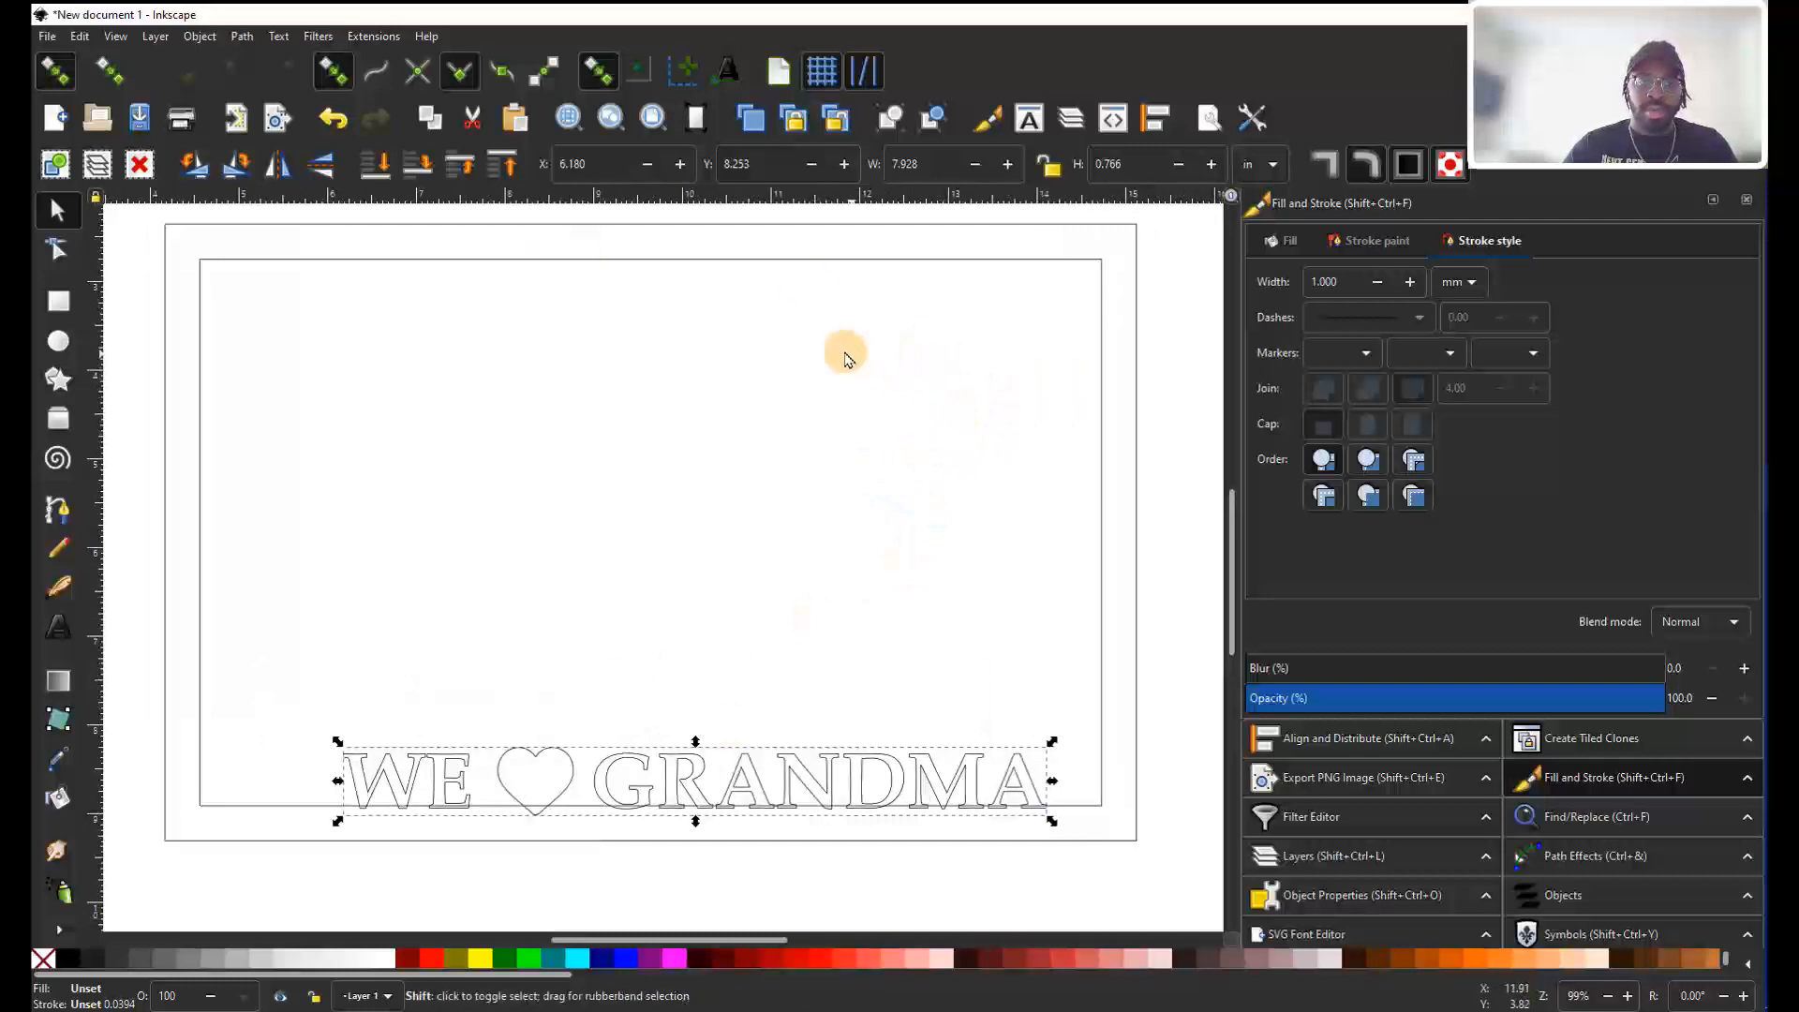
click(468, 703)
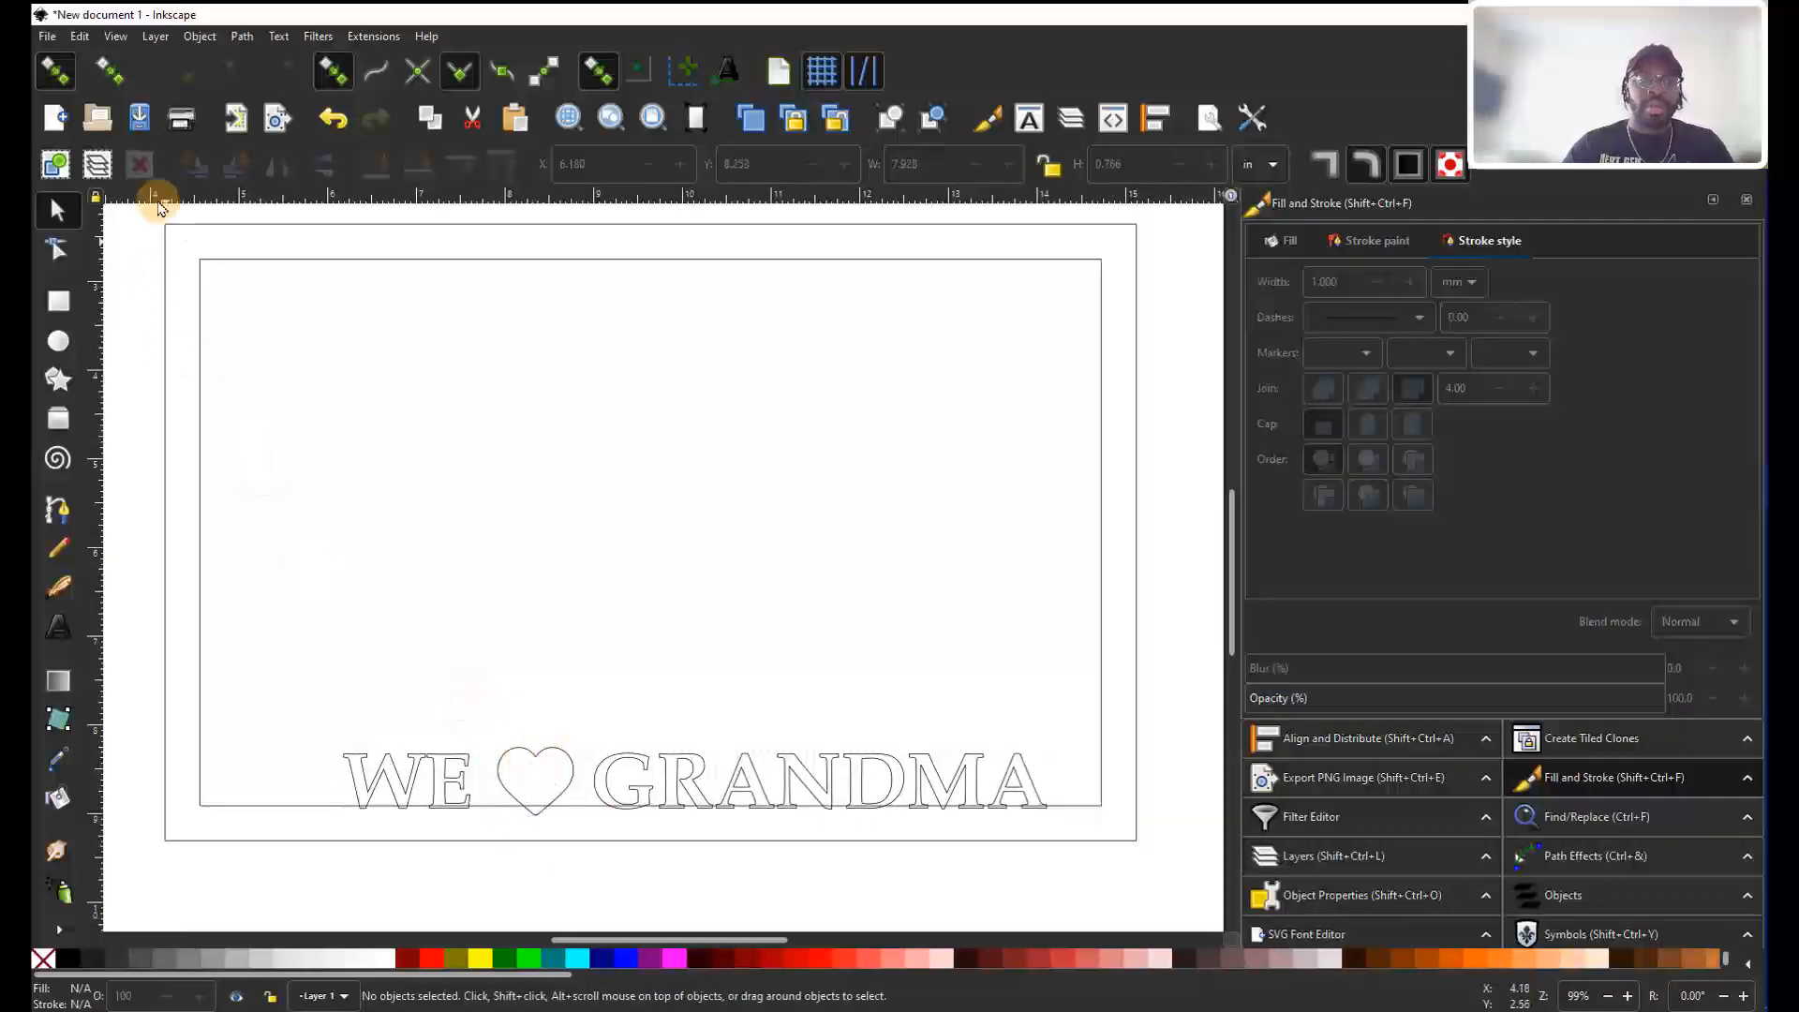
Select the frame first and the text-and-heart group last, and centre them on a common vertical axis relative to the last selected object.
drag(118, 220, 1184, 890)
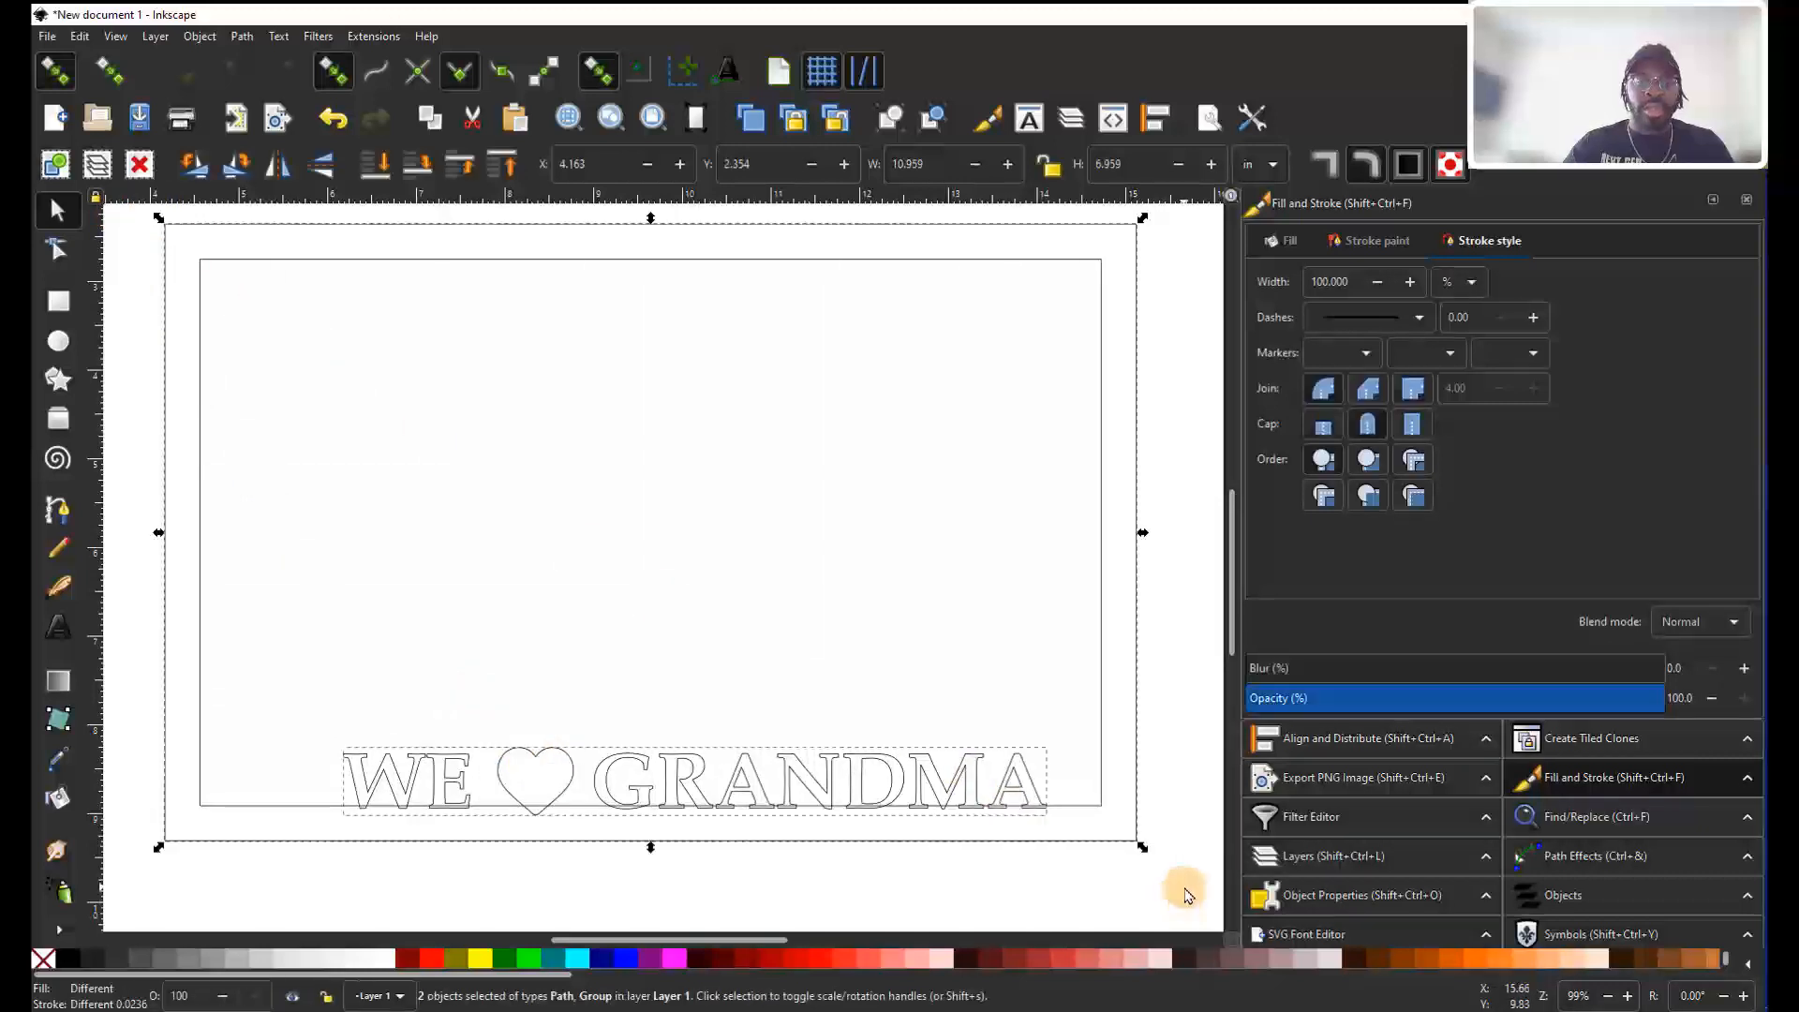
click(595, 557)
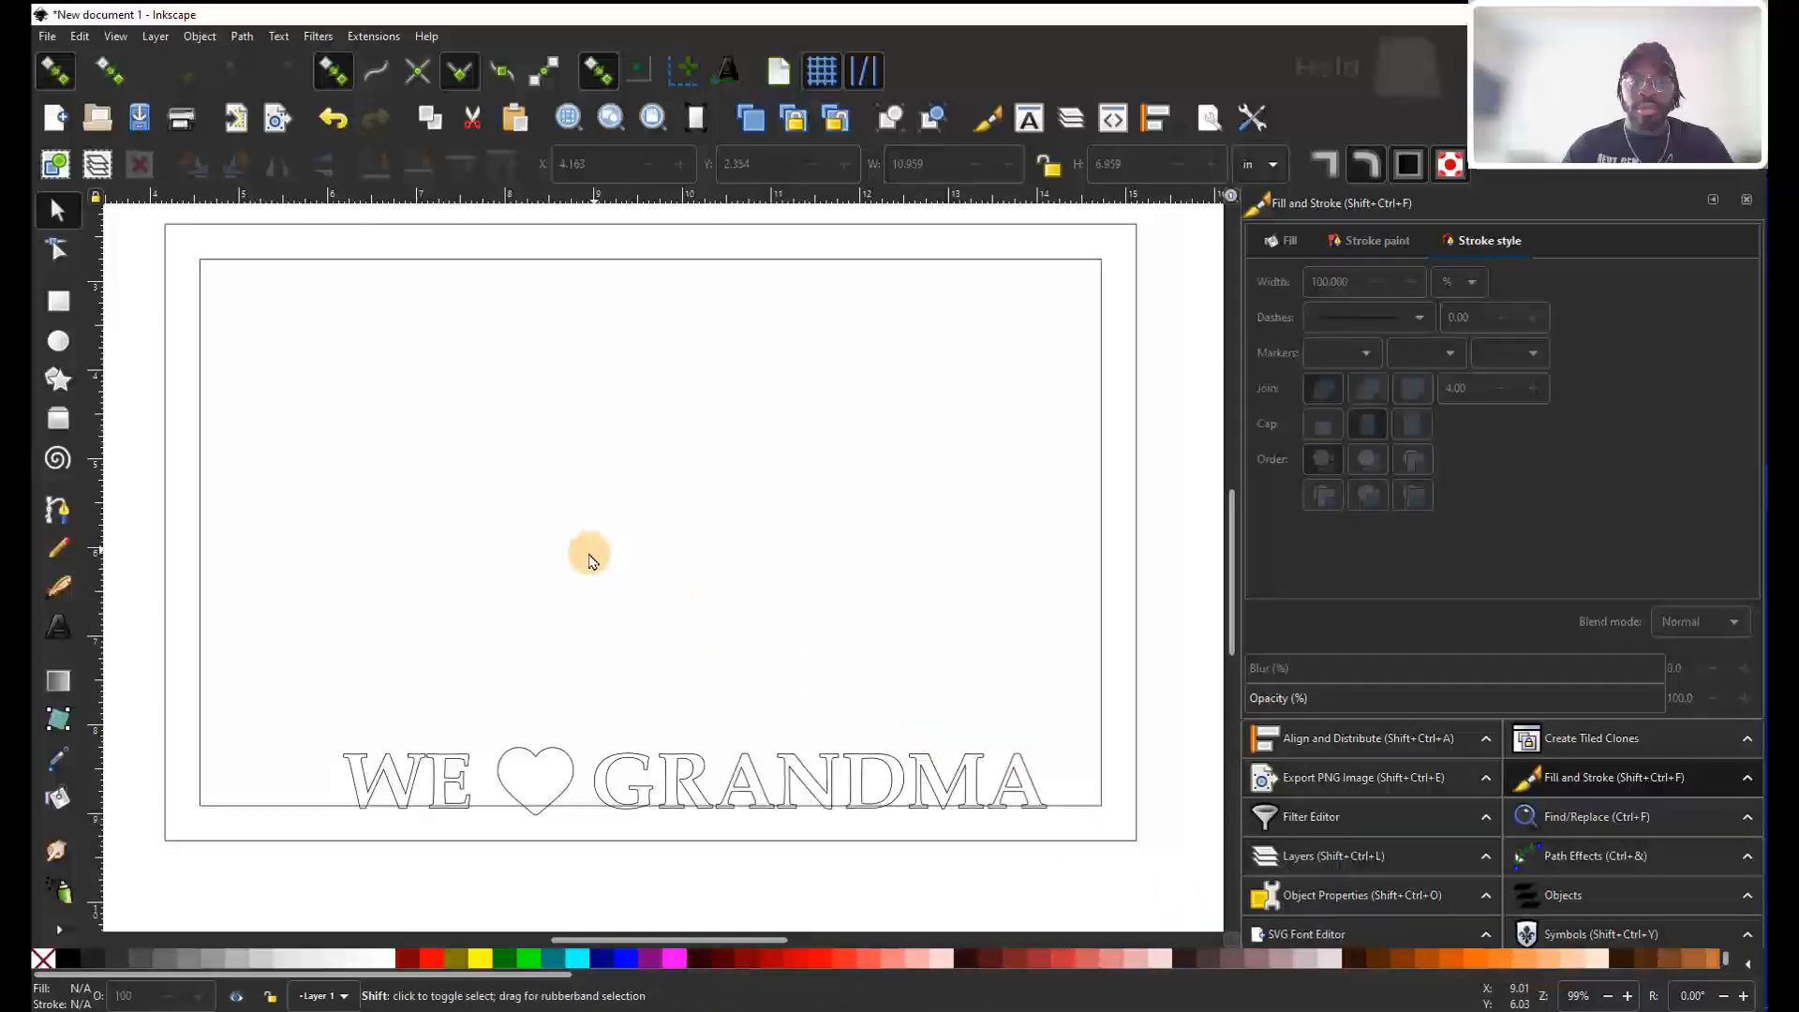
shift+click(507, 267)
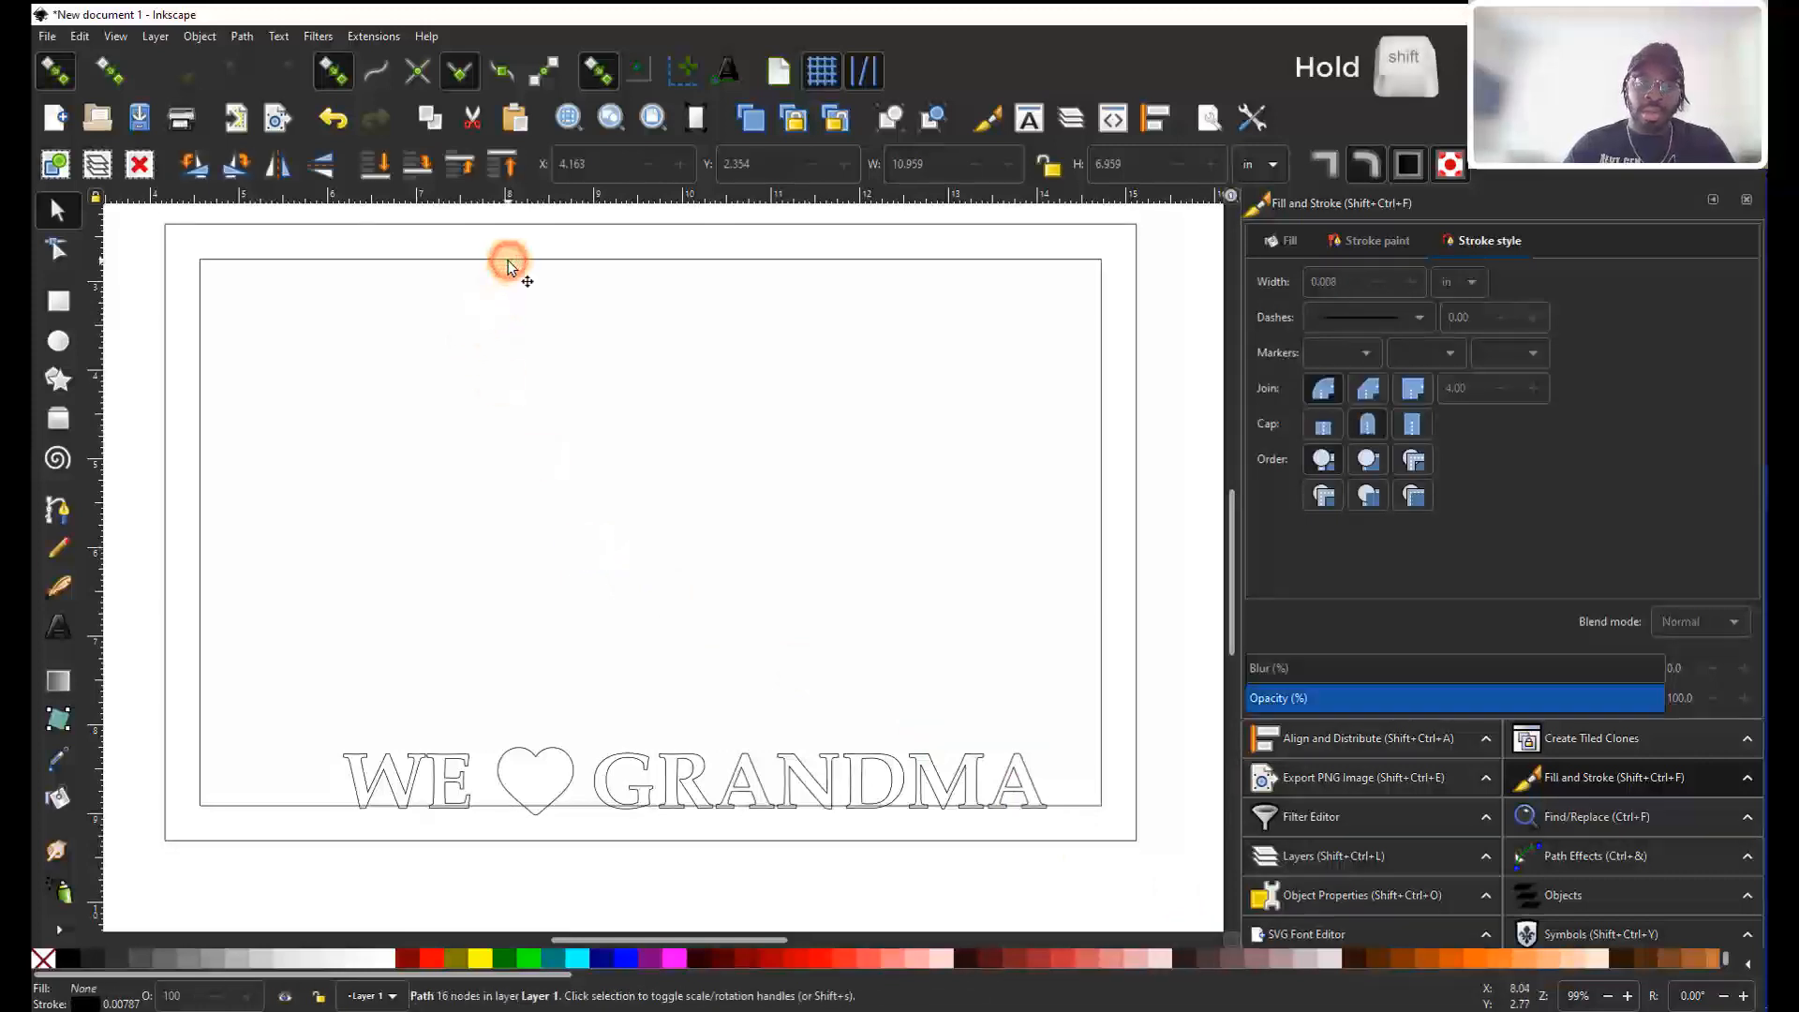
shift+click(536, 757)
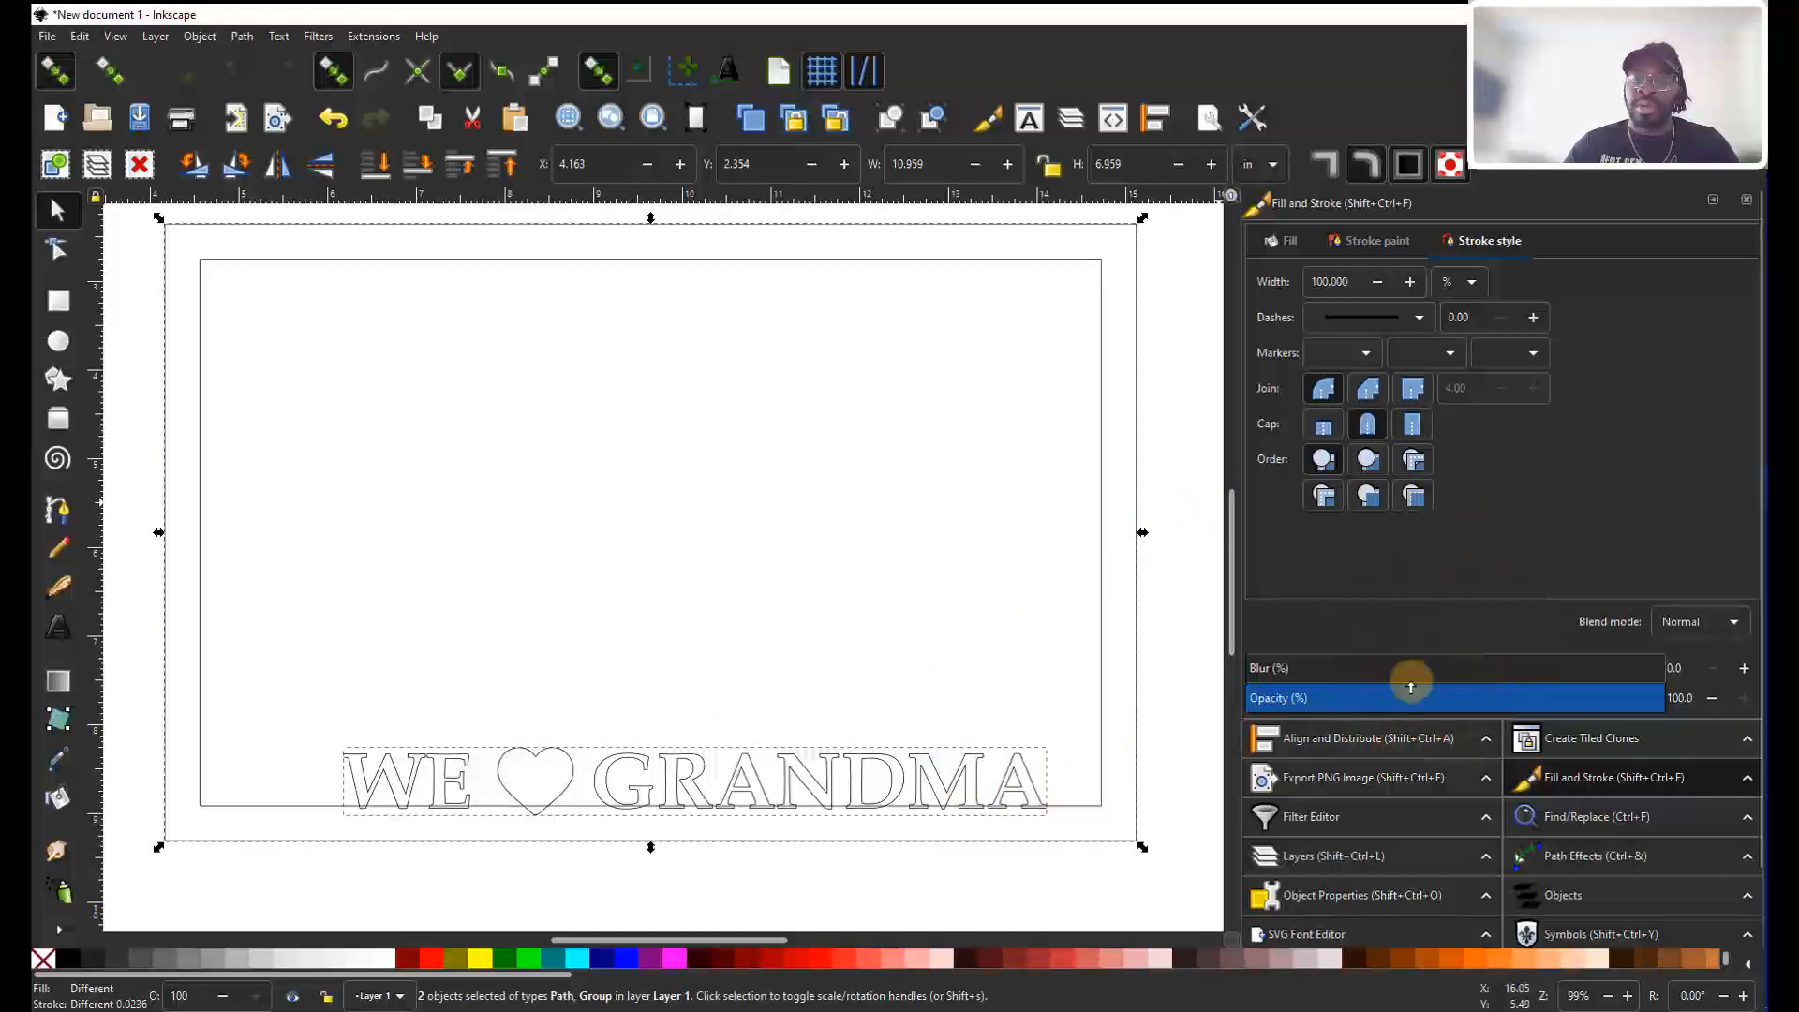
click(1330, 740)
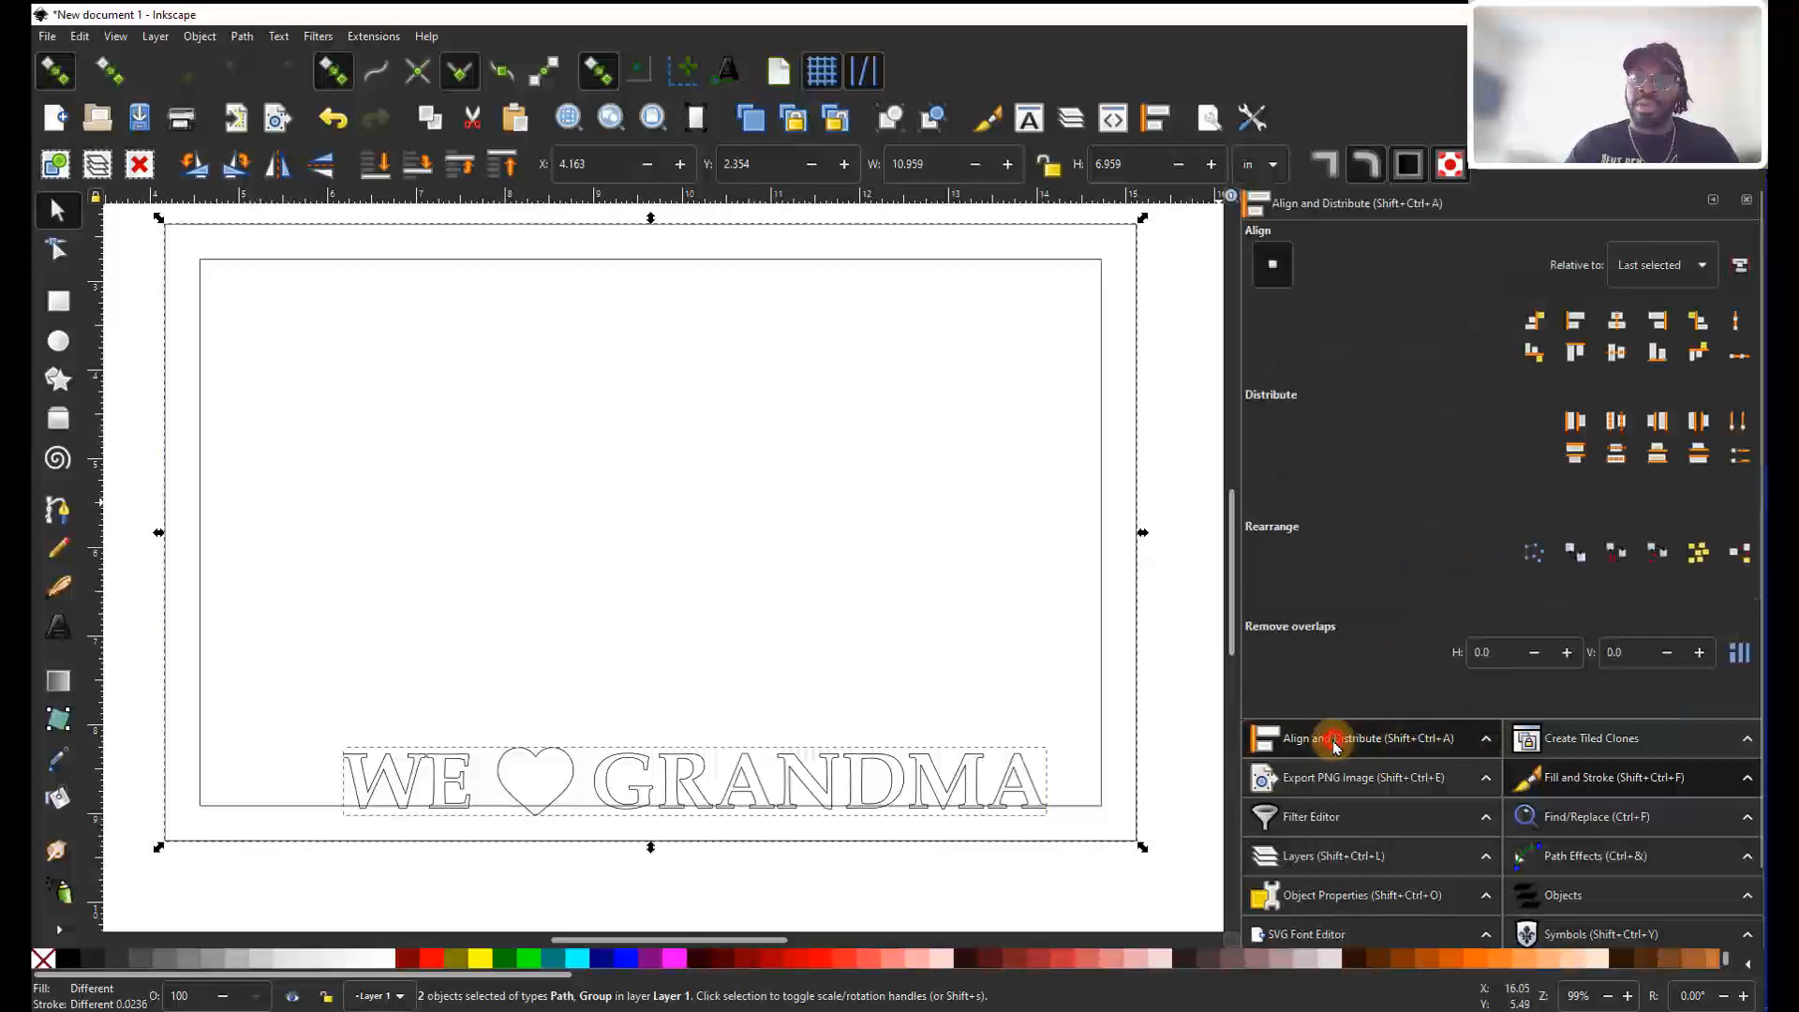
click(1616, 323)
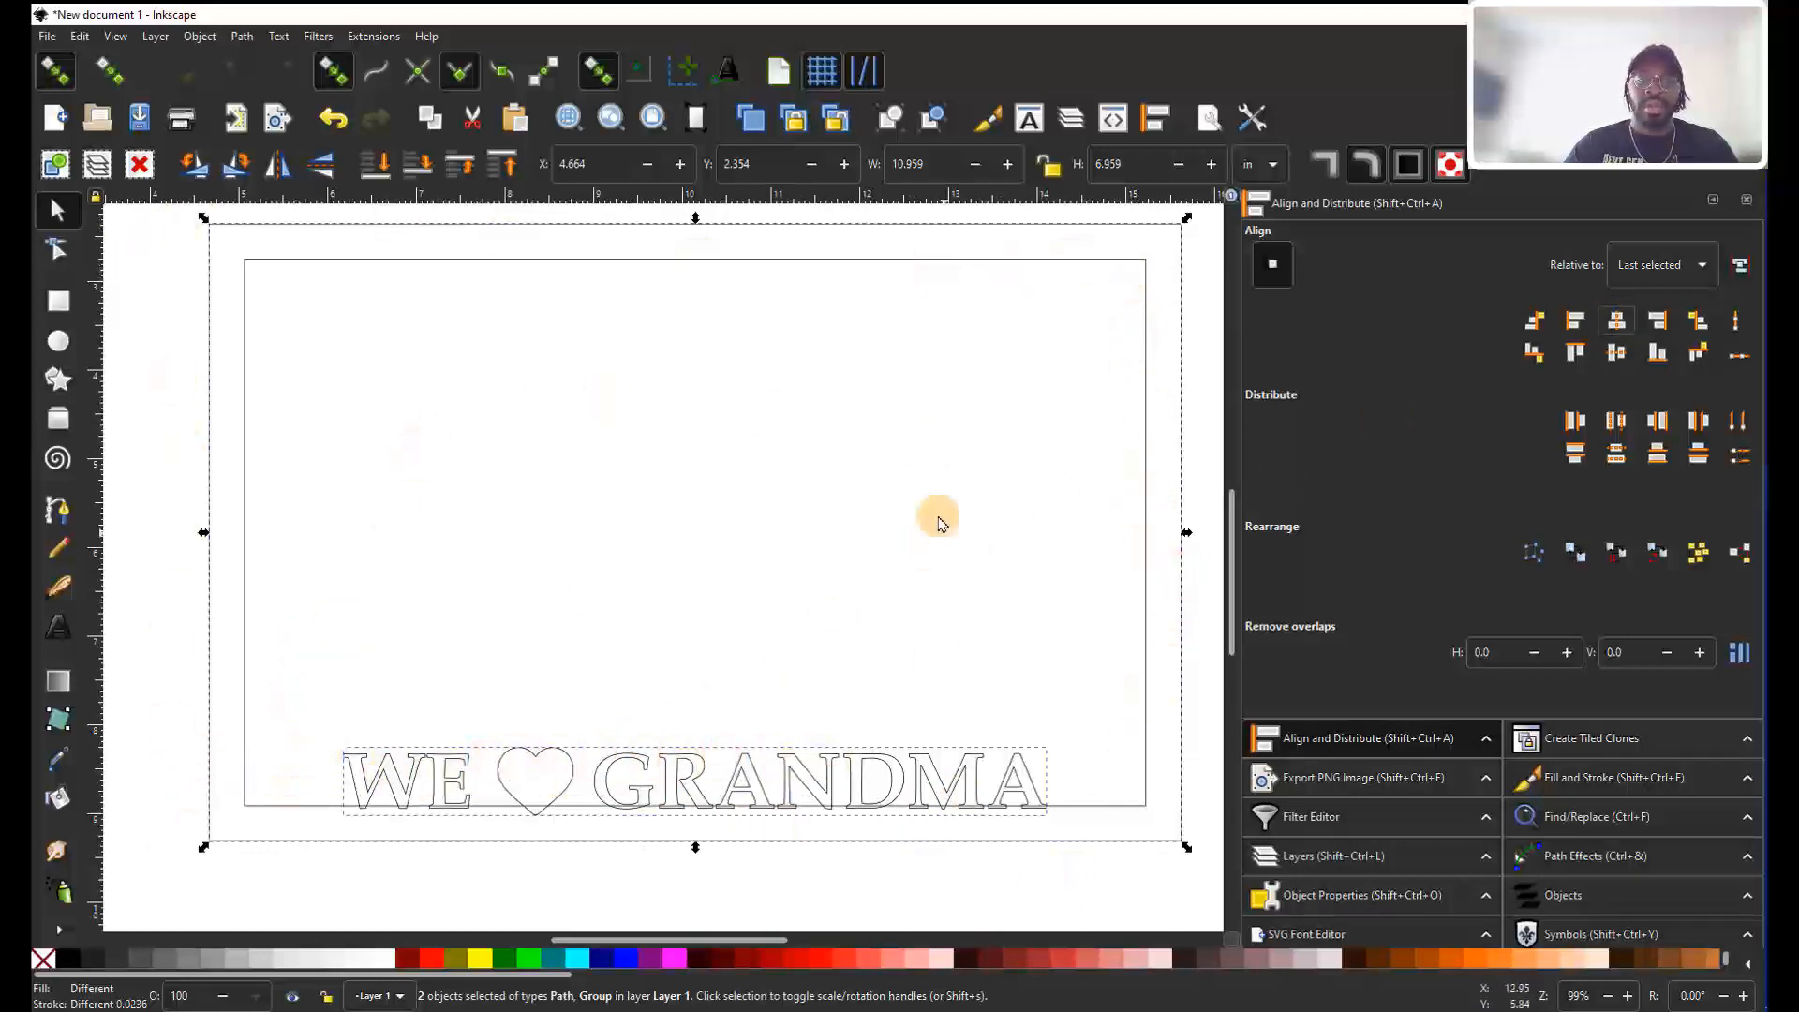
click(874, 437)
scroll(870, 450, right, 1)
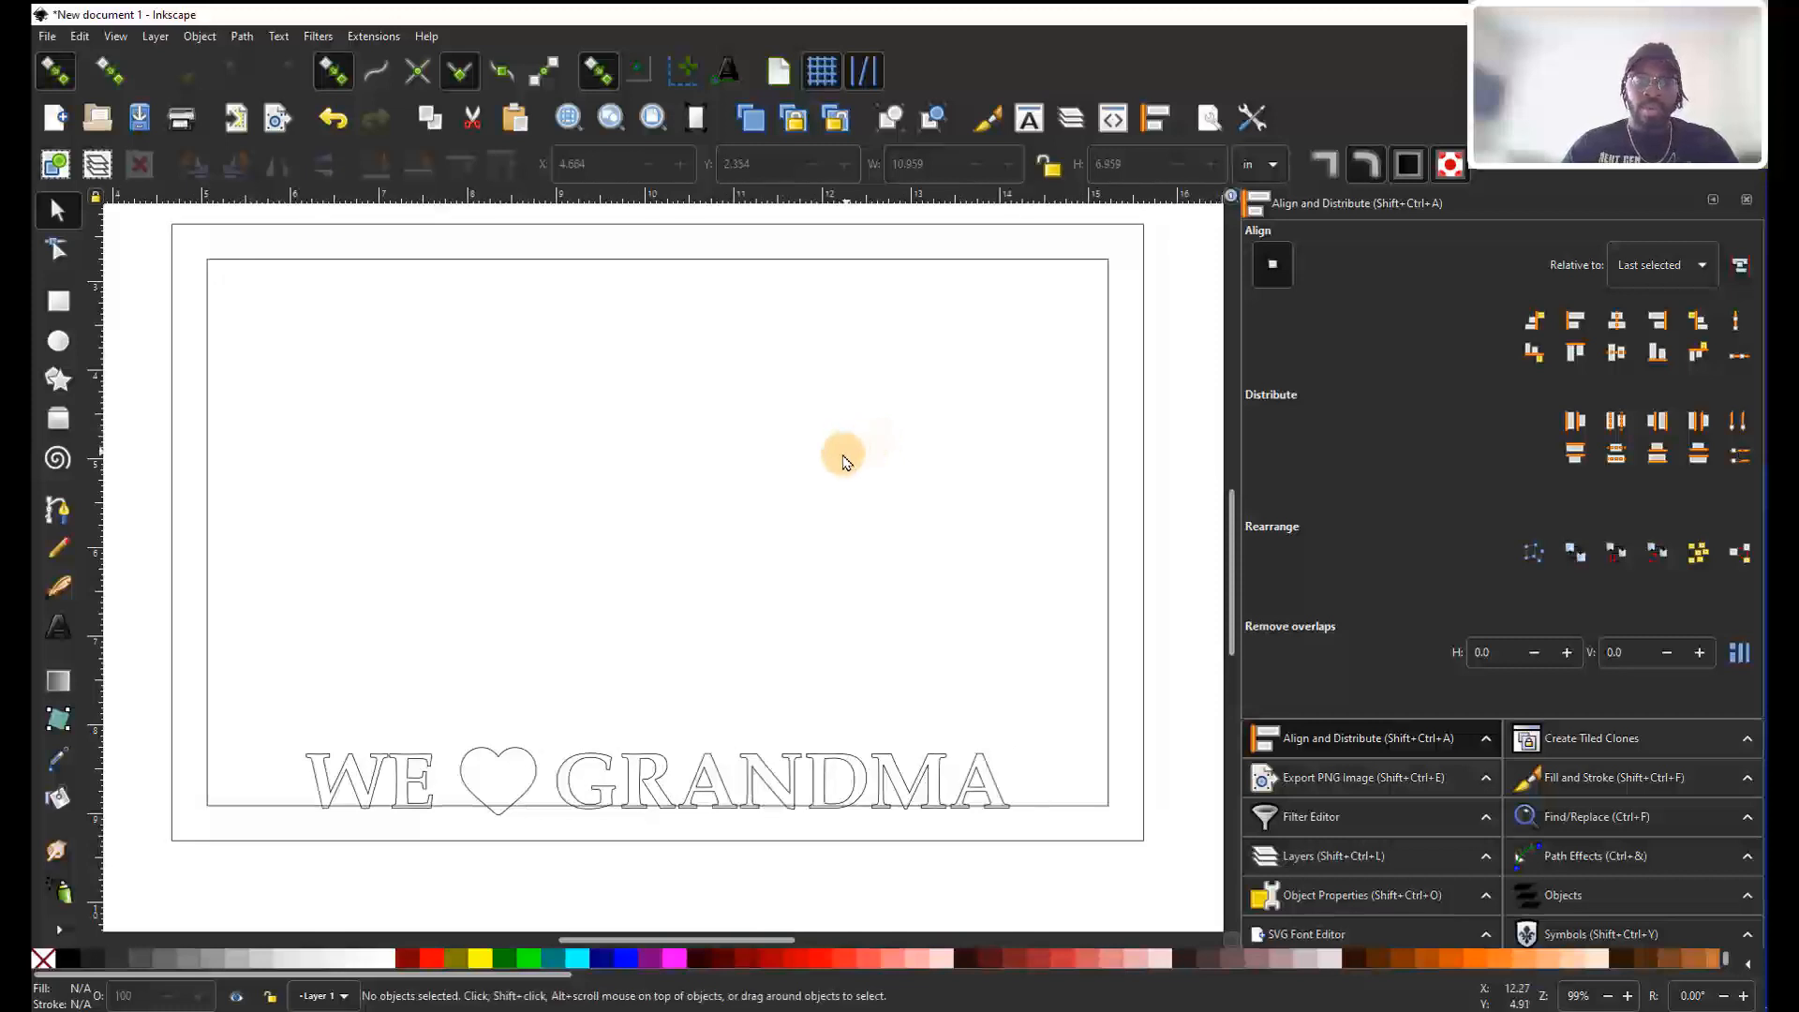
Ungroup the text and heart, check that the text selects on its own, and clear the selection.
click(574, 764)
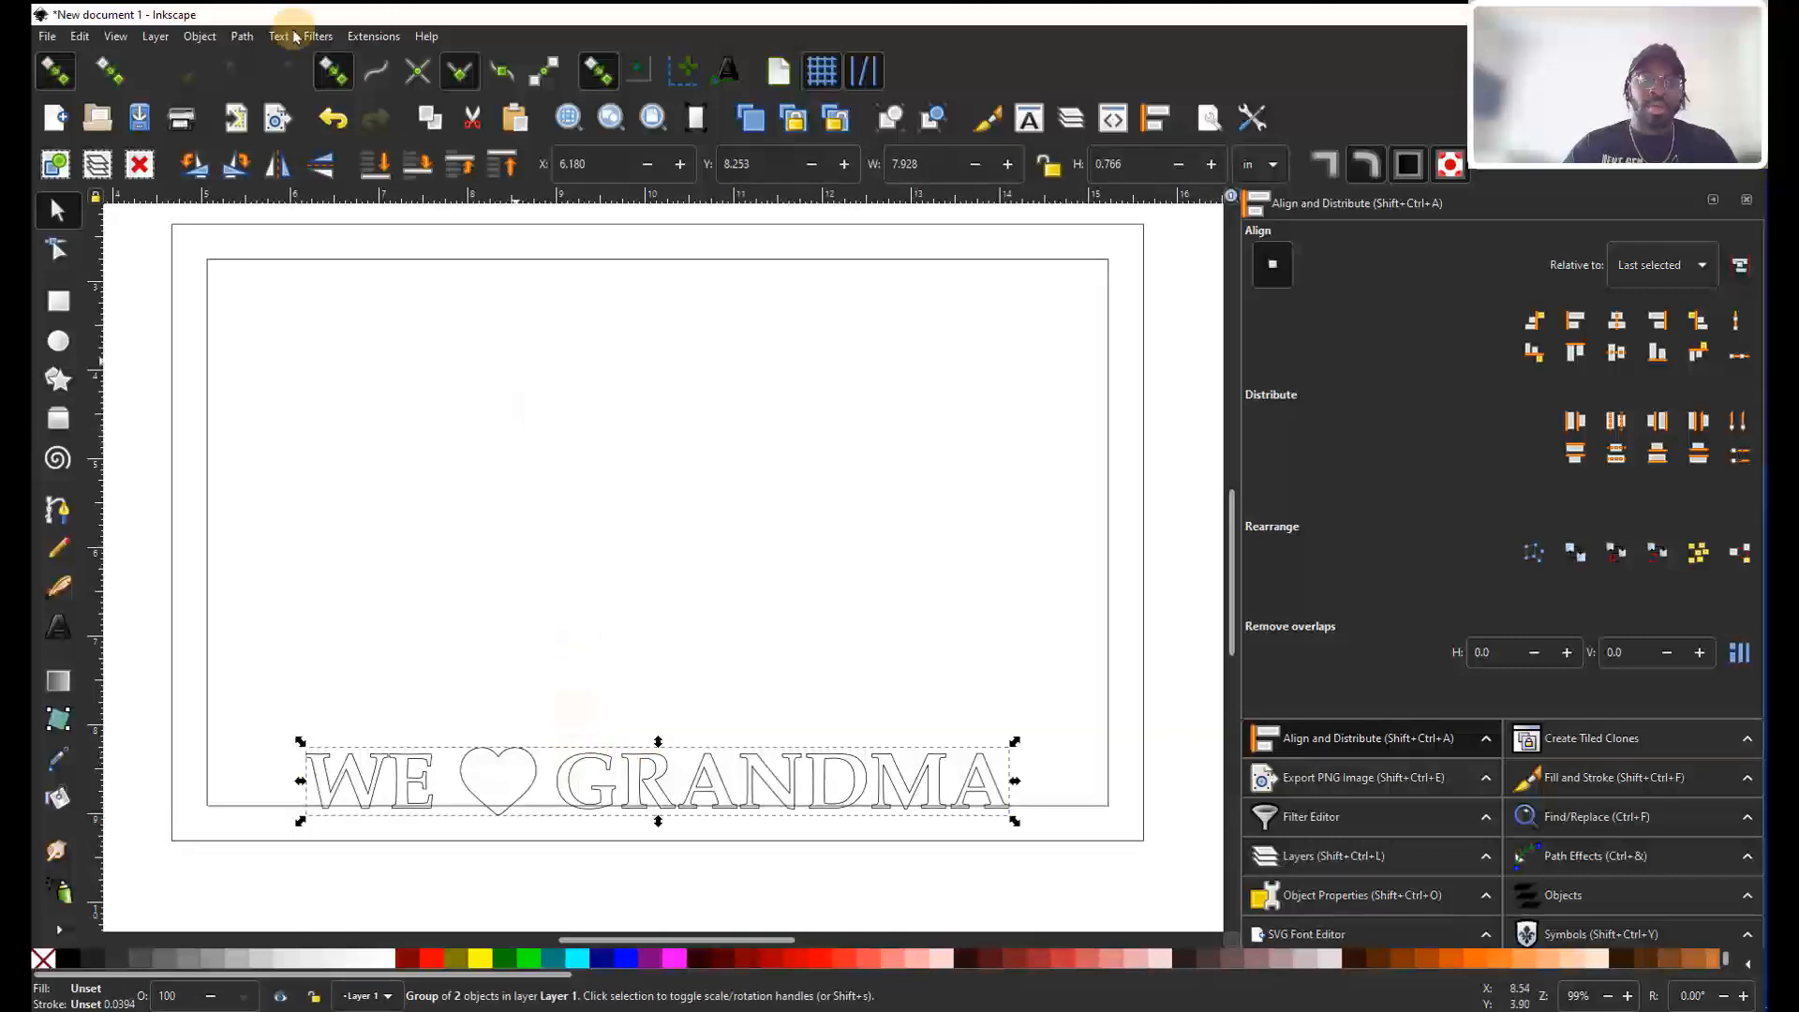
click(199, 35)
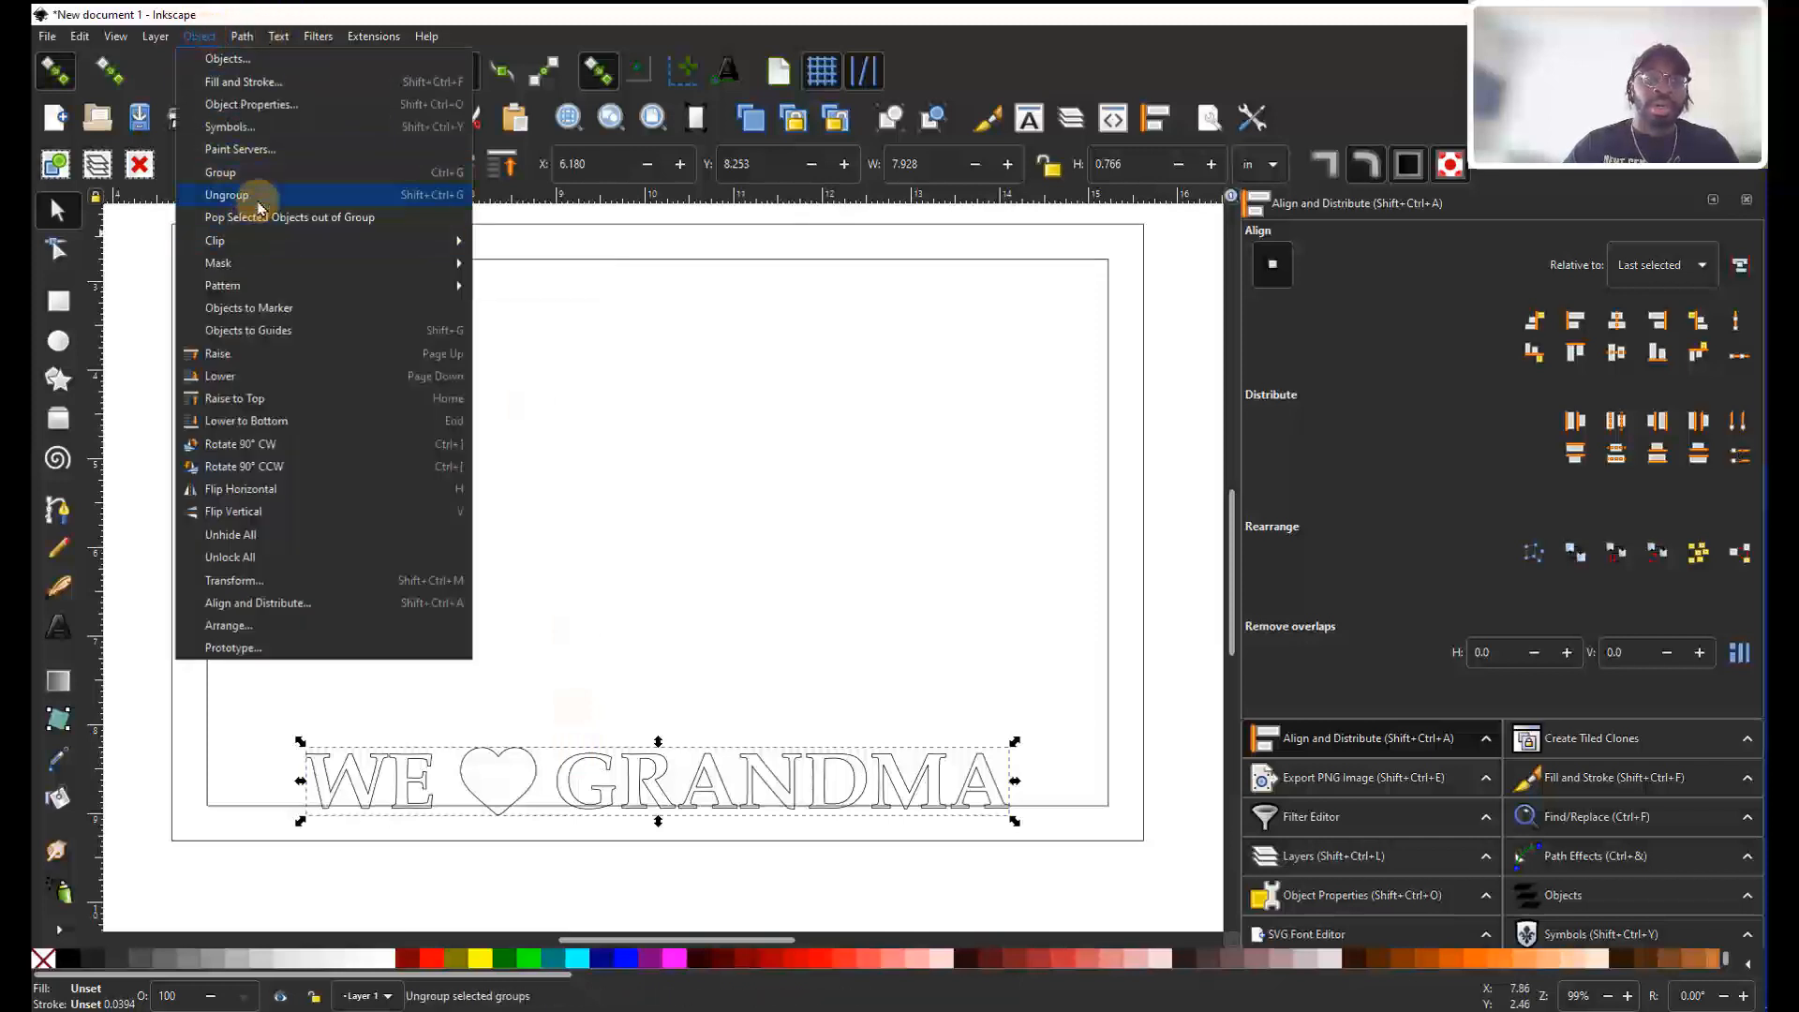
click(427, 195)
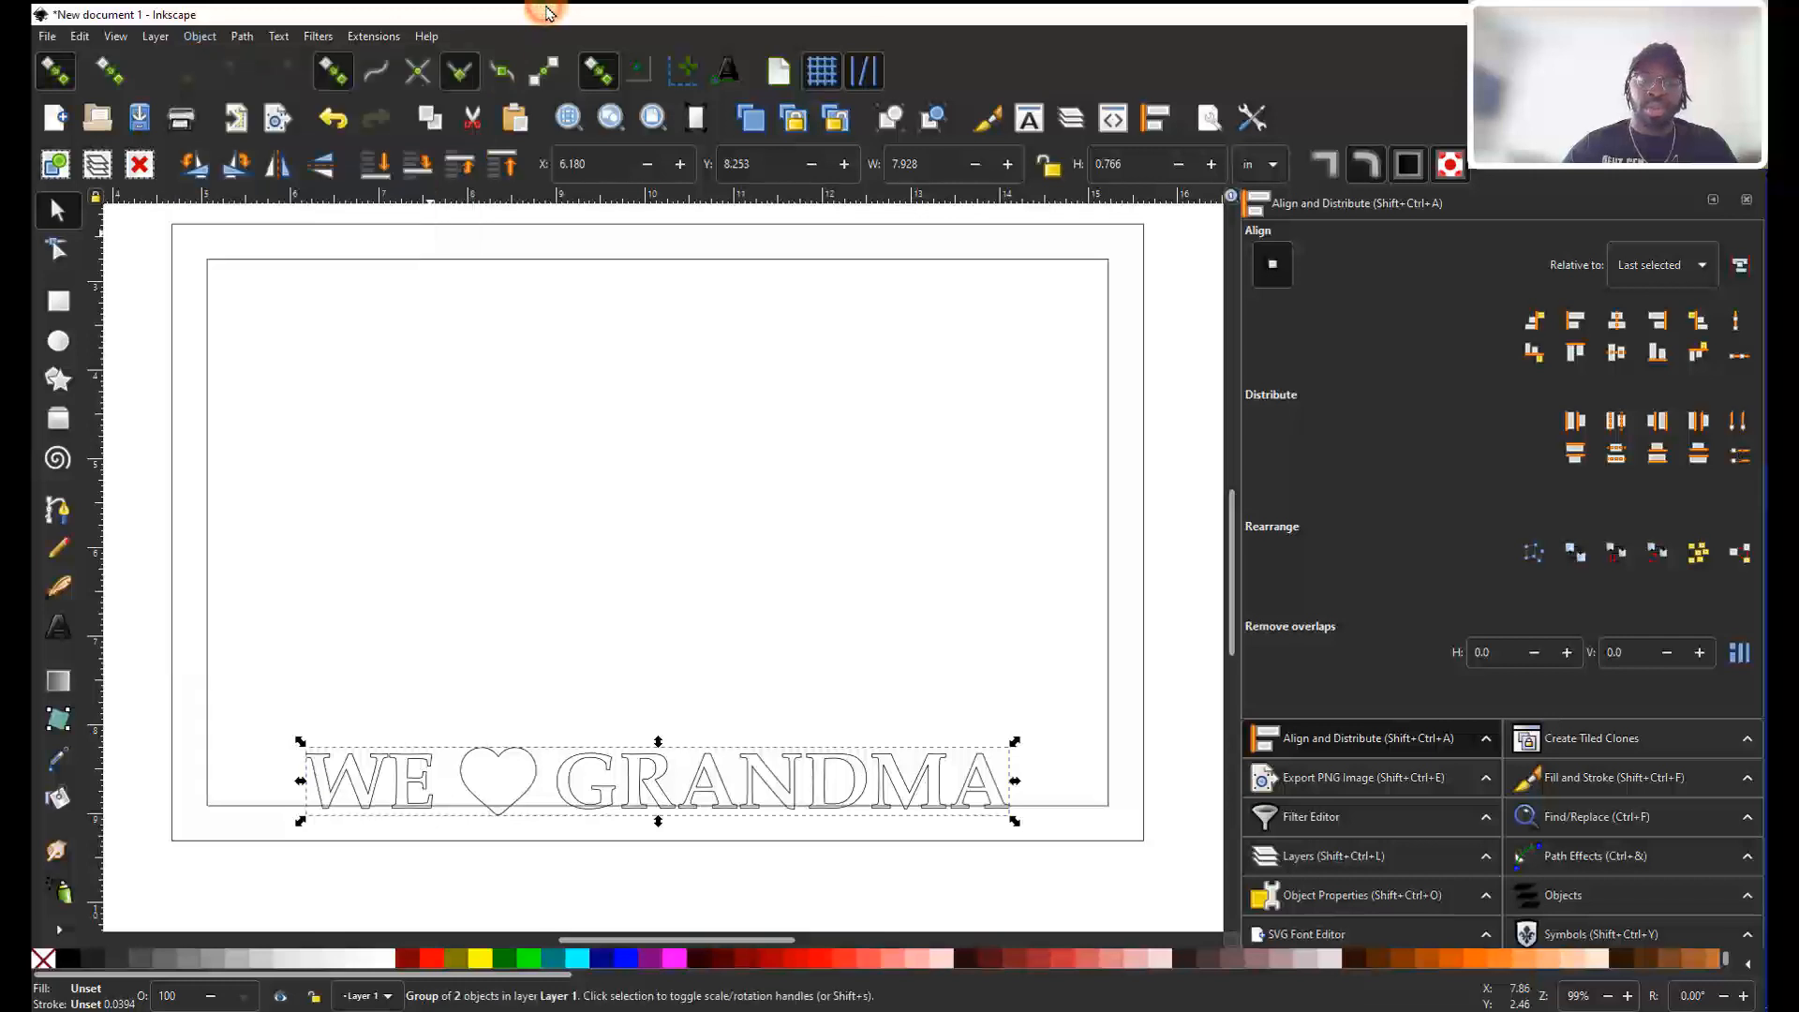
click(627, 736)
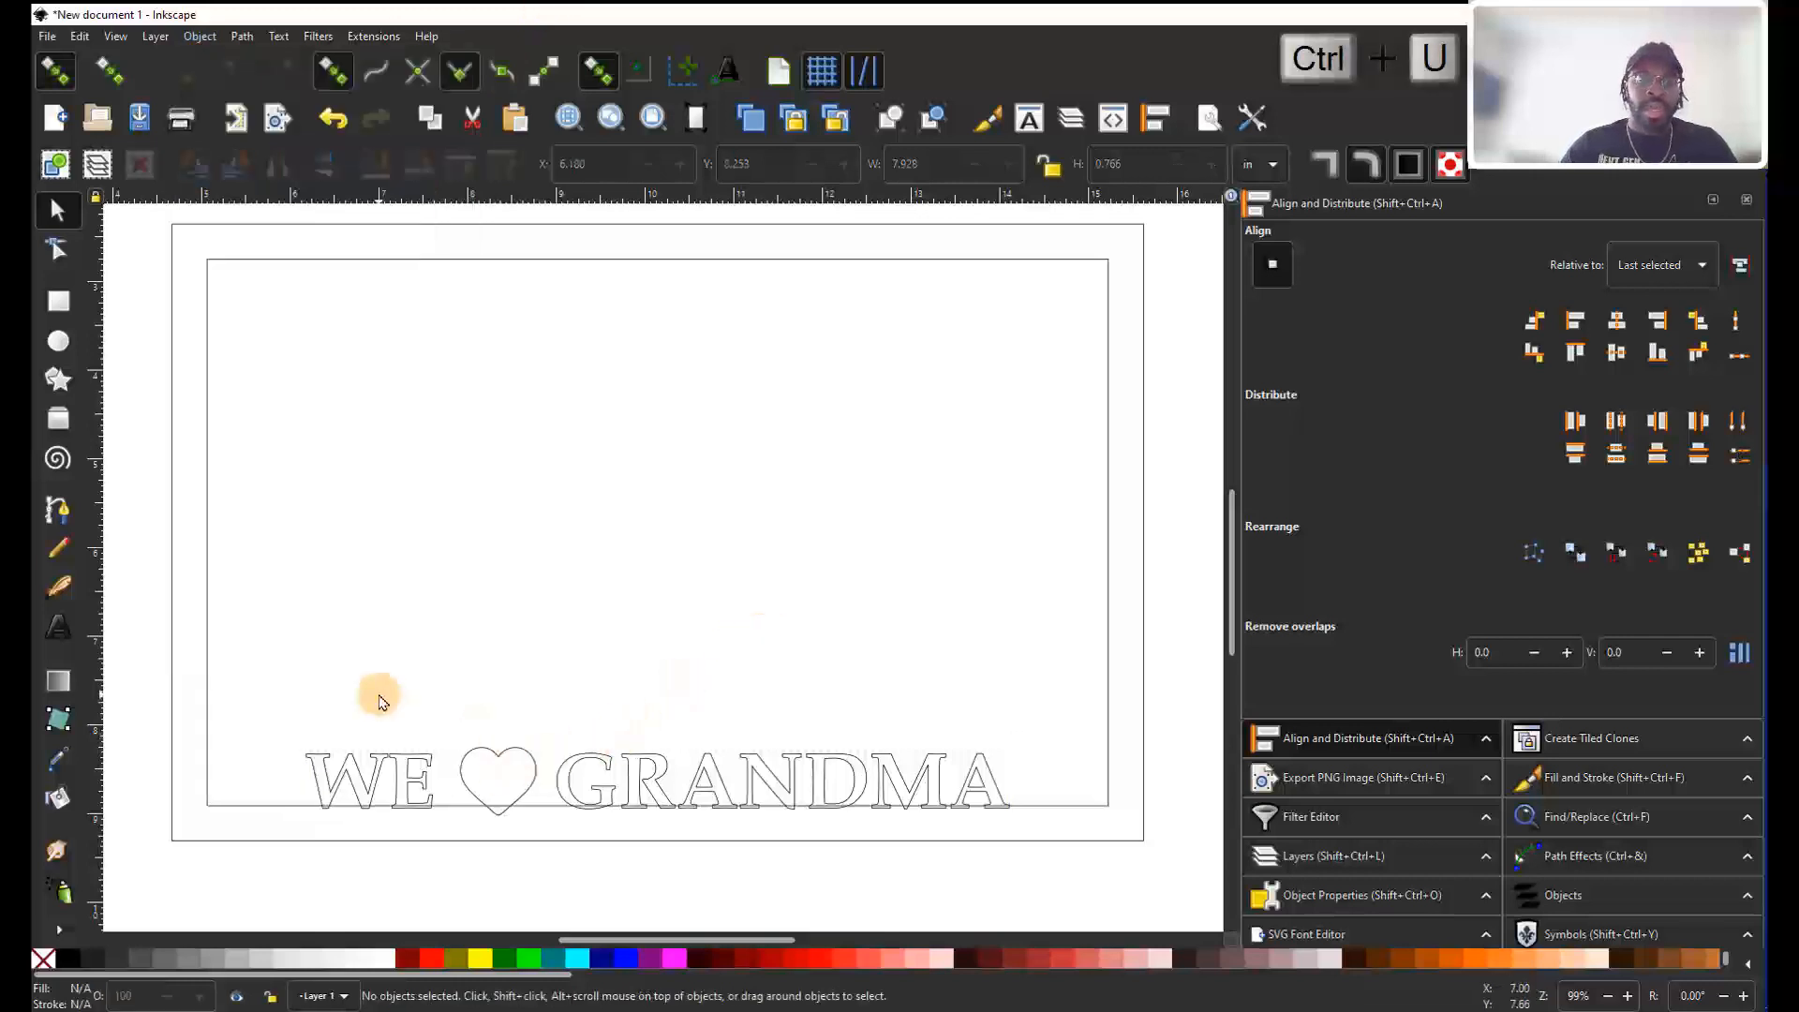
click(469, 756)
click(424, 759)
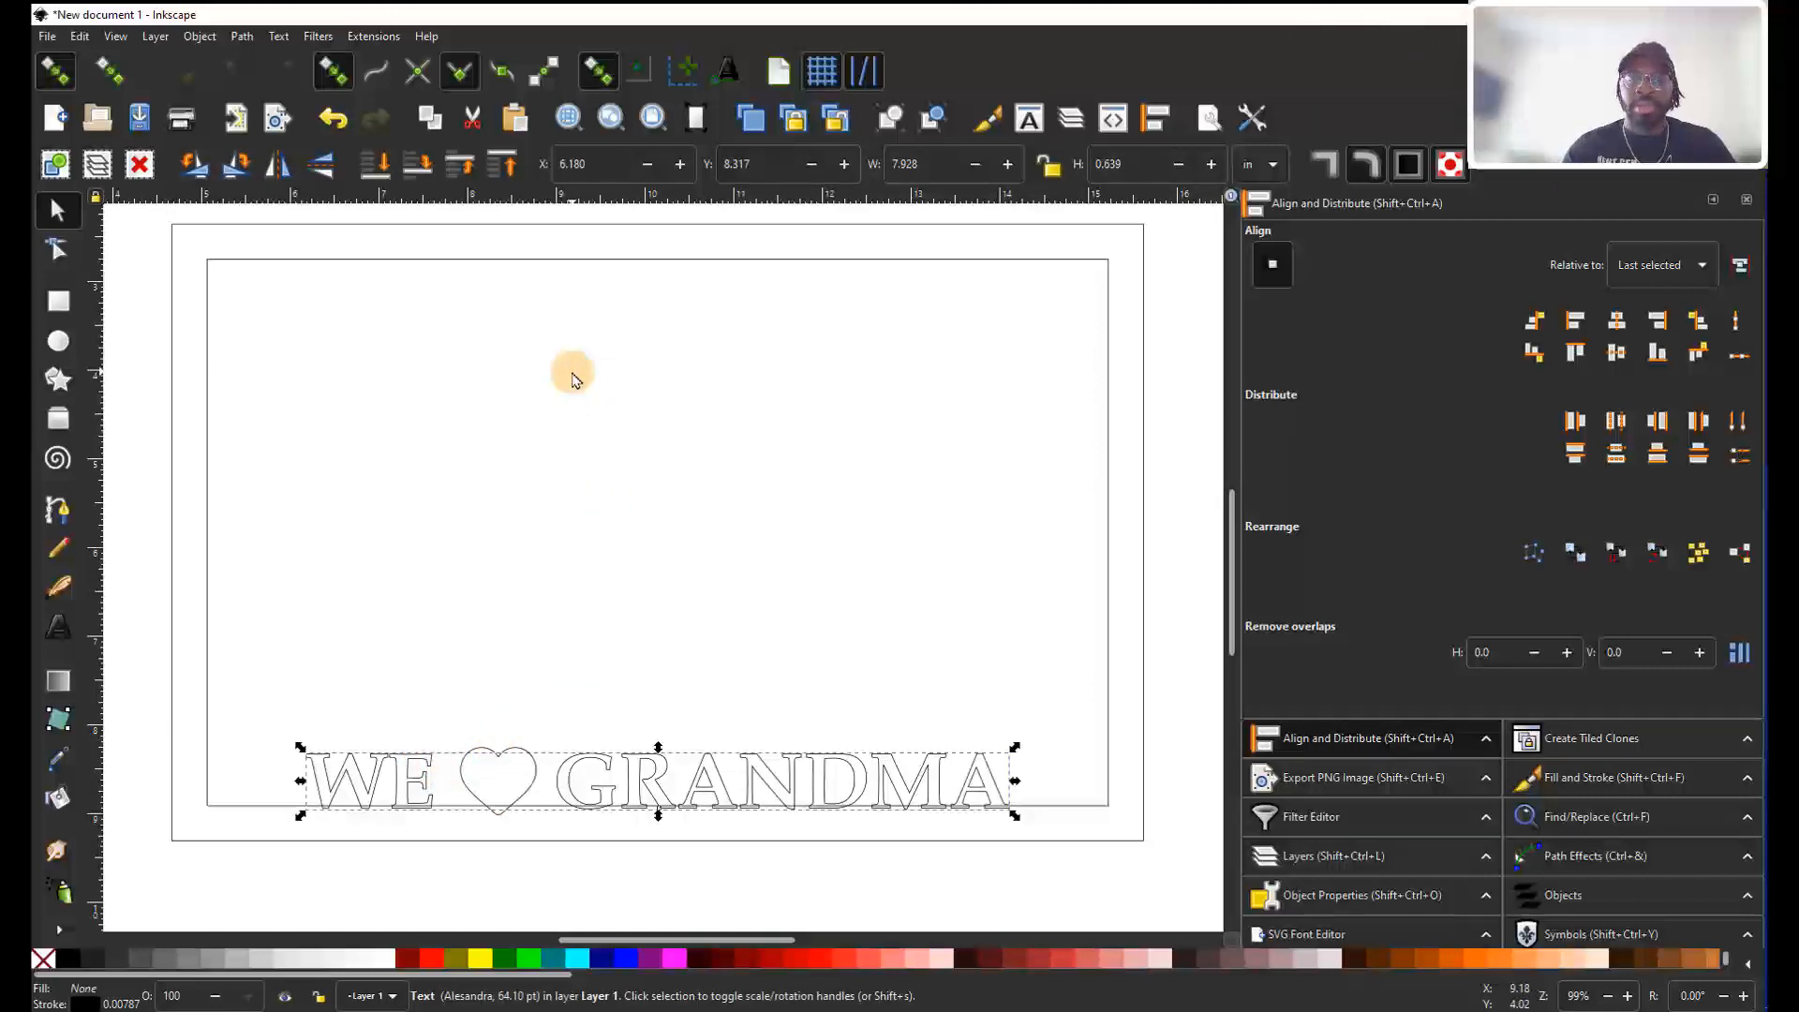
click(803, 504)
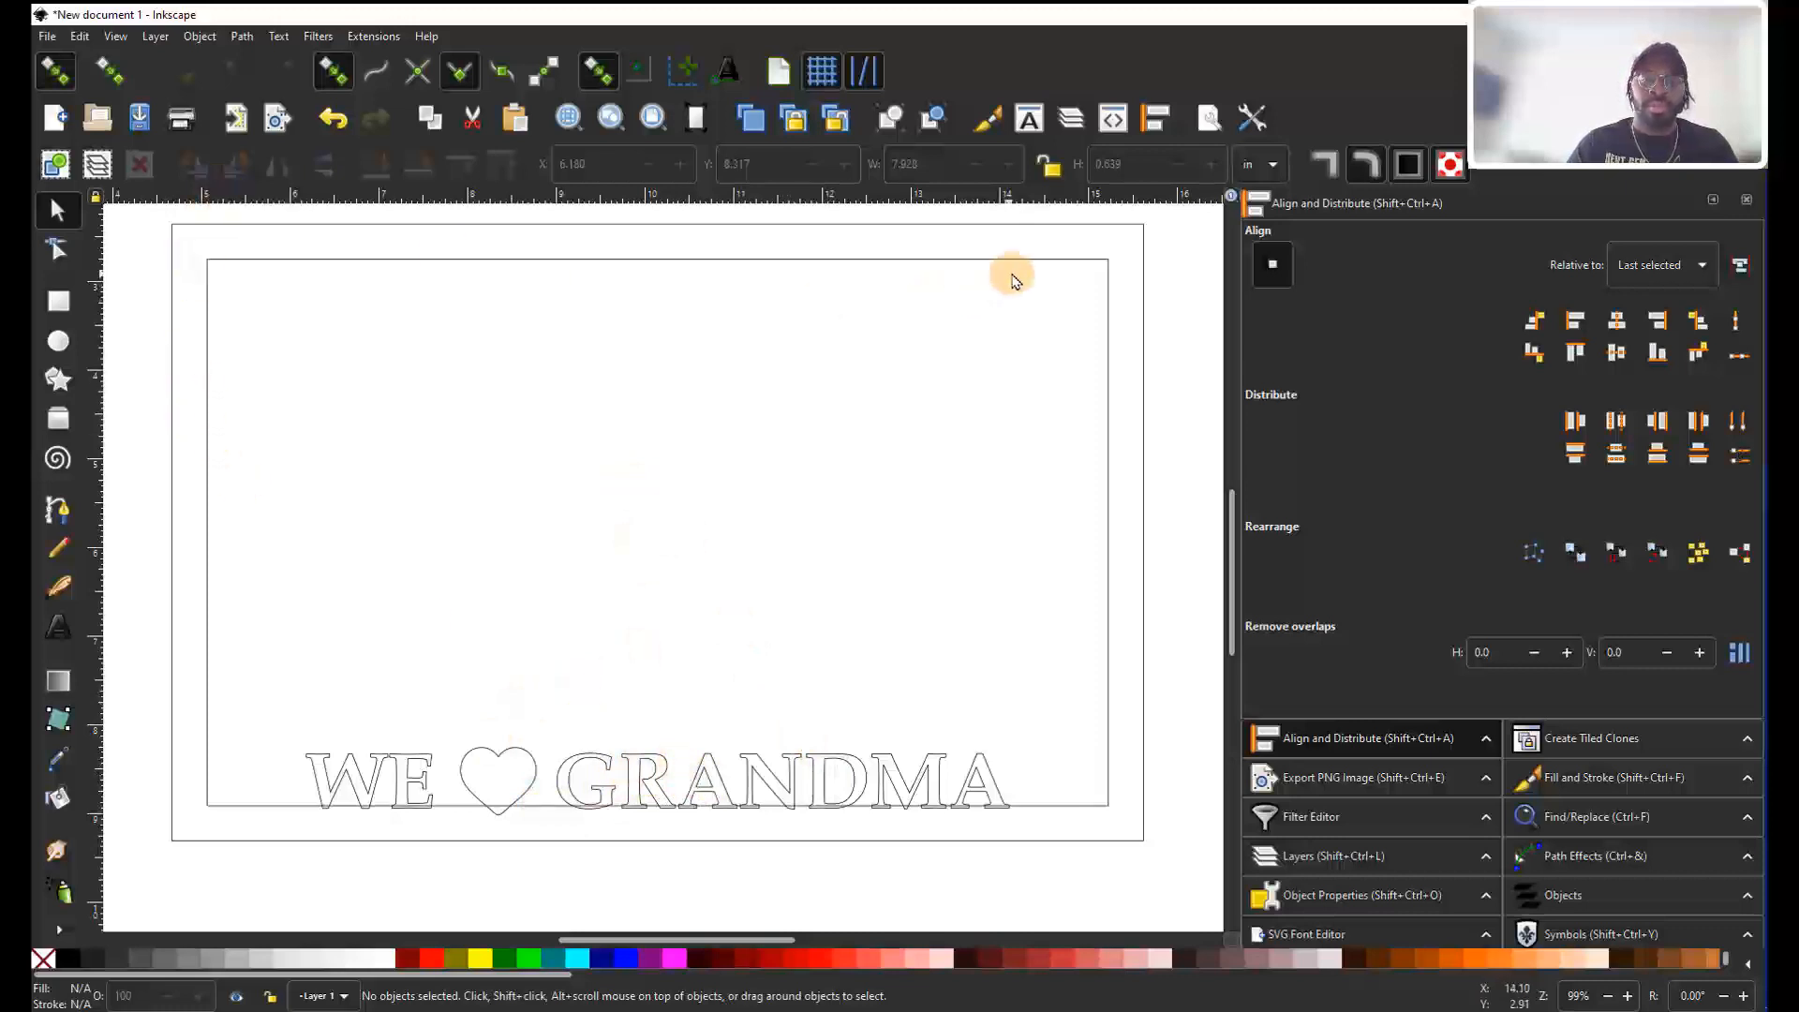
With the text selected, switch the display mode to Outline and cycle the display modes to compare how the text and heart are drawn.
click(607, 764)
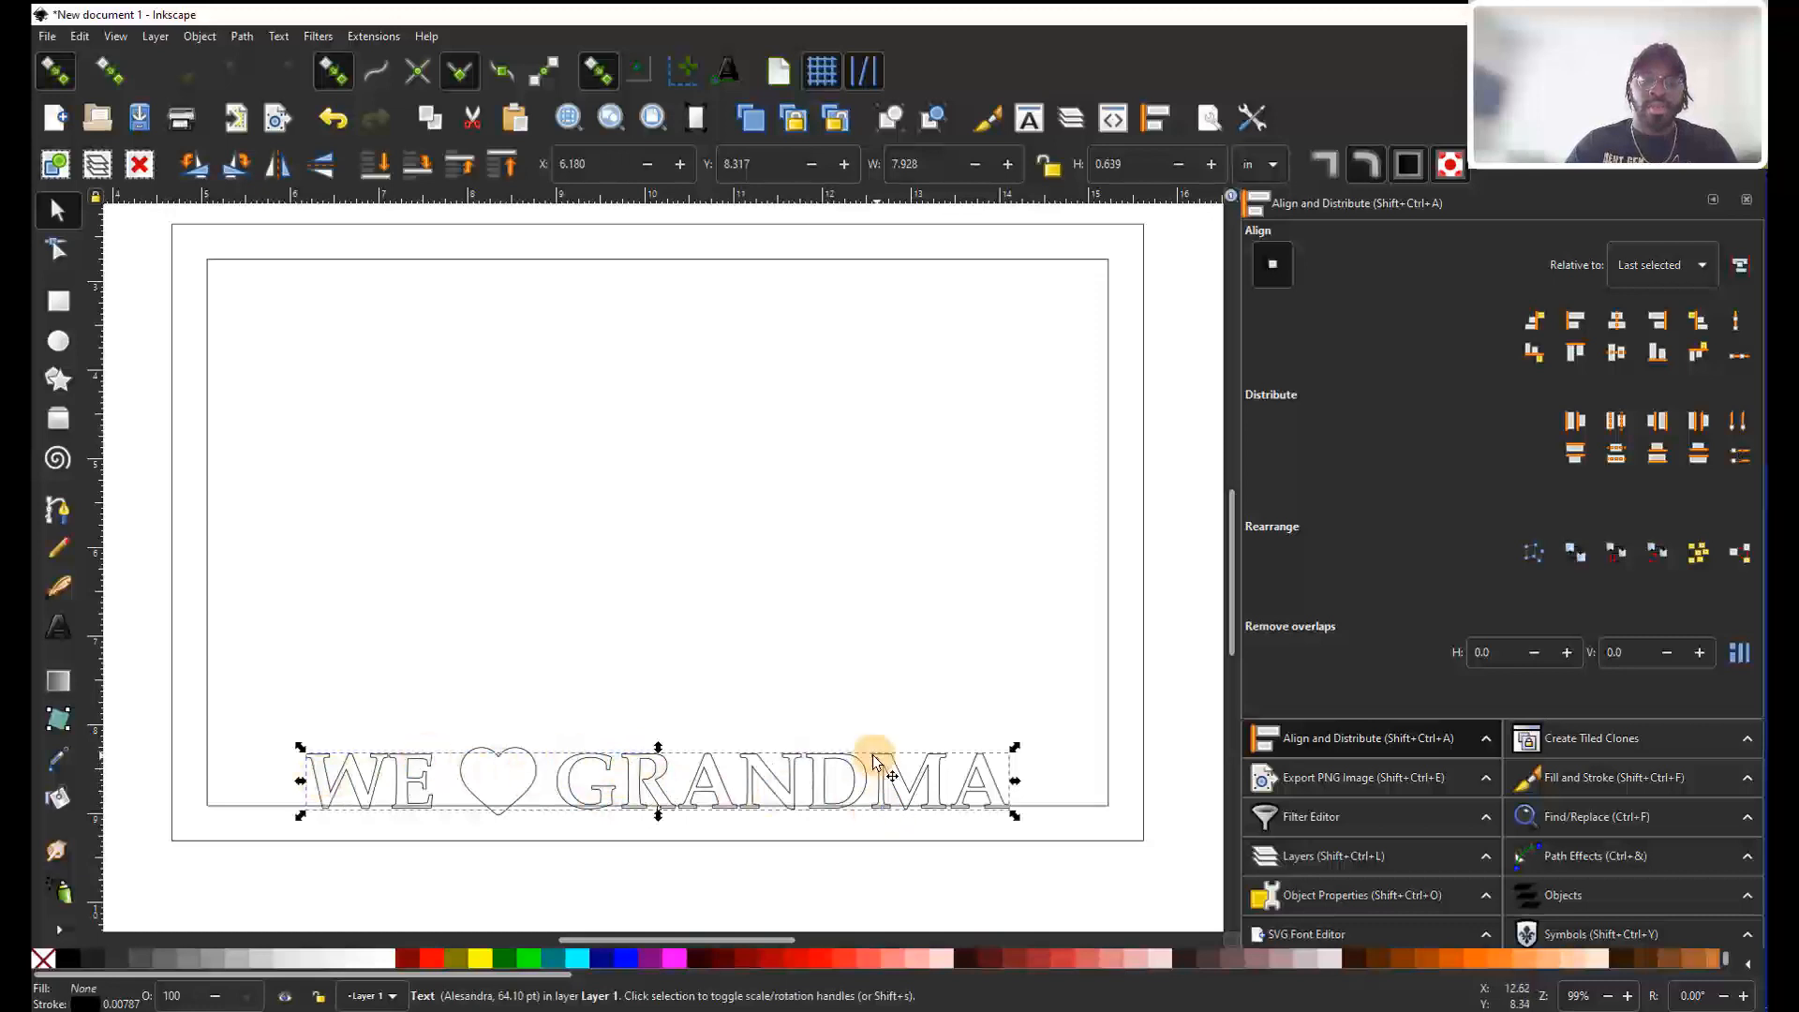
click(240, 37)
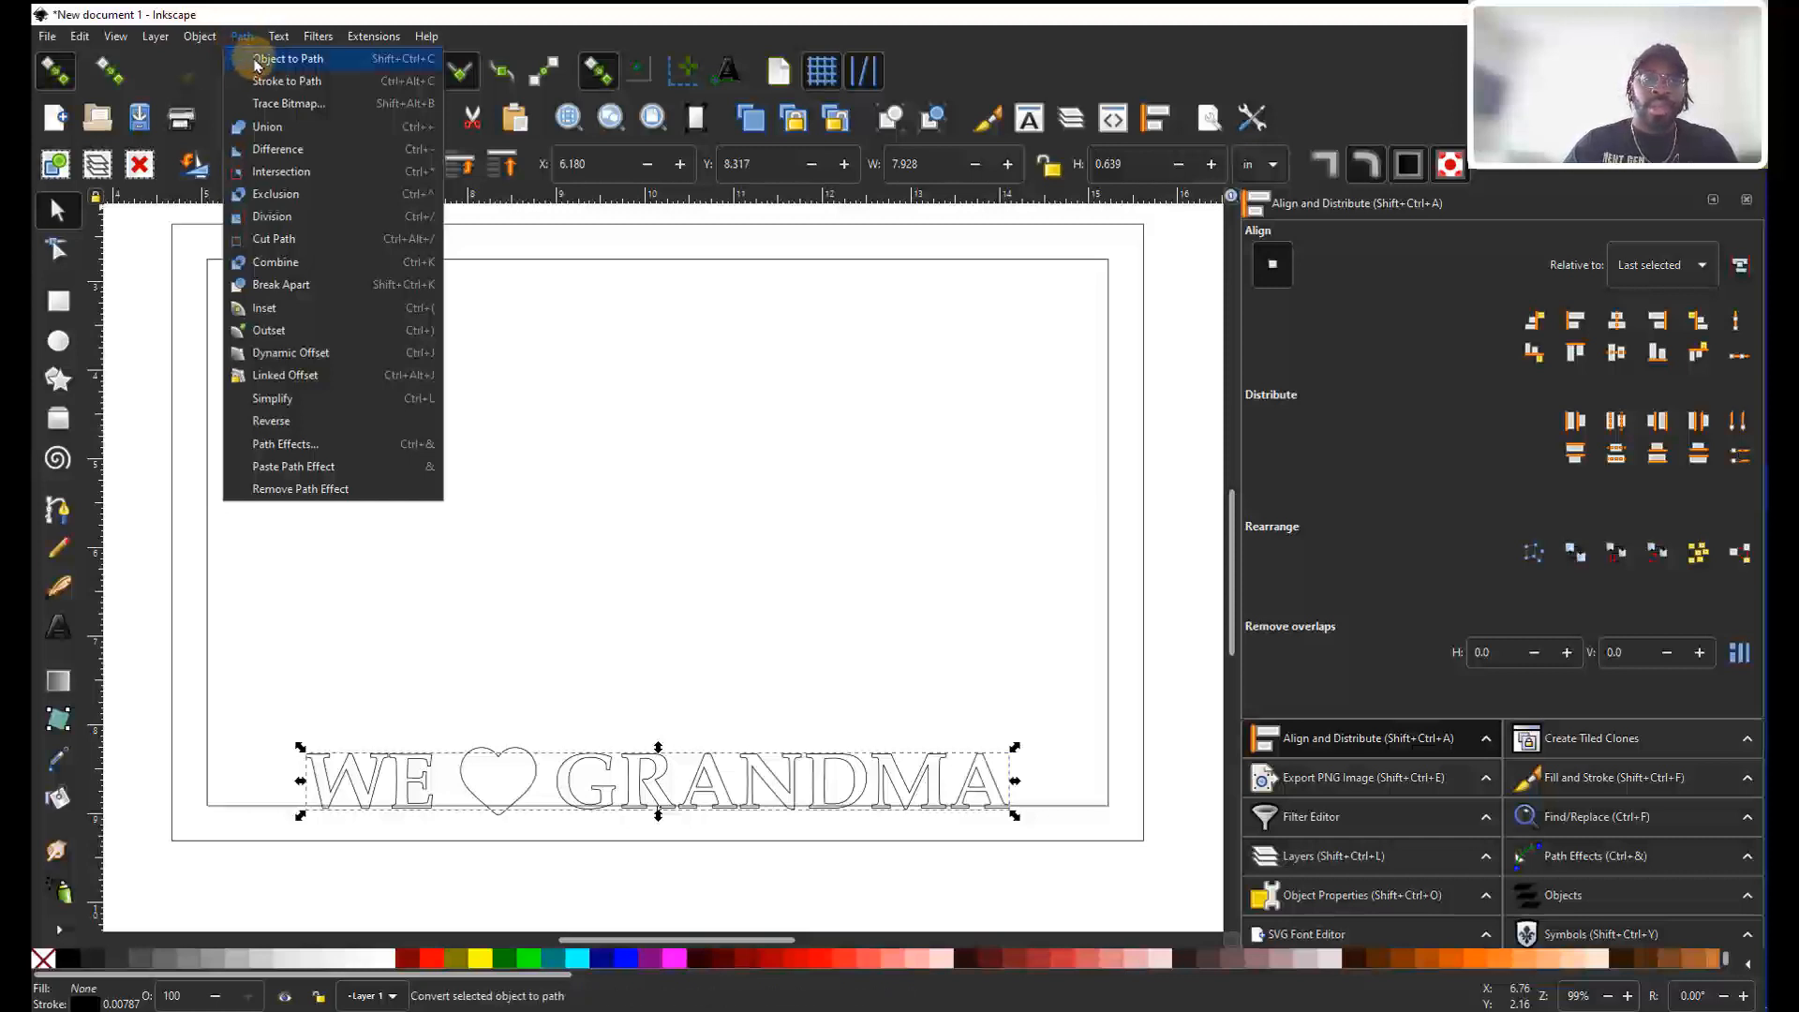
click(403, 12)
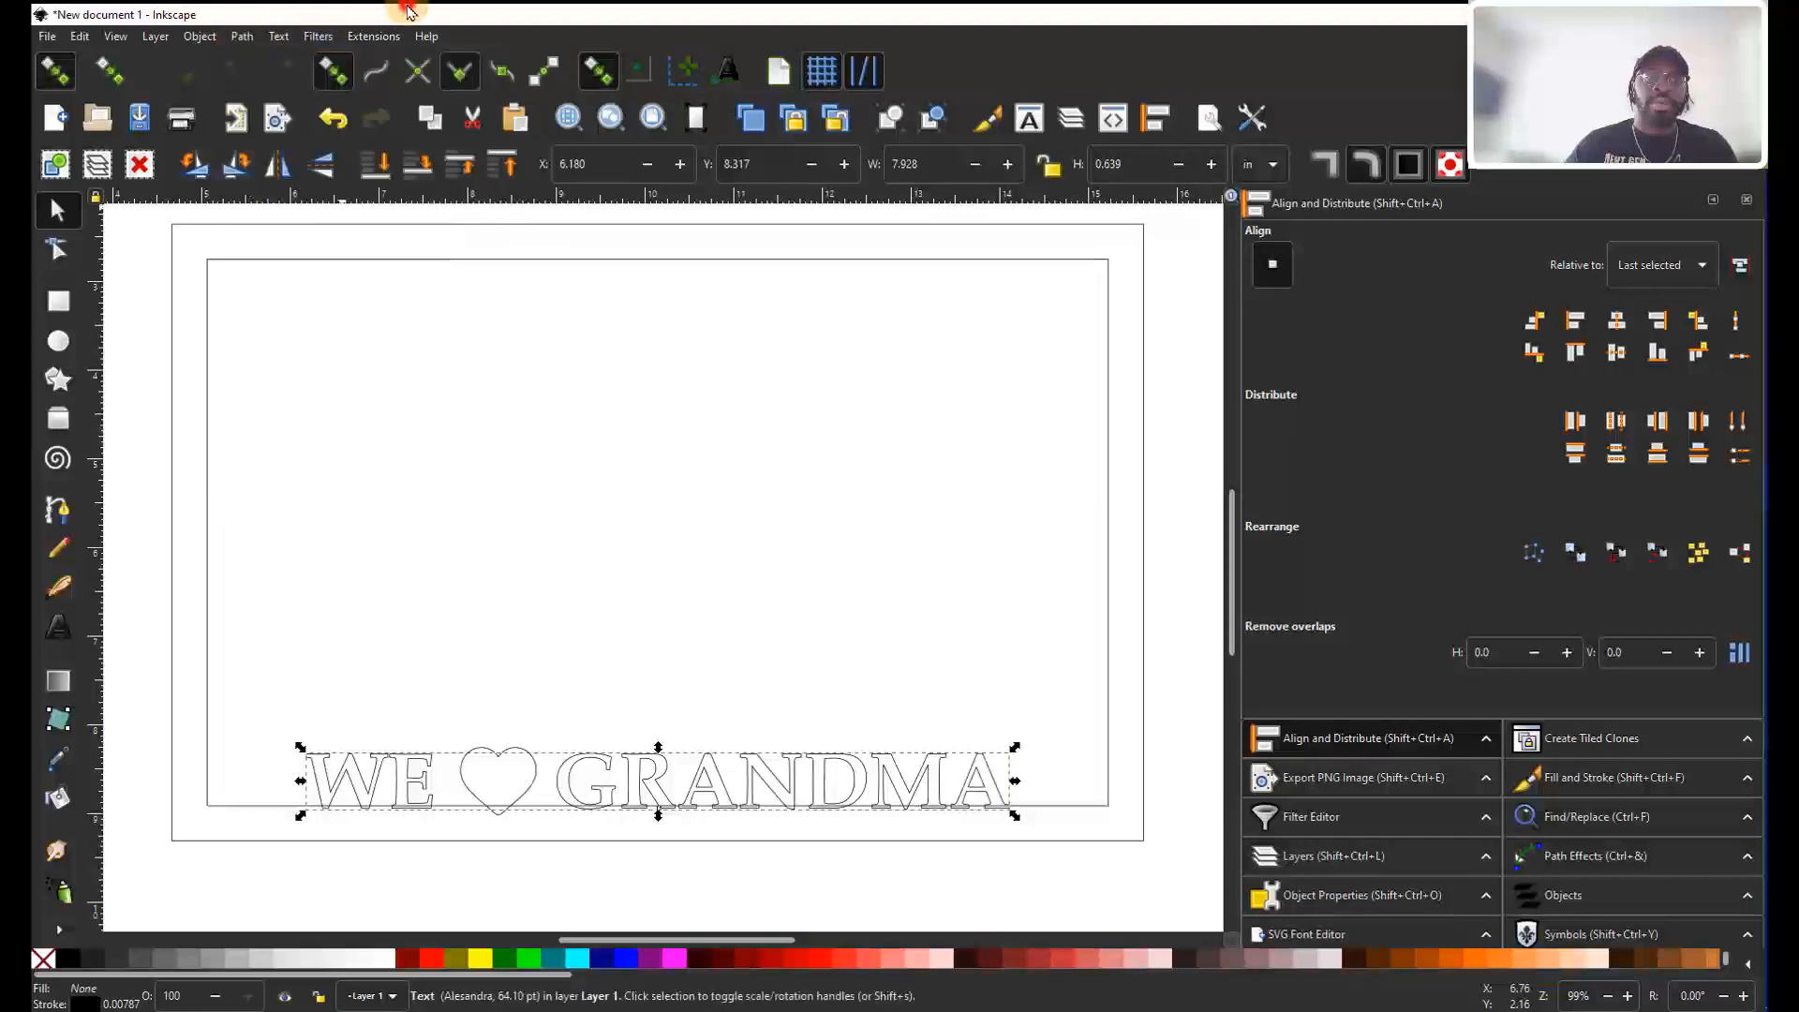
click(117, 37)
mouse_move(139, 83)
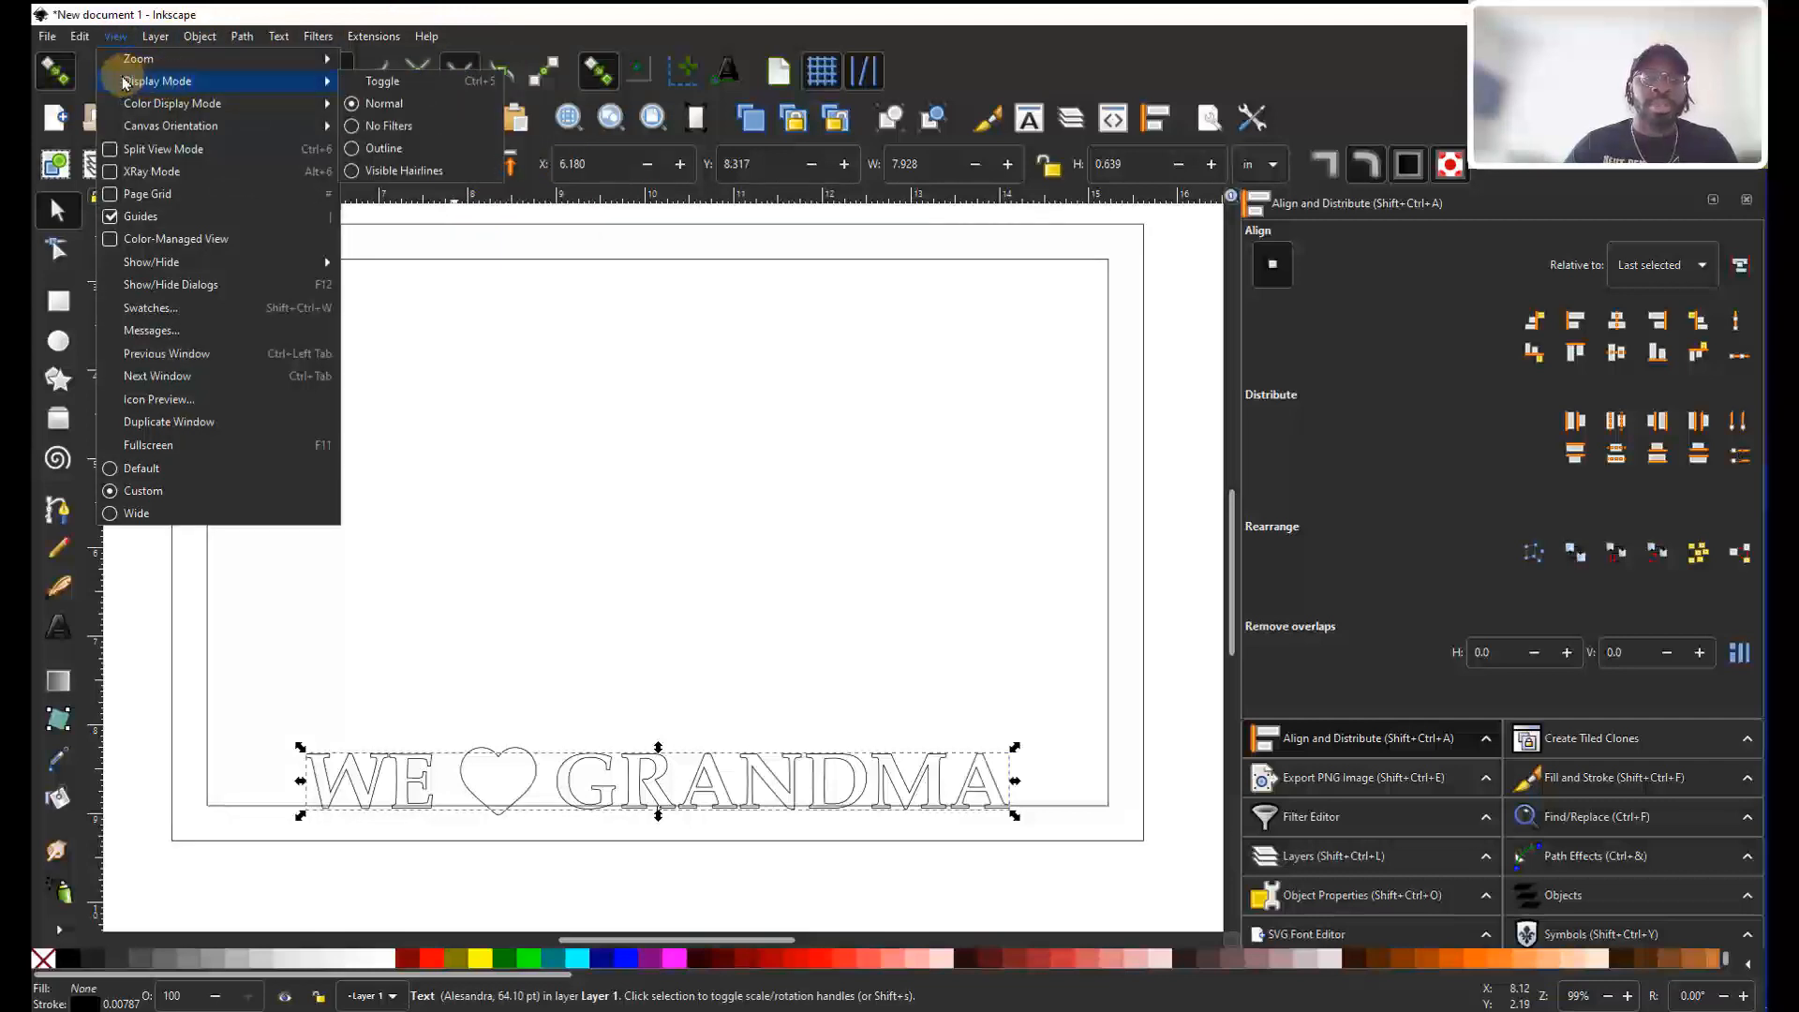
click(362, 150)
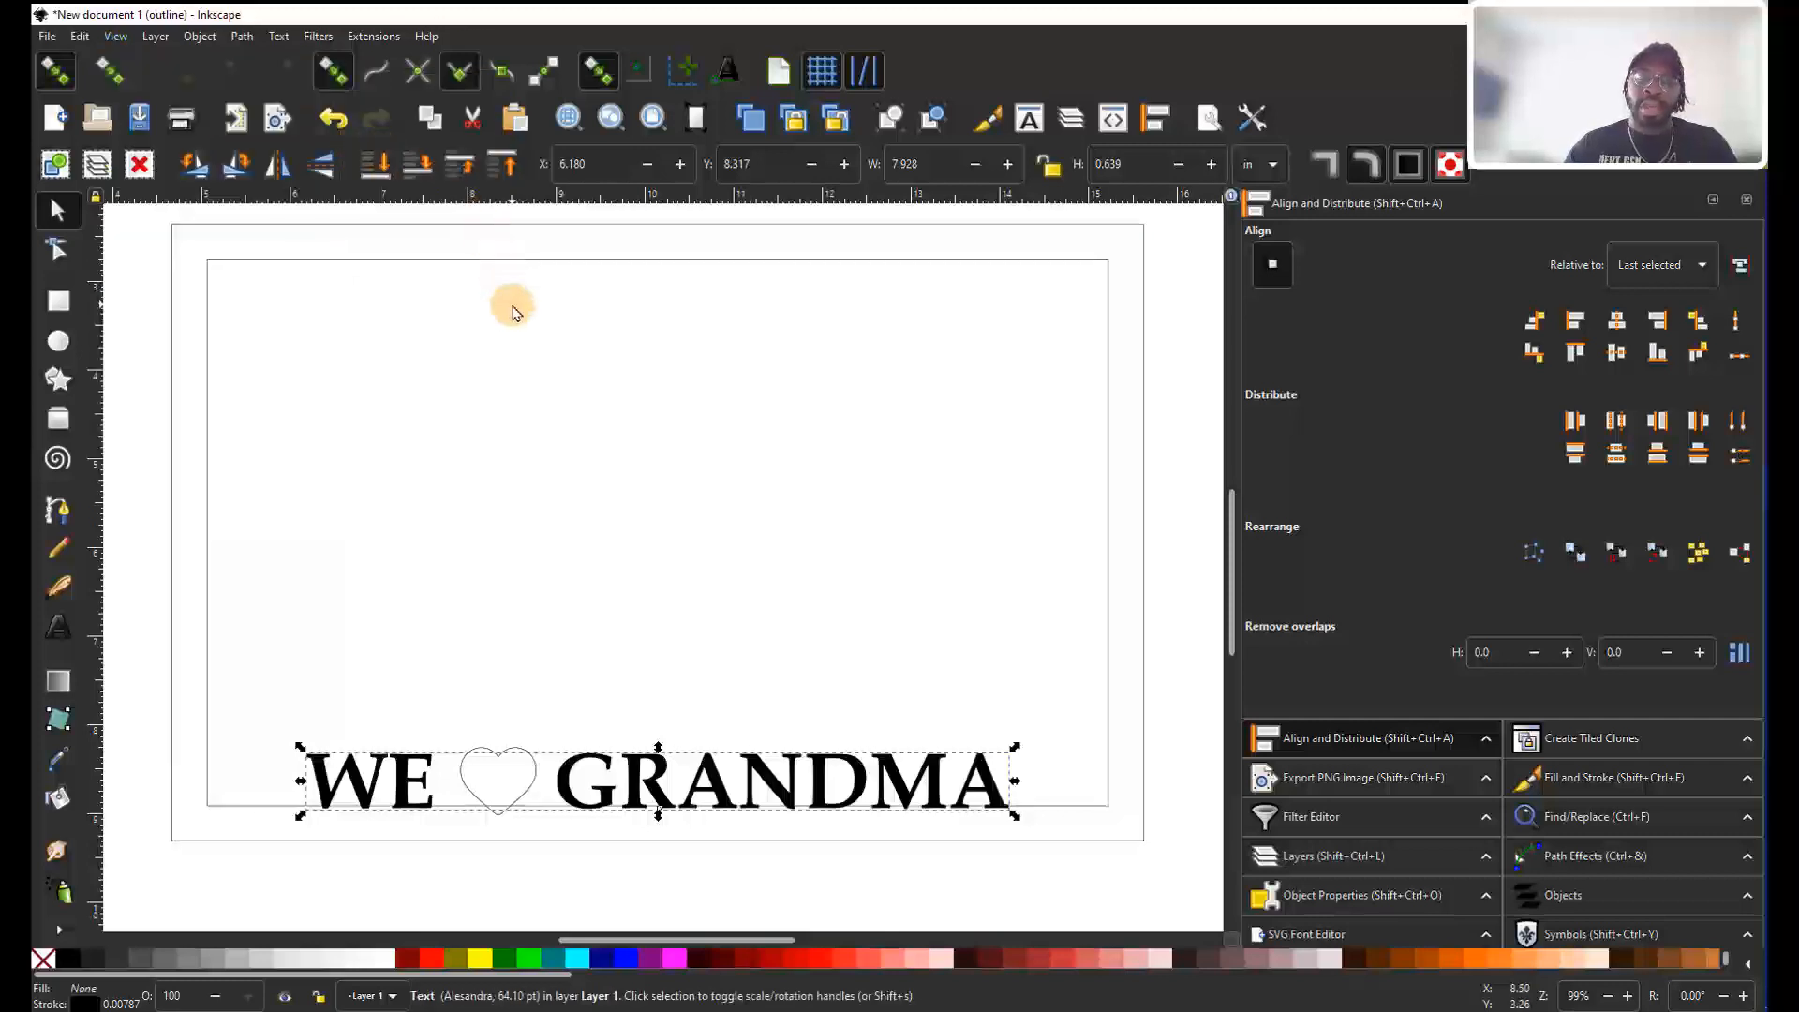
key(ctrl+5)
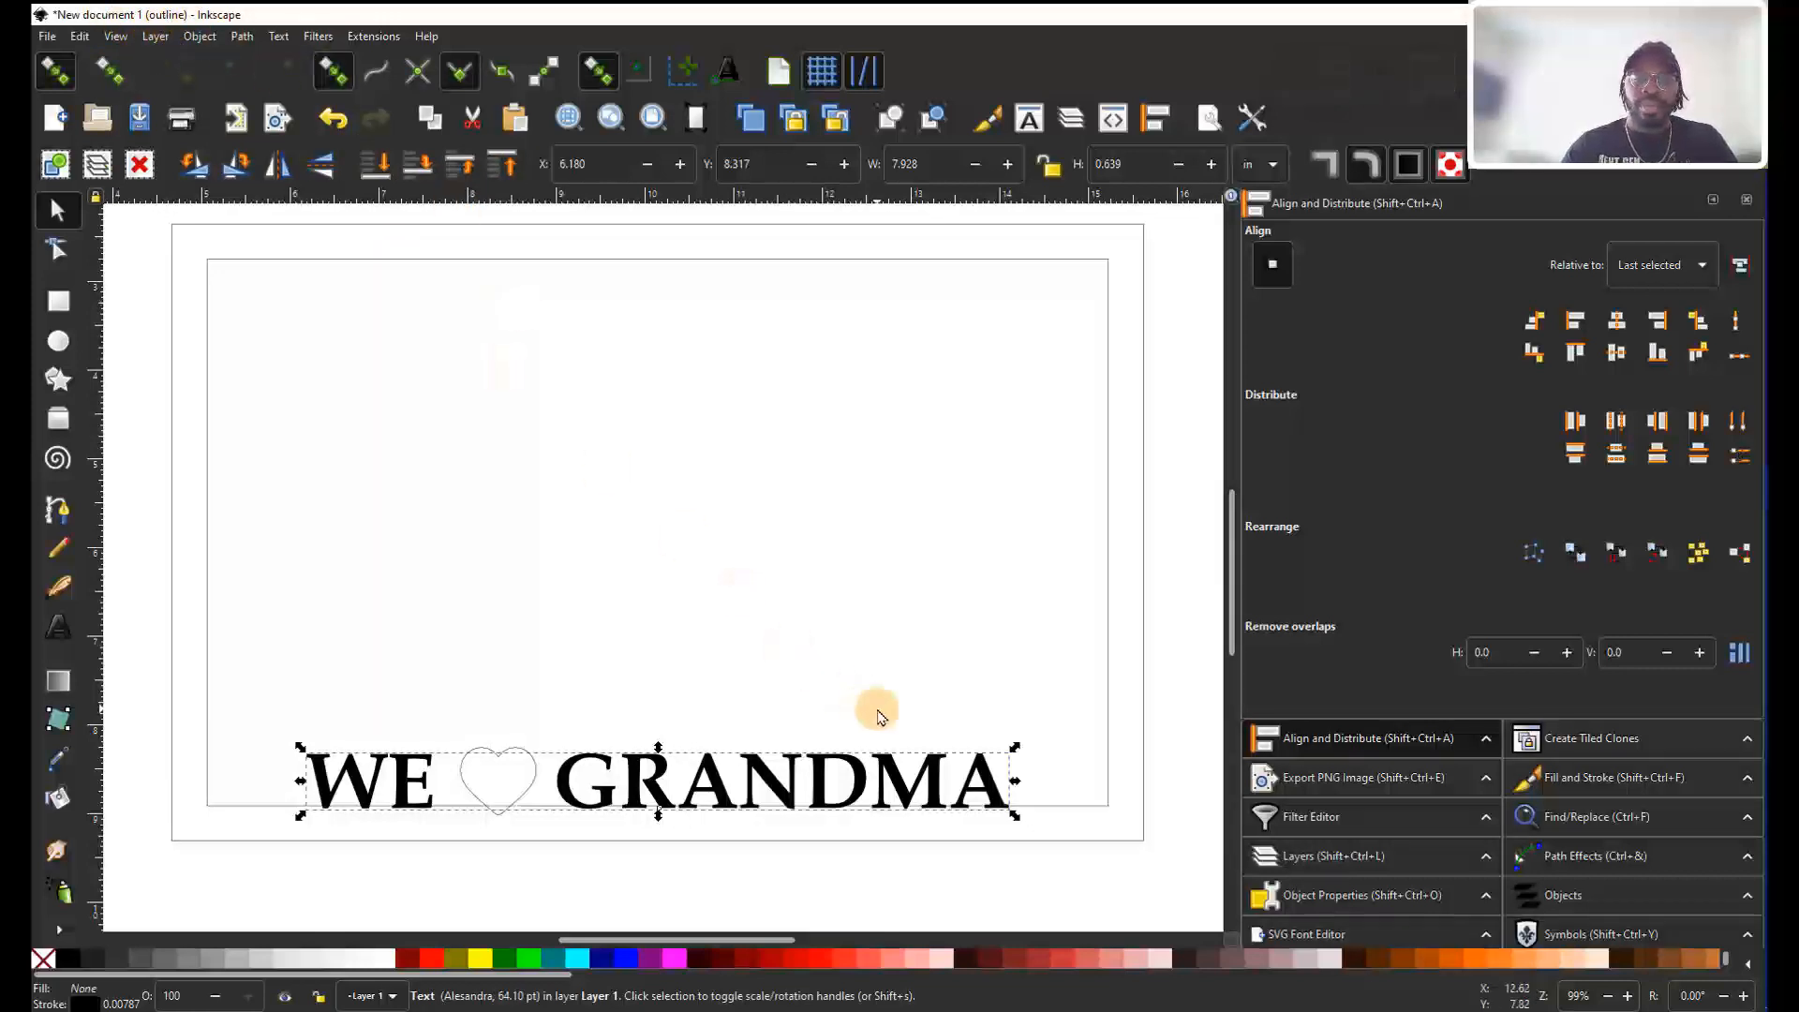
key(ctrl)
key(ctrl+5)
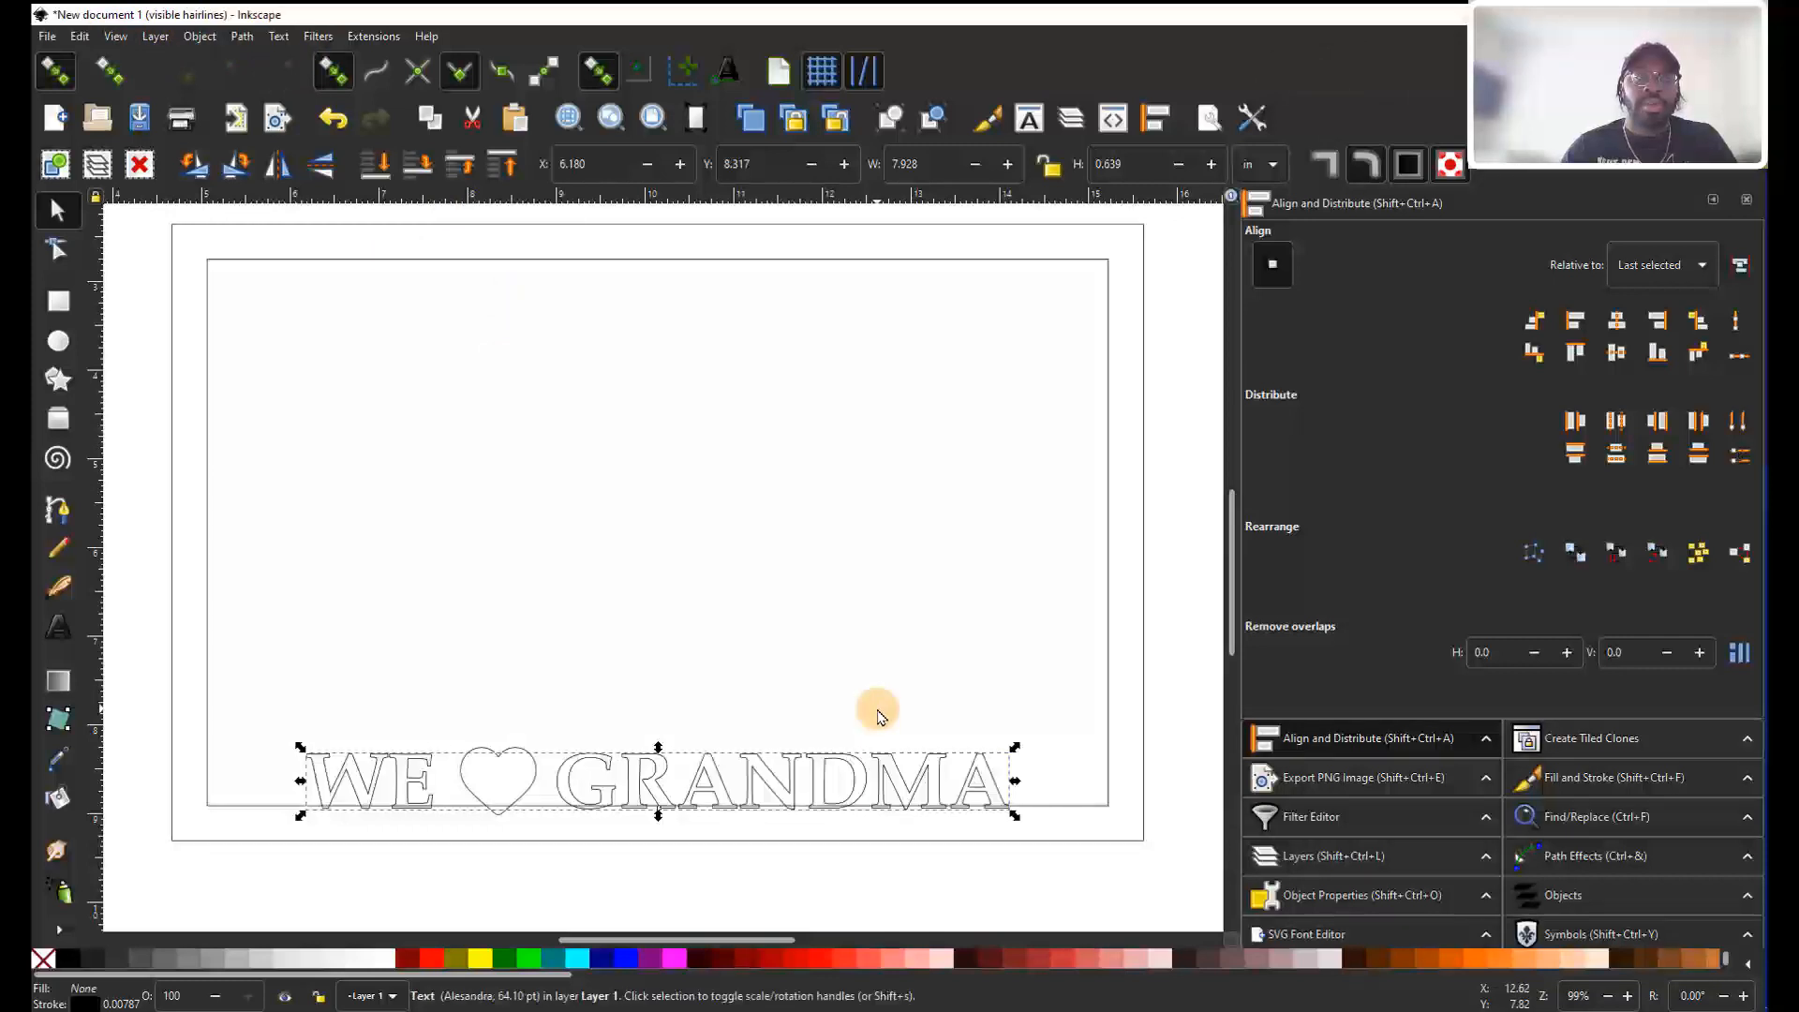
key(ctrl+5)
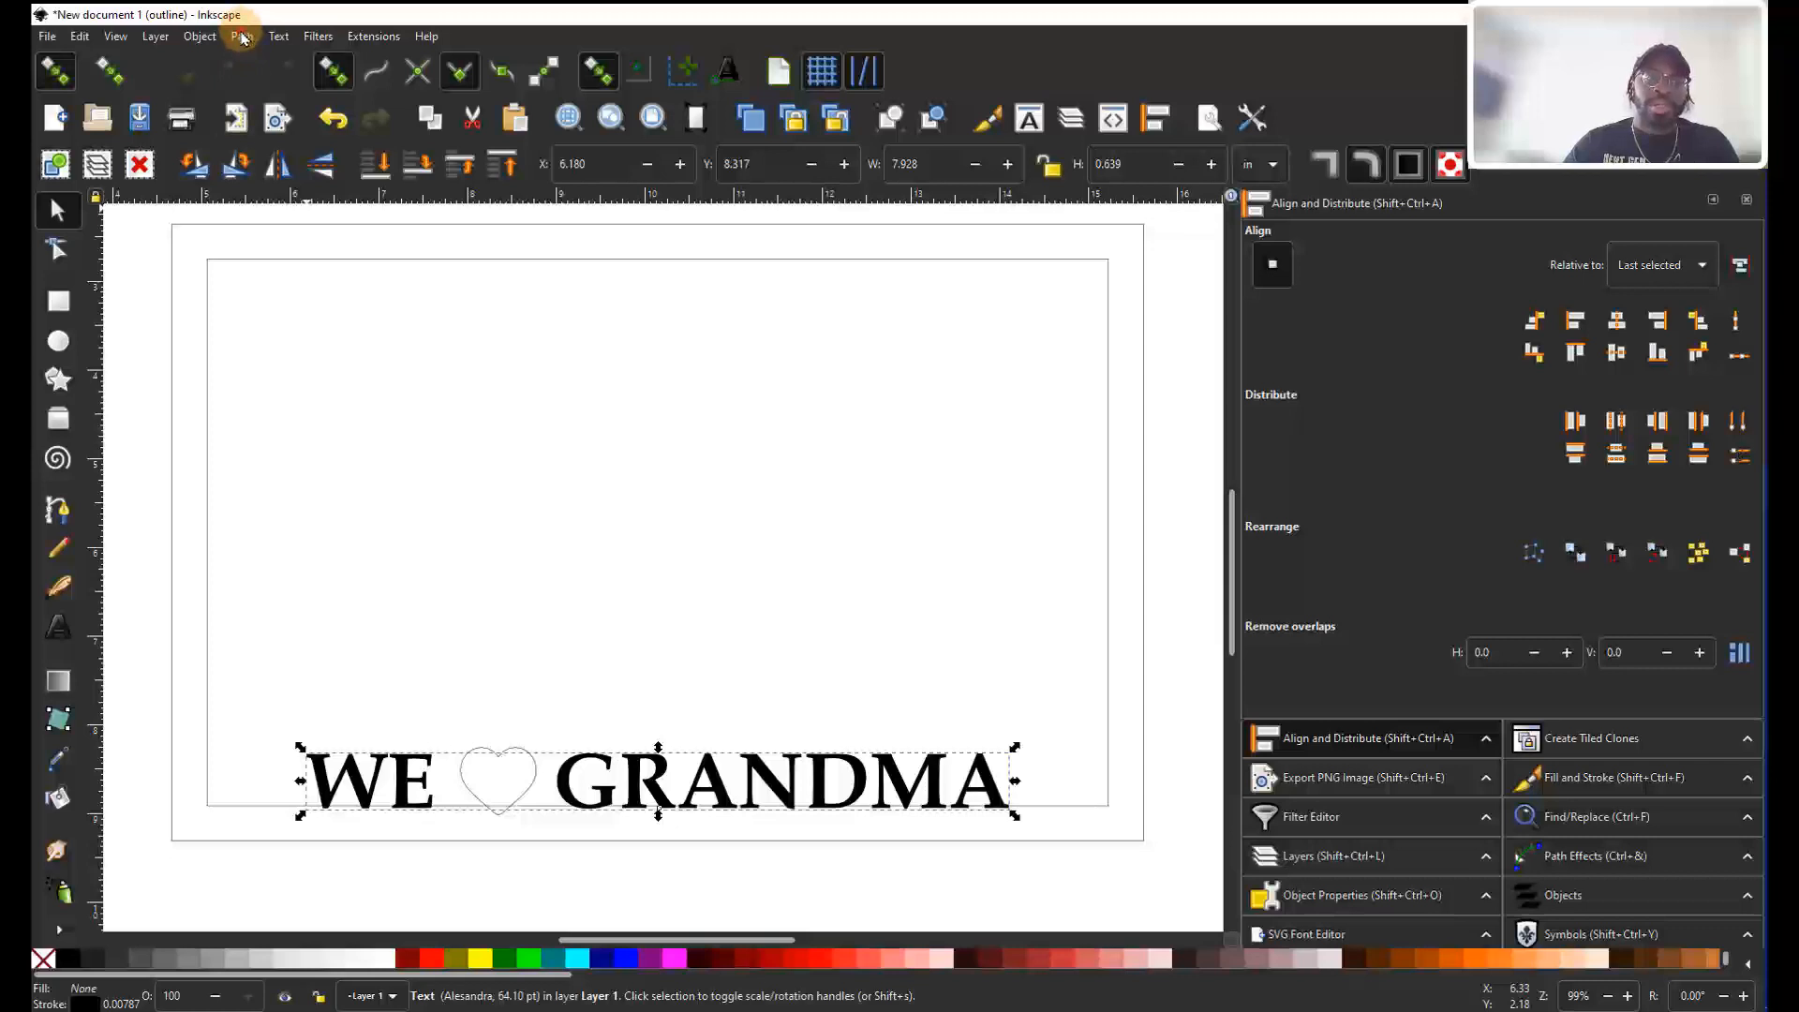
Convert the WE GRANDMA text to paths, return the display mode to Normal and deselect.
click(242, 36)
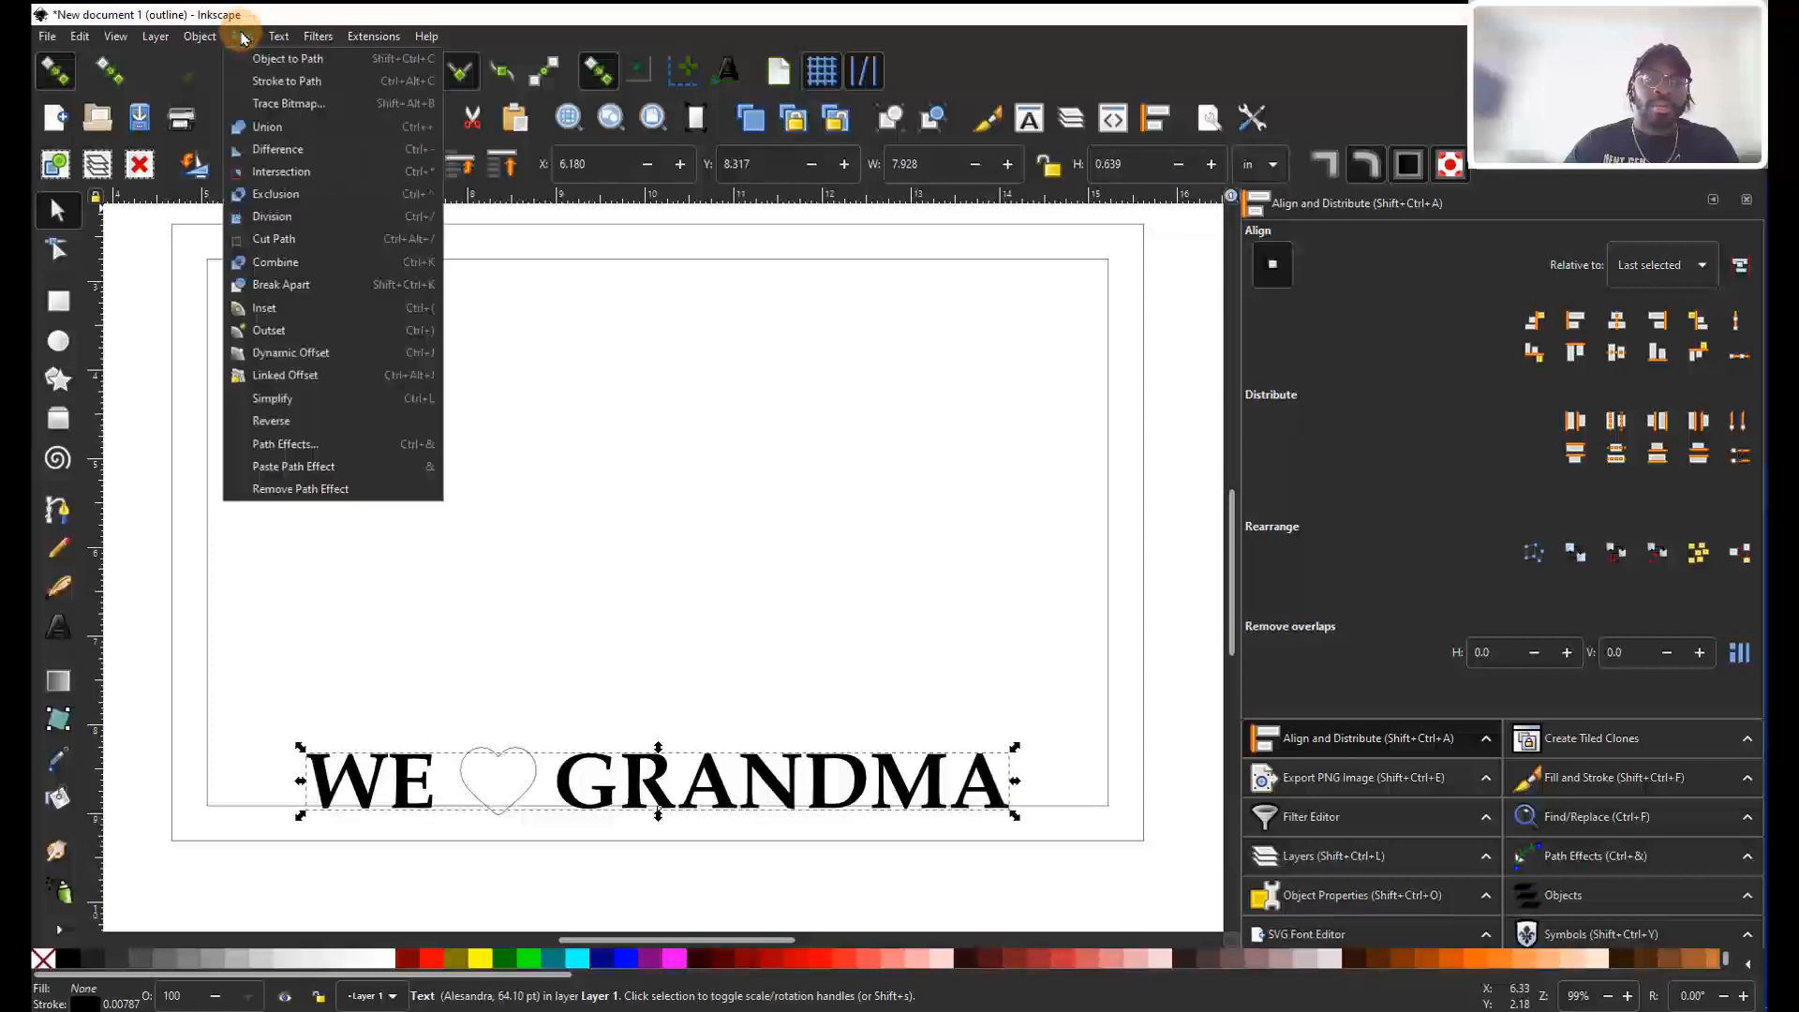
click(278, 61)
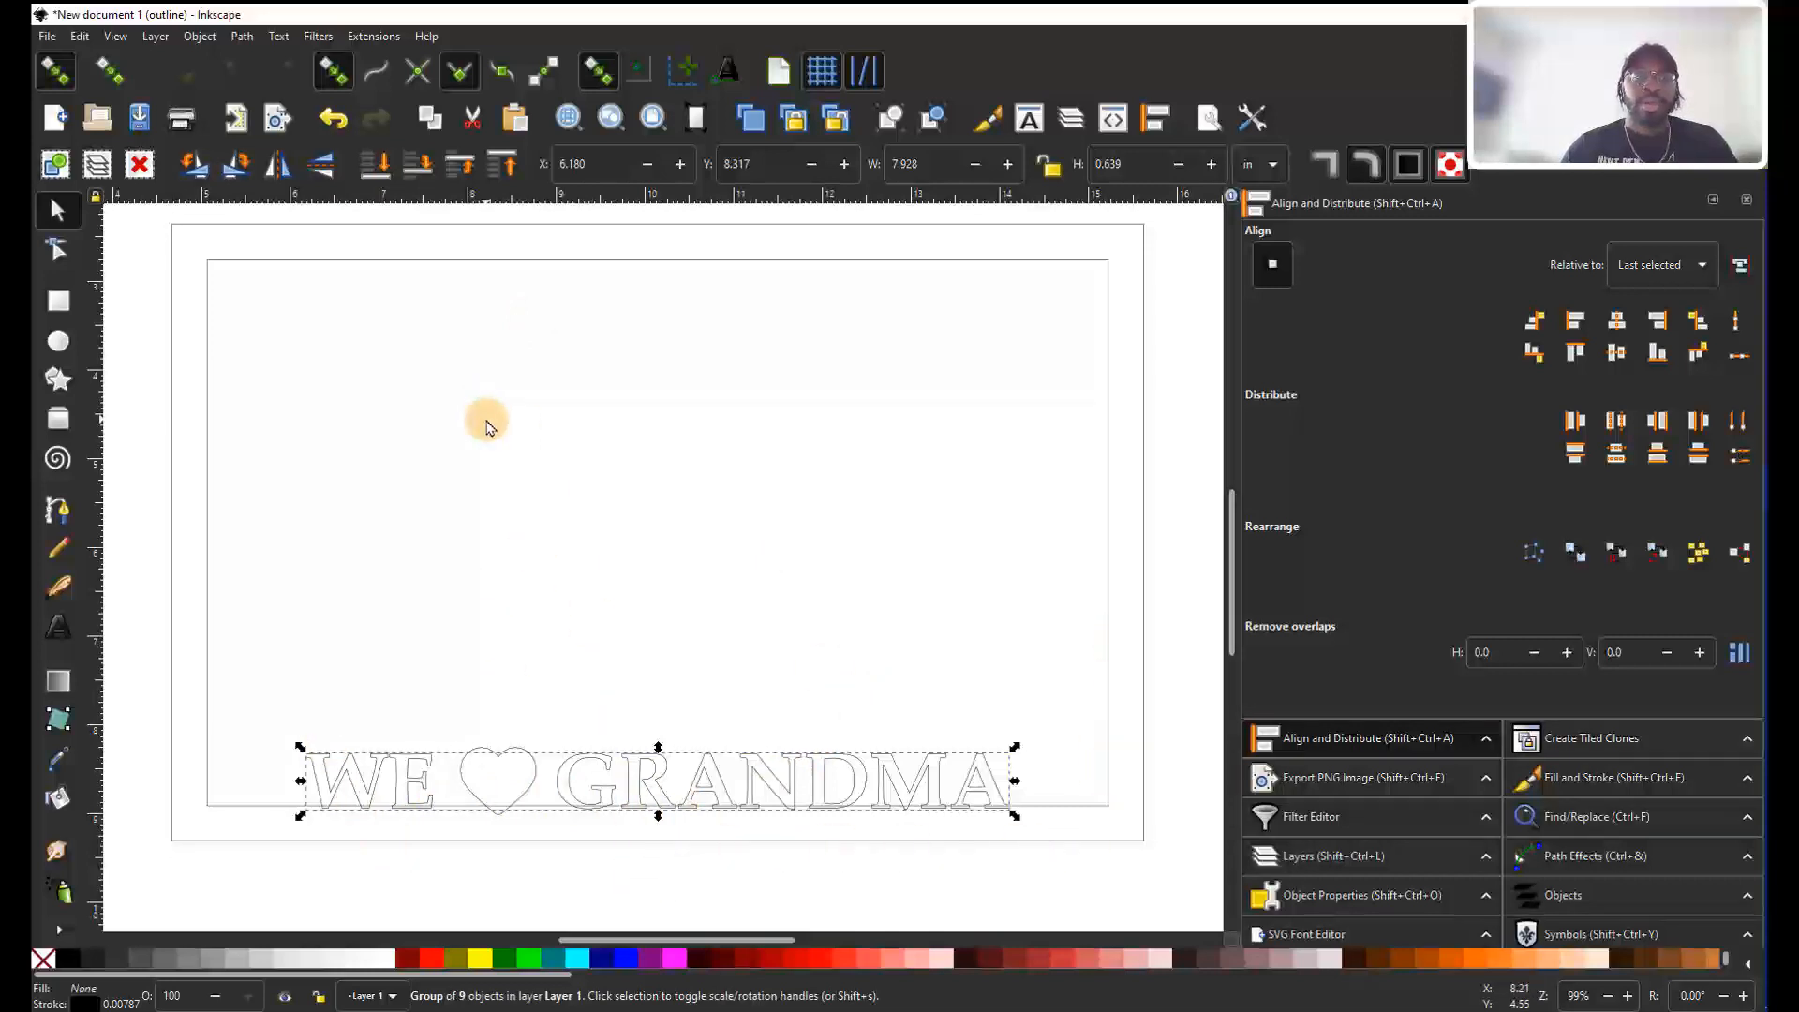
key(ctrl+5)
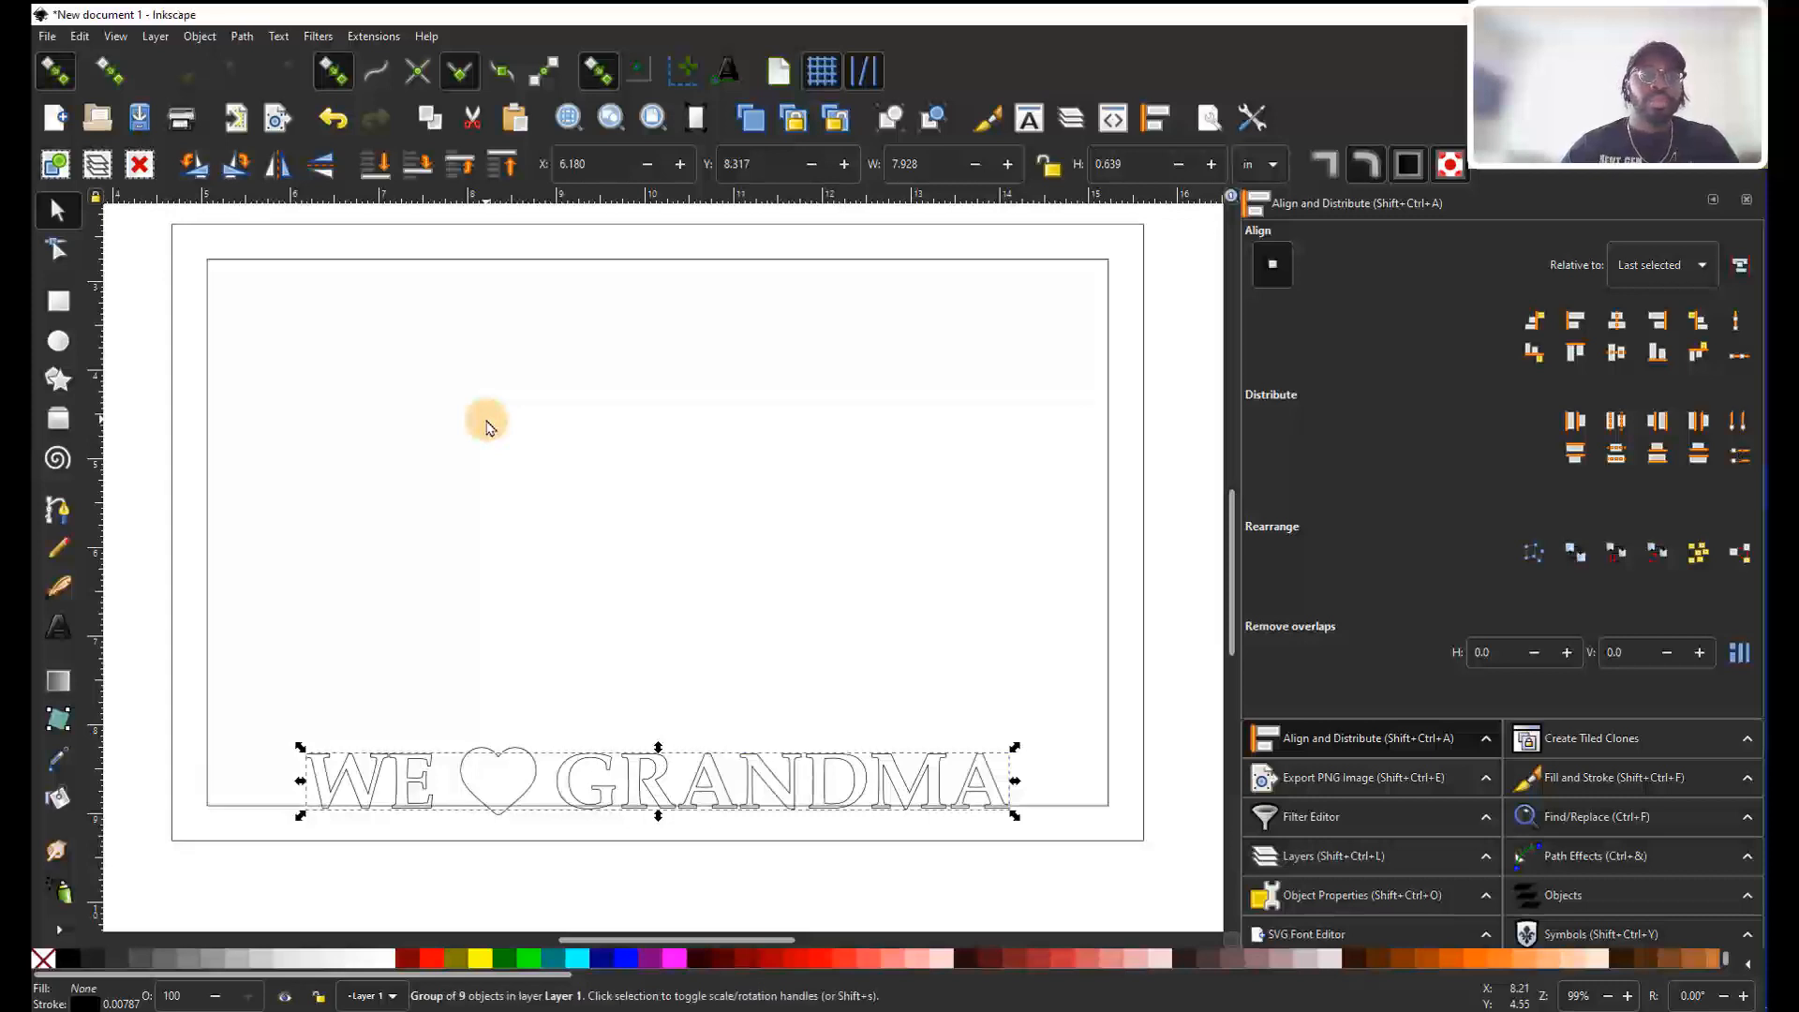
click(667, 483)
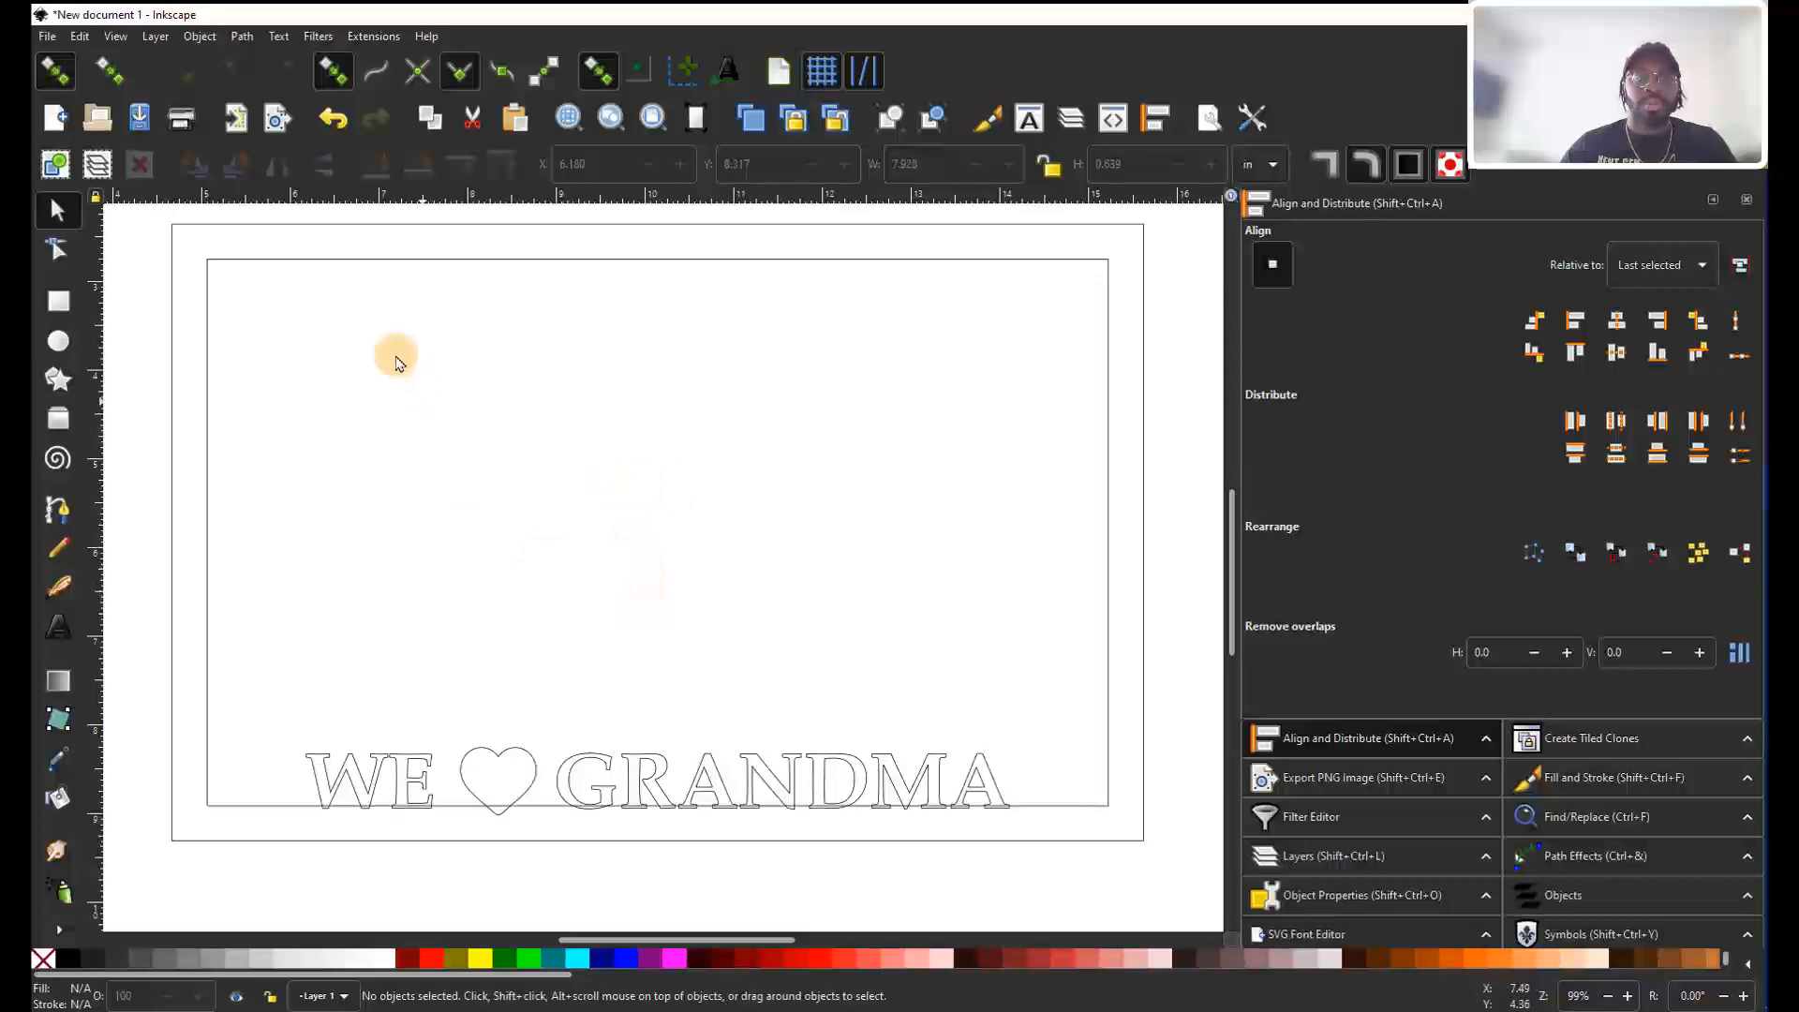
Ungroup the converted WE GRANDMA text into individual letter paths and clear the selection.
click(636, 767)
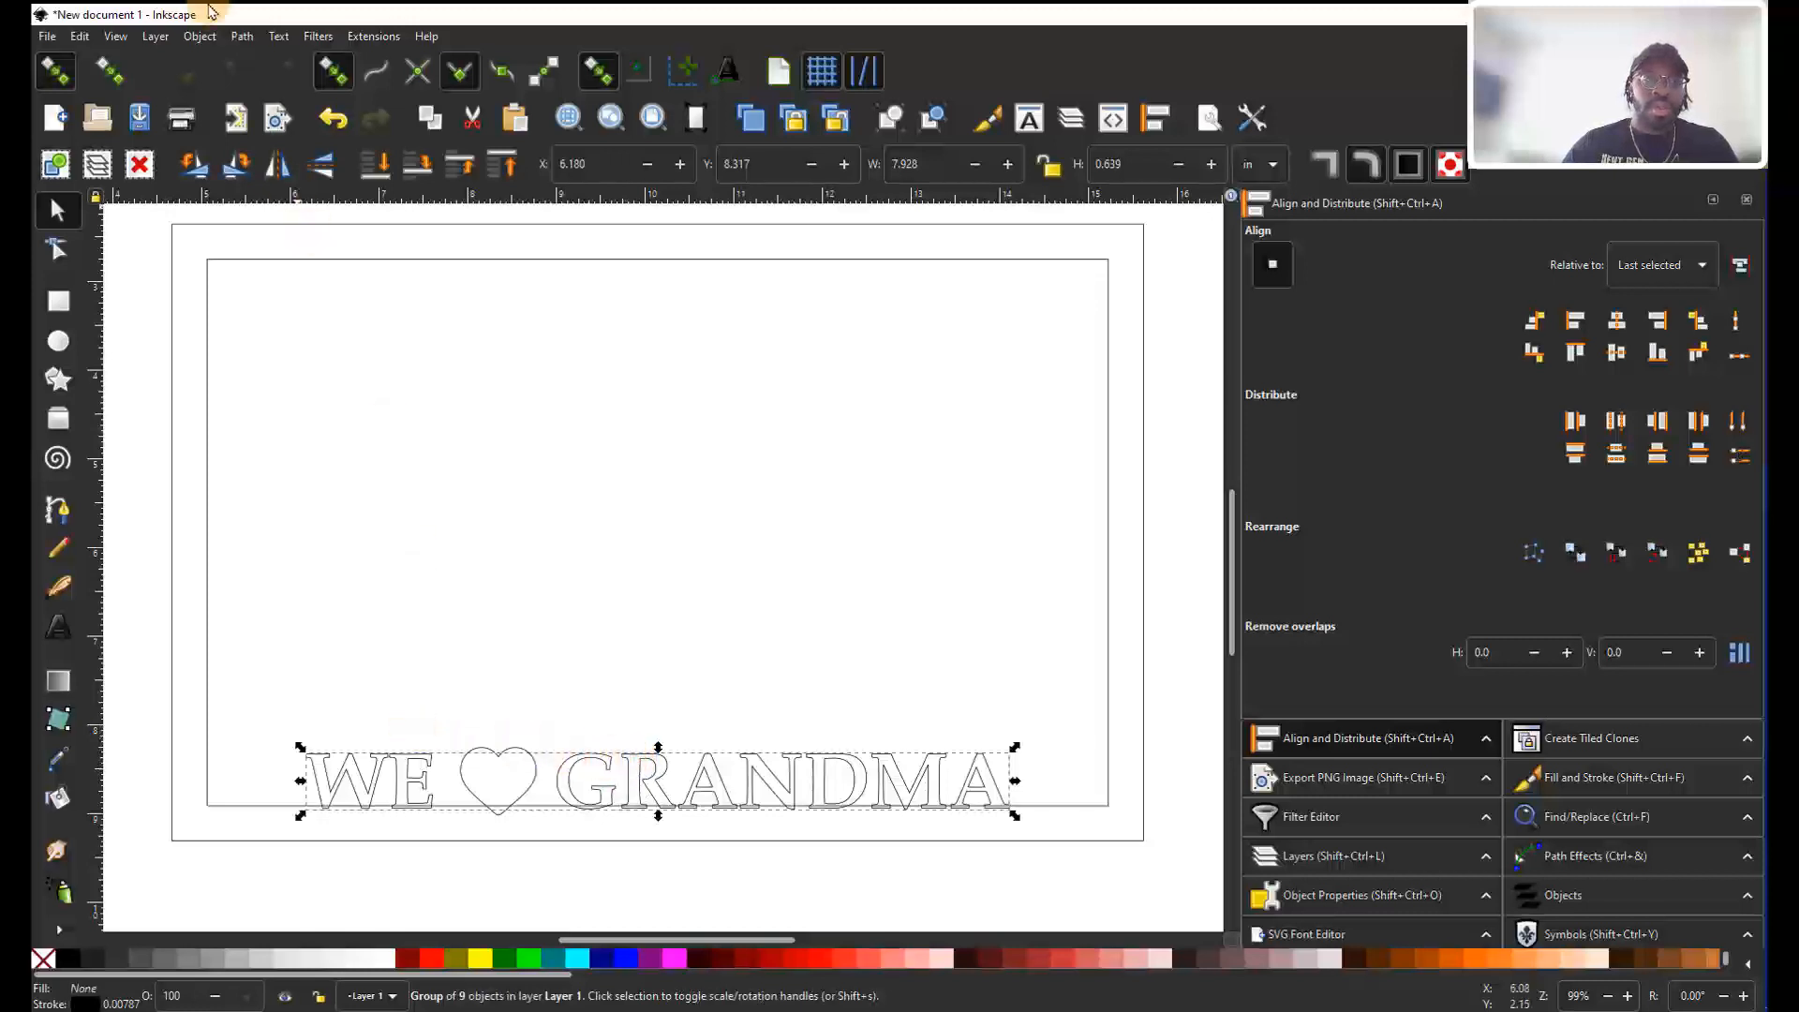
click(242, 37)
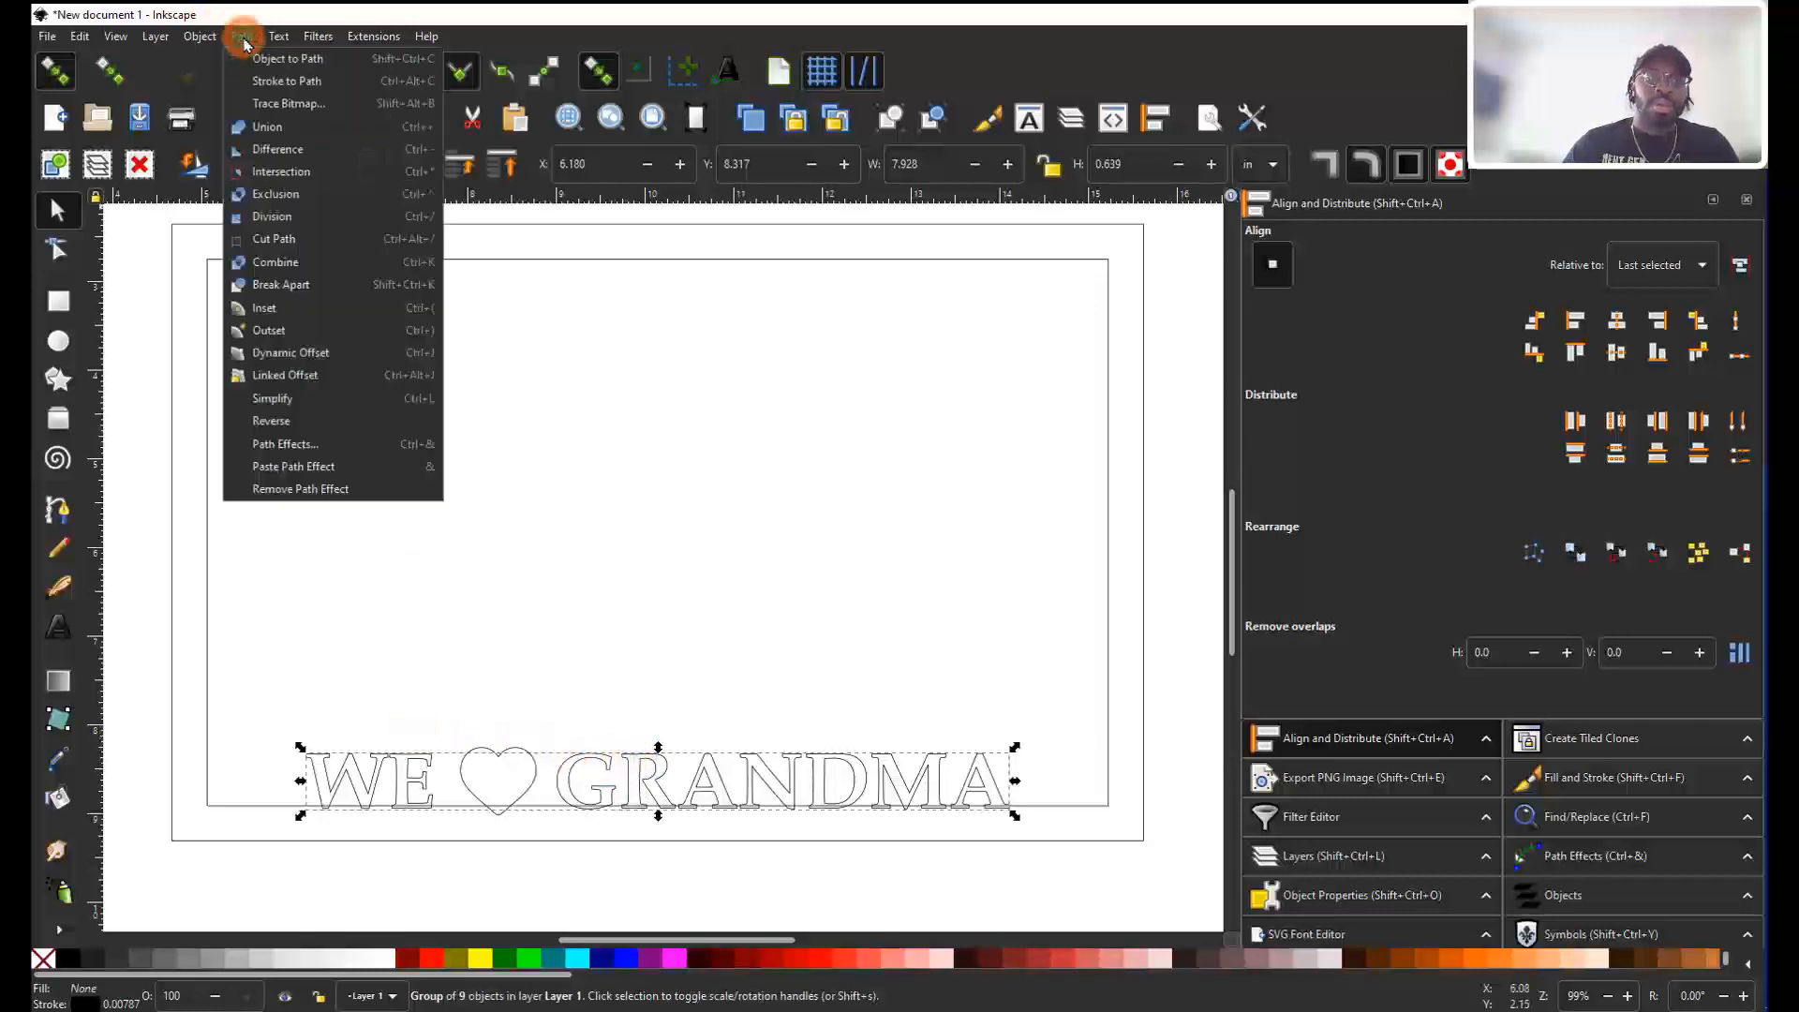
click(303, 293)
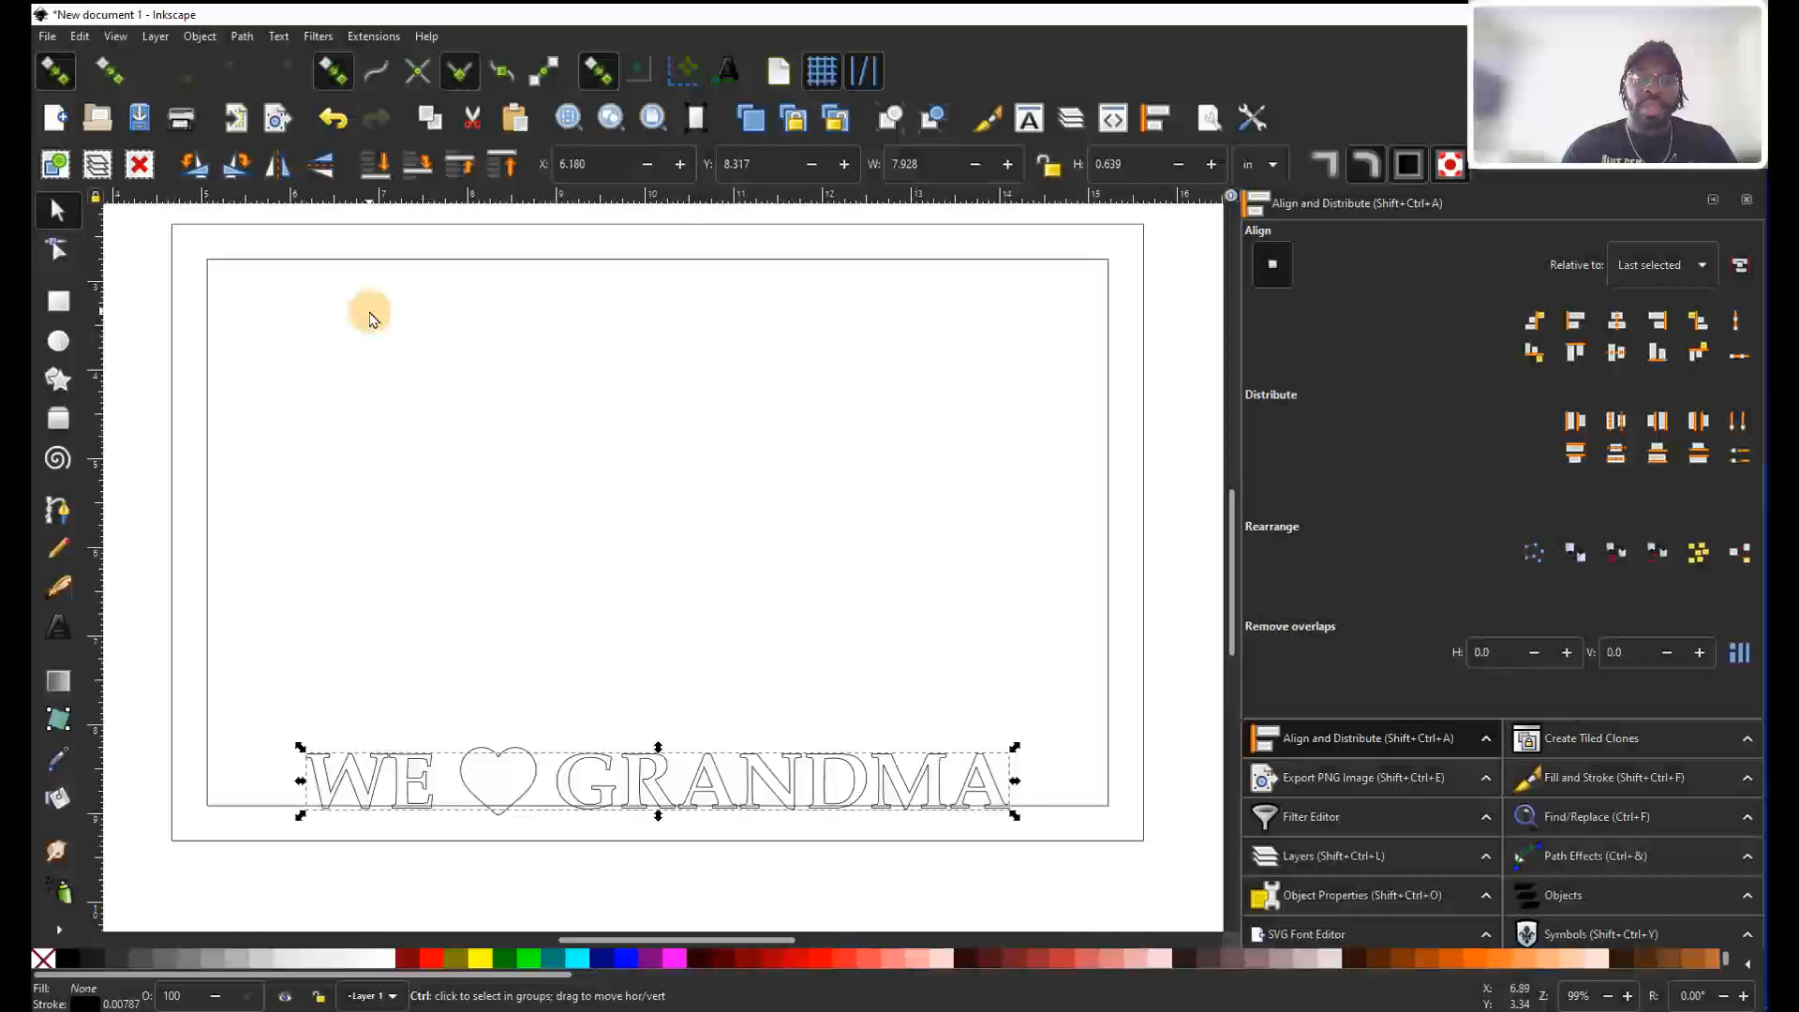
key(ctrl+shift+g)
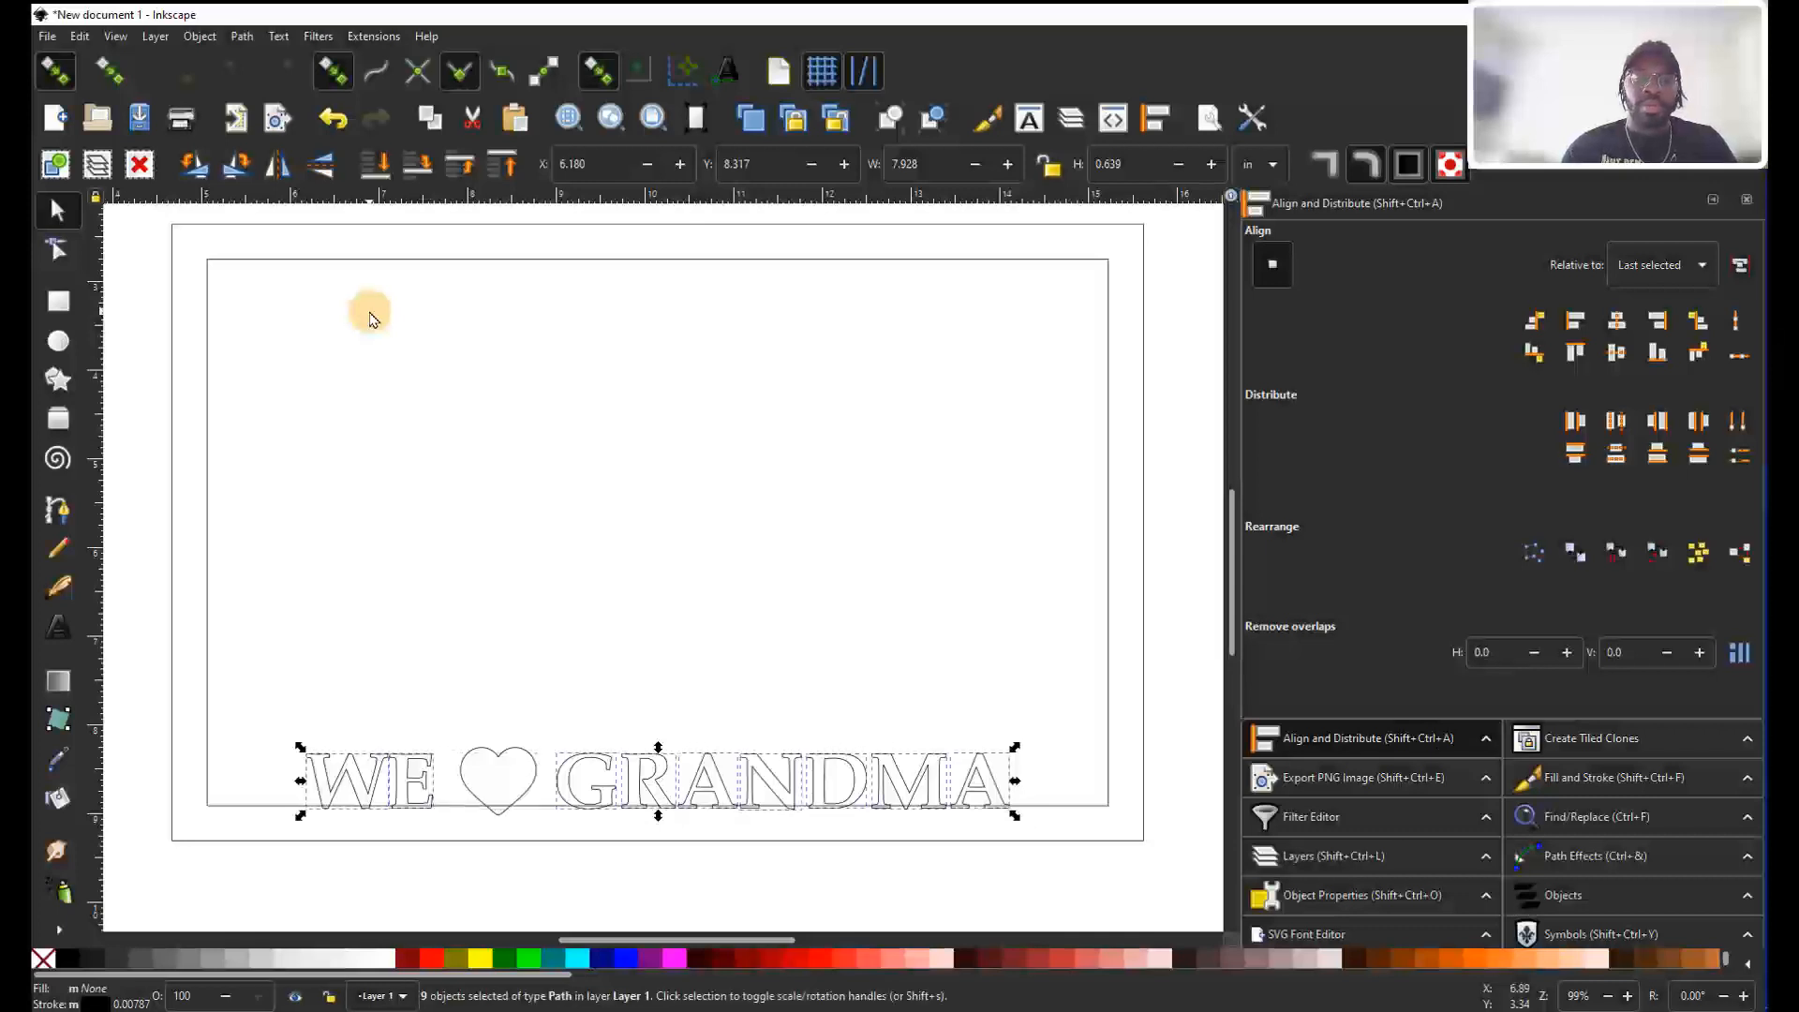
click(657, 626)
Move single letters such as the E, the G and the first A of GRANDMA to test their separation, undoing each move, and deselect.
drag(353, 771, 400, 798)
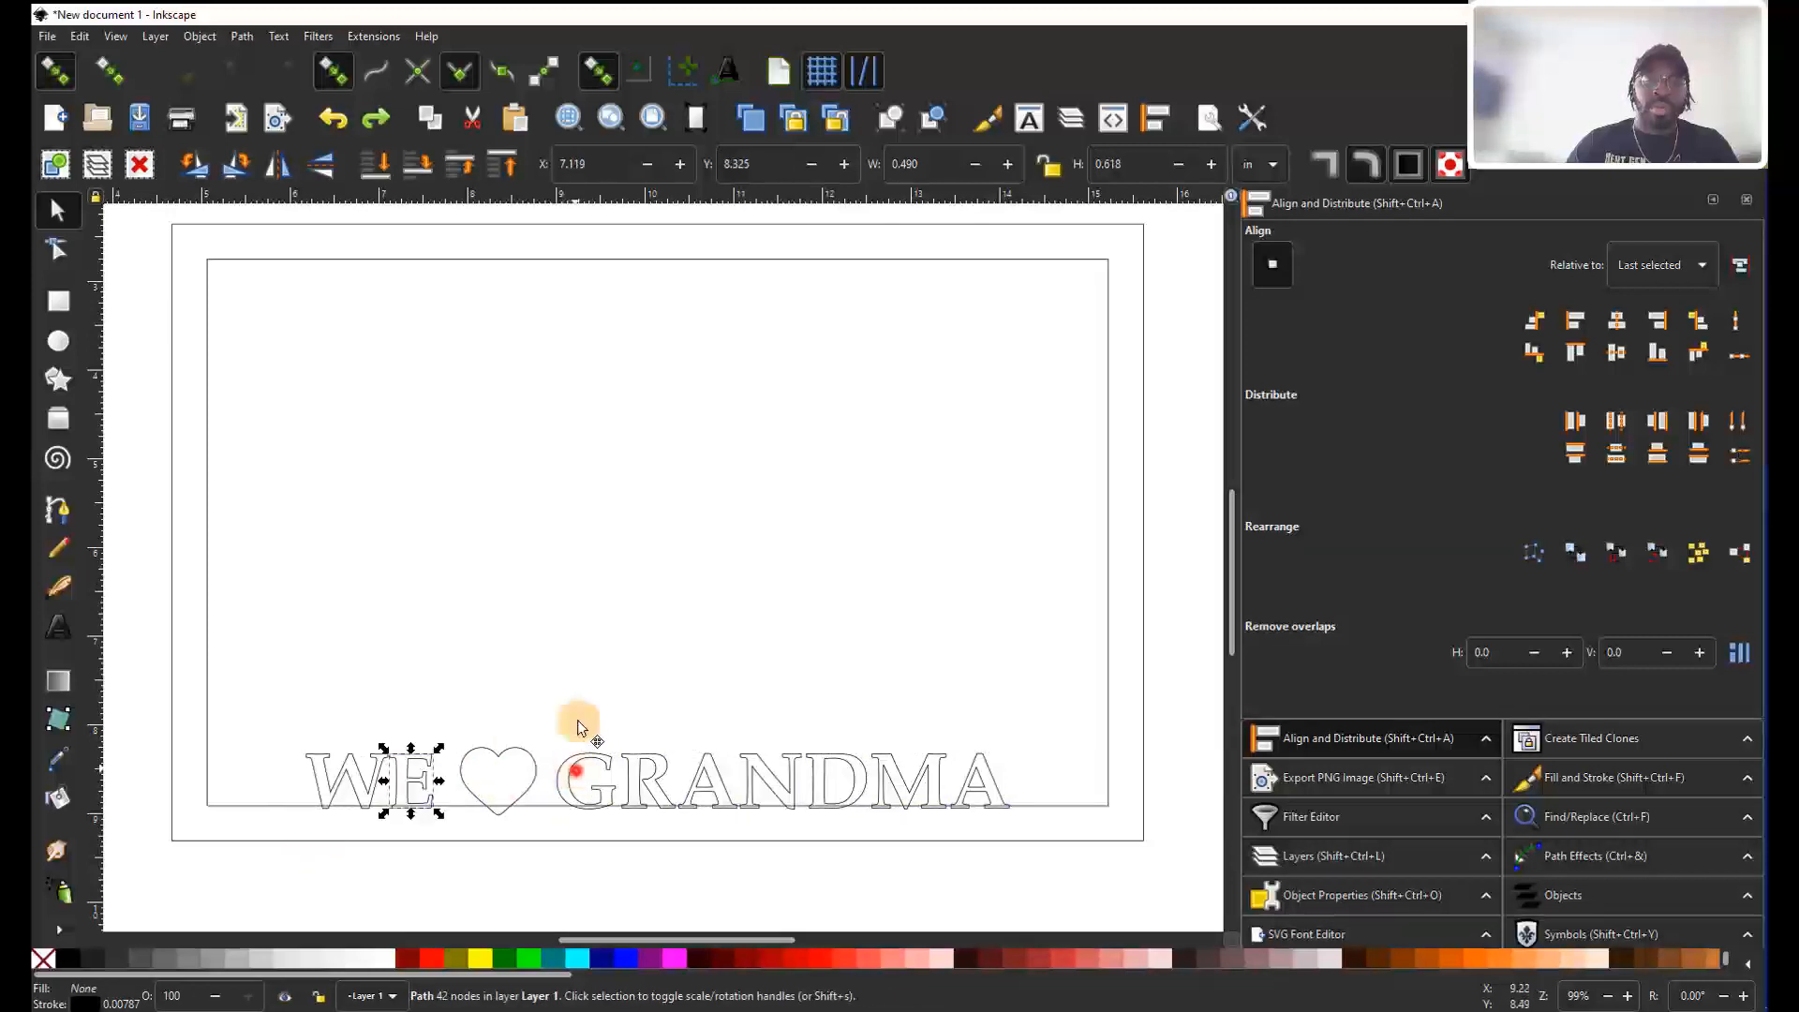
drag(586, 766, 586, 663)
key(ctrl+z)
drag(712, 777, 709, 666)
key(ctrl+z)
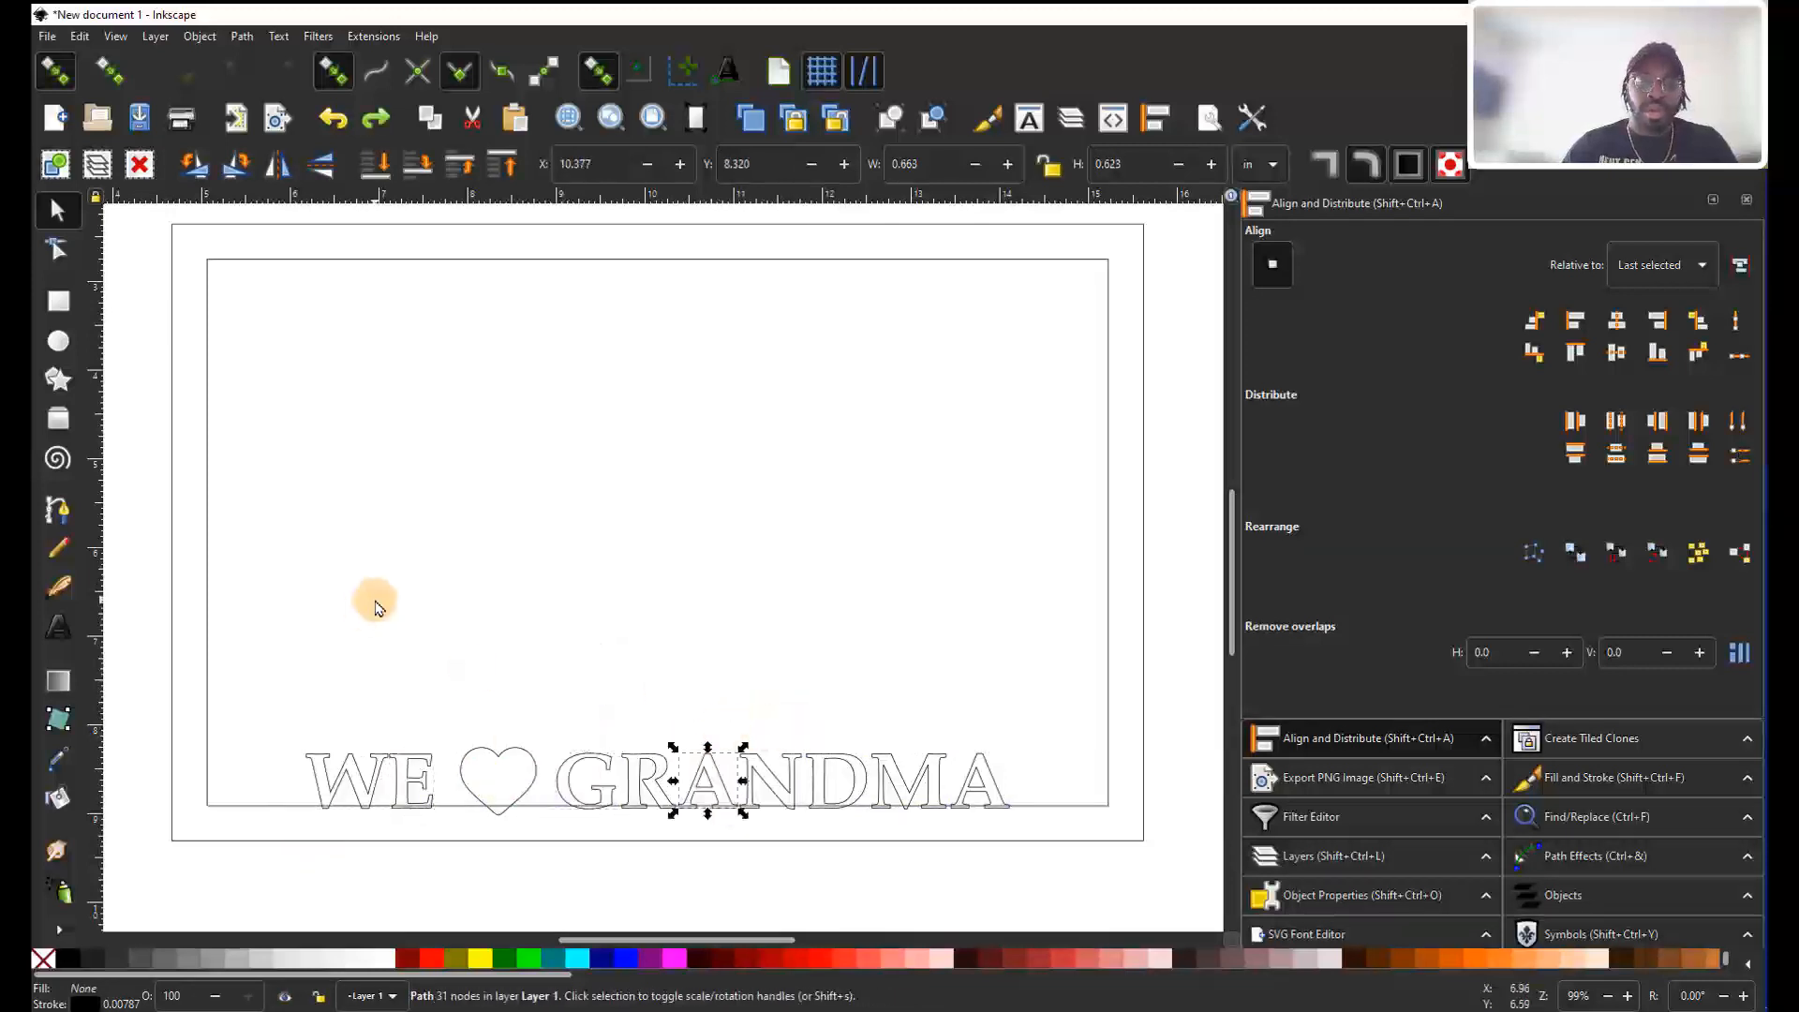
click(707, 486)
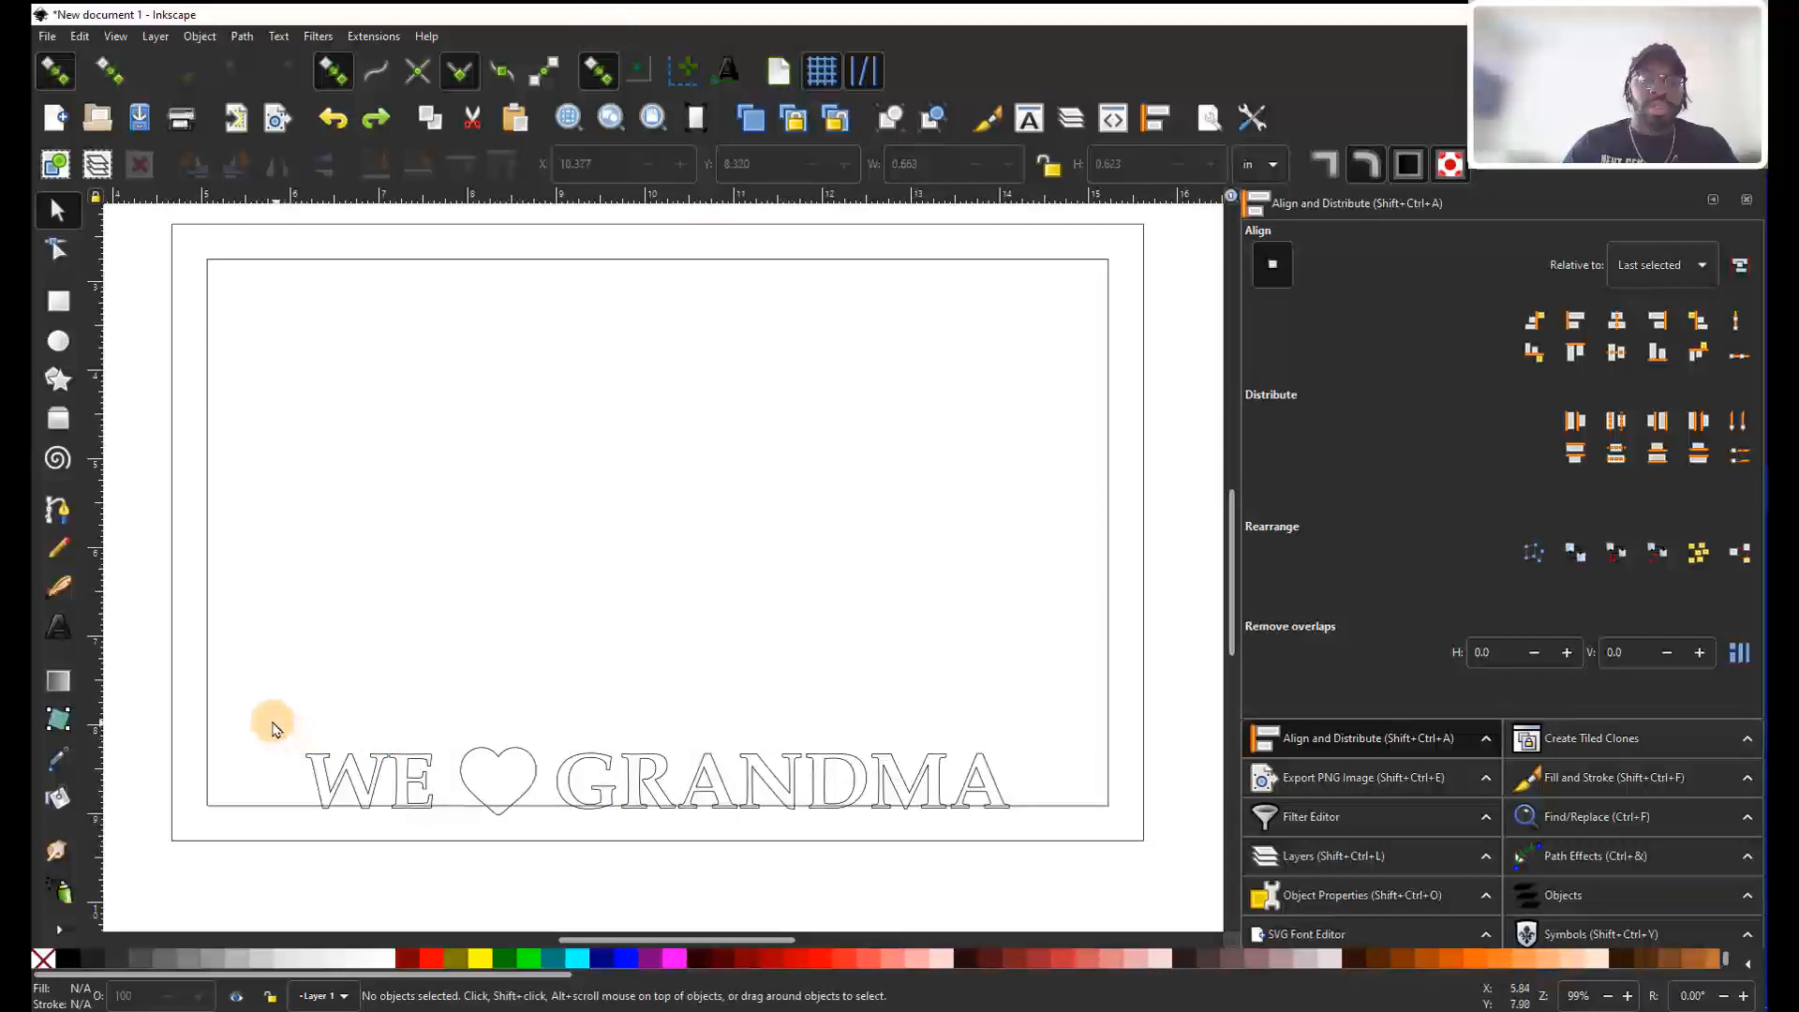
Select all the letters and the heart together, unite them with Union and apply Combine to make one path.
drag(267, 720, 1046, 861)
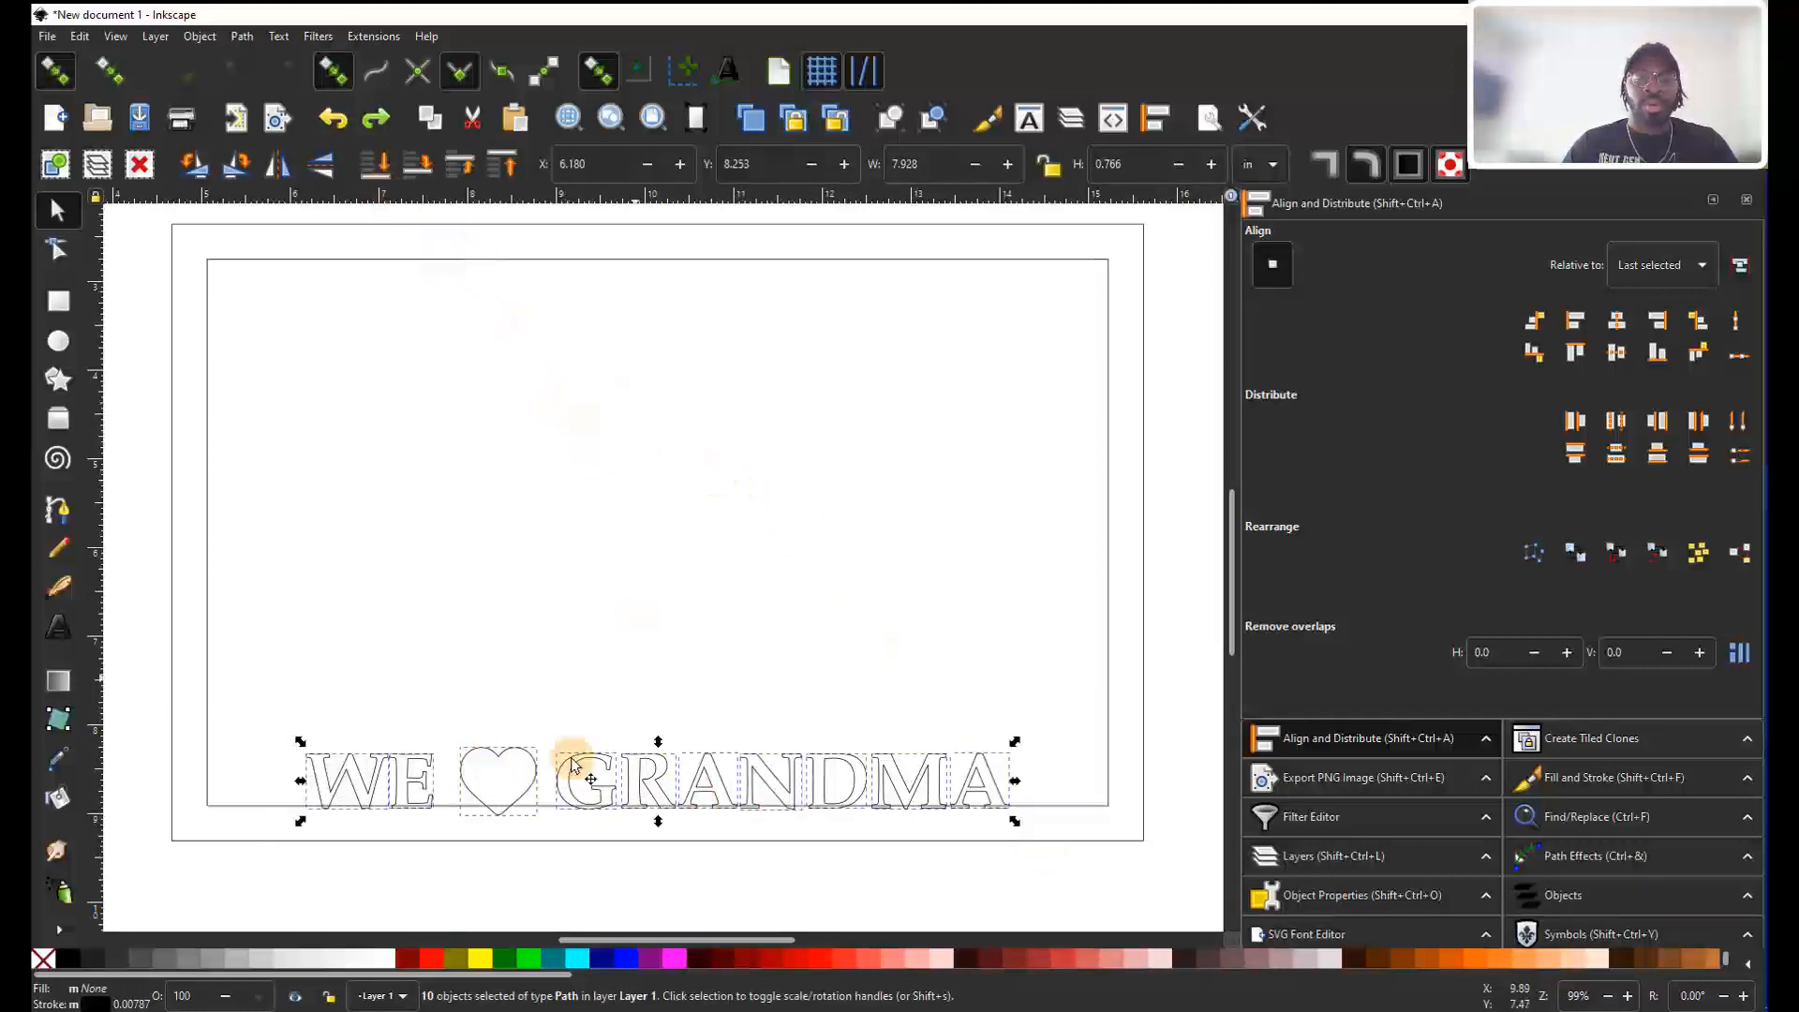
click(243, 37)
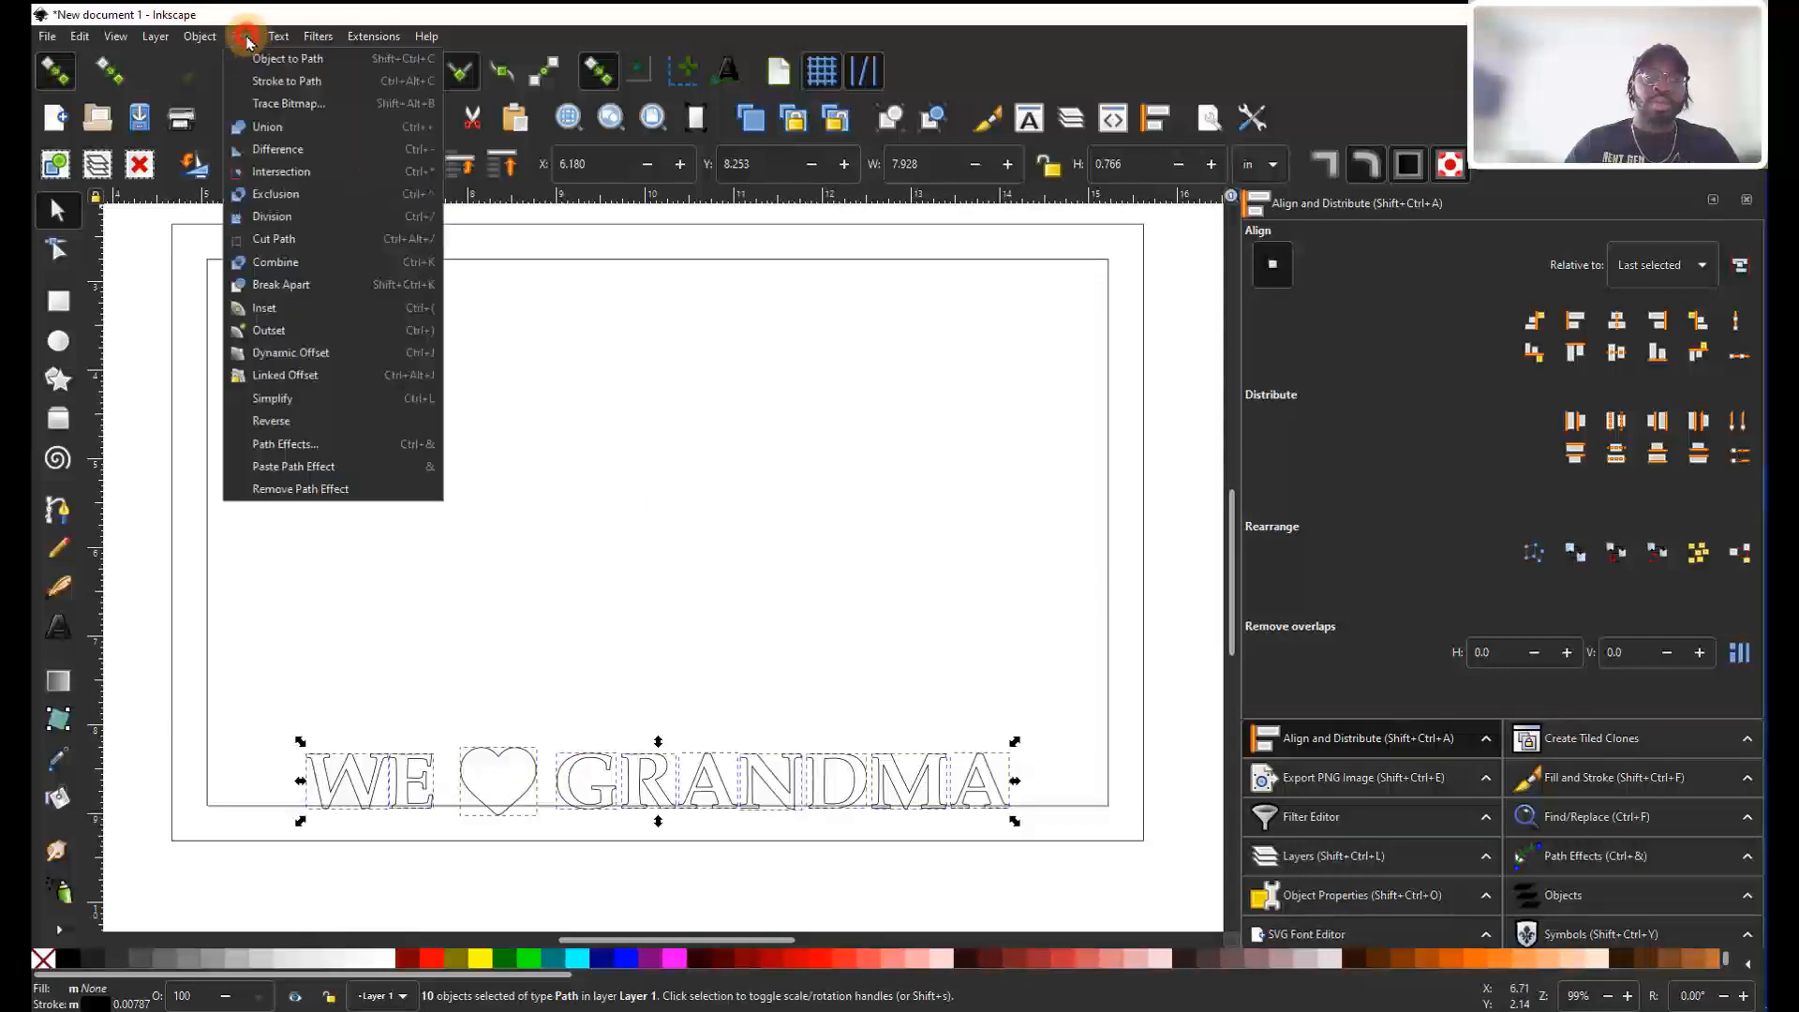
click(268, 125)
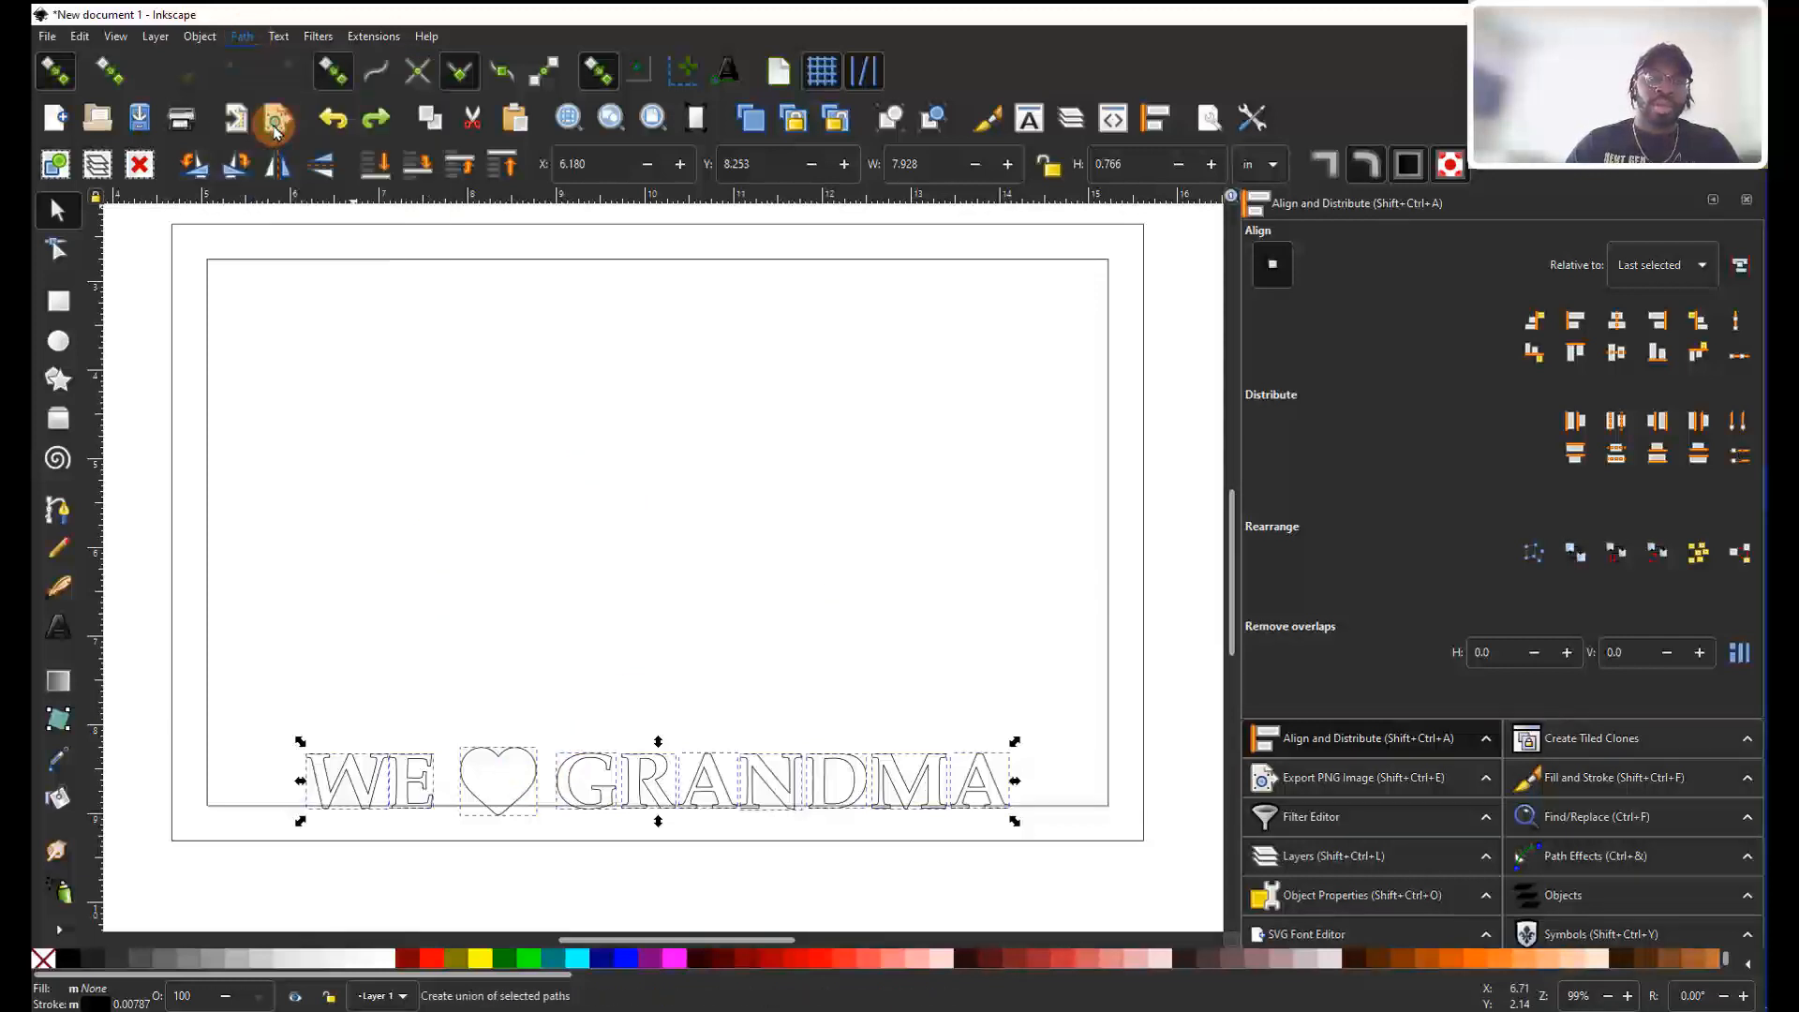
click(245, 37)
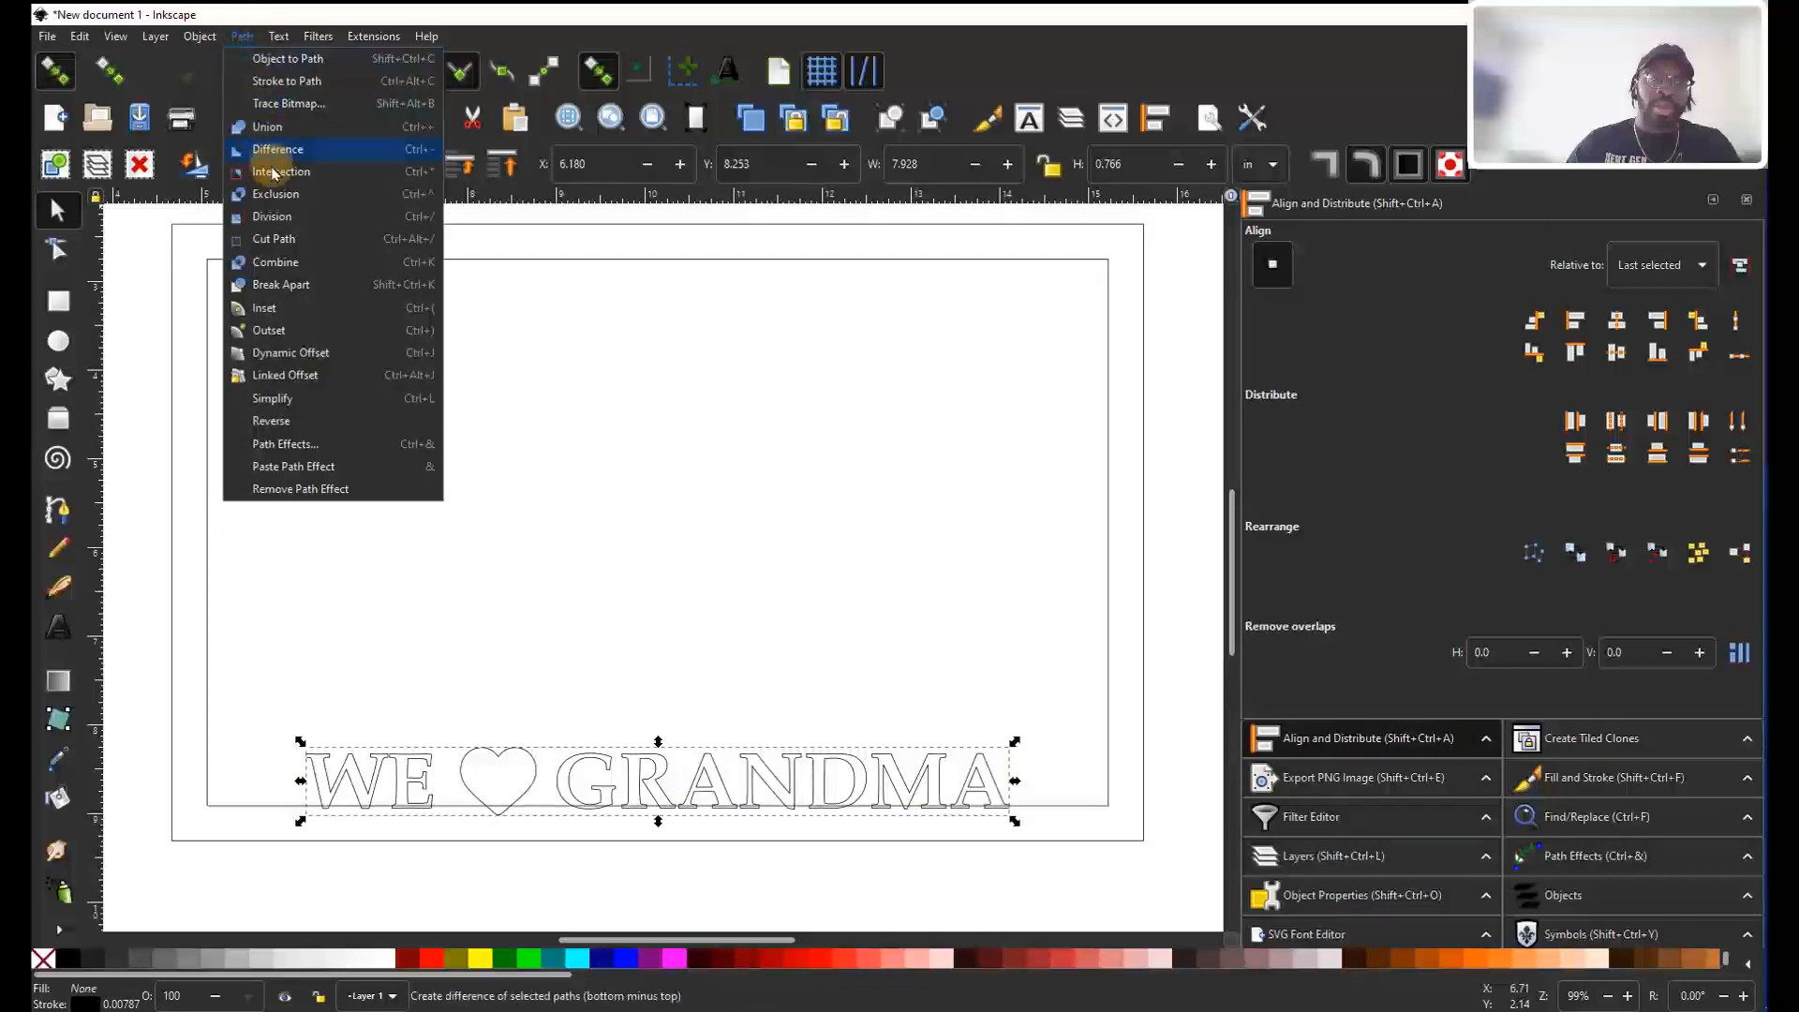
click(288, 267)
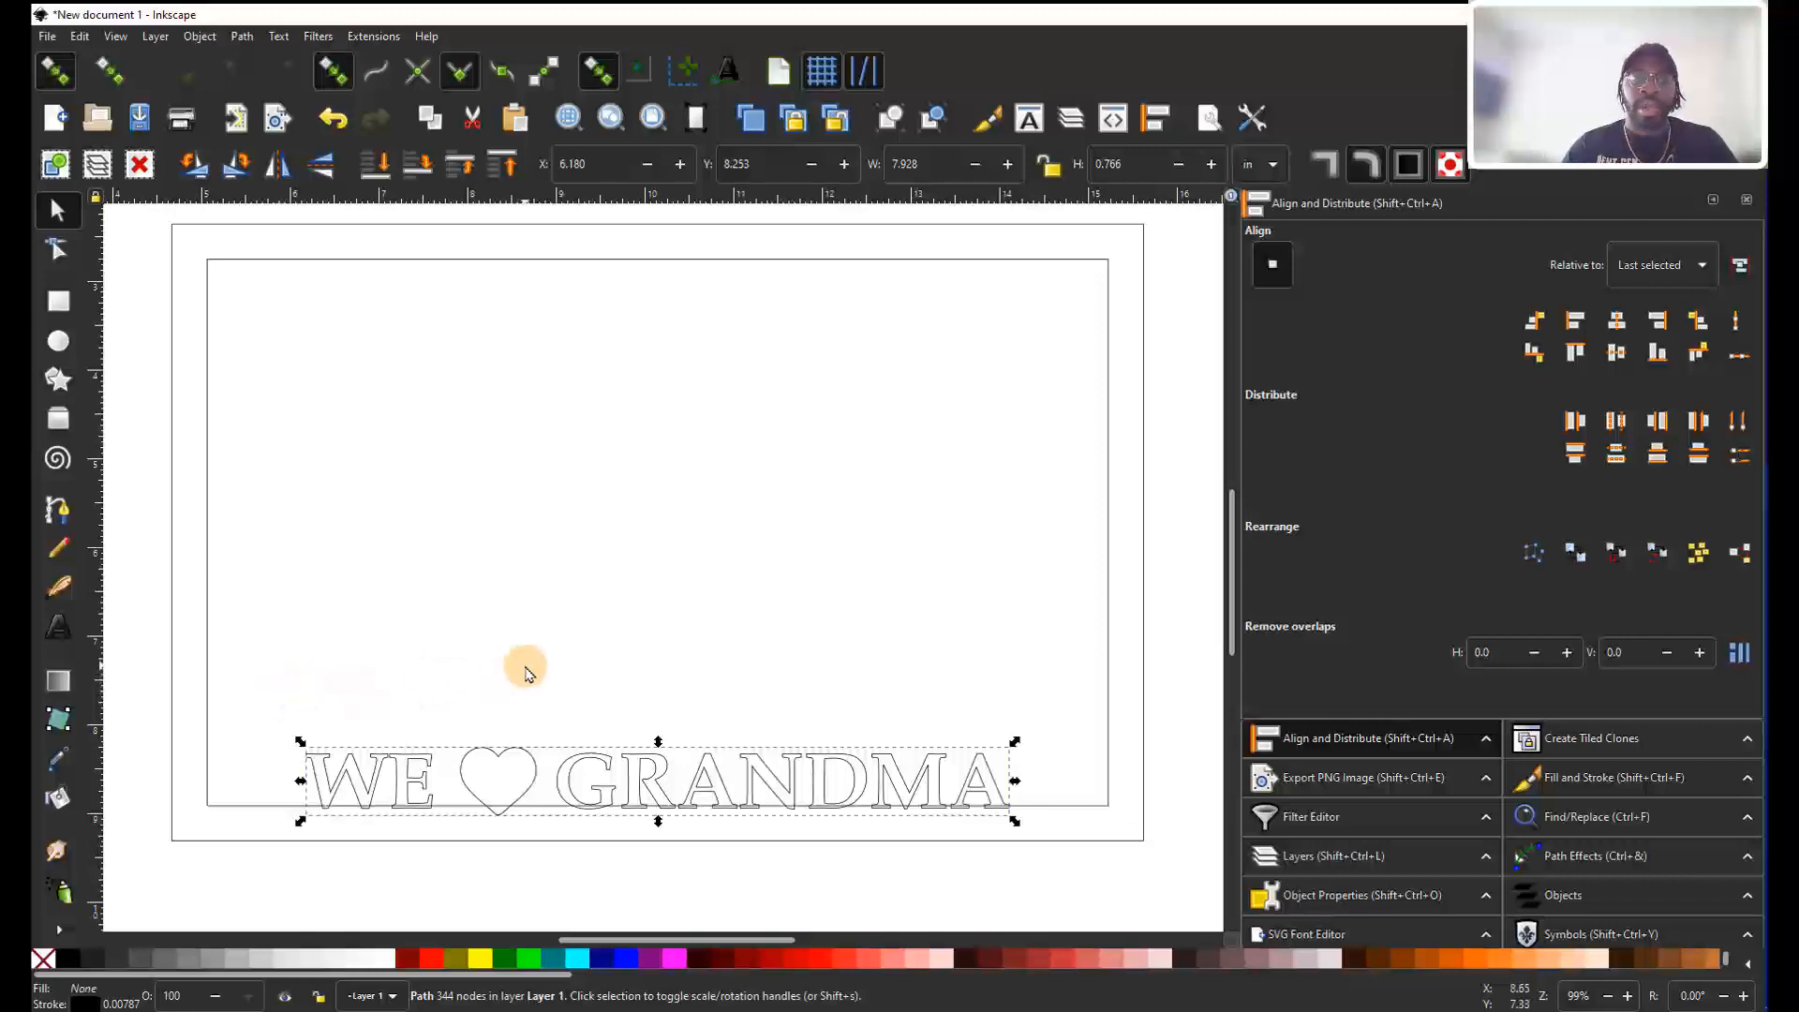
Duplicate the combined lettering and heart path, test-move the copy above the original, and undo that move.
key(ctrl+d)
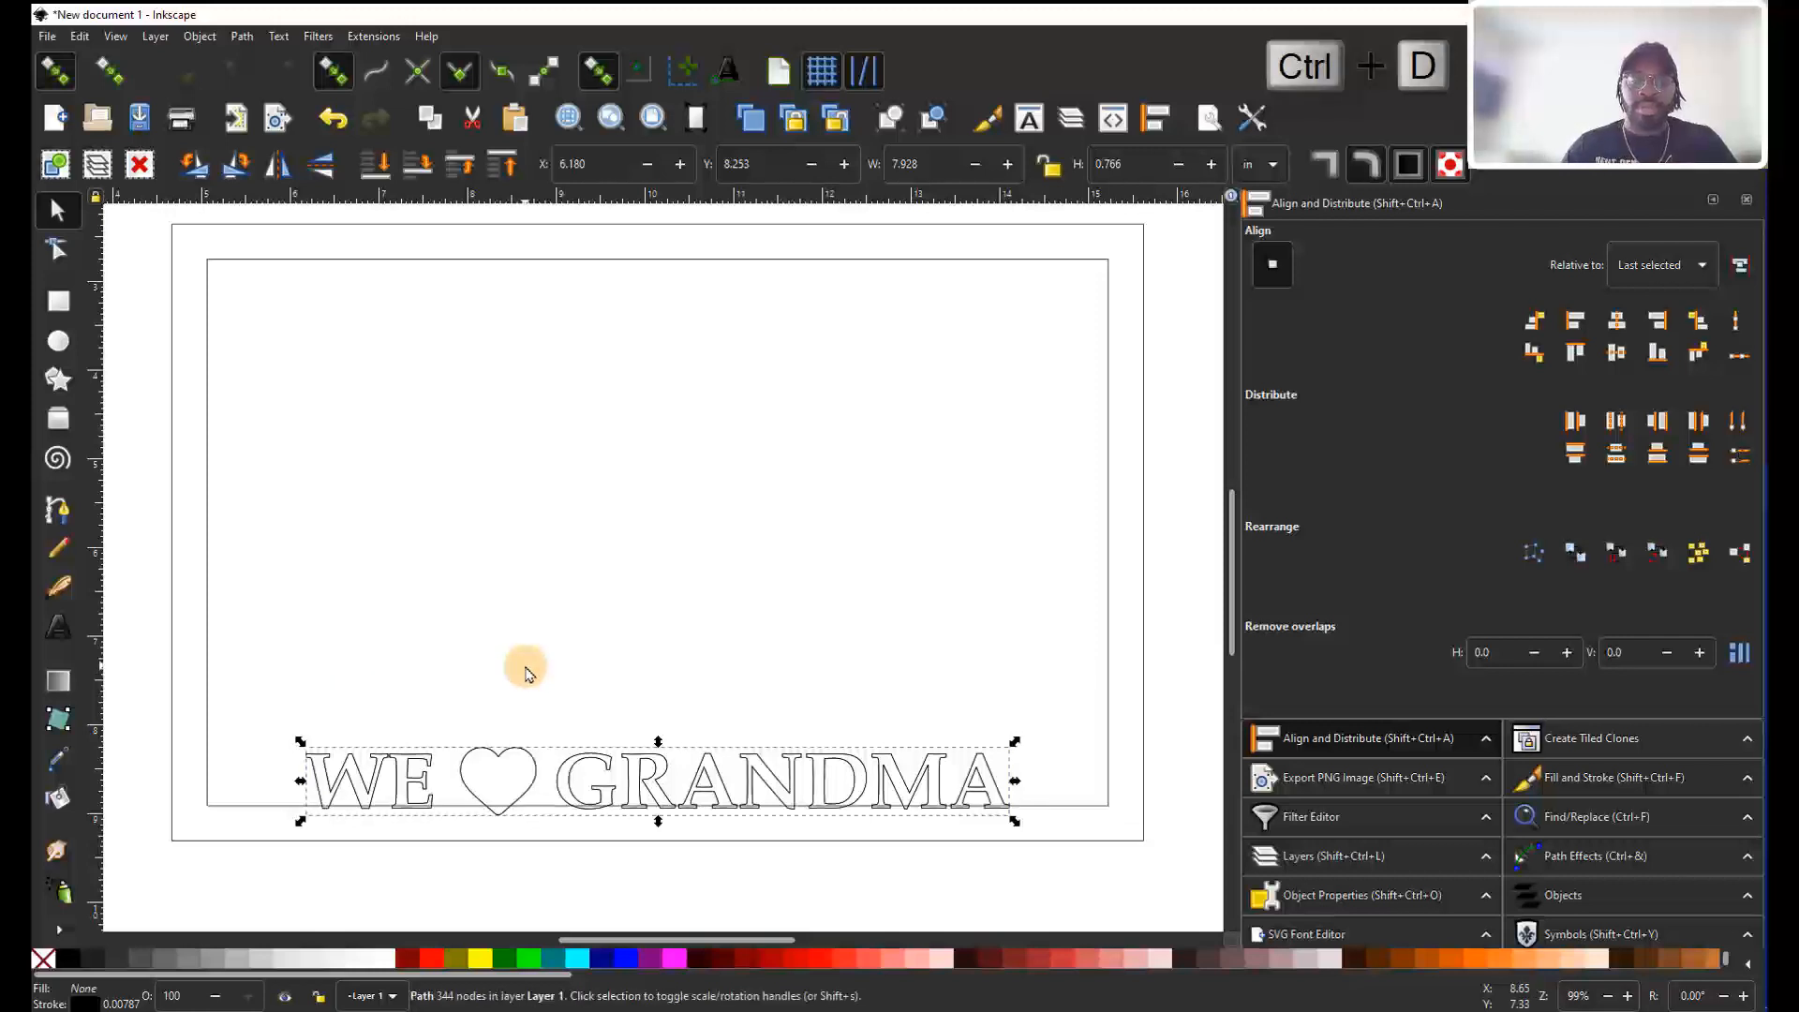
drag(538, 784, 528, 622)
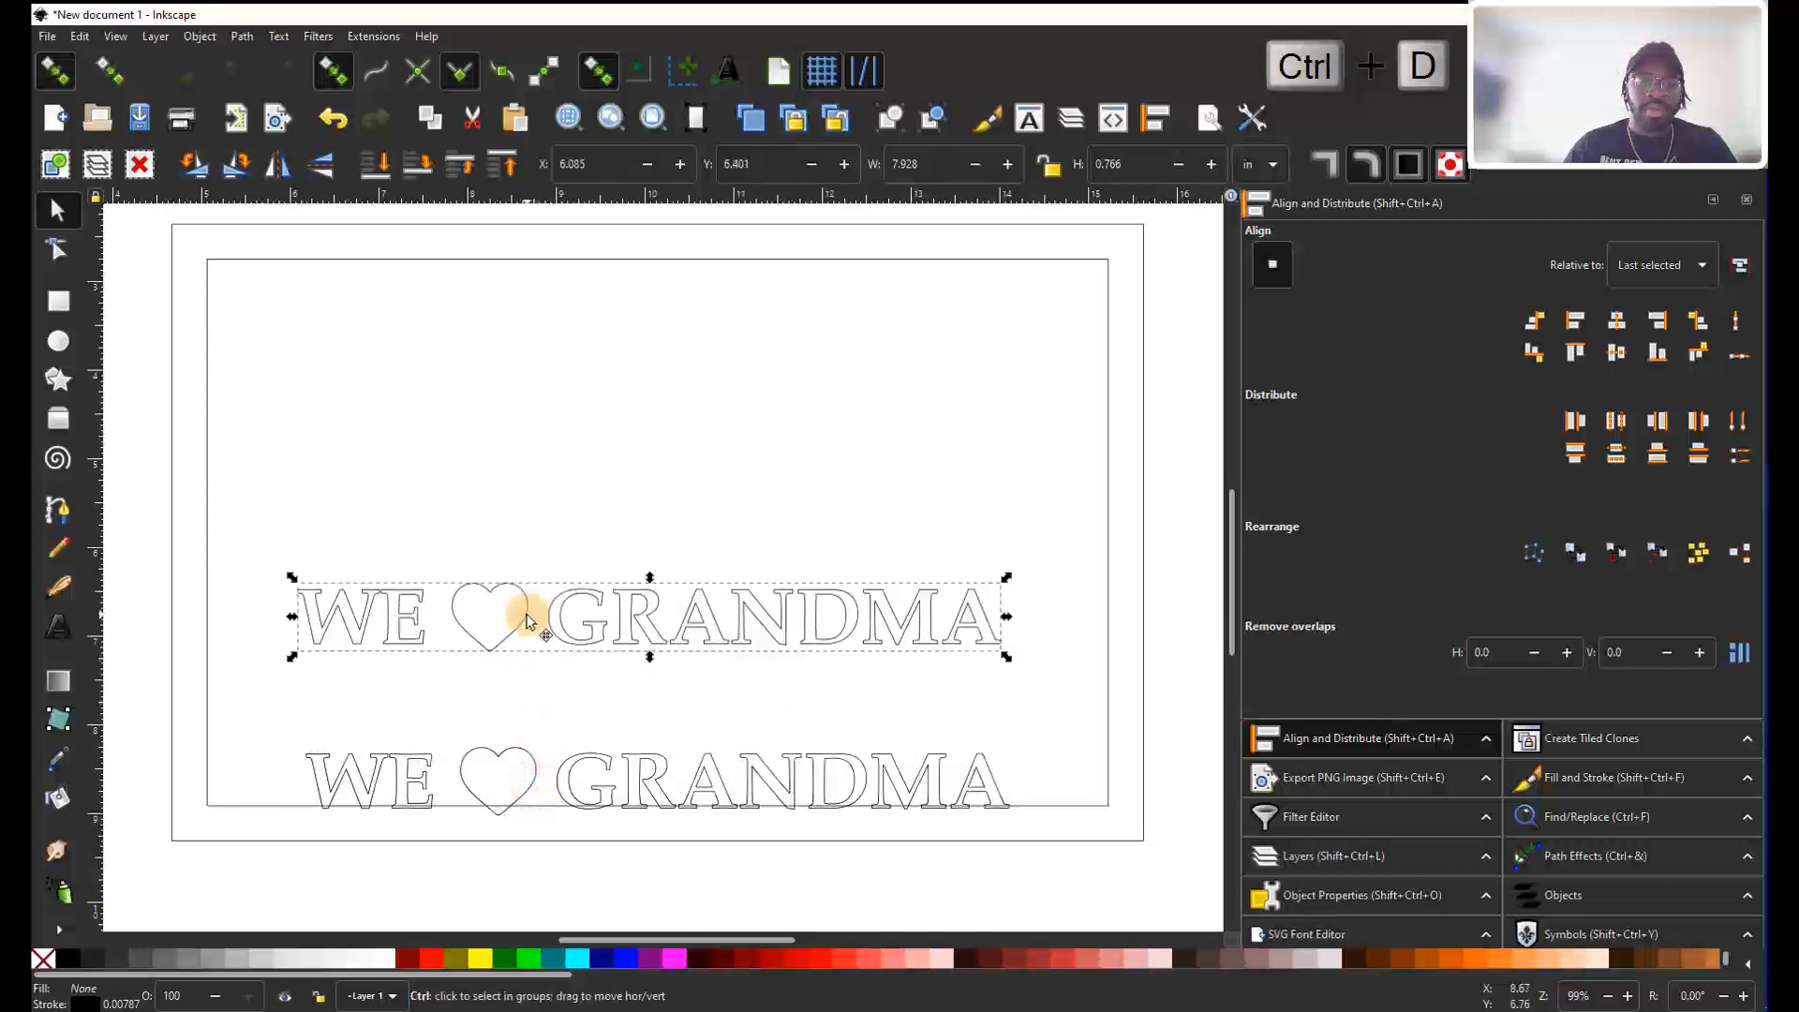
key(ctrl+z)
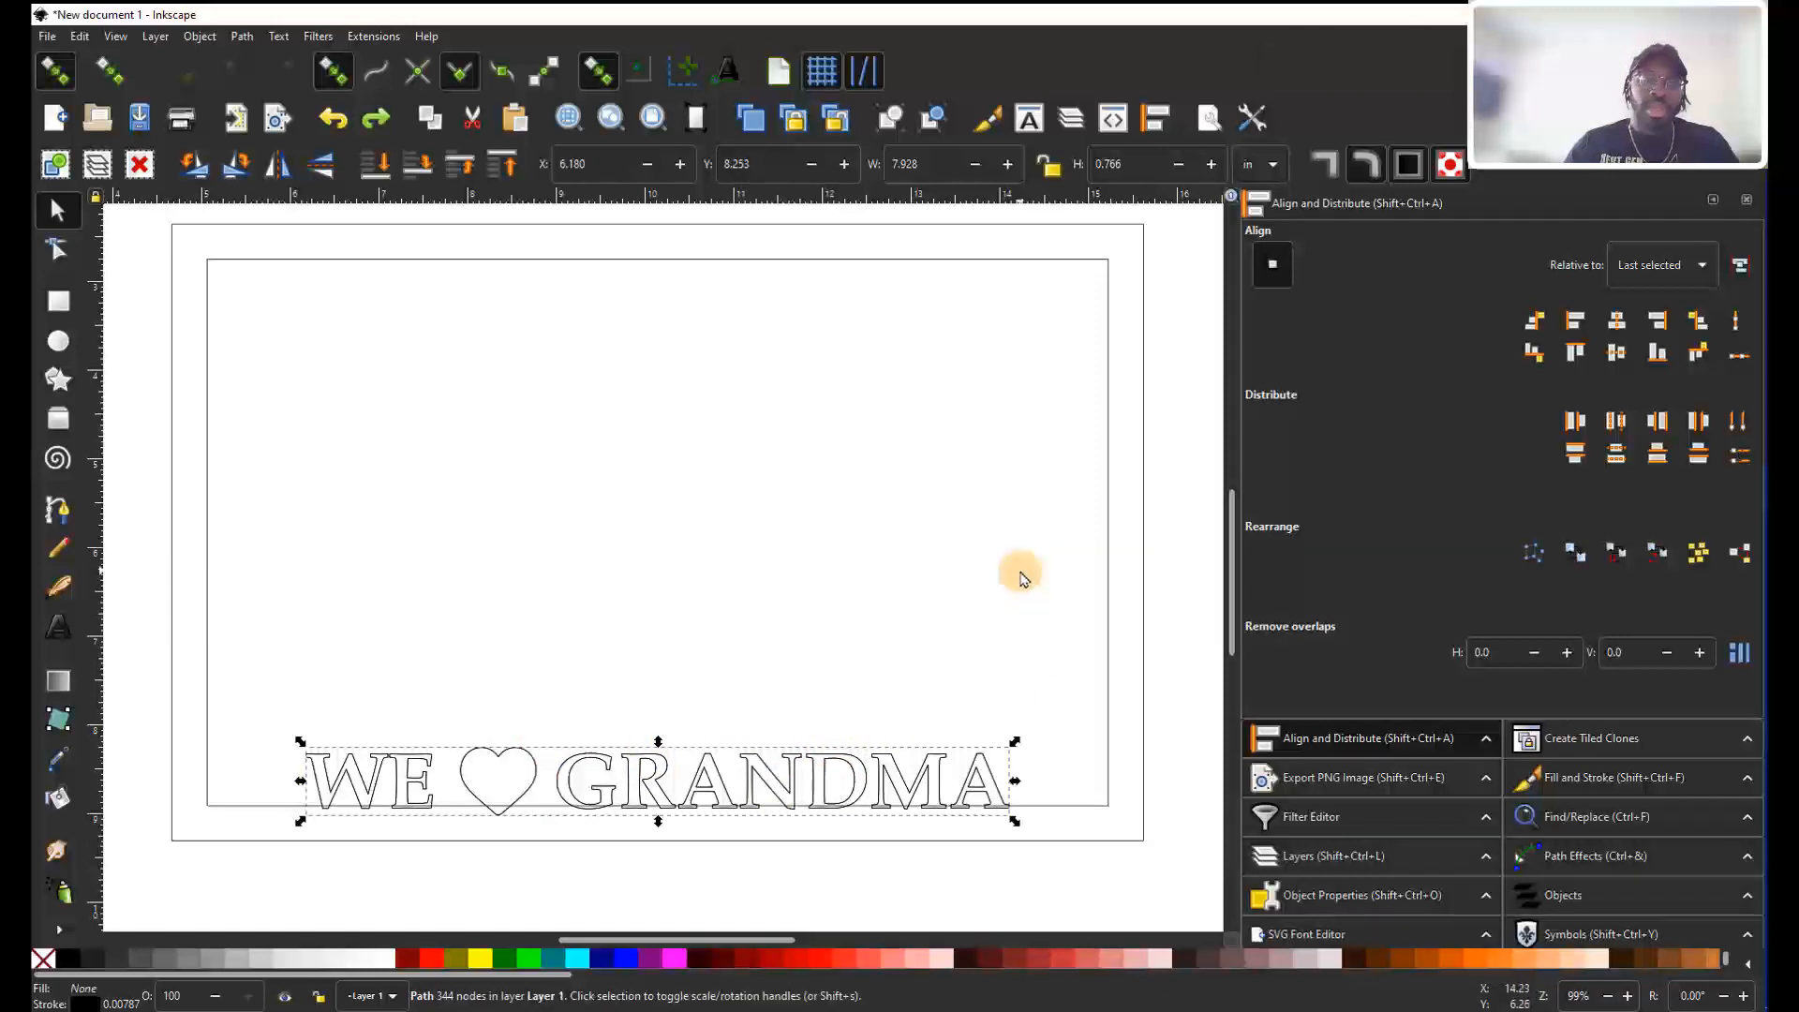
Add the frame to the selected lettering path, unite them with Union and apply Combine.
shift+click(618, 259)
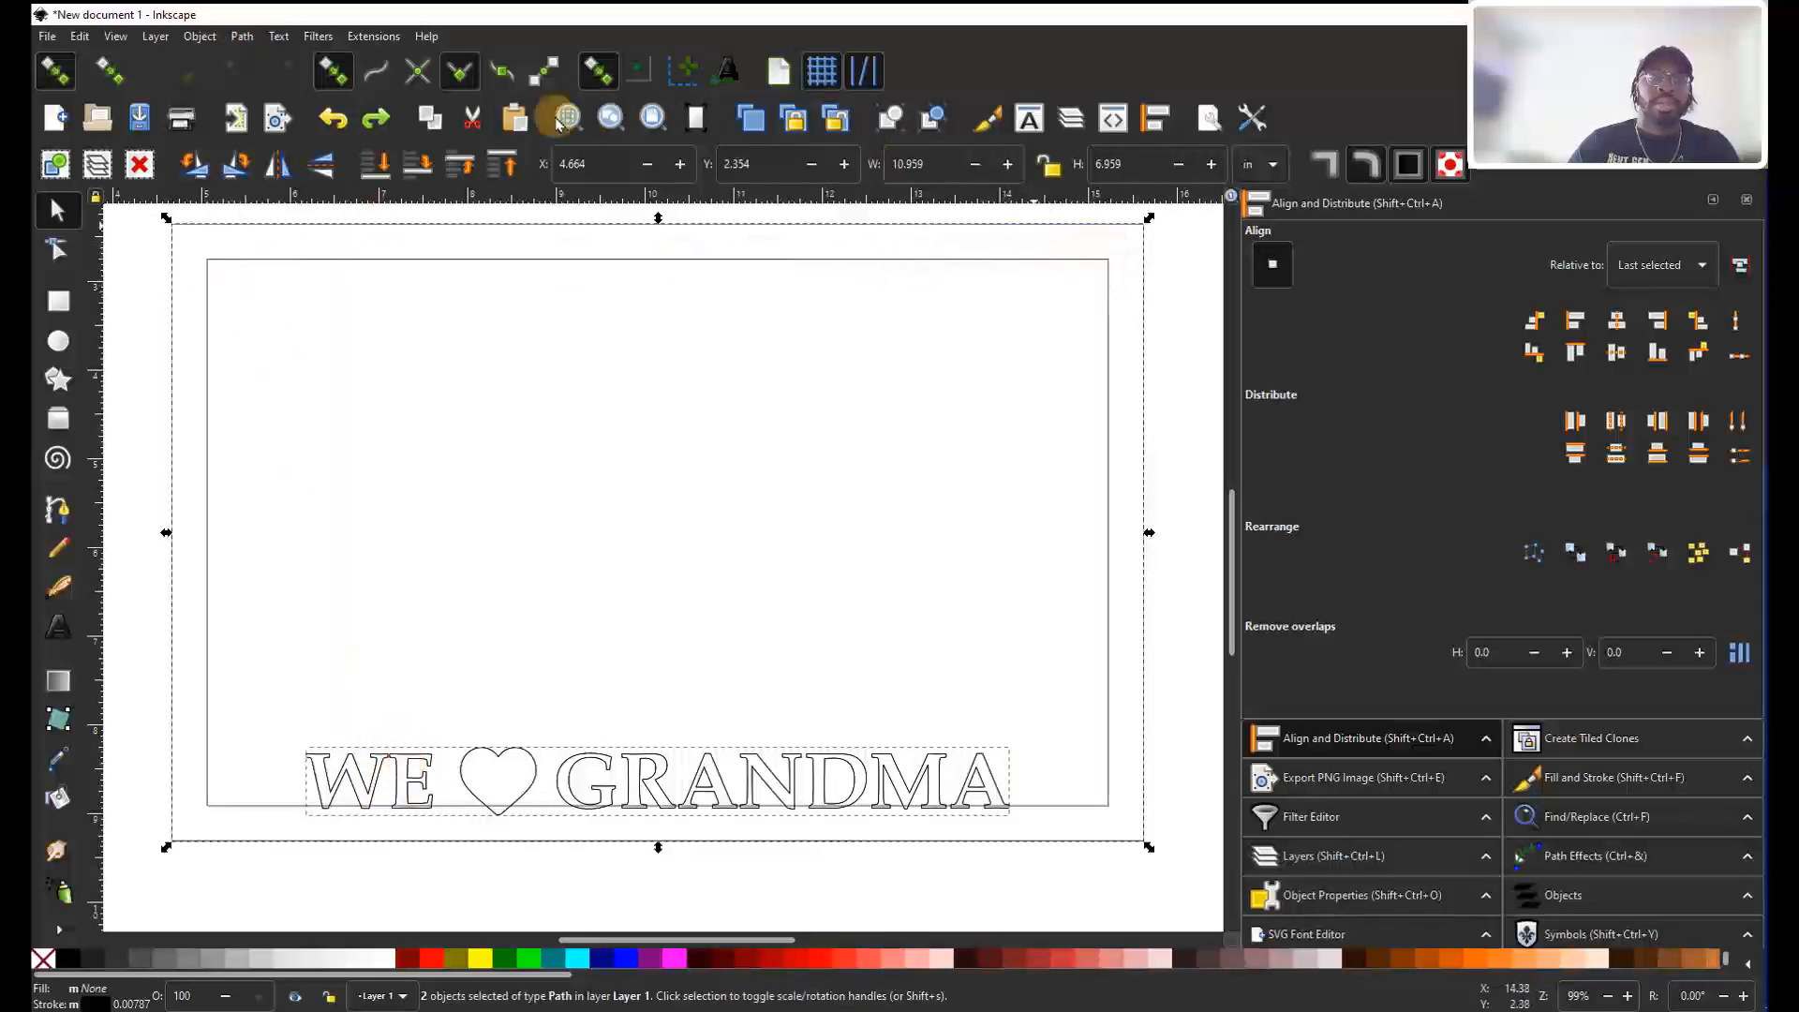
click(243, 37)
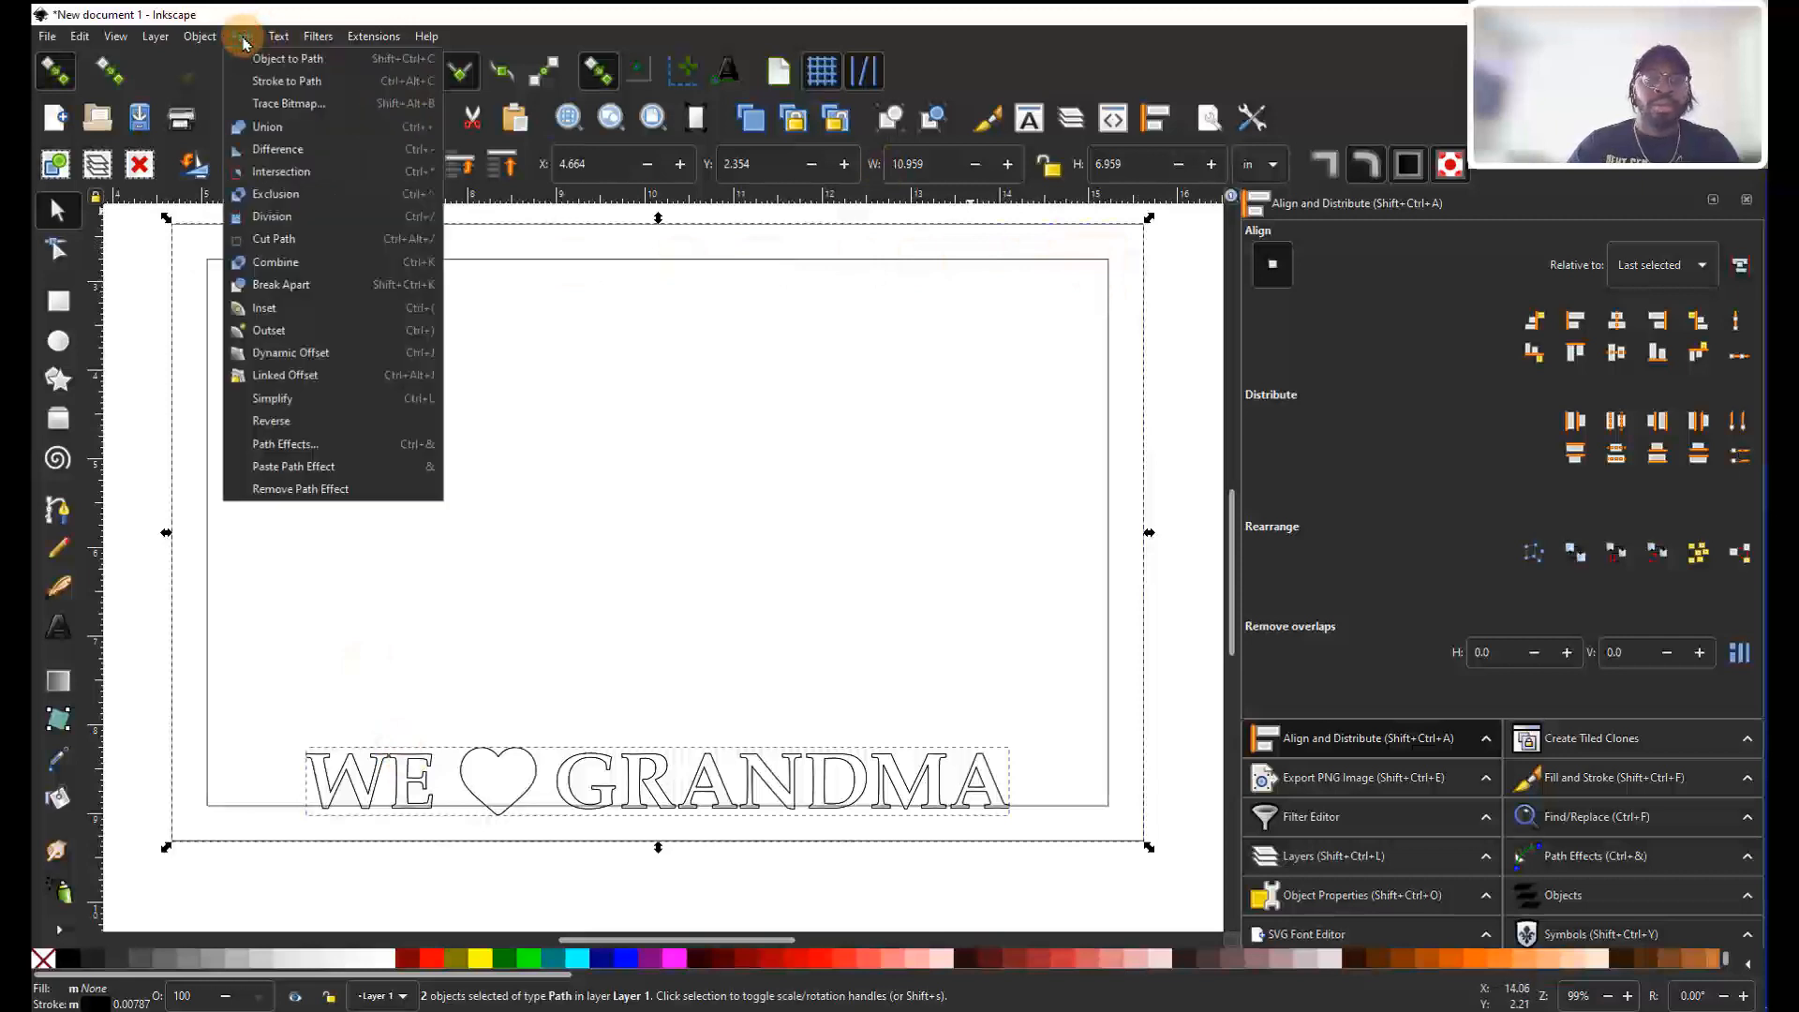
click(266, 131)
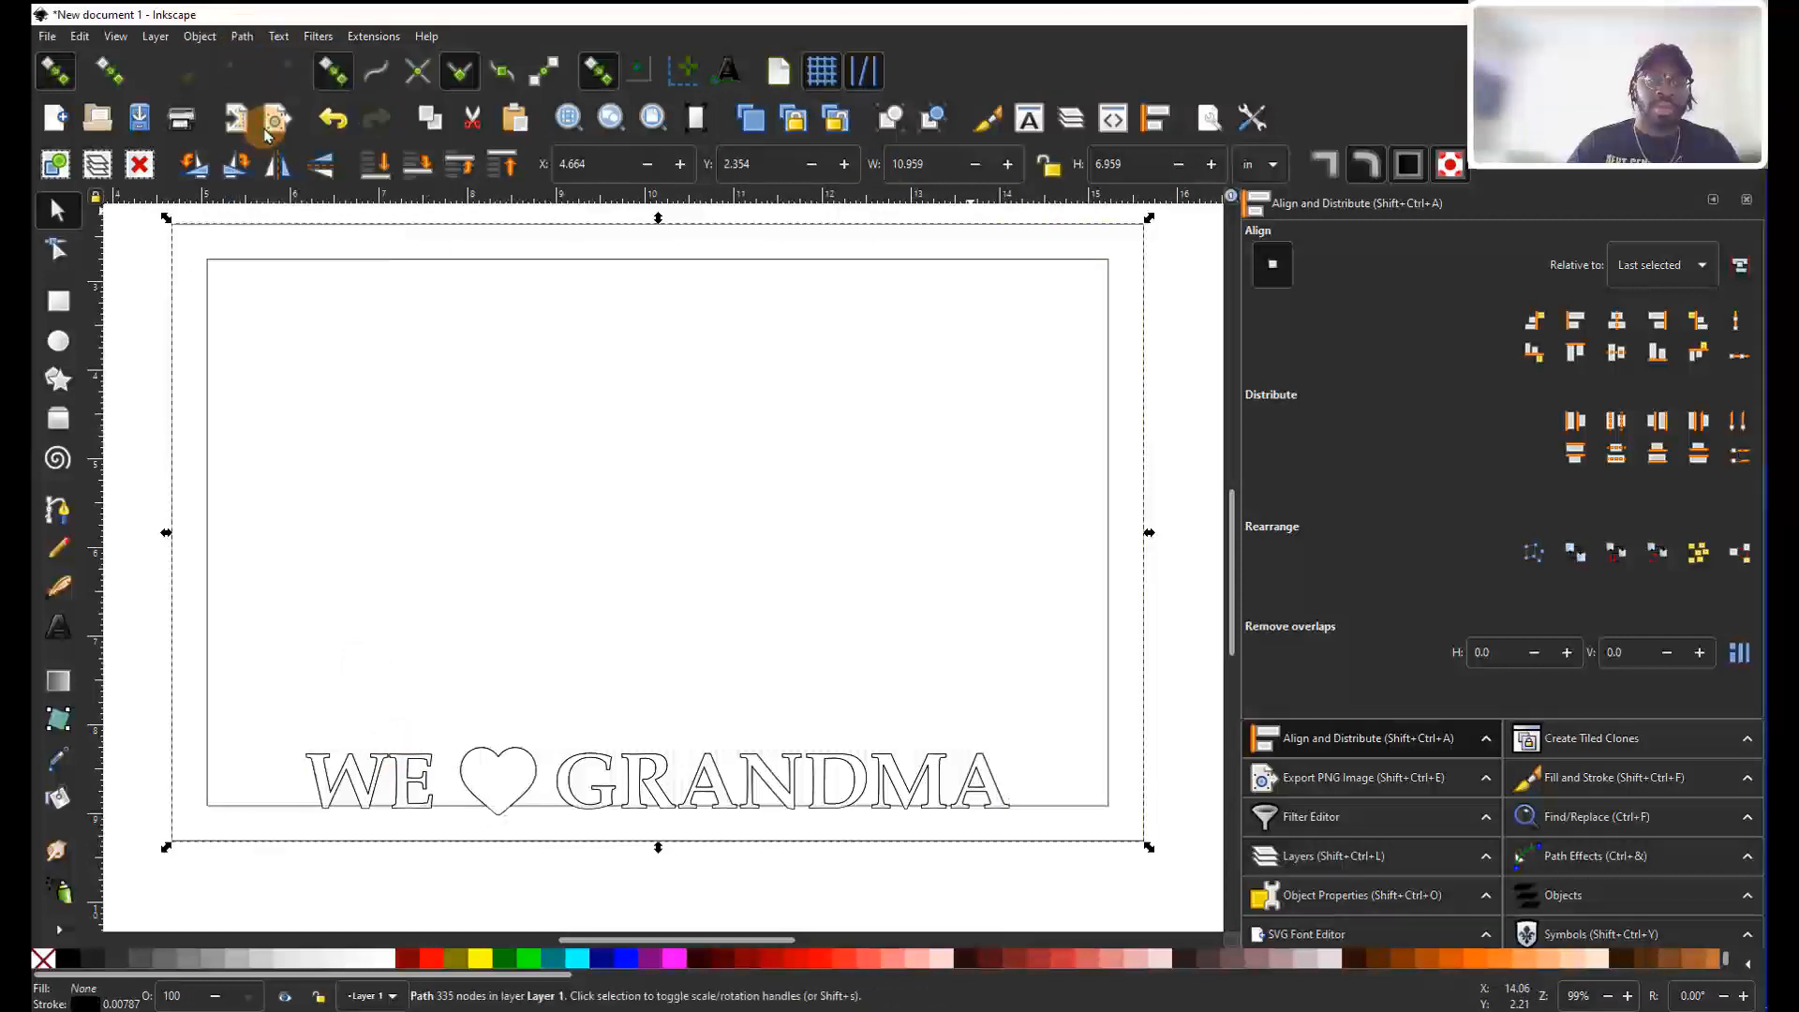
click(242, 36)
click(281, 263)
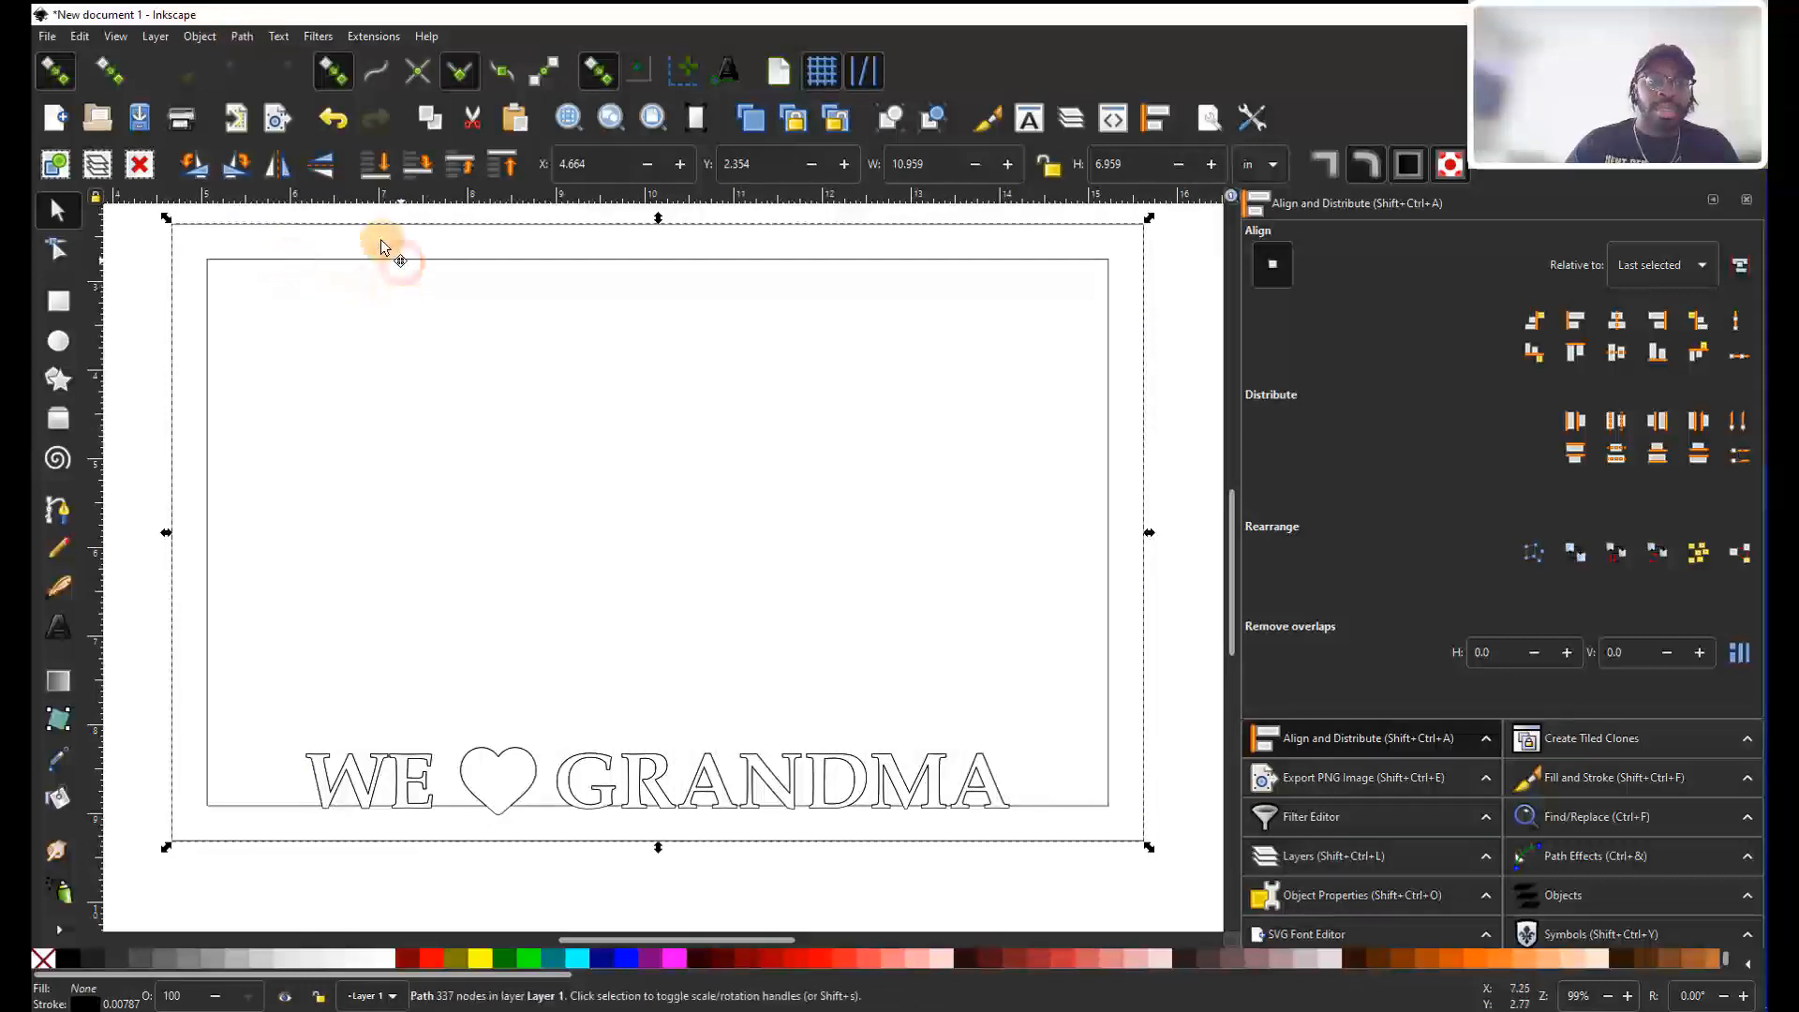
Move the merged frame up off the lettering copy, inspect where the letters and heart join the frame's lower bar, and undo the move.
drag(400, 260, 372, 197)
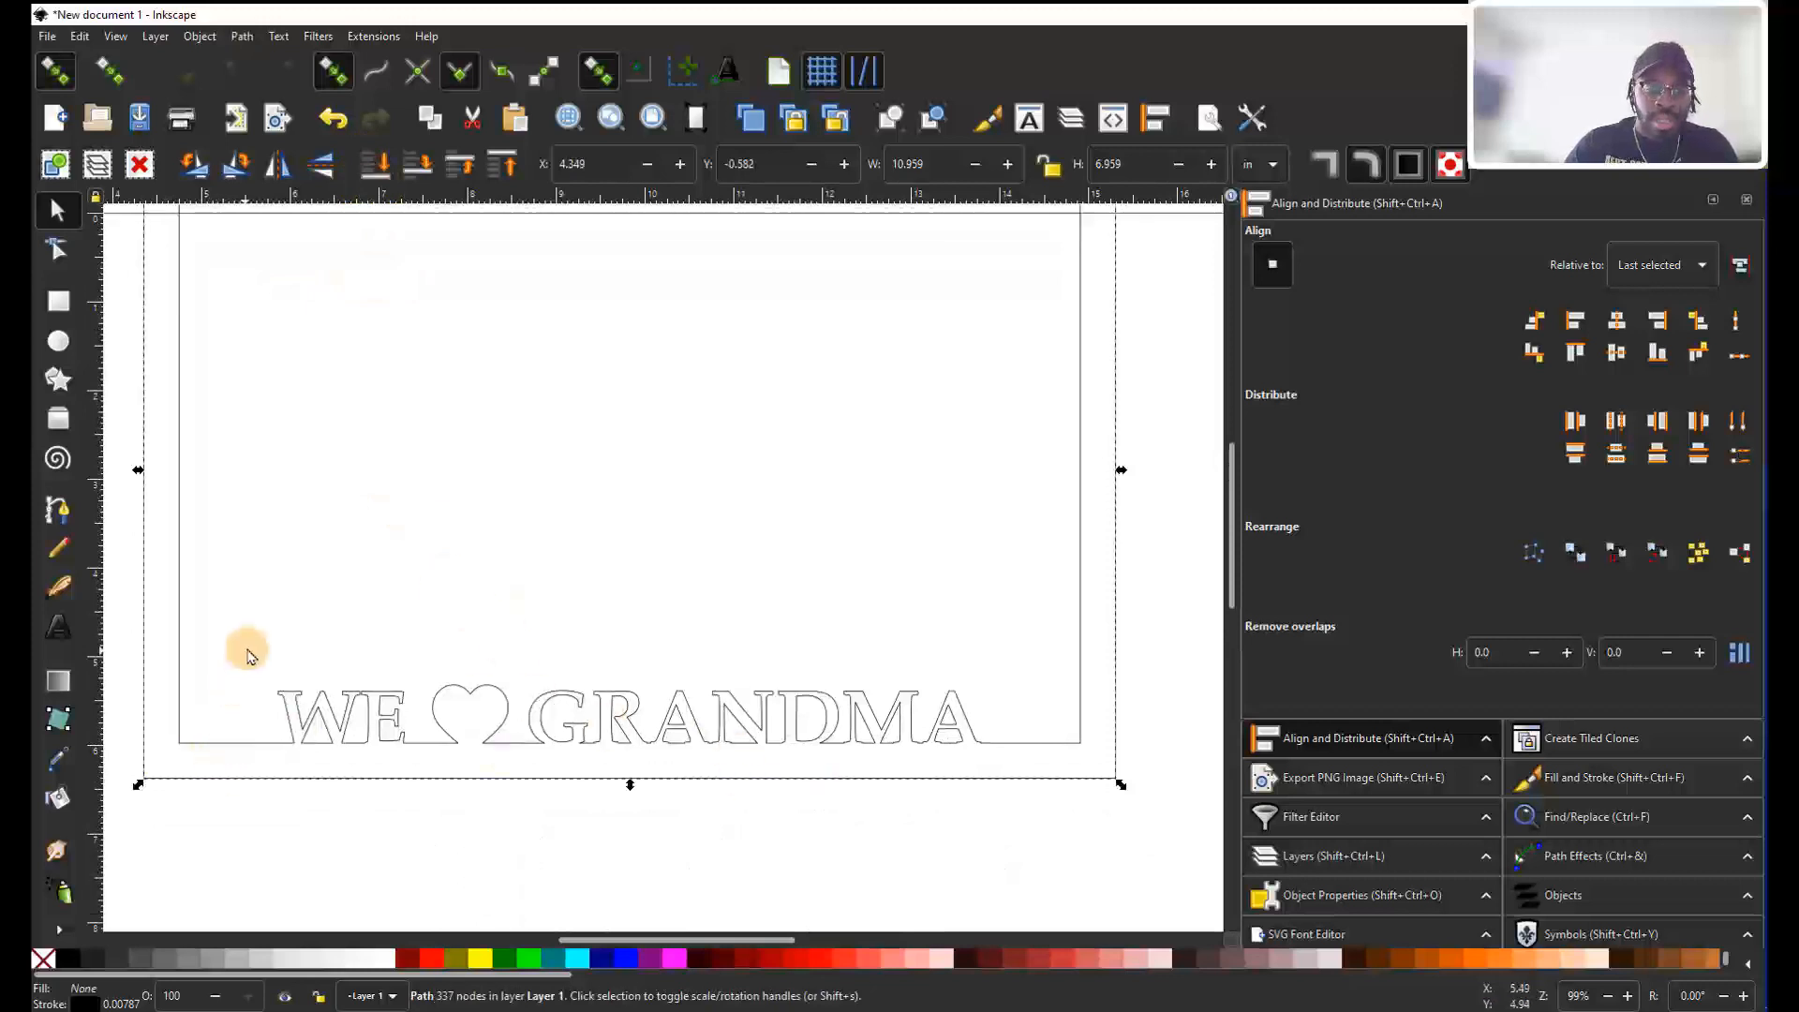
scroll(234, 791, up, 2)
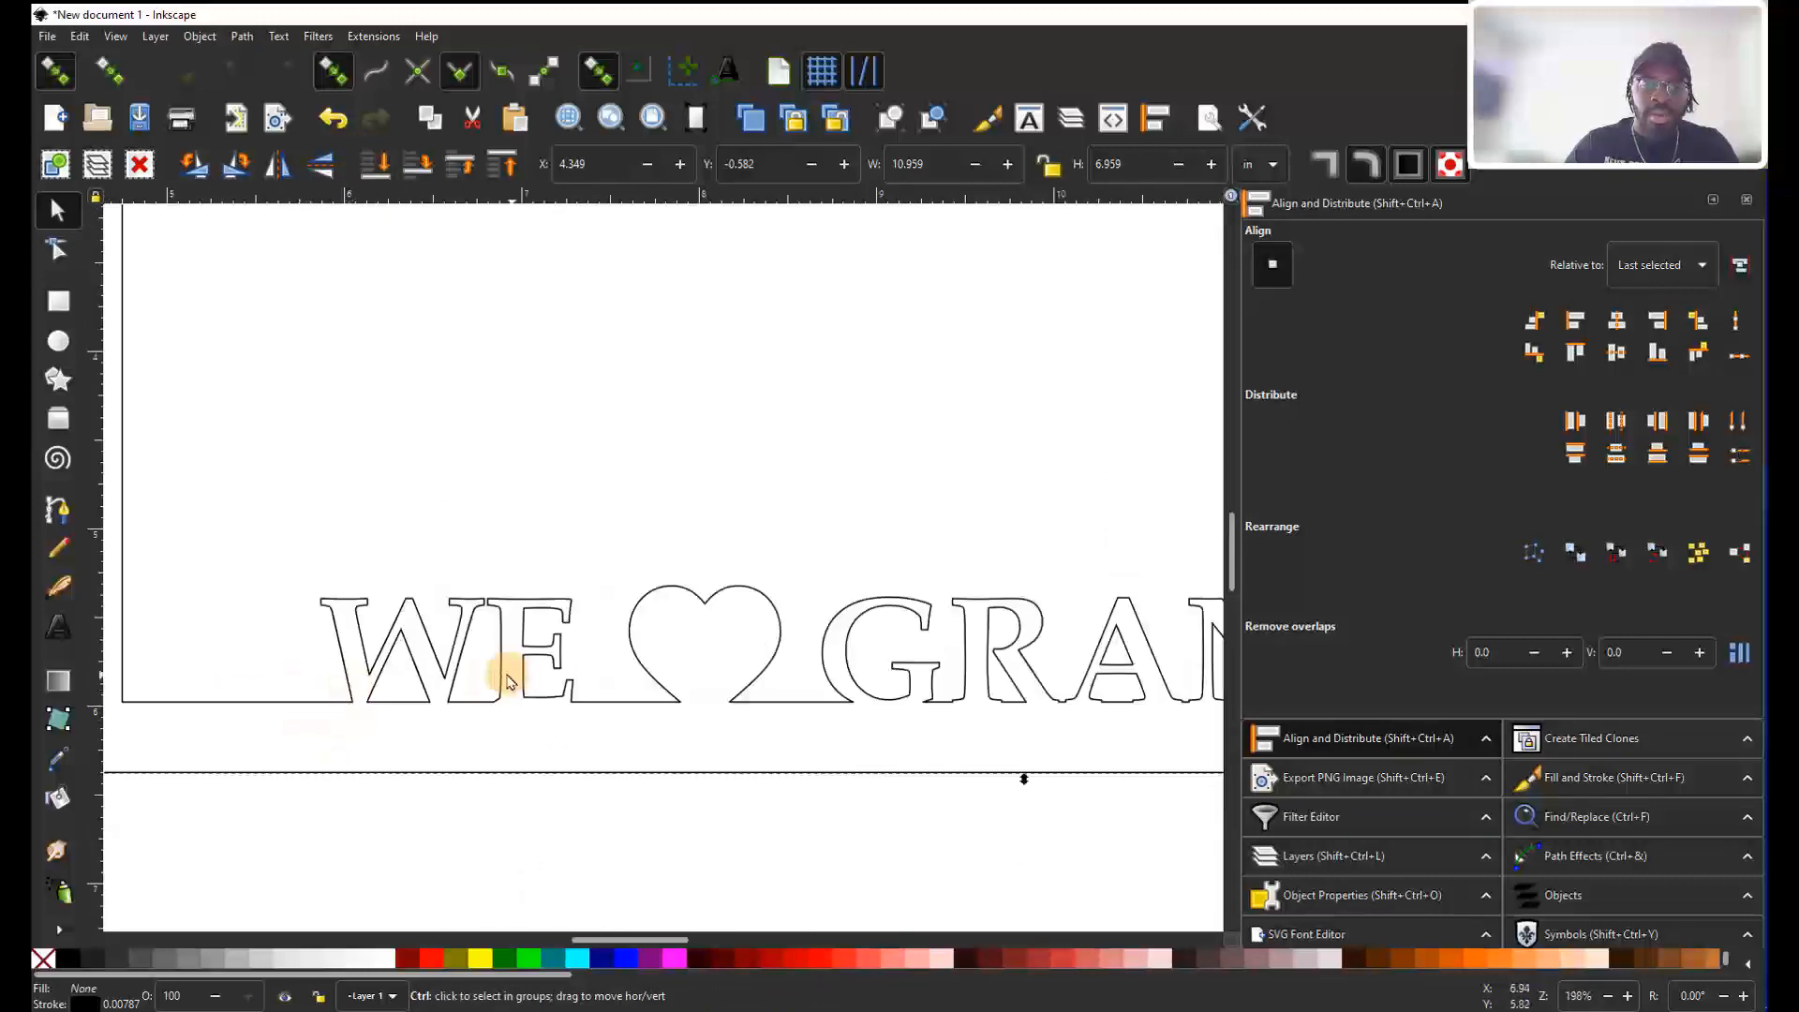
scroll(855, 715, down, 3)
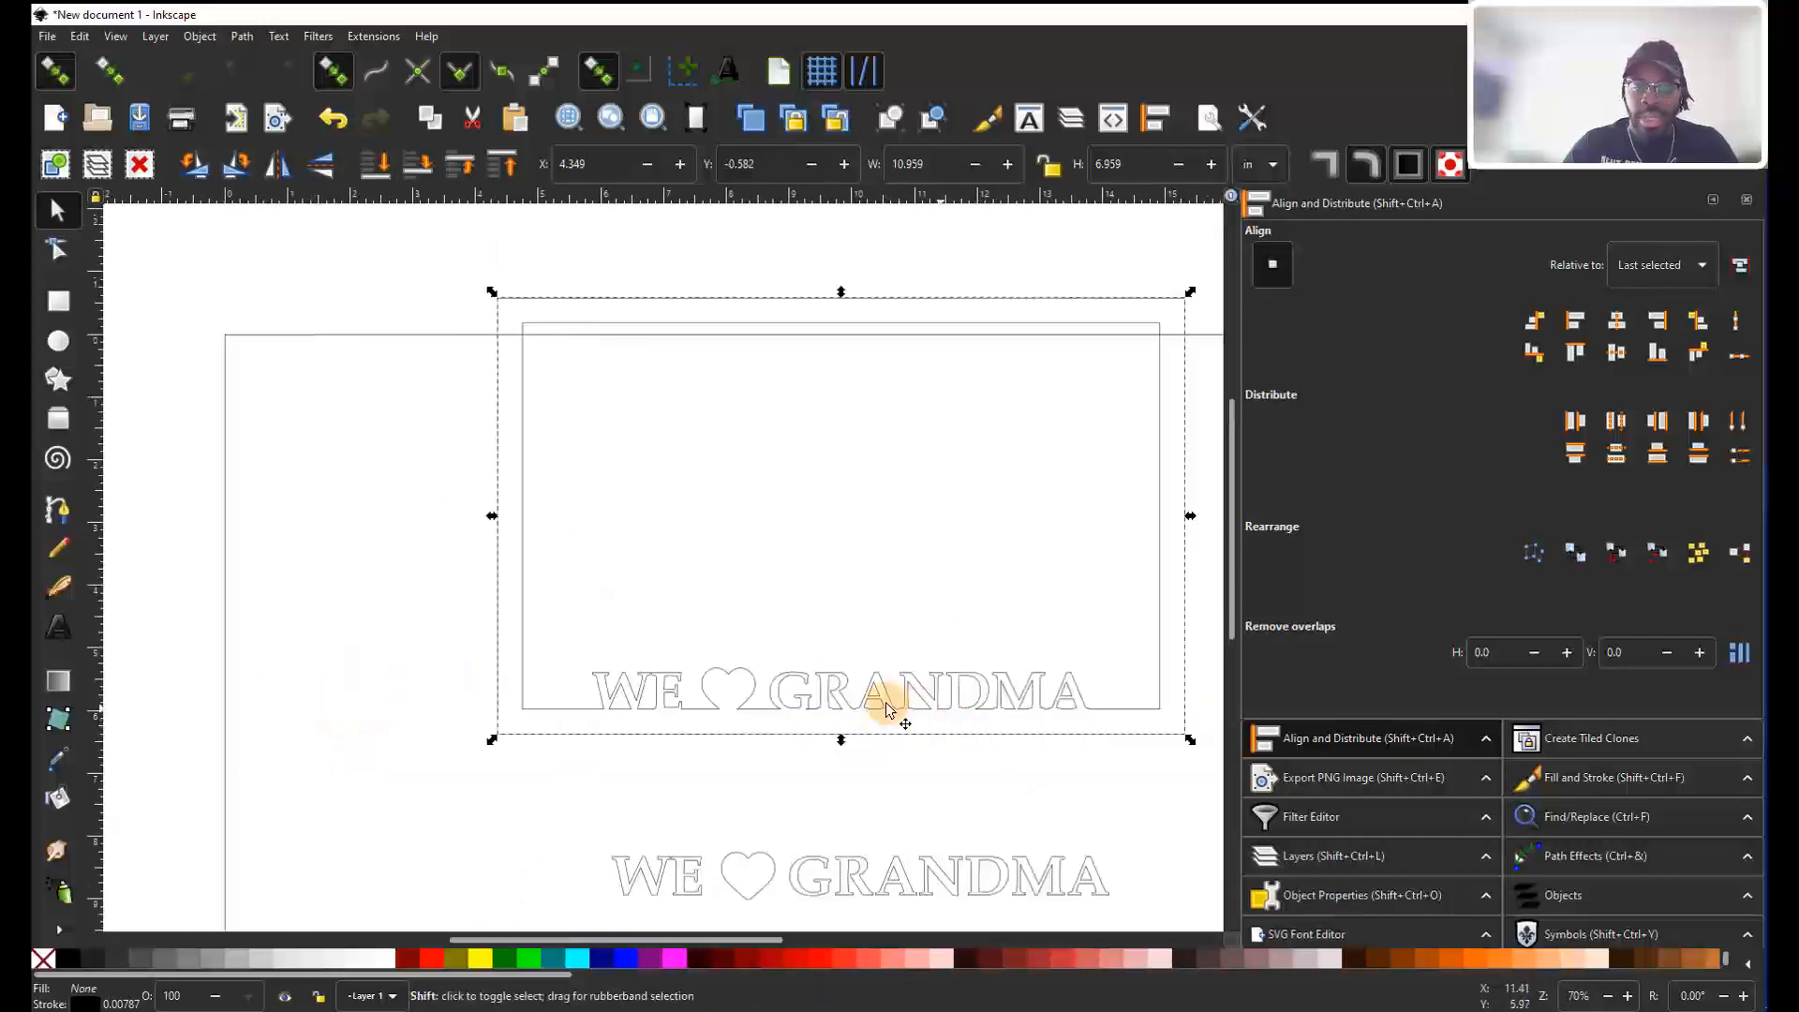
scroll(1077, 714, up, 3)
scroll(1081, 715, down, 2)
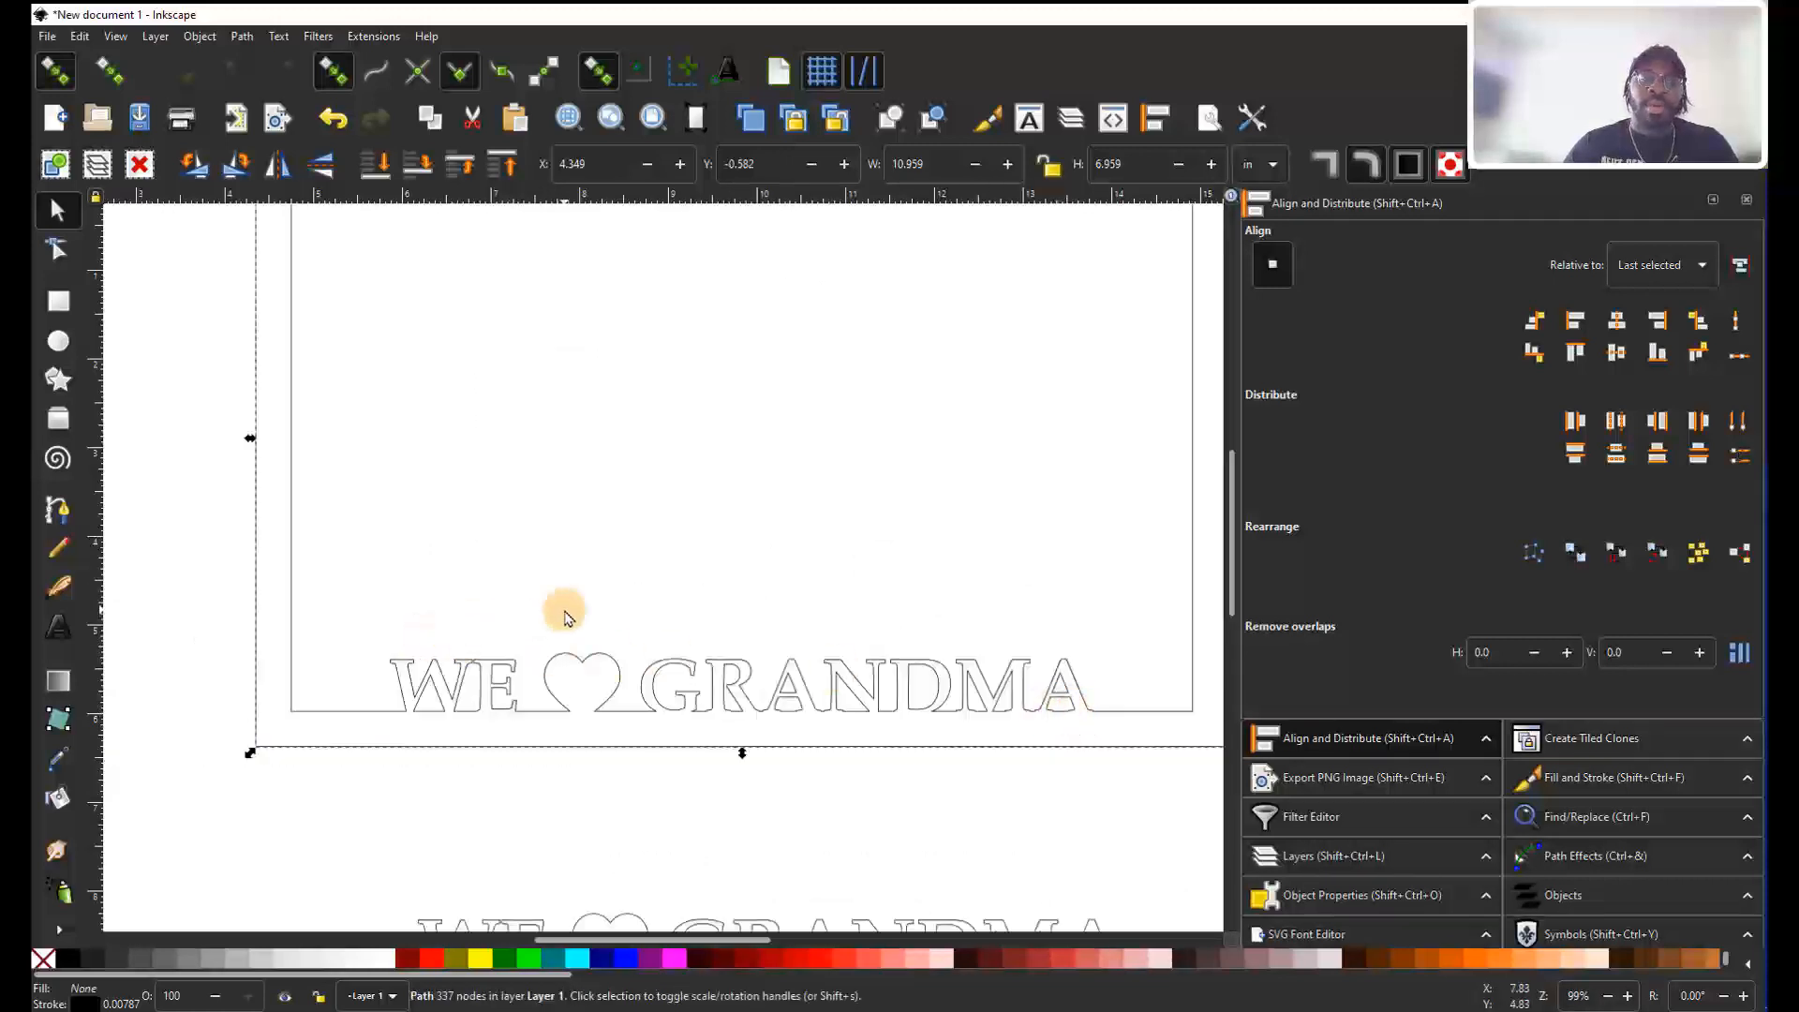
scroll(567, 604, down, 3)
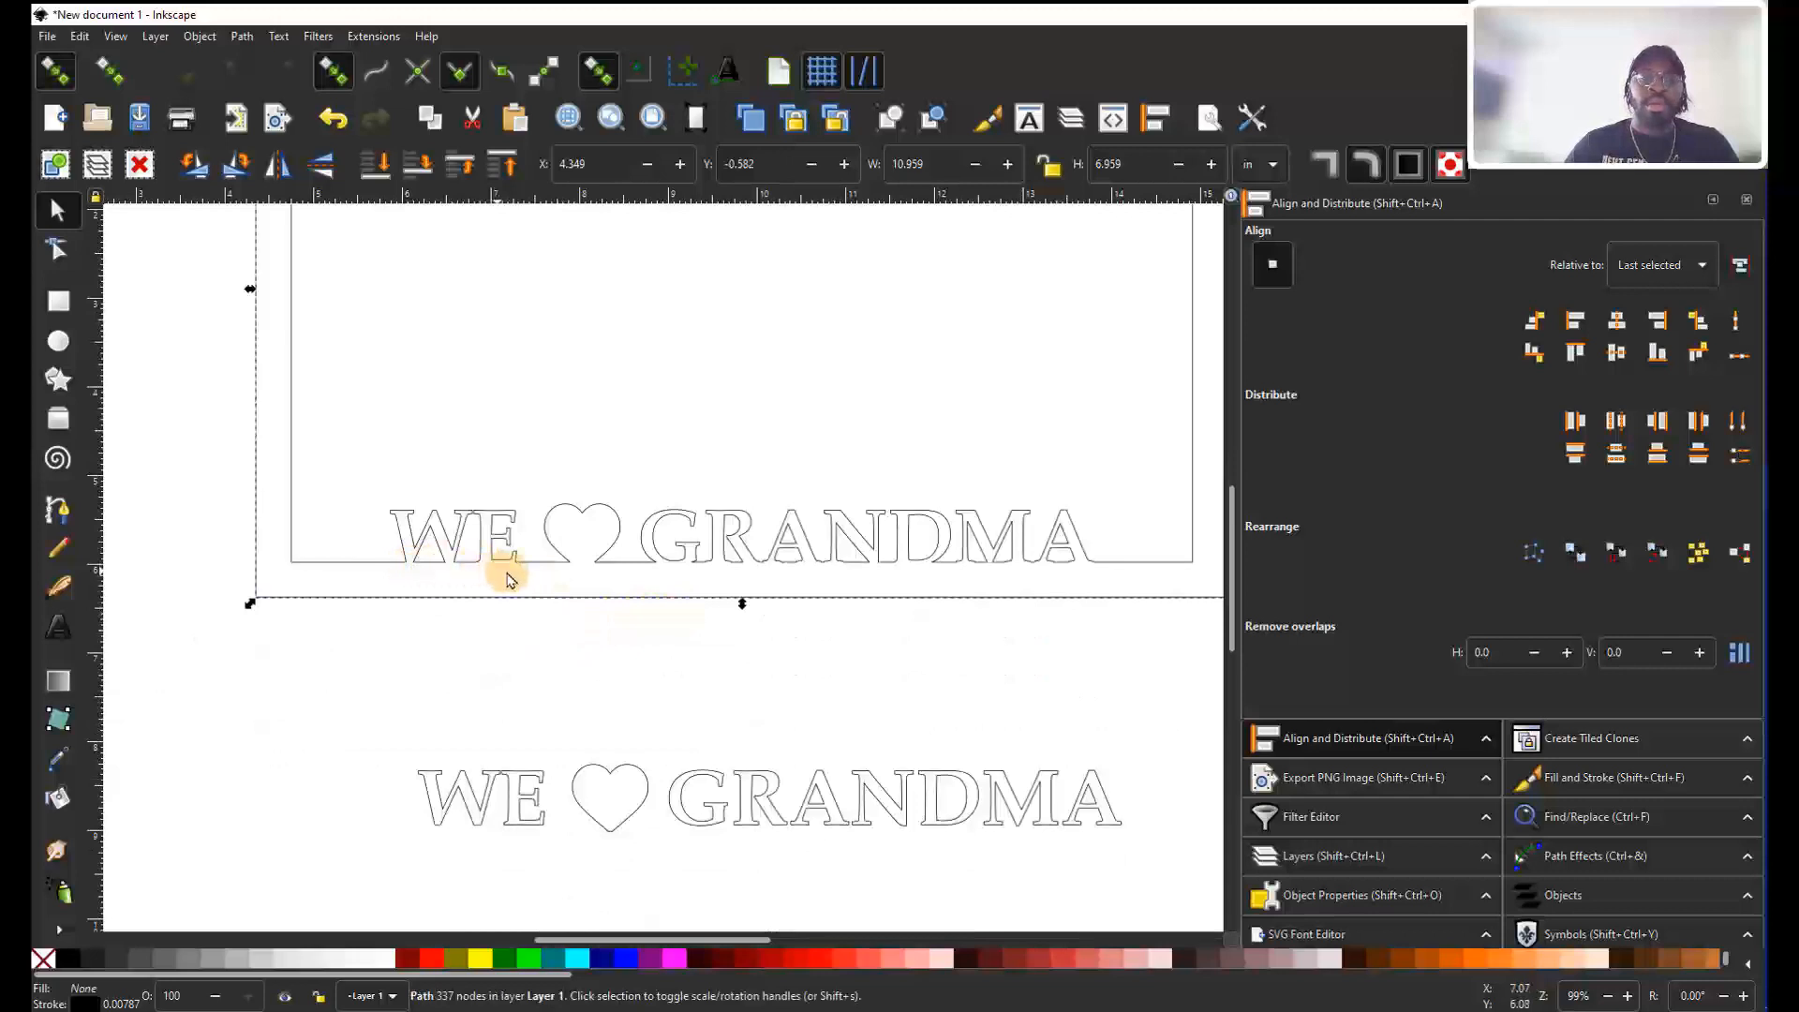
scroll(448, 490, up, 1)
scroll(374, 562, up, 2)
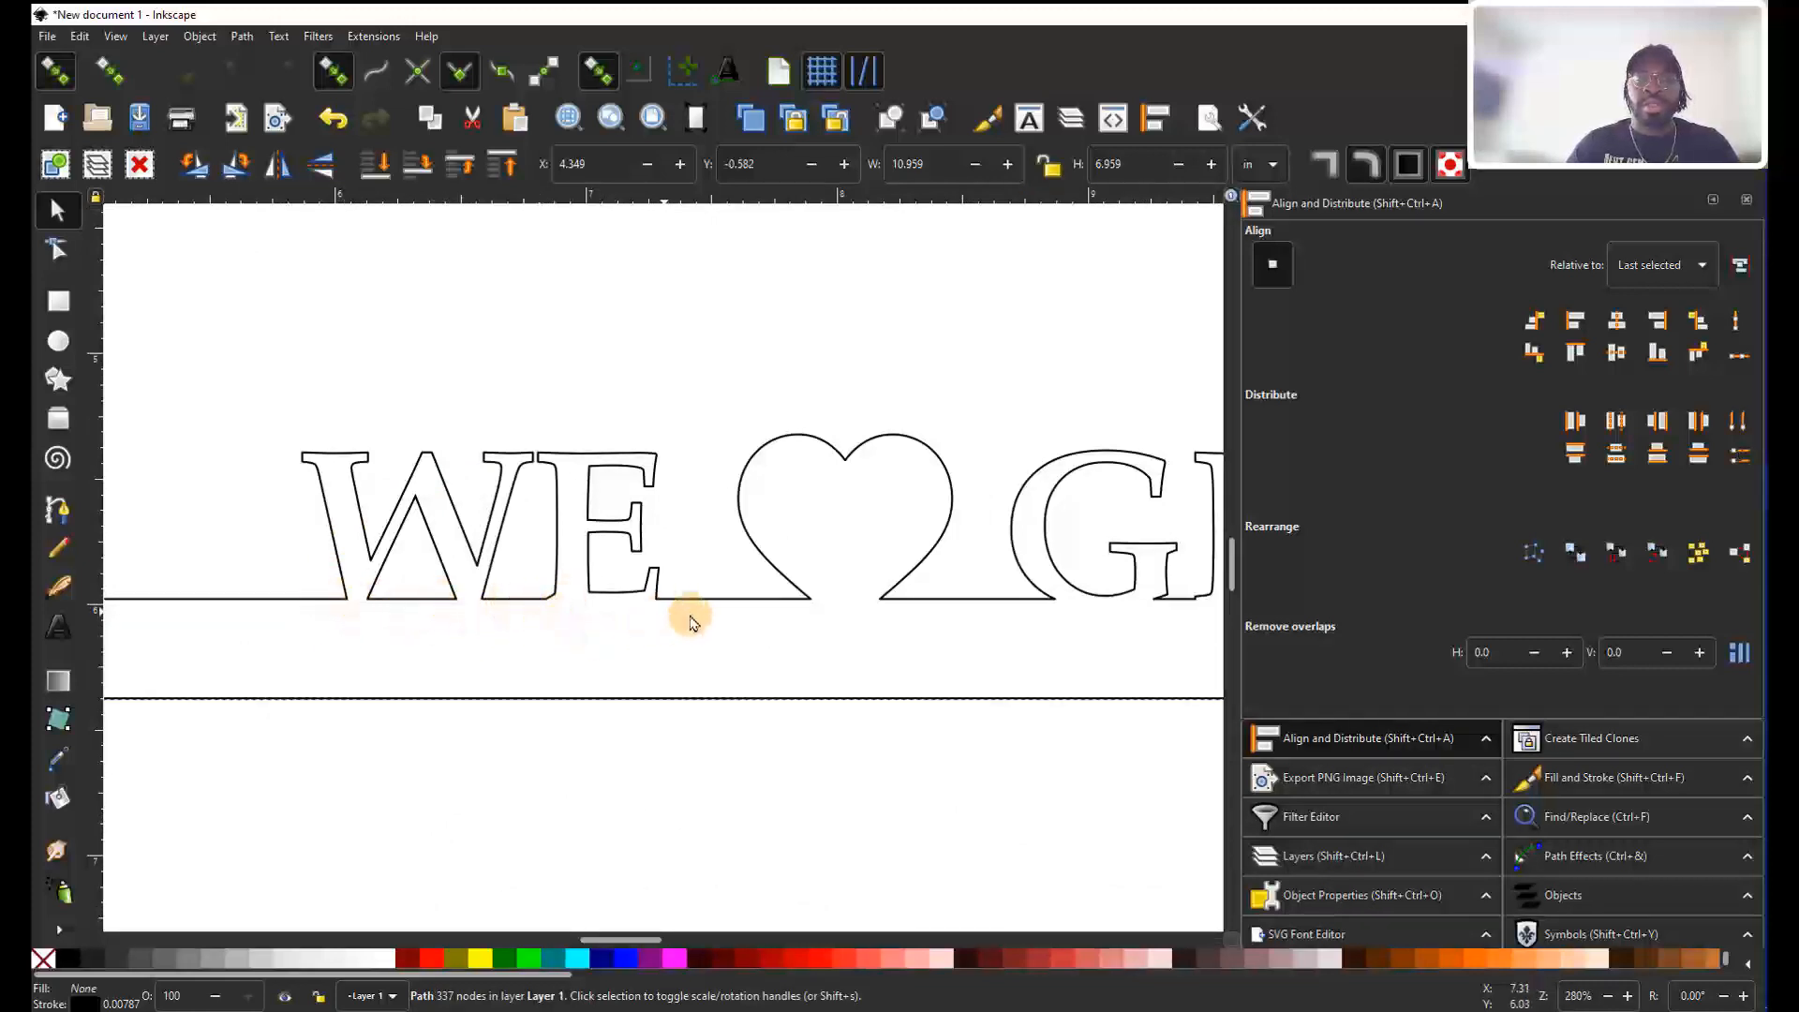
scroll(811, 609, right, 5)
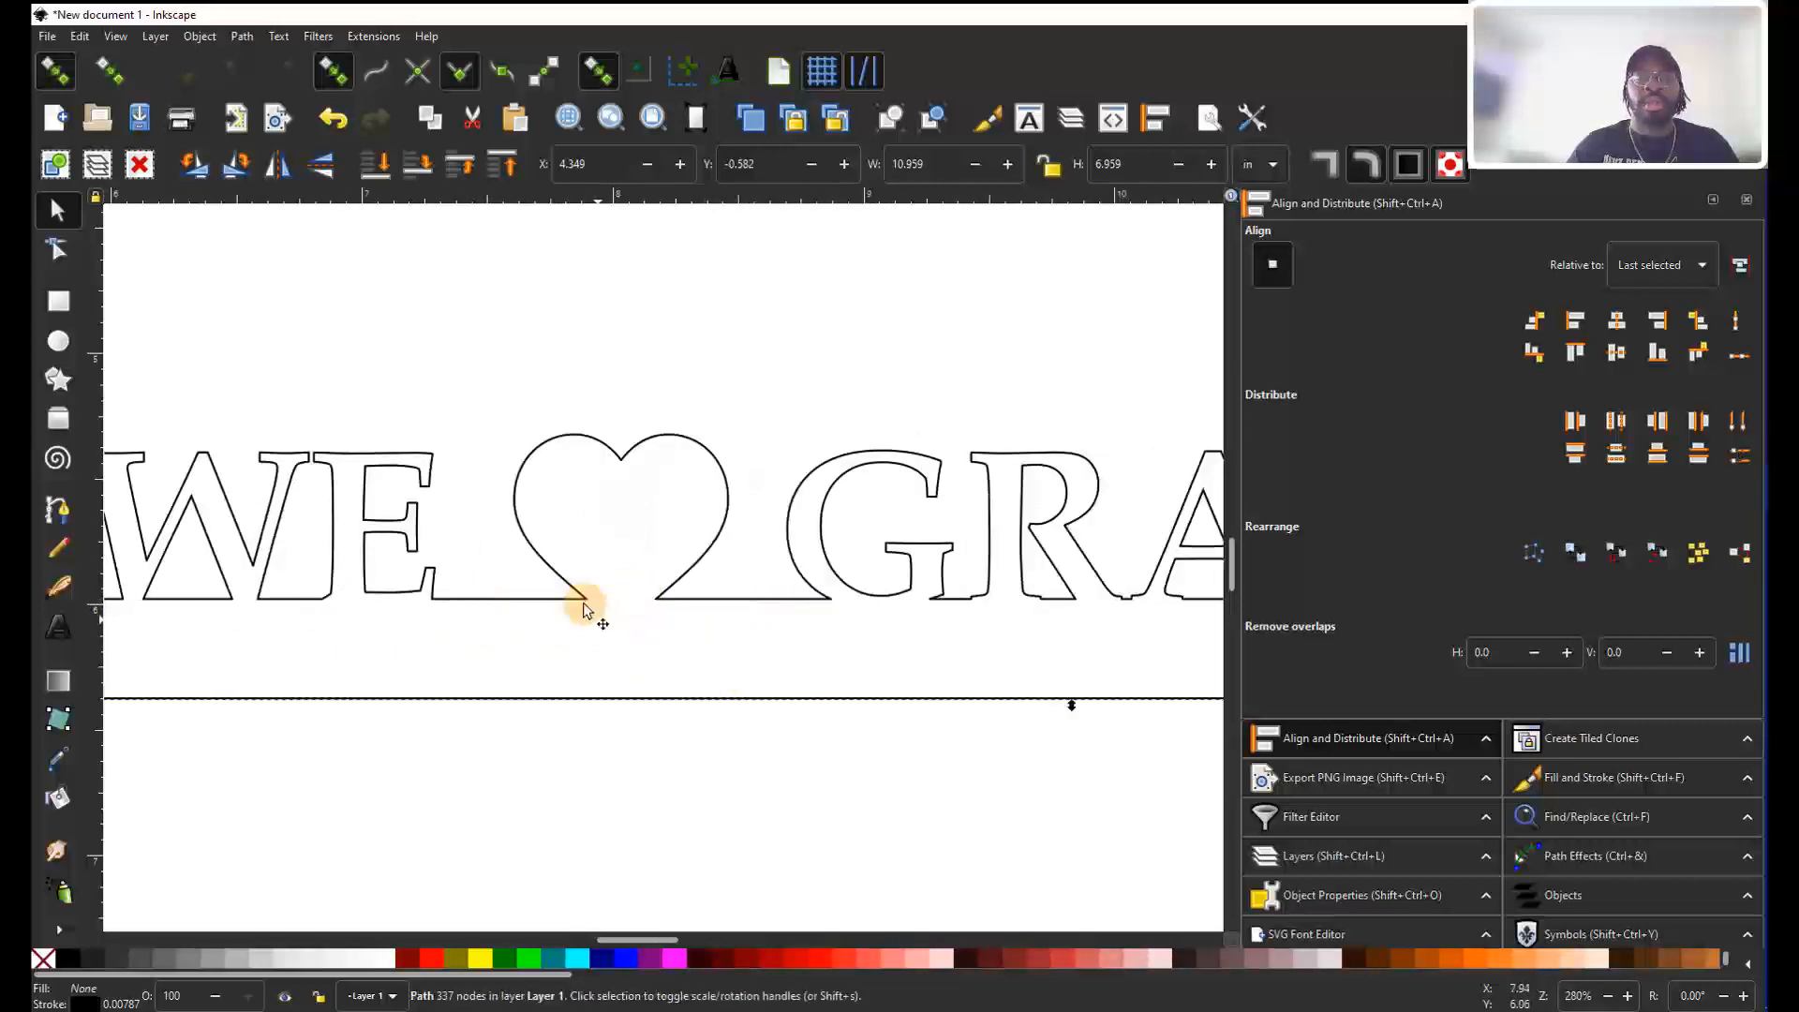
scroll(600, 623, right, 10)
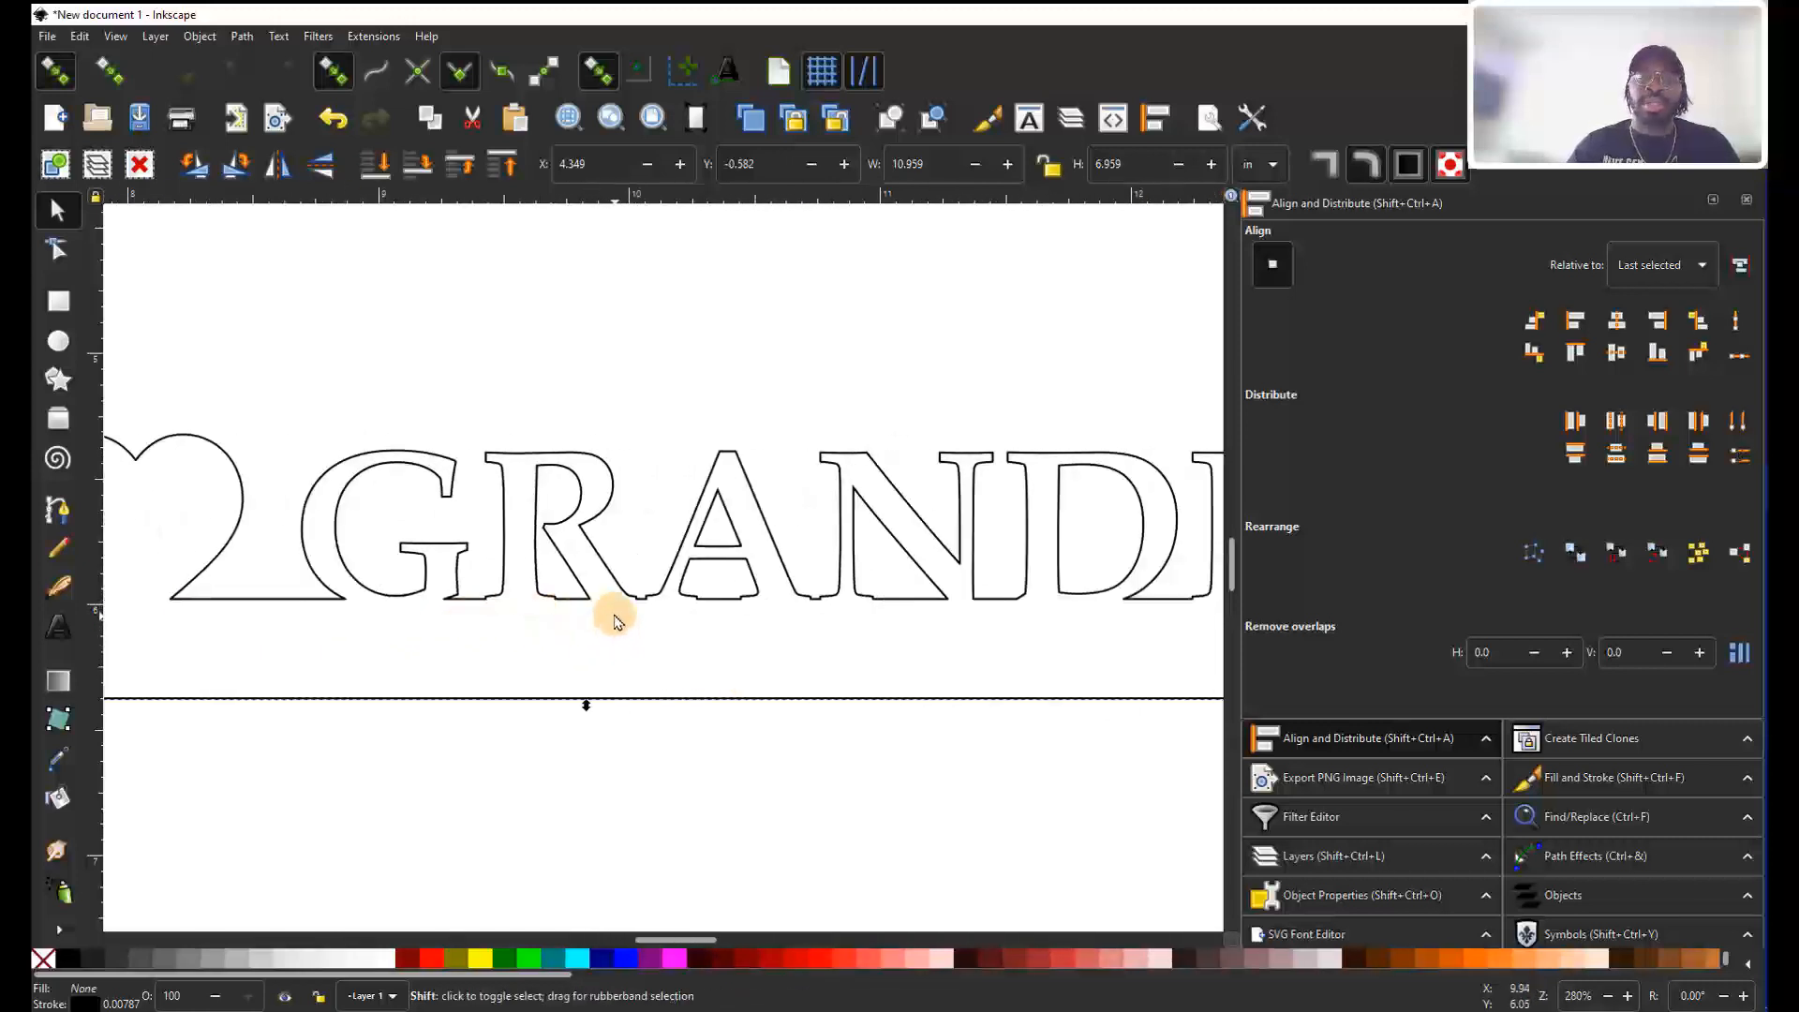
scroll(600, 638, down, 5)
key(ctrl+z)
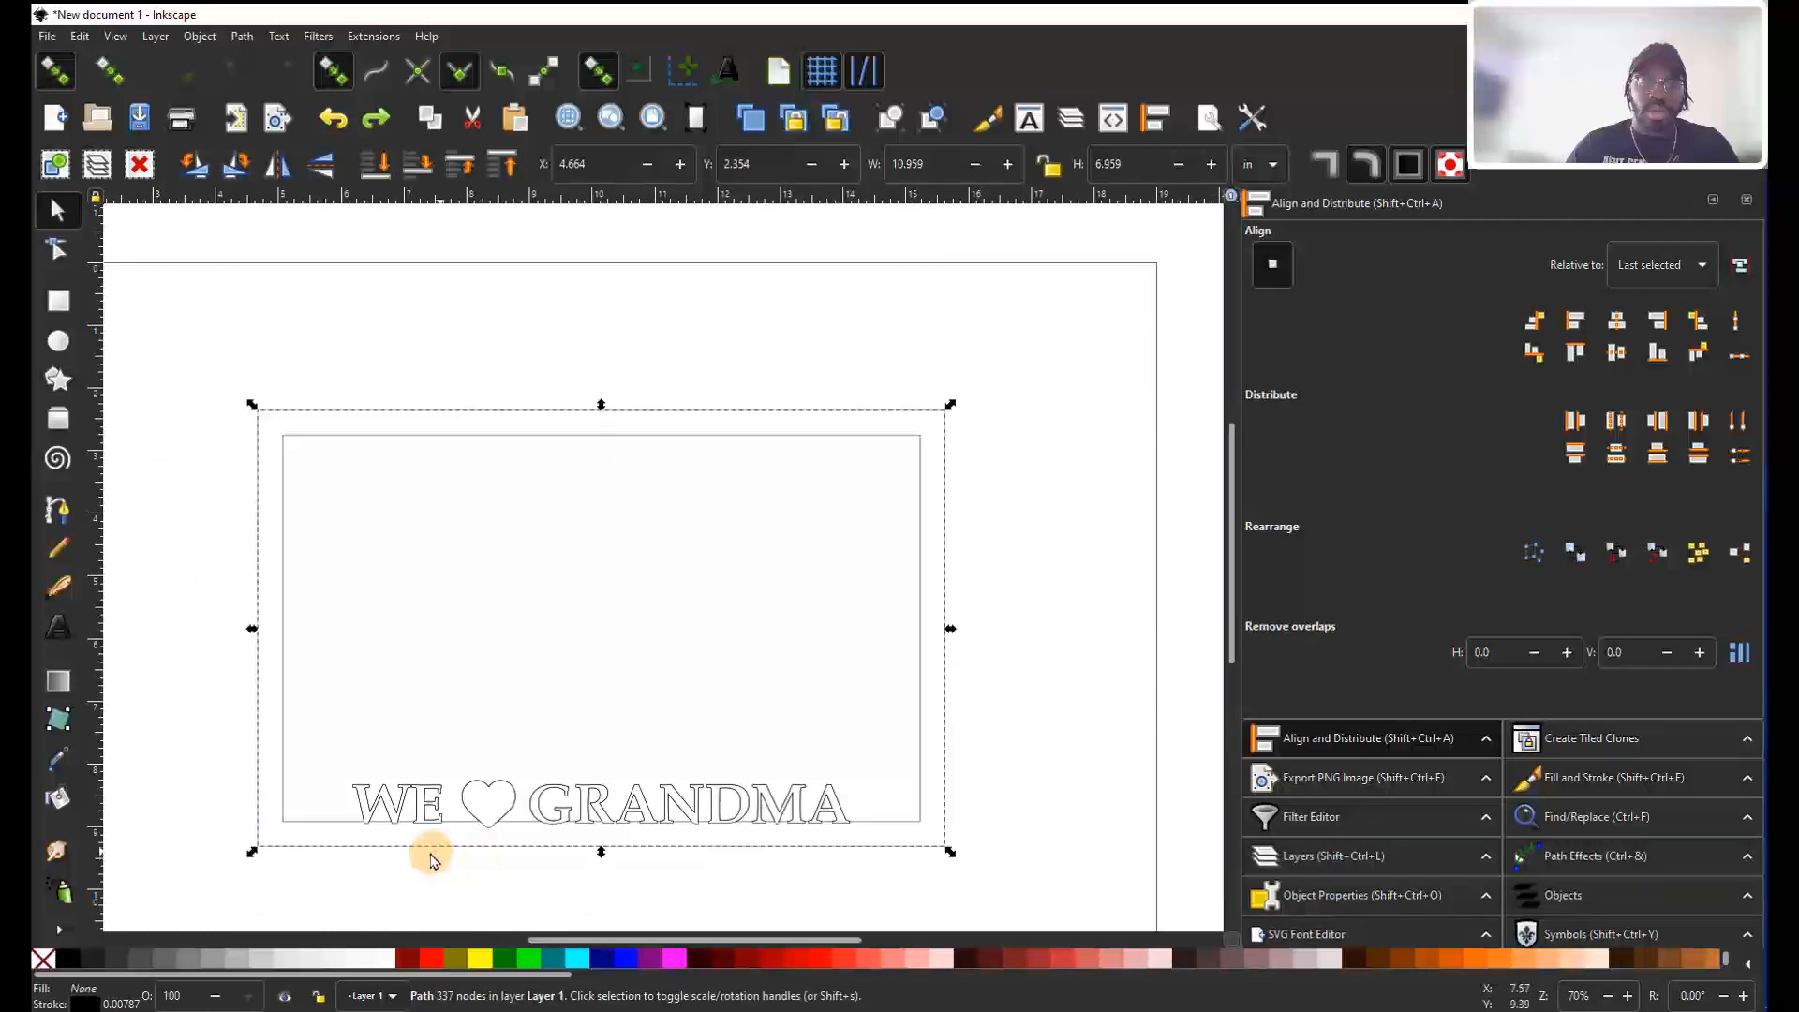
Try moving the separate lettering copy away from the merged frame and undo the move.
scroll(431, 860, up, 3)
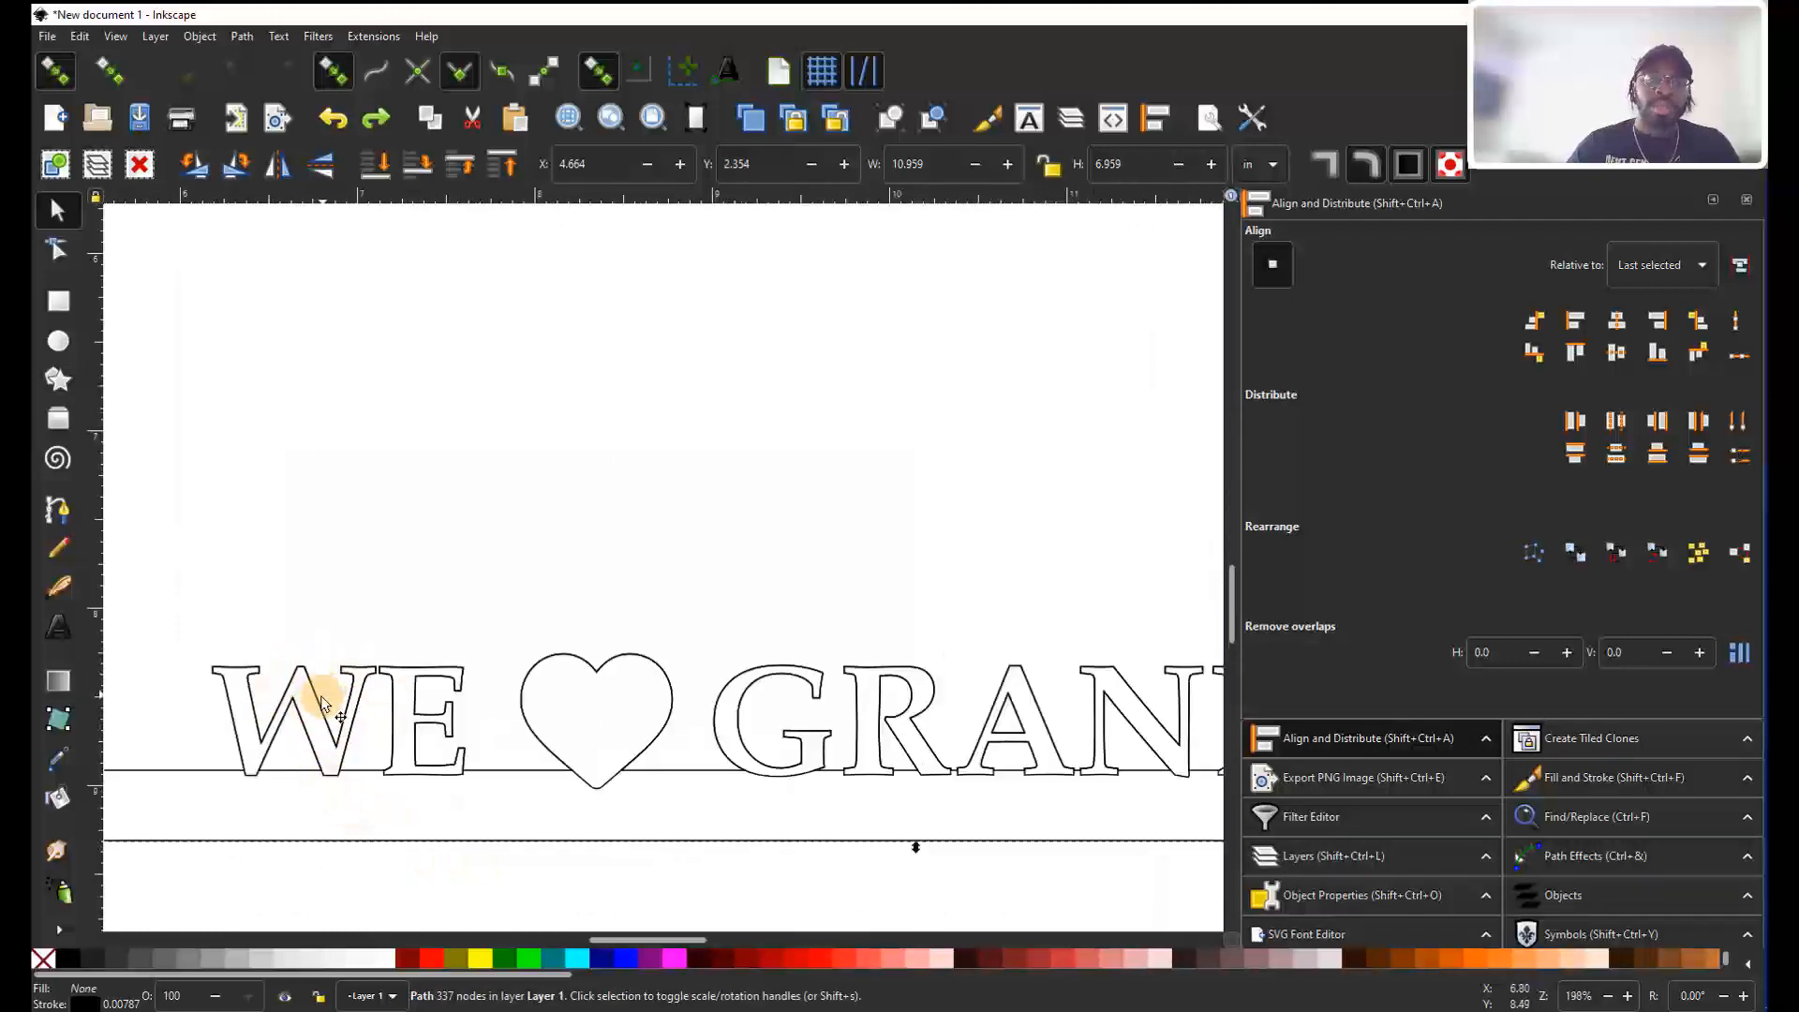
drag(321, 703, 253, 544)
key(ctrl+z)
Set the stroke colour of the selected lettering and heart copy to magenta, after trying purple and green.
scroll(630, 707, down, 2)
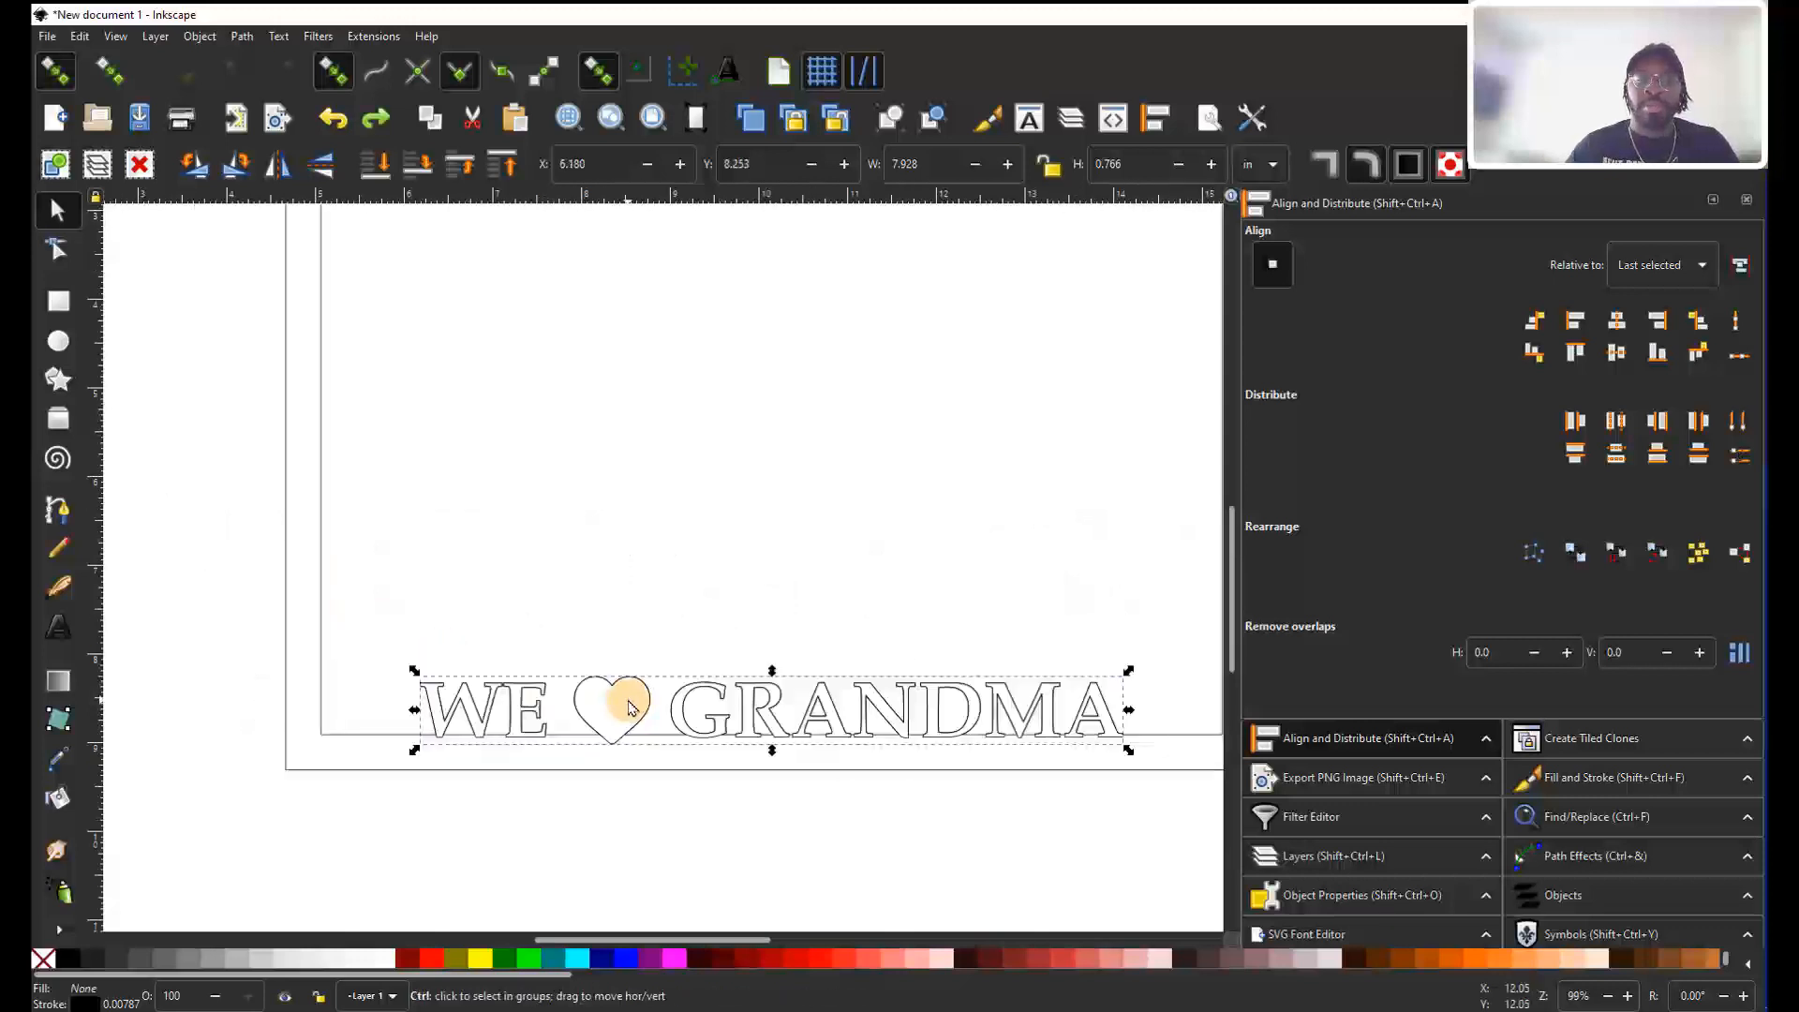
scroll(614, 704, right, 3)
scroll(595, 695, up, 2)
scroll(558, 678, right, 1)
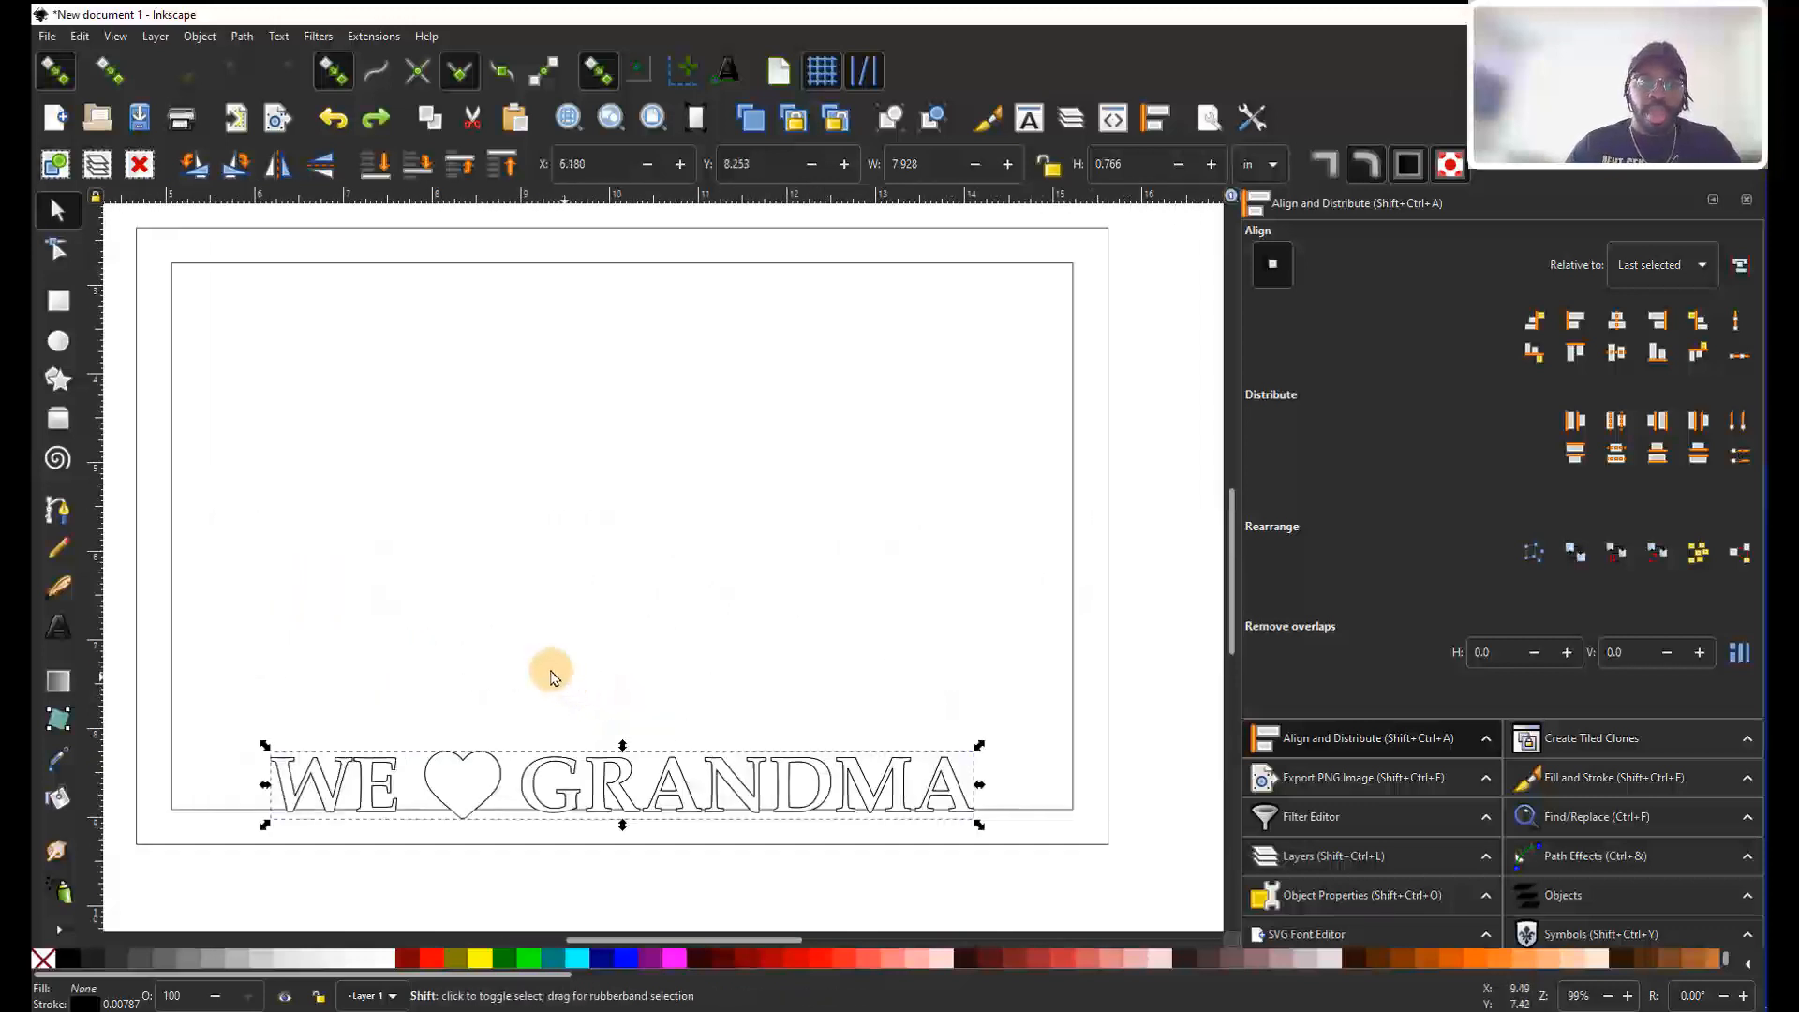
scroll(551, 677, left, 1)
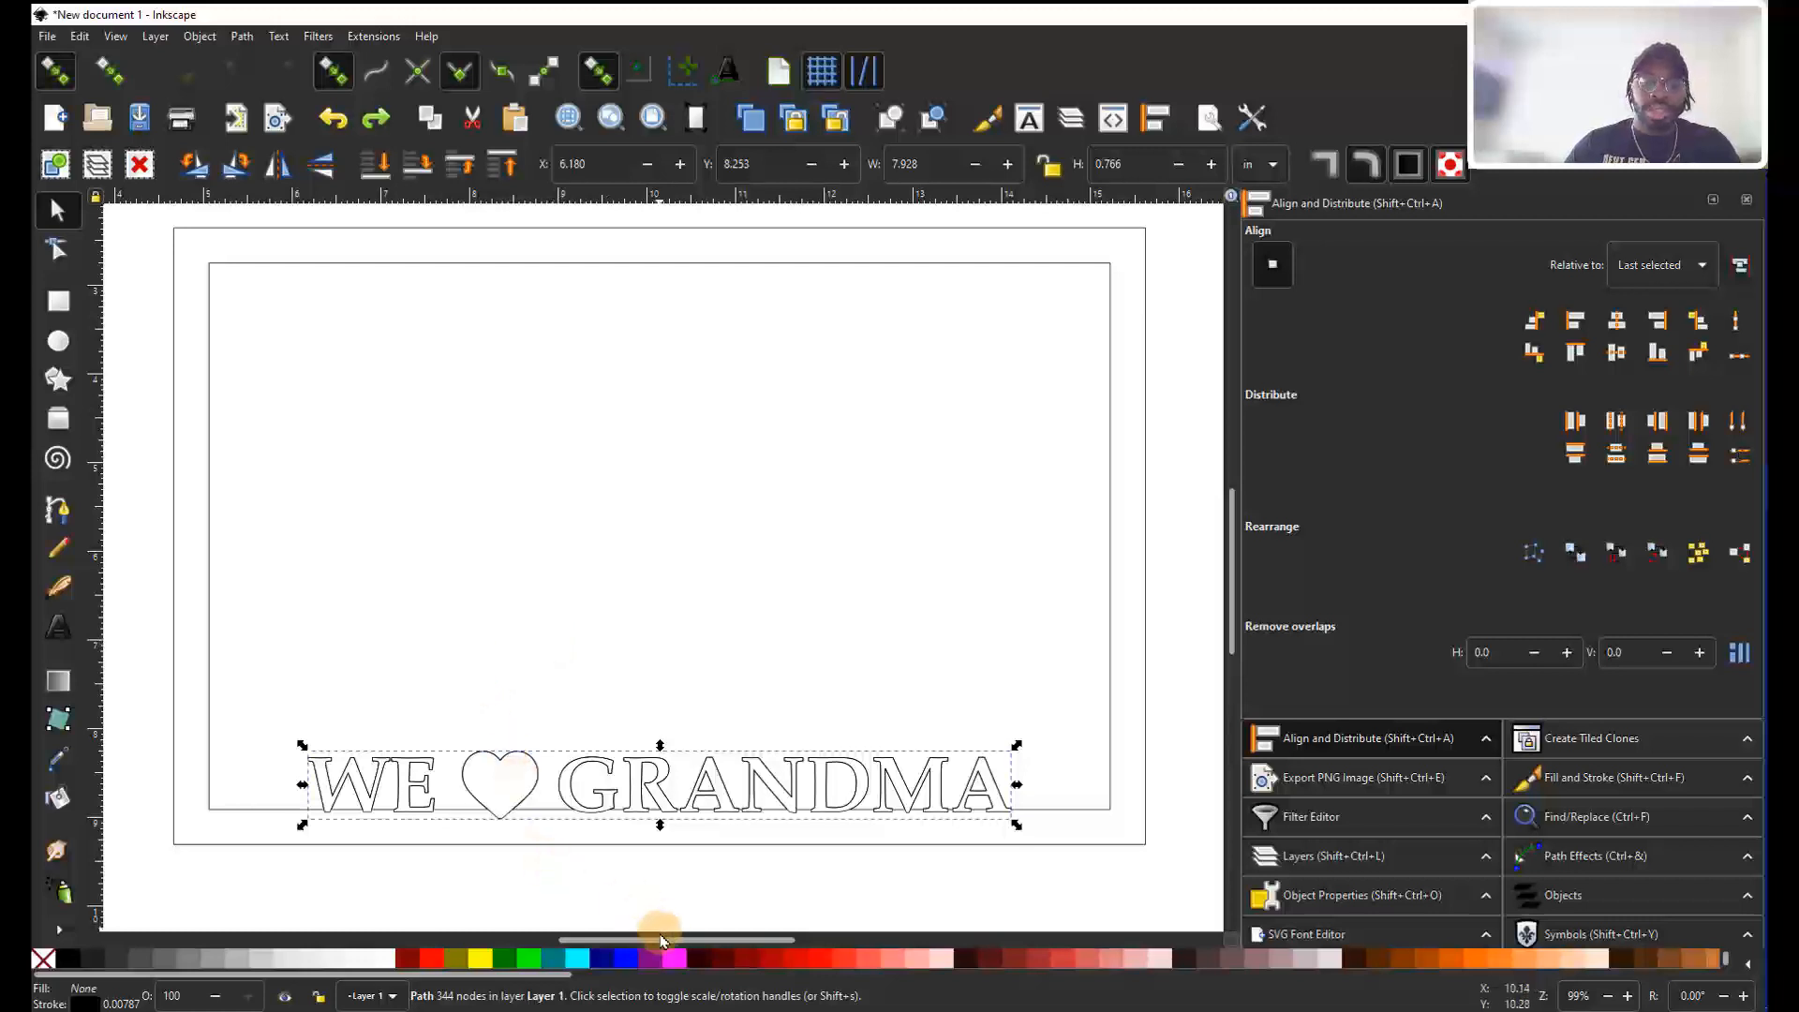
shift+click(677, 961)
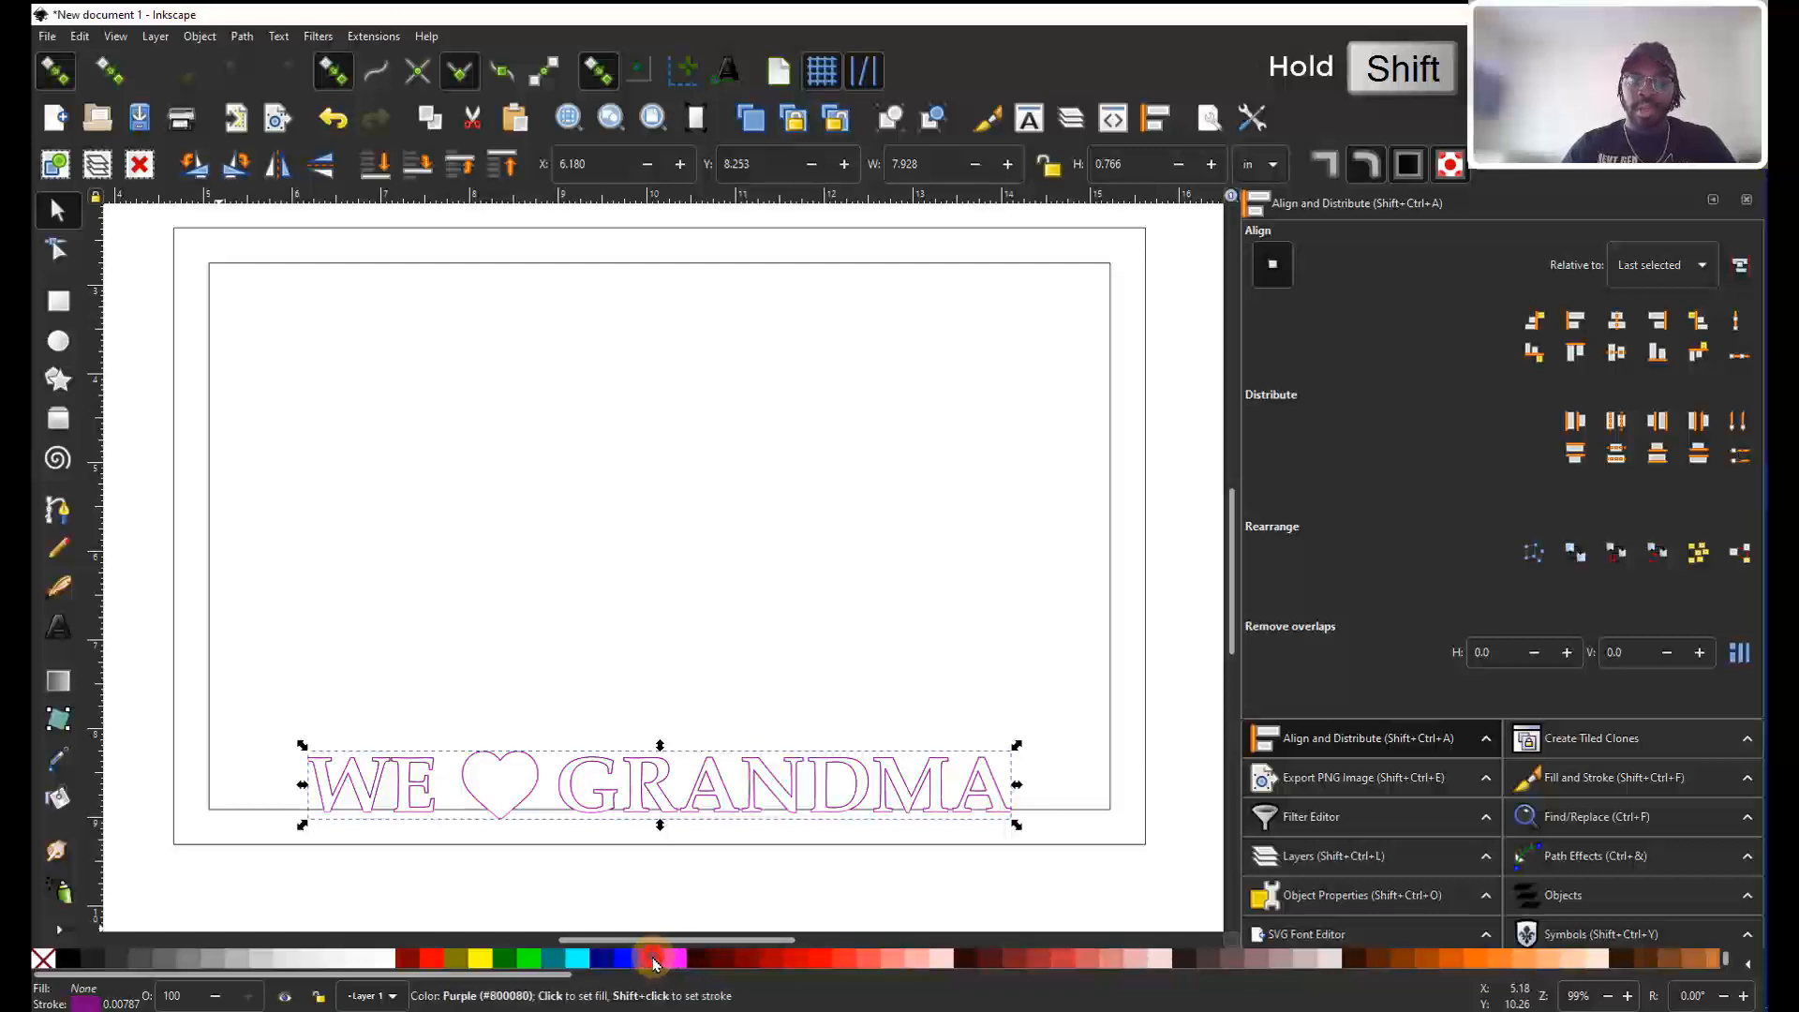
shift+click(552, 957)
shift+click(499, 958)
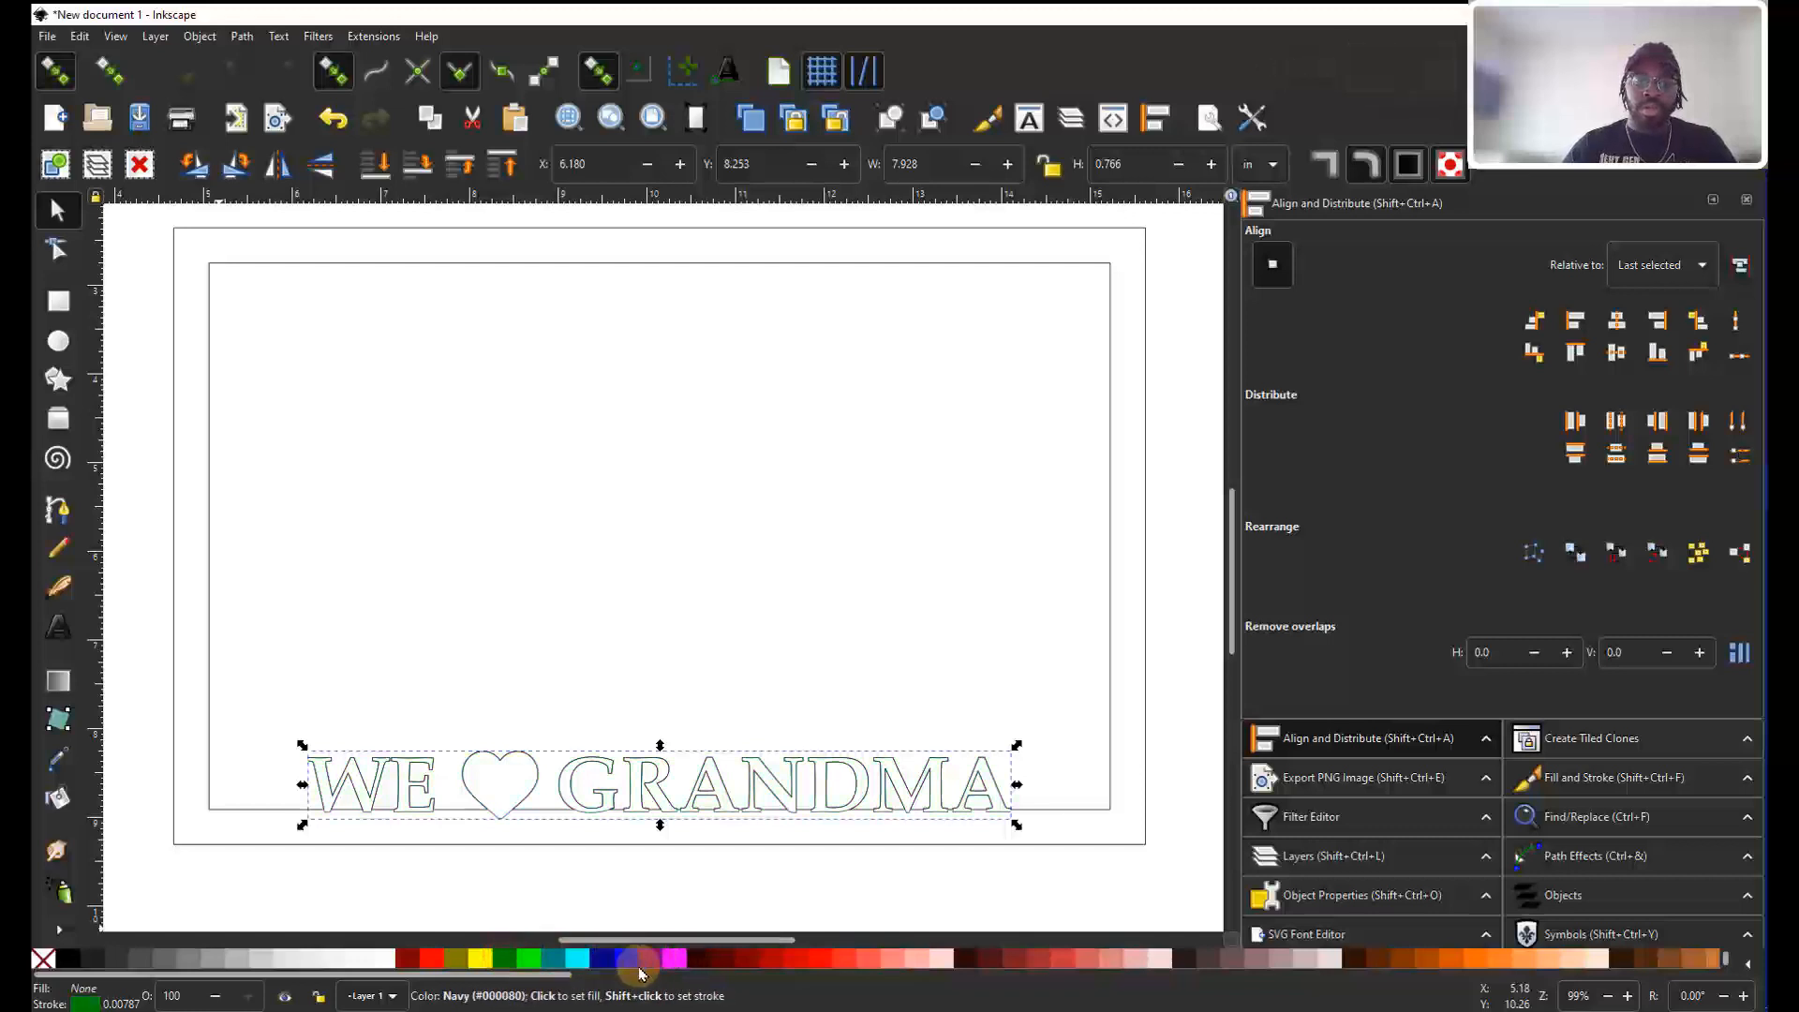
shift+click(651, 959)
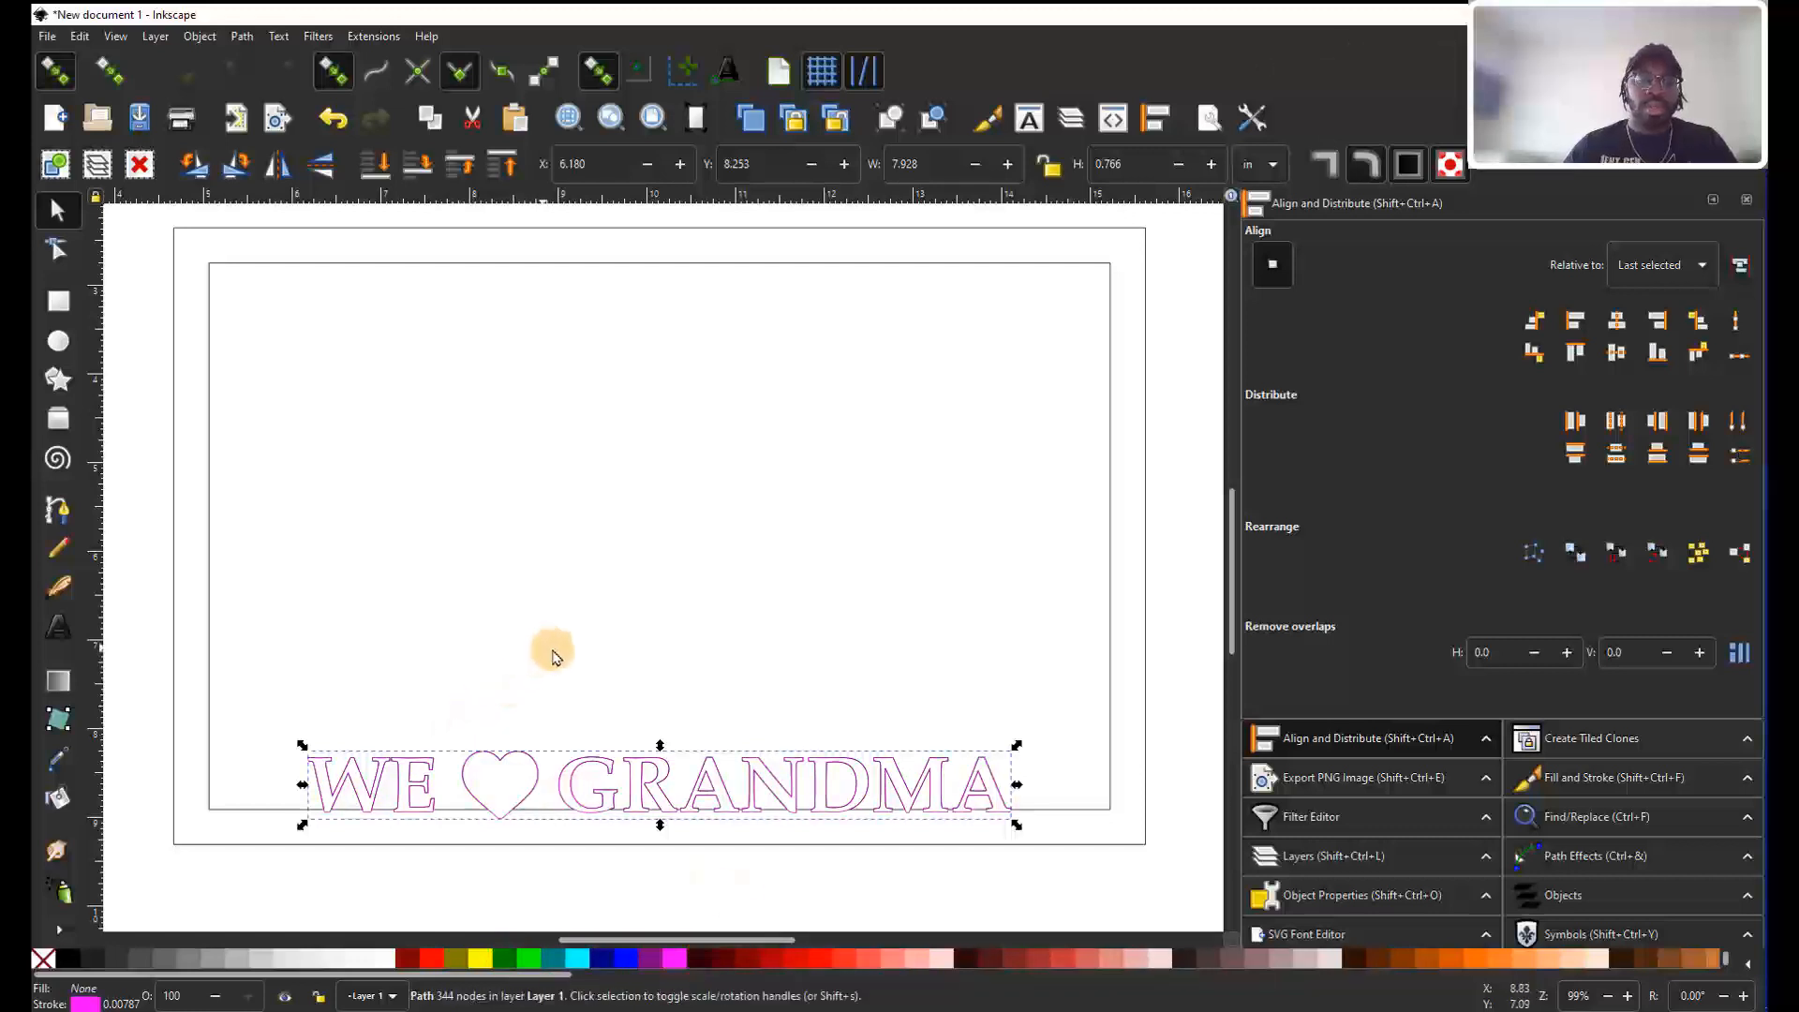
Try yellow and lime green fills on the magenta WE GRANDMA lettering and heart copy, and remove the fill again.
click(439, 961)
click(489, 961)
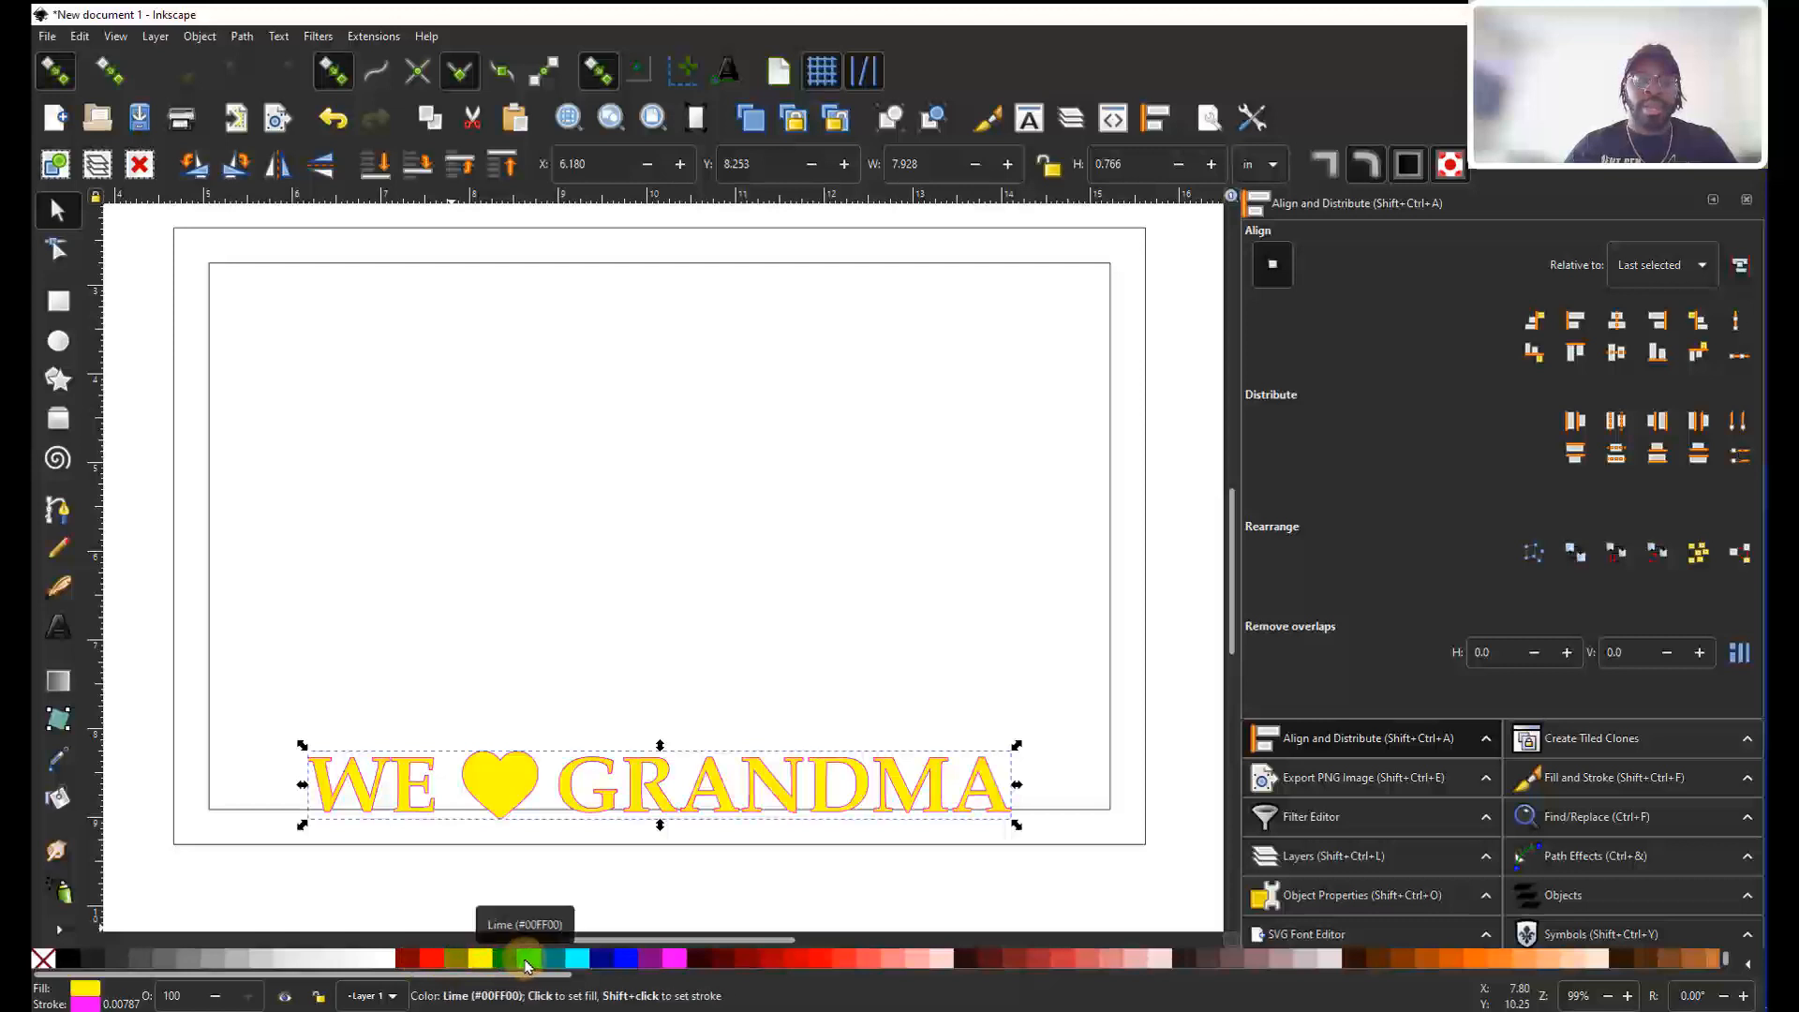
click(528, 959)
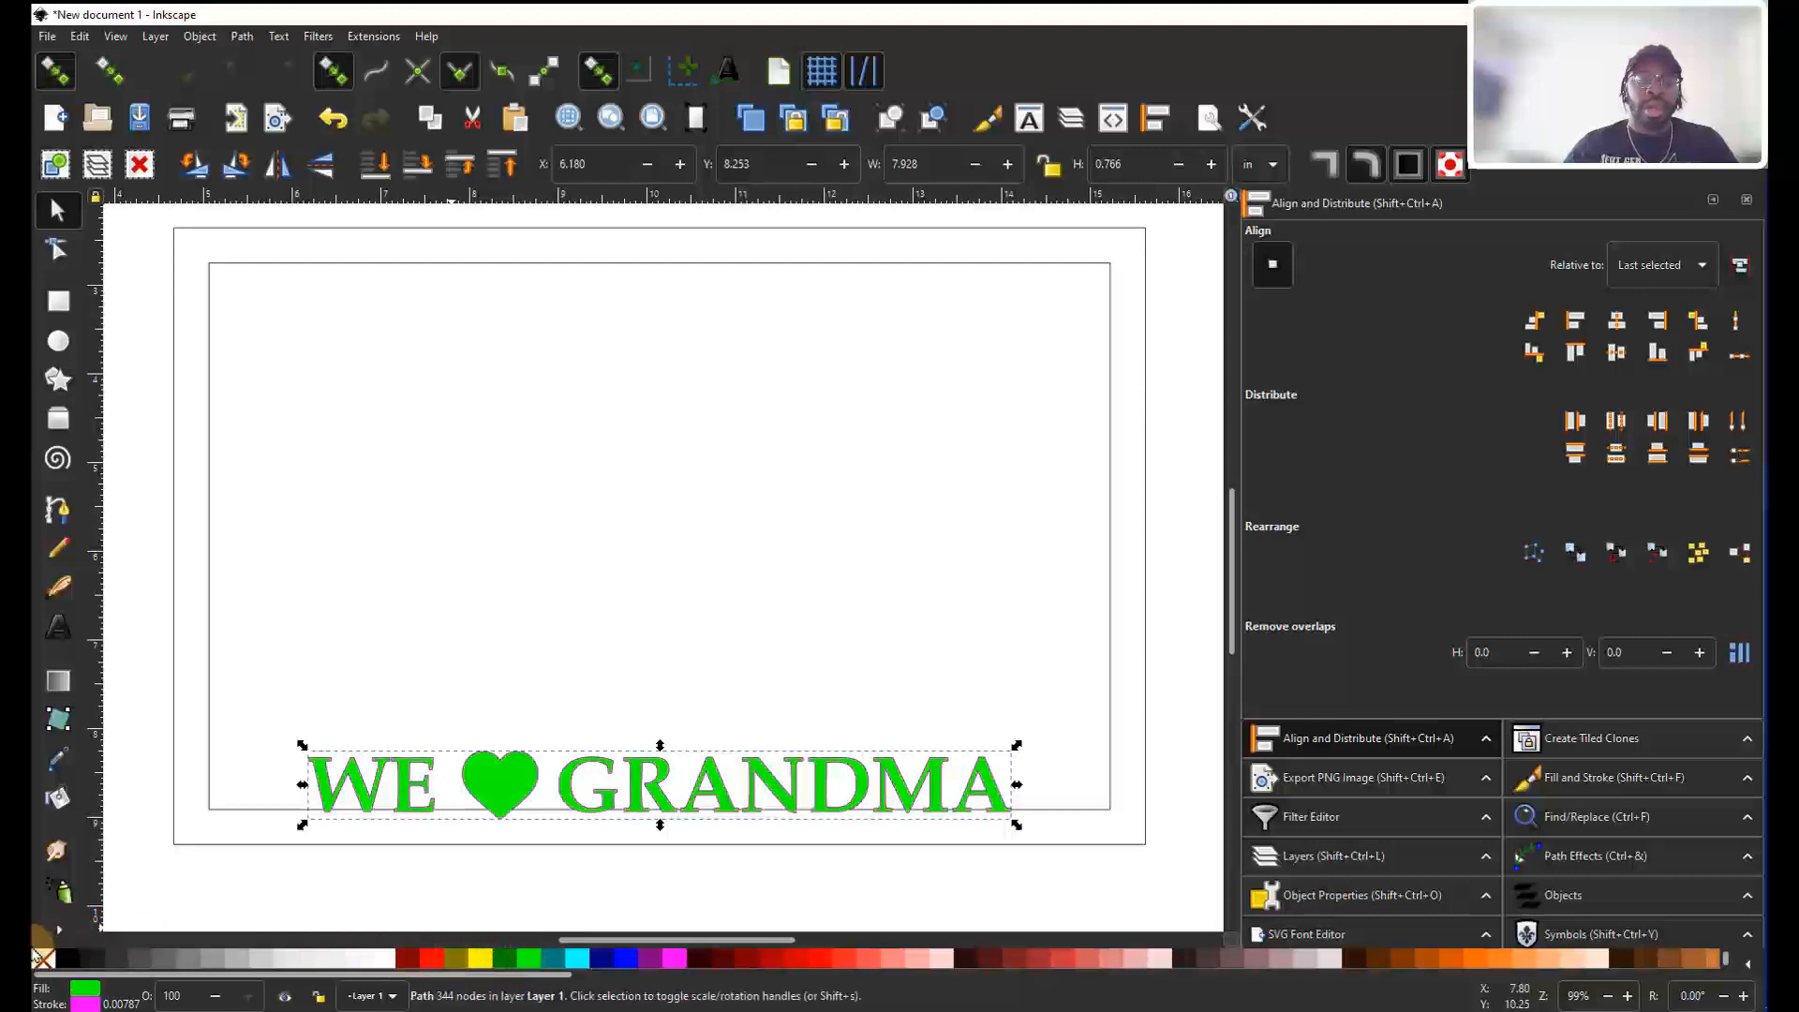
click(42, 958)
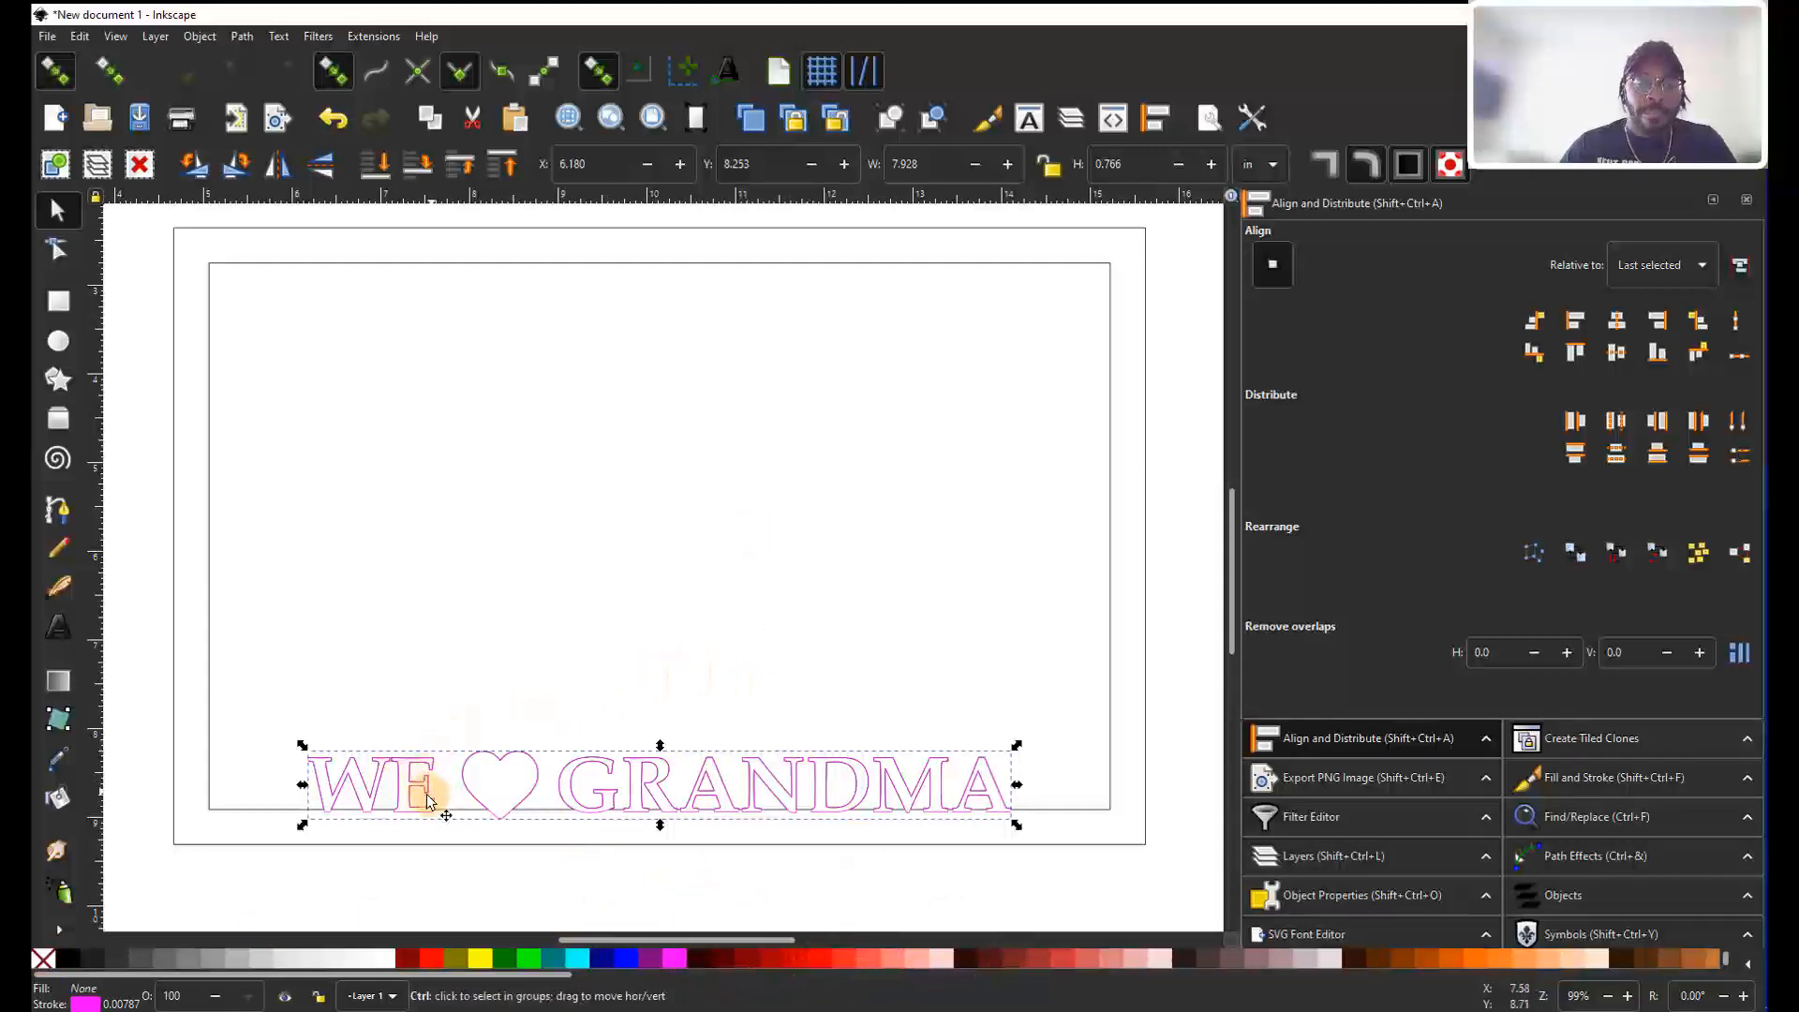
Draw a straight line about 10.16 in long along the frame's lower inner edge, snapped from corner to corner.
scroll(380, 802, up, 3)
scroll(225, 825, up, 2)
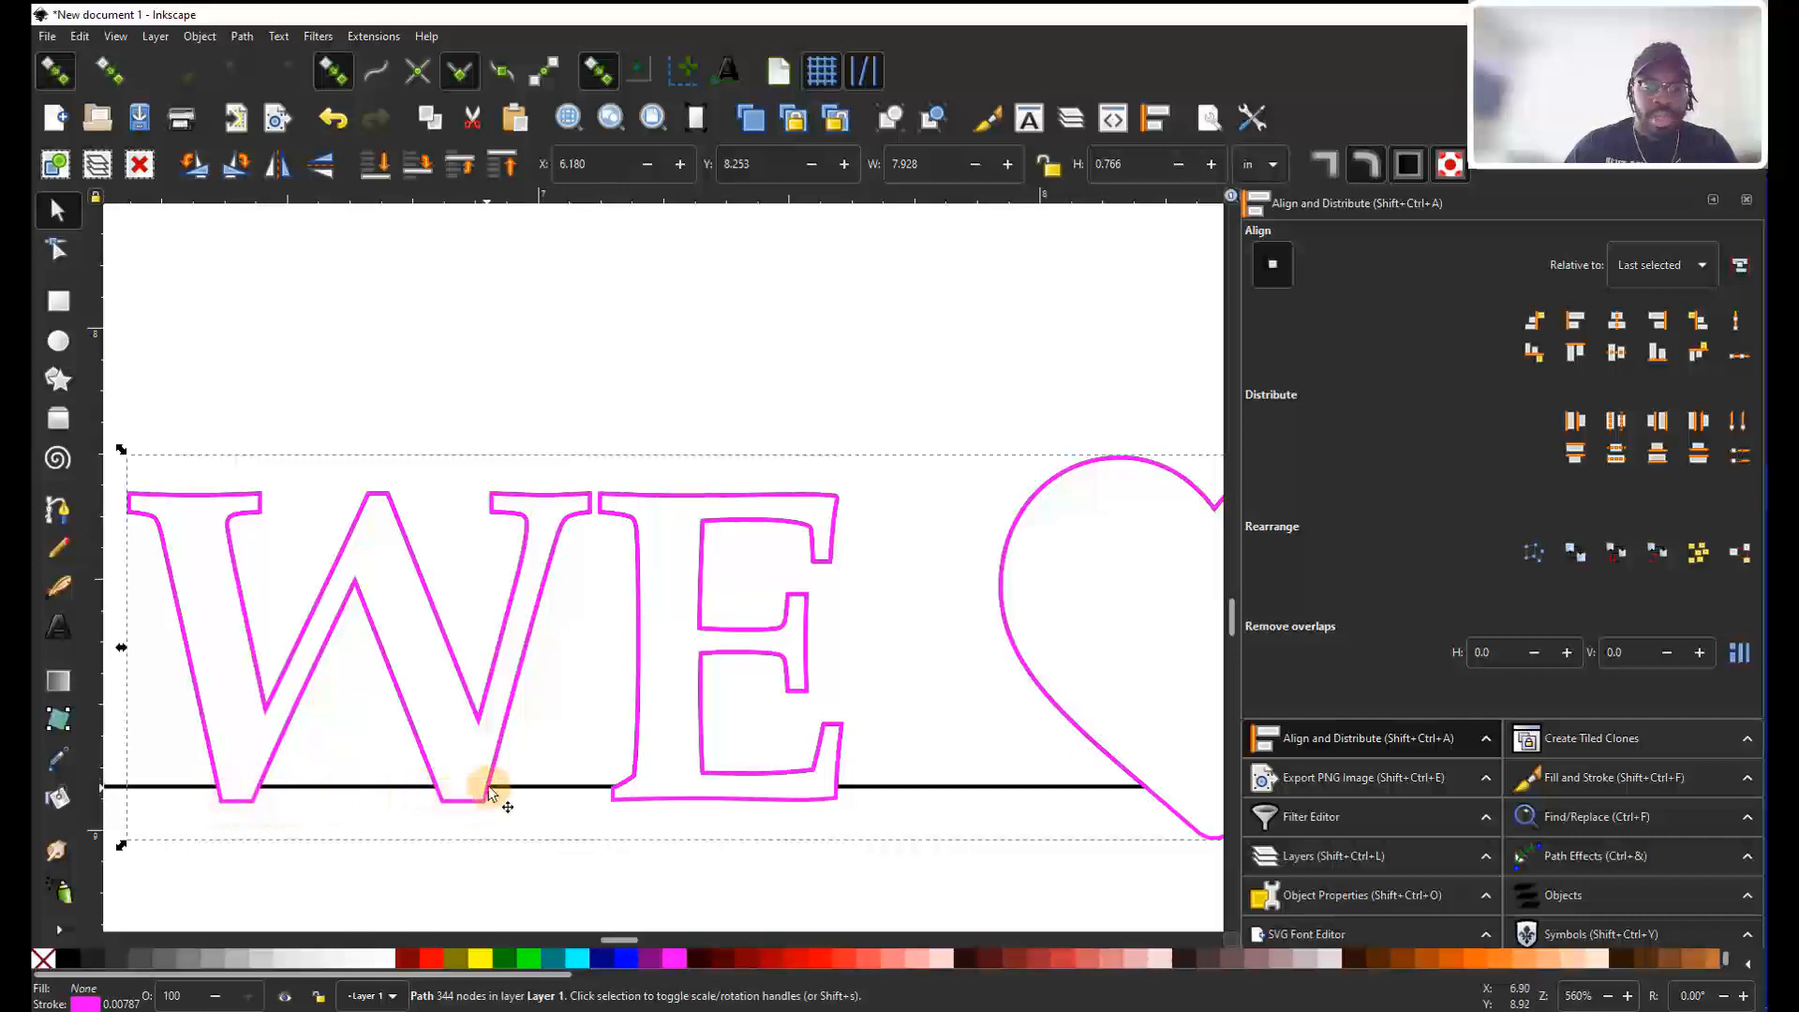
scroll(852, 554, down, 4)
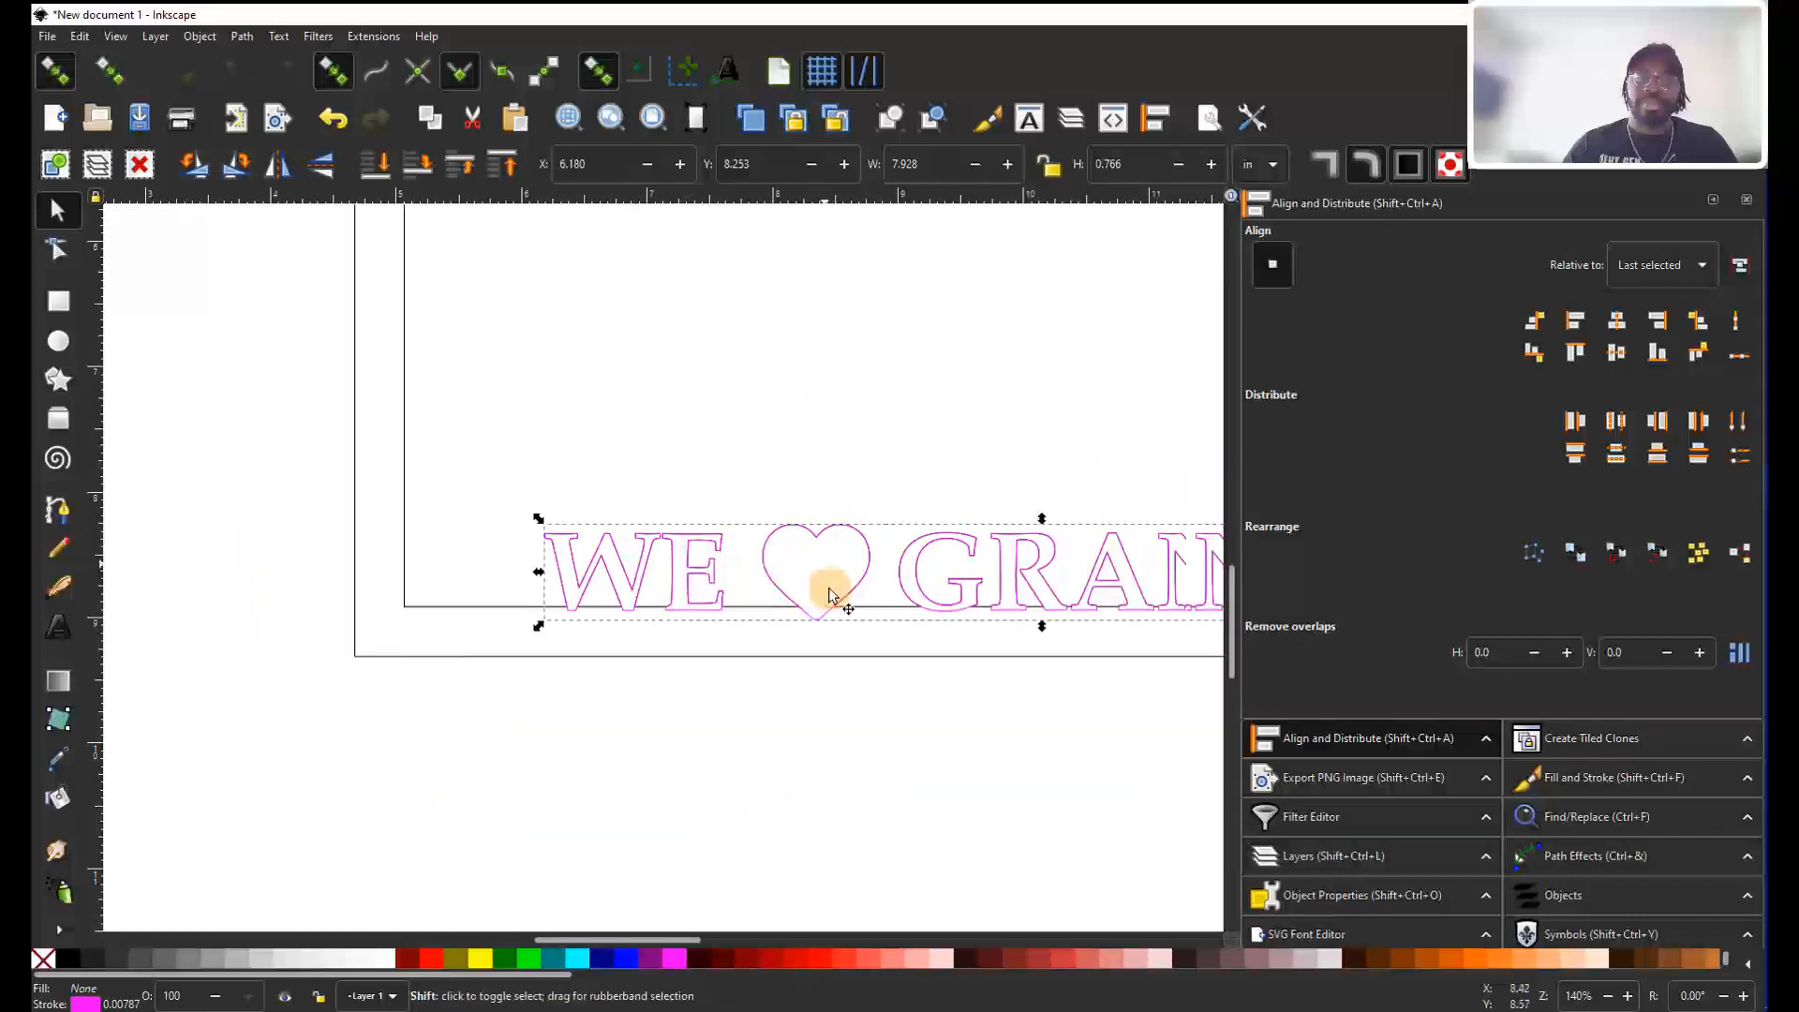
scroll(829, 595, right, 5)
scroll(783, 592, down, 2)
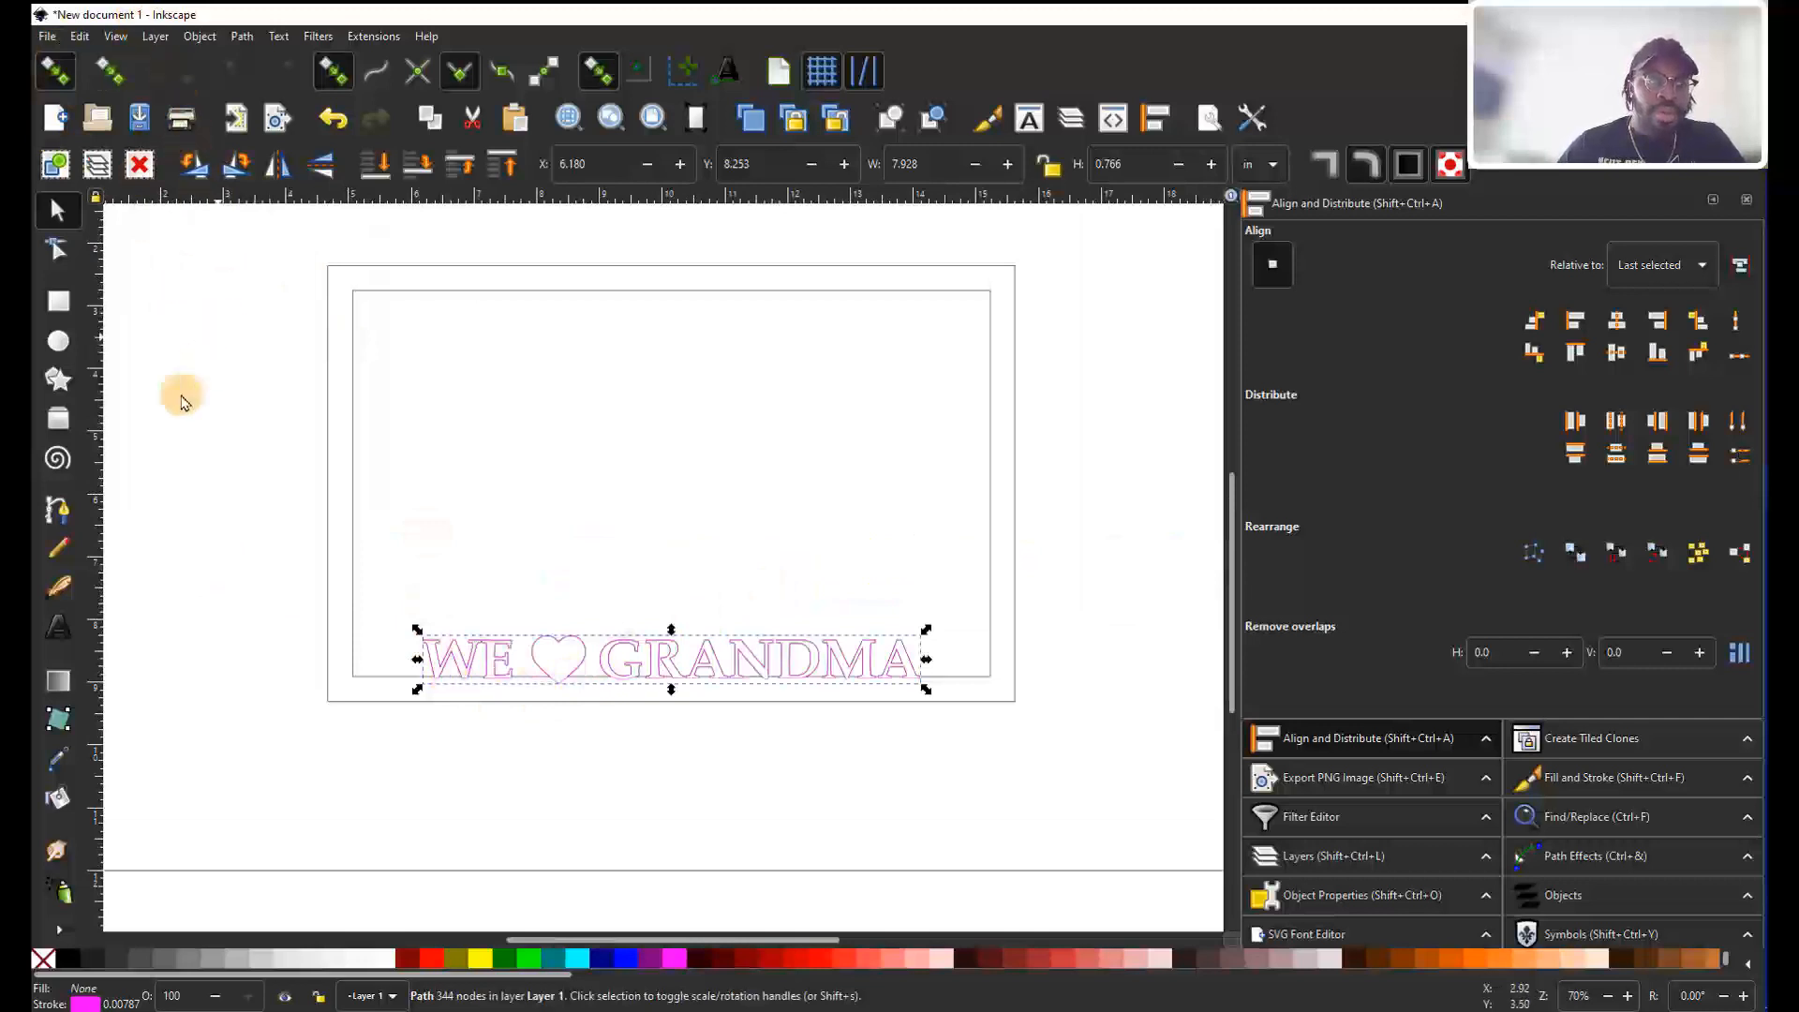
click(58, 513)
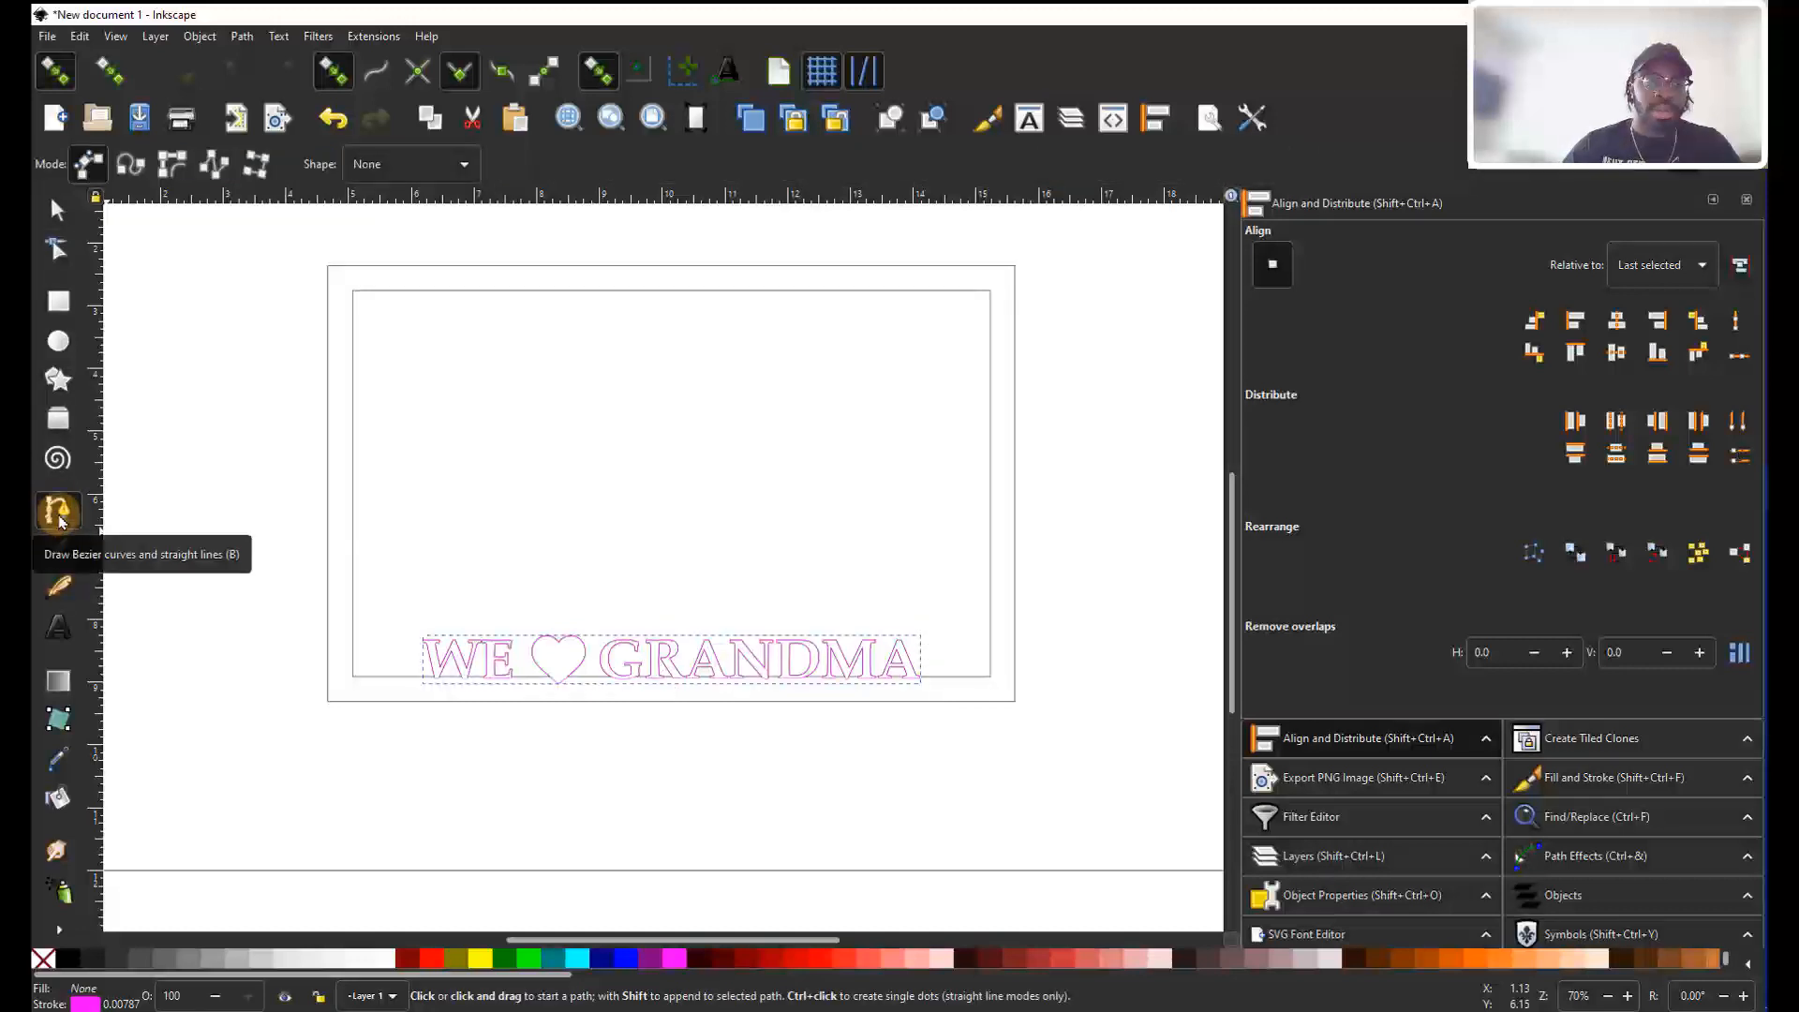
click(356, 677)
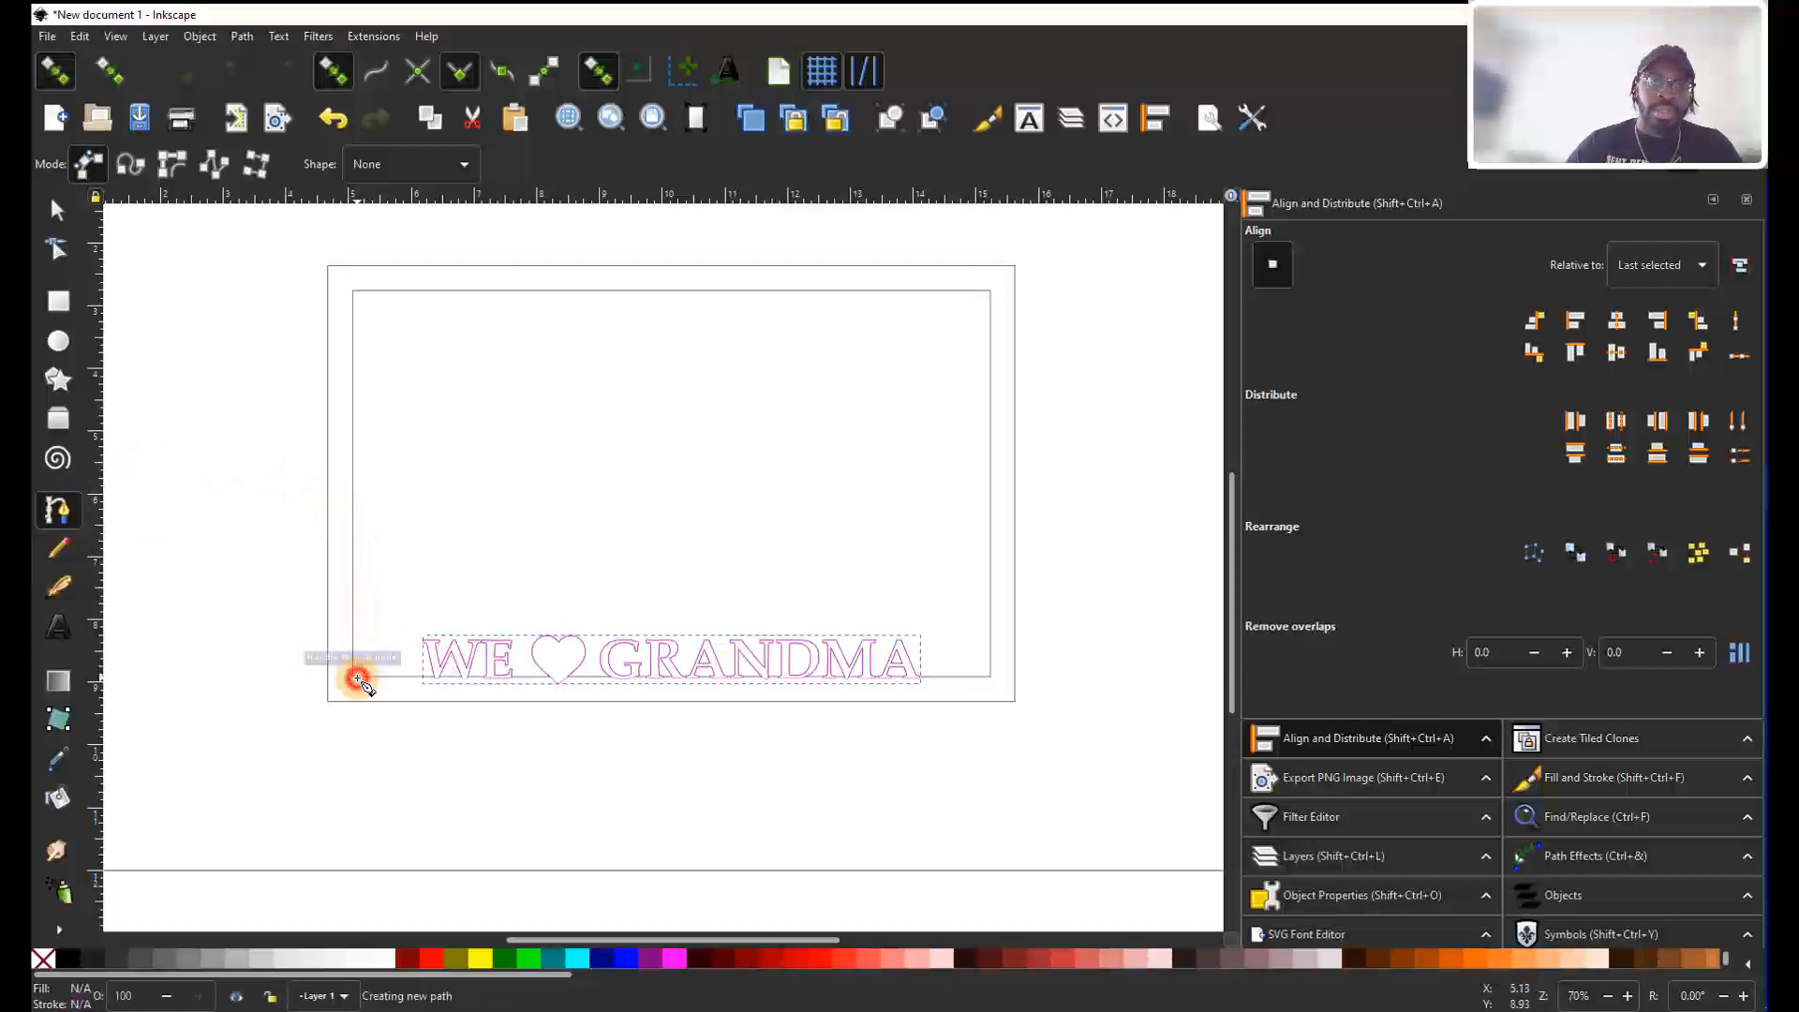
key(Escape)
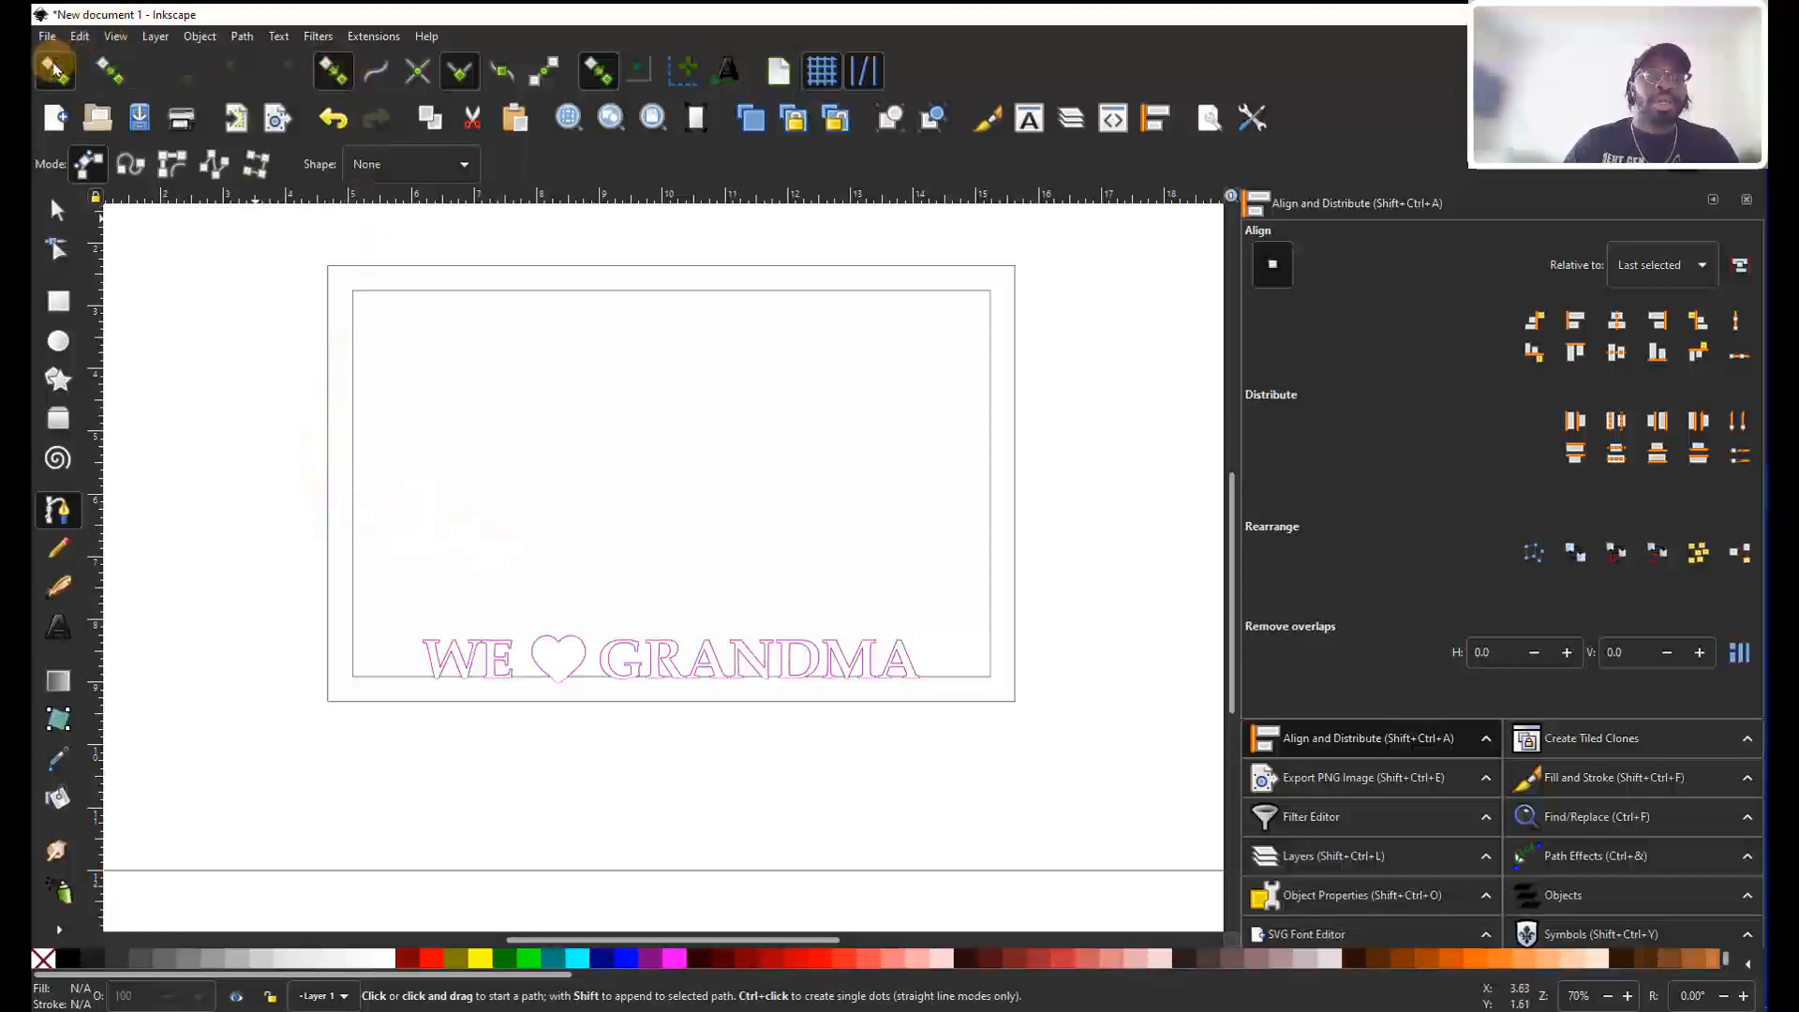
click(354, 676)
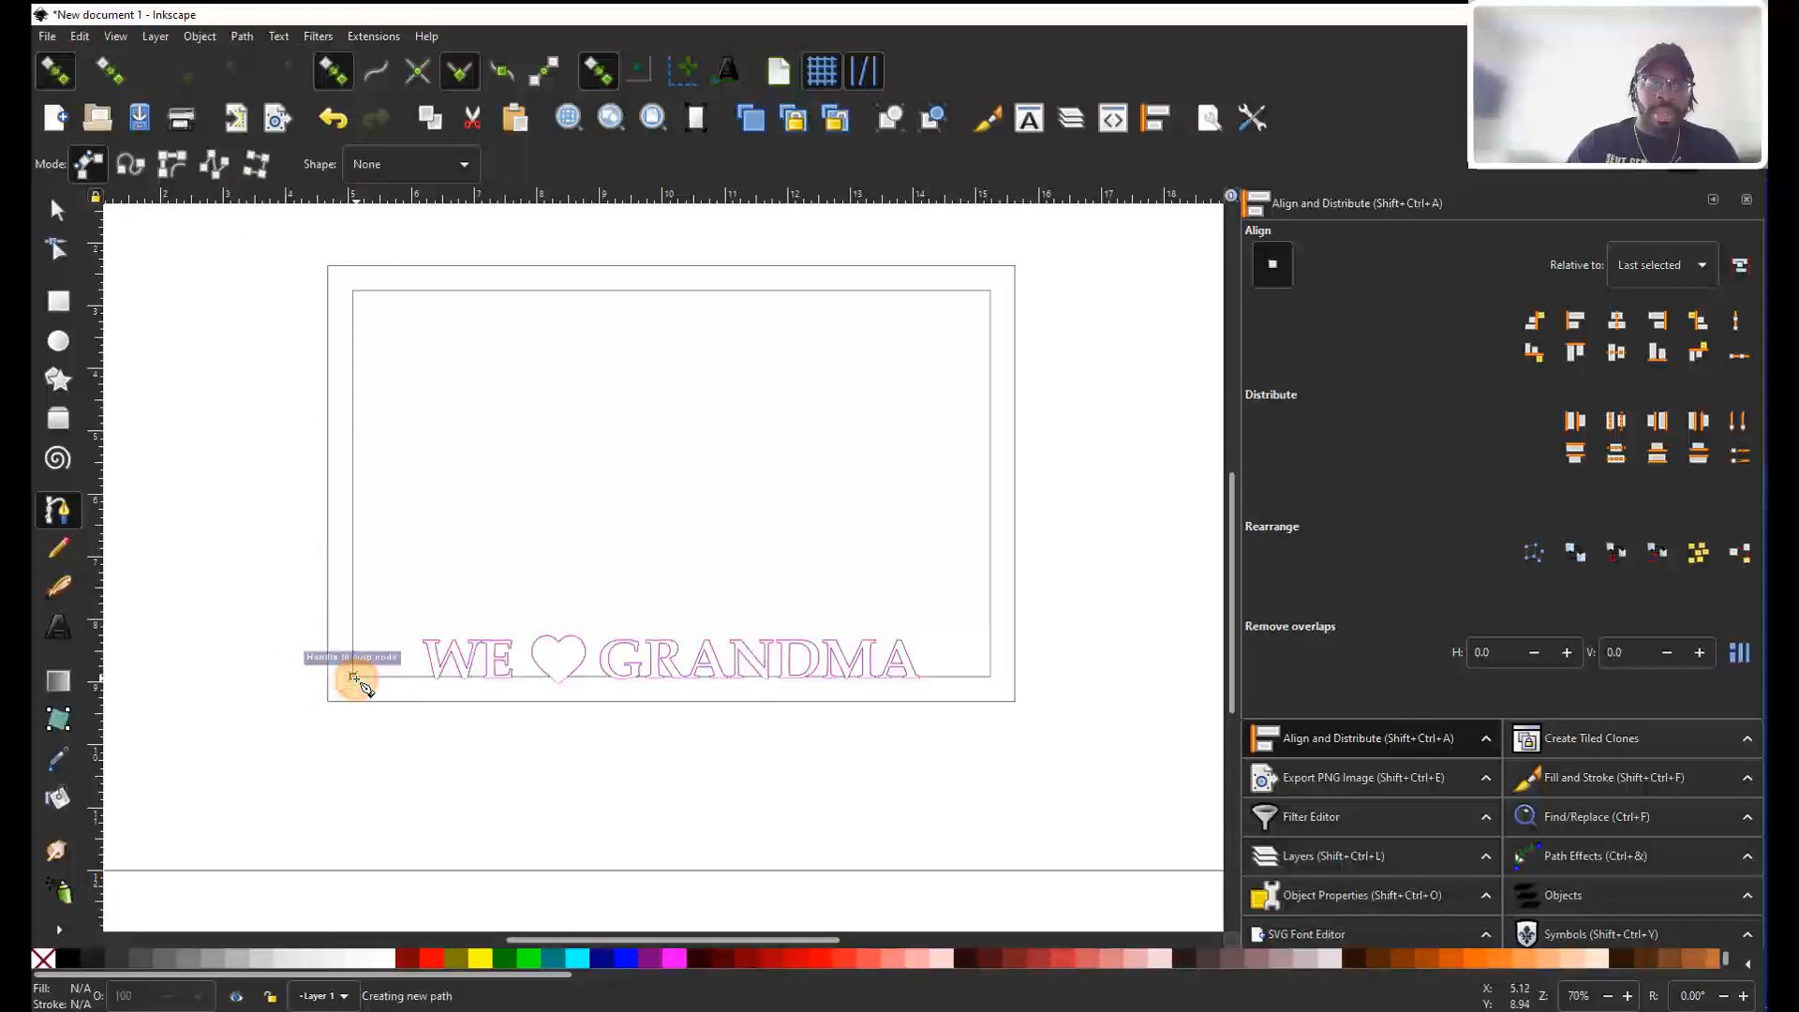
click(992, 677)
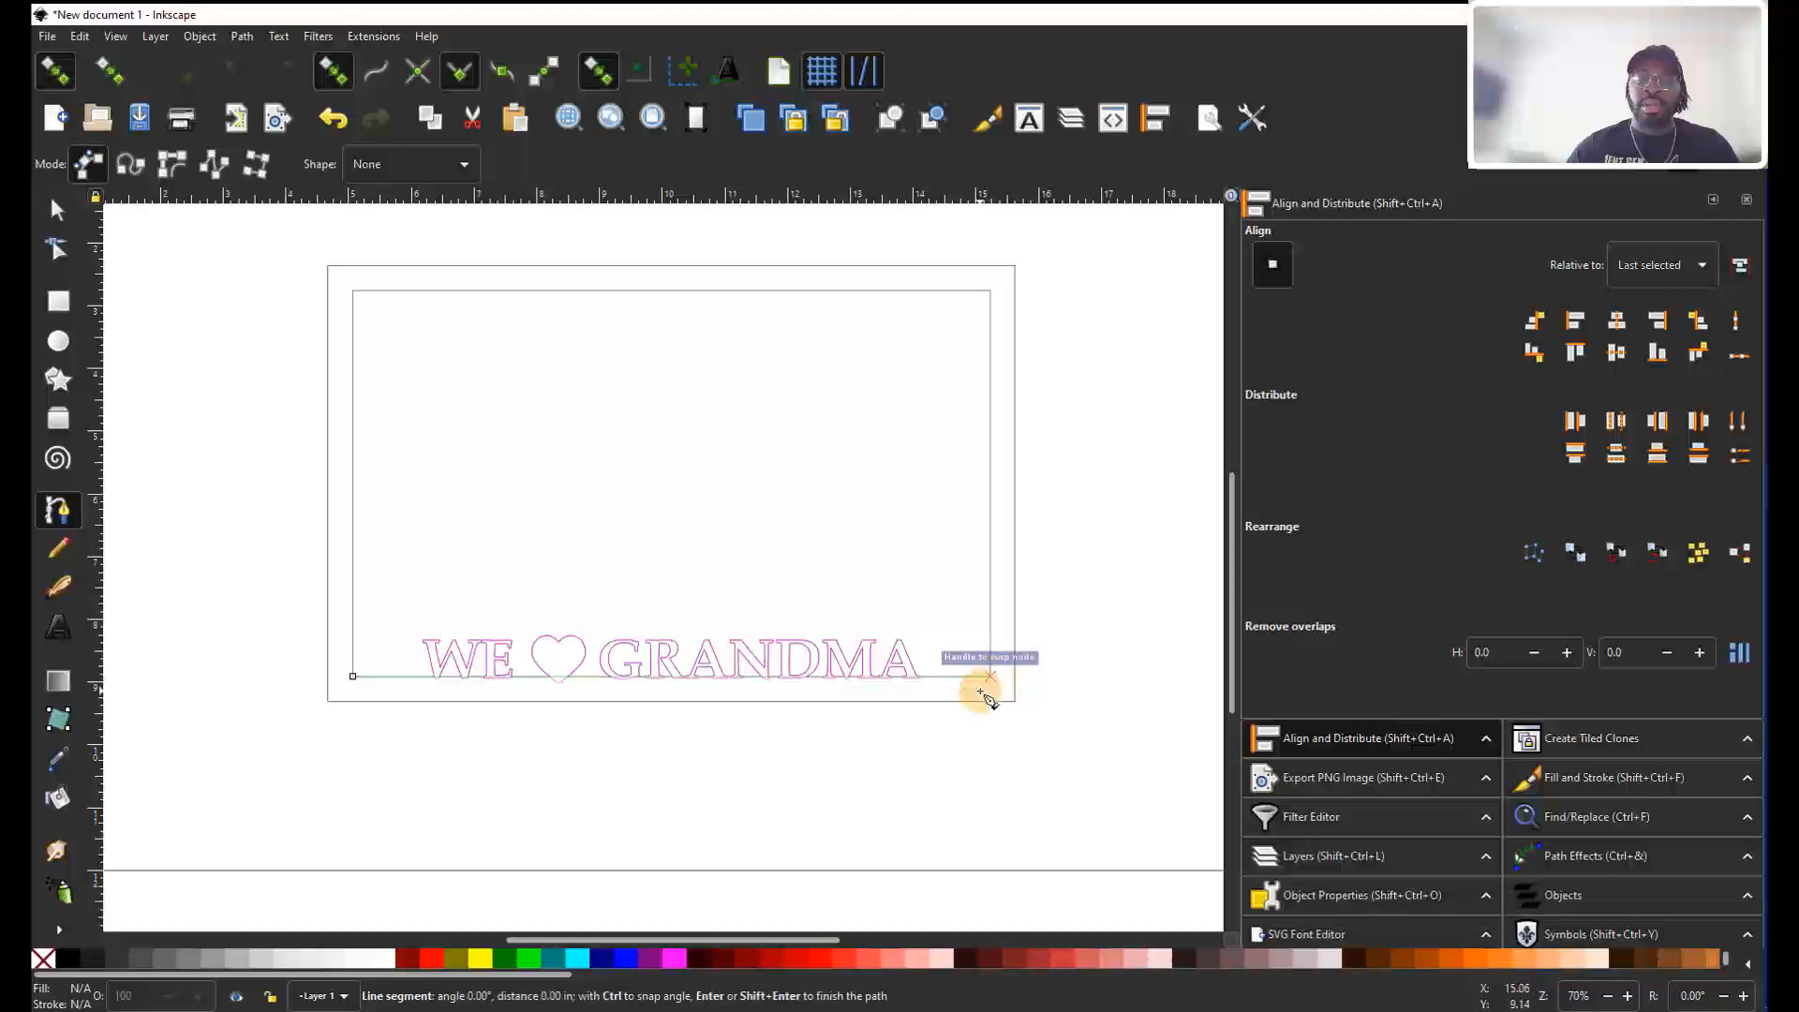
key(Return)
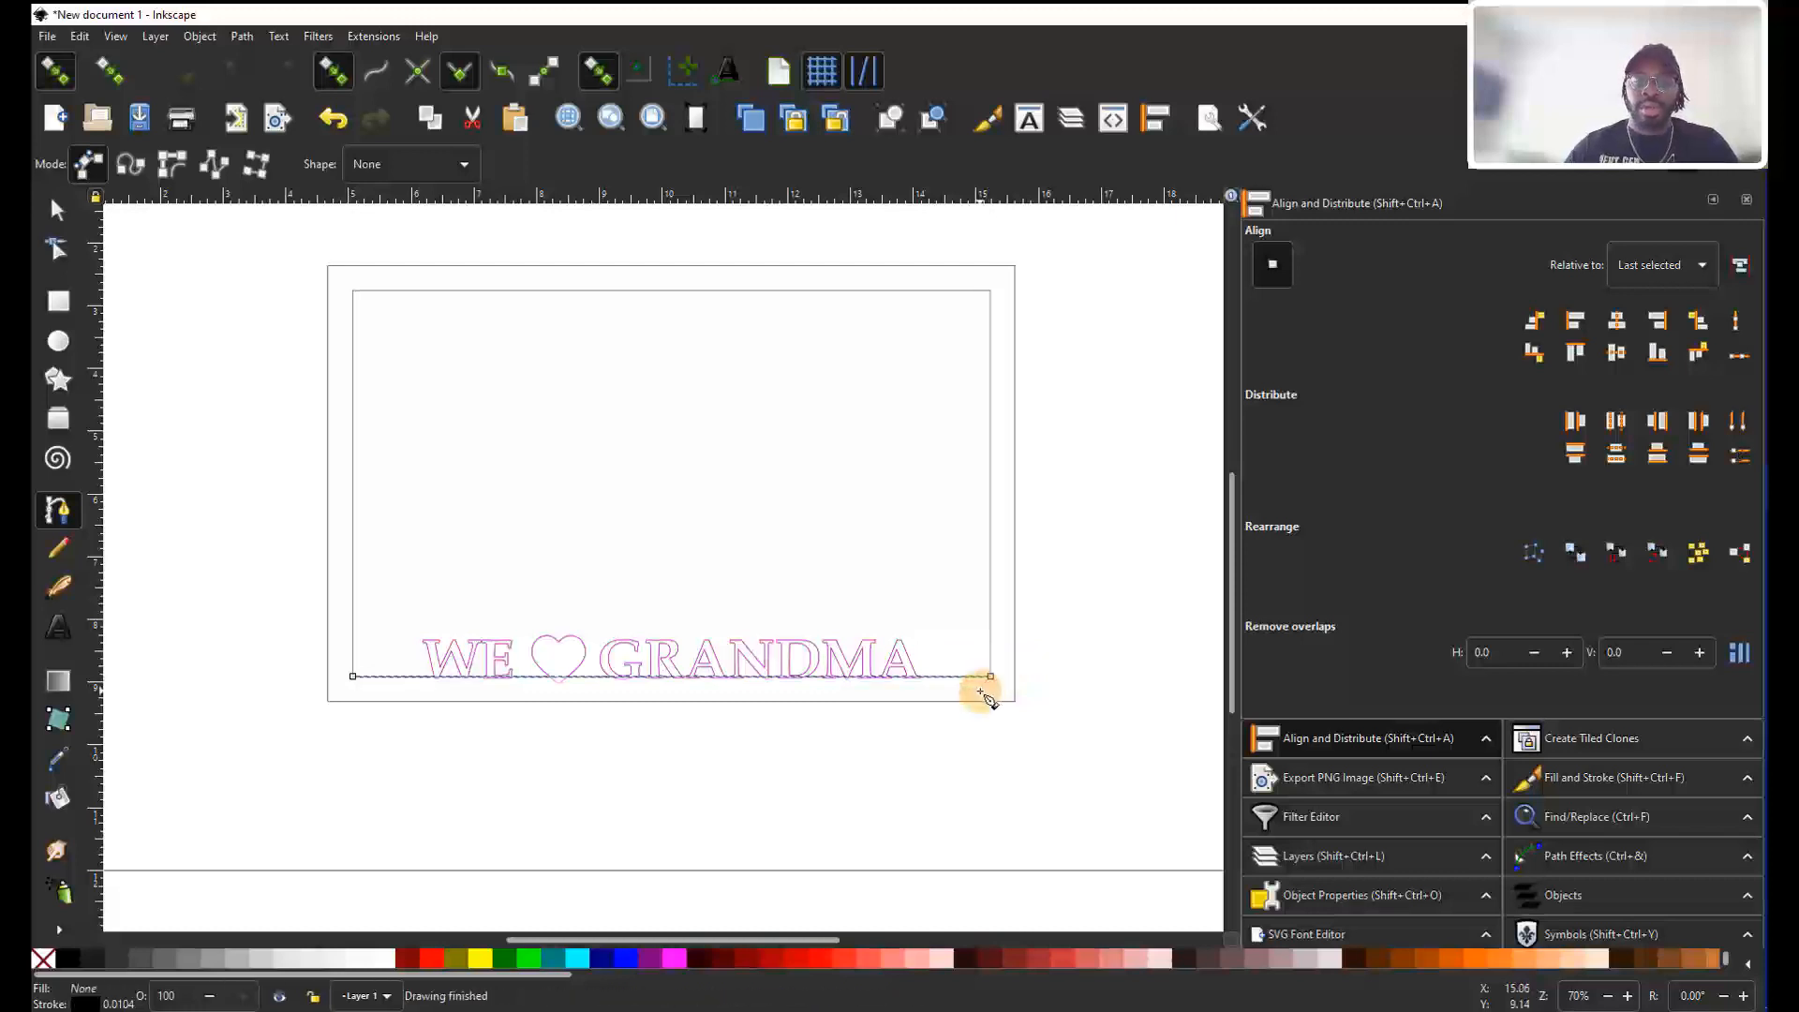
Select the line along the frame's lower inner edge and set its stroke colour to red.
ctrl+scroll(393, 673, up, 5)
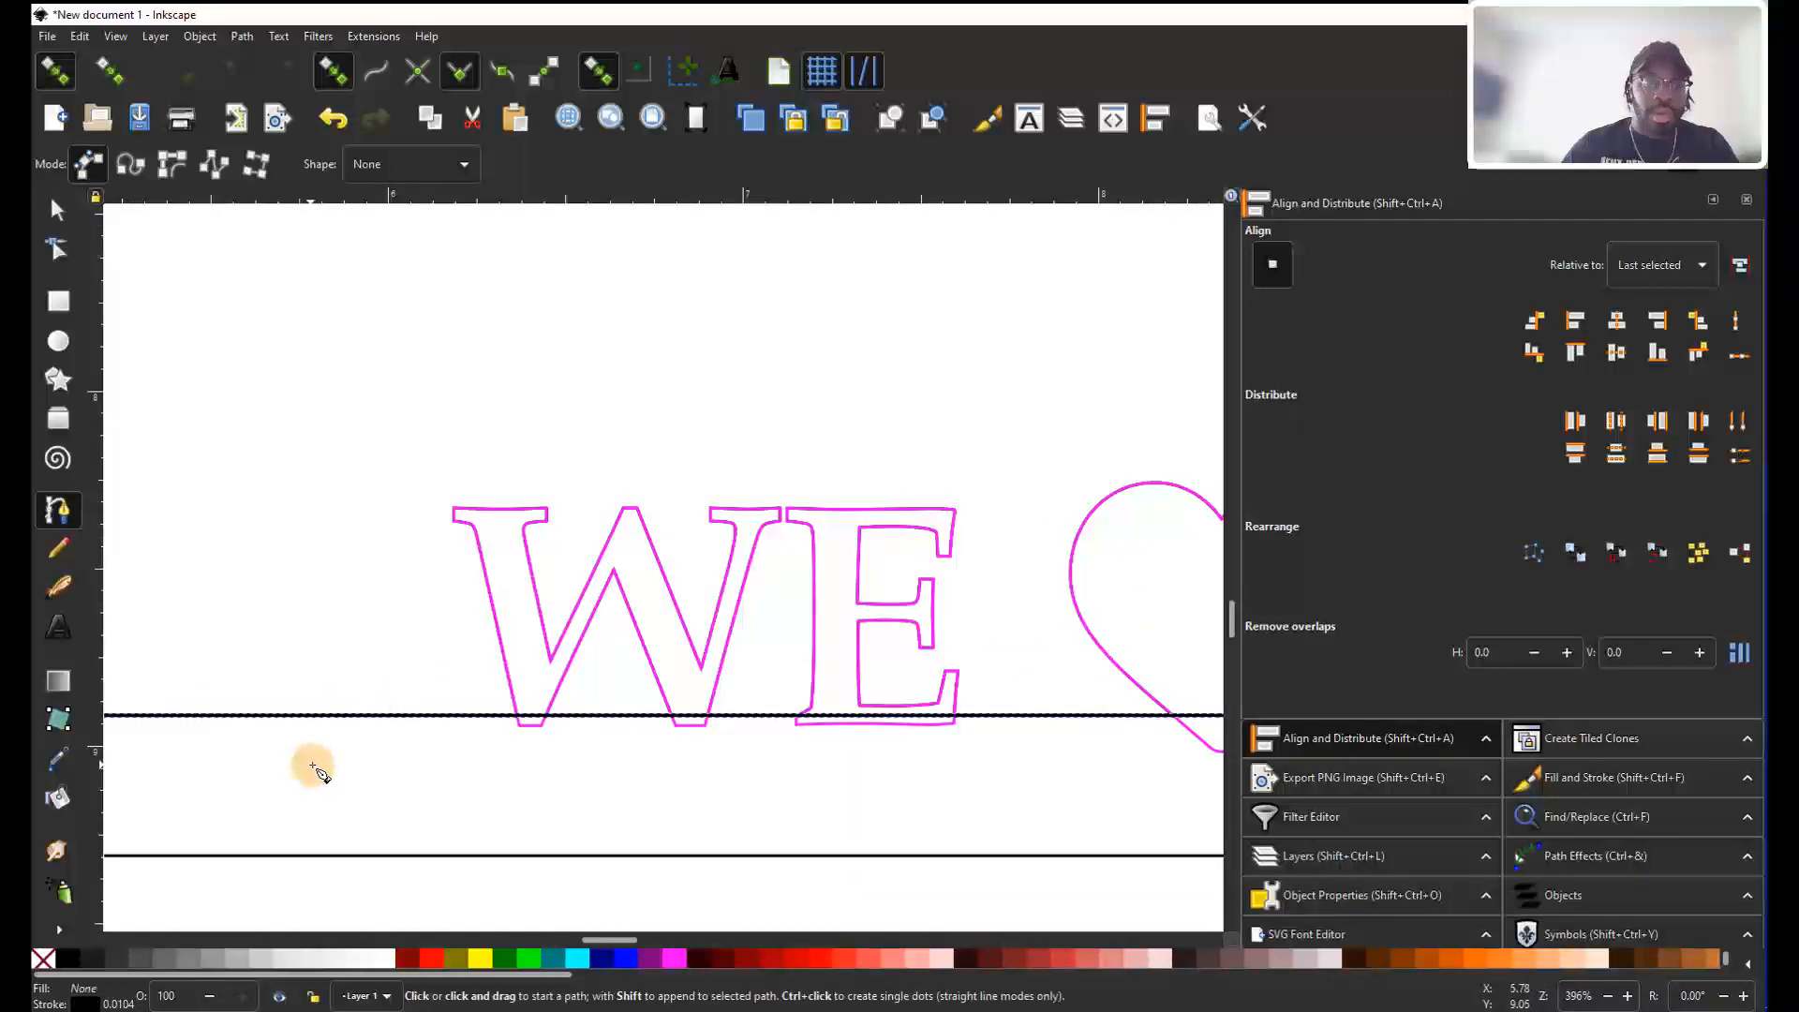
key(Escape)
key(s)
scroll(312, 731, left, 4)
click(328, 717)
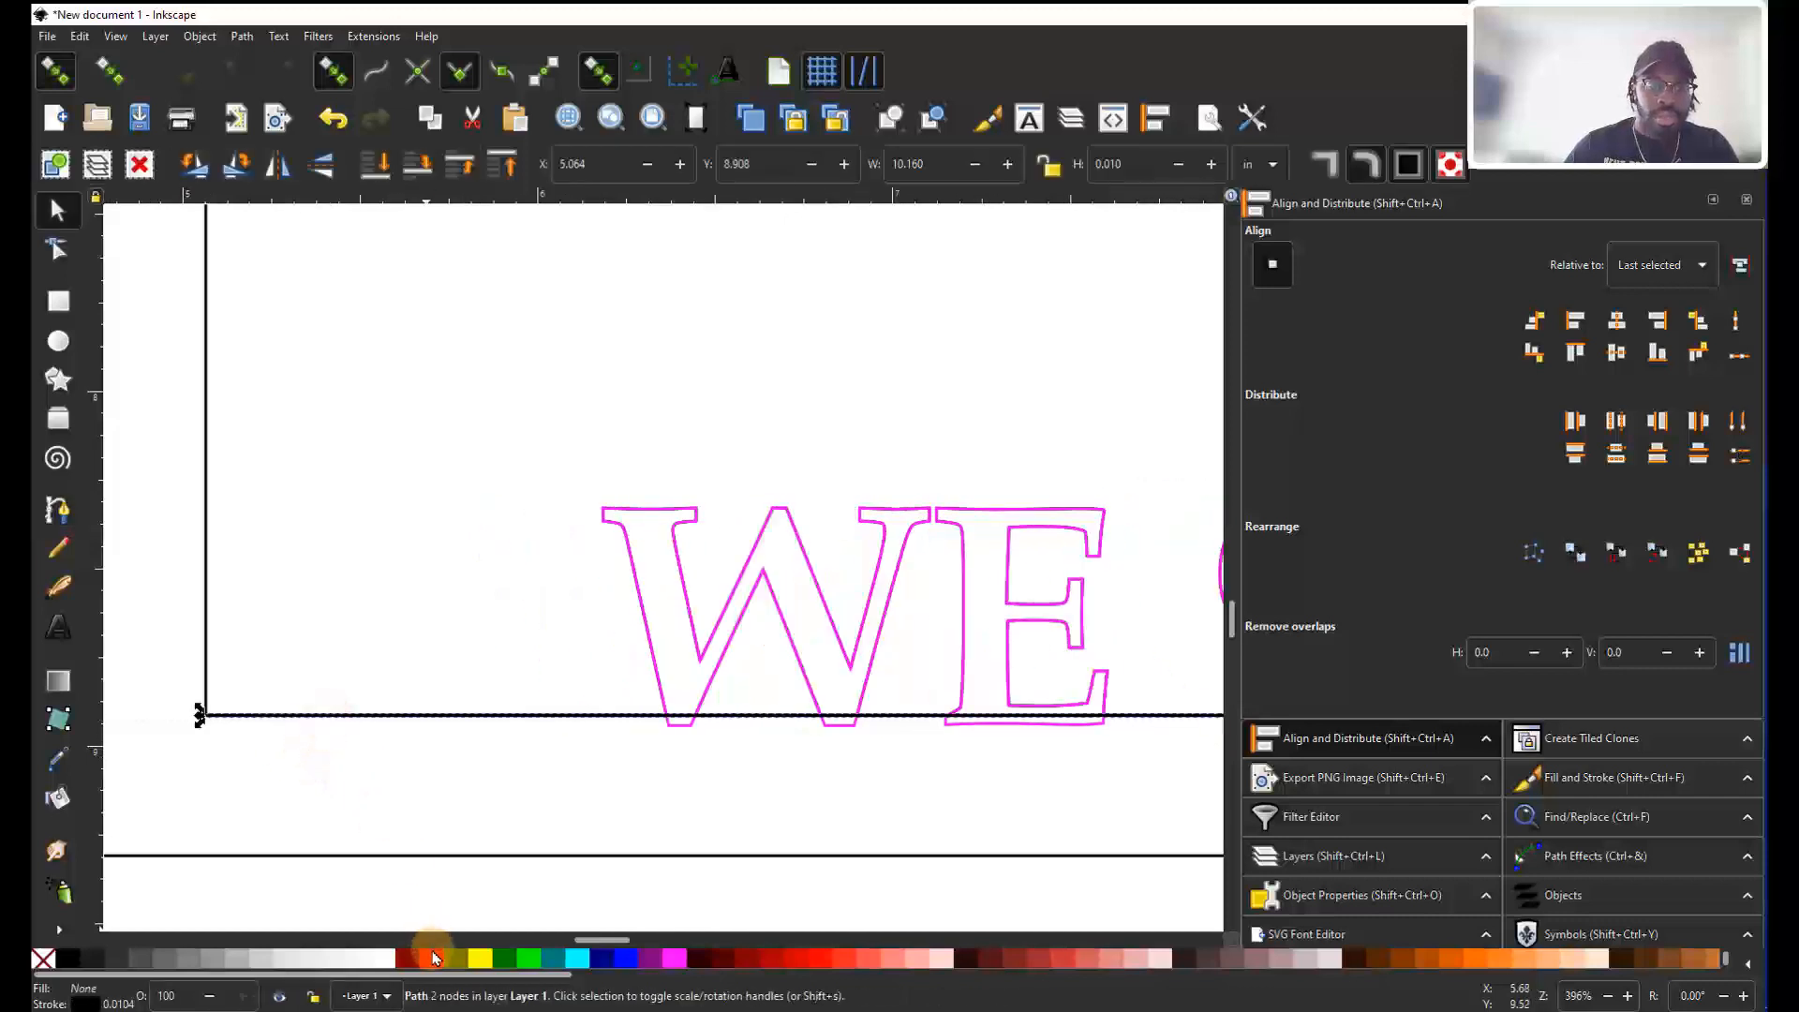
scroll(201, 714, up, 4)
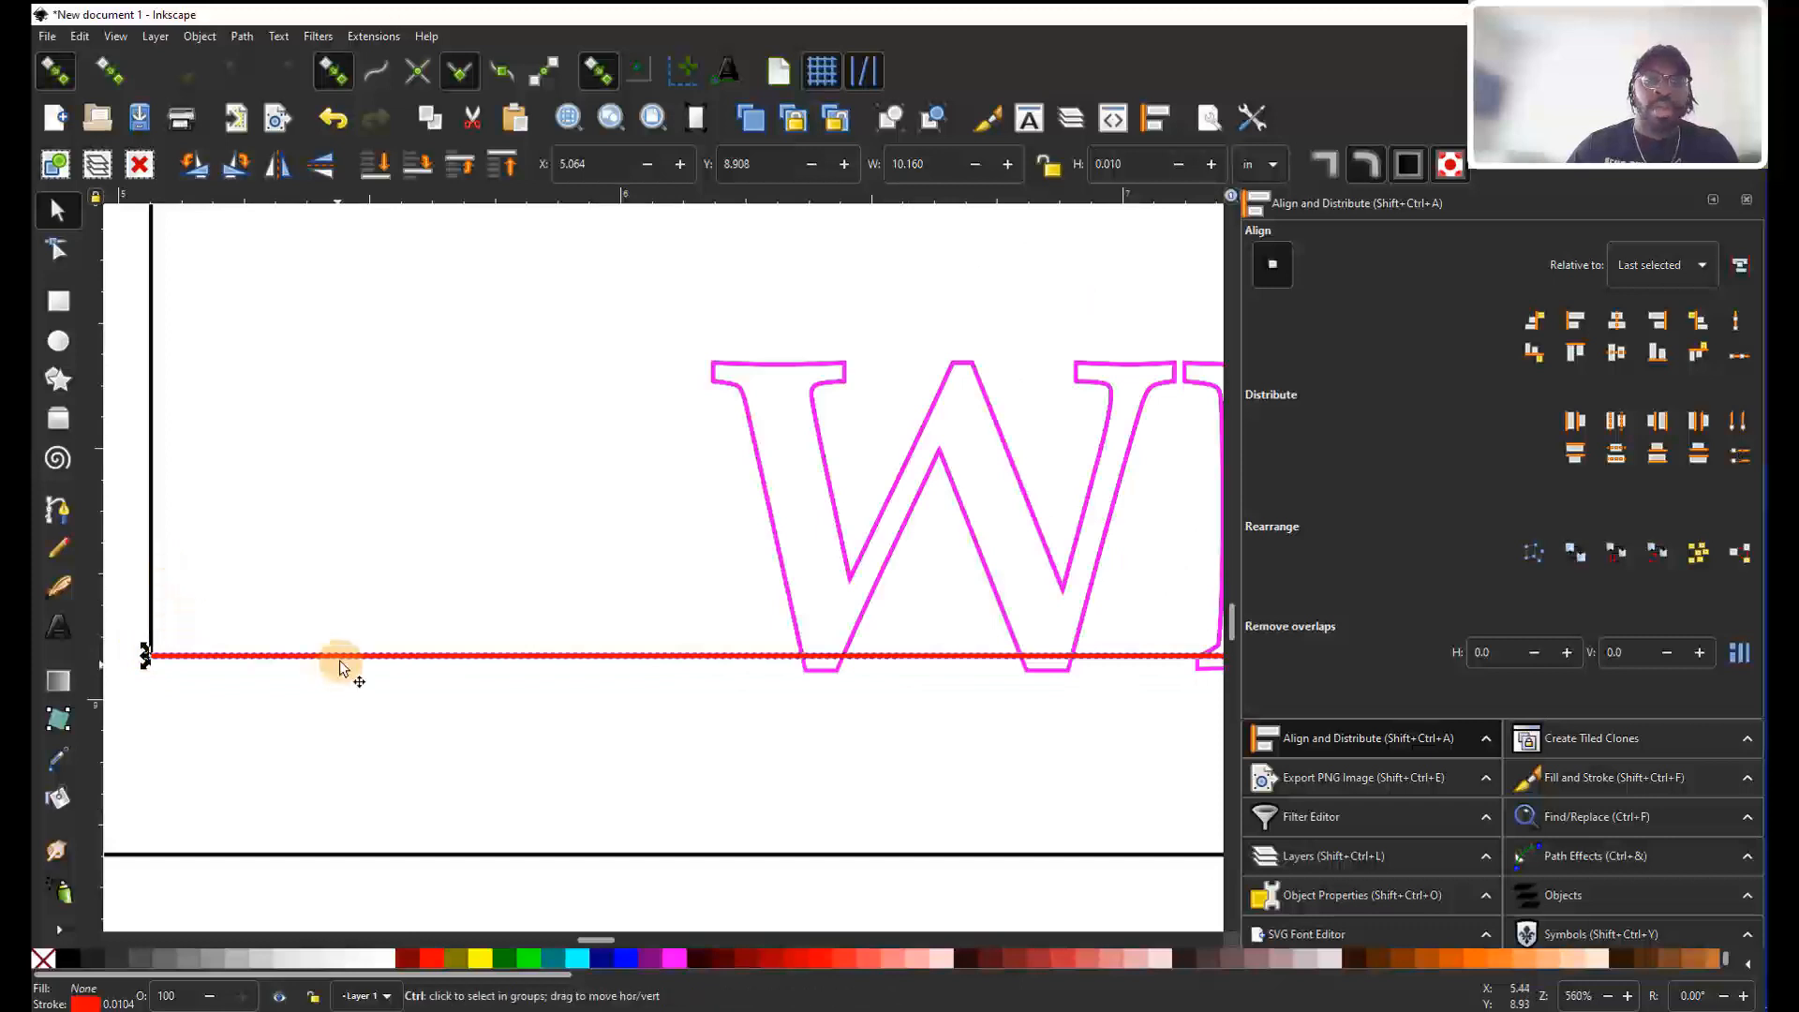
Add the magenta lettering and heart copy to the selected red line and split it with the Division path operation.
ctrl+scroll(406, 600, down, 3)
ctrl+scroll(555, 633, down, 1)
shift+scroll(564, 644, down, 7)
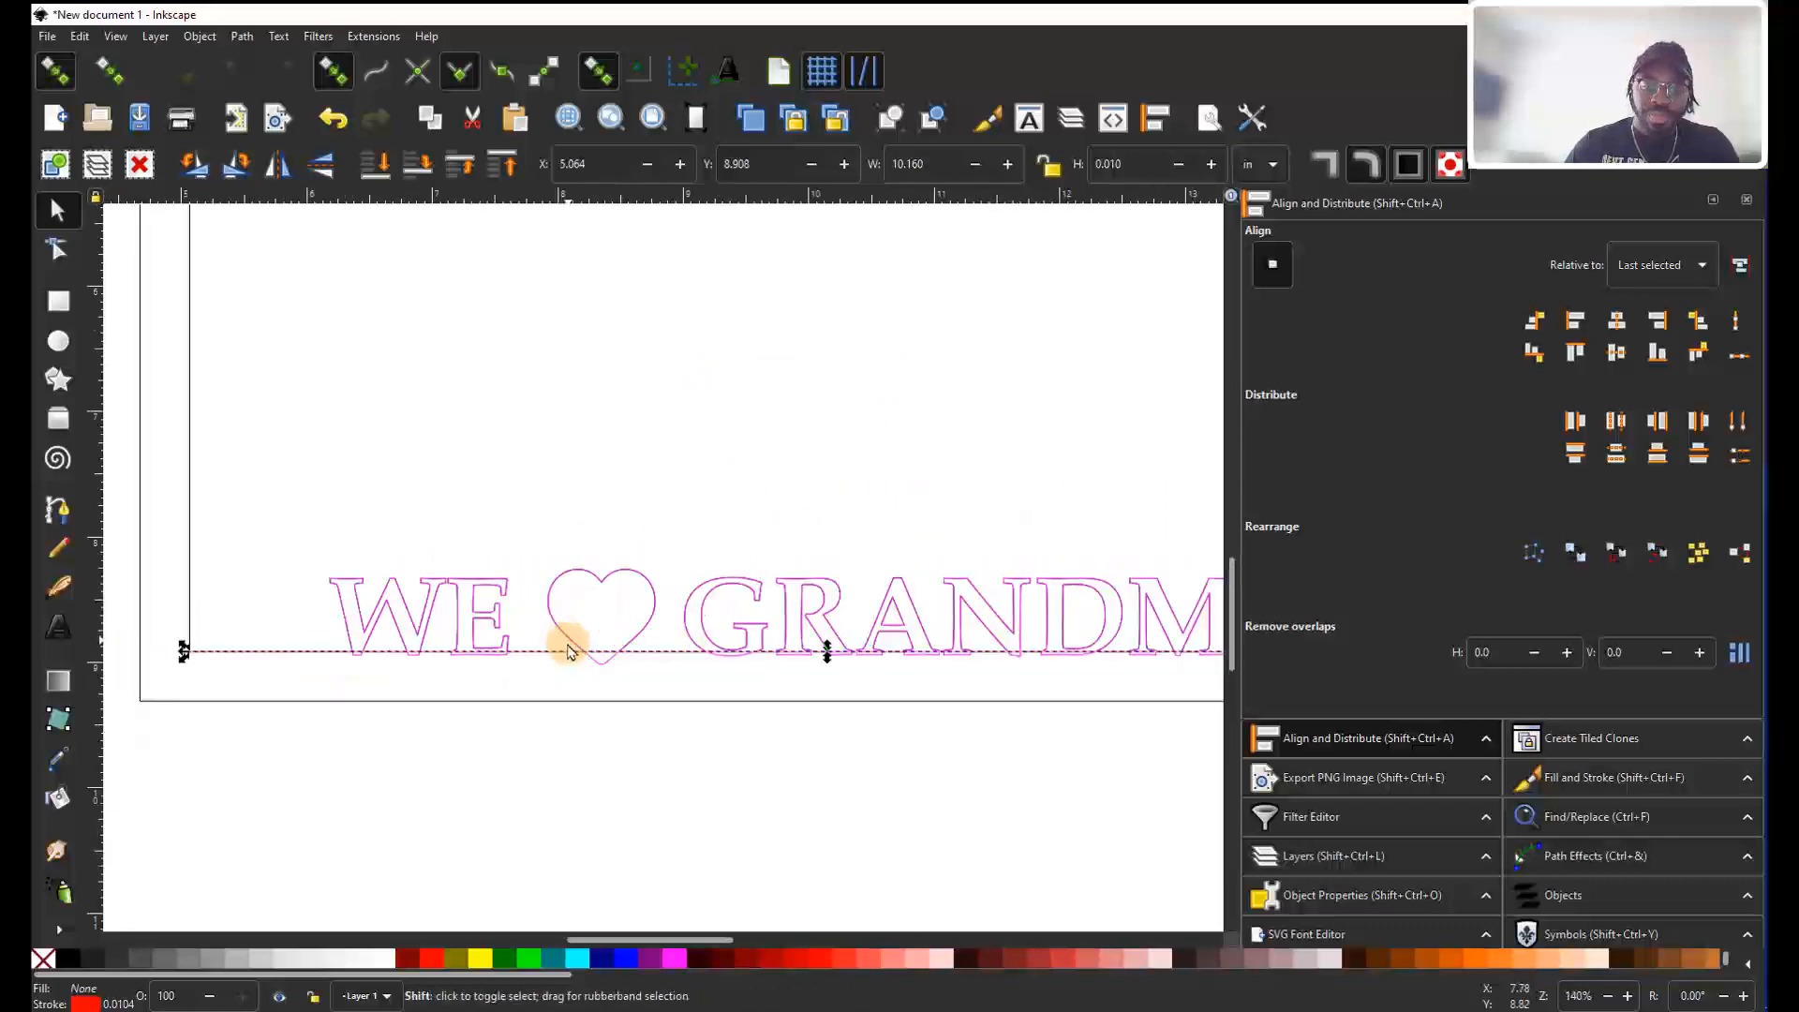
shift+scroll(553, 652, up, 2)
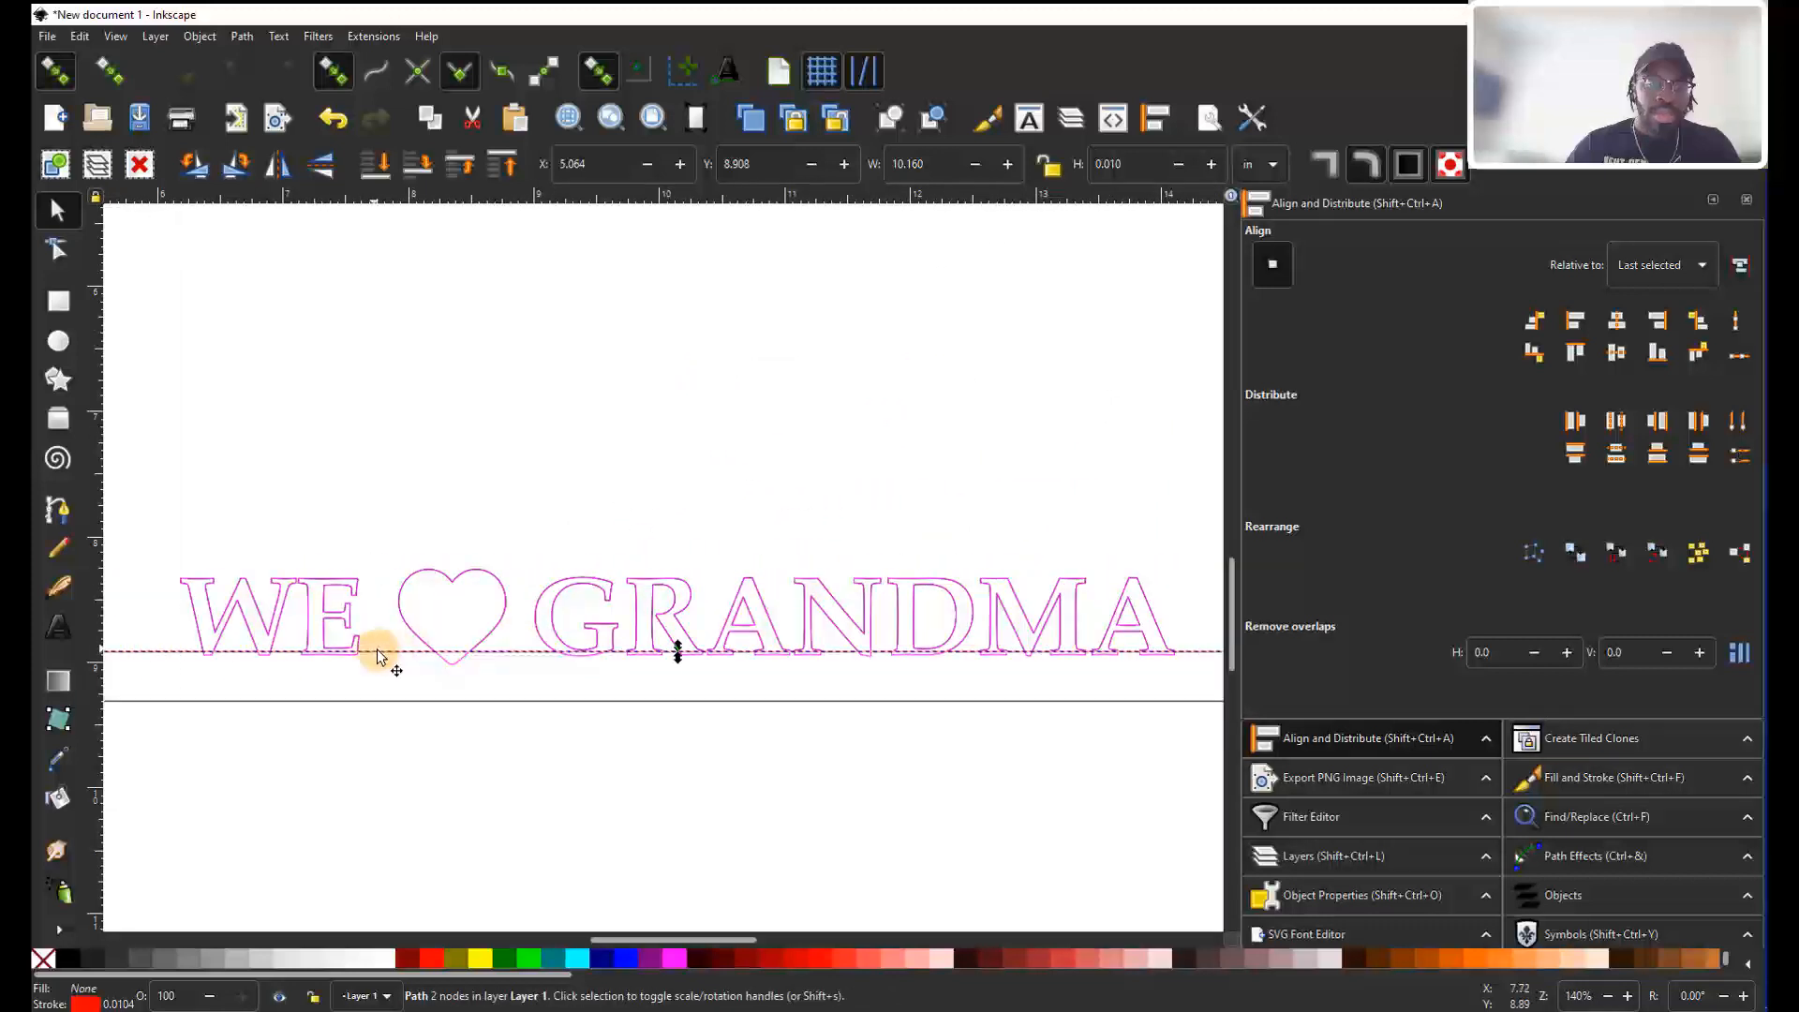
scroll(239, 667, left, 6)
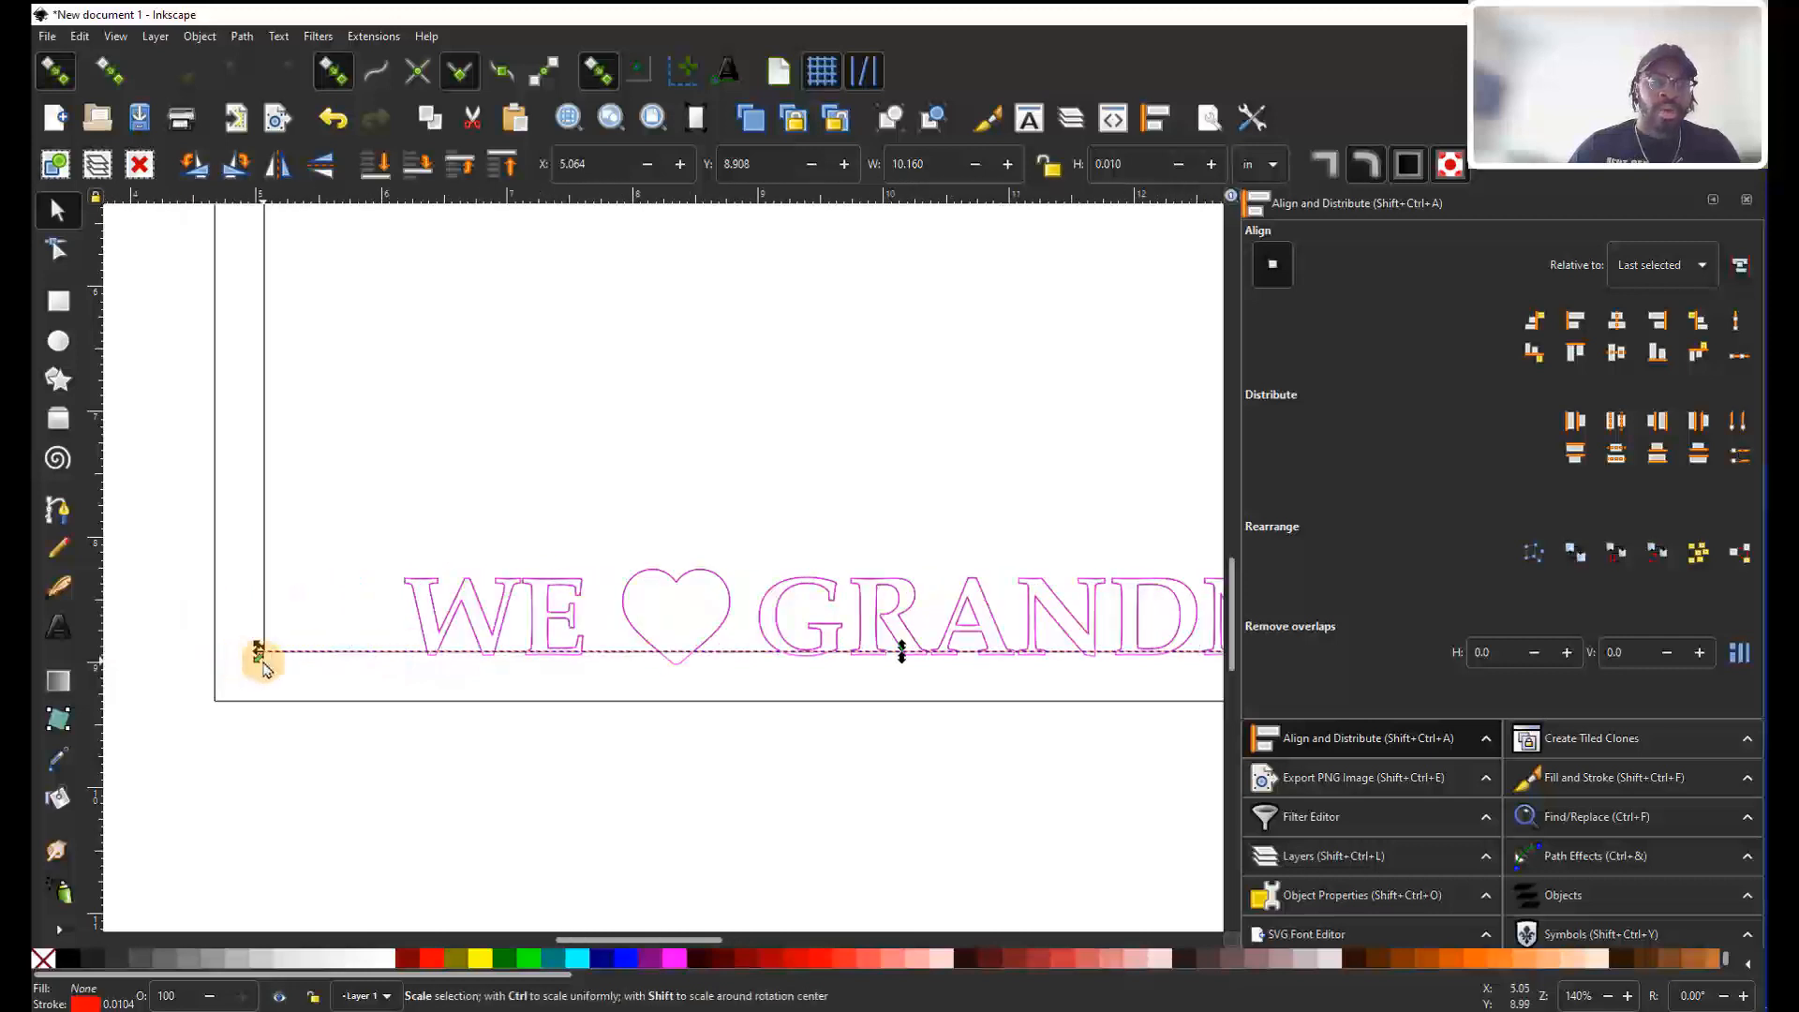
shift+click(432, 601)
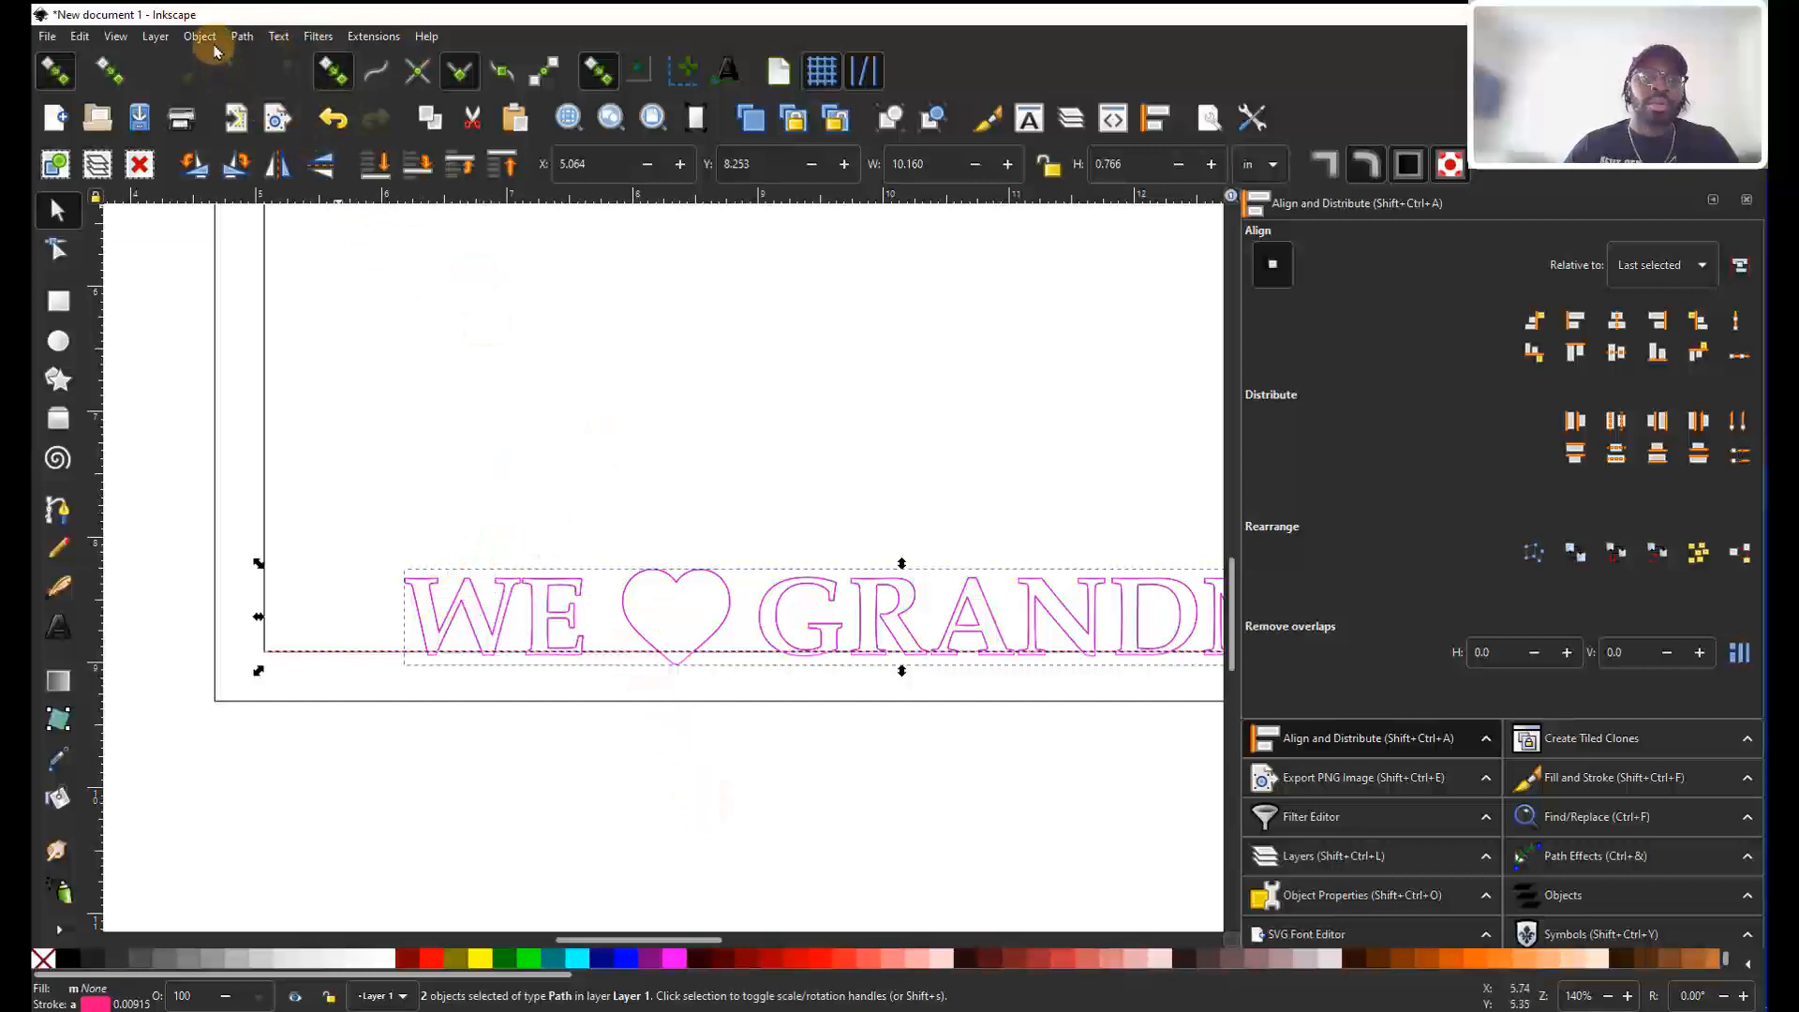
click(242, 39)
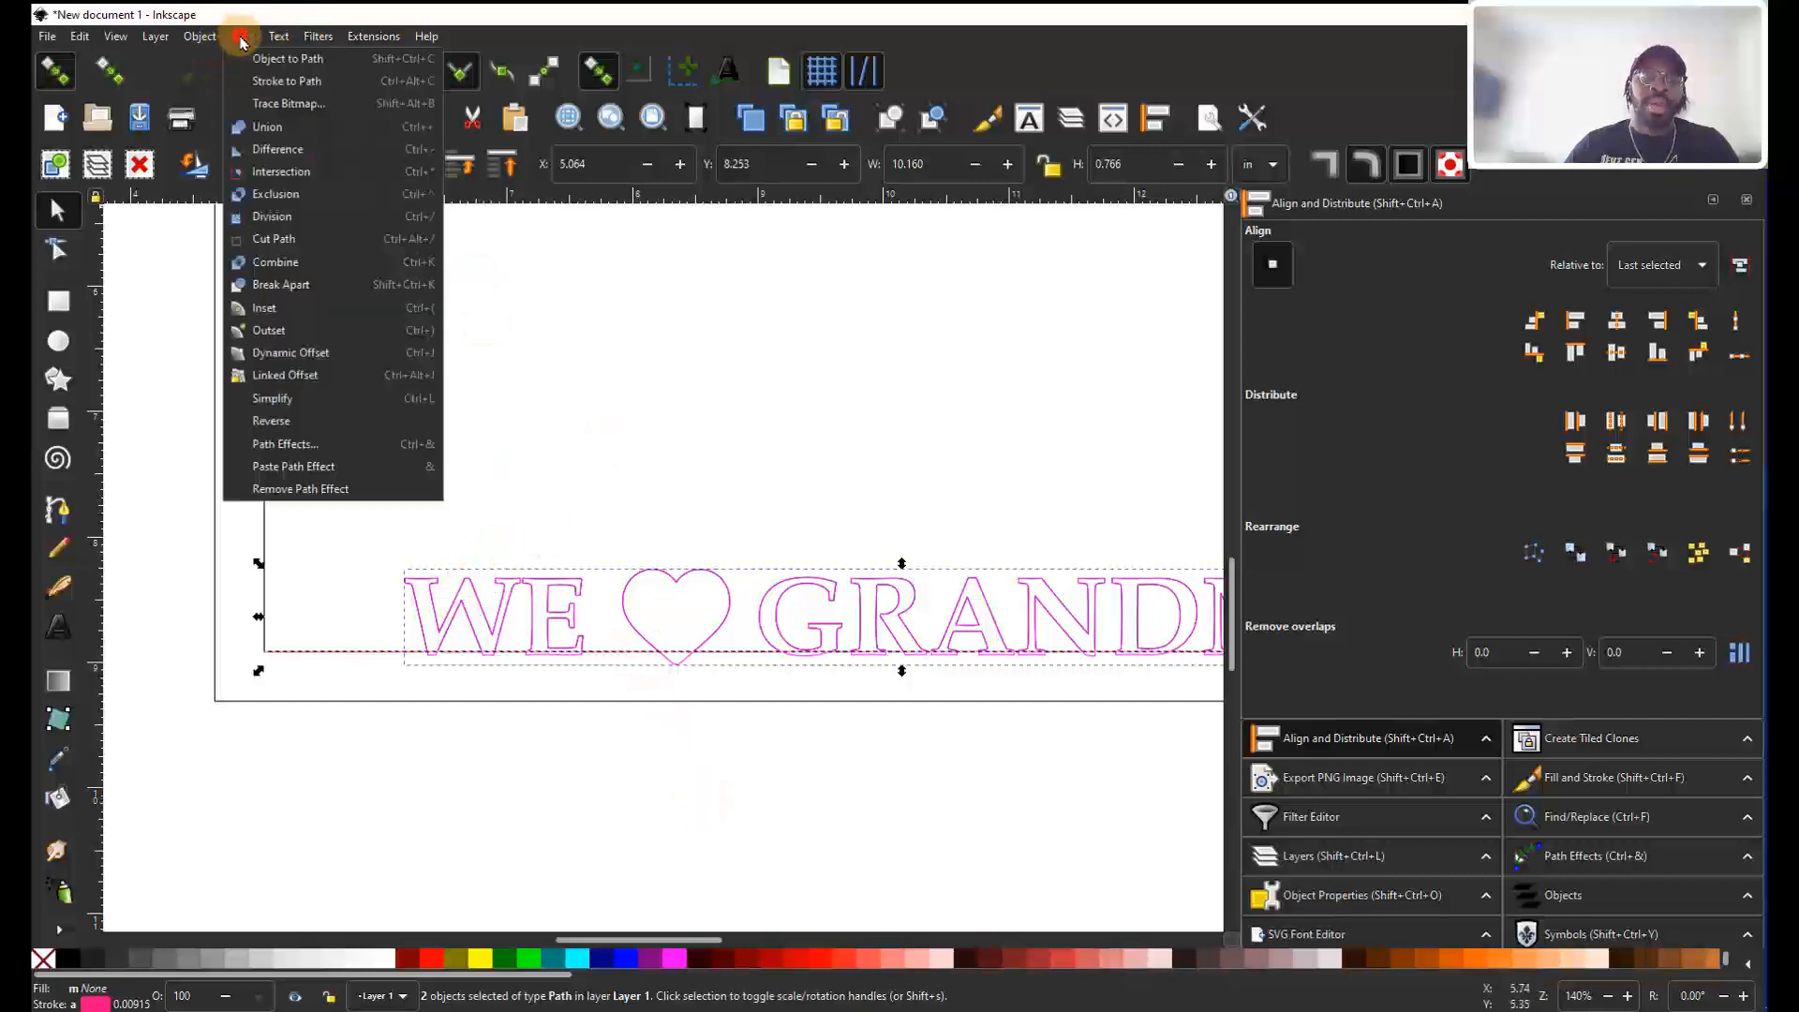
click(285, 222)
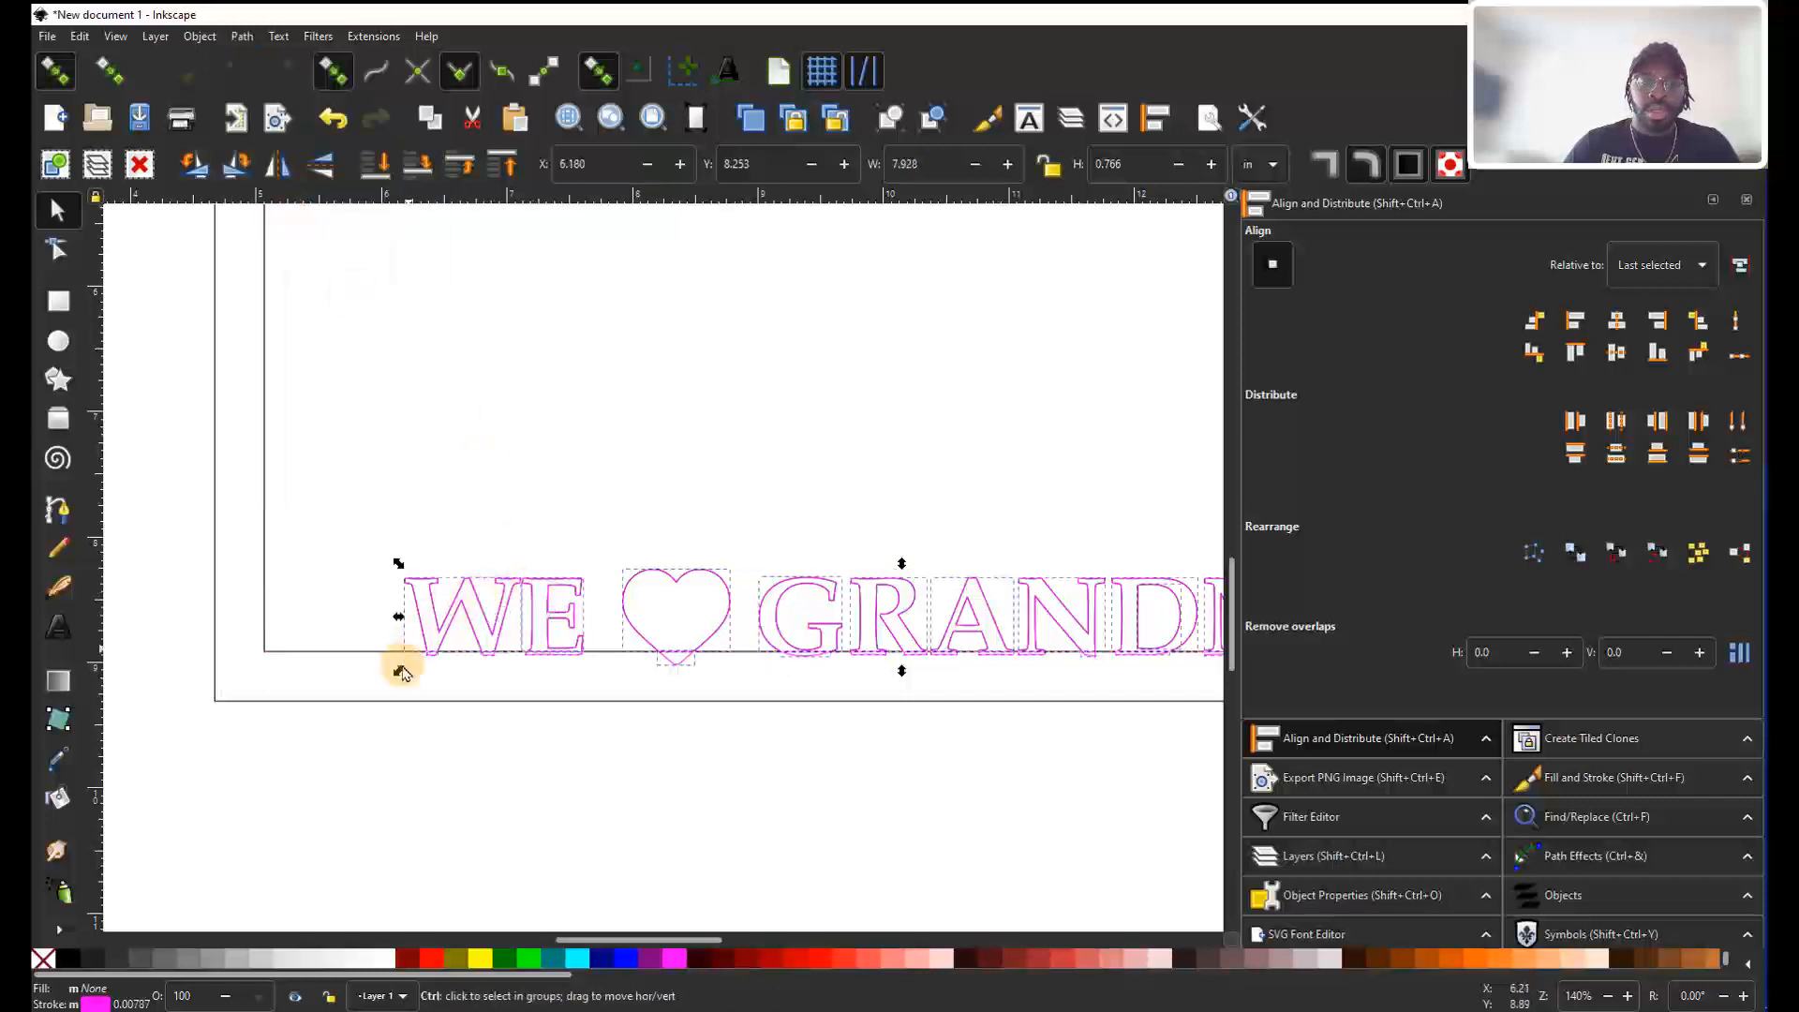
Move the W's upper magenta piece off the merged outline, try moving its first foot piece down and undo that second move.
scroll(398, 666, up, 5)
scroll(478, 563, up, 5)
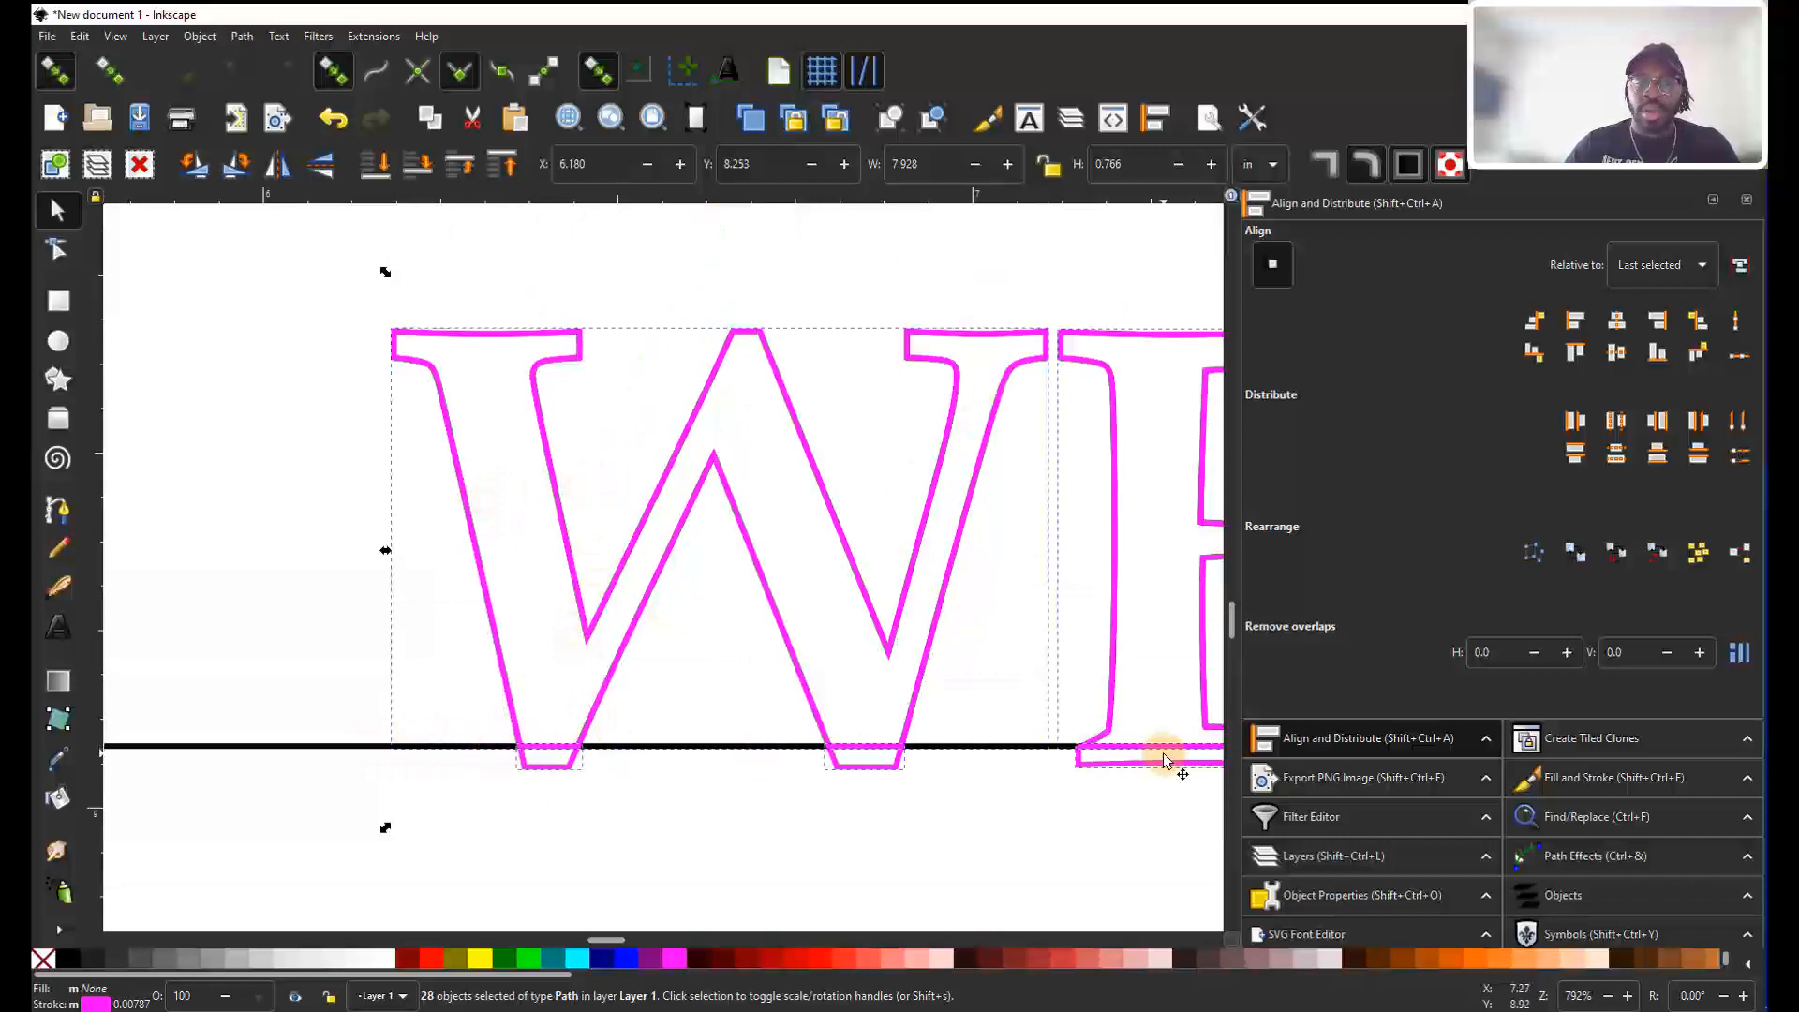
click(353, 614)
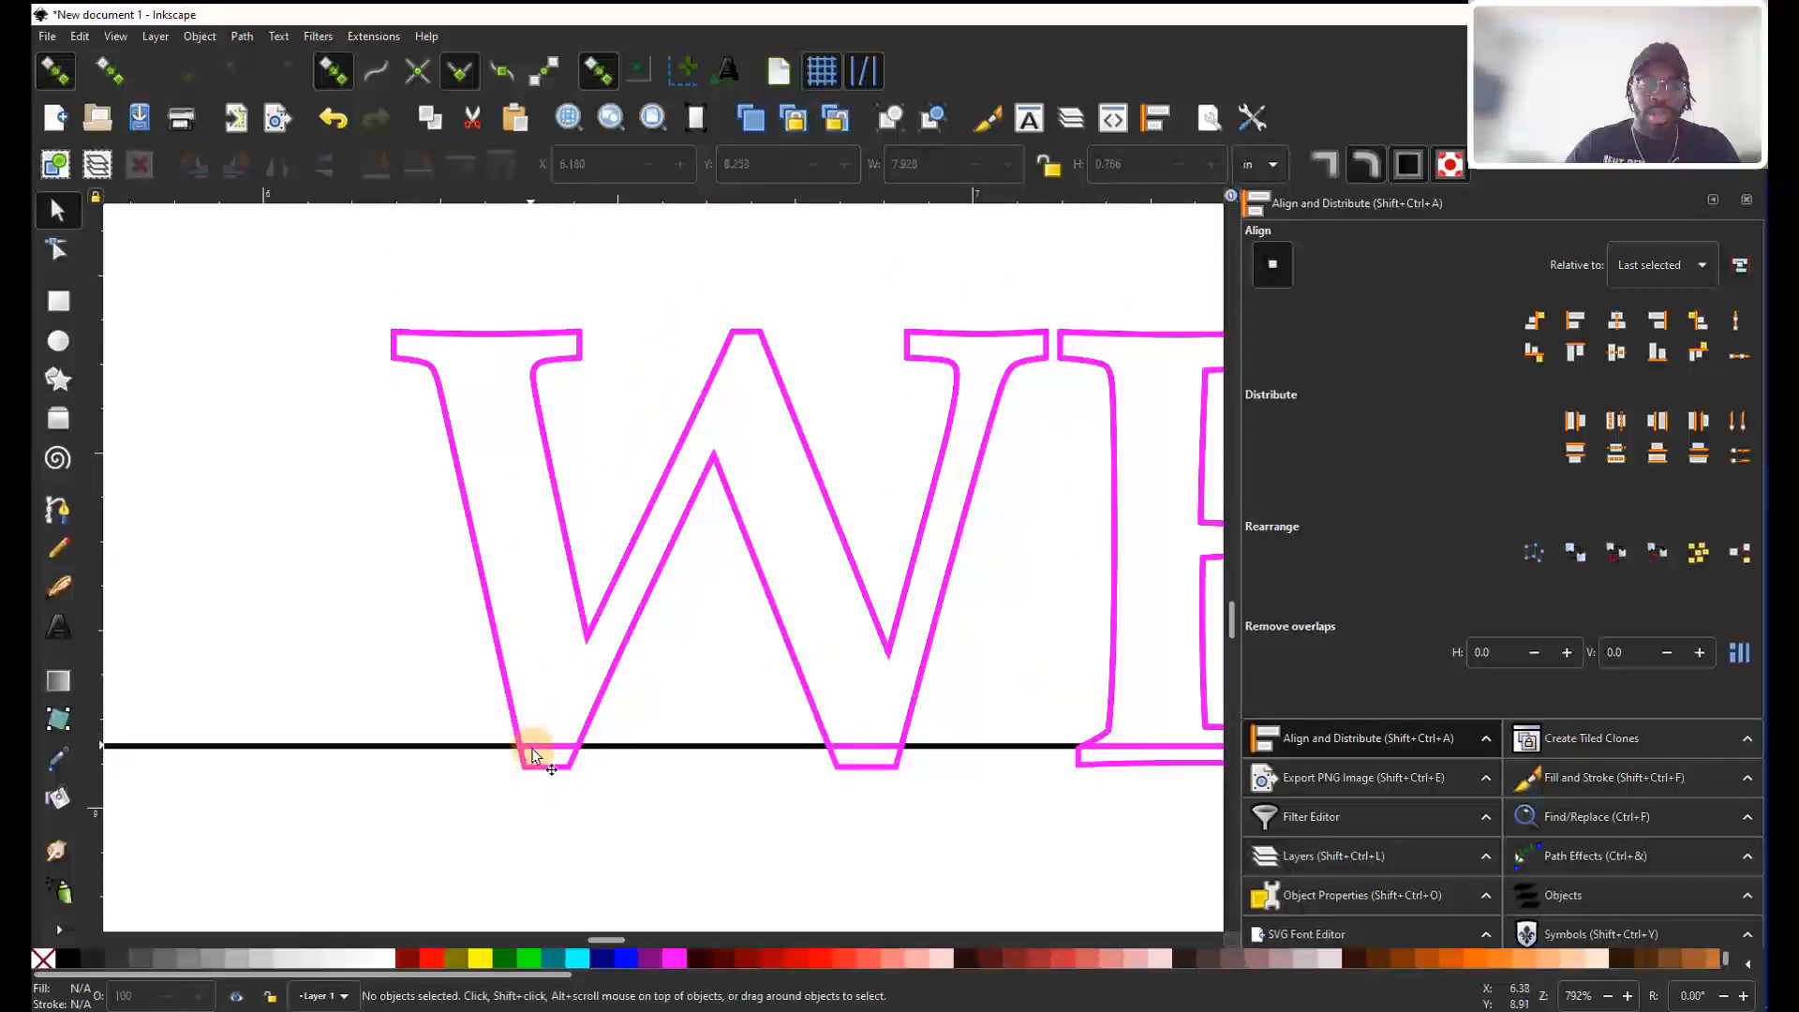
drag(507, 698, 390, 257)
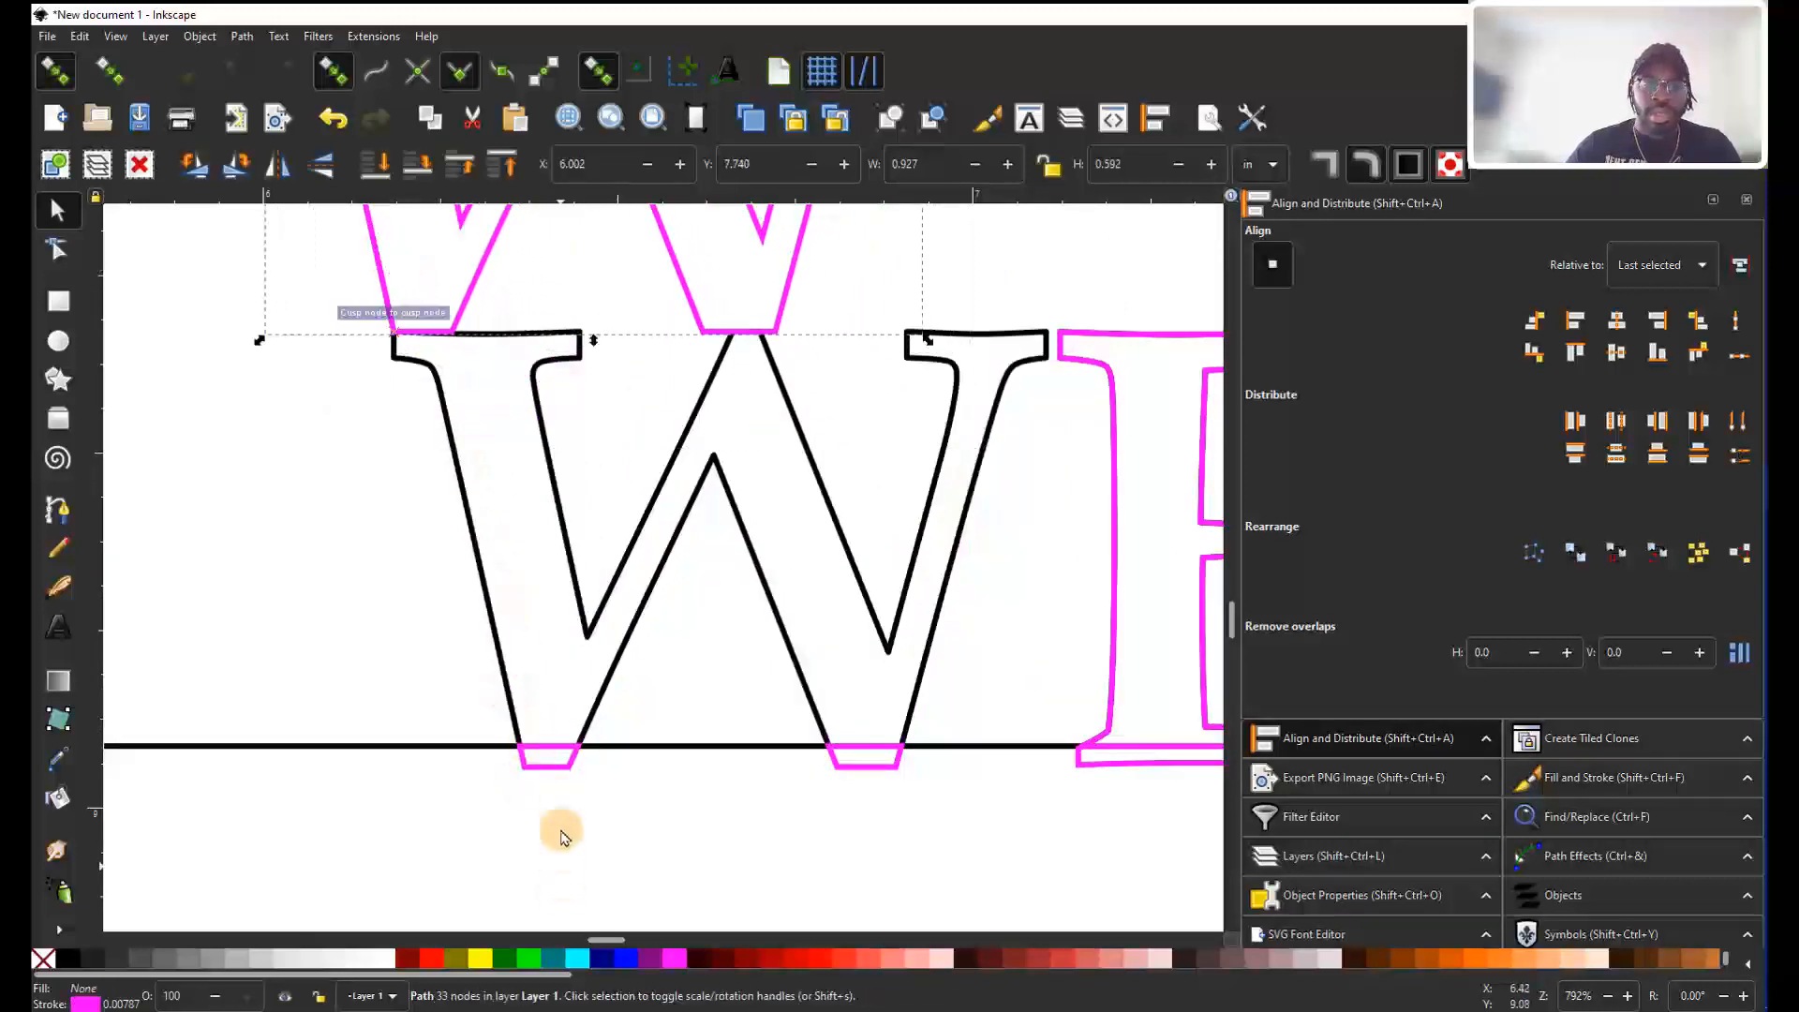
drag(561, 770, 542, 876)
key(ctrl+z)
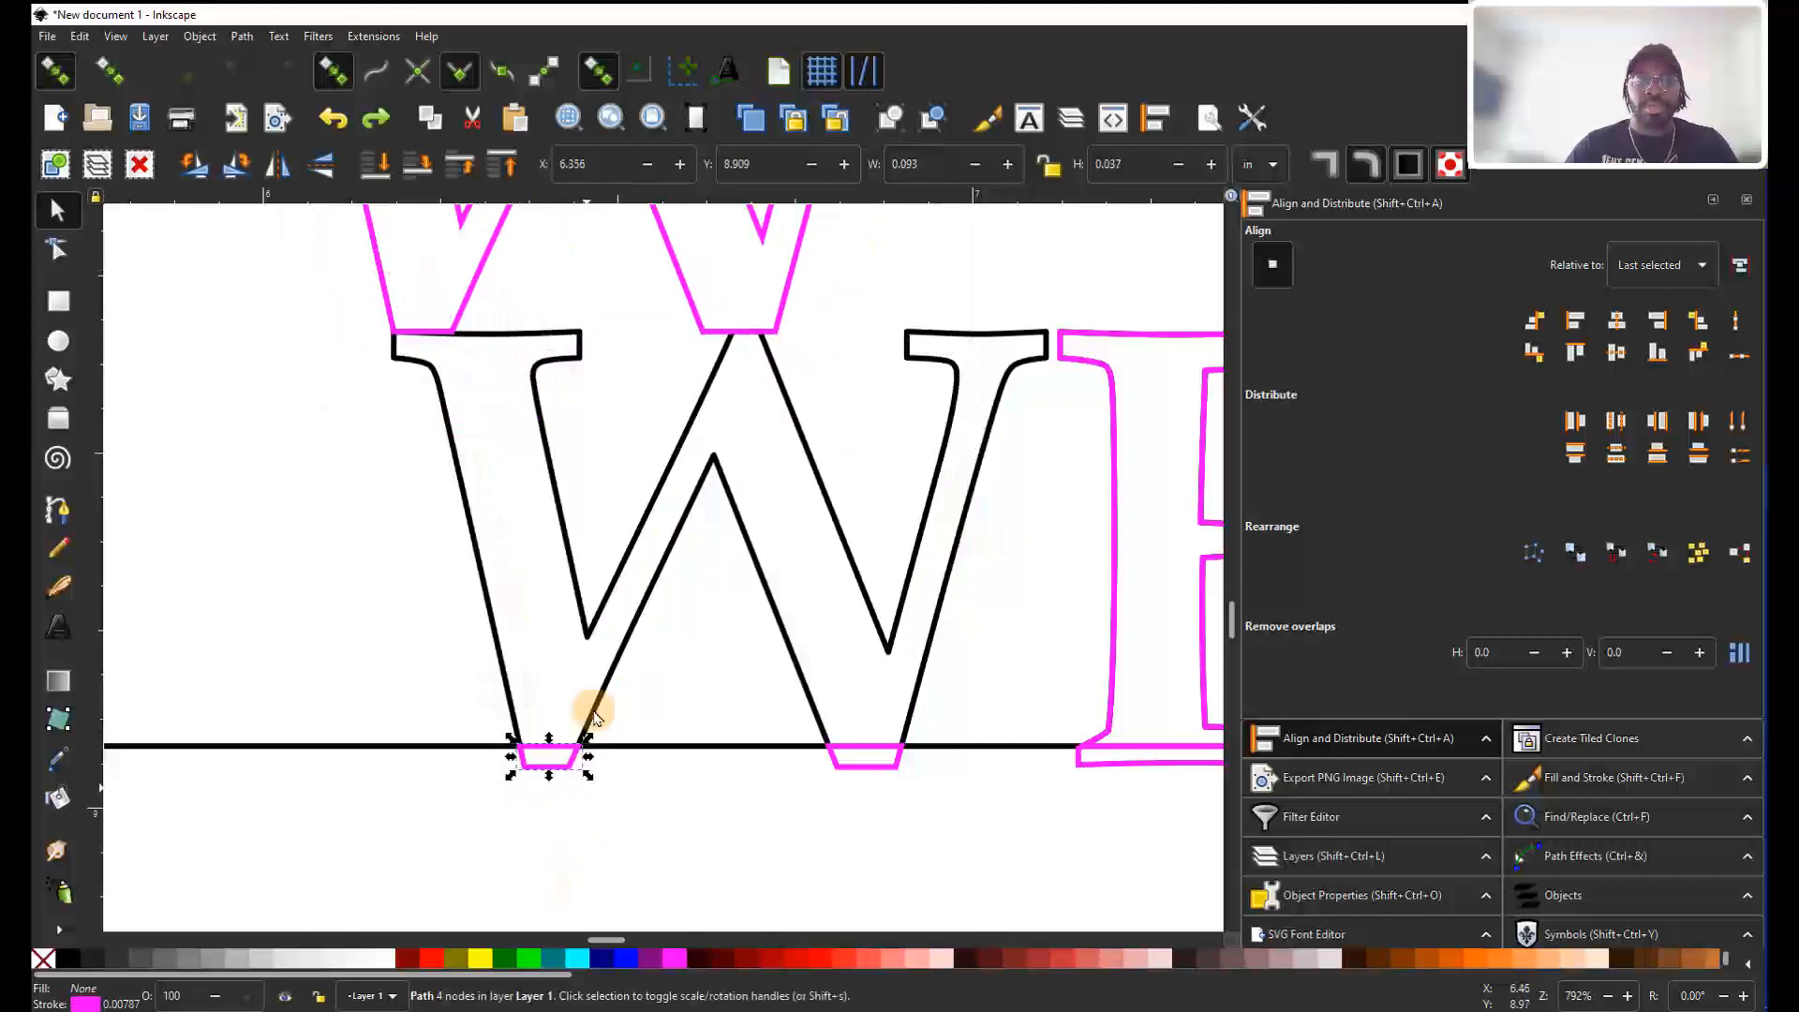
scroll(623, 522, down, 1)
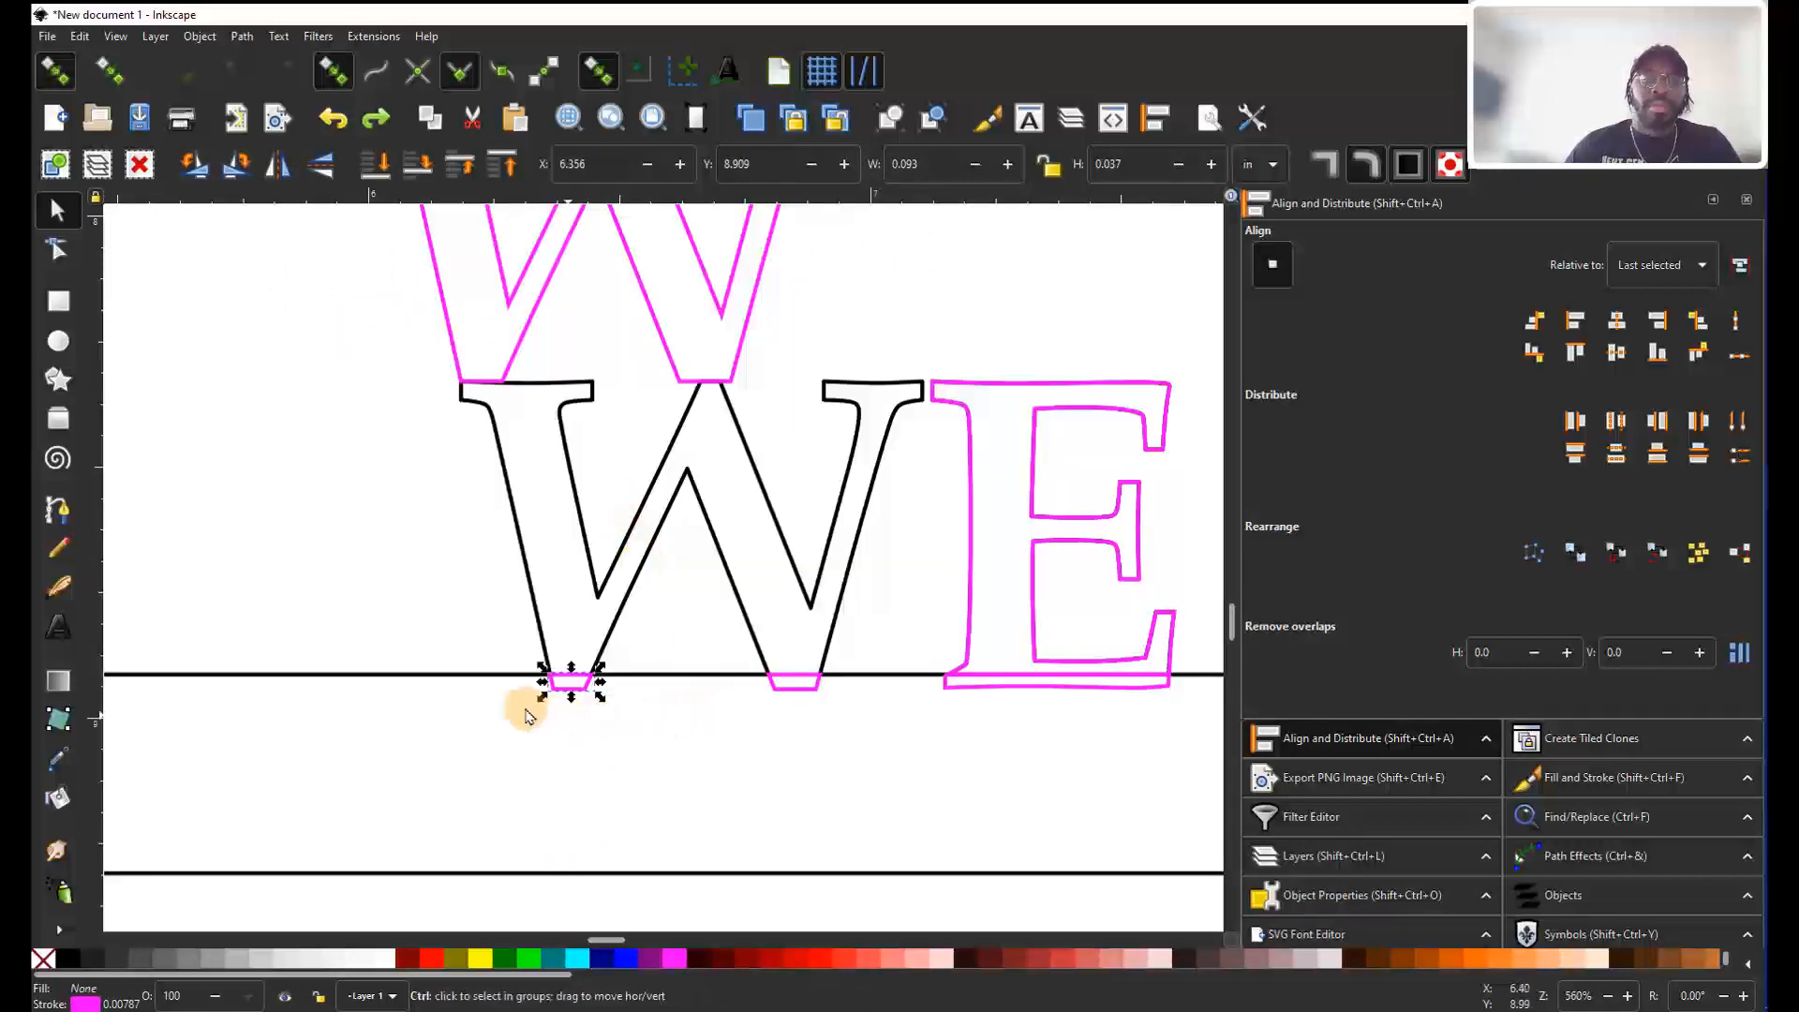
scroll(530, 705, up, 3)
click(646, 605)
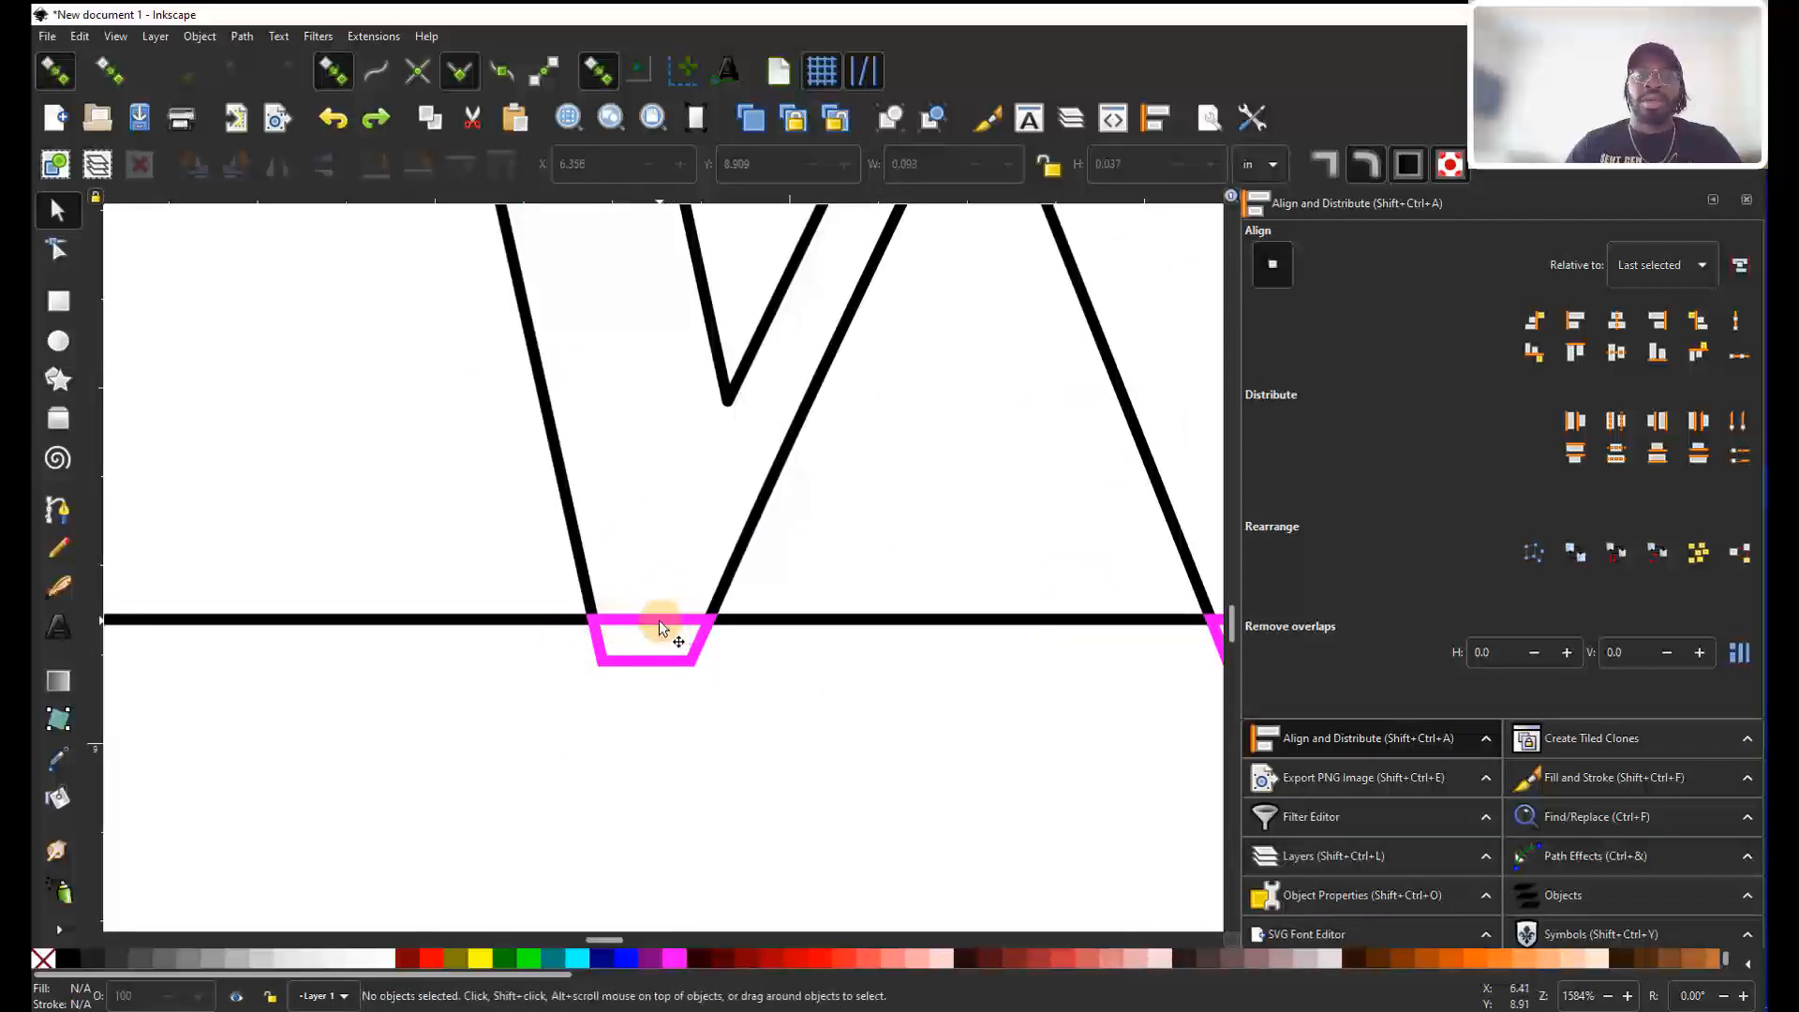
Delete the magenta upper pieces of the W, E, heart and every GRANDMA letter above the dividing line.
ctrl+scroll(660, 620, down, 4)
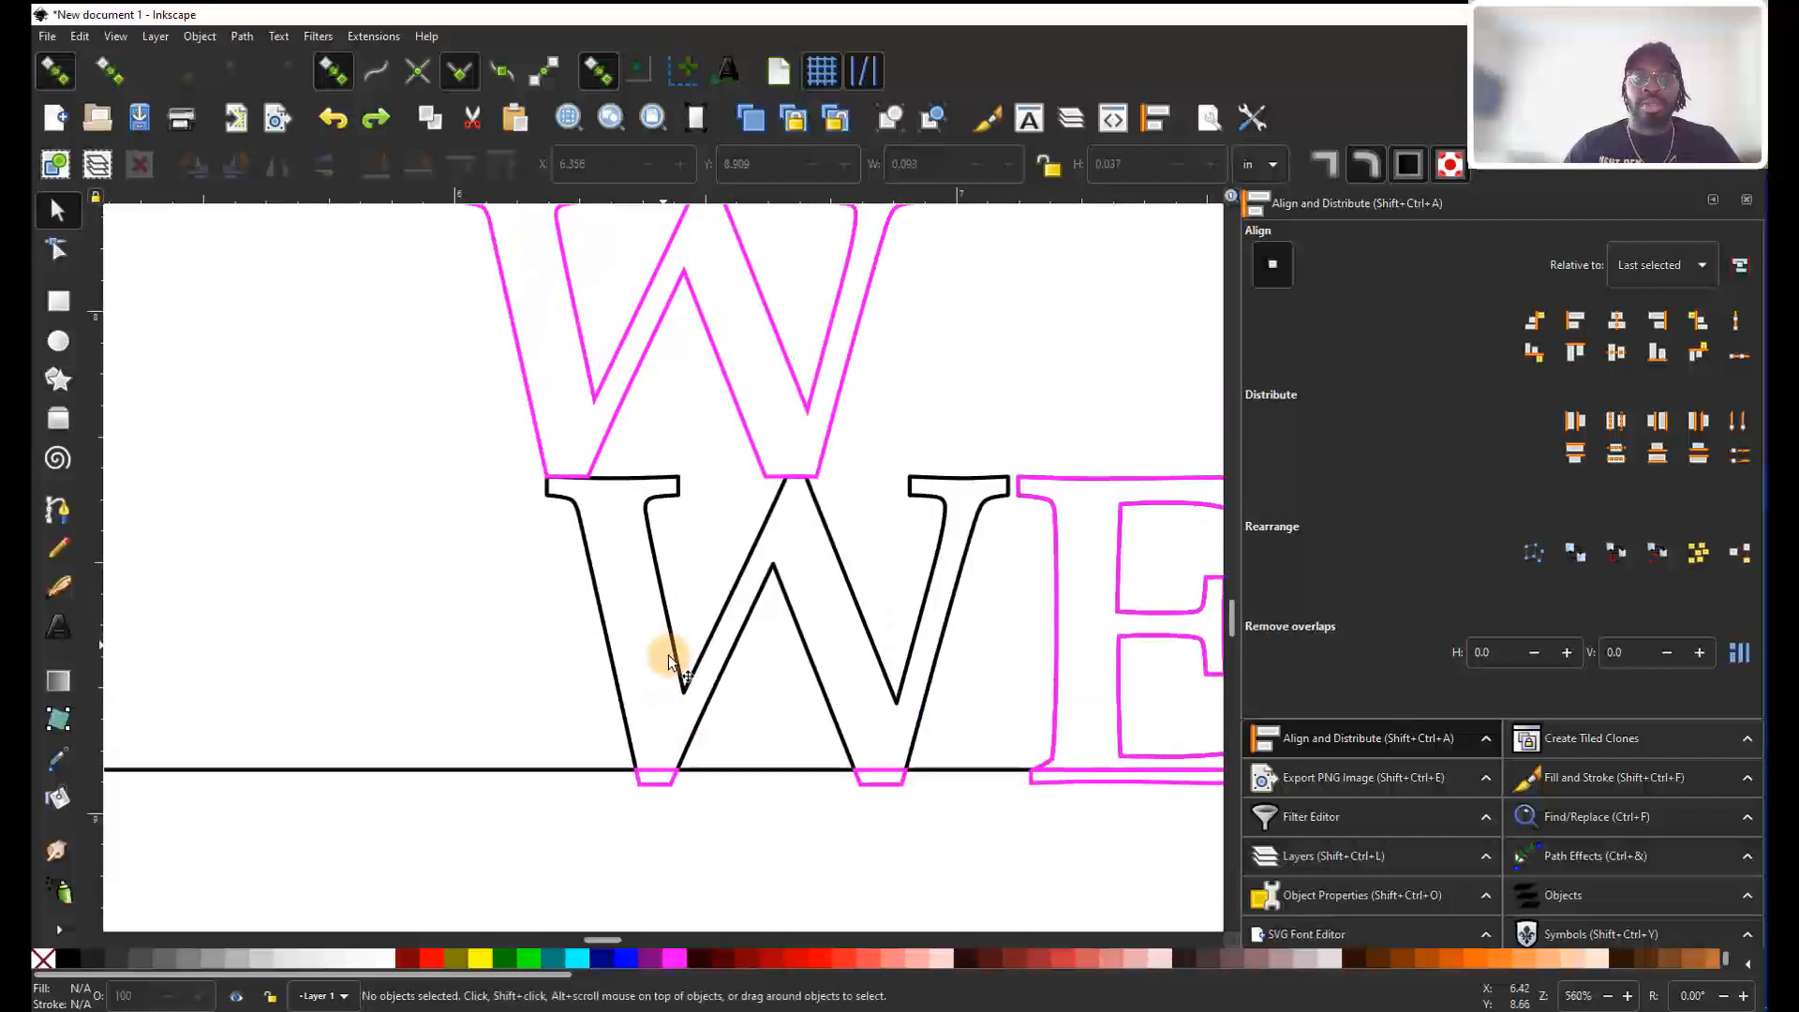
ctrl+scroll(663, 653, down, 2)
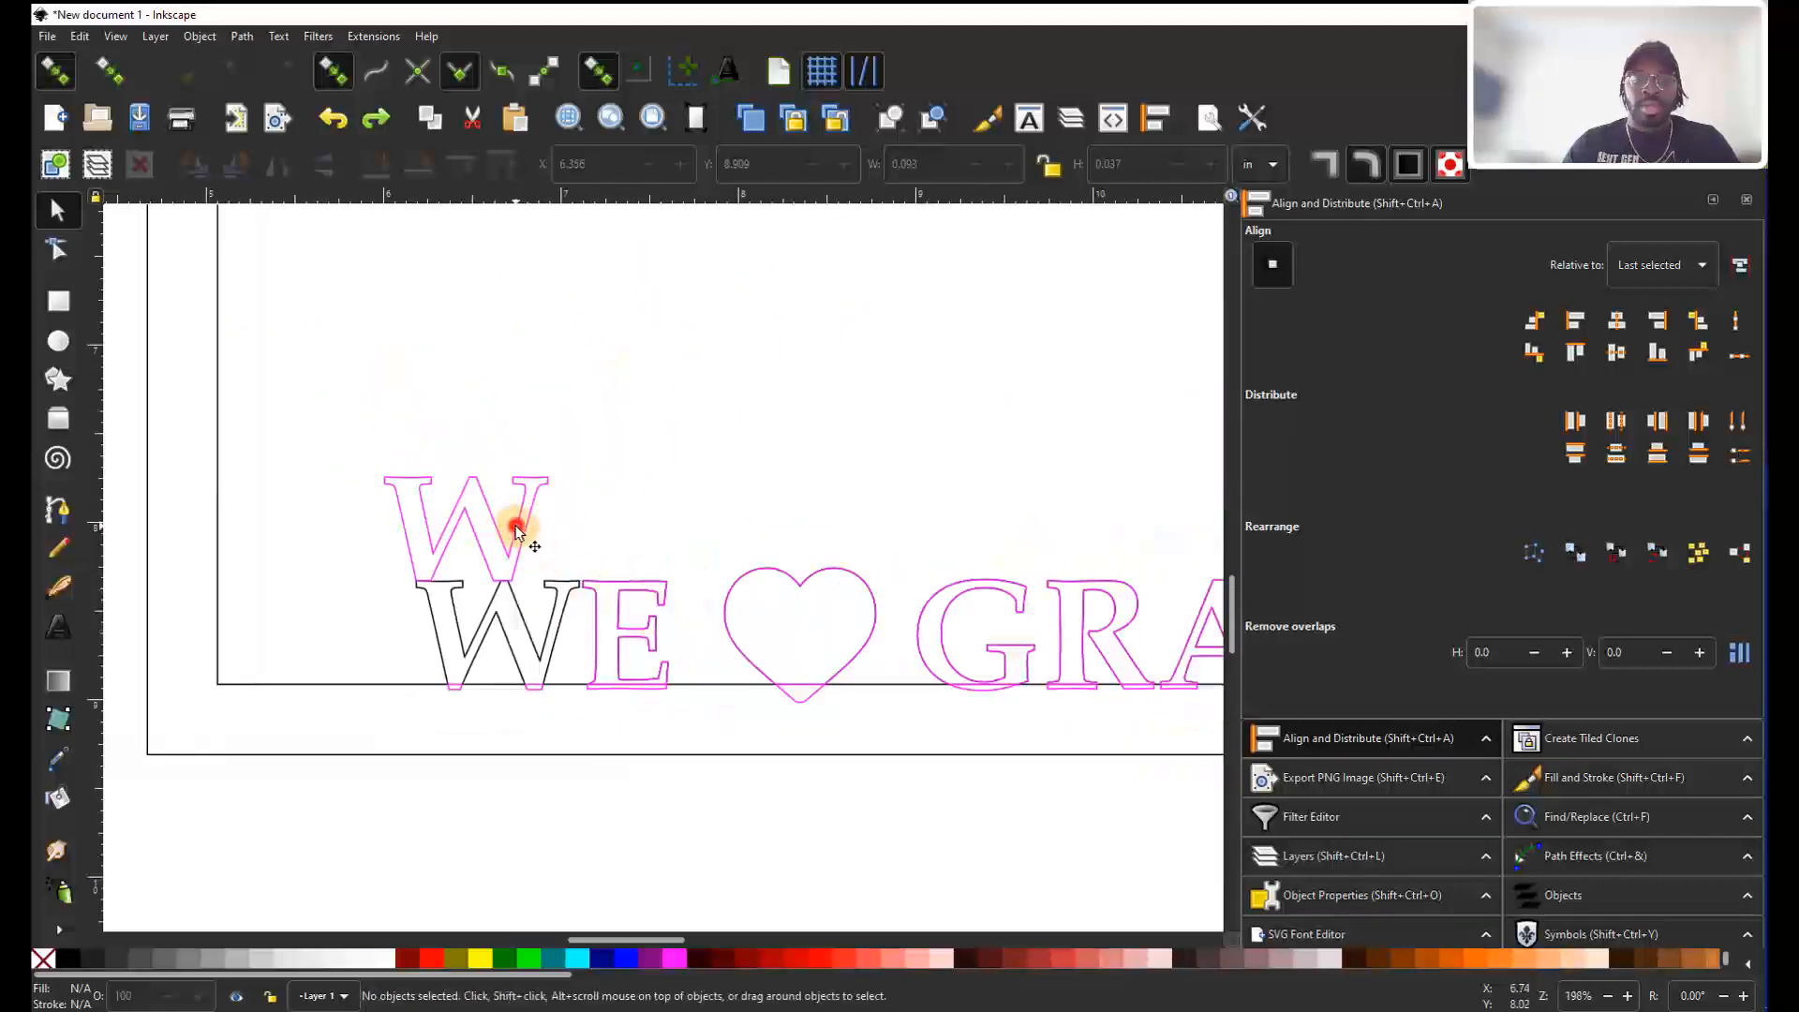
click(515, 530)
key(Delete)
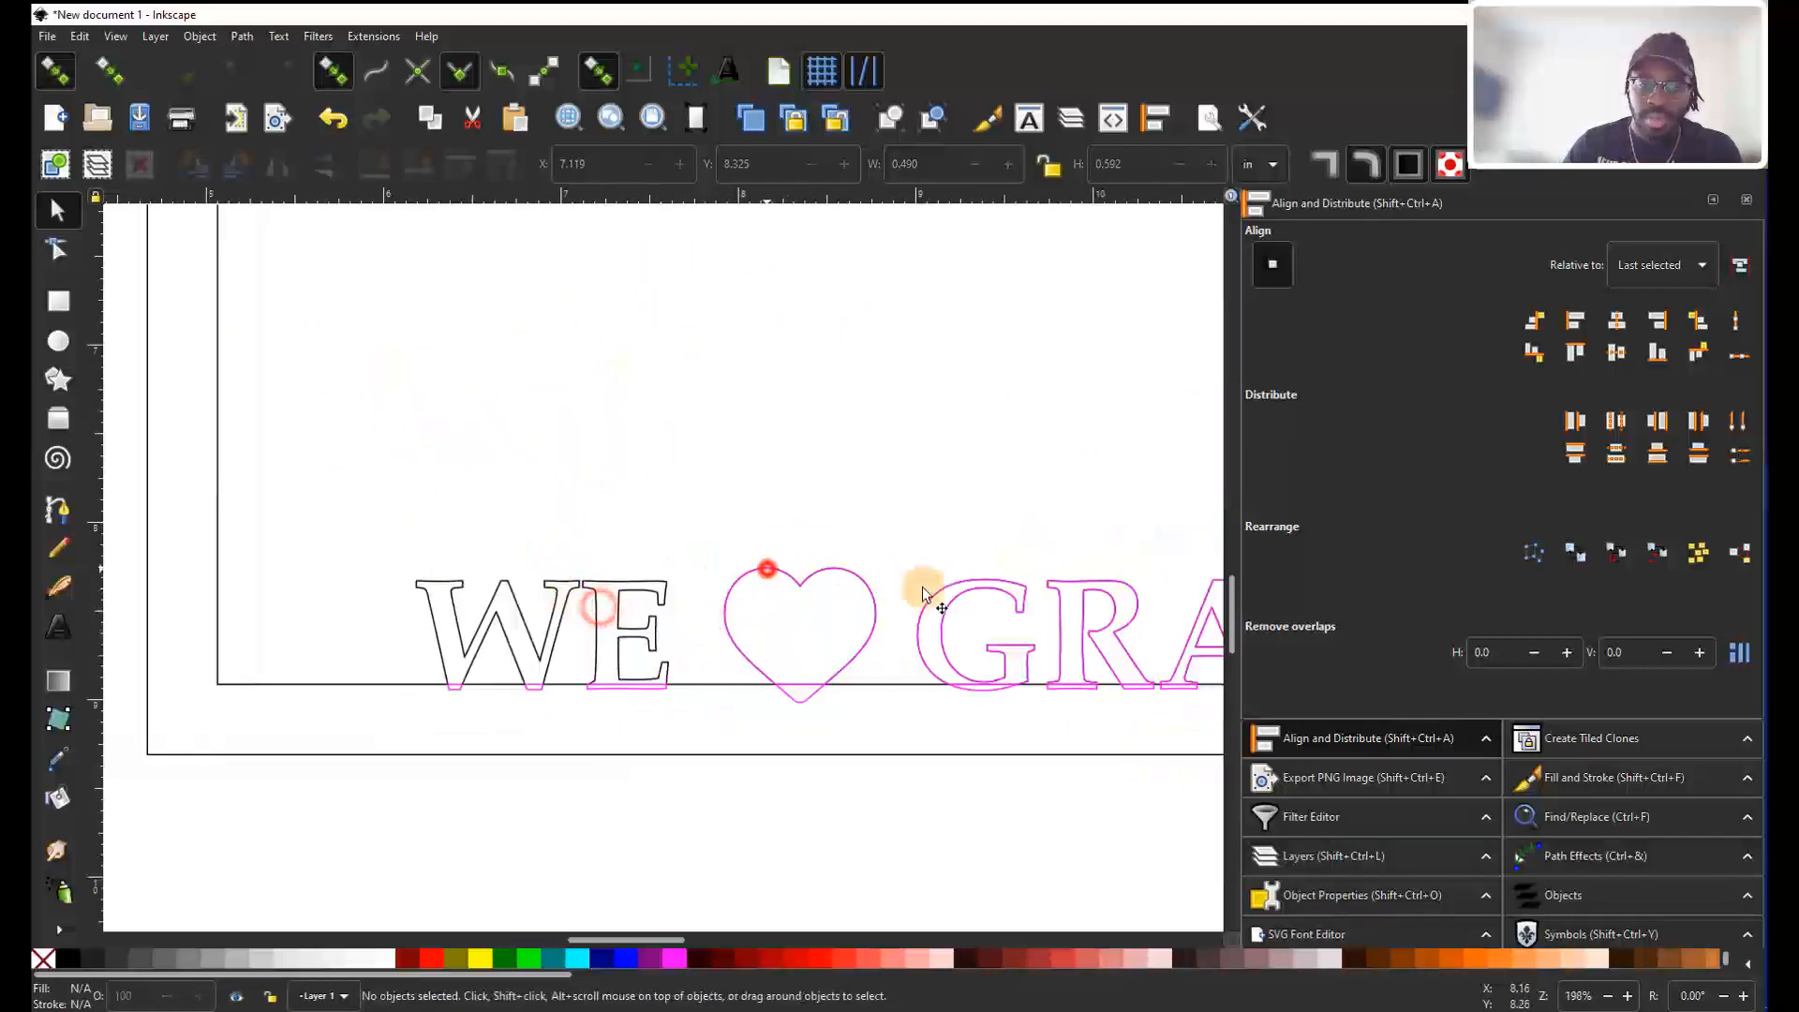
scroll(855, 727, right, 10)
click(562, 607)
key(Delete)
click(679, 611)
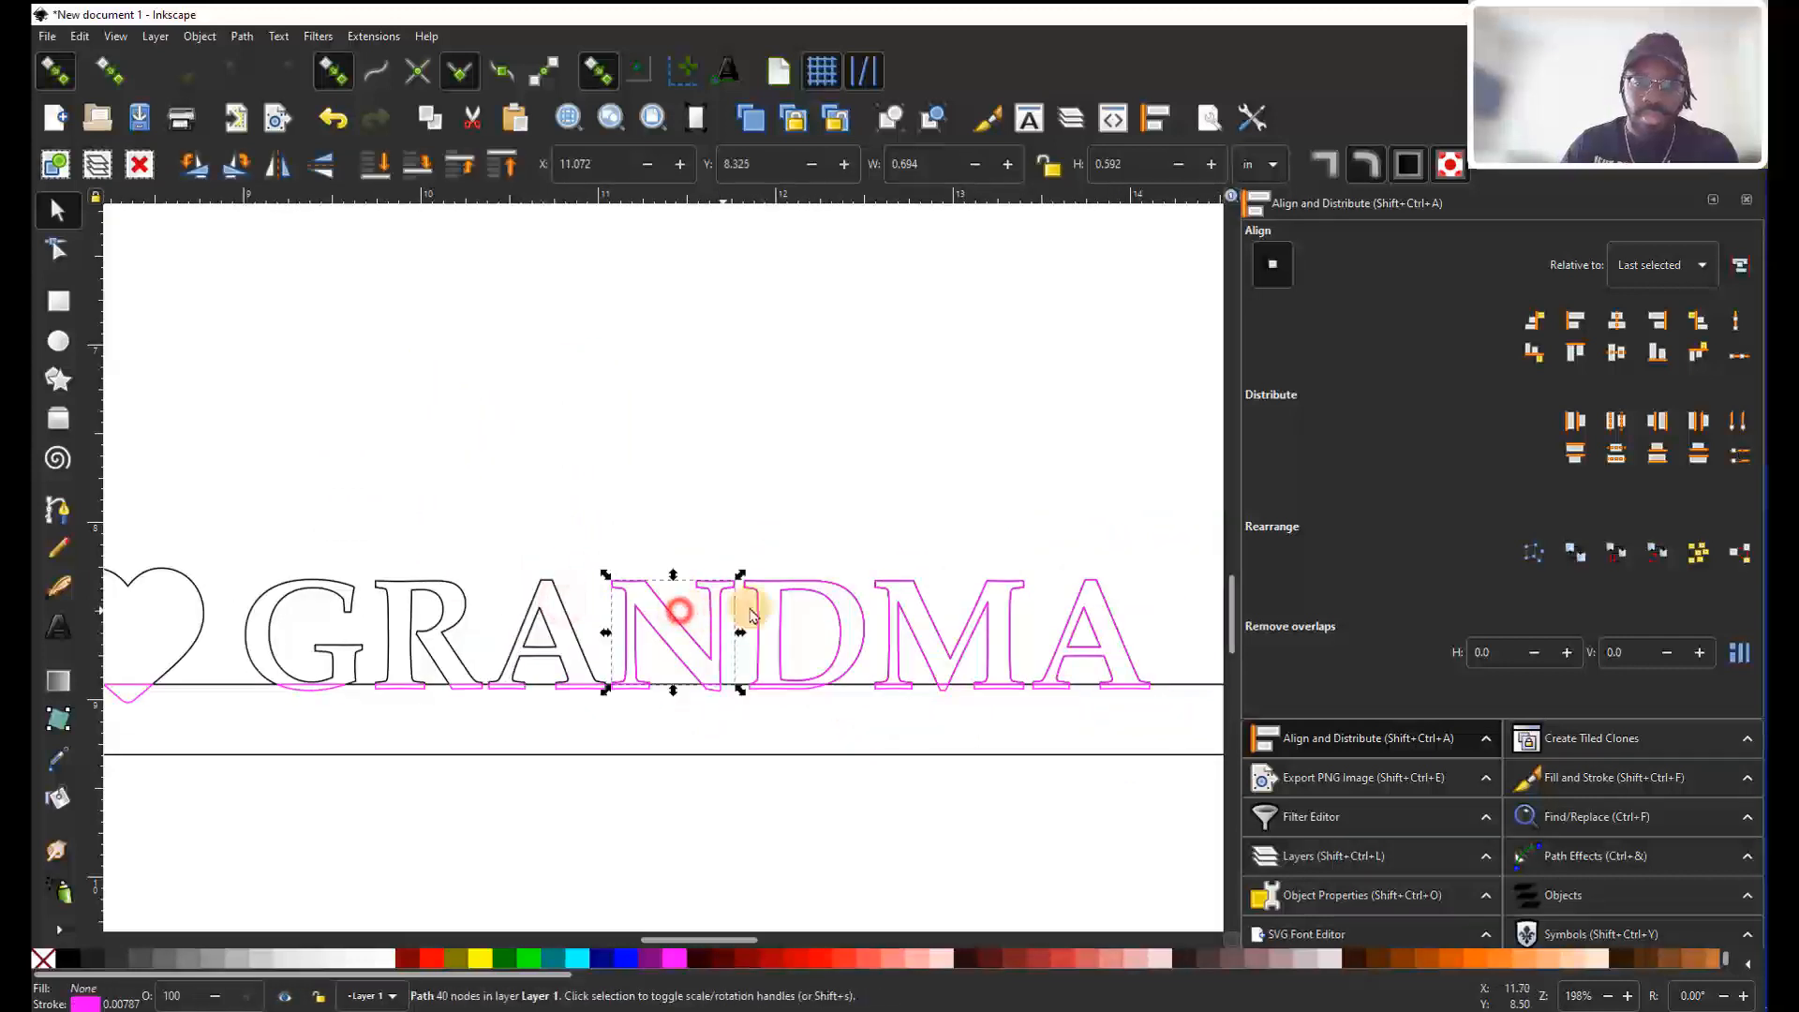
key(Delete)
click(791, 585)
key(Delete)
click(919, 599)
key(Delete)
click(1085, 595)
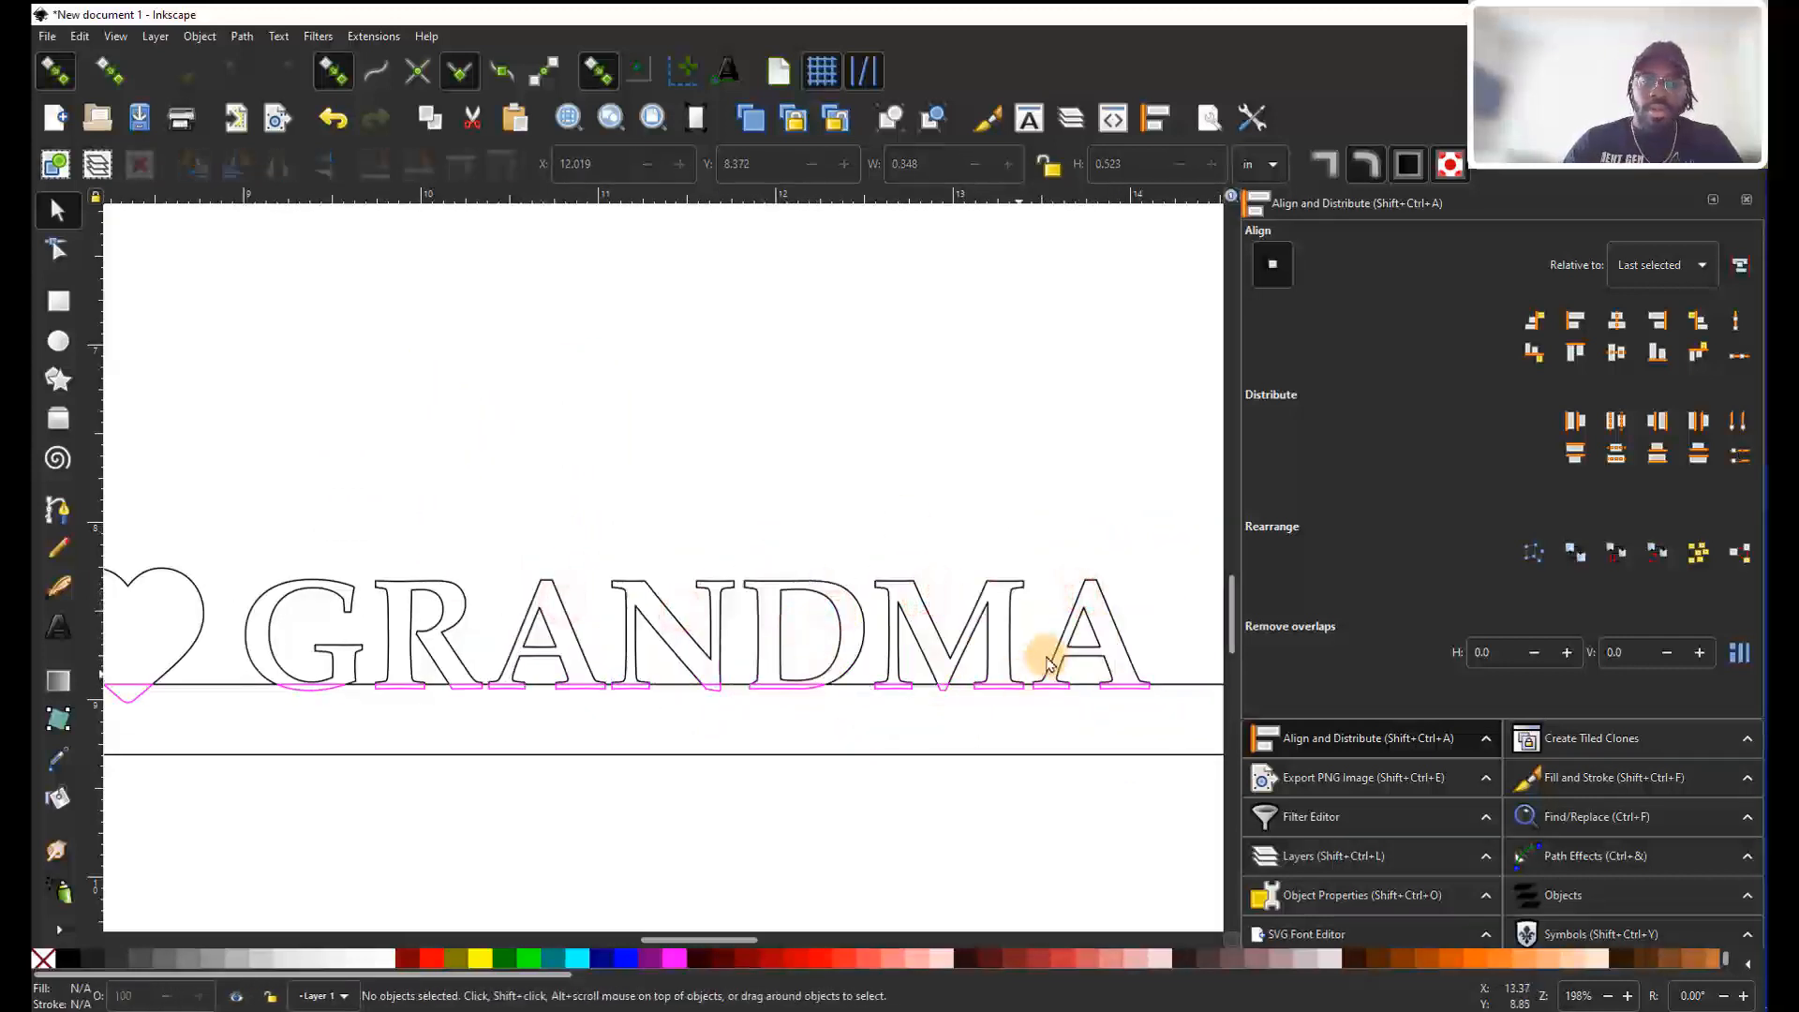
Open the magenta piece under the W's first foot for node editing.
ctrl+scroll(1111, 687, up, 4)
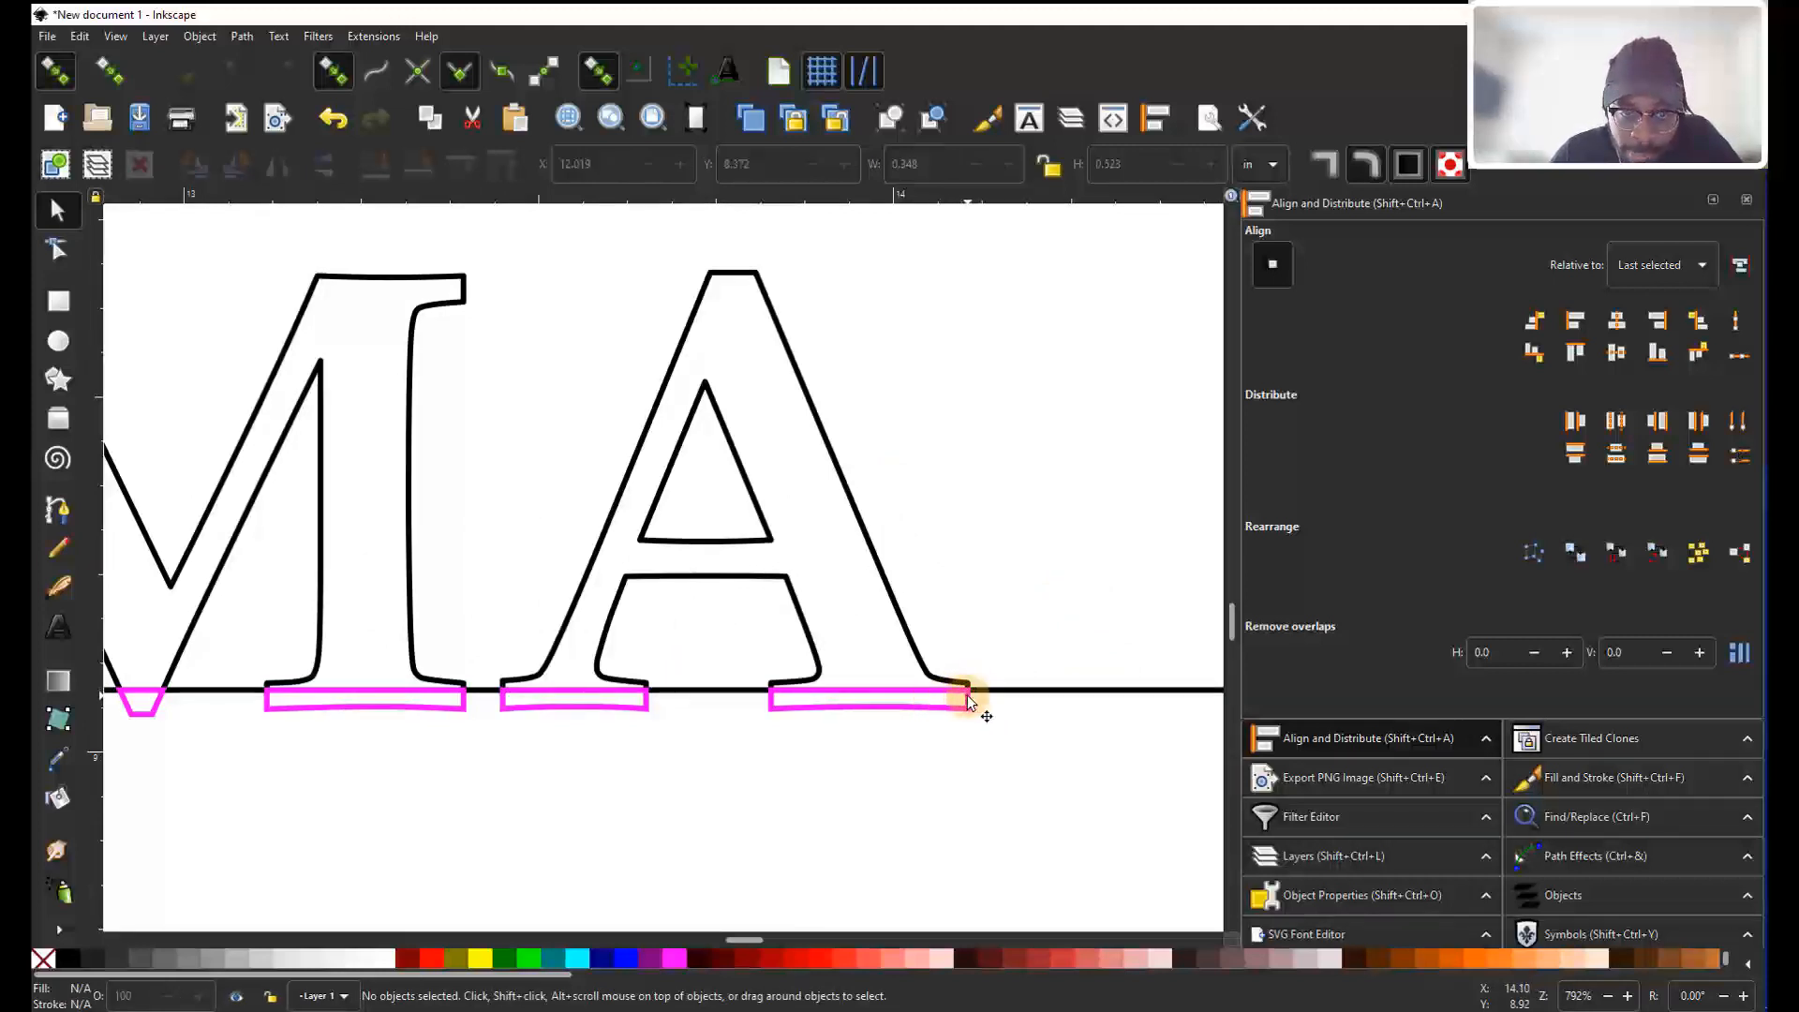
scroll(967, 694, left, 20)
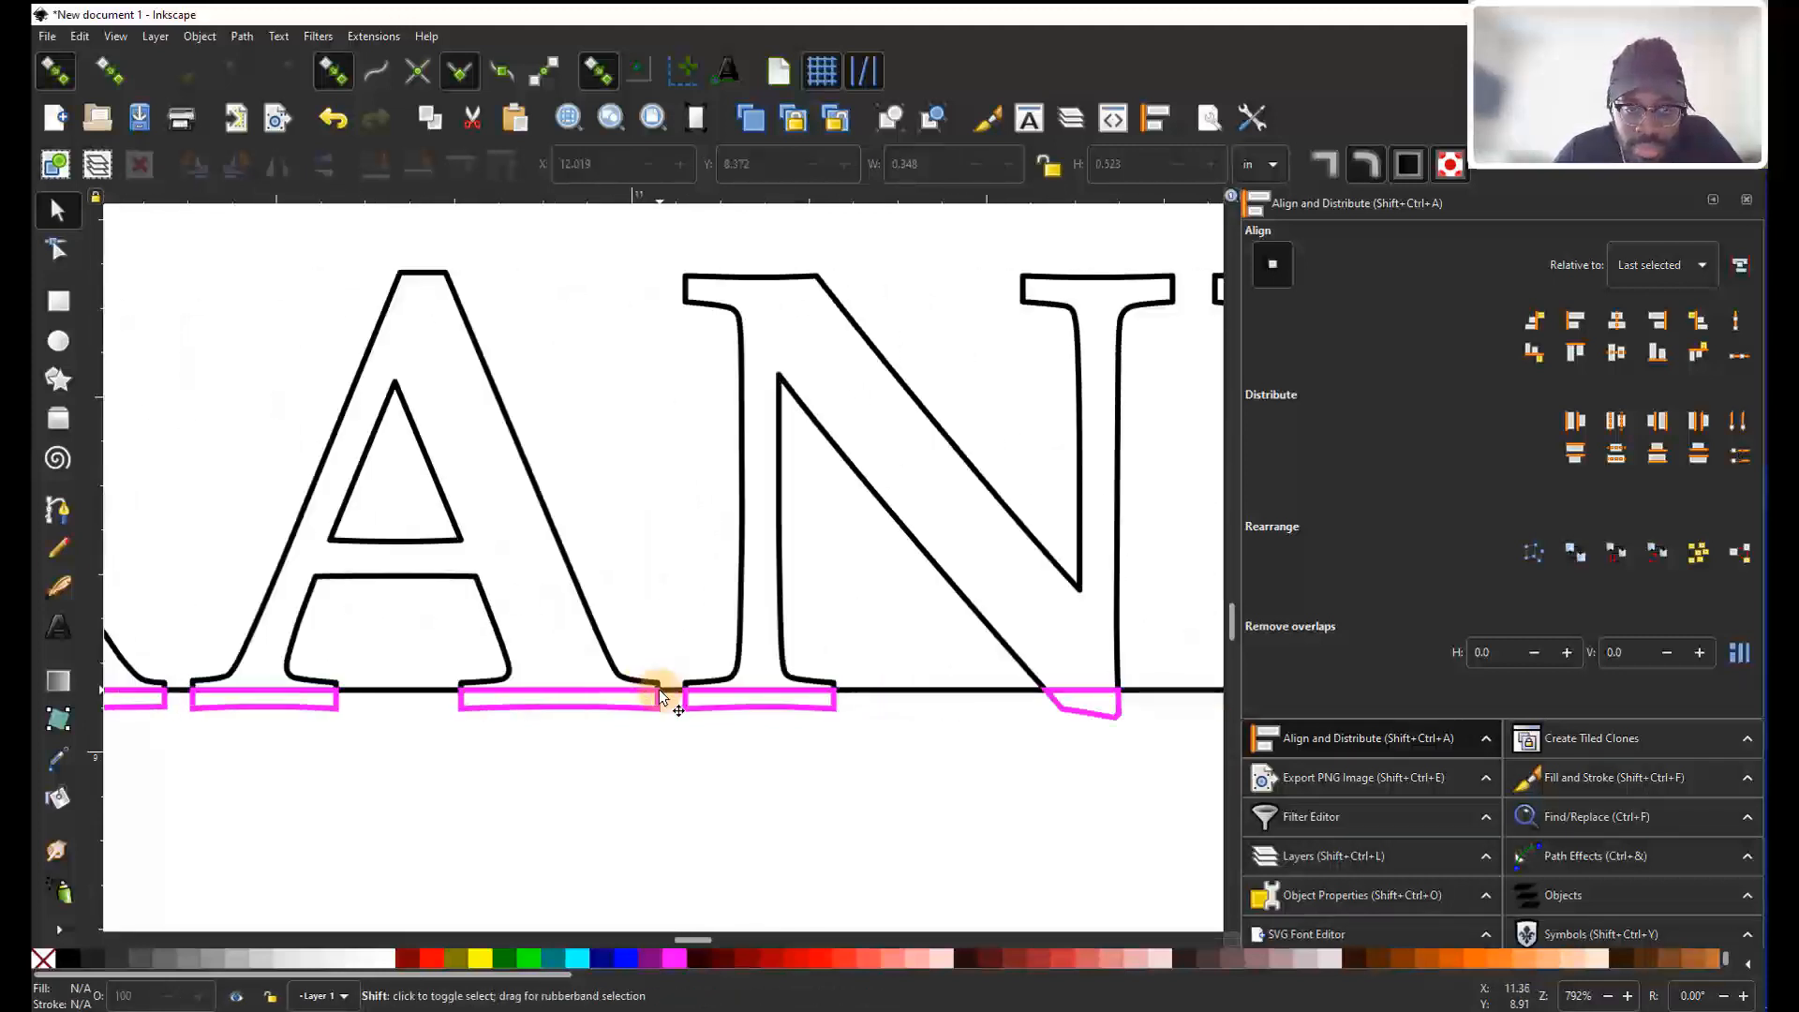
shift+scroll(660, 690, left, 20)
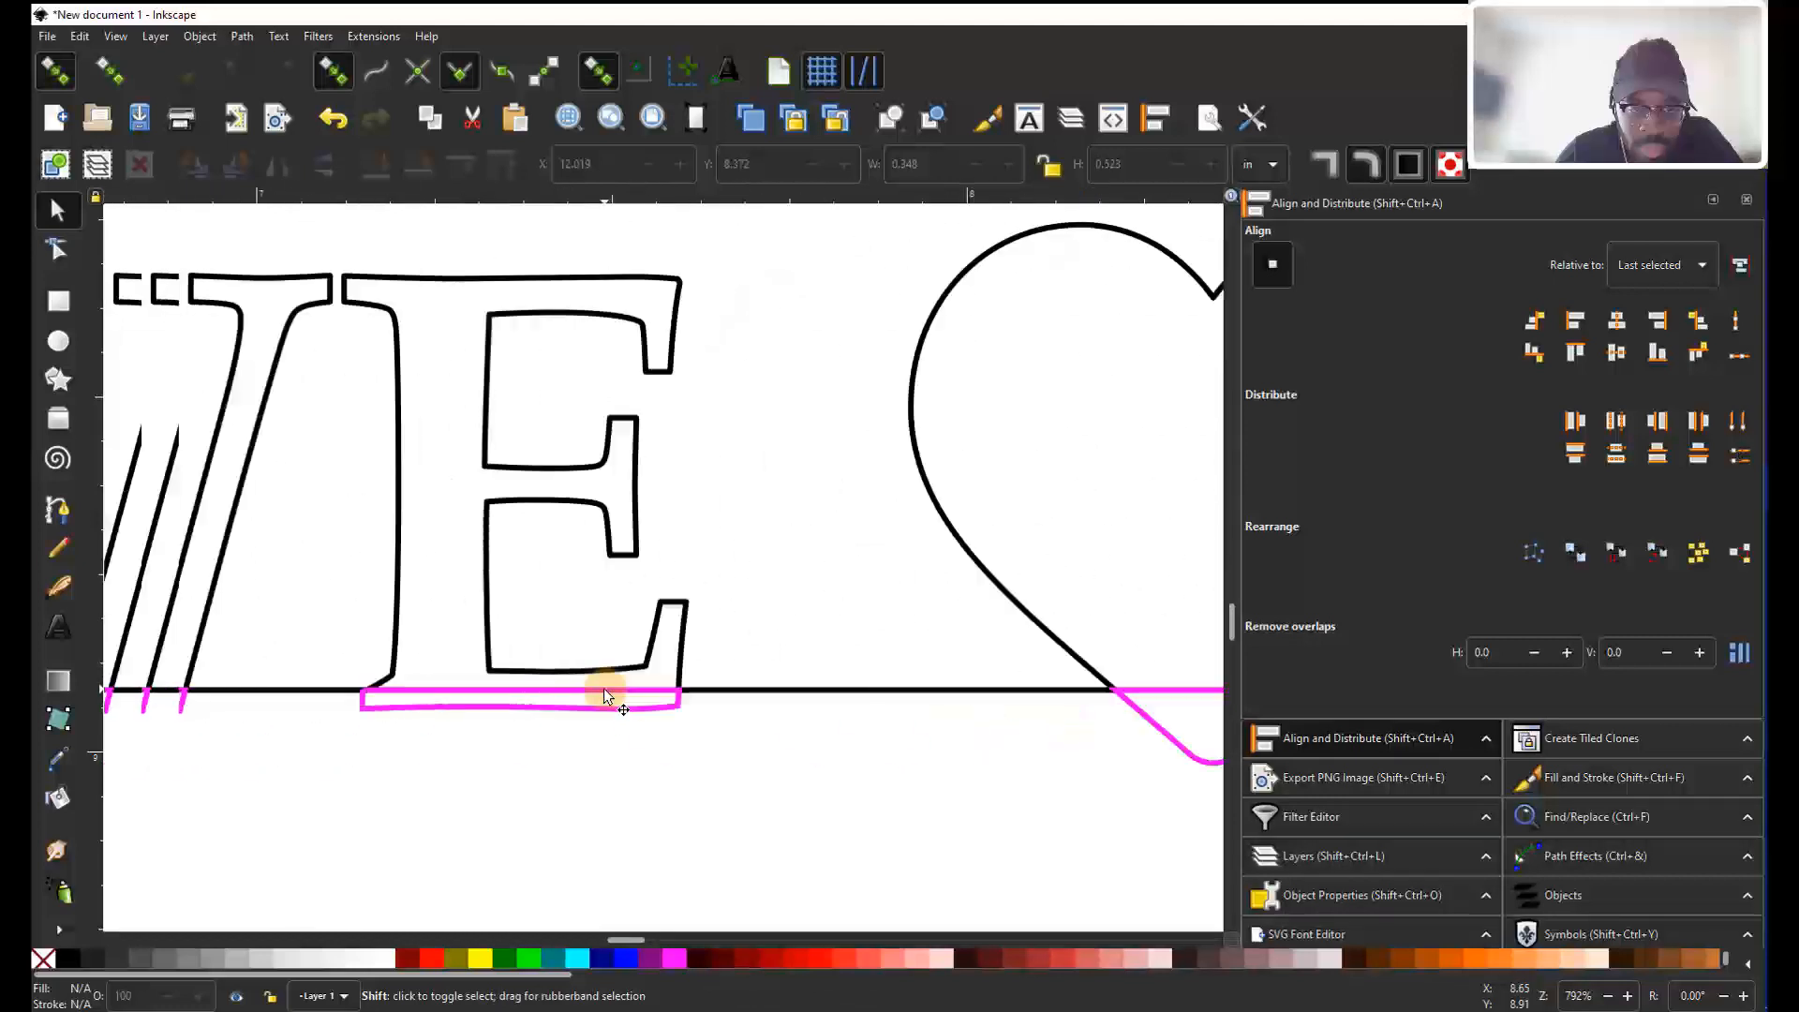
shift+scroll(603, 694, left, 8)
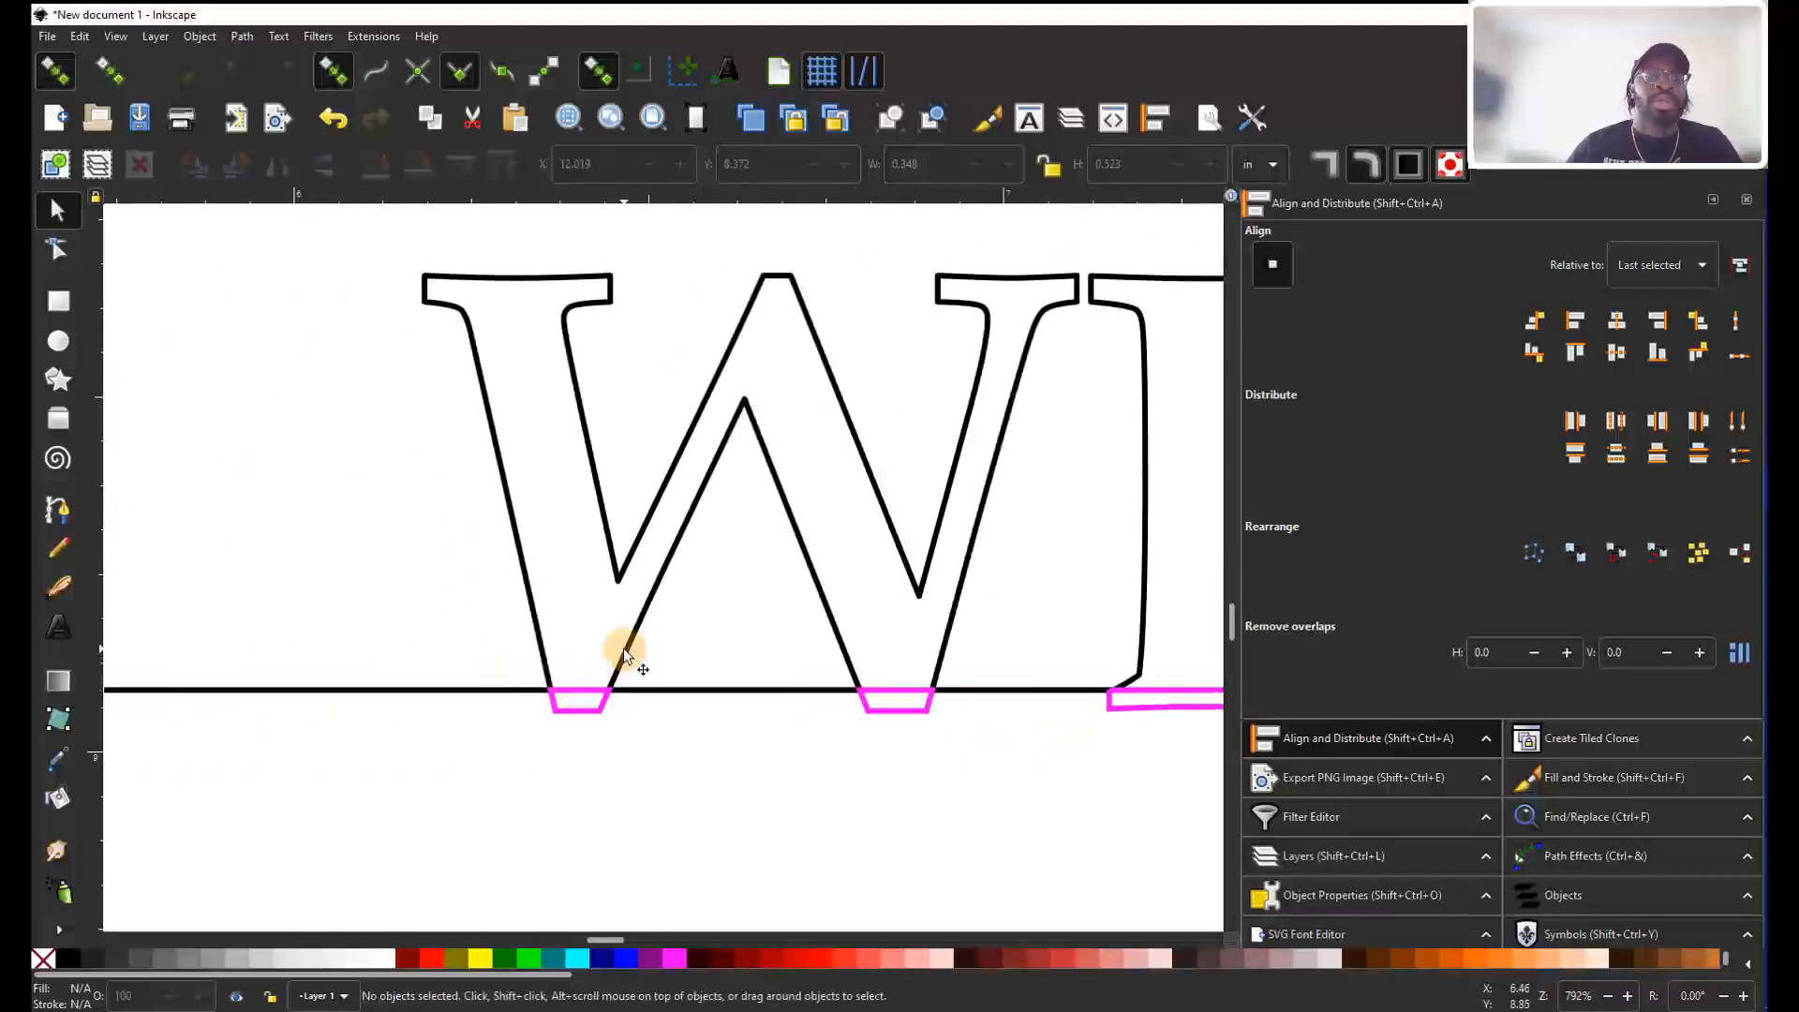
click(54, 250)
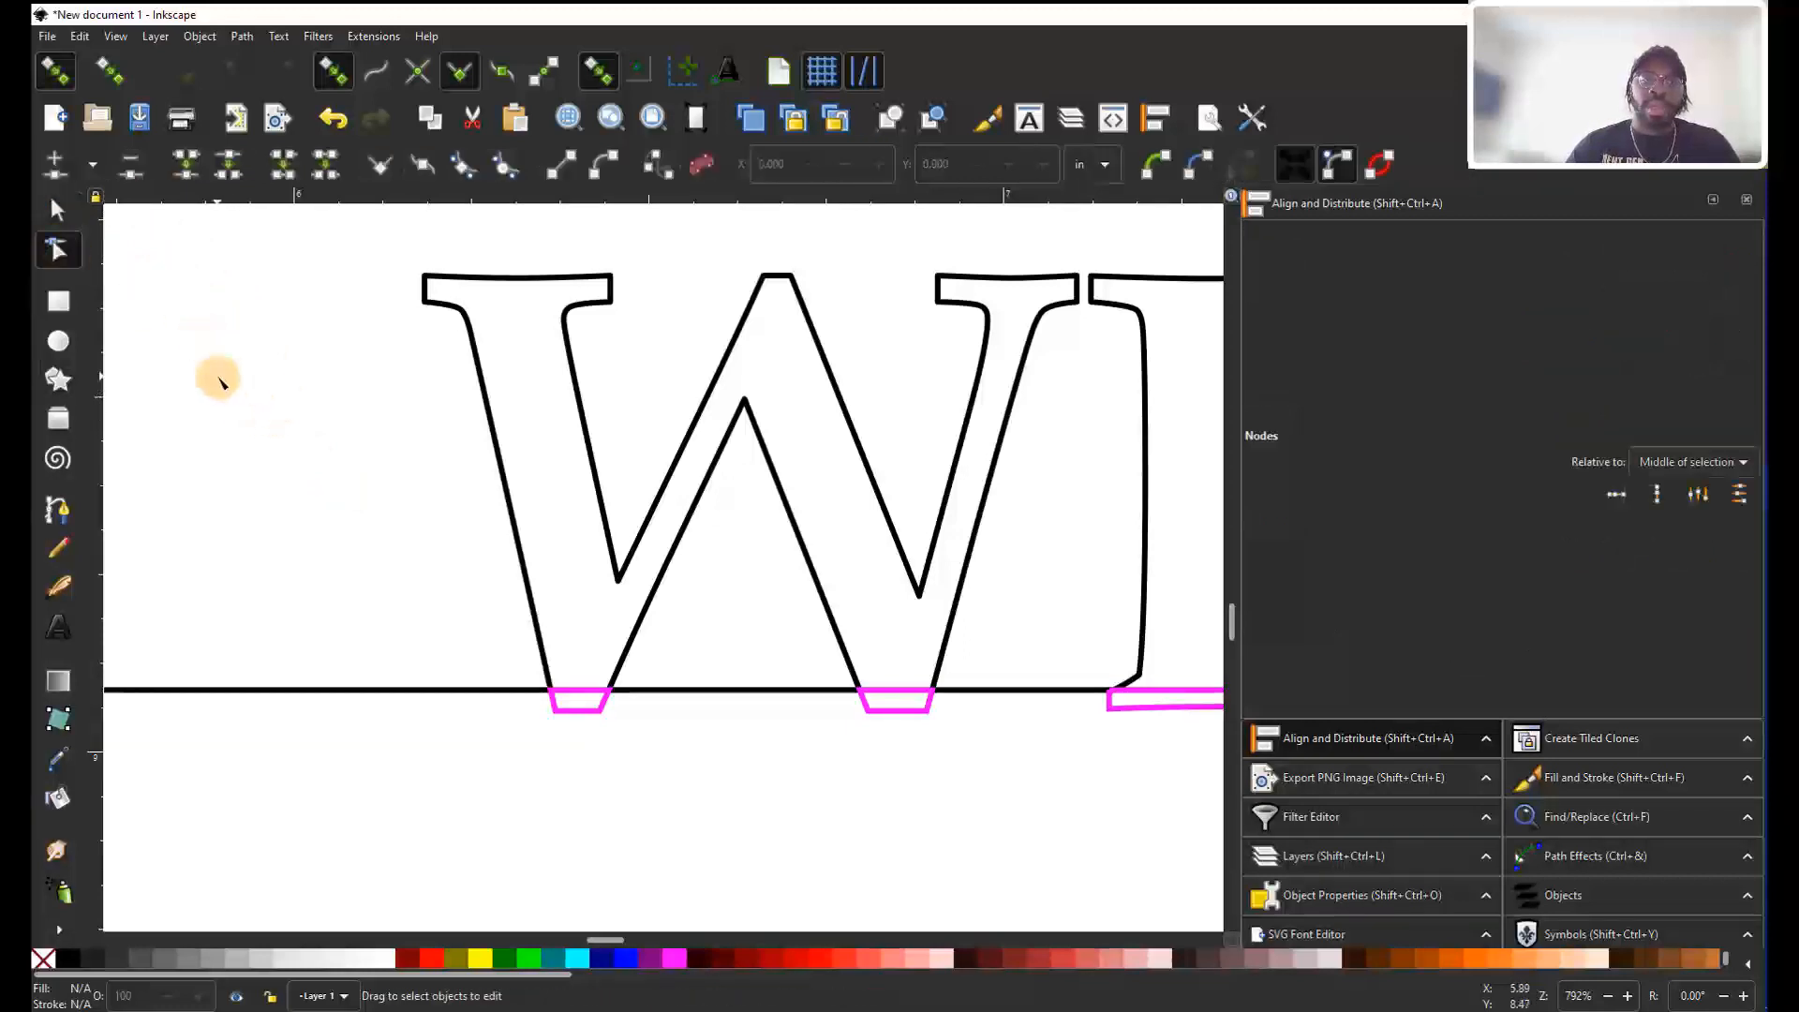
scroll(586, 712, down, 1)
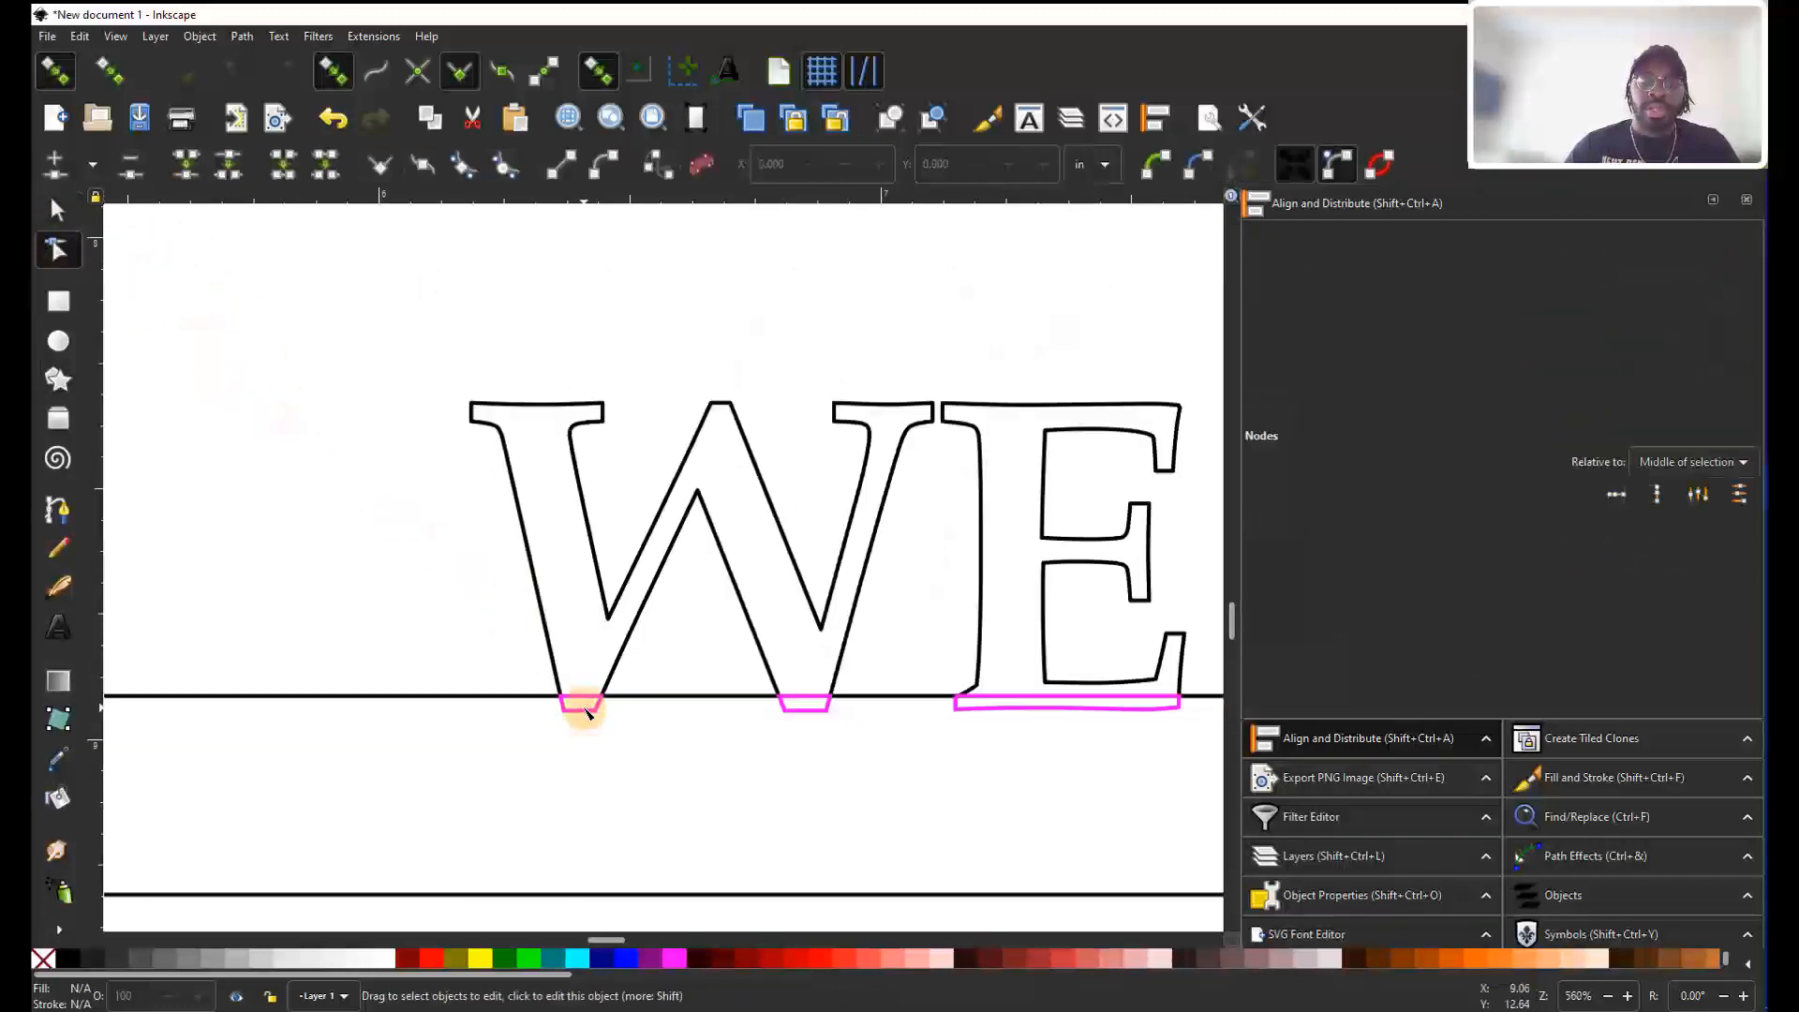
scroll(582, 708, up, 2)
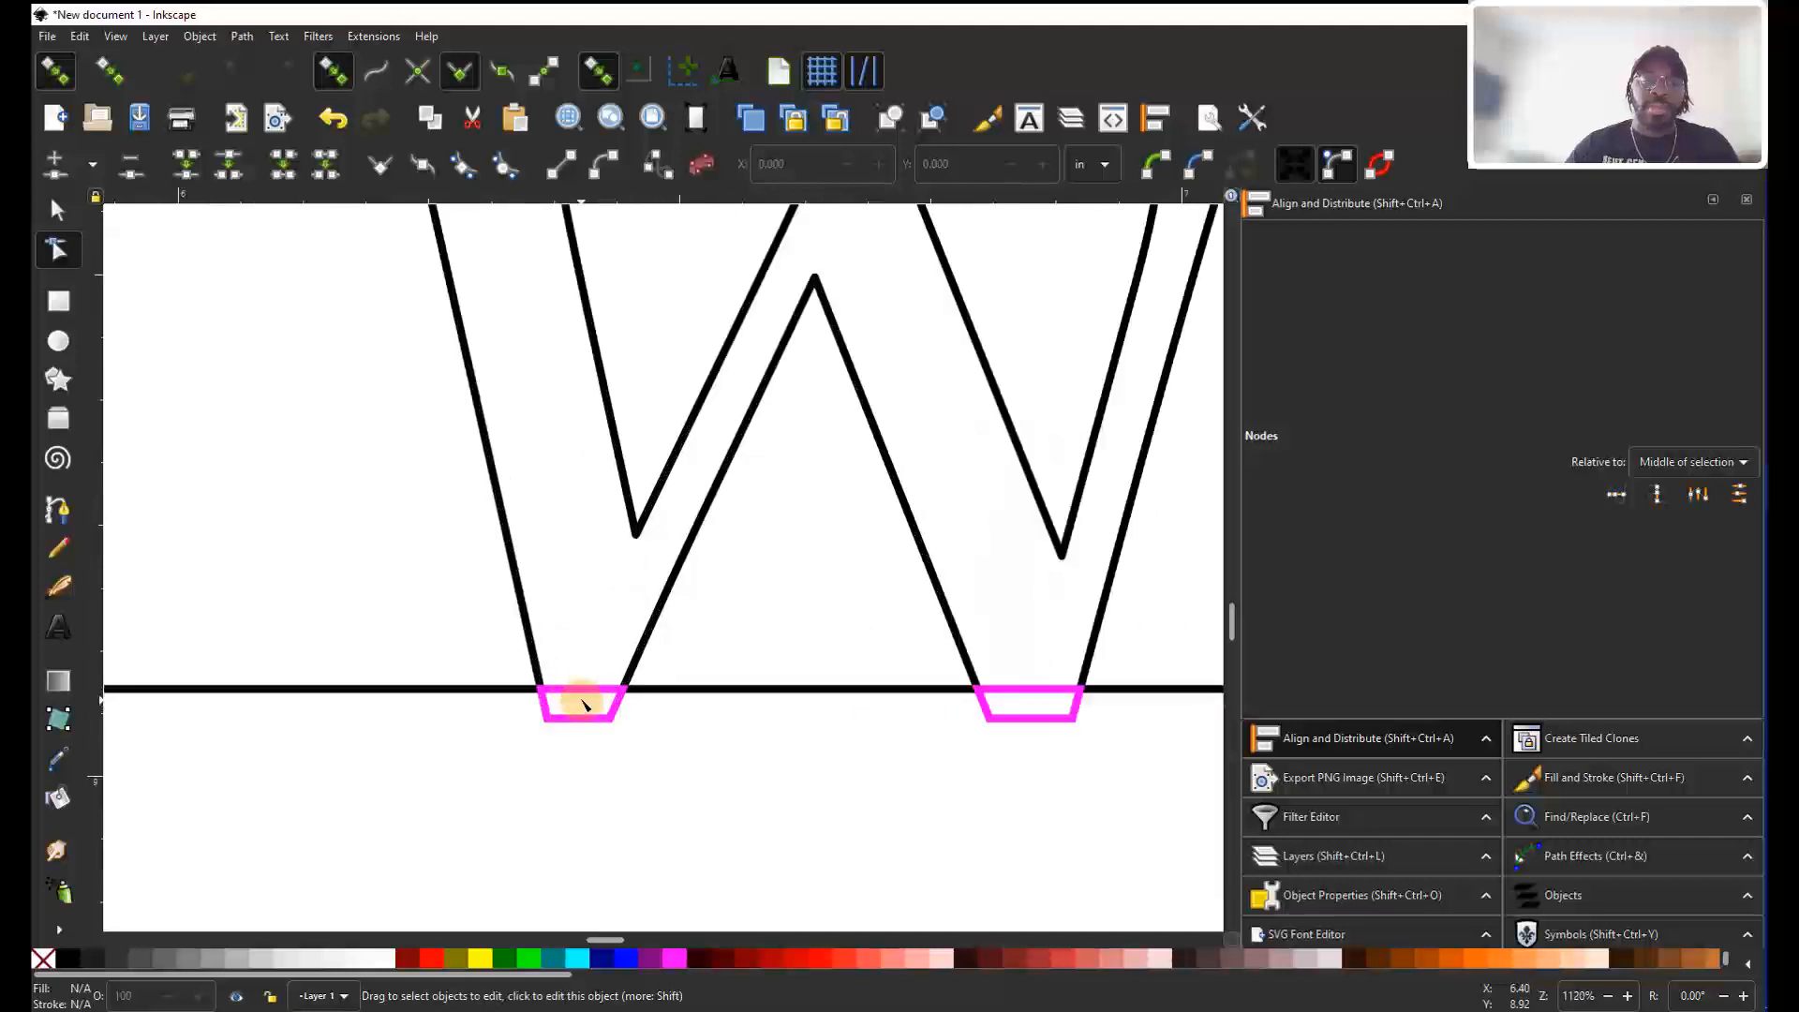
click(583, 693)
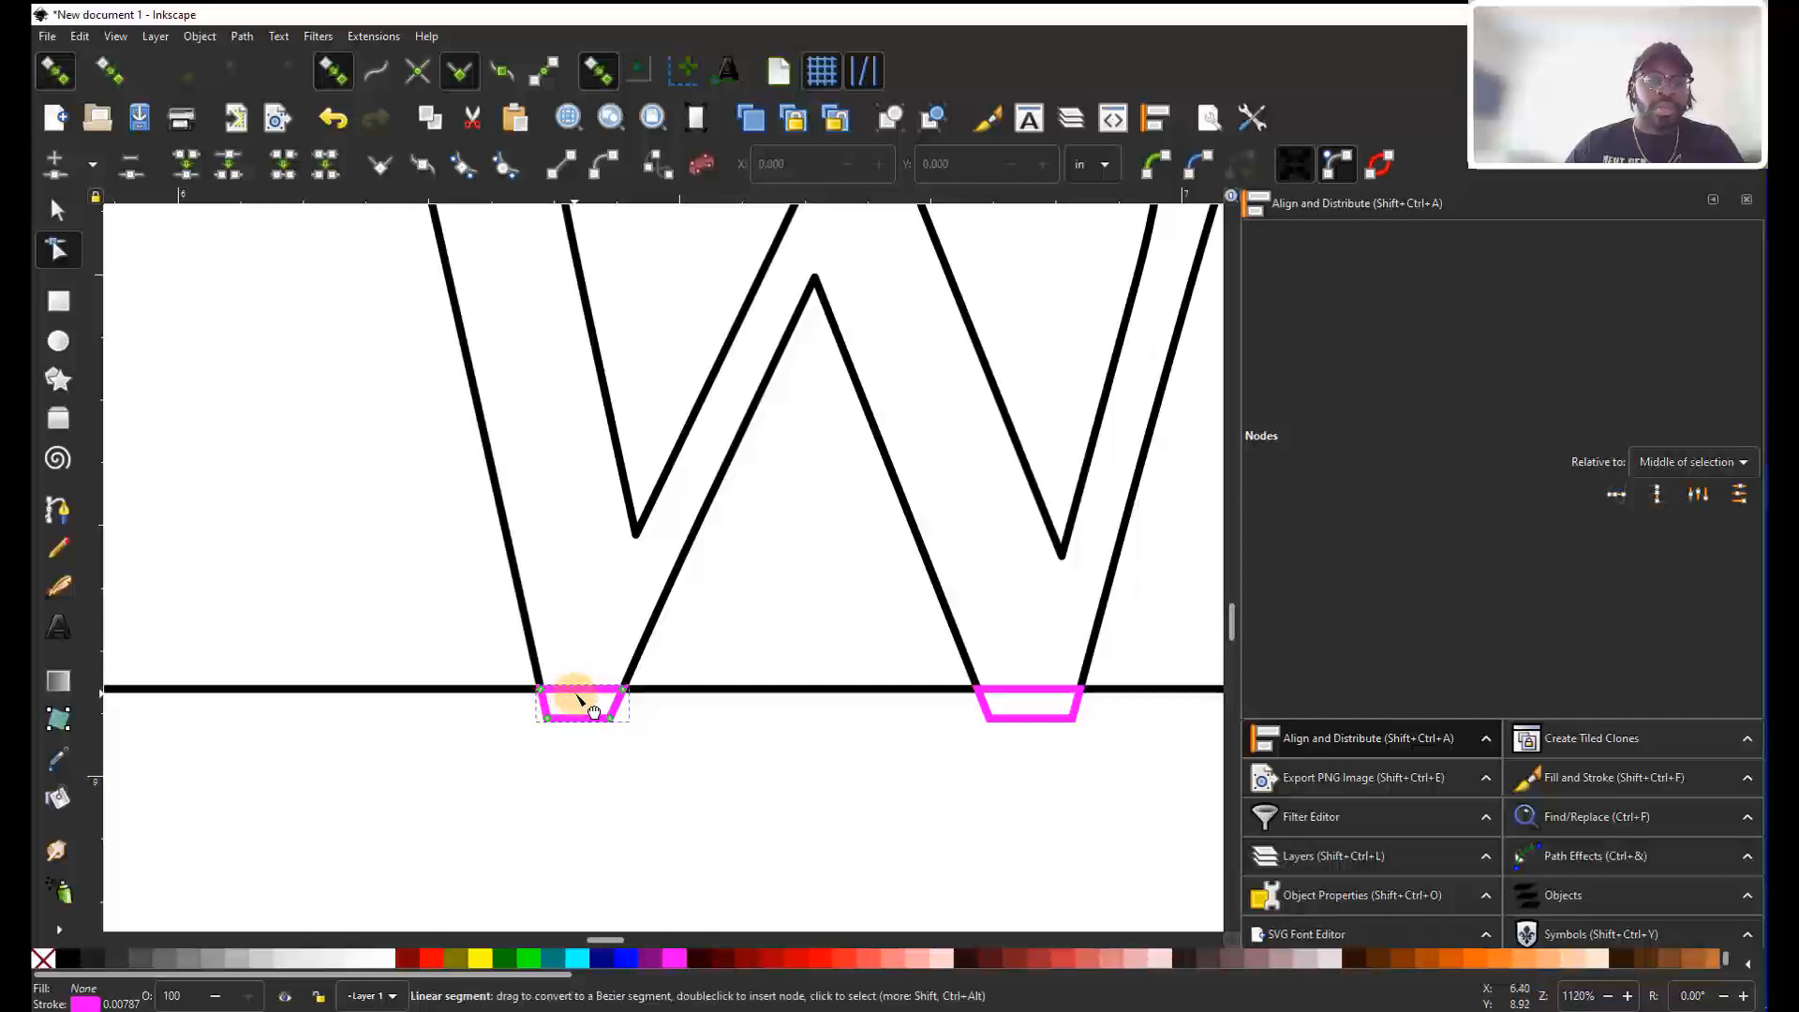
scroll(578, 699, up, 3)
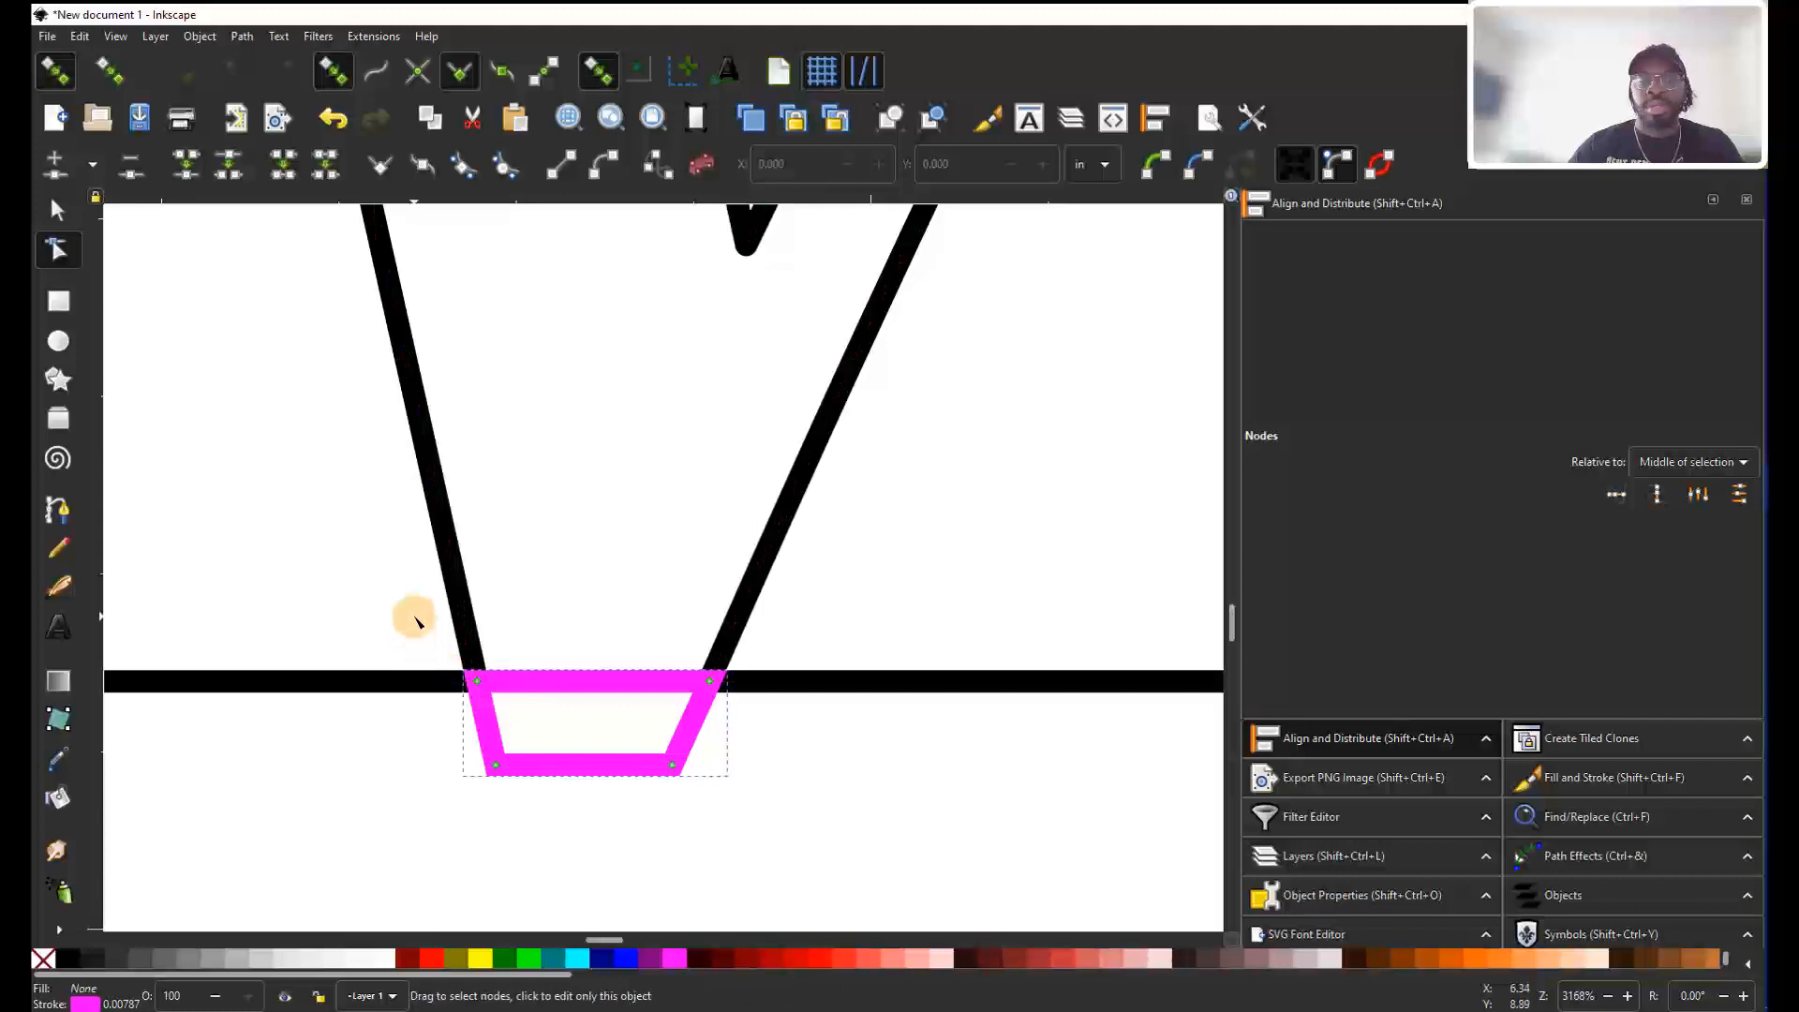
Select the two upper corner nodes of the W's first magenta foot piece and break the path there.
drag(398, 609, 841, 723)
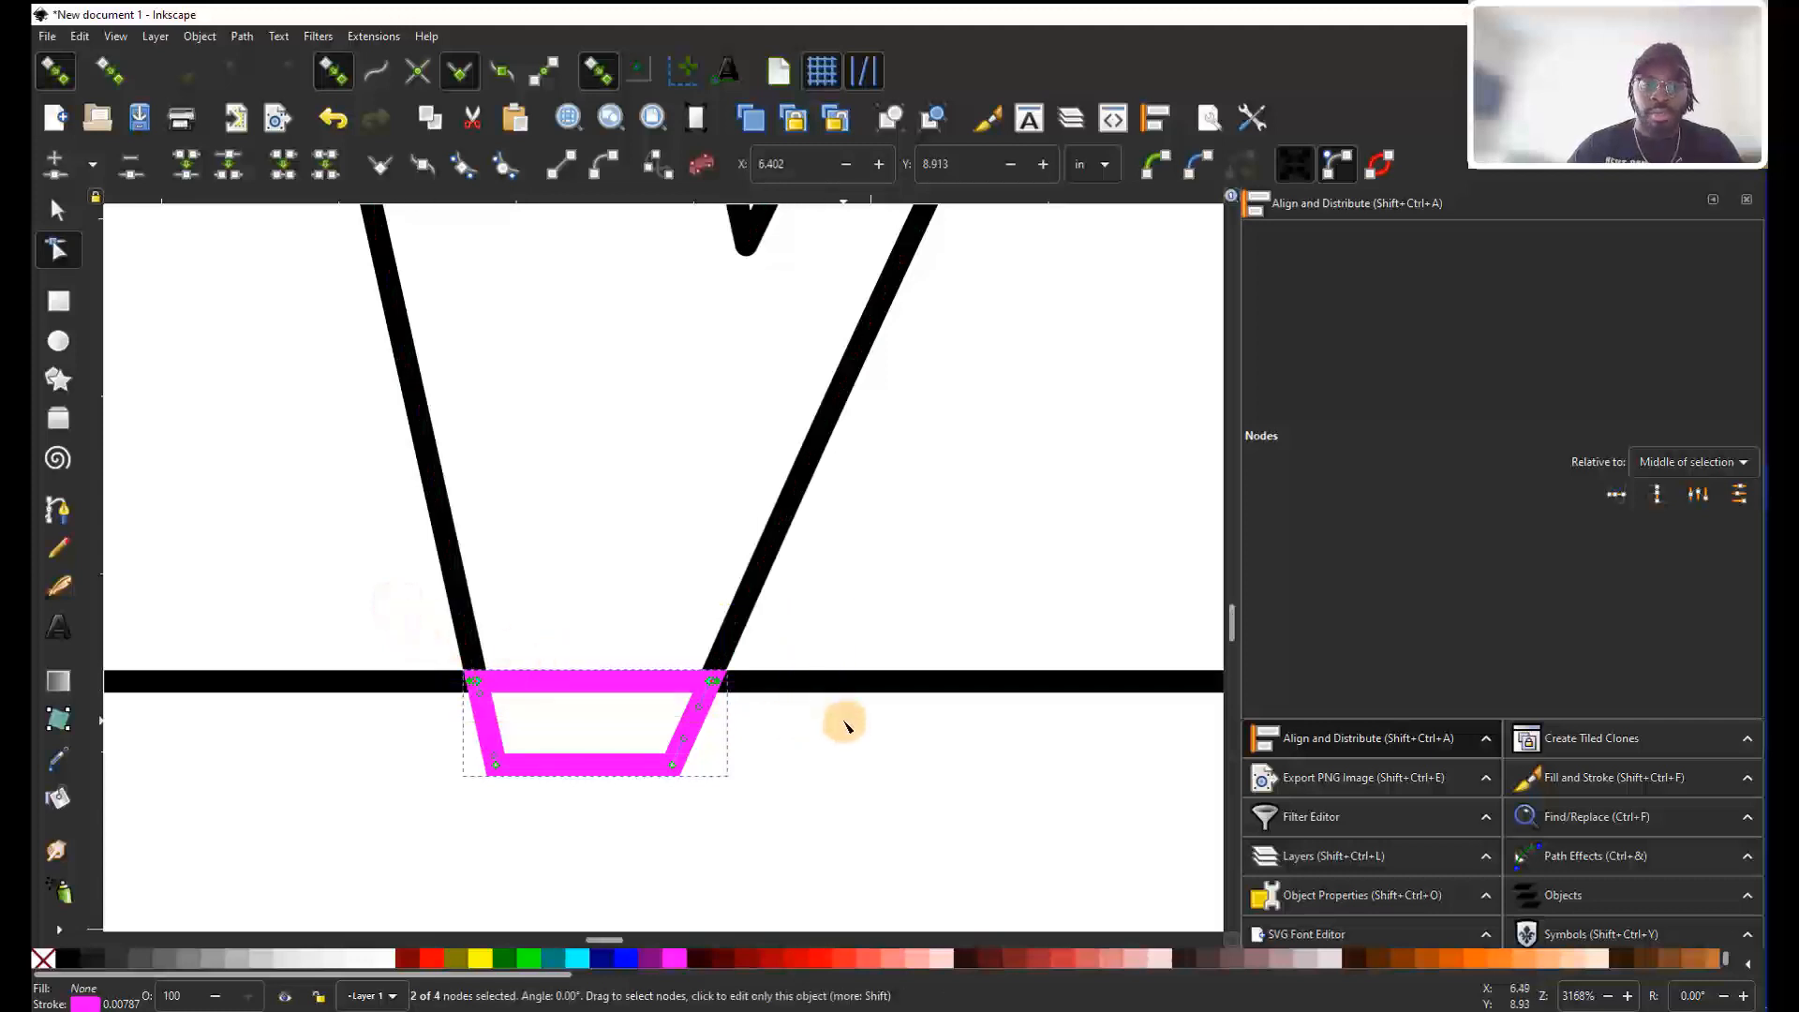
click(487, 685)
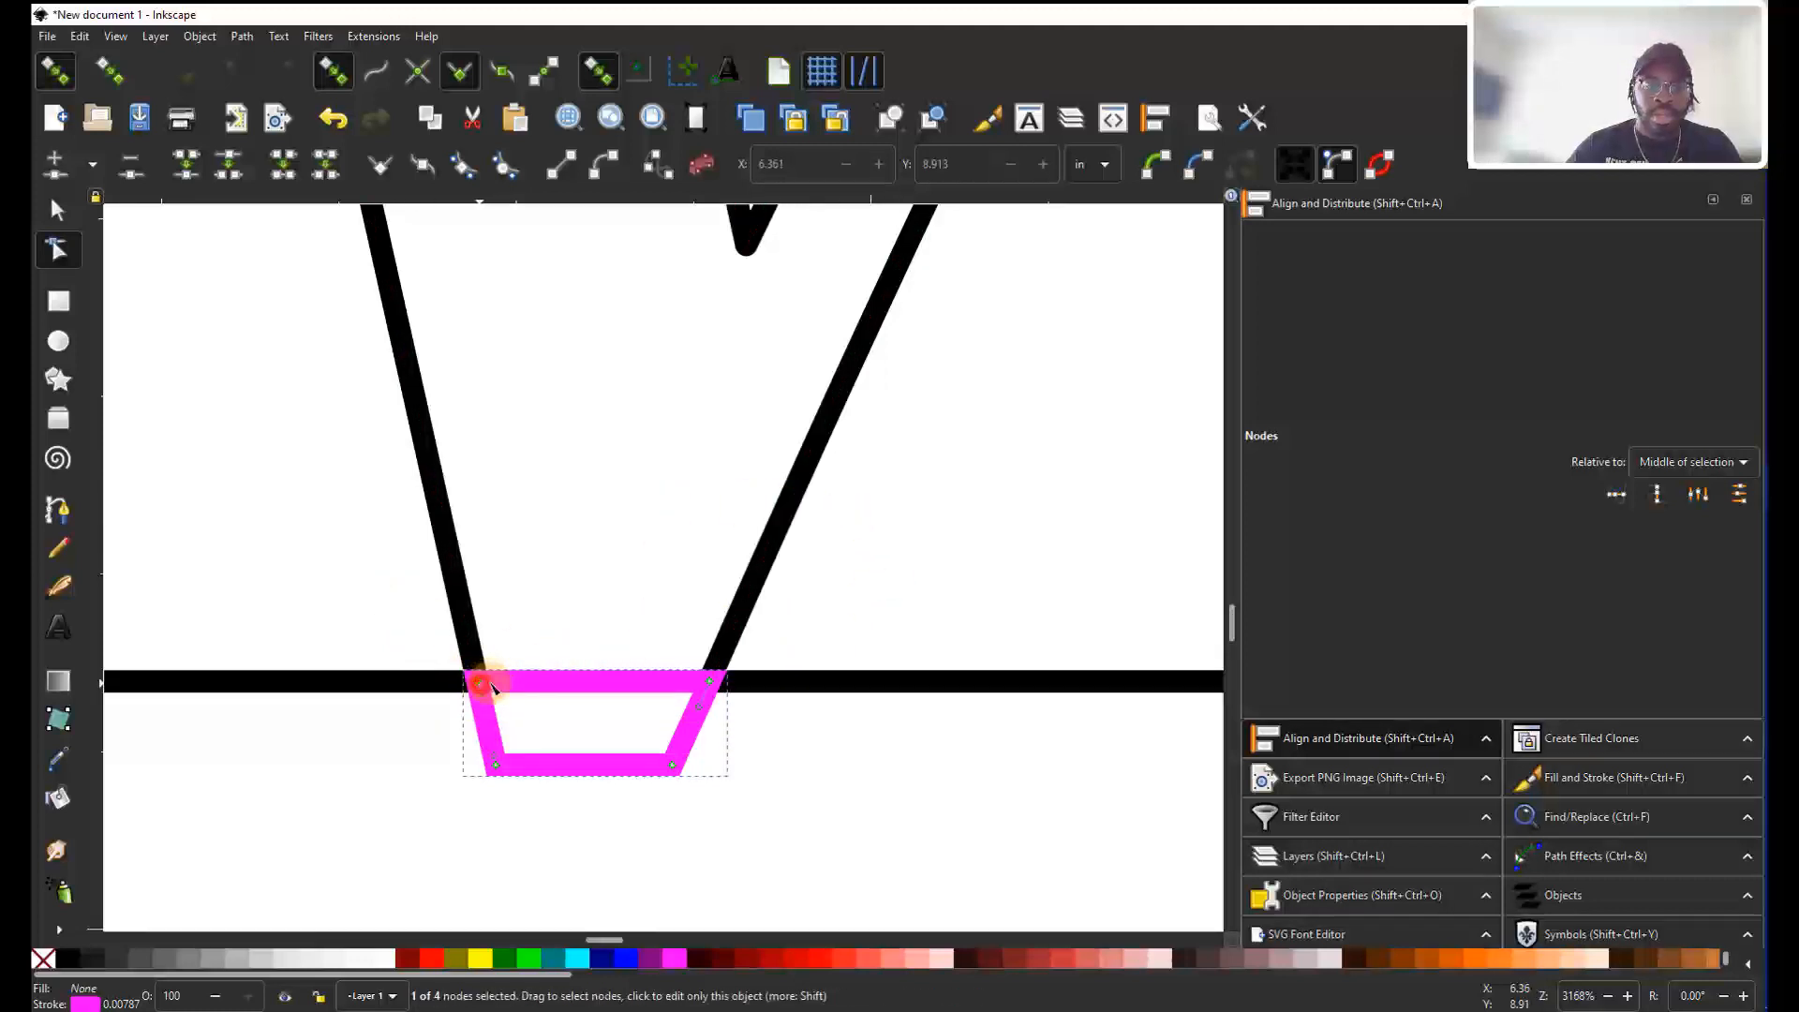
shift+click(714, 686)
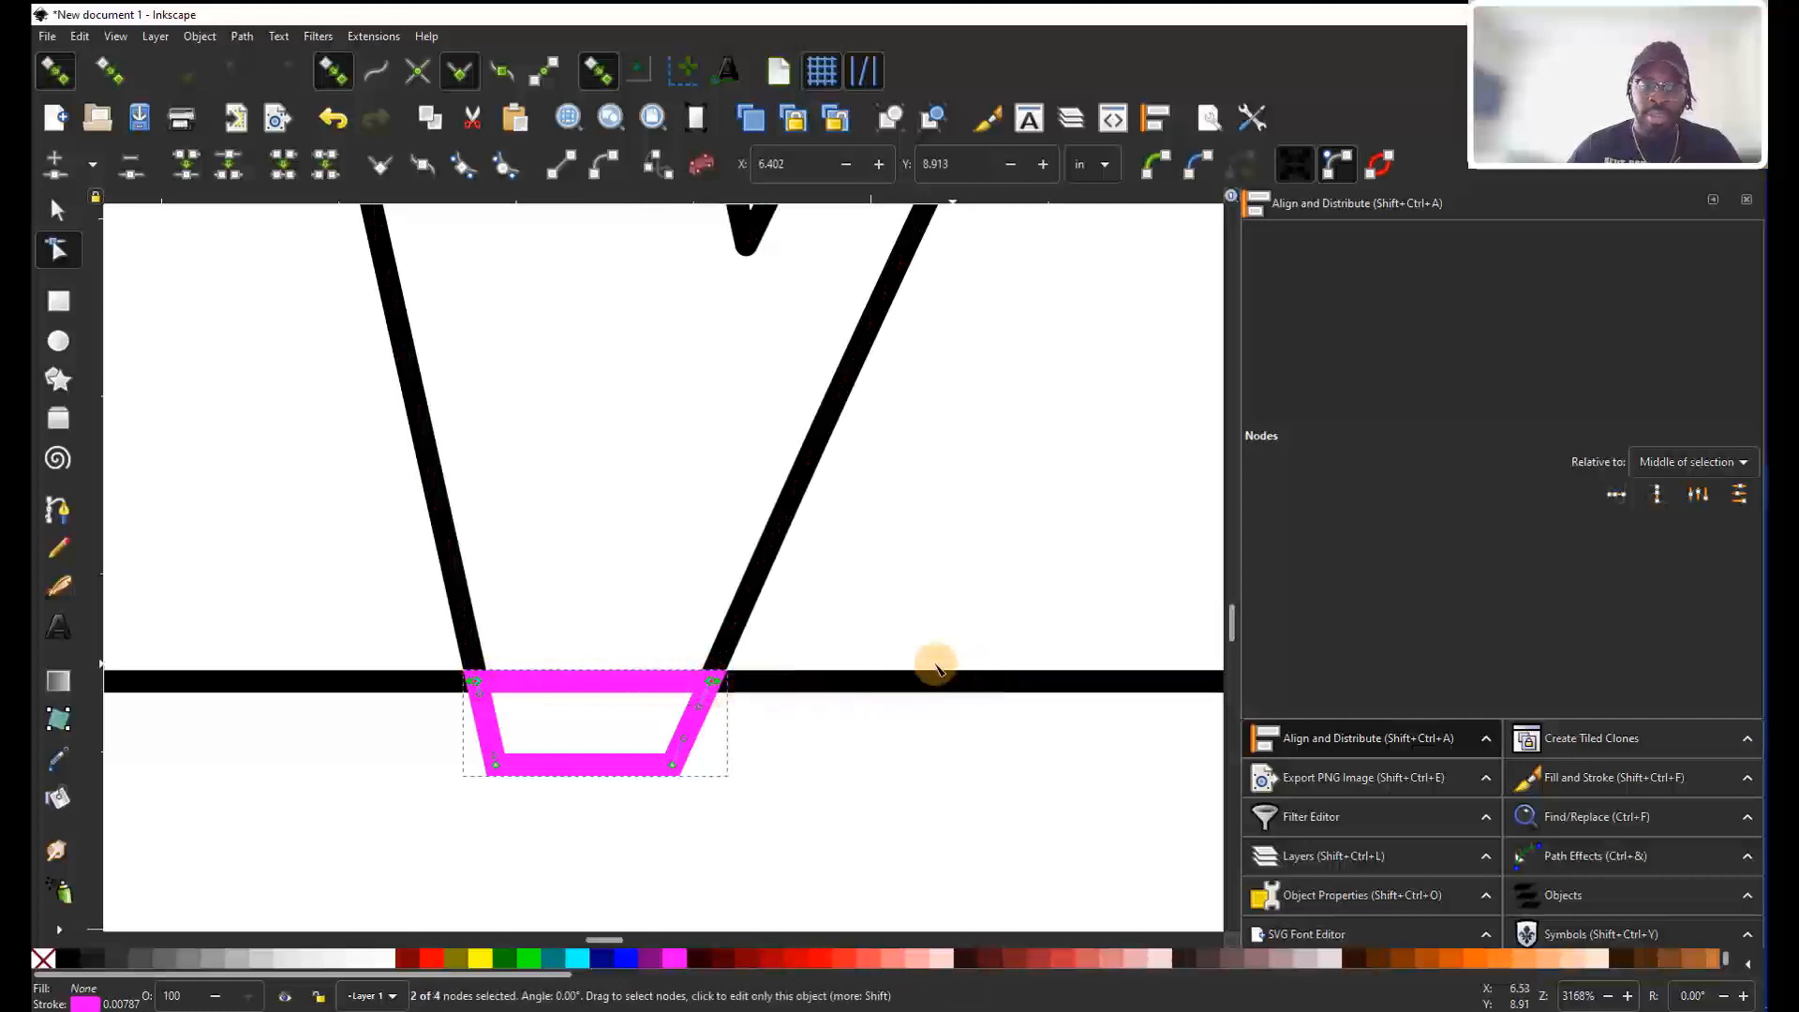
click(627, 477)
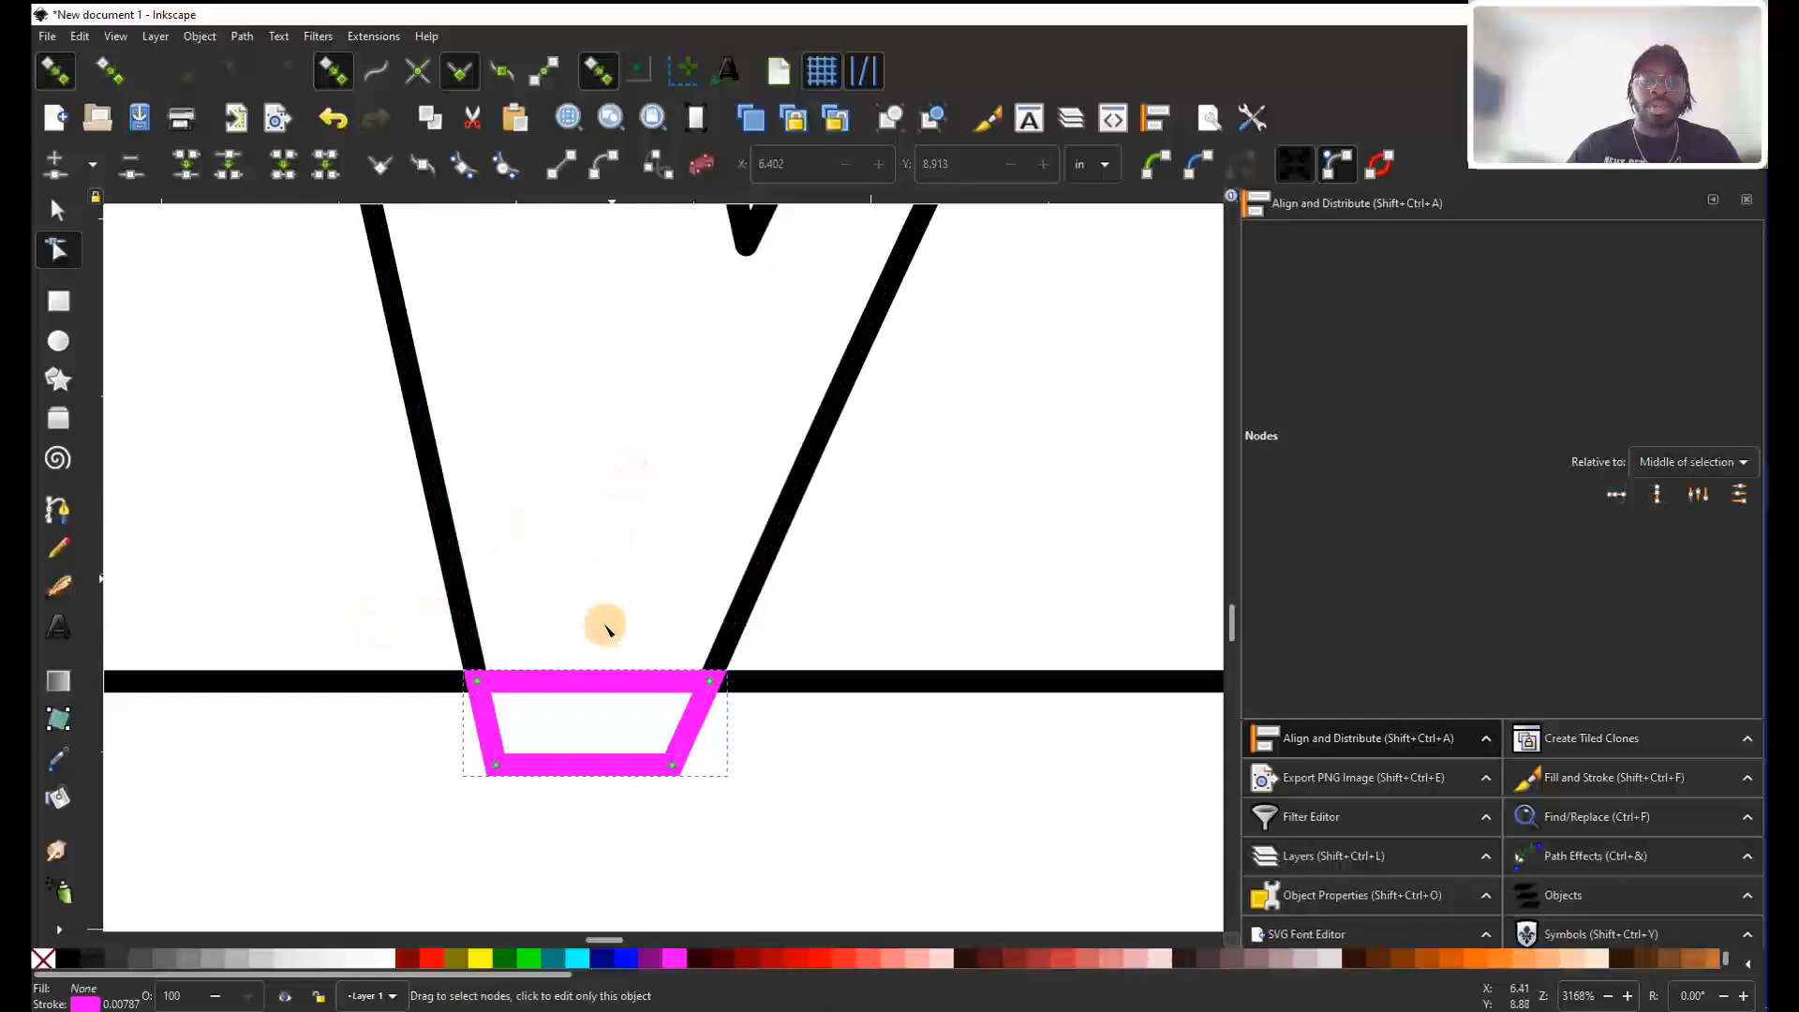
click(594, 683)
click(670, 694)
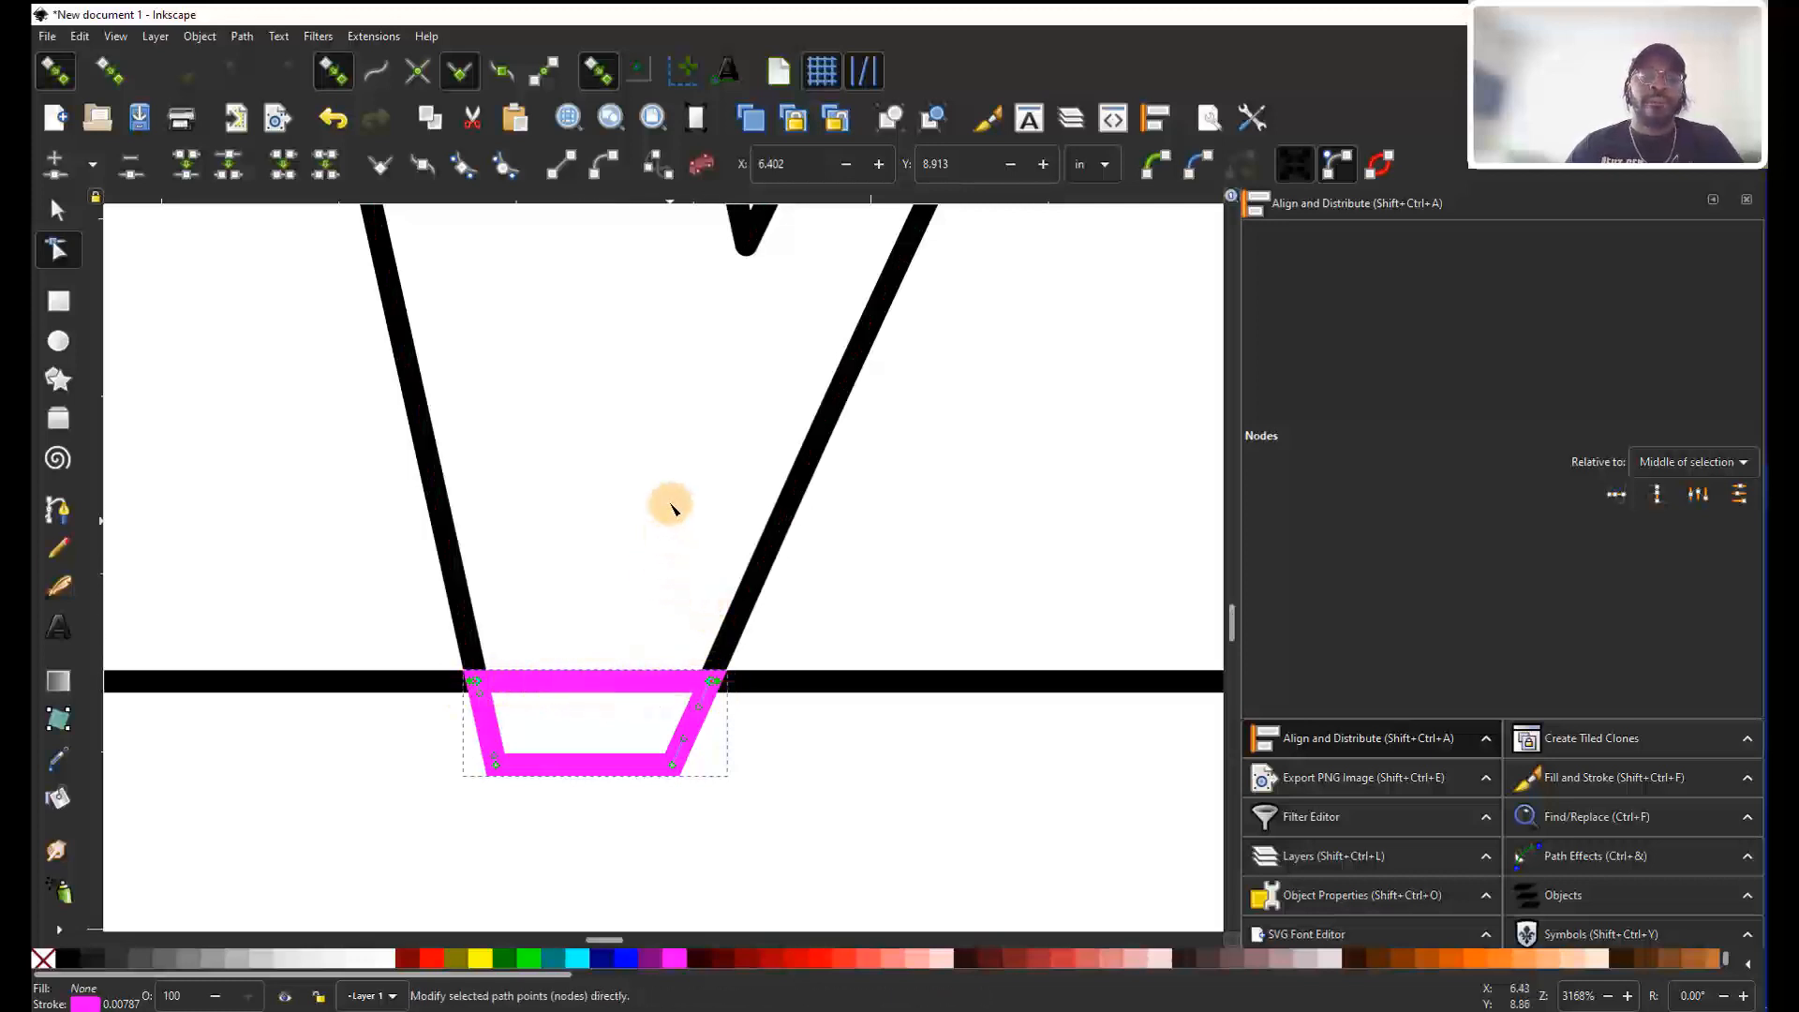
click(230, 166)
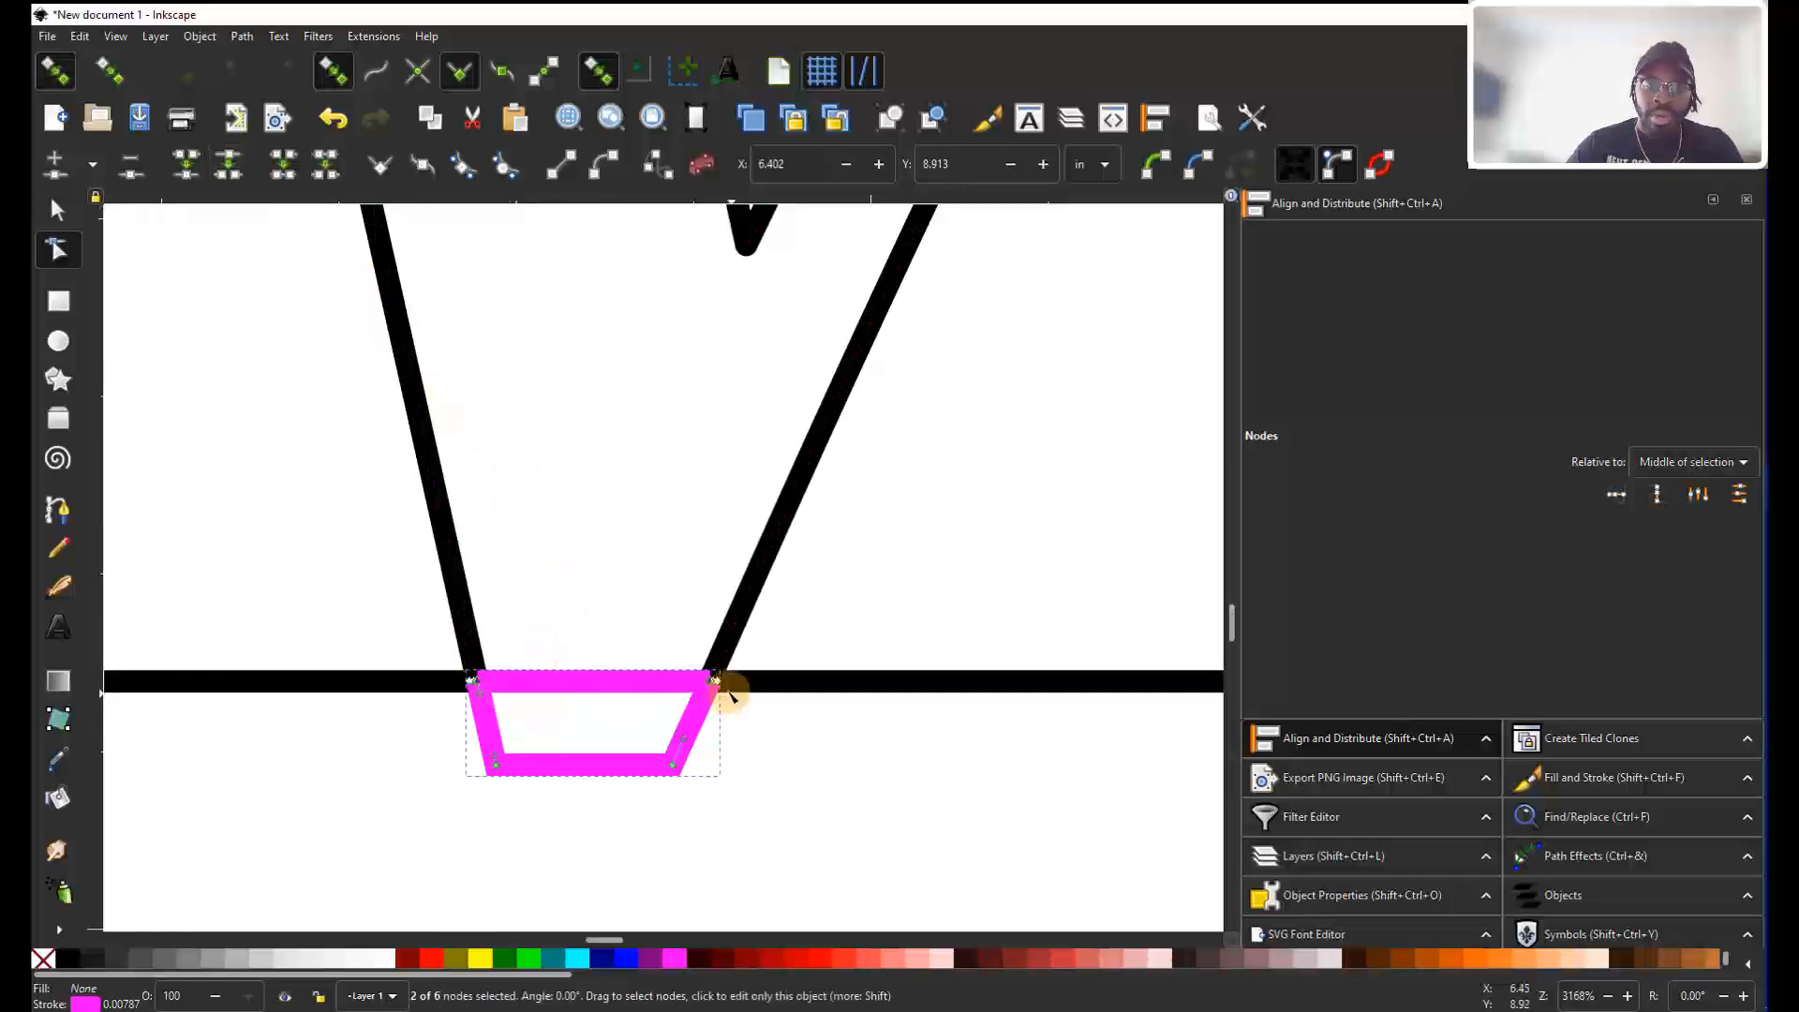
Delete the separated top segment of the W's first magenta foot piece, leaving the lower outline open along the frame line.
scroll(732, 695, up, 5)
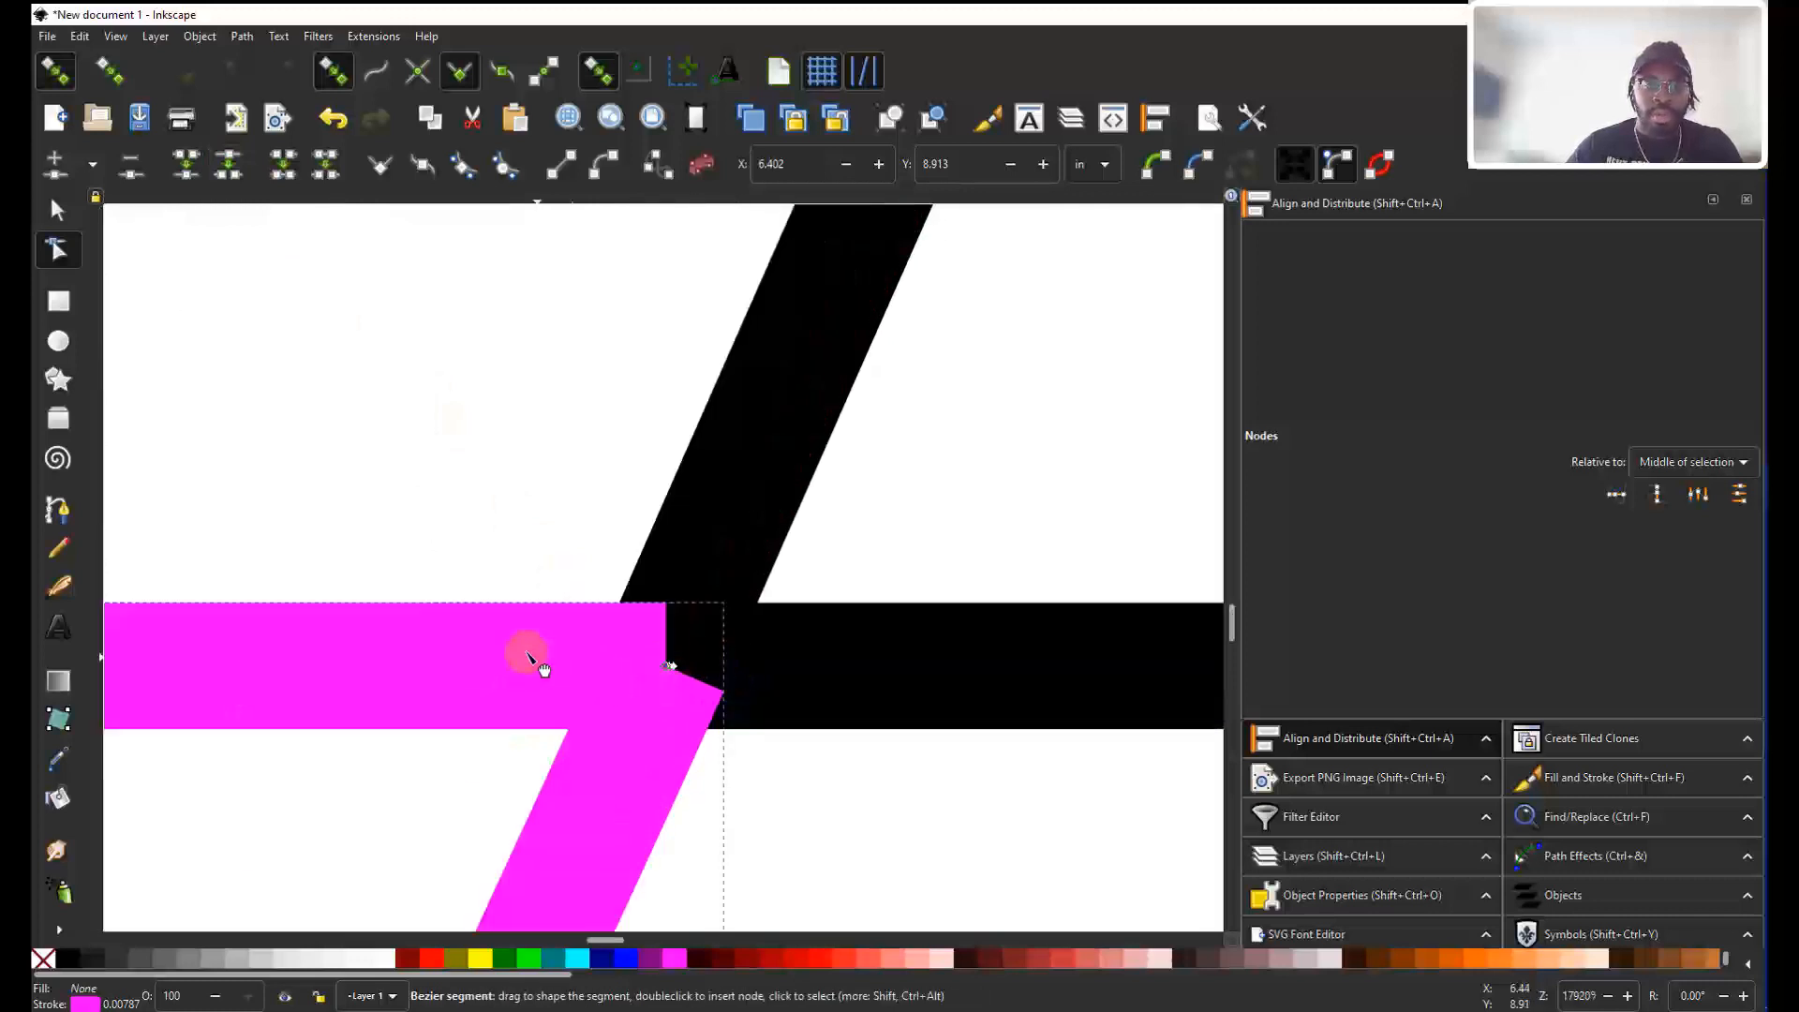
scroll(485, 614, down, 4)
scroll(478, 591, left, 2)
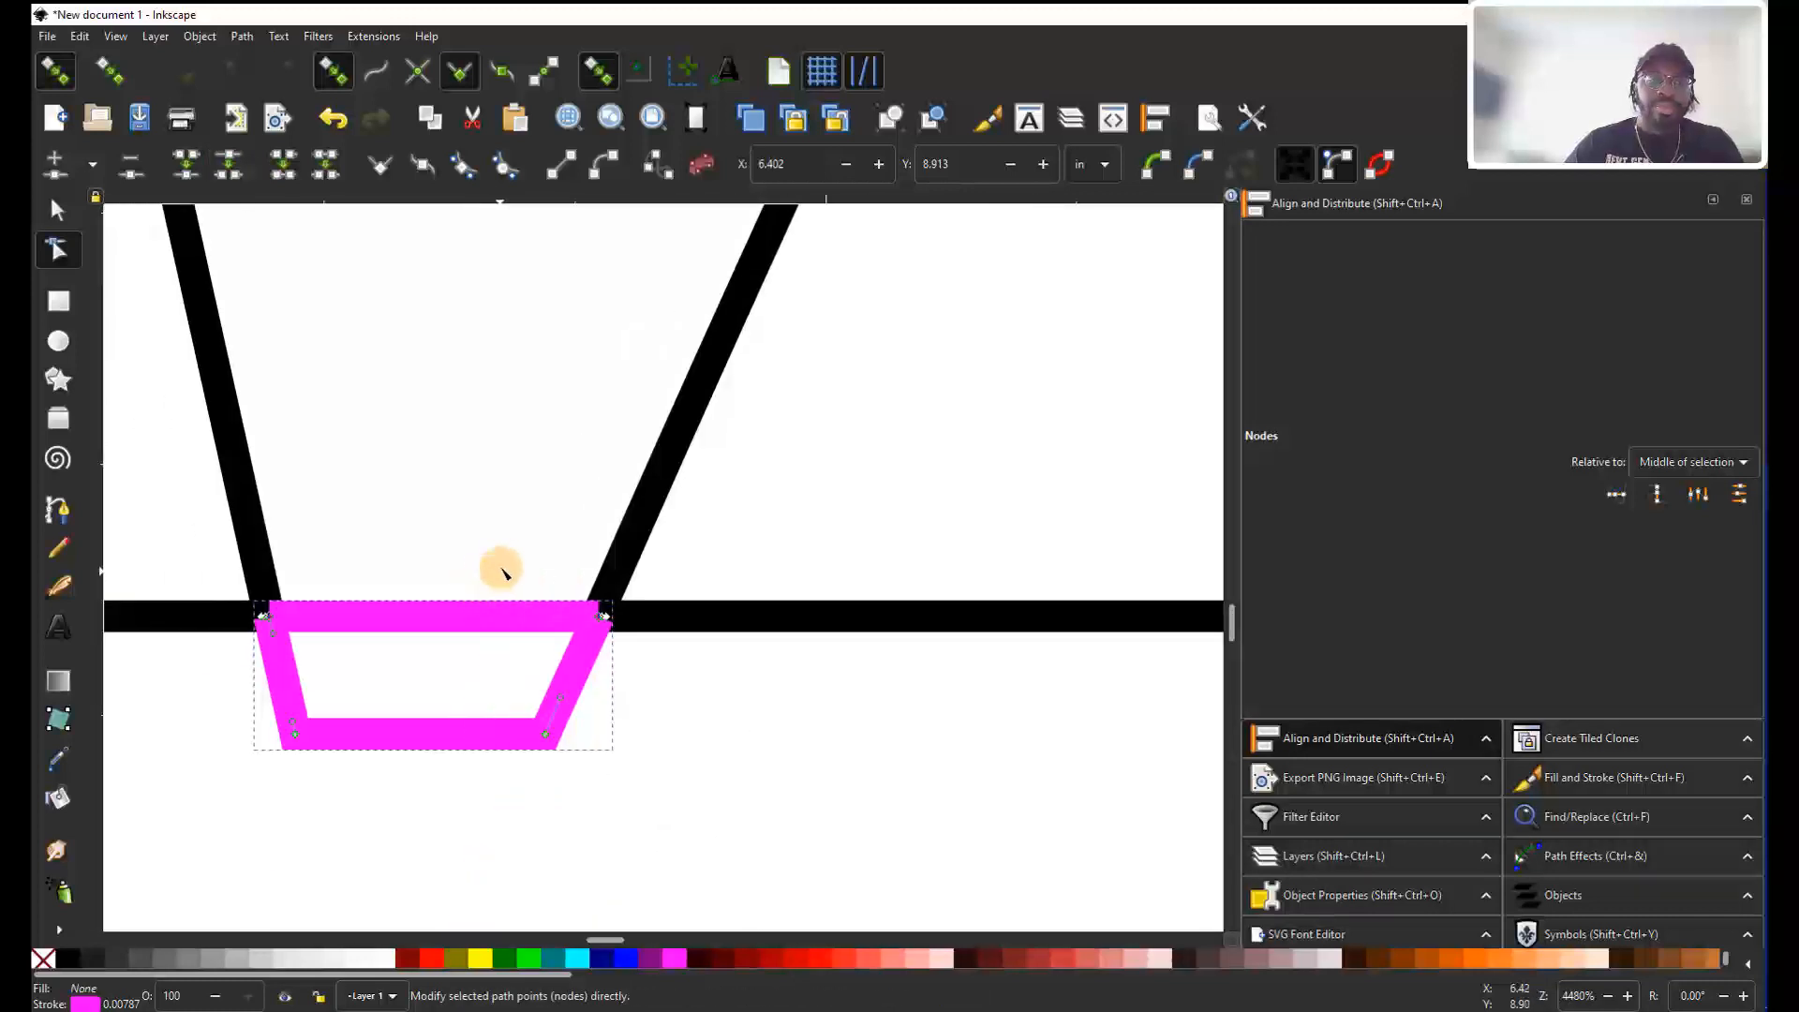
click(424, 622)
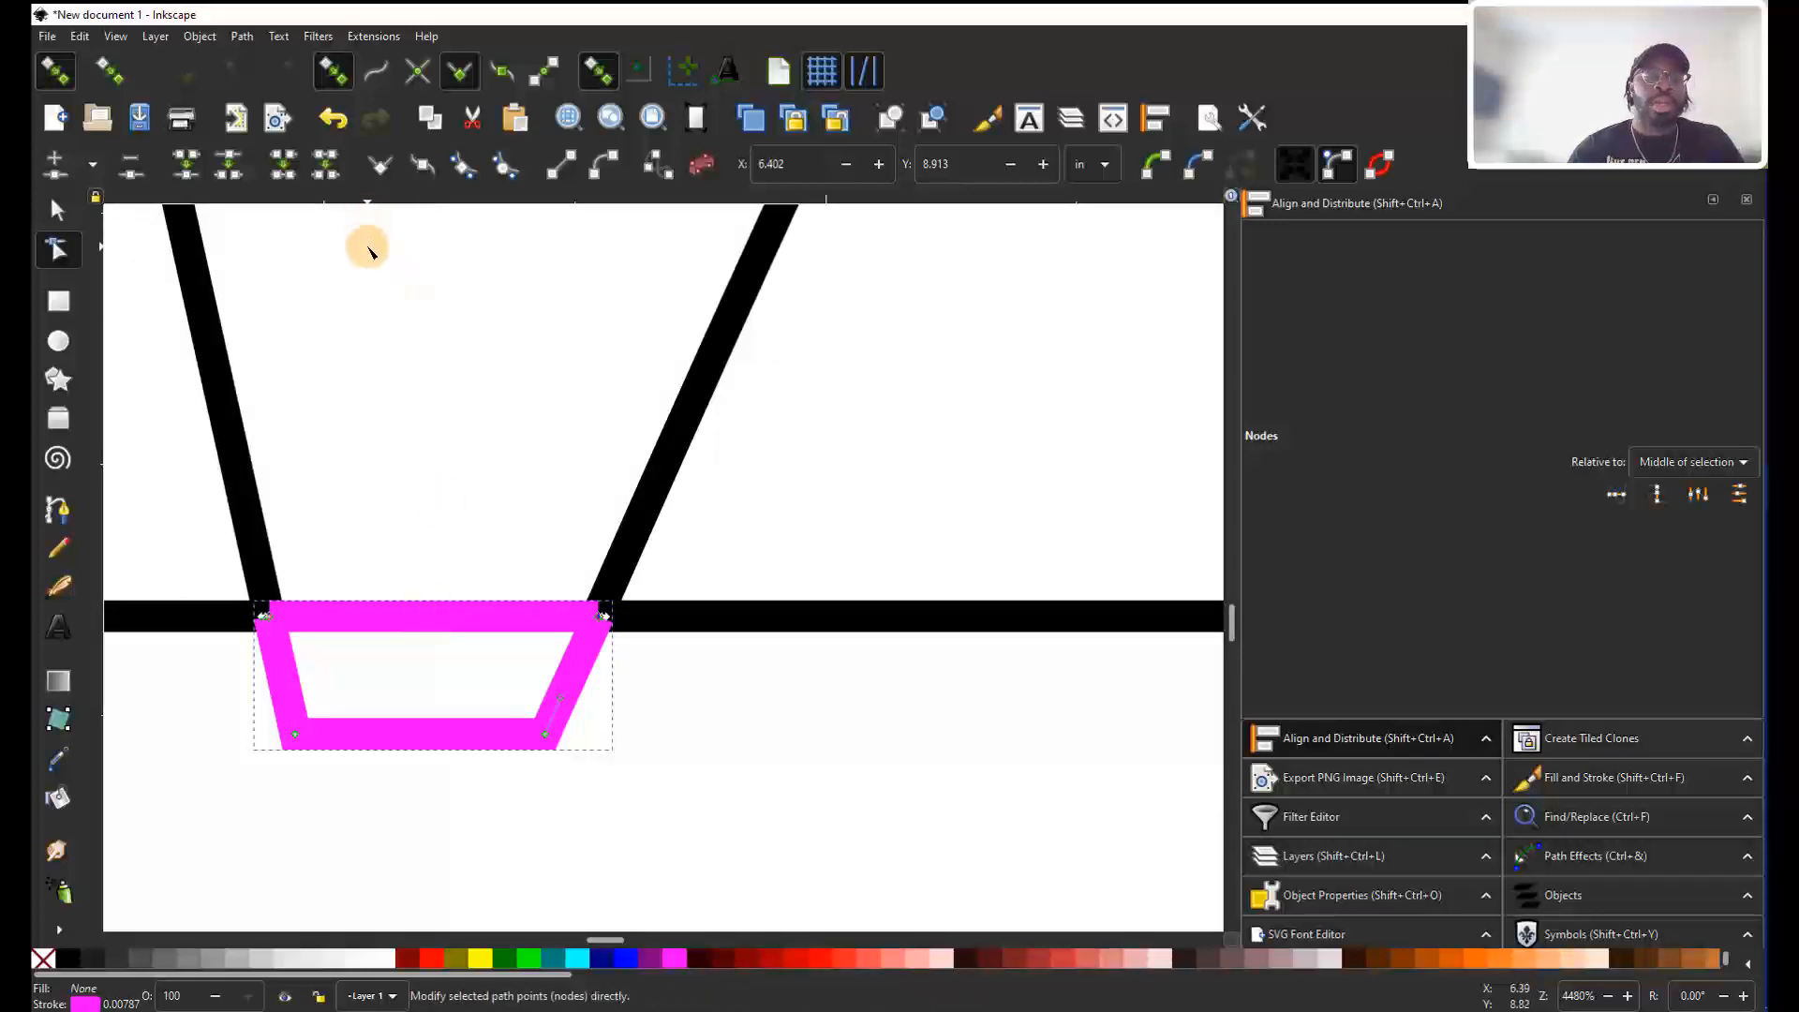
key(Delete)
click(481, 468)
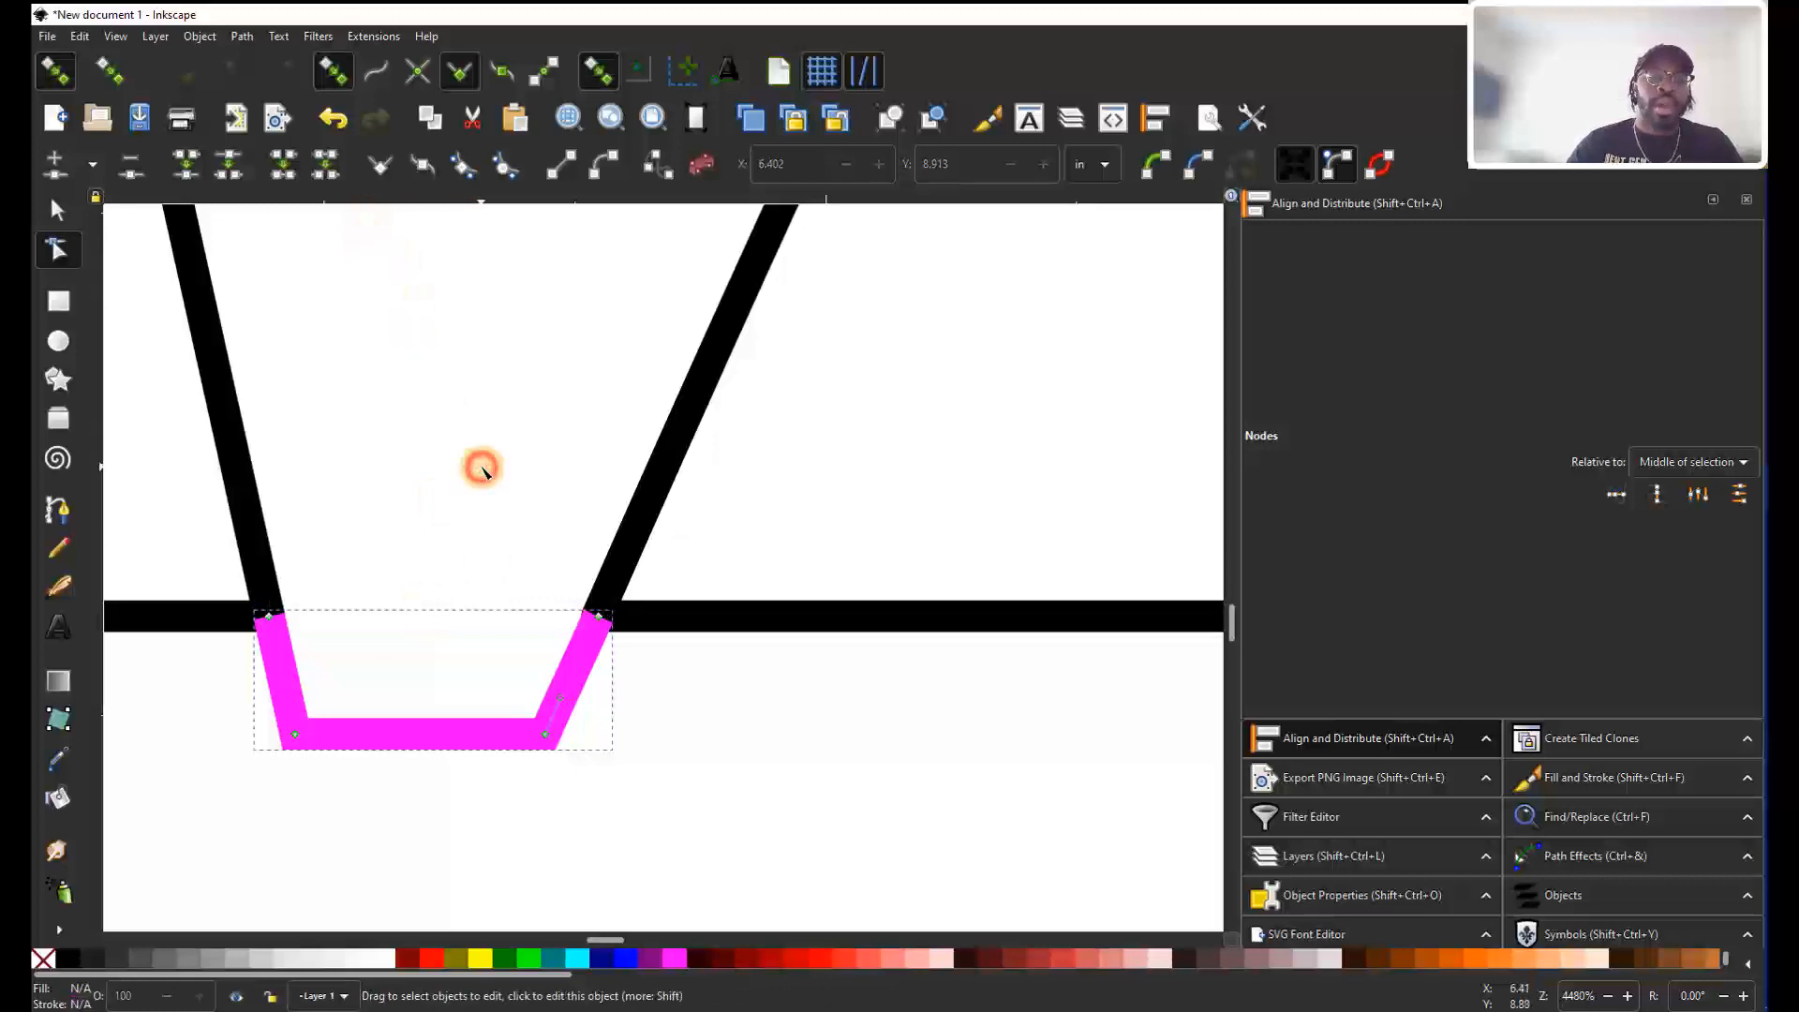
key(s)
scroll(429, 611, down, 6)
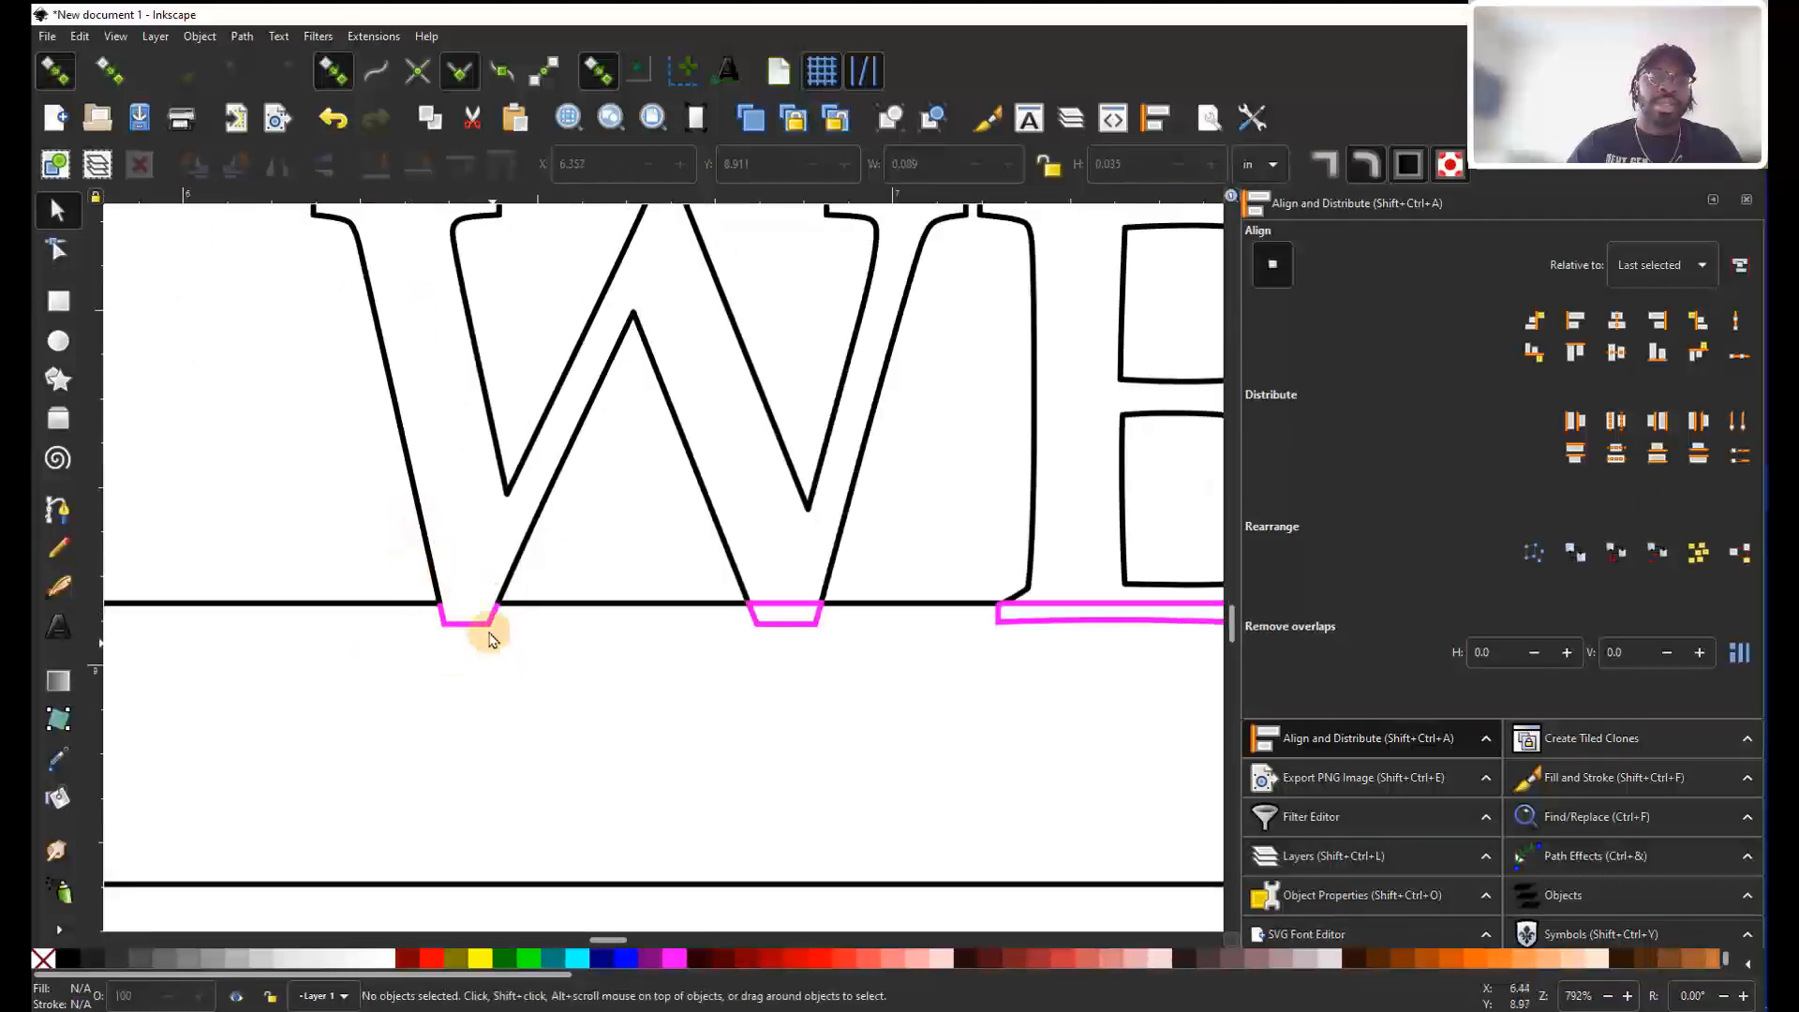
Open the magenta pieces under the W's second foot, the E, the heart and all GRANDMA letters together for node editing.
scroll(476, 534, up, 1)
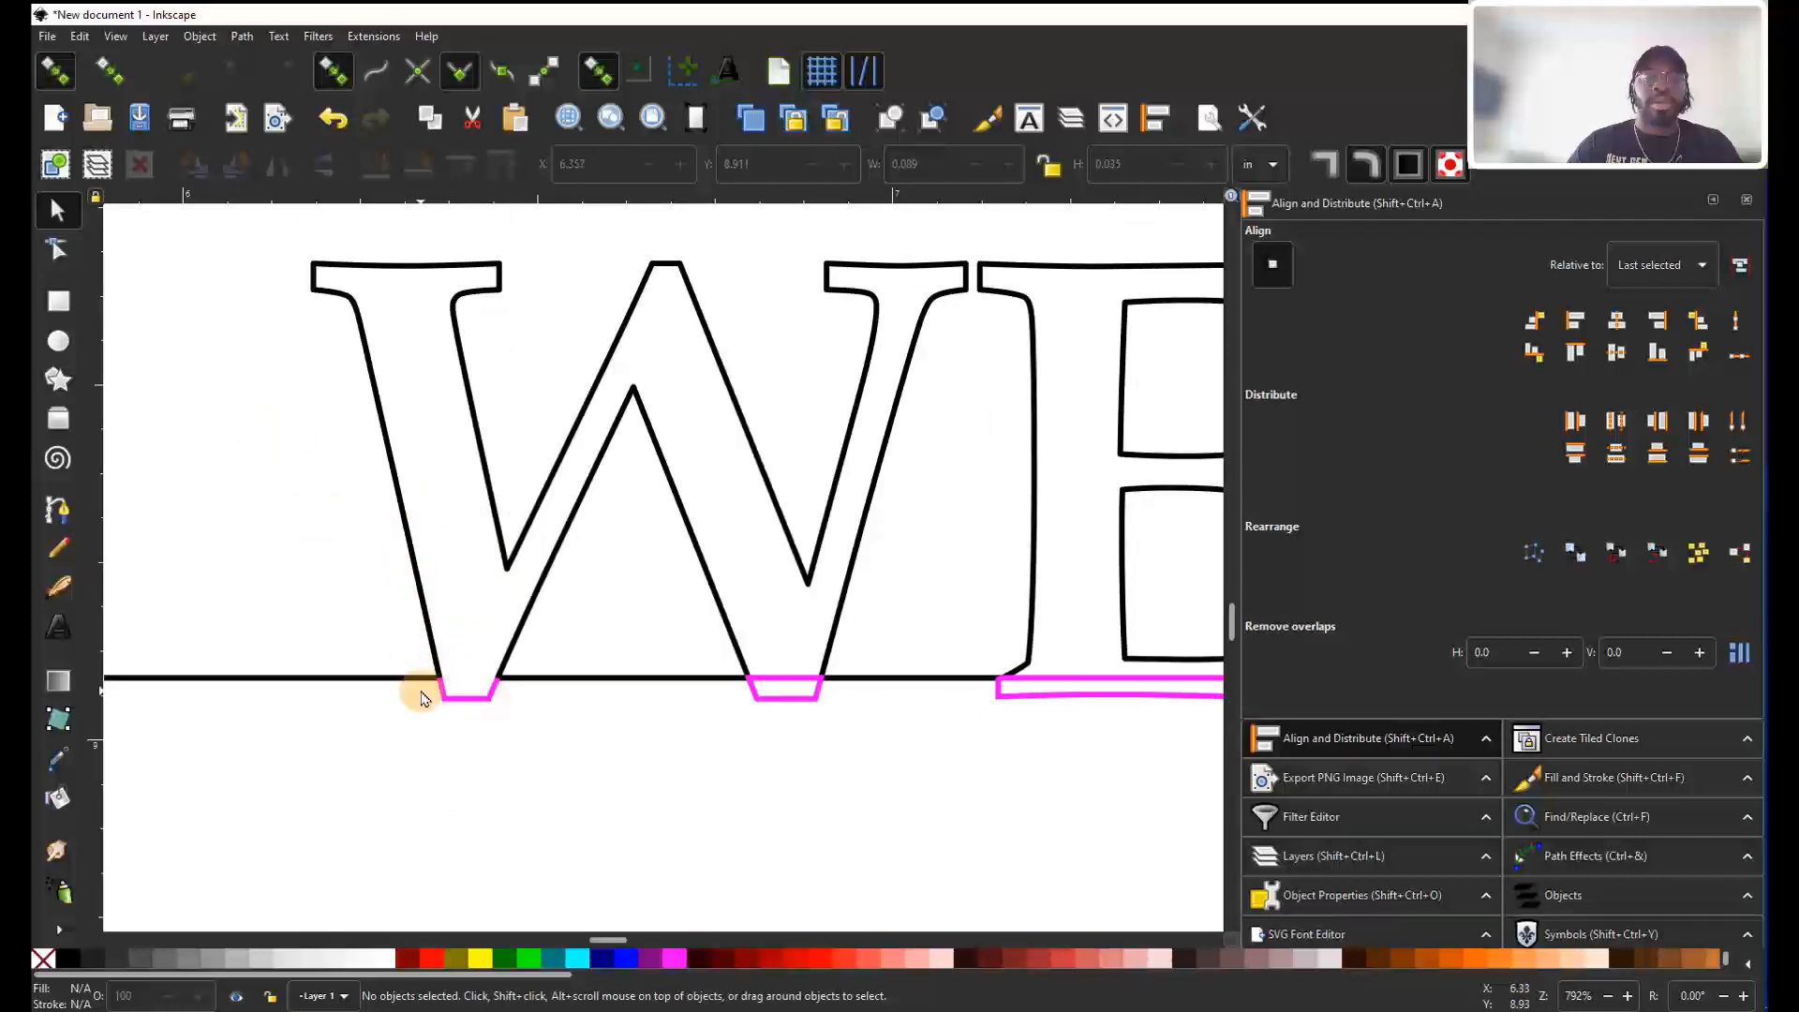
scroll(394, 506, down, 1)
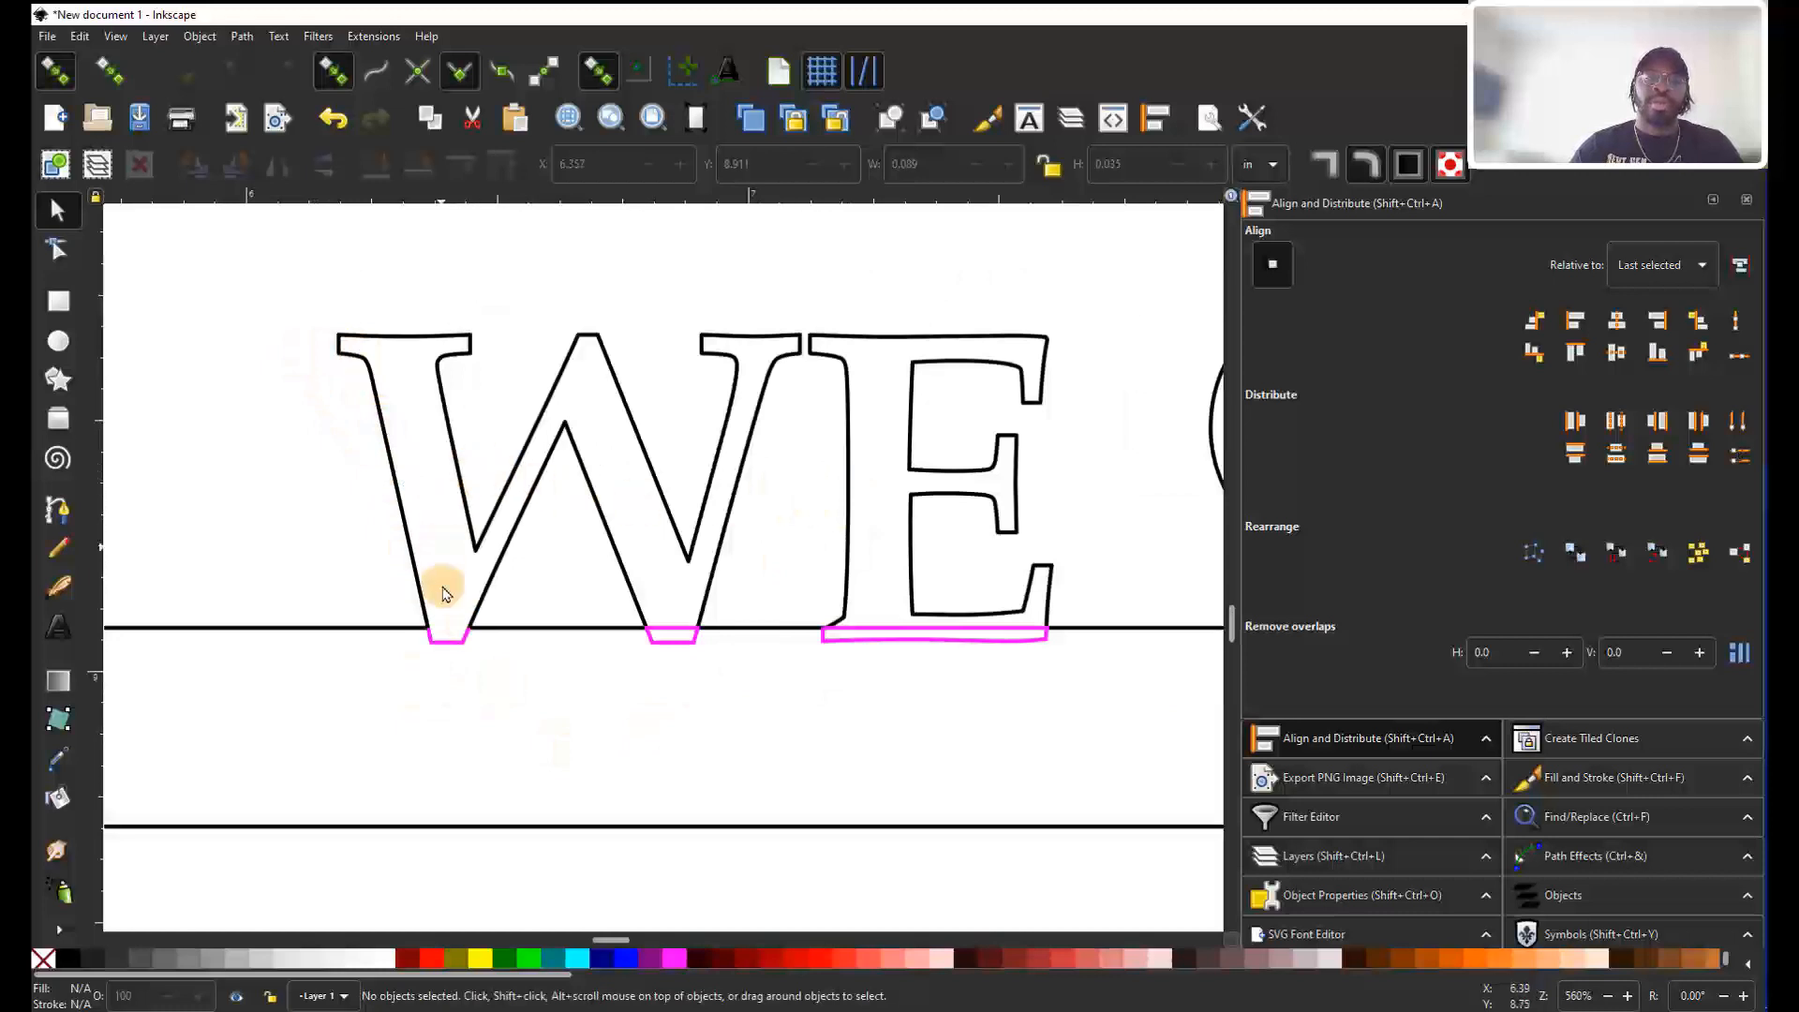
scroll(684, 638, up, 2)
double_click(675, 618)
scroll(834, 622, down, 2)
shift+click(849, 625)
scroll(900, 609, right, 10)
scroll(921, 609, right, 3)
shift+click(788, 622)
scroll(787, 622, right, 9)
shift+click(699, 635)
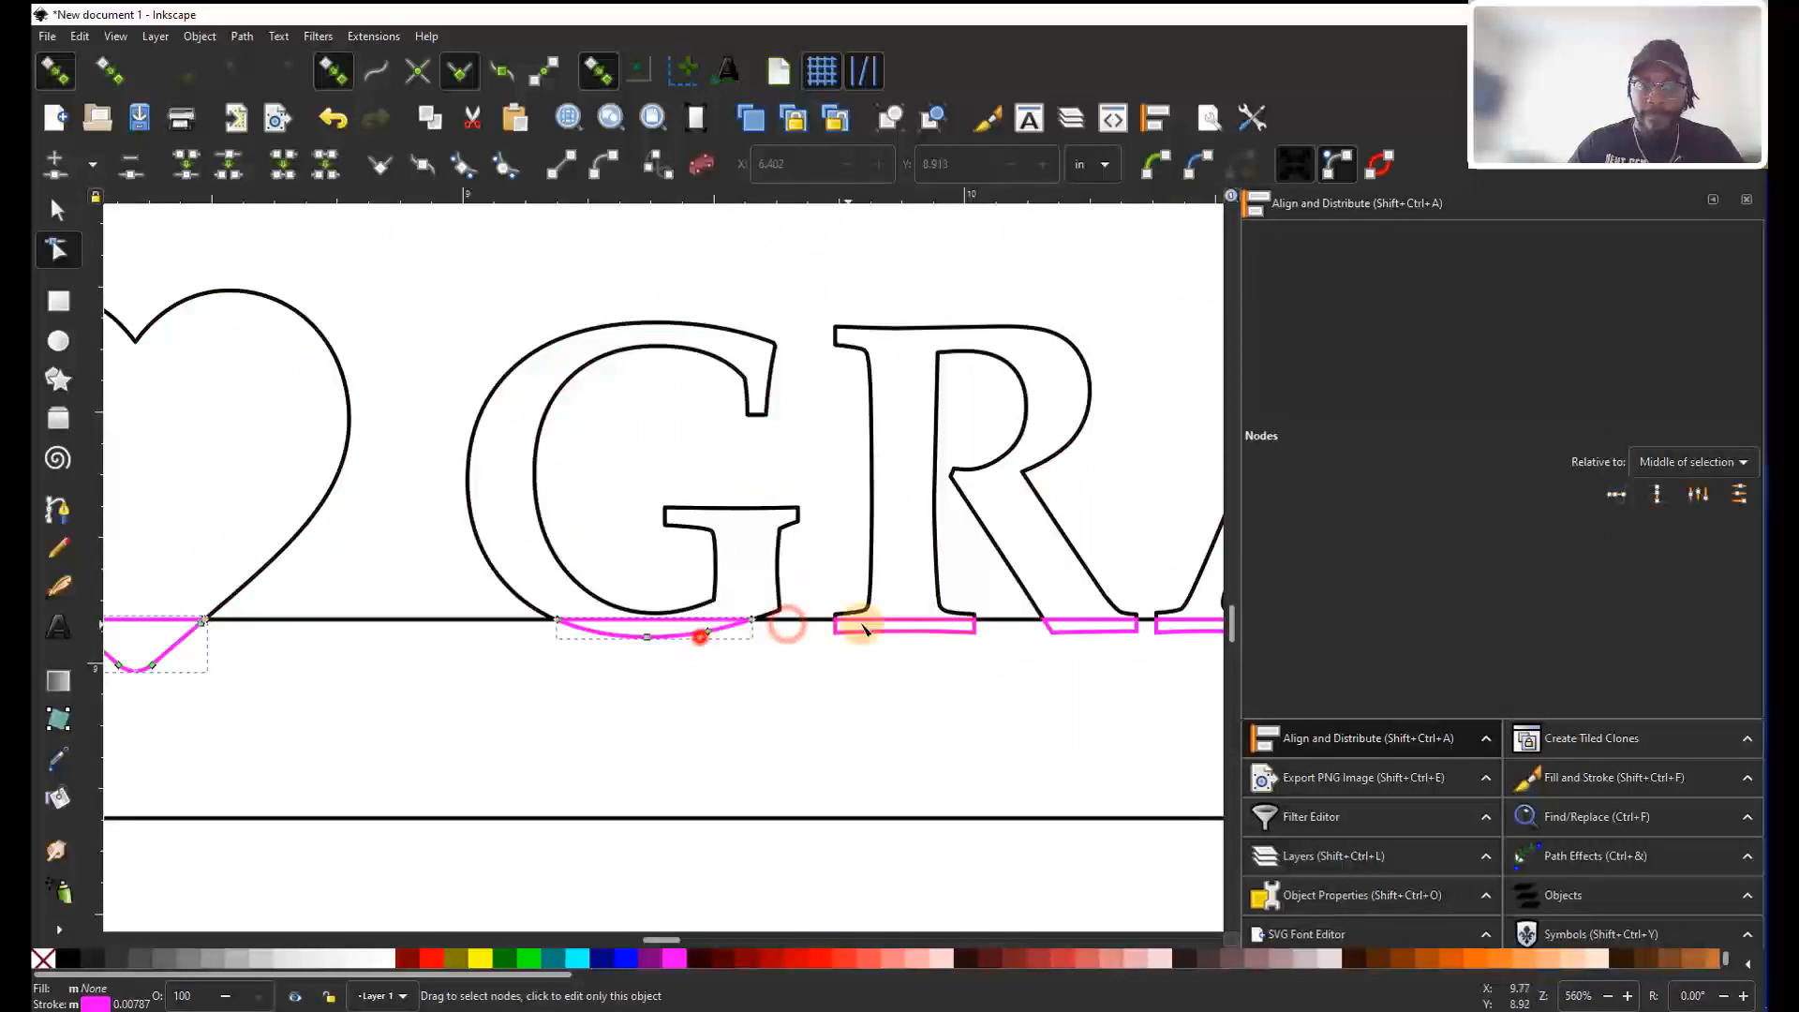
shift+click(864, 628)
scroll(864, 628, right, 7)
shift+click(594, 627)
shift+click(663, 623)
scroll(1028, 640, right, 8)
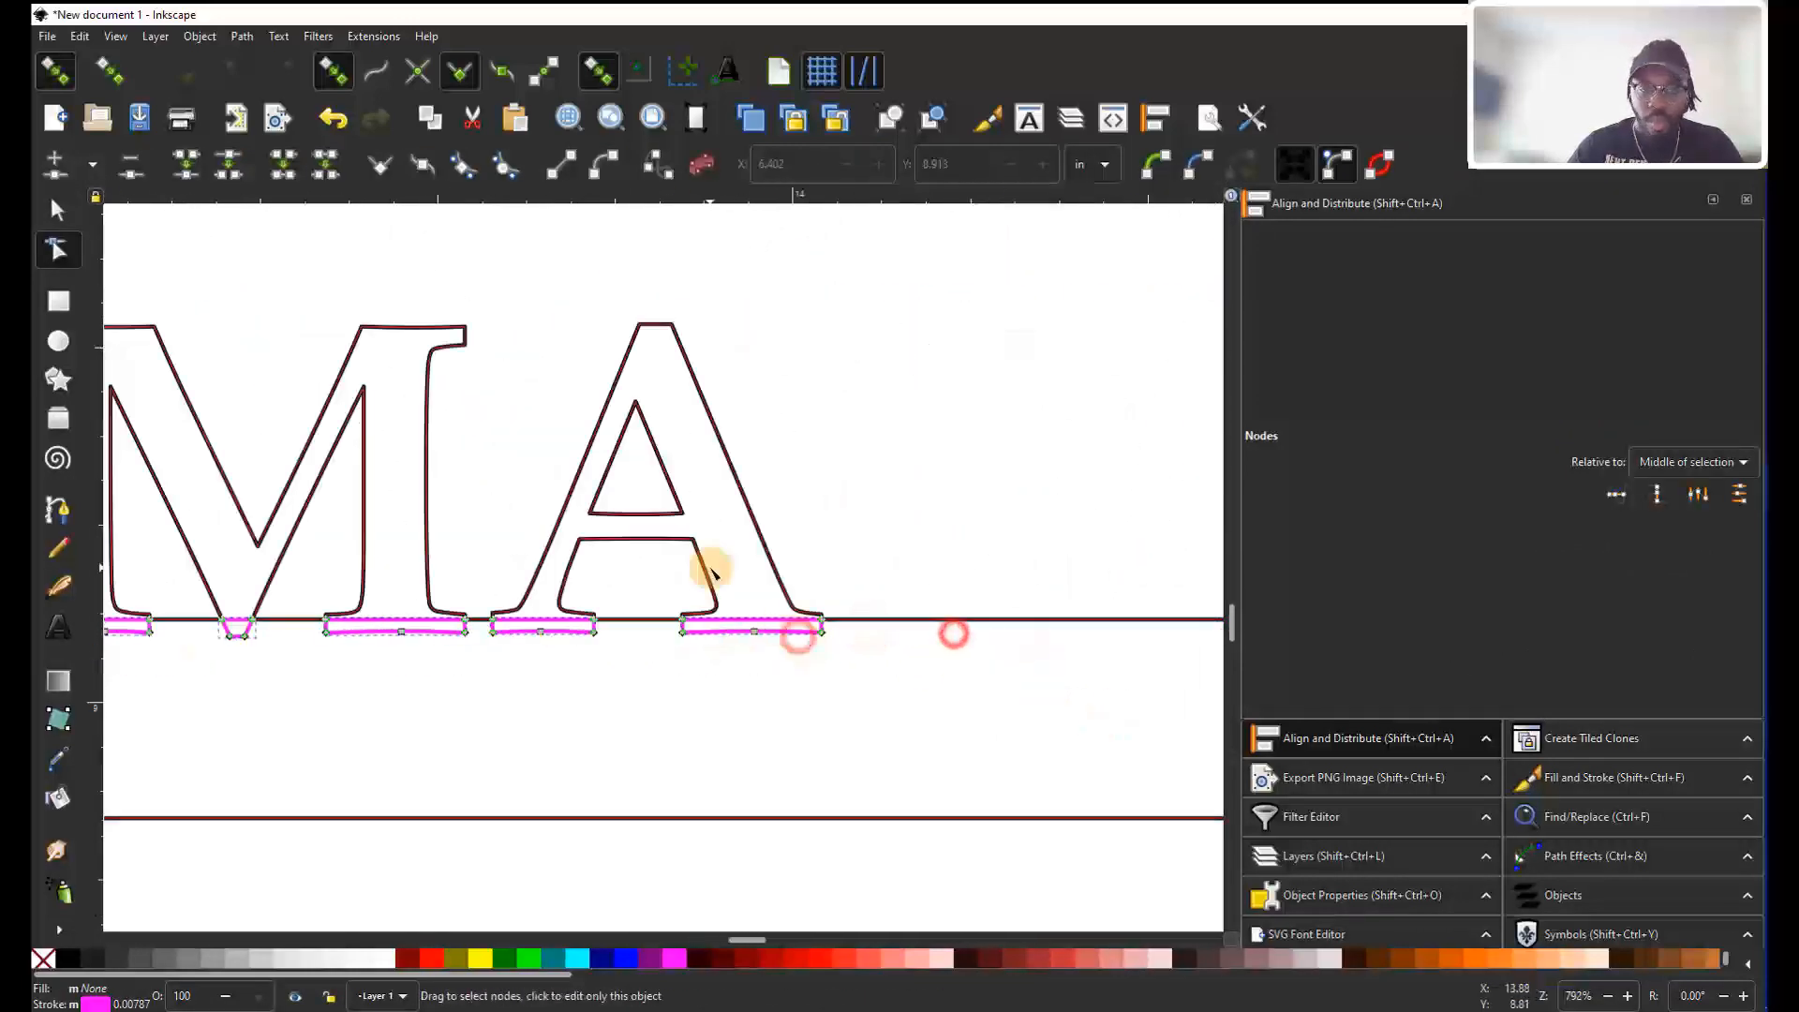
Select the top segment of every remaining magenta piece along the frame line and break the paths at the selected nodes.
scroll(353, 706, up, 3)
scroll(743, 722, left, 12)
scroll(426, 731, left, 20)
shift+click(997, 717)
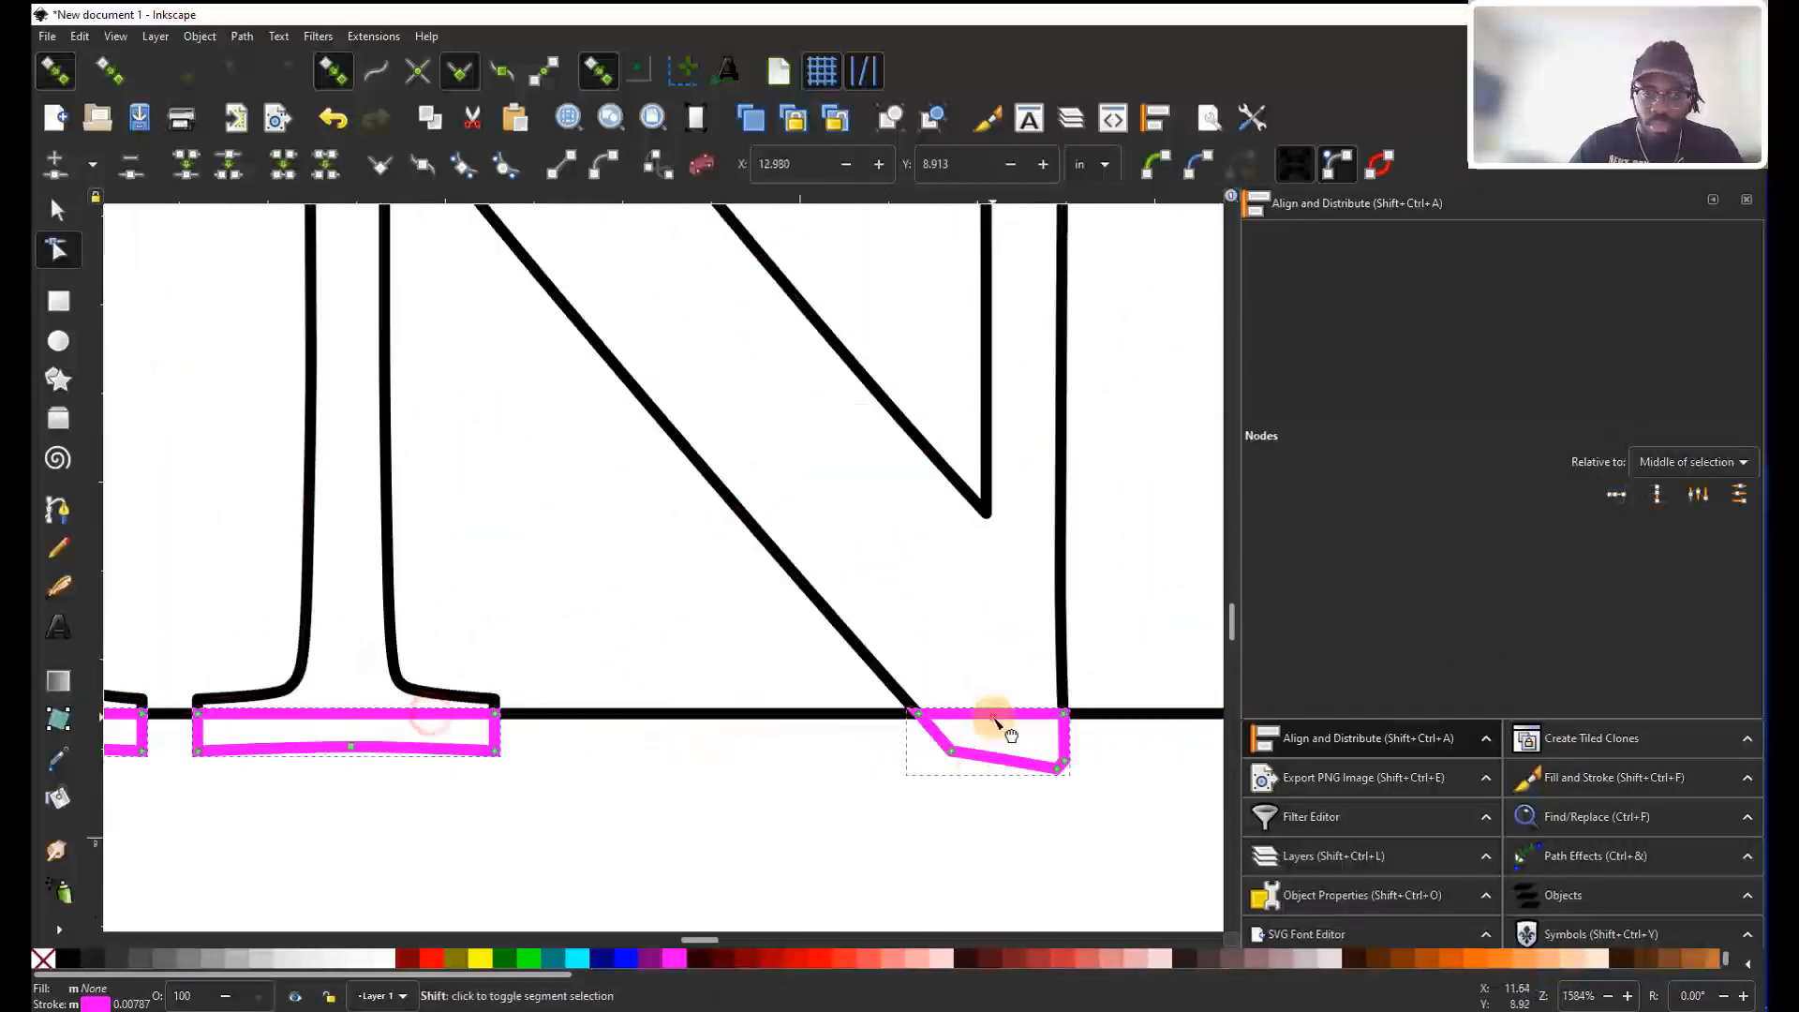
shift+click(390, 715)
scroll(390, 715, left, 18)
shift+click(346, 713)
shift+click(867, 717)
shift+click(412, 717)
scroll(410, 656, left, 13)
scroll(410, 642, left, 20)
shift+click(506, 719)
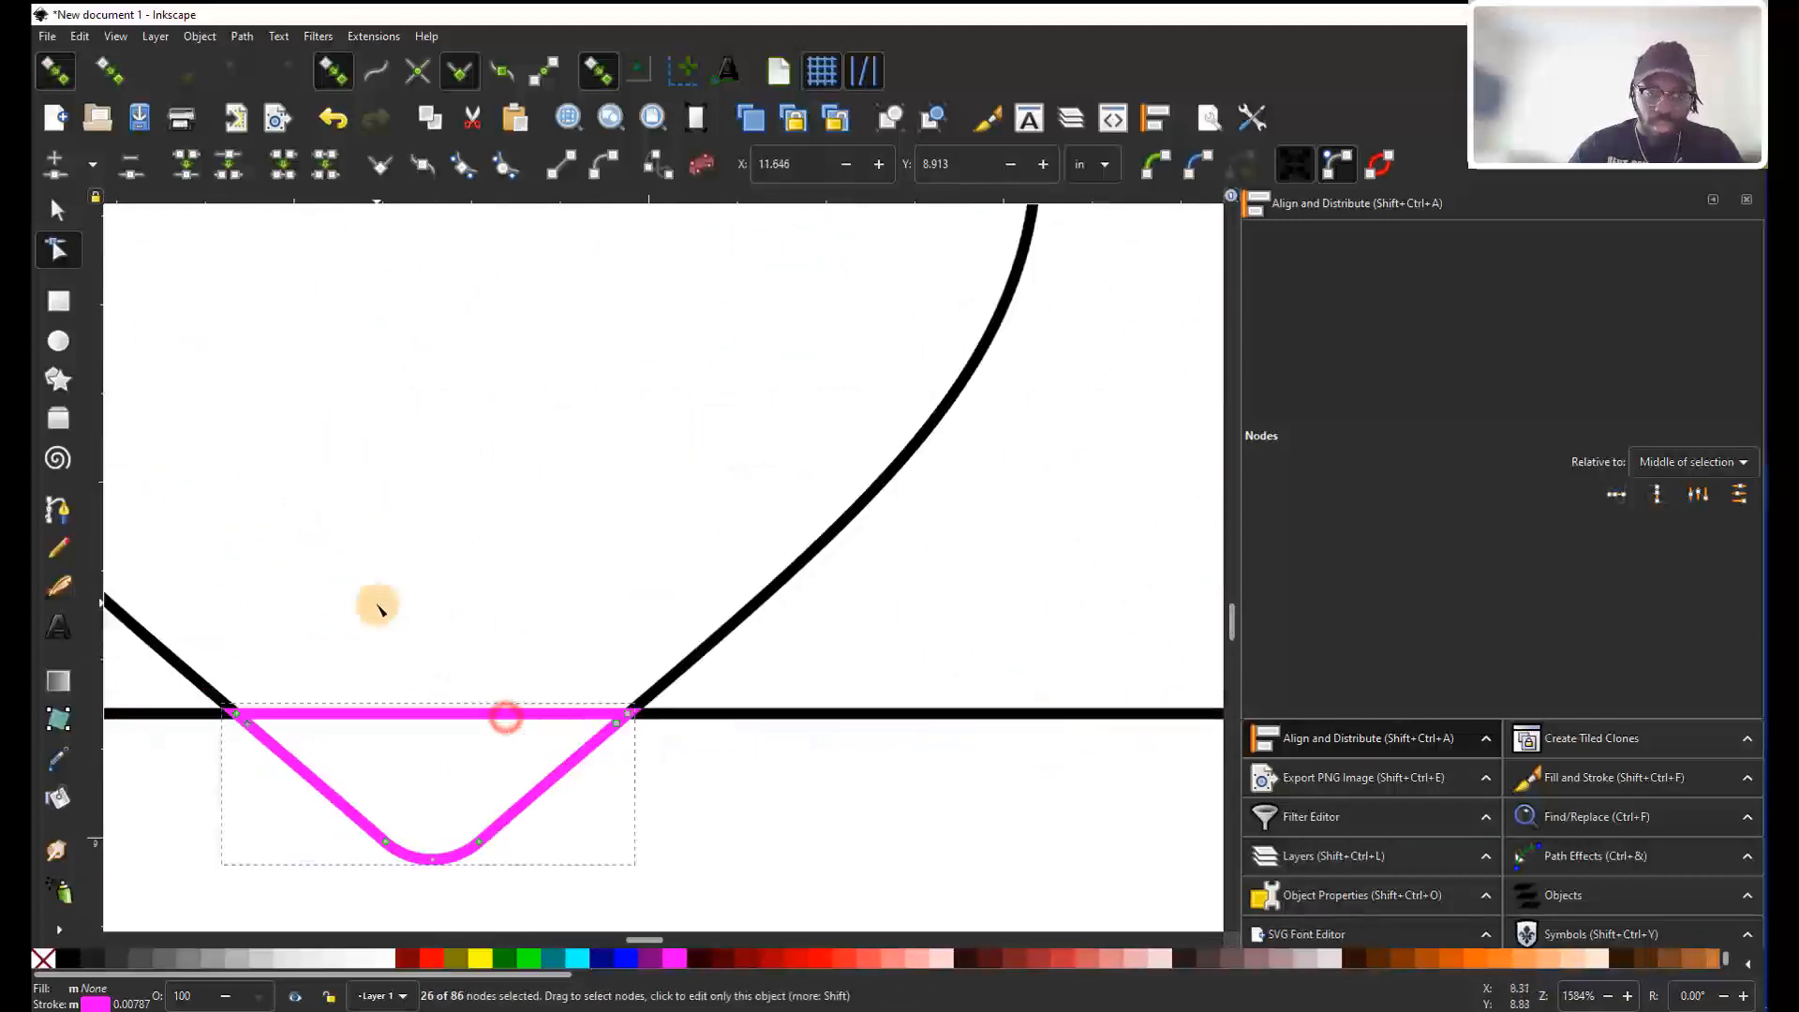
scroll(381, 610, left, 20)
shift+click(412, 721)
scroll(411, 684, left, 12)
shift+click(482, 722)
scroll(337, 688, down, 2)
click(224, 165)
Delete the separated top segments of the magenta pieces from the W's second foot through the final A.
scroll(715, 703, up, 1)
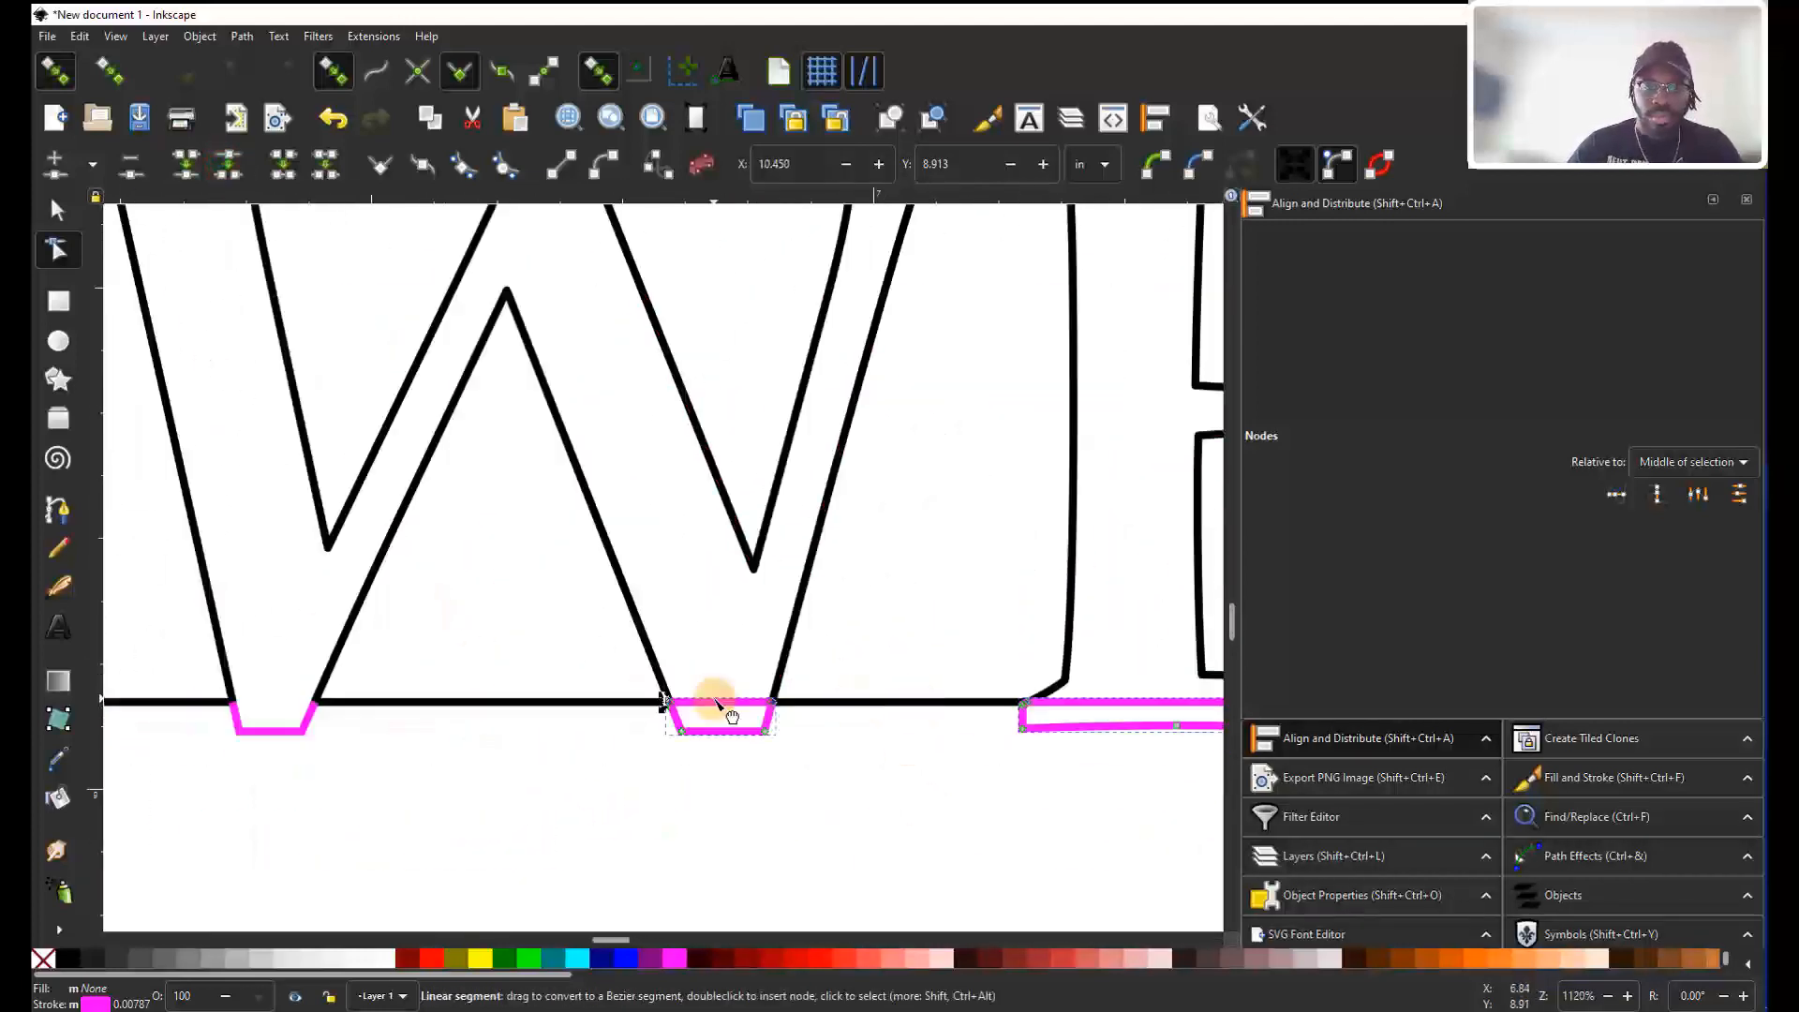
scroll(715, 698, right, 20)
scroll(722, 703, right, 20)
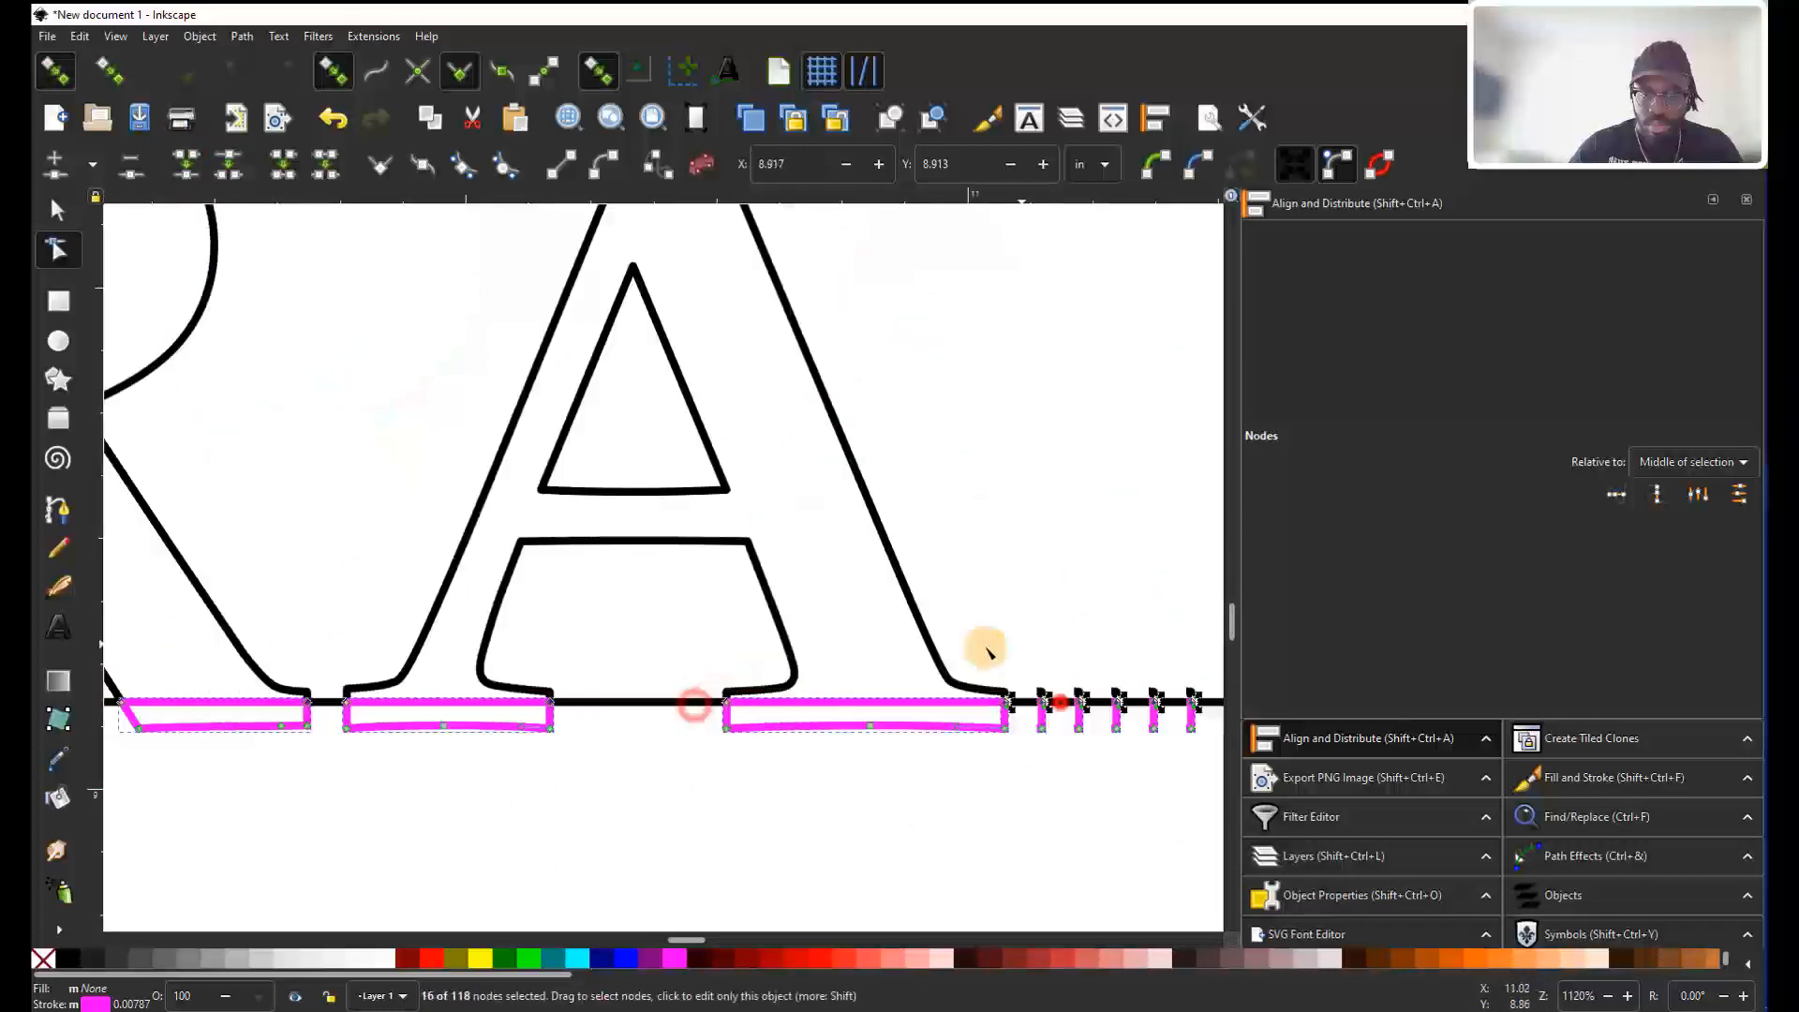
scroll(782, 695, right, 10)
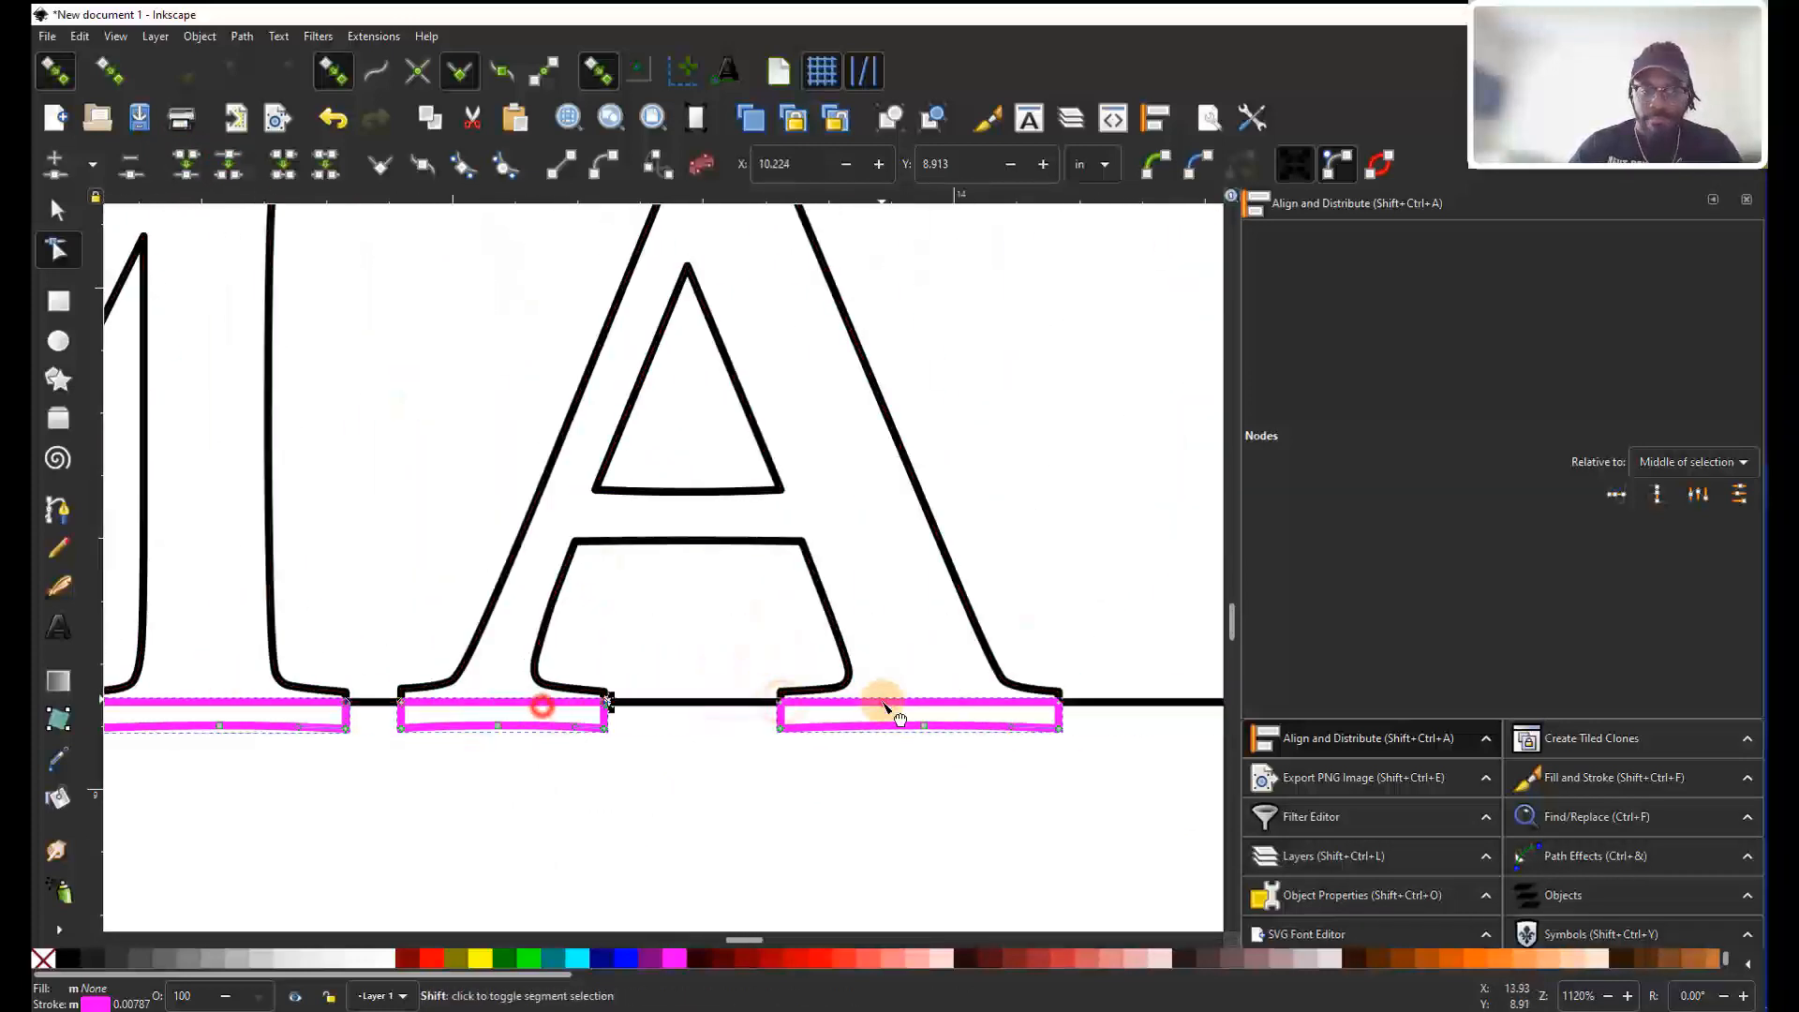
scroll(884, 711, down, 7)
key(s)
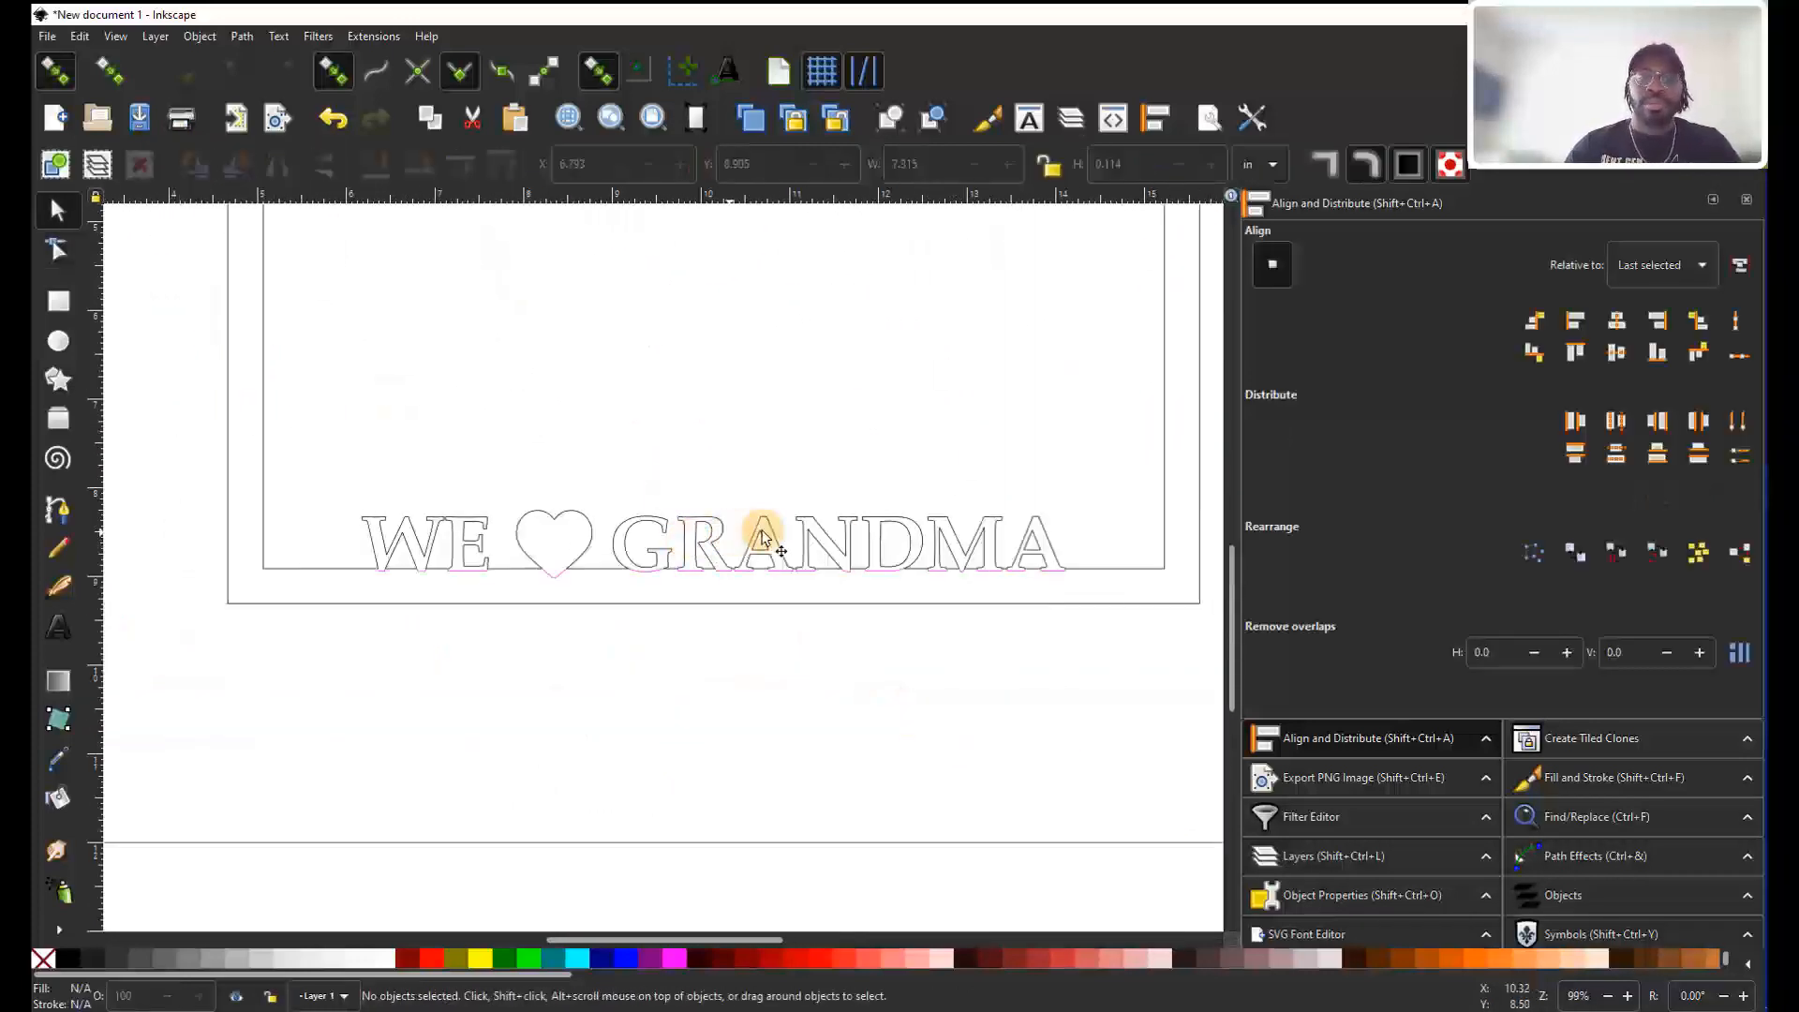
Check the magenta bottom outlines of WE, the heart and GRANDMA along the frame line for leftover top segments.
scroll(675, 581, up, 2)
scroll(375, 681, up, 5)
scroll(372, 682, right, 6)
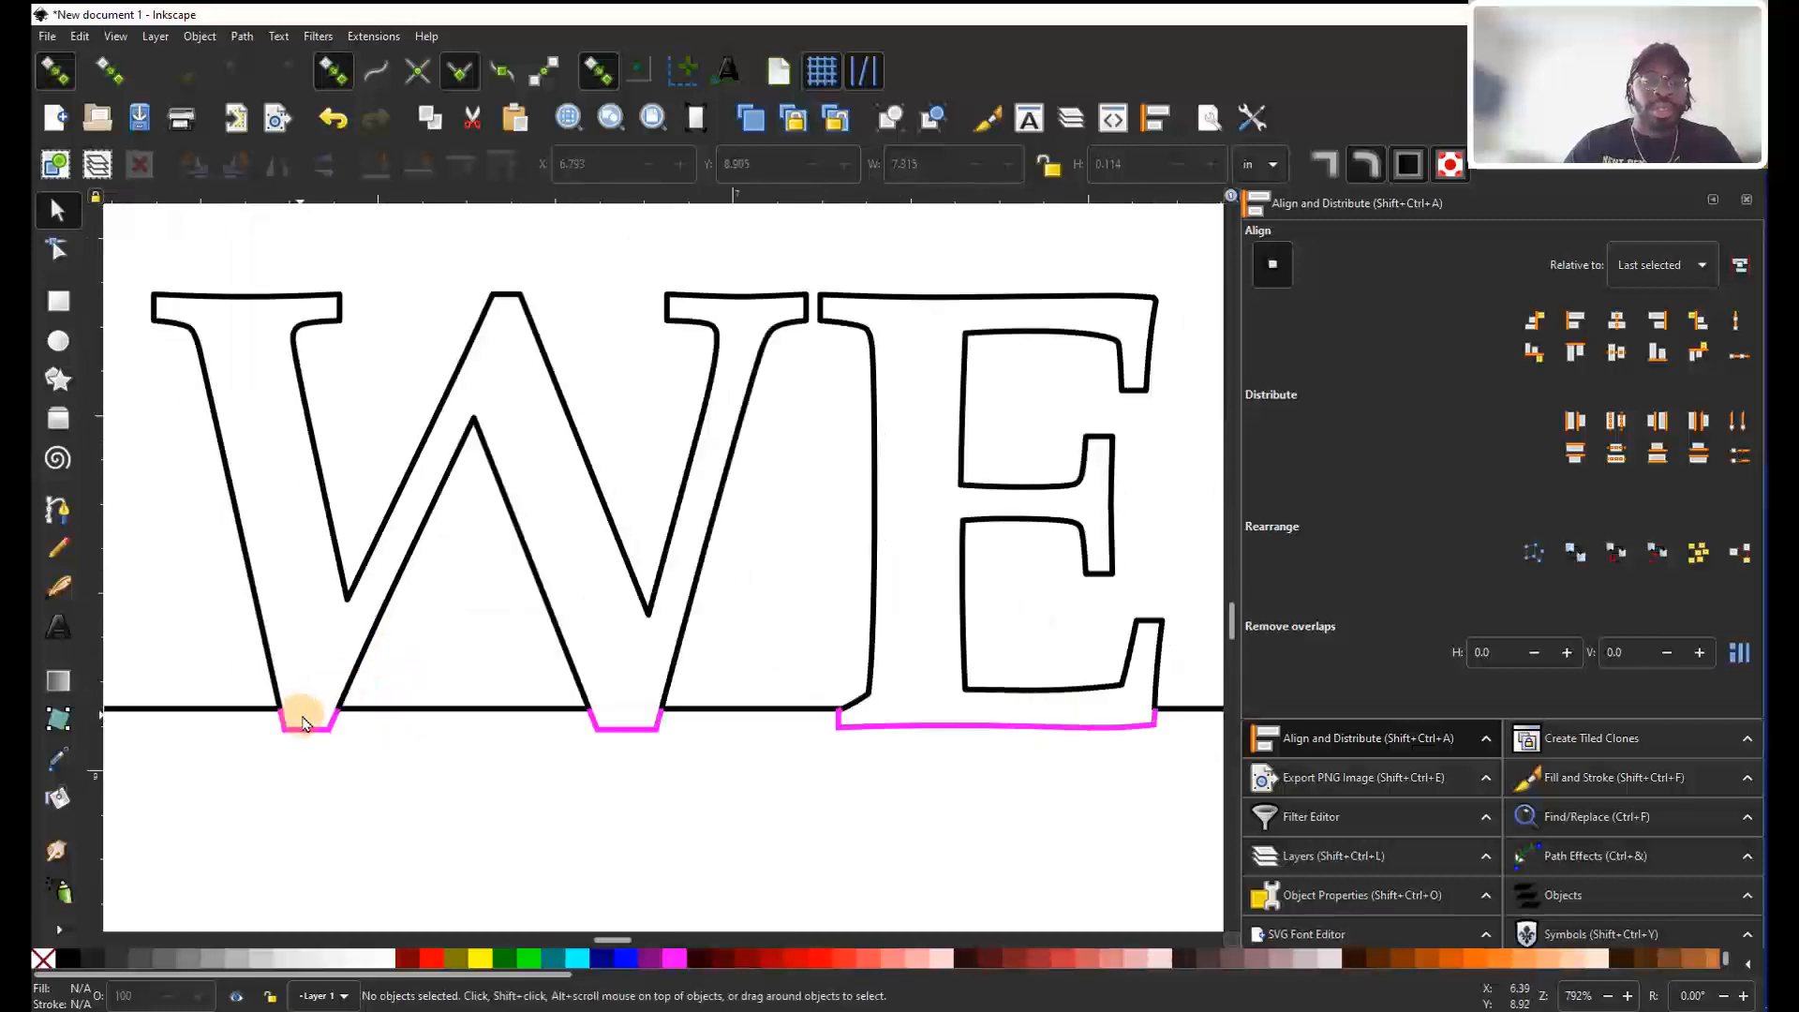
scroll(387, 710, right, 8)
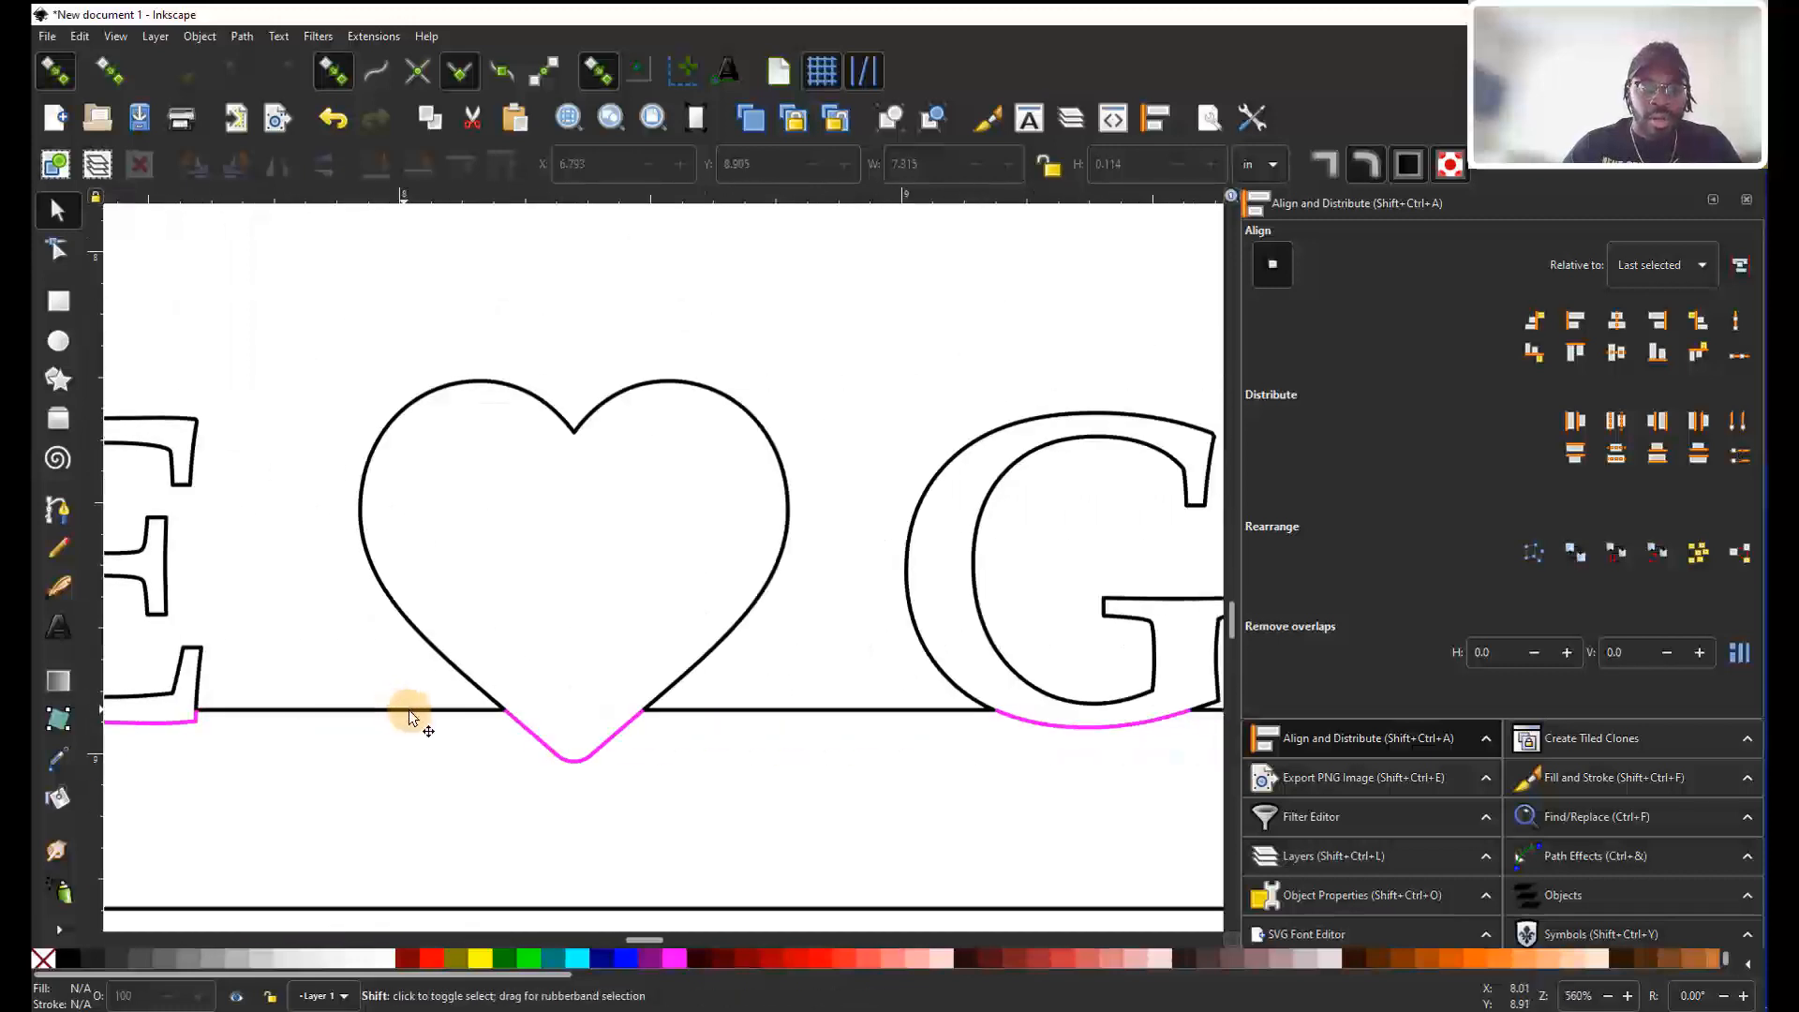
scroll(482, 712, right, 8)
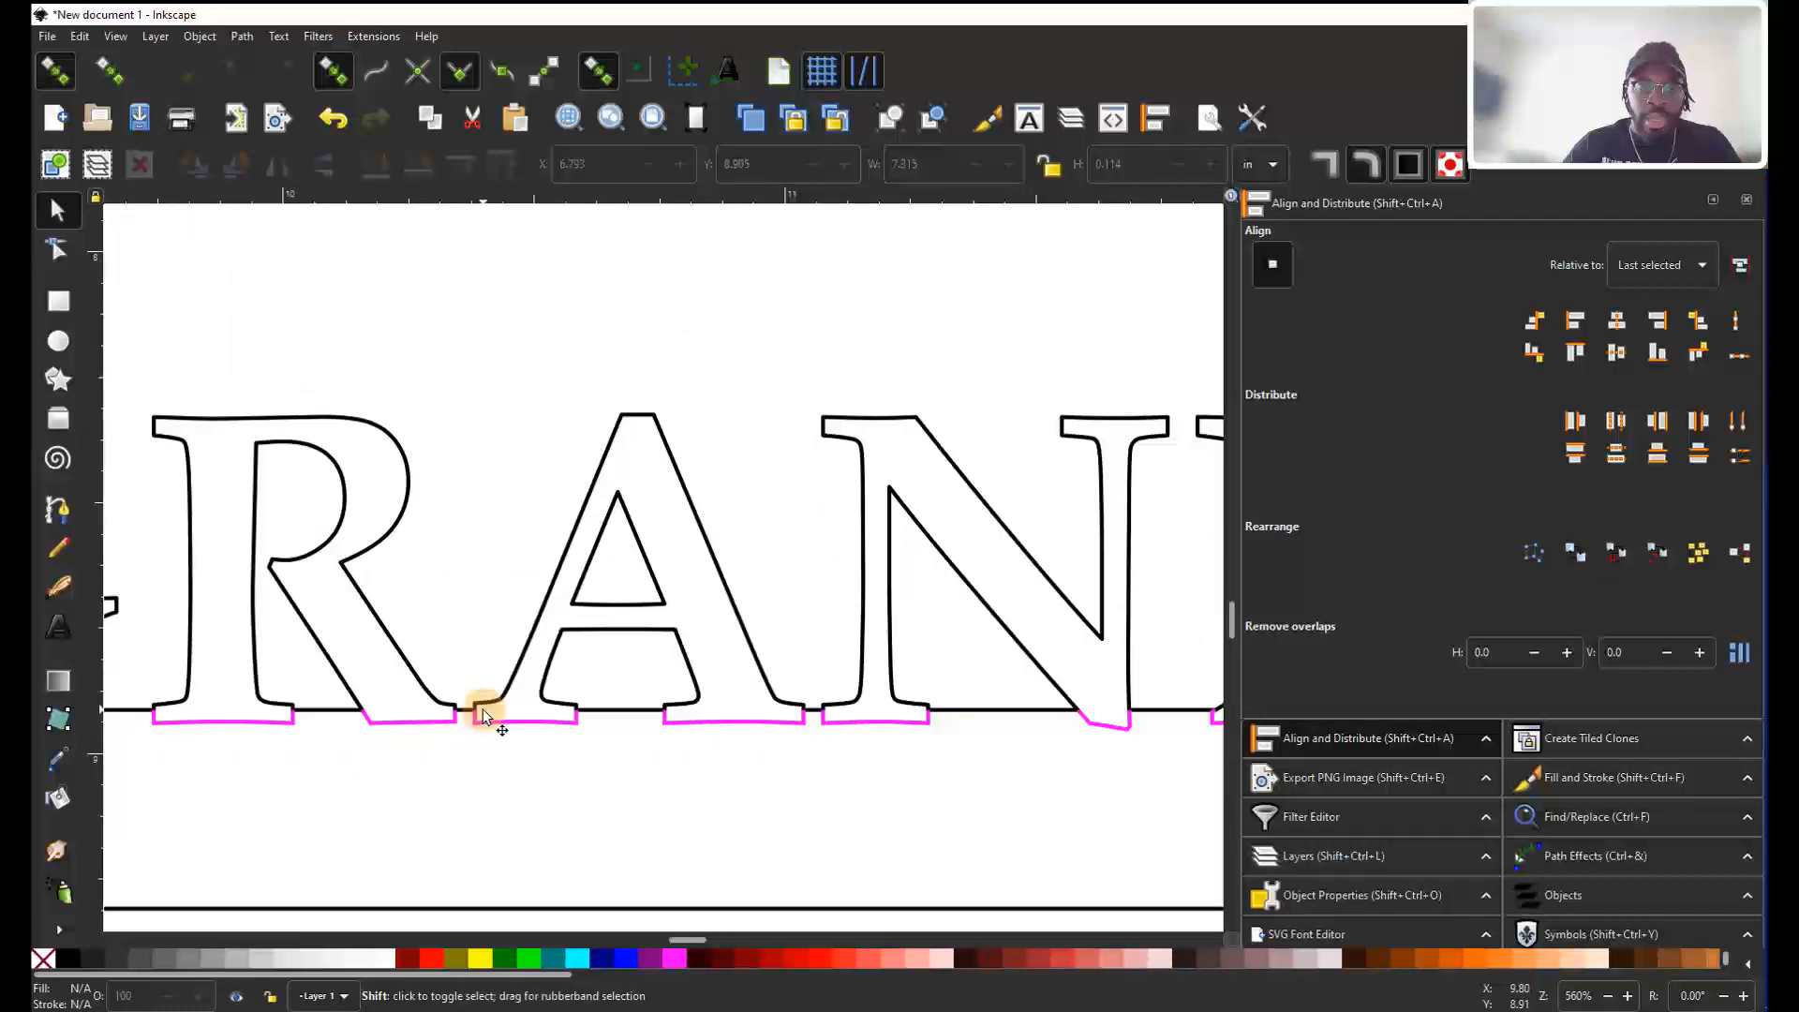
scroll(519, 724, right, 10)
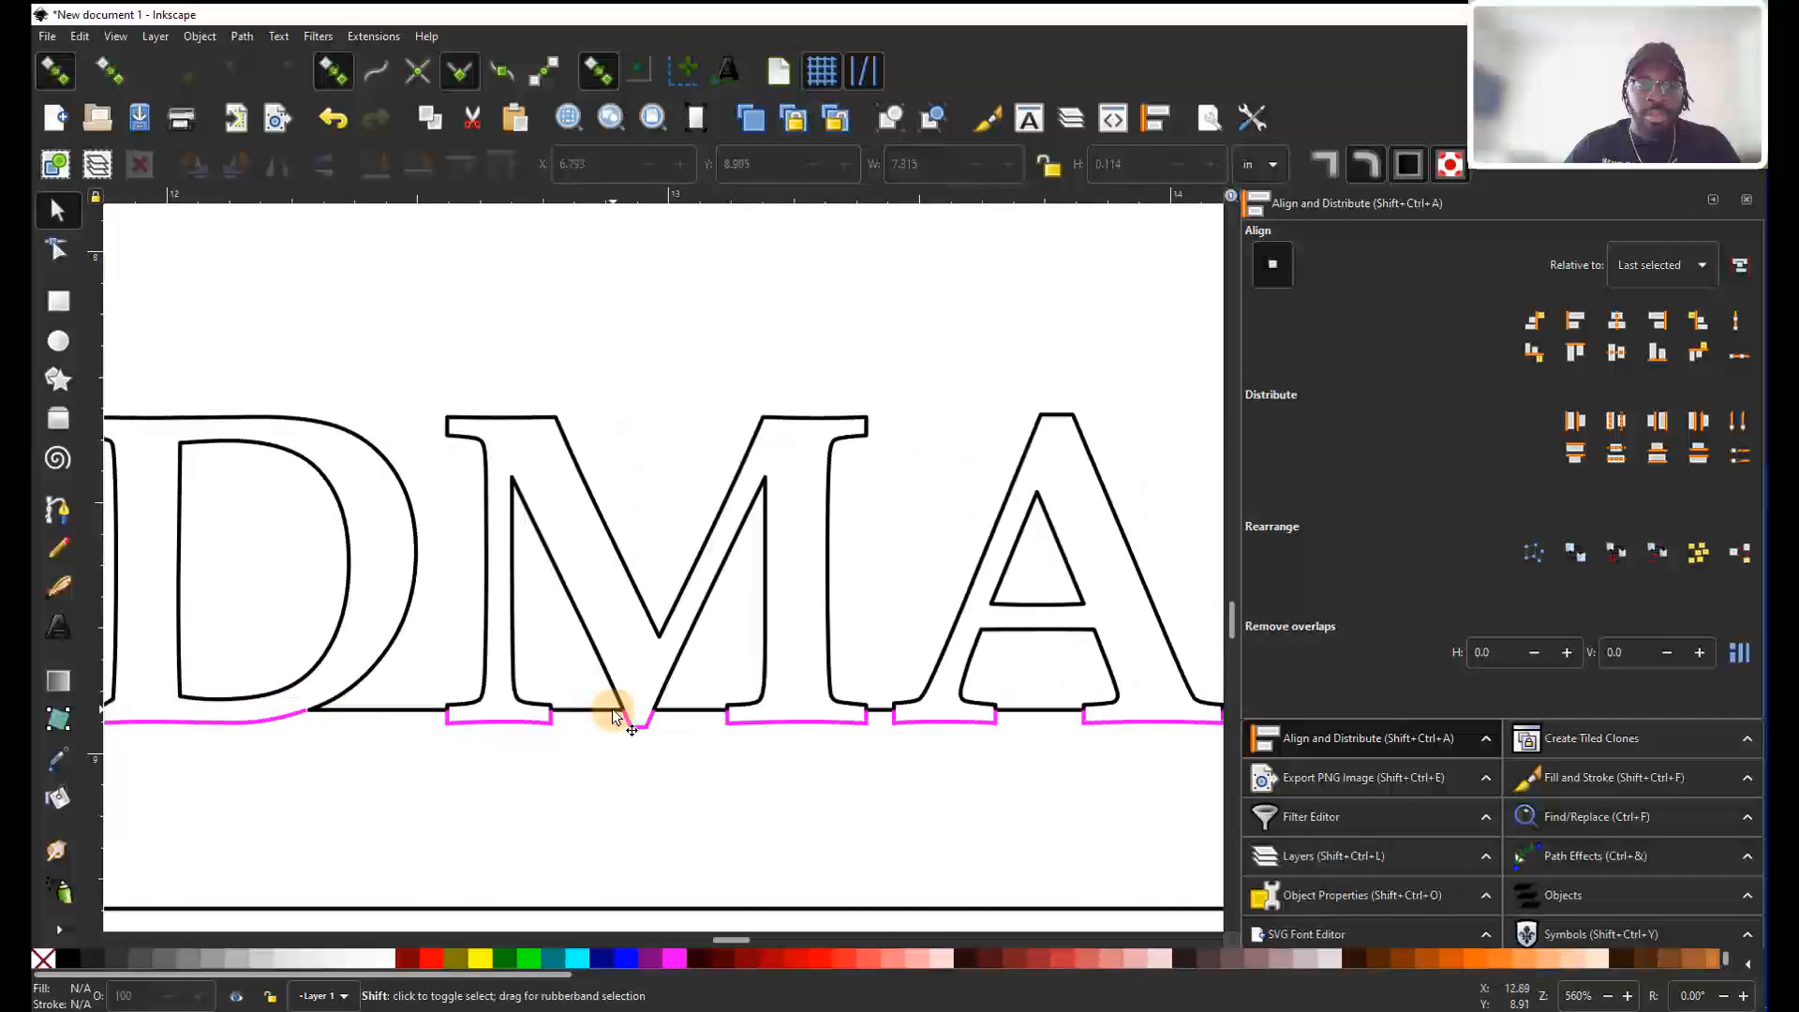
scroll(675, 728, down, 2)
scroll(724, 709, down, 1)
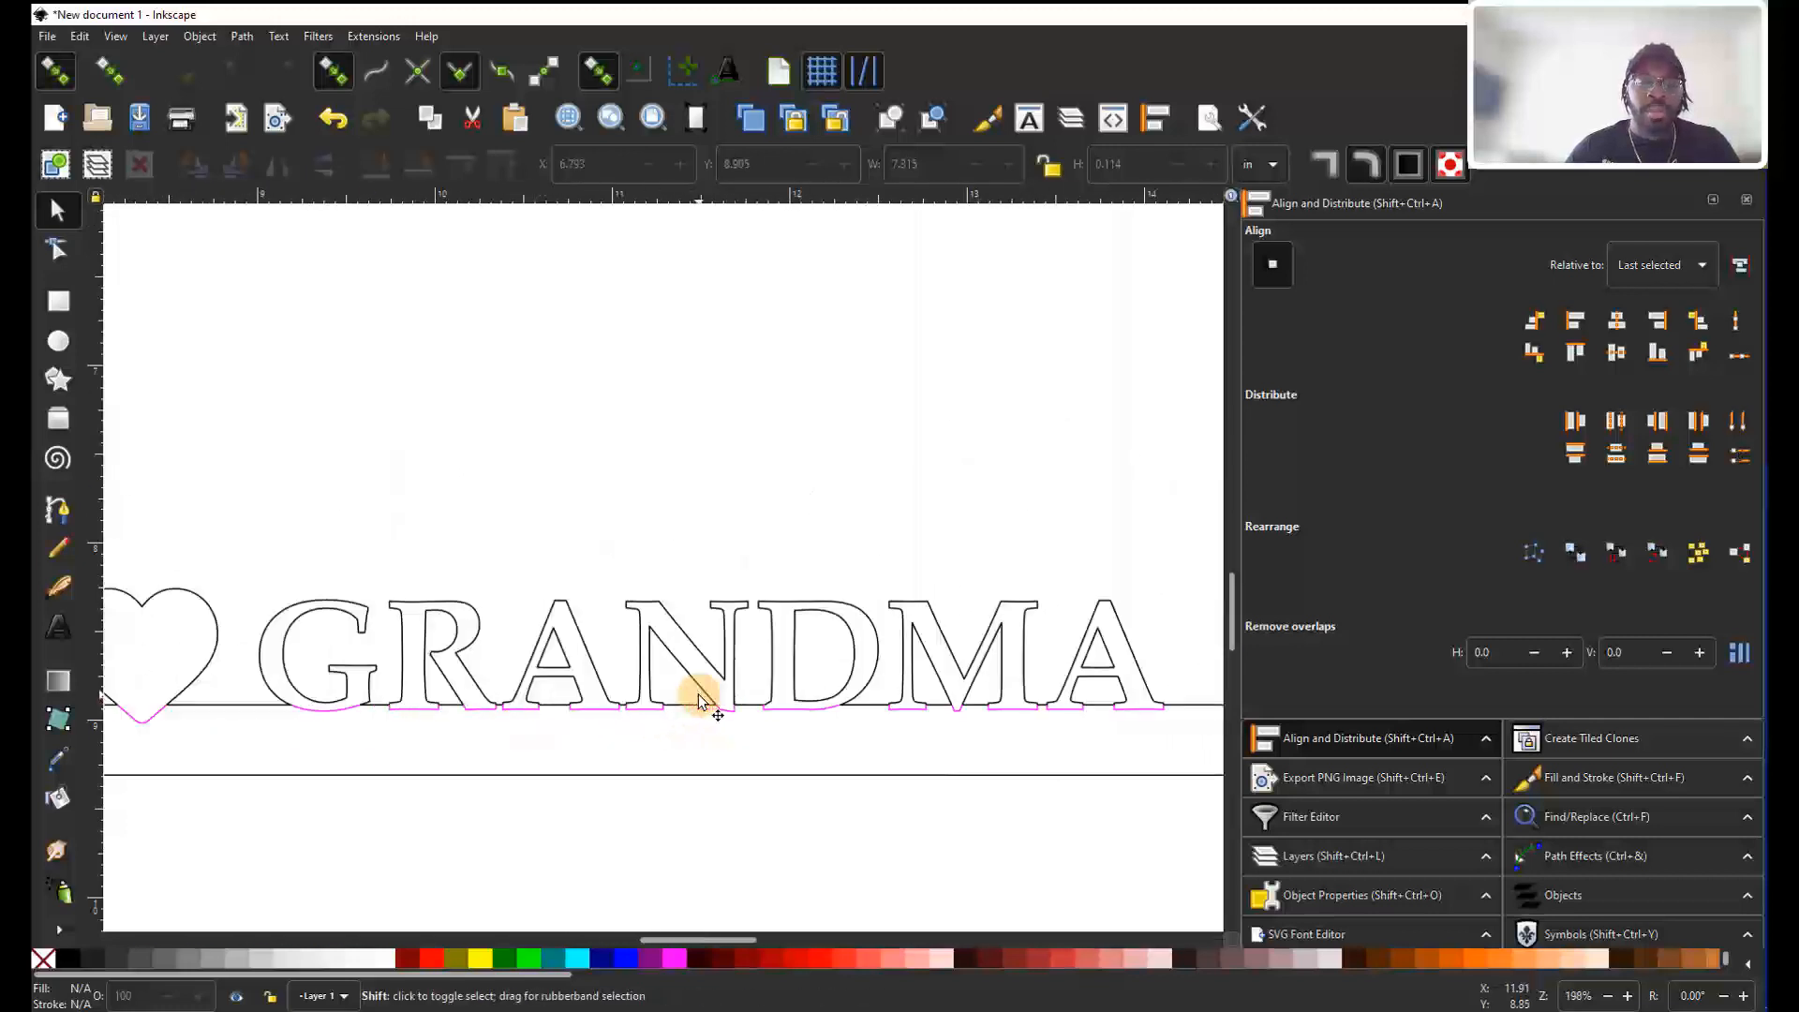
Select the whole frame with its heart, WE GRANDMA lettering and magenta bottom lines, and clear it from the page.
scroll(703, 691, left, 8)
scroll(715, 691, down, 1)
scroll(811, 691, right, 4)
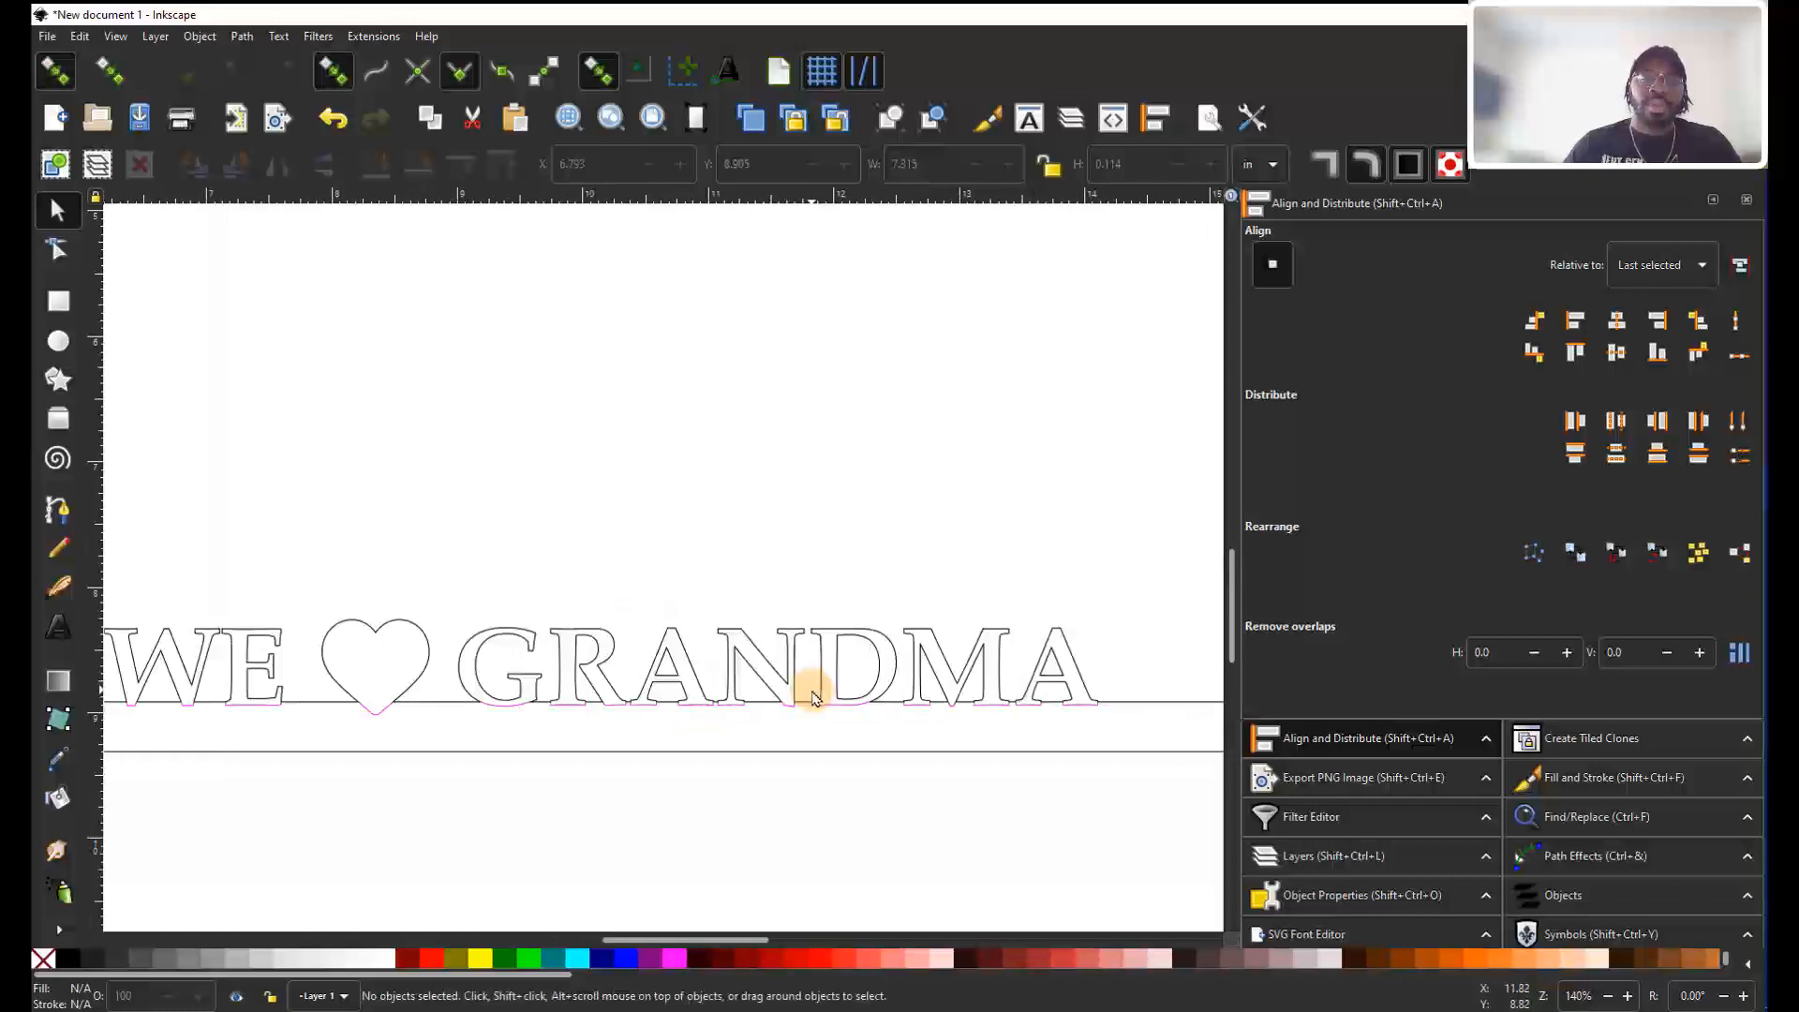
scroll(837, 720, down, 2)
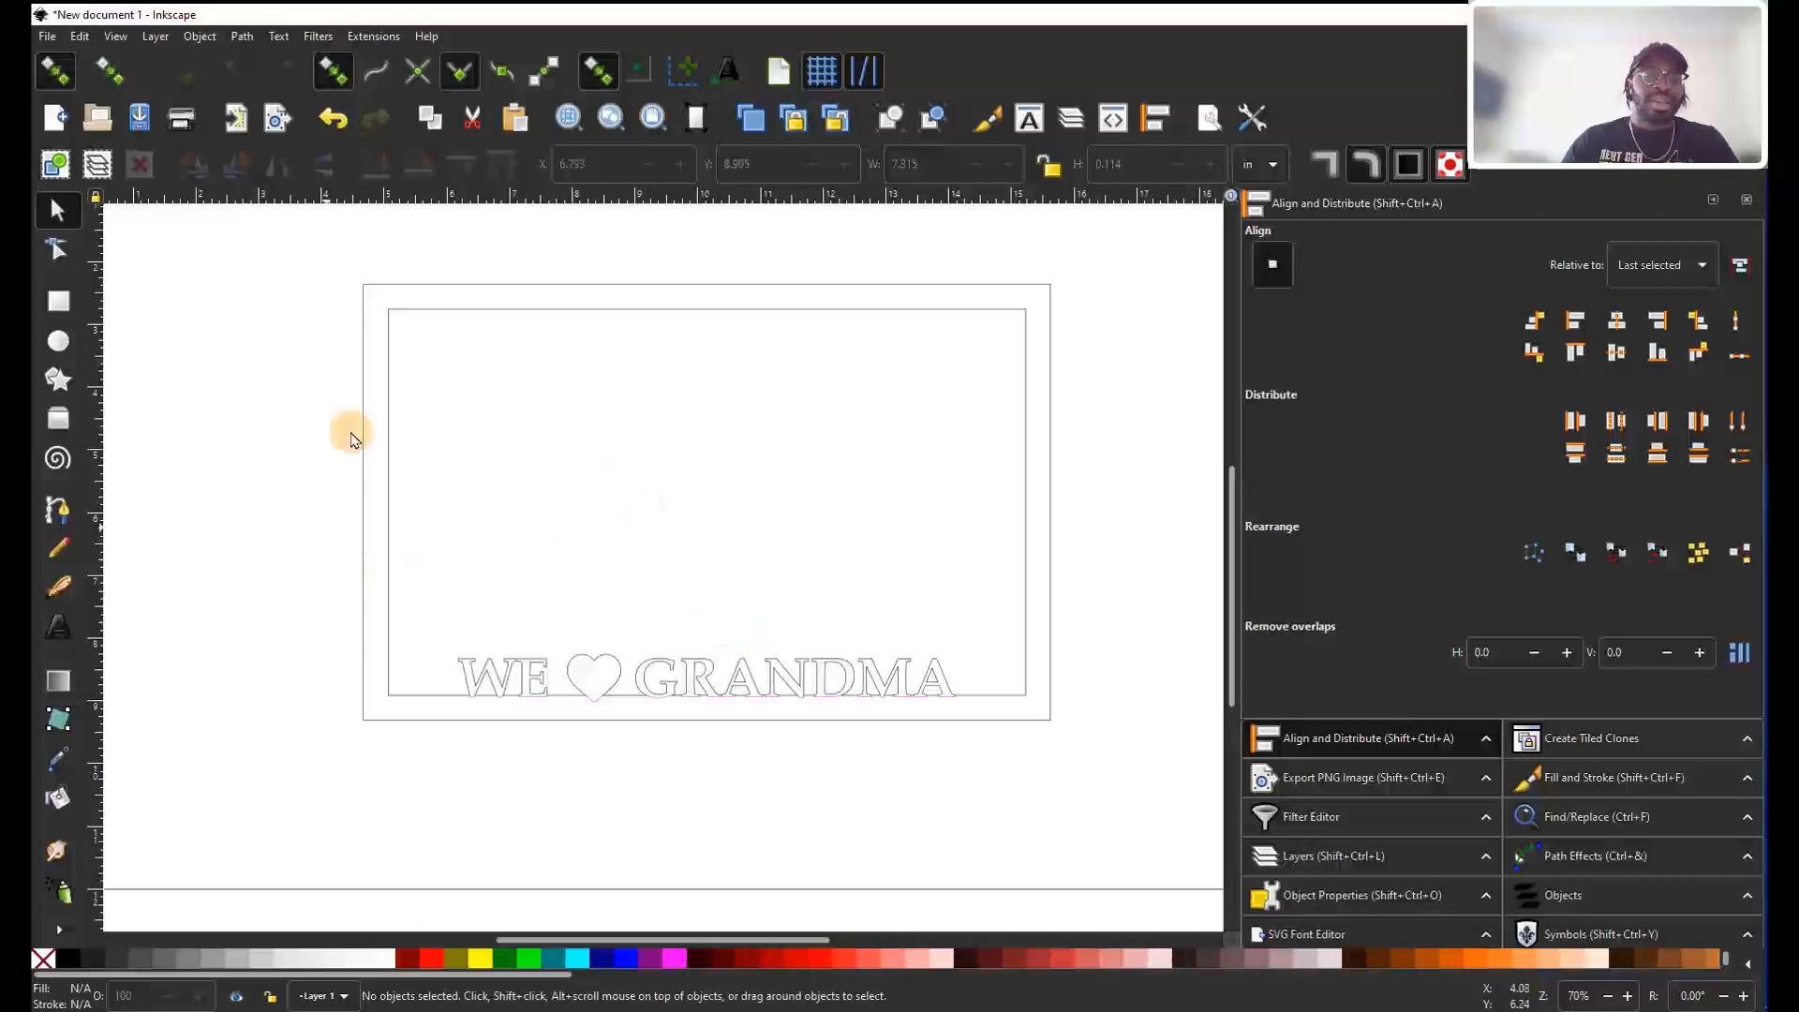
drag(321, 250, 1115, 759)
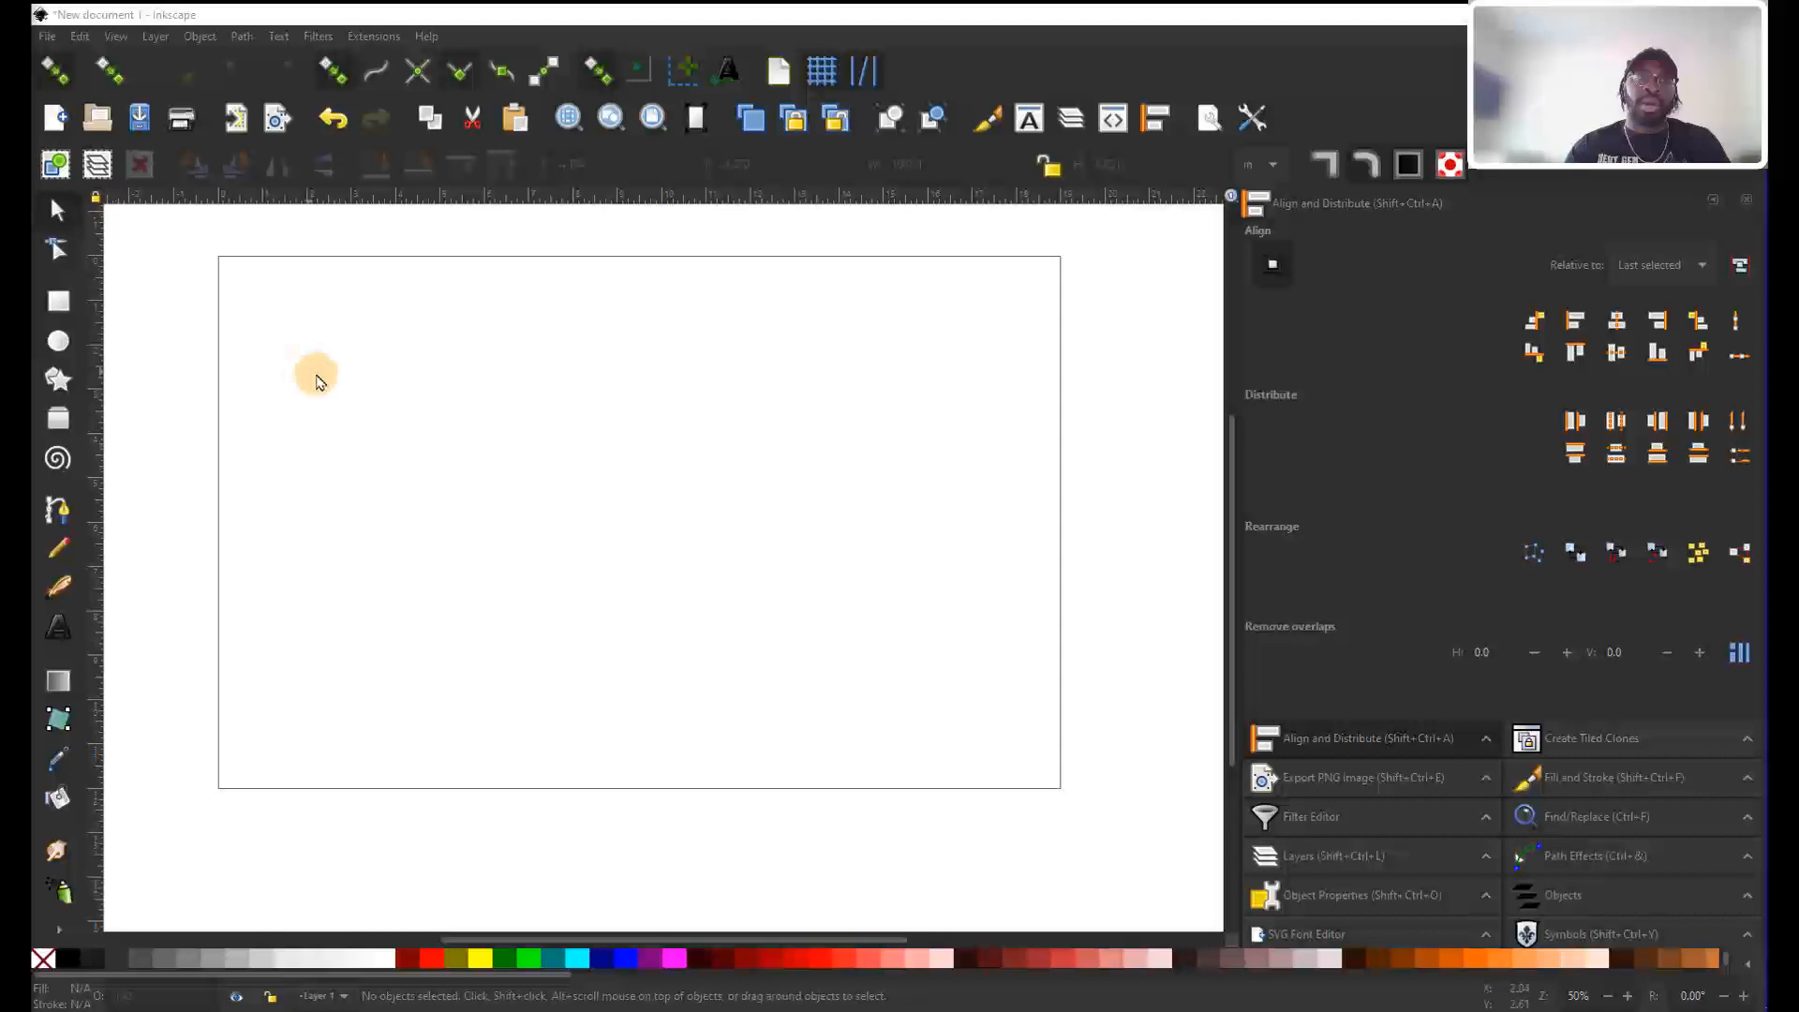
click(242, 35)
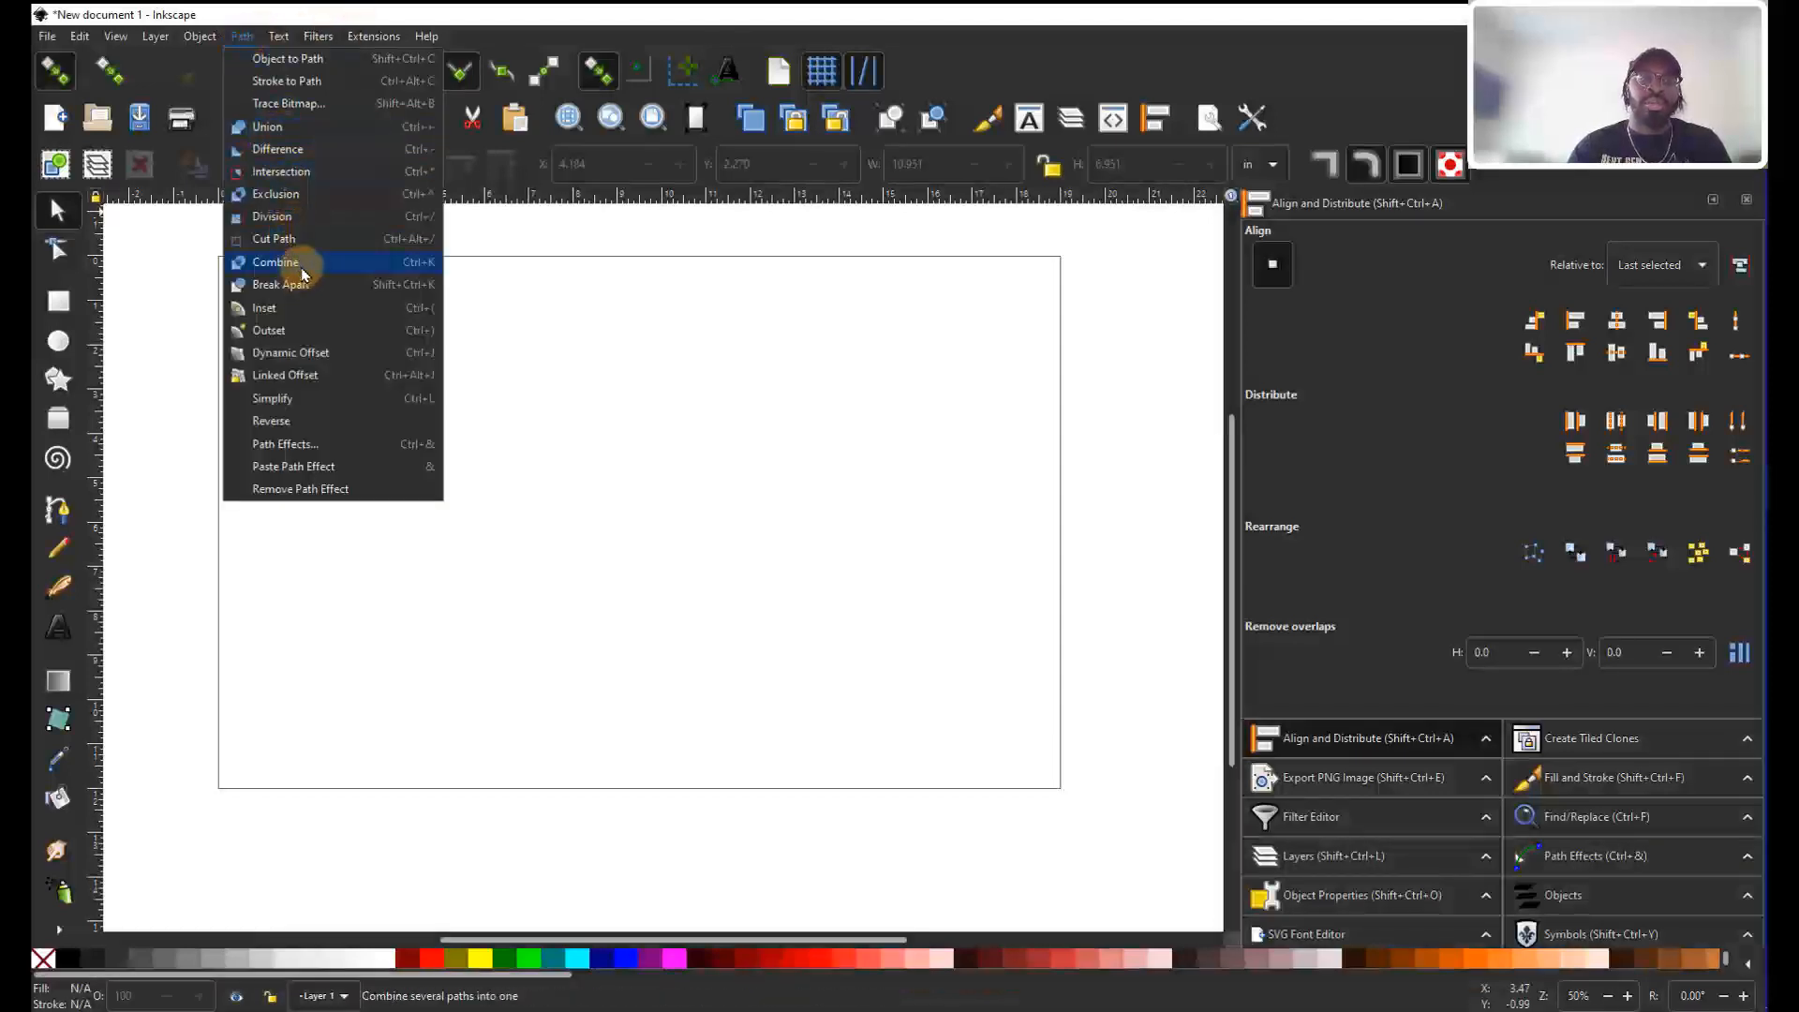
click(518, 33)
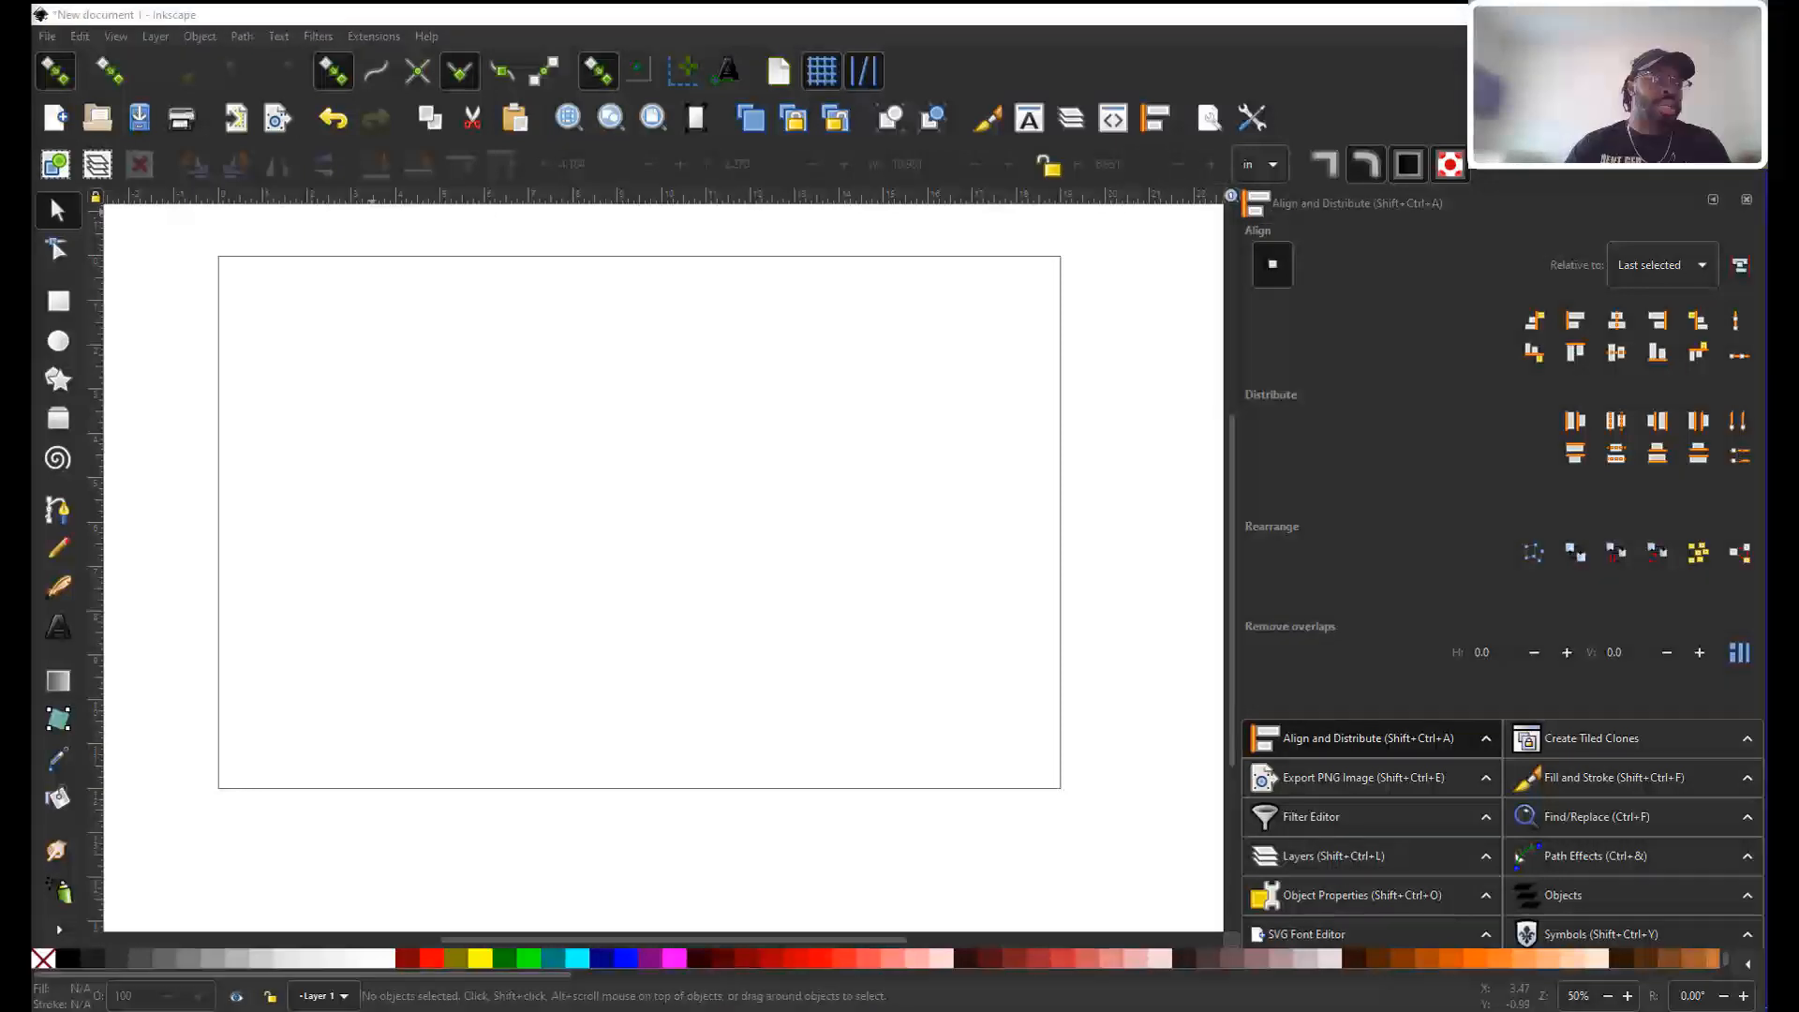
drag(549, 447, 594, 494)
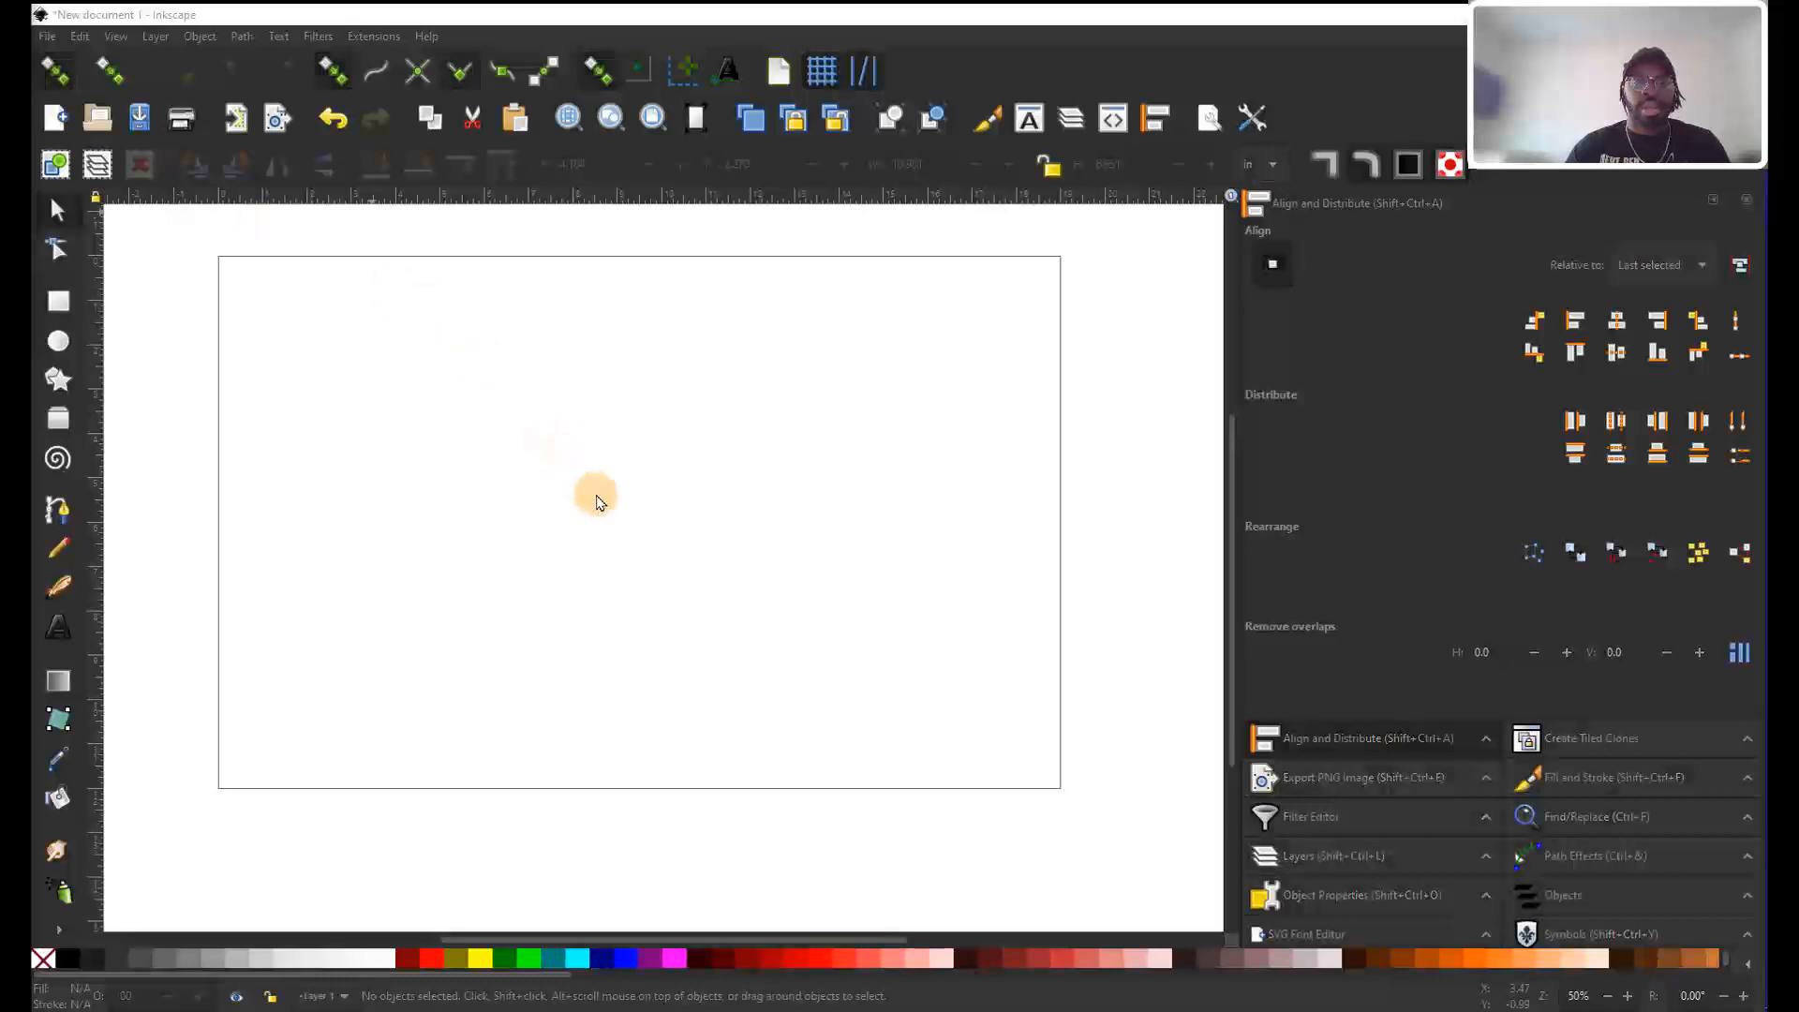
Bring the framed tree panel with hanging hearts onto the page and place it near the middle with free space below.
click(1114, 625)
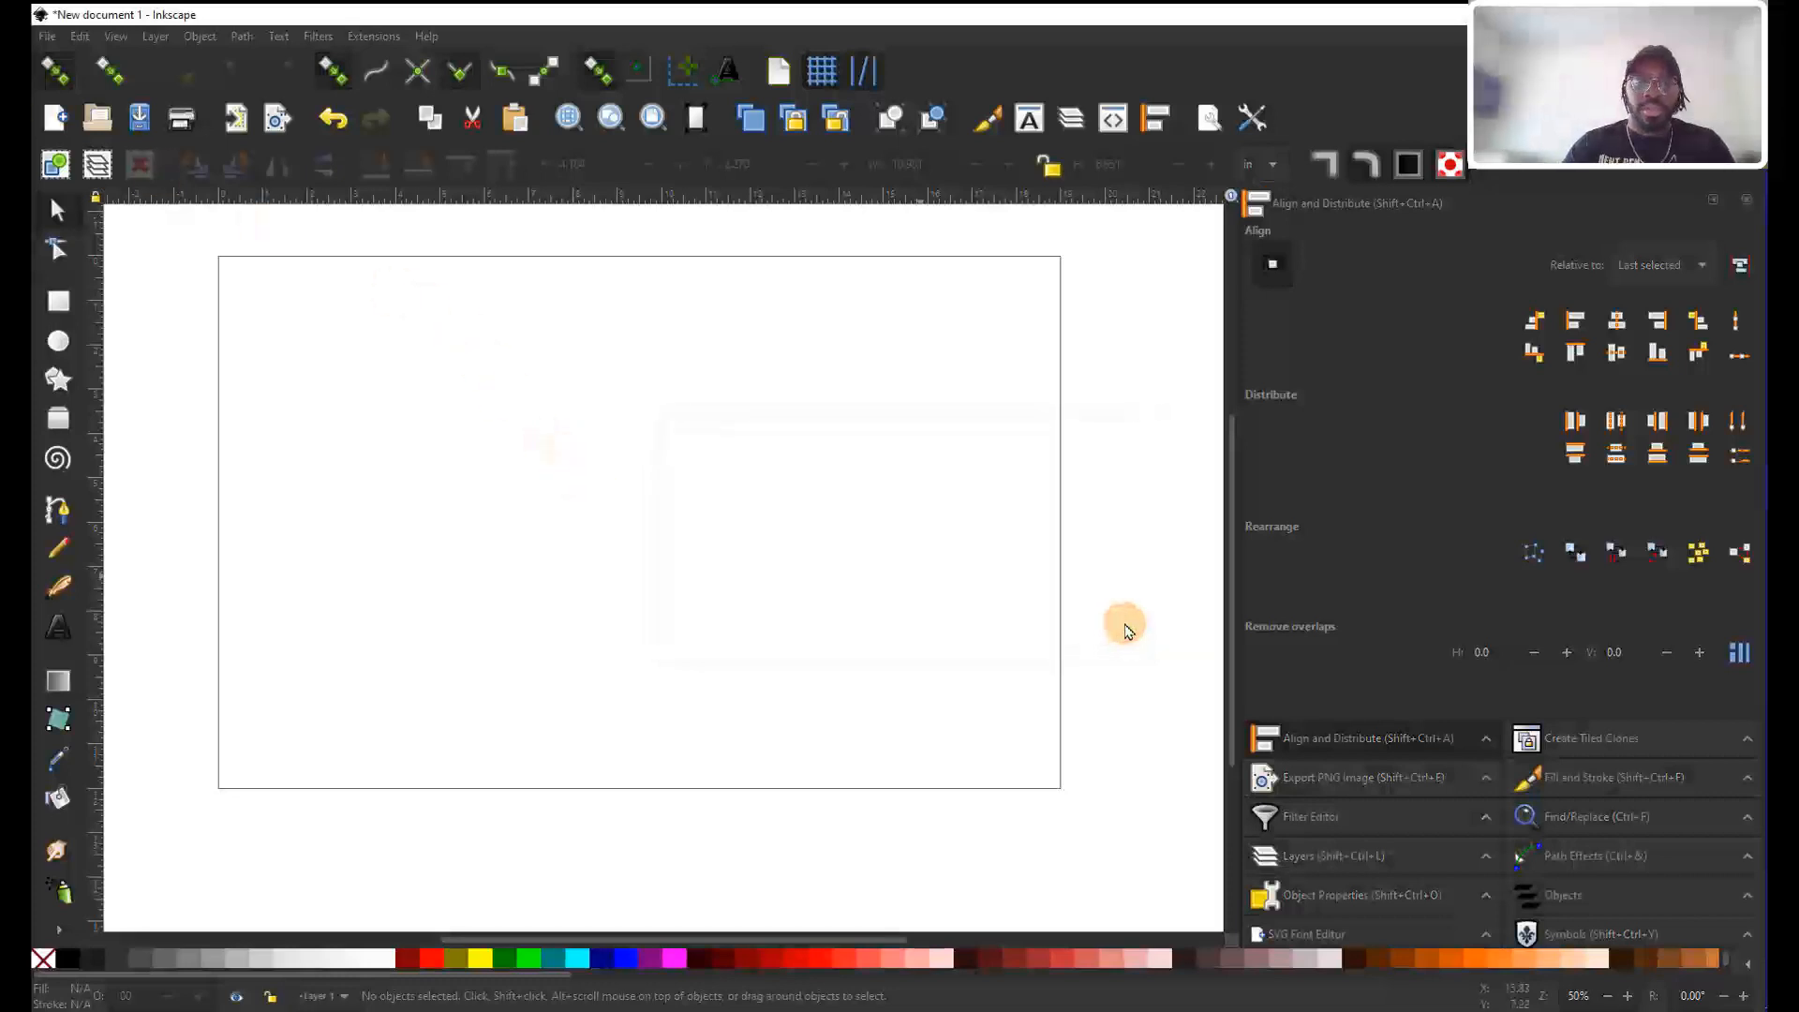
mouse_move(984, 522)
mouse_down()
mouse_move(684, 502)
mouse_move(640, 471)
mouse_up()
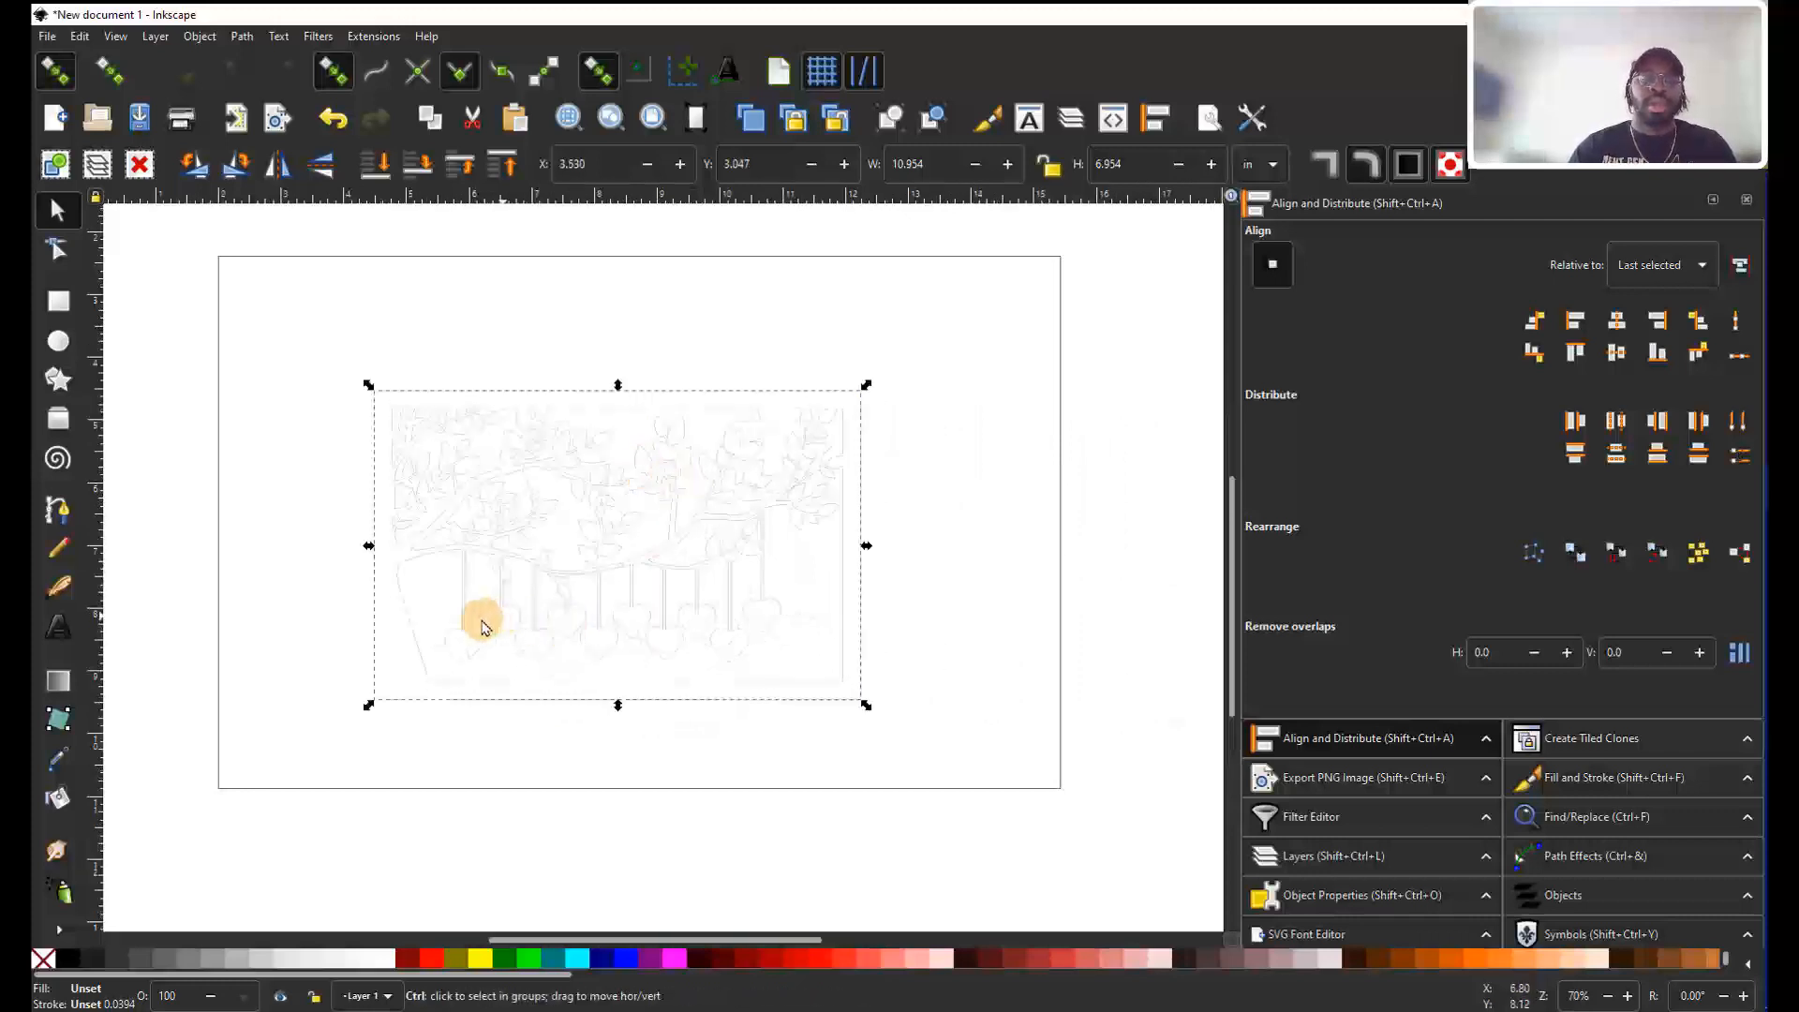
ctrl+scroll(474, 622, up, 1)
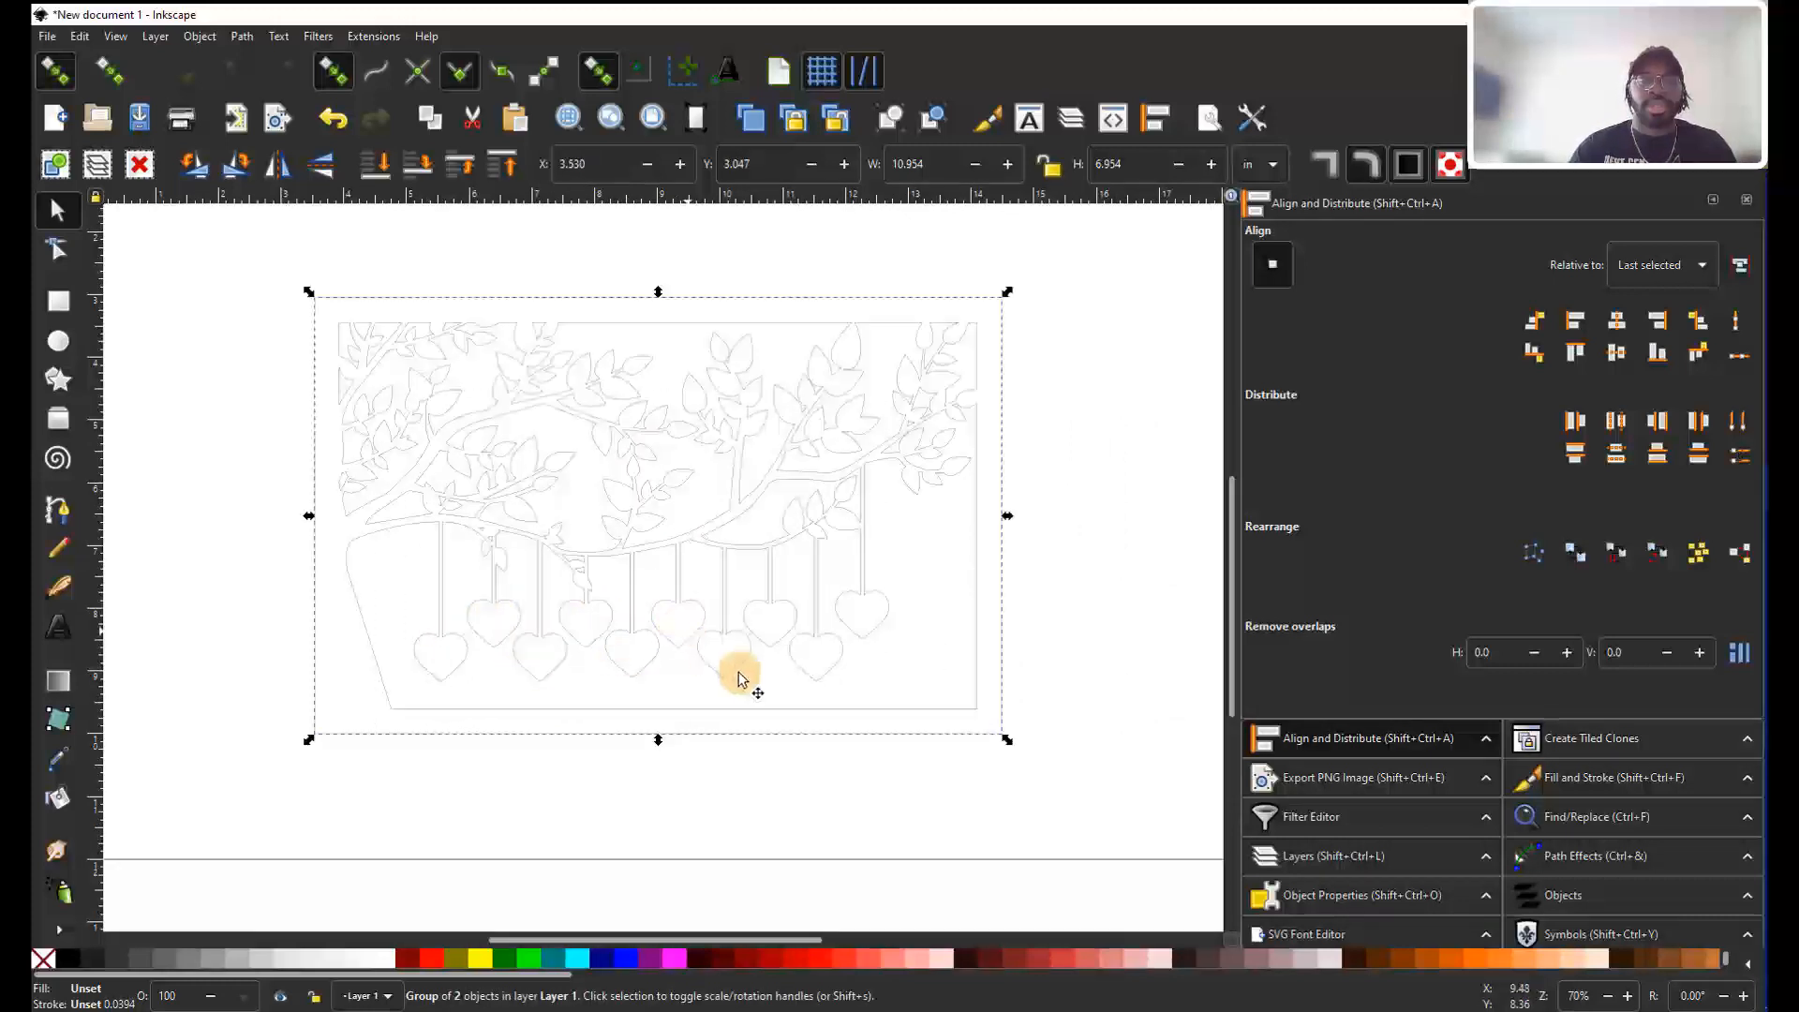
click(1149, 477)
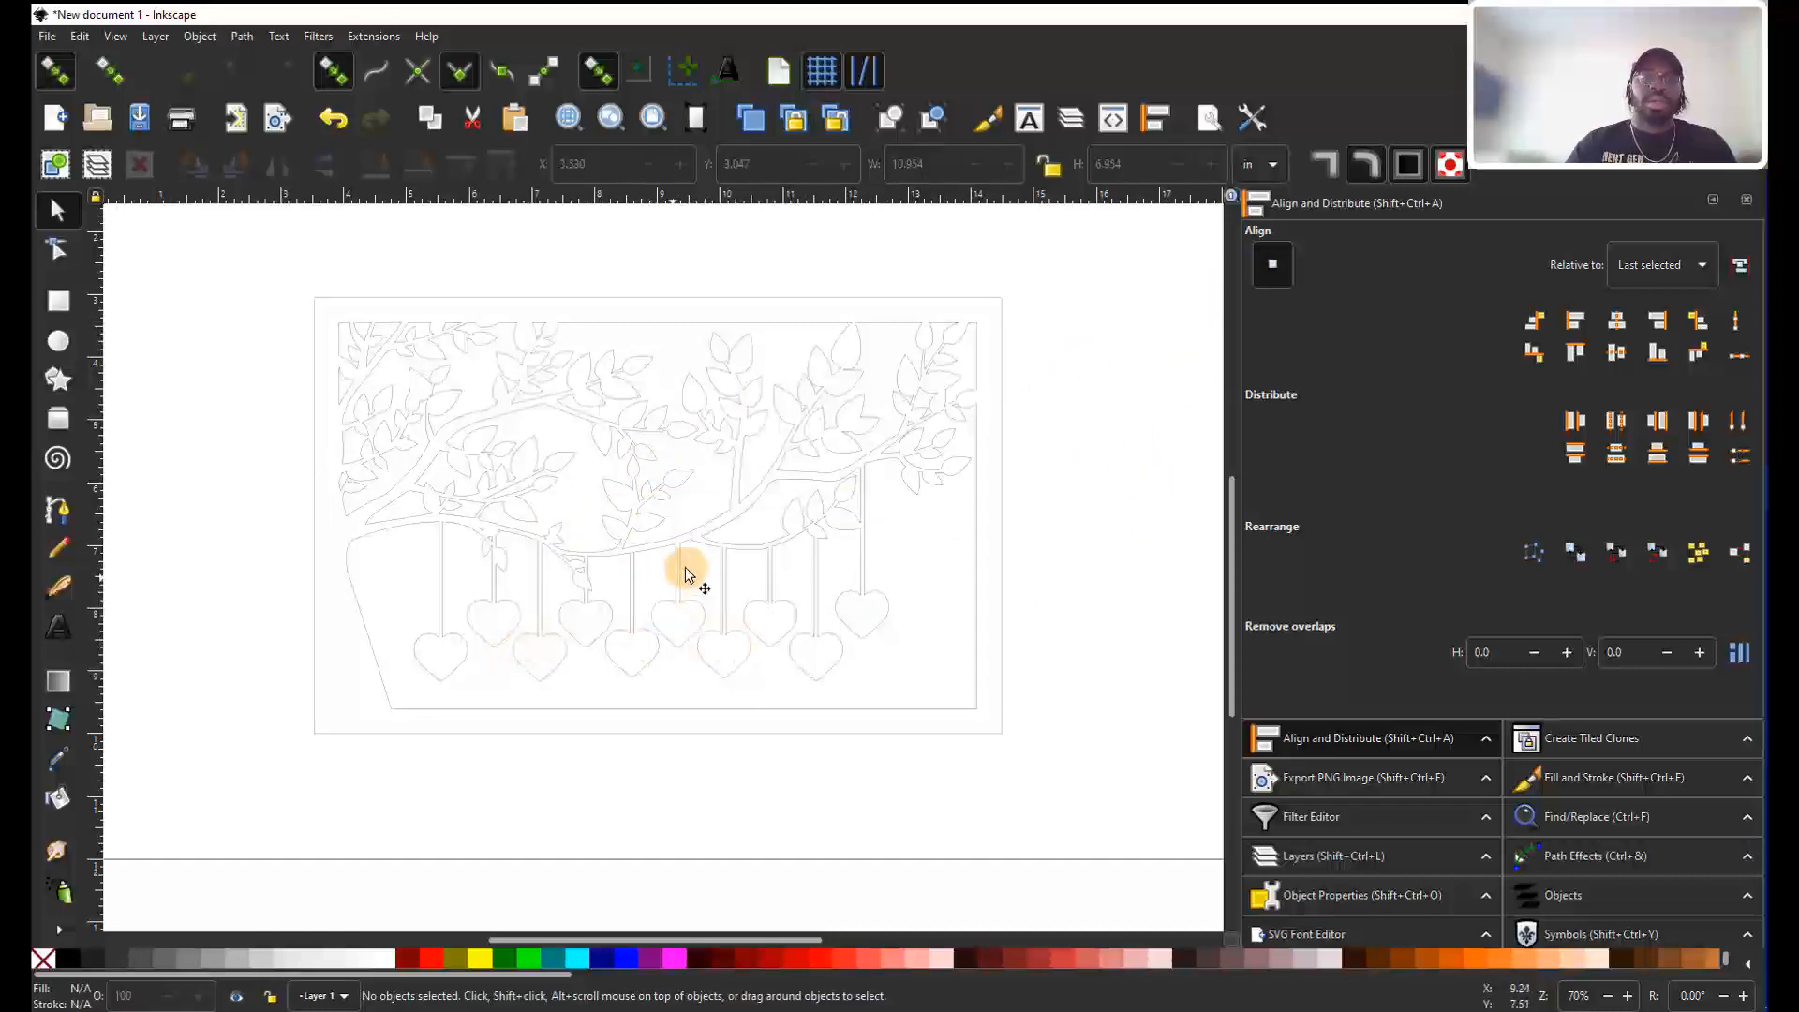
mouse_move(601, 562)
mouse_down()
mouse_move(631, 479)
mouse_move(611, 490)
mouse_up()
Add one line of 20 pt Arial text below the tree panel containing ten family first names separated by spaces.
click(60, 626)
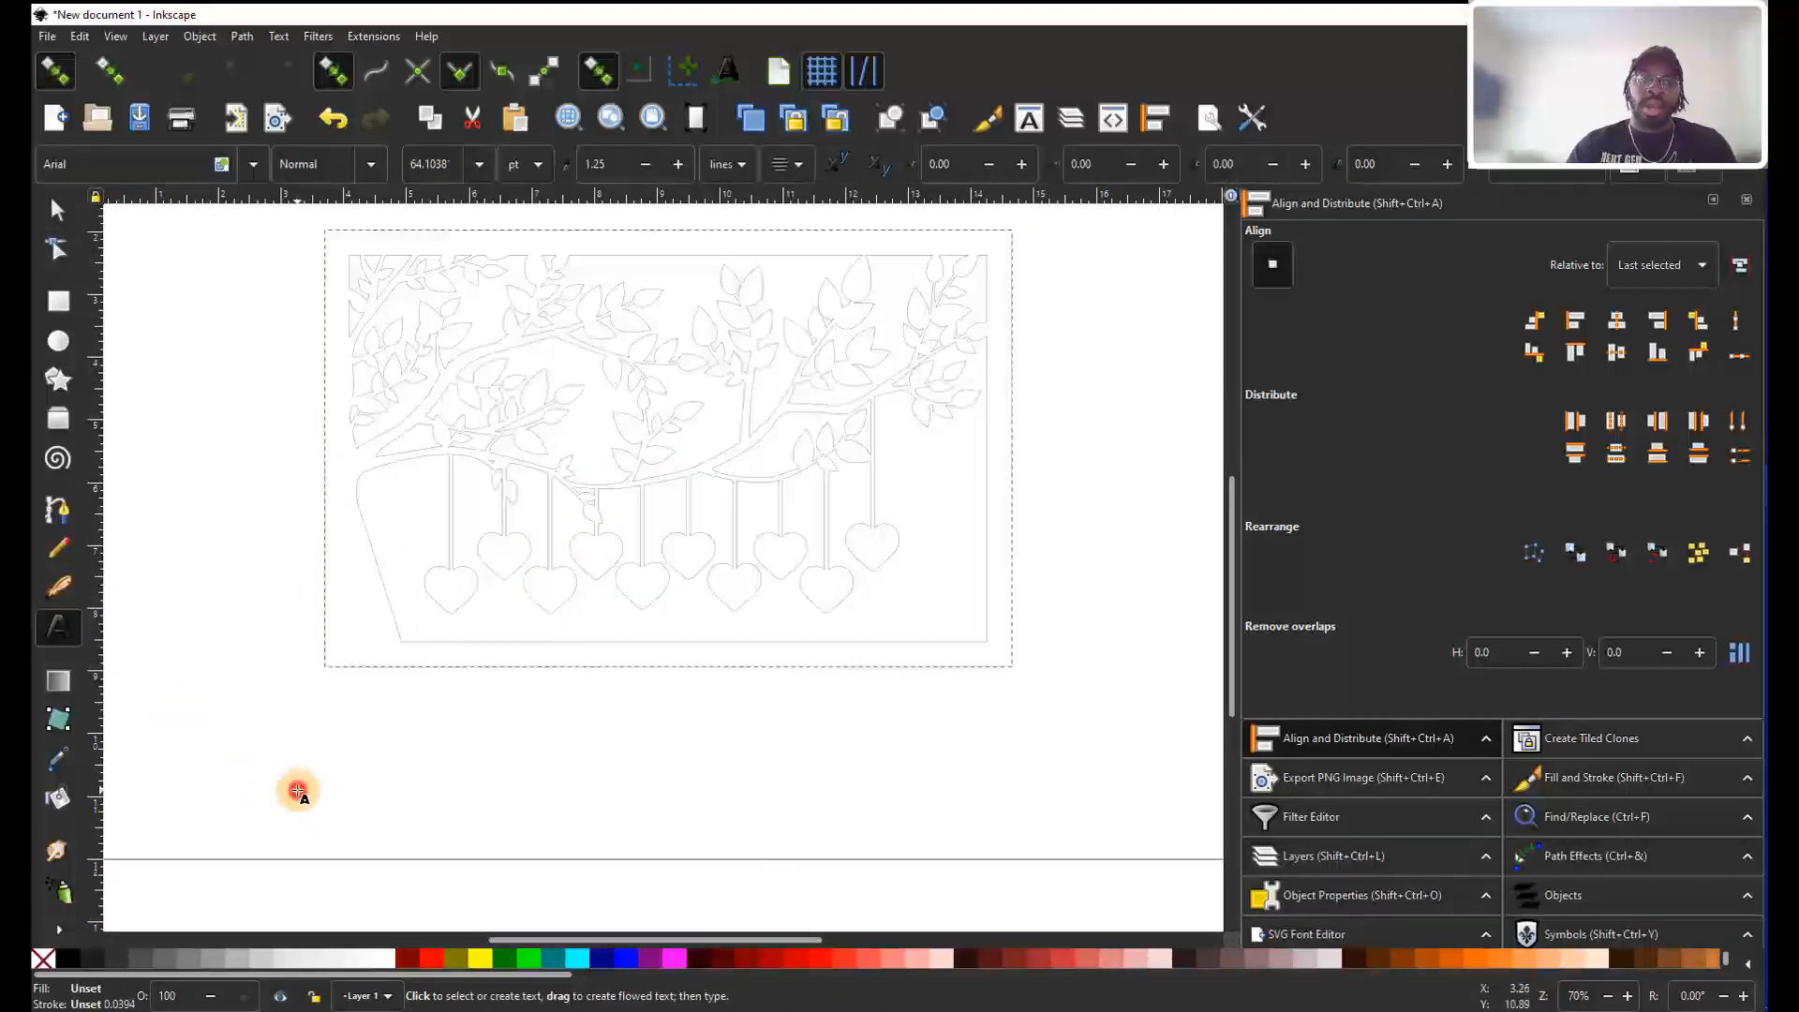
click(297, 792)
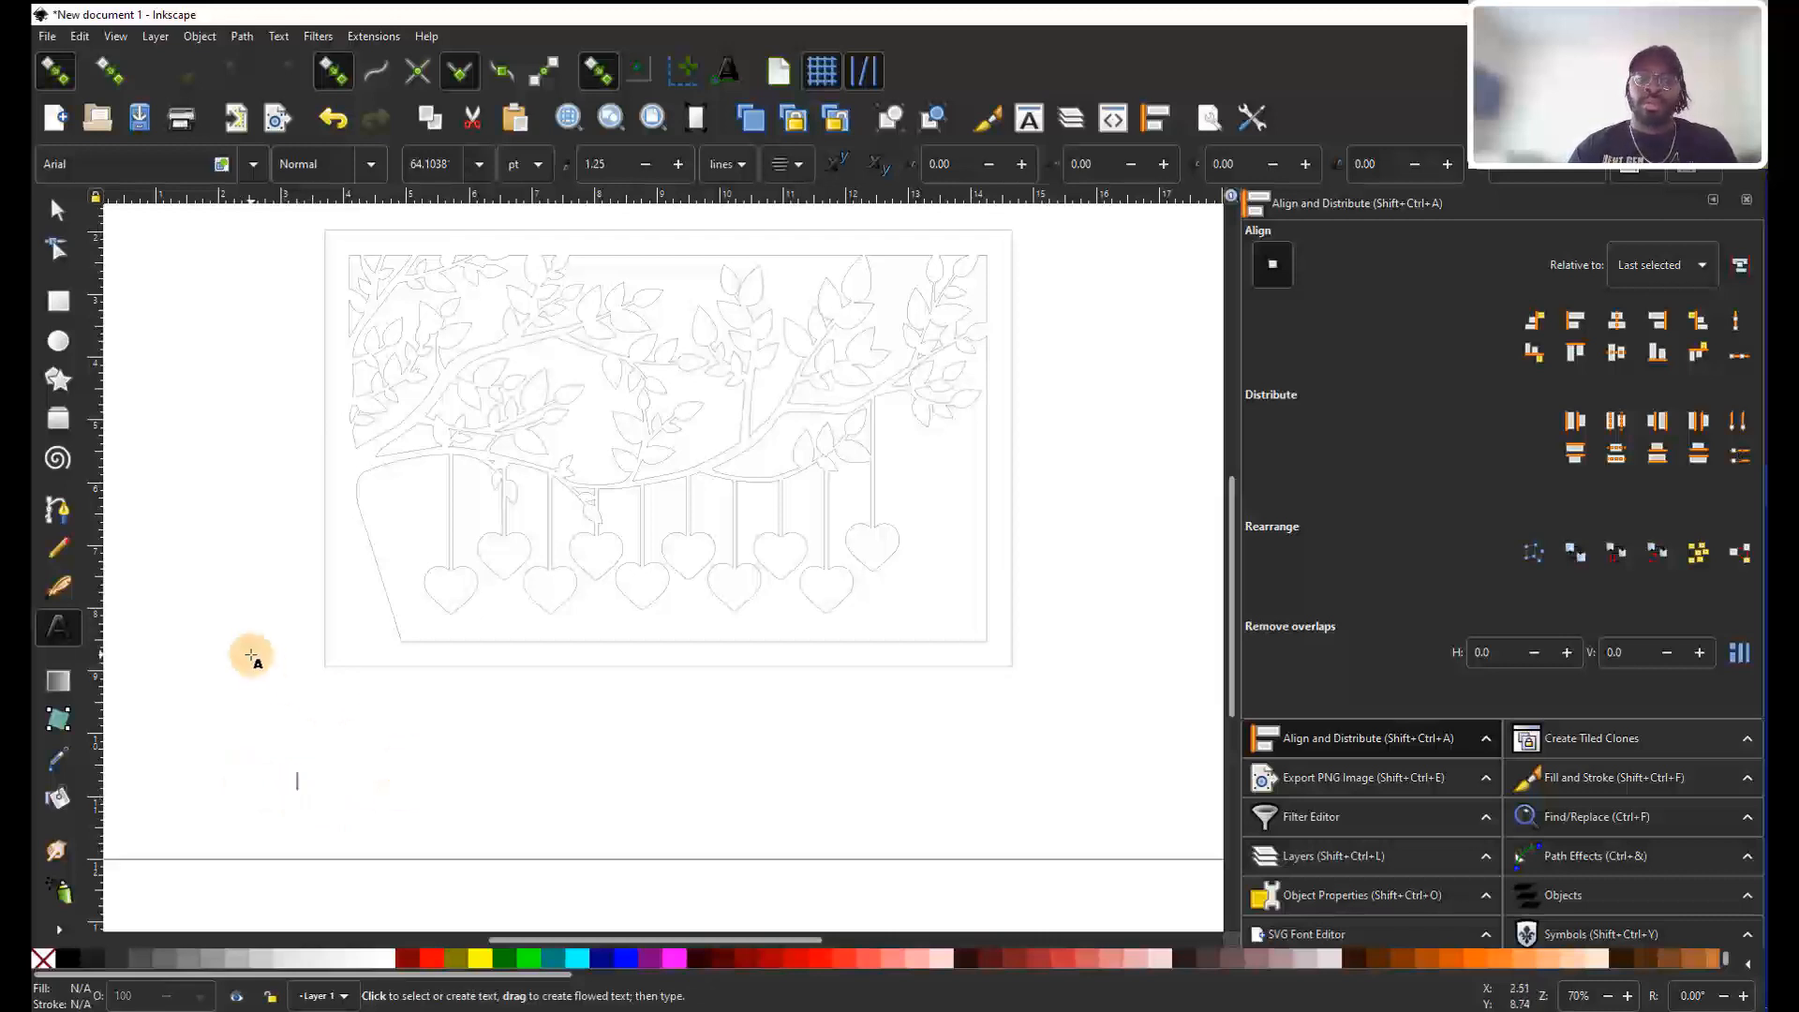
text(Terrell)
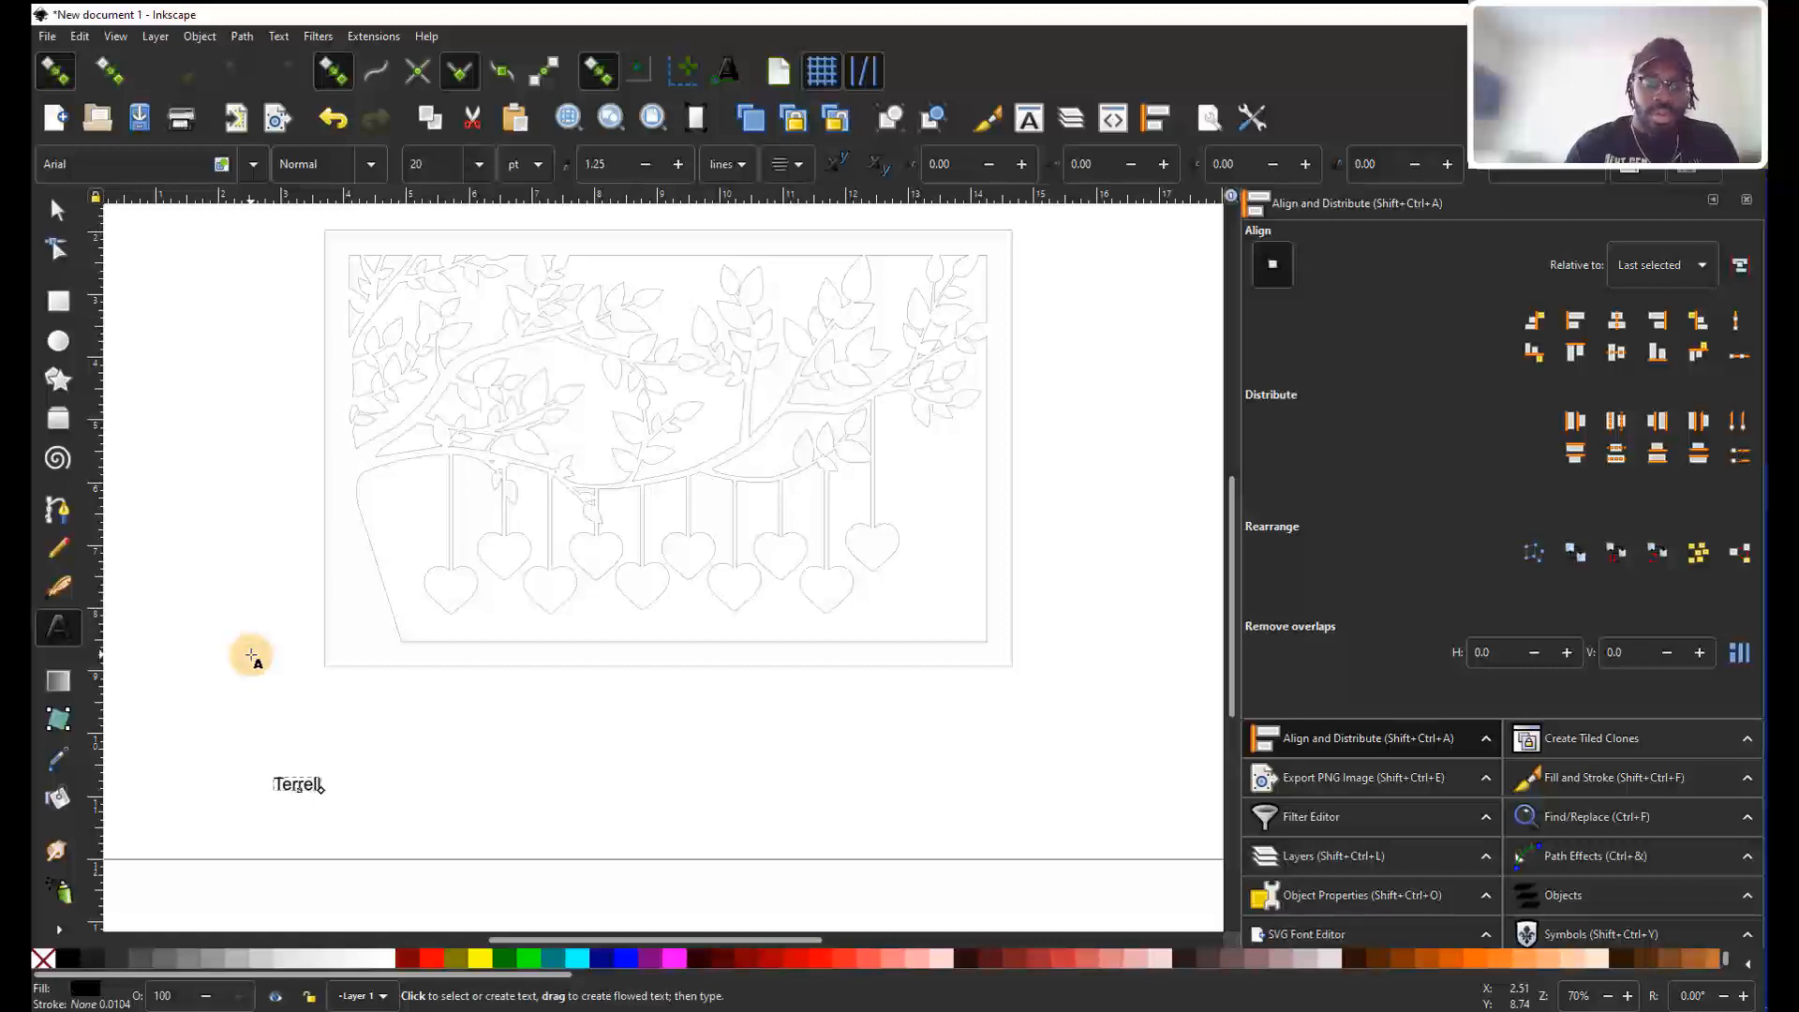
text( Tracy Susan)
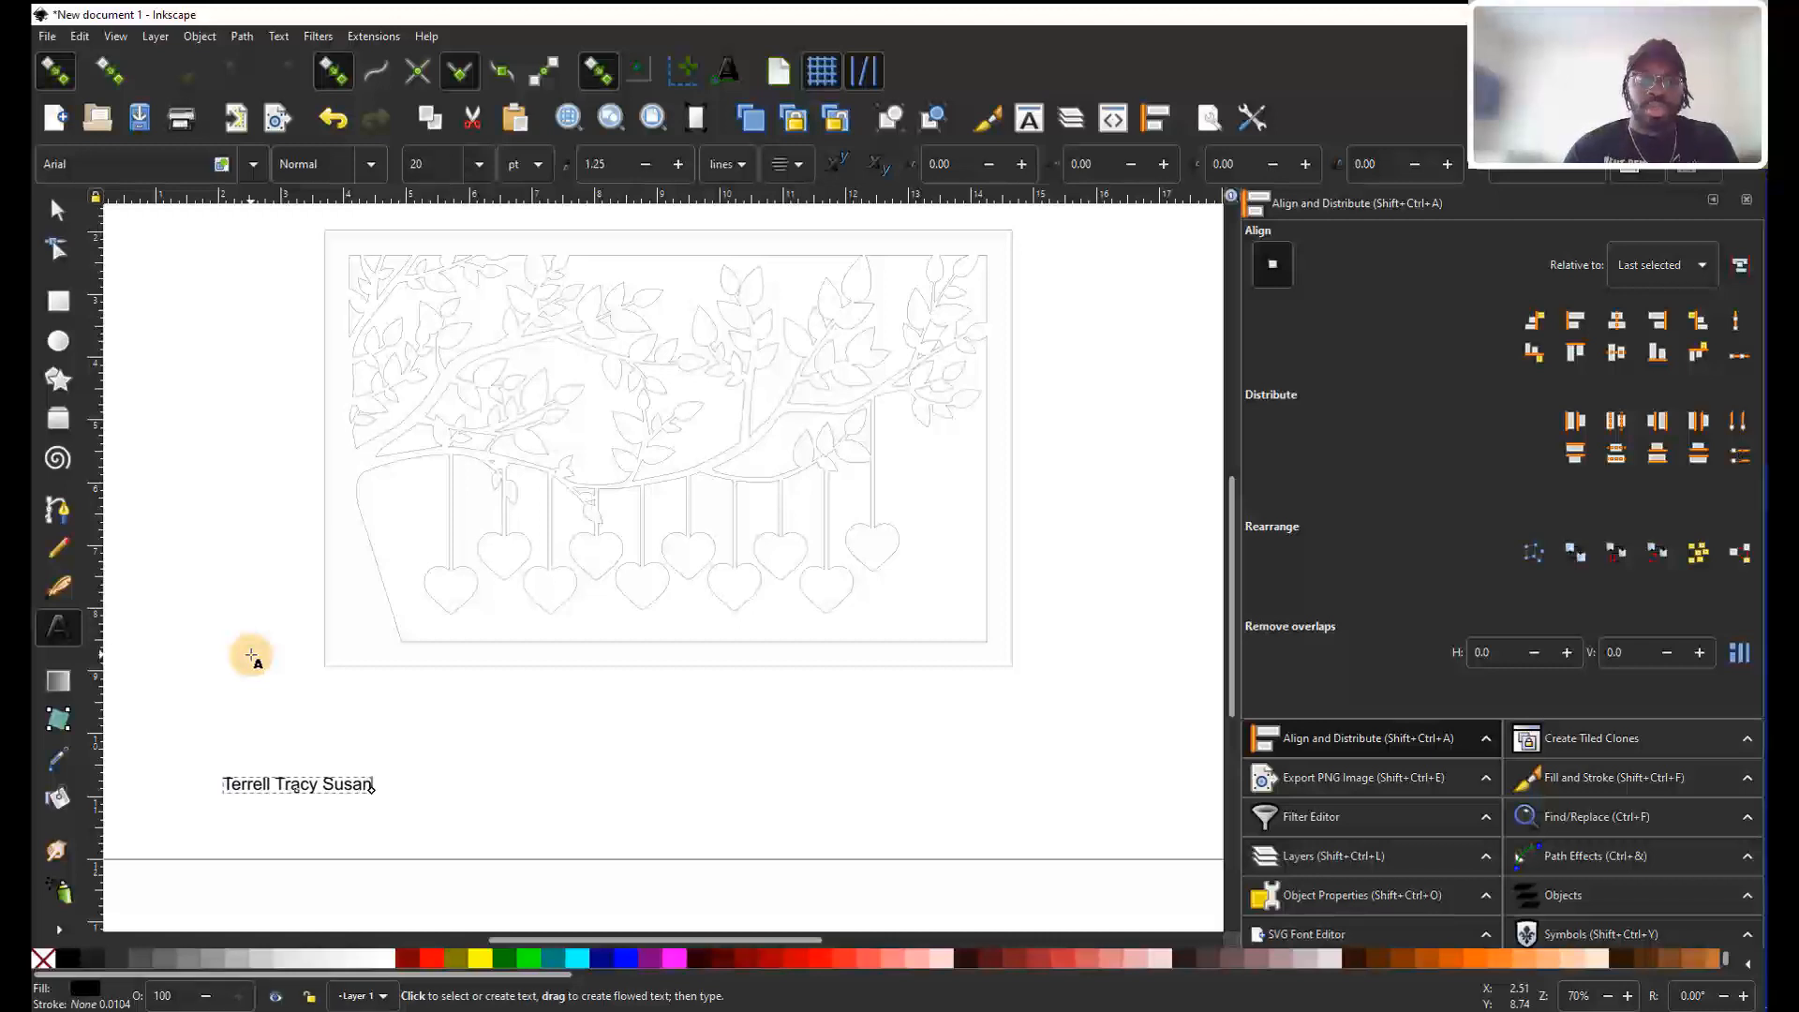
text( Jovan Kyrie)
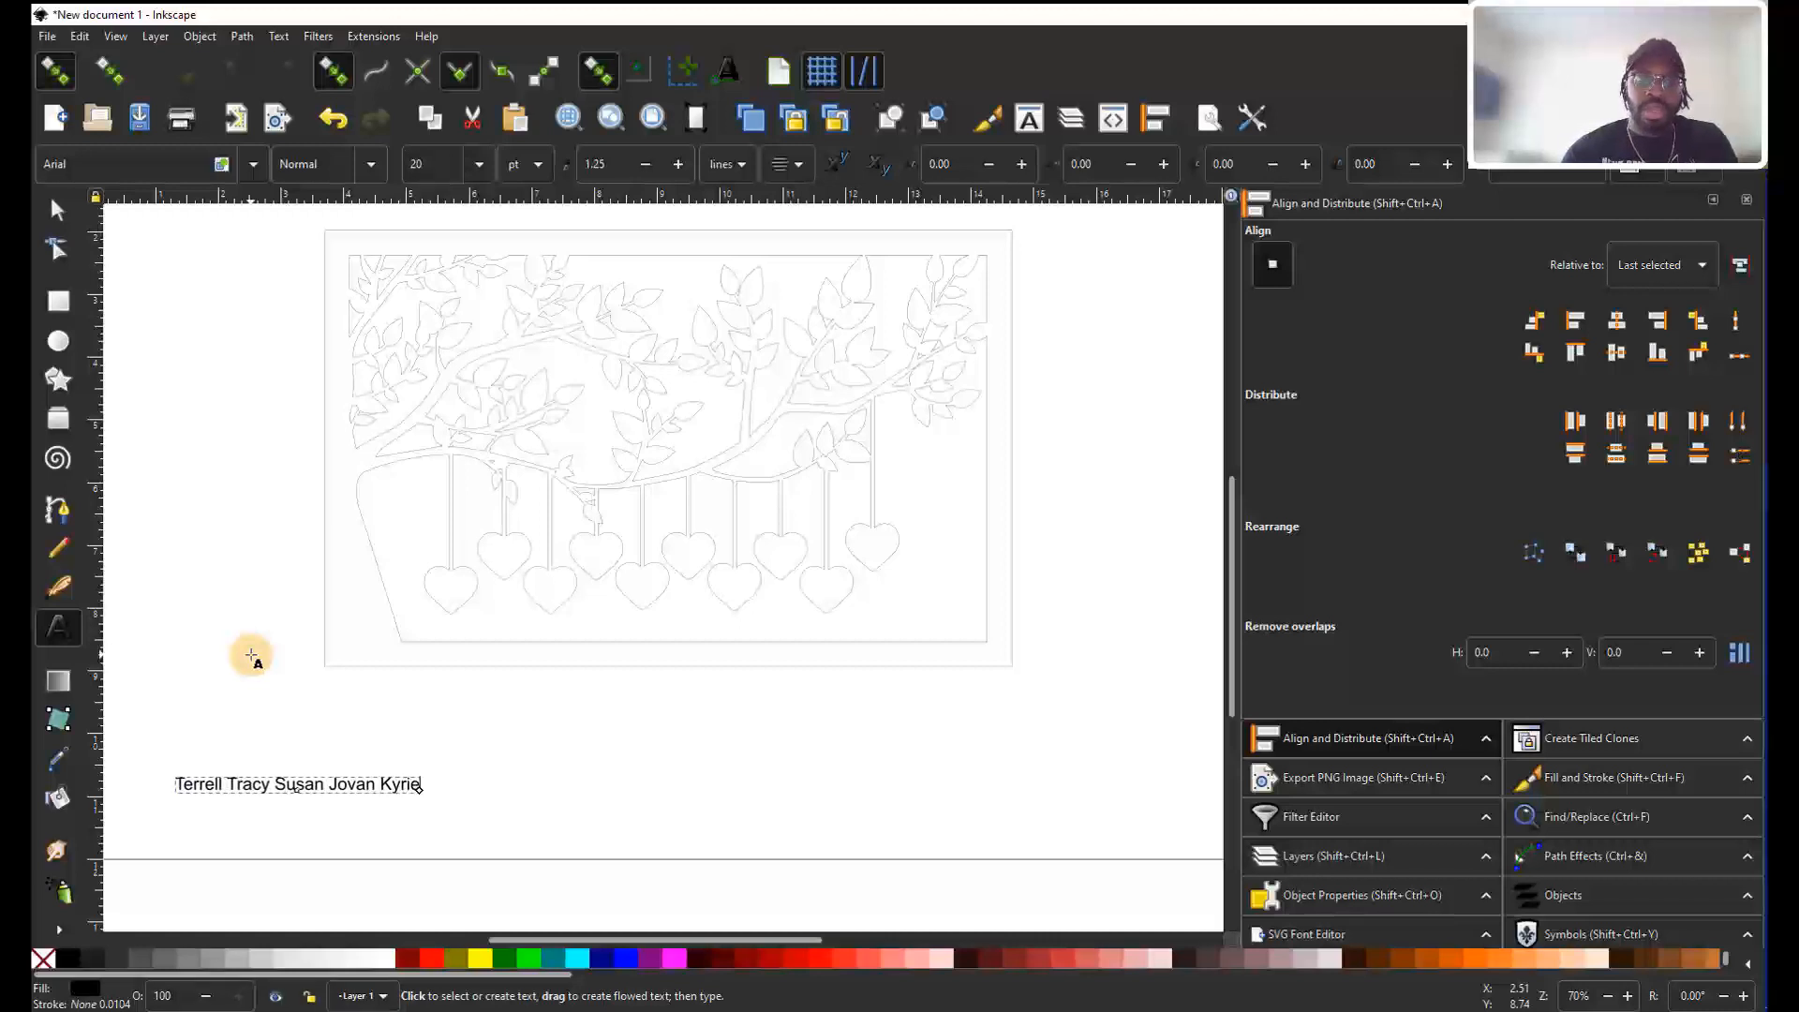
text( grant)
key(BackSpace)
key(BackSpace)
key(BackSpace)
key(BackSpace)
key(BackSpace)
text(Grant)
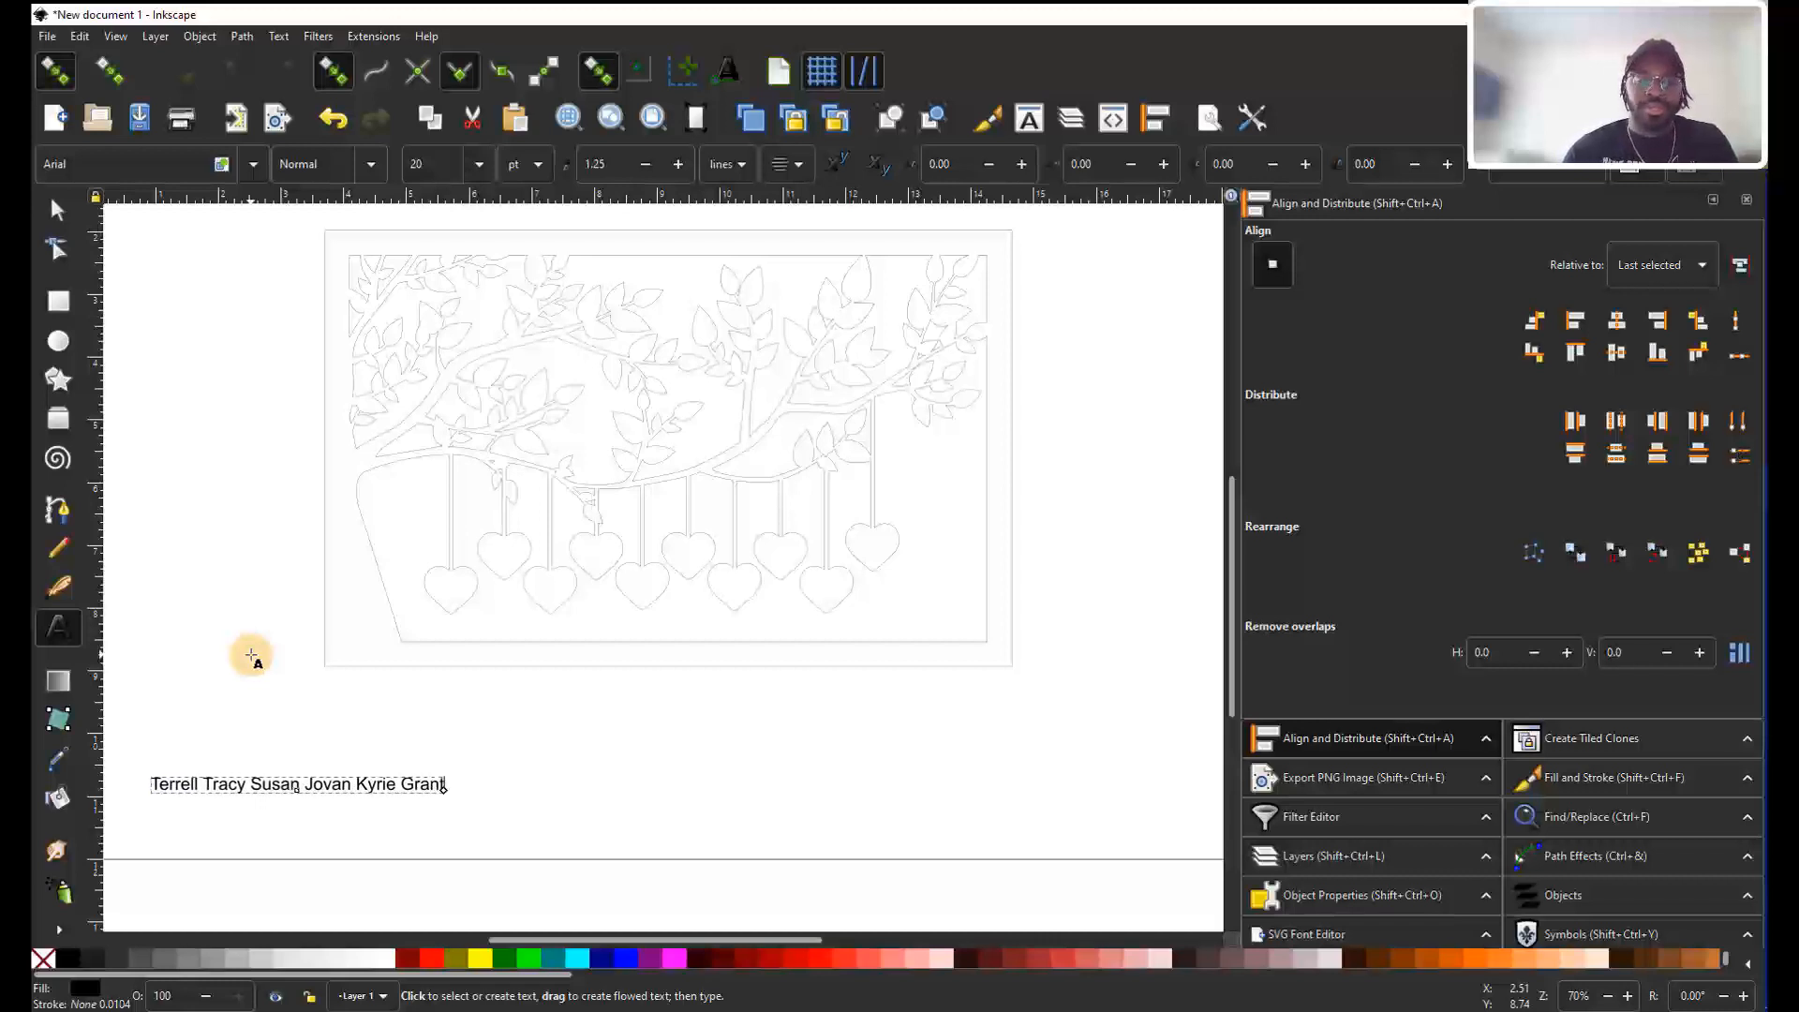
text( Fred Stephanie)
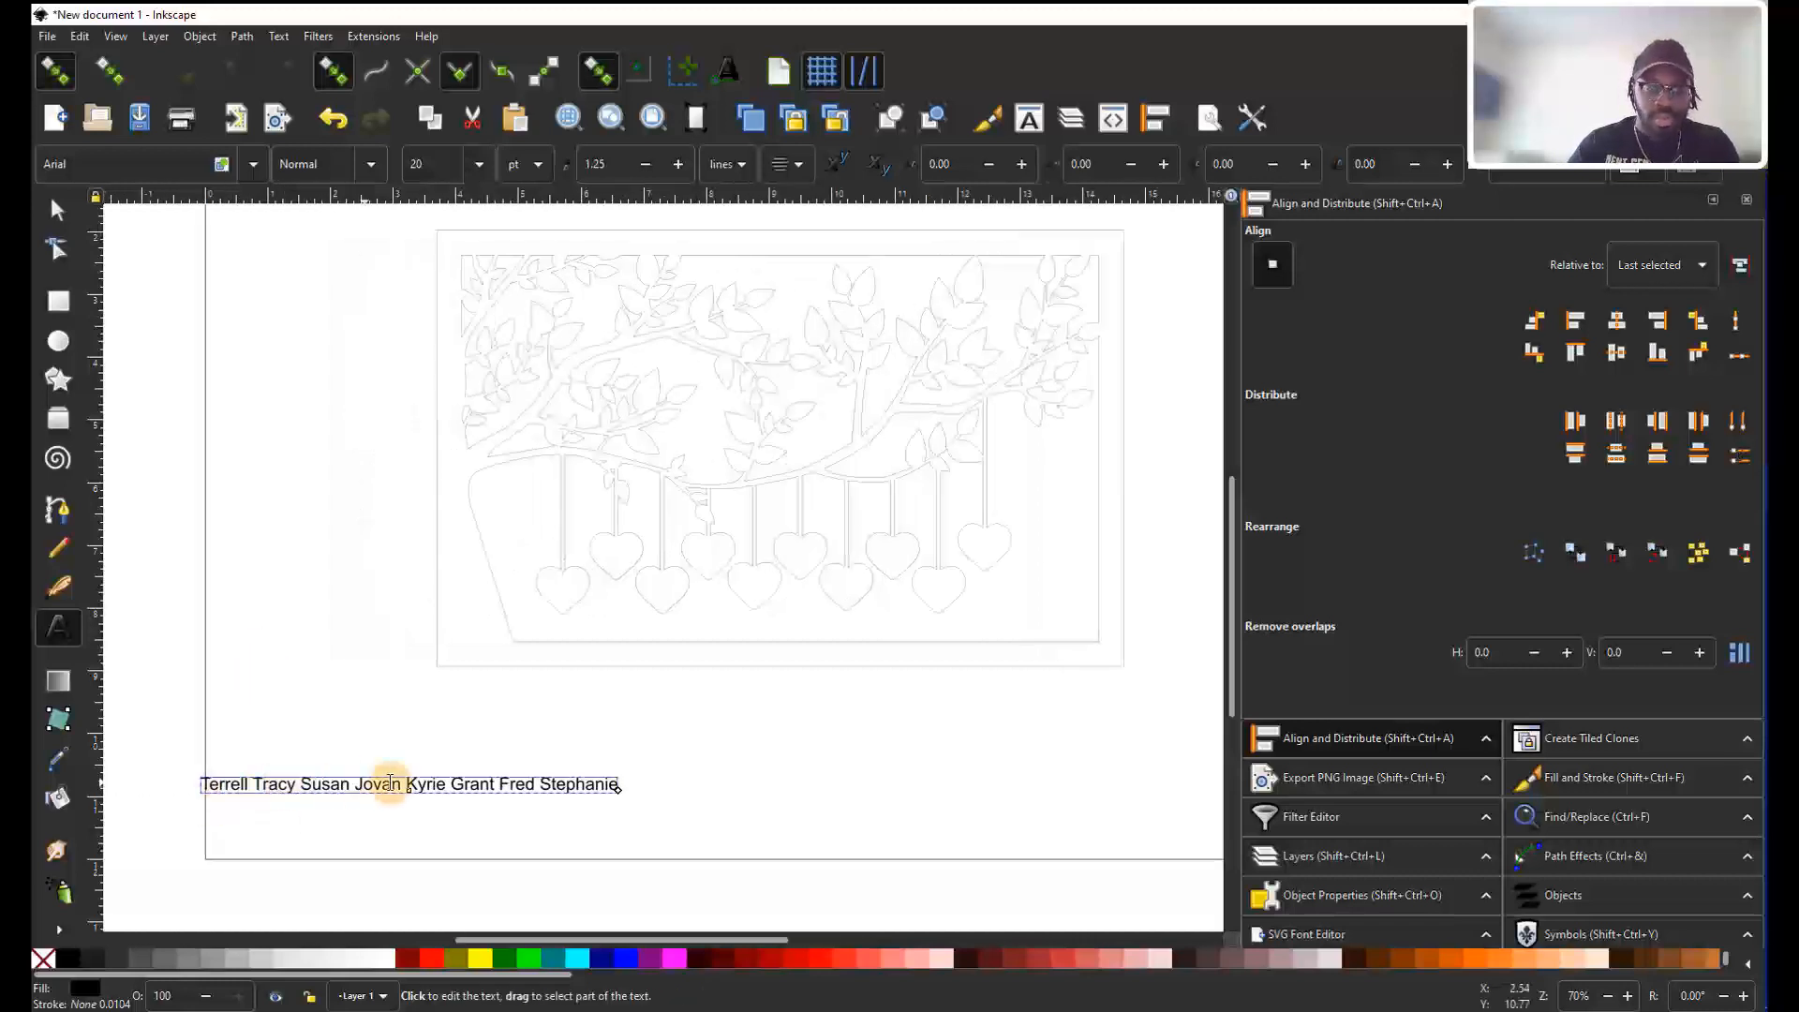
text( Jim)
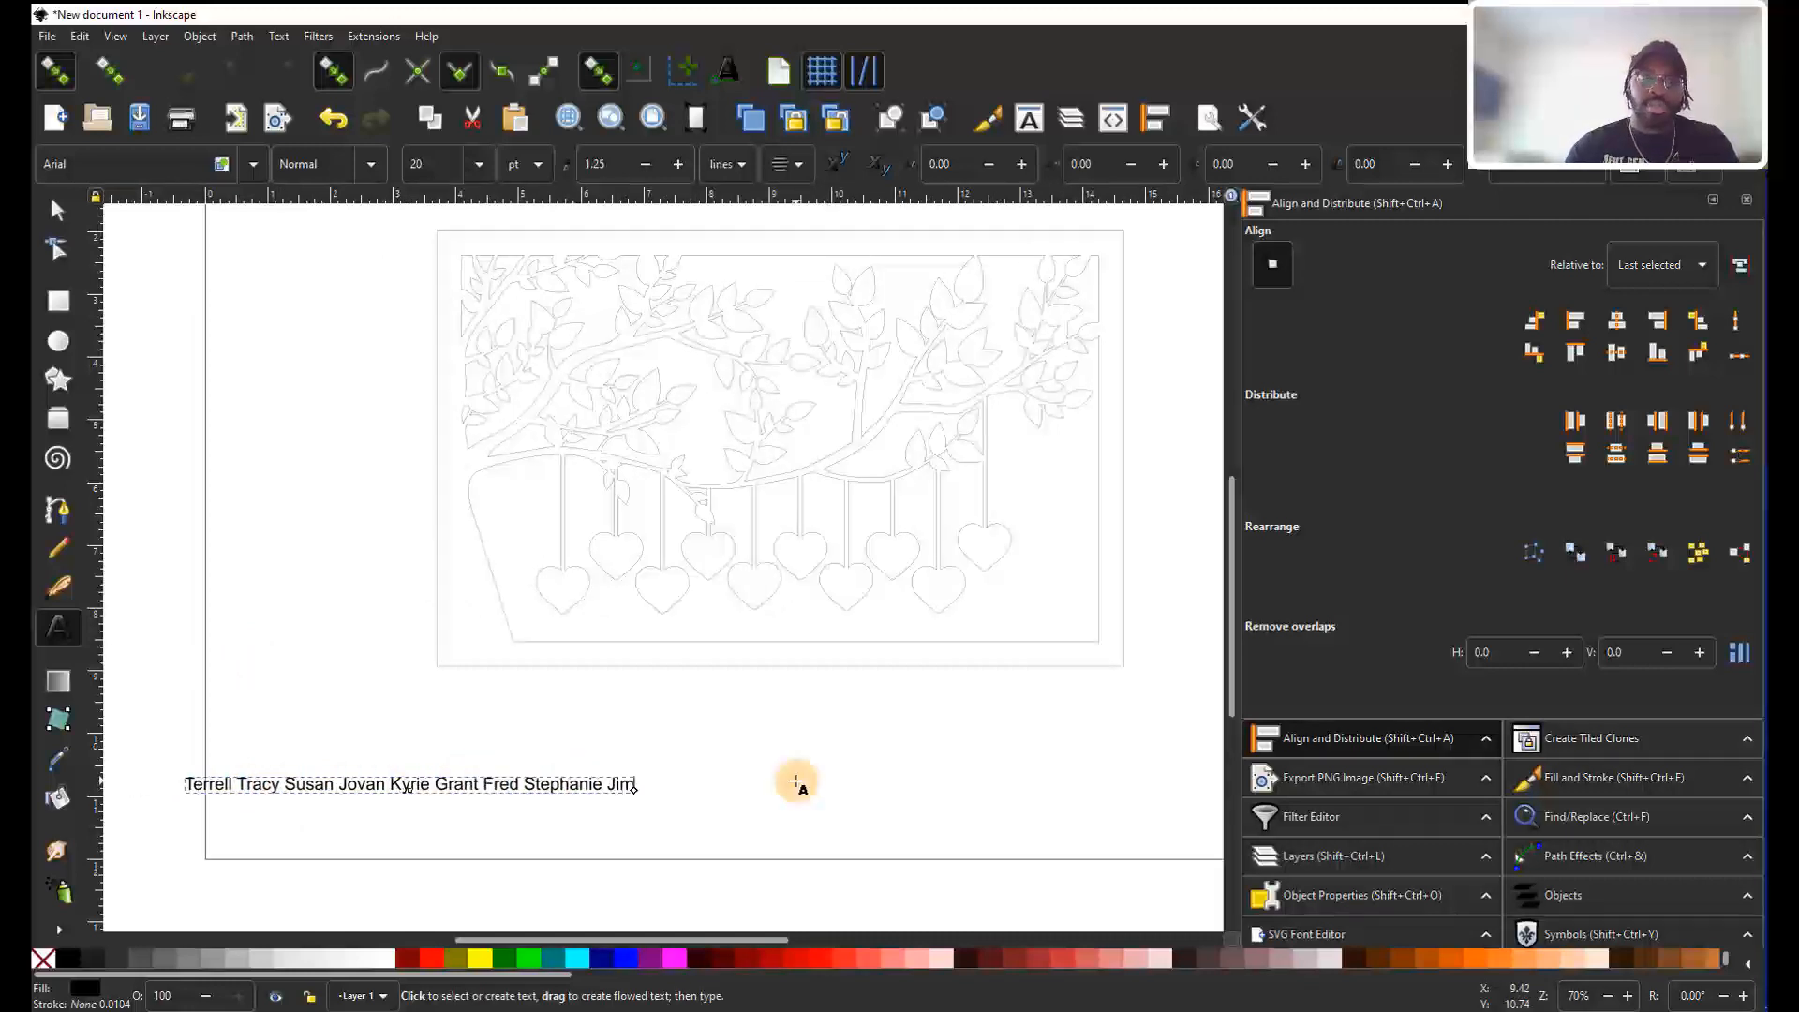
text( Ava)
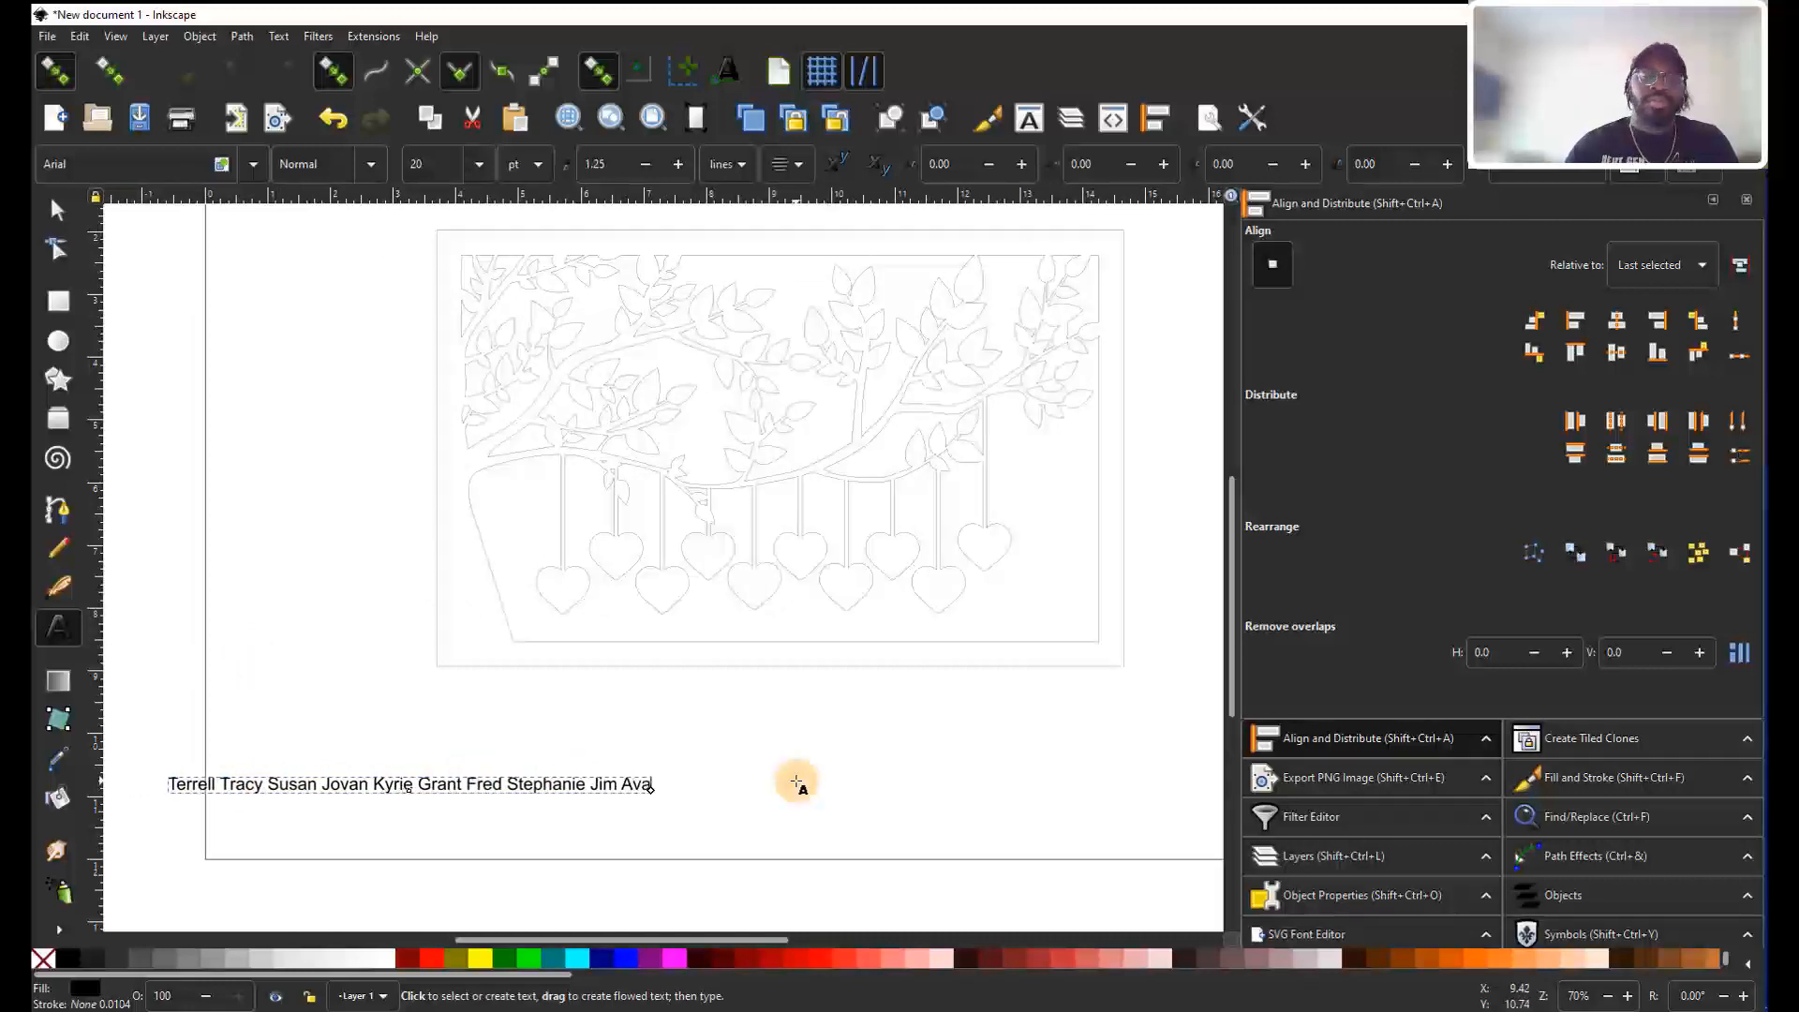
Move the line of names about 5.54 in horizontally so it sits centrally beneath the tree panel.
key(F1)
drag(628, 785, 969, 749)
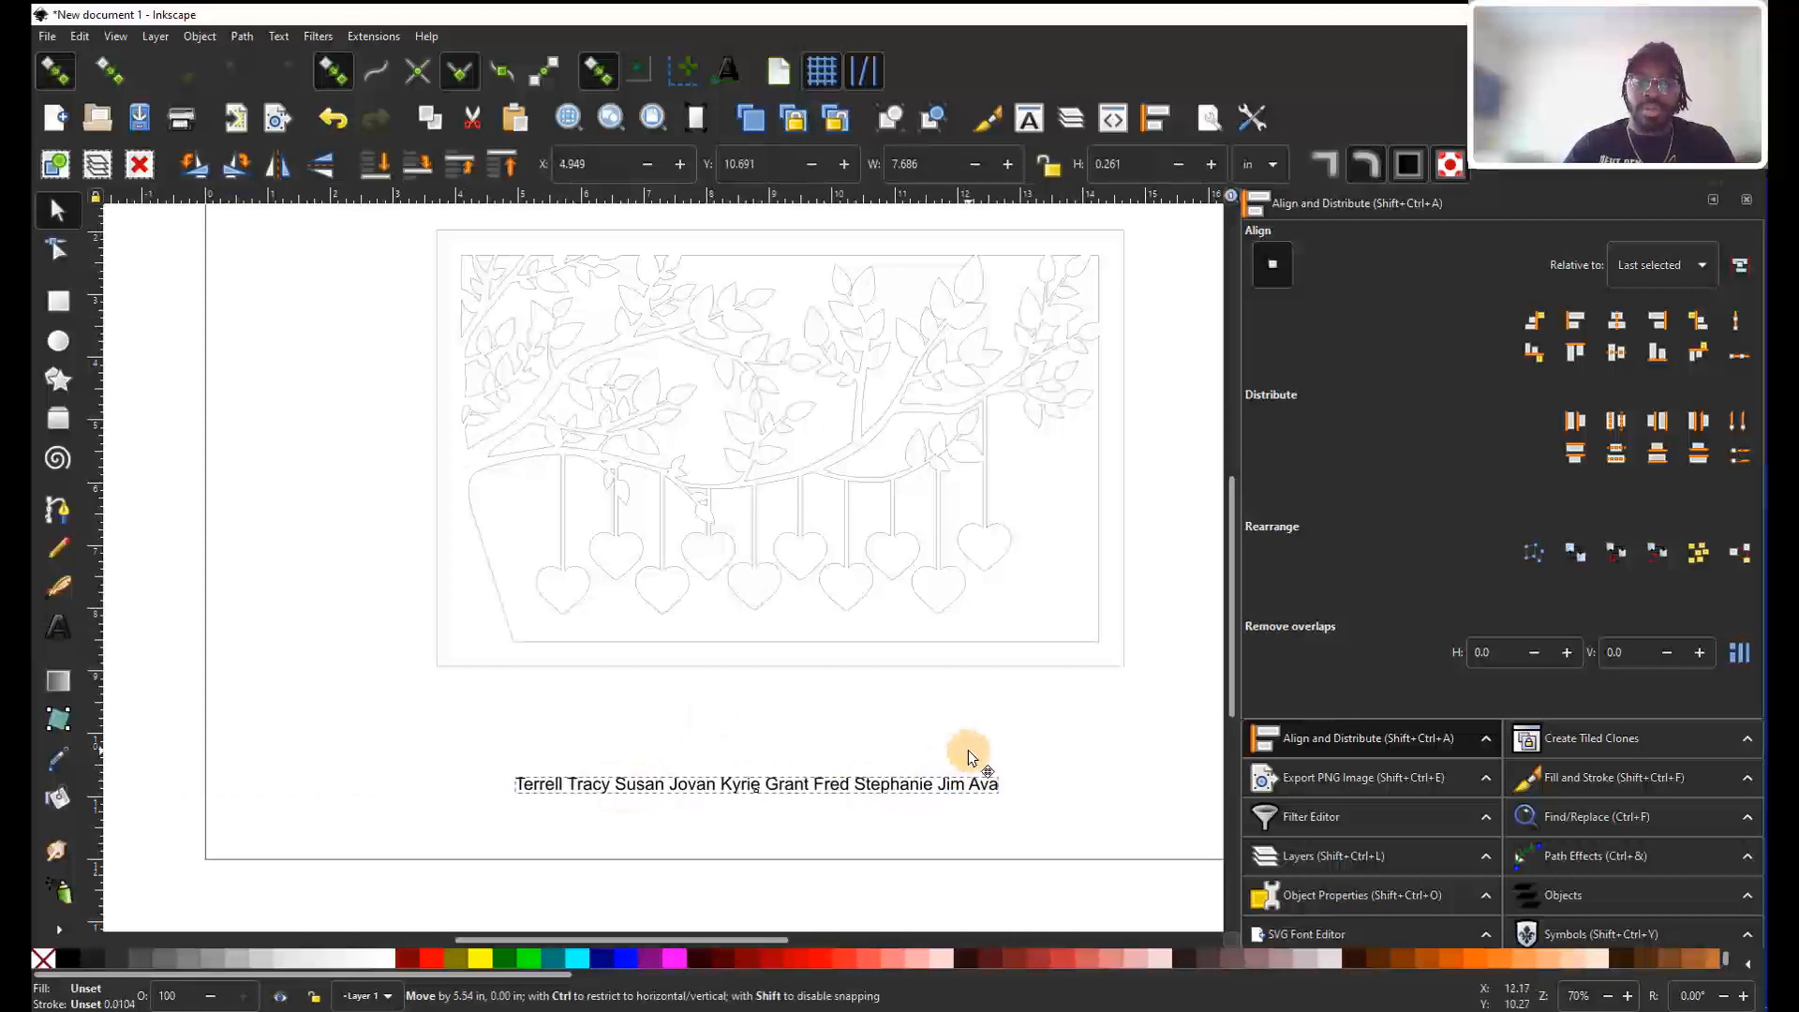
scroll(958, 800, up, 2)
scroll(820, 797, down, 1)
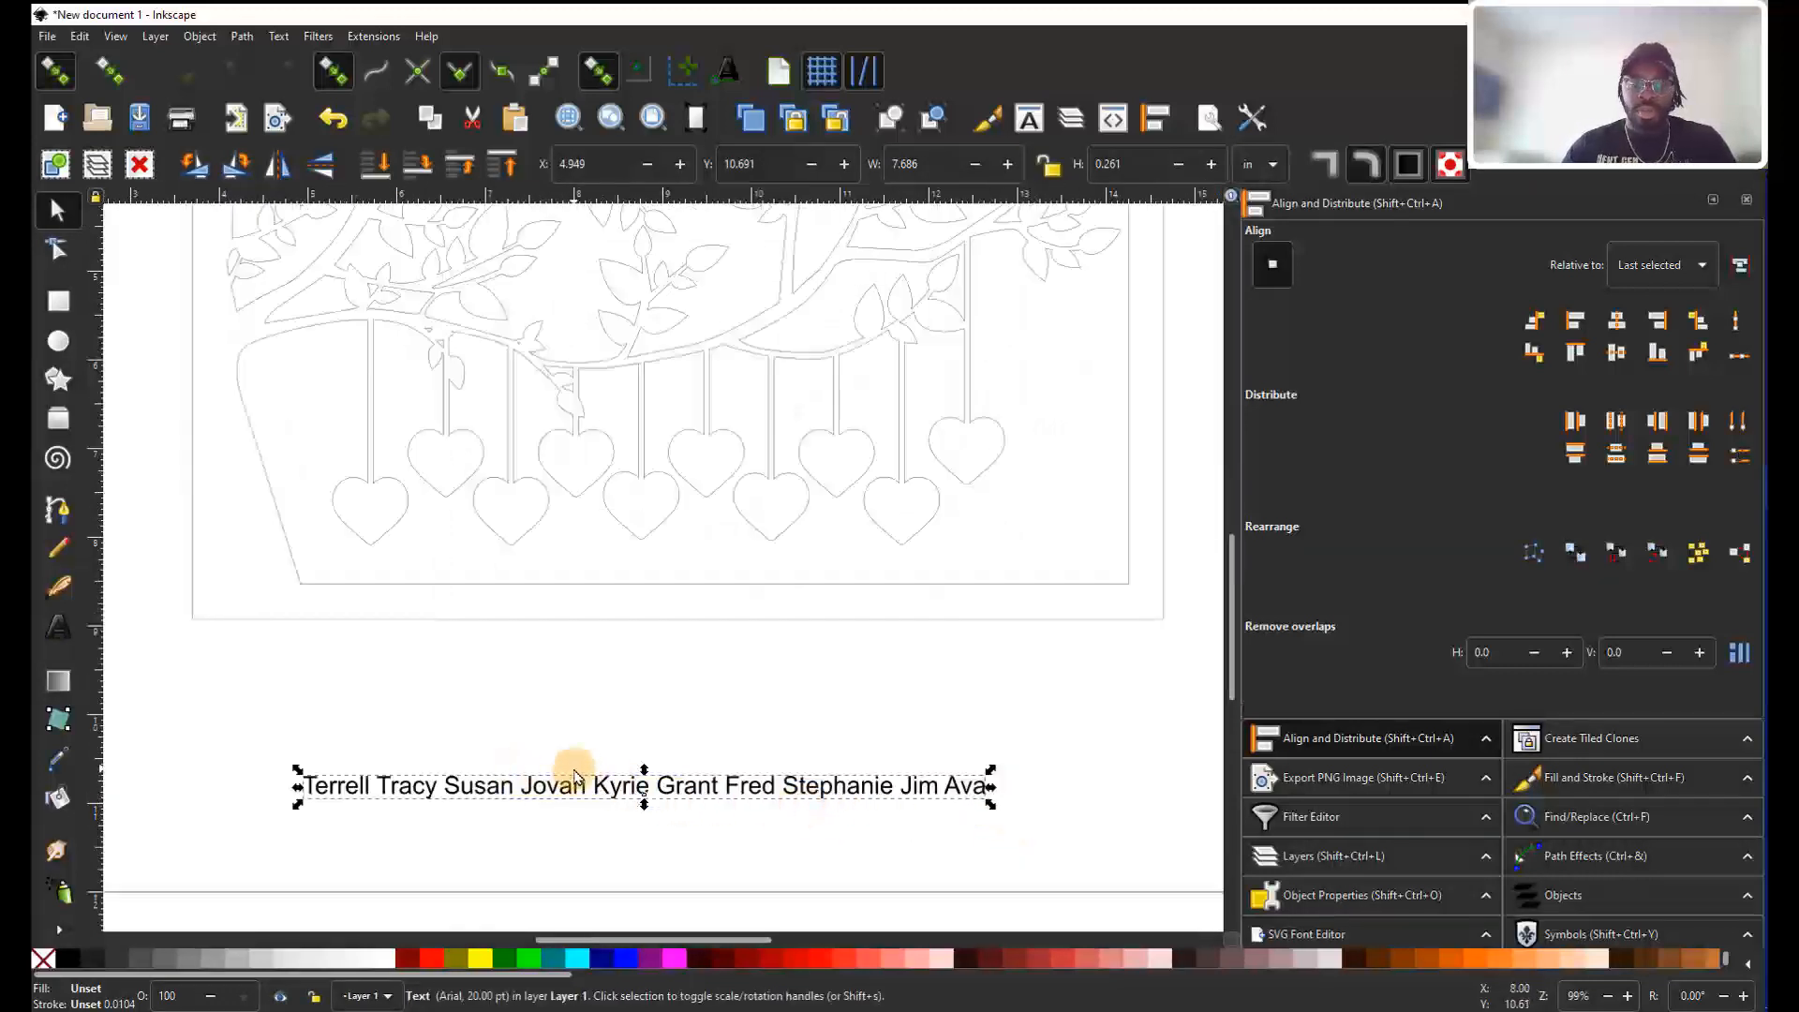
Open the Text and Font settings and put the line of names into text editing.
scroll(1364, 815, down, 1)
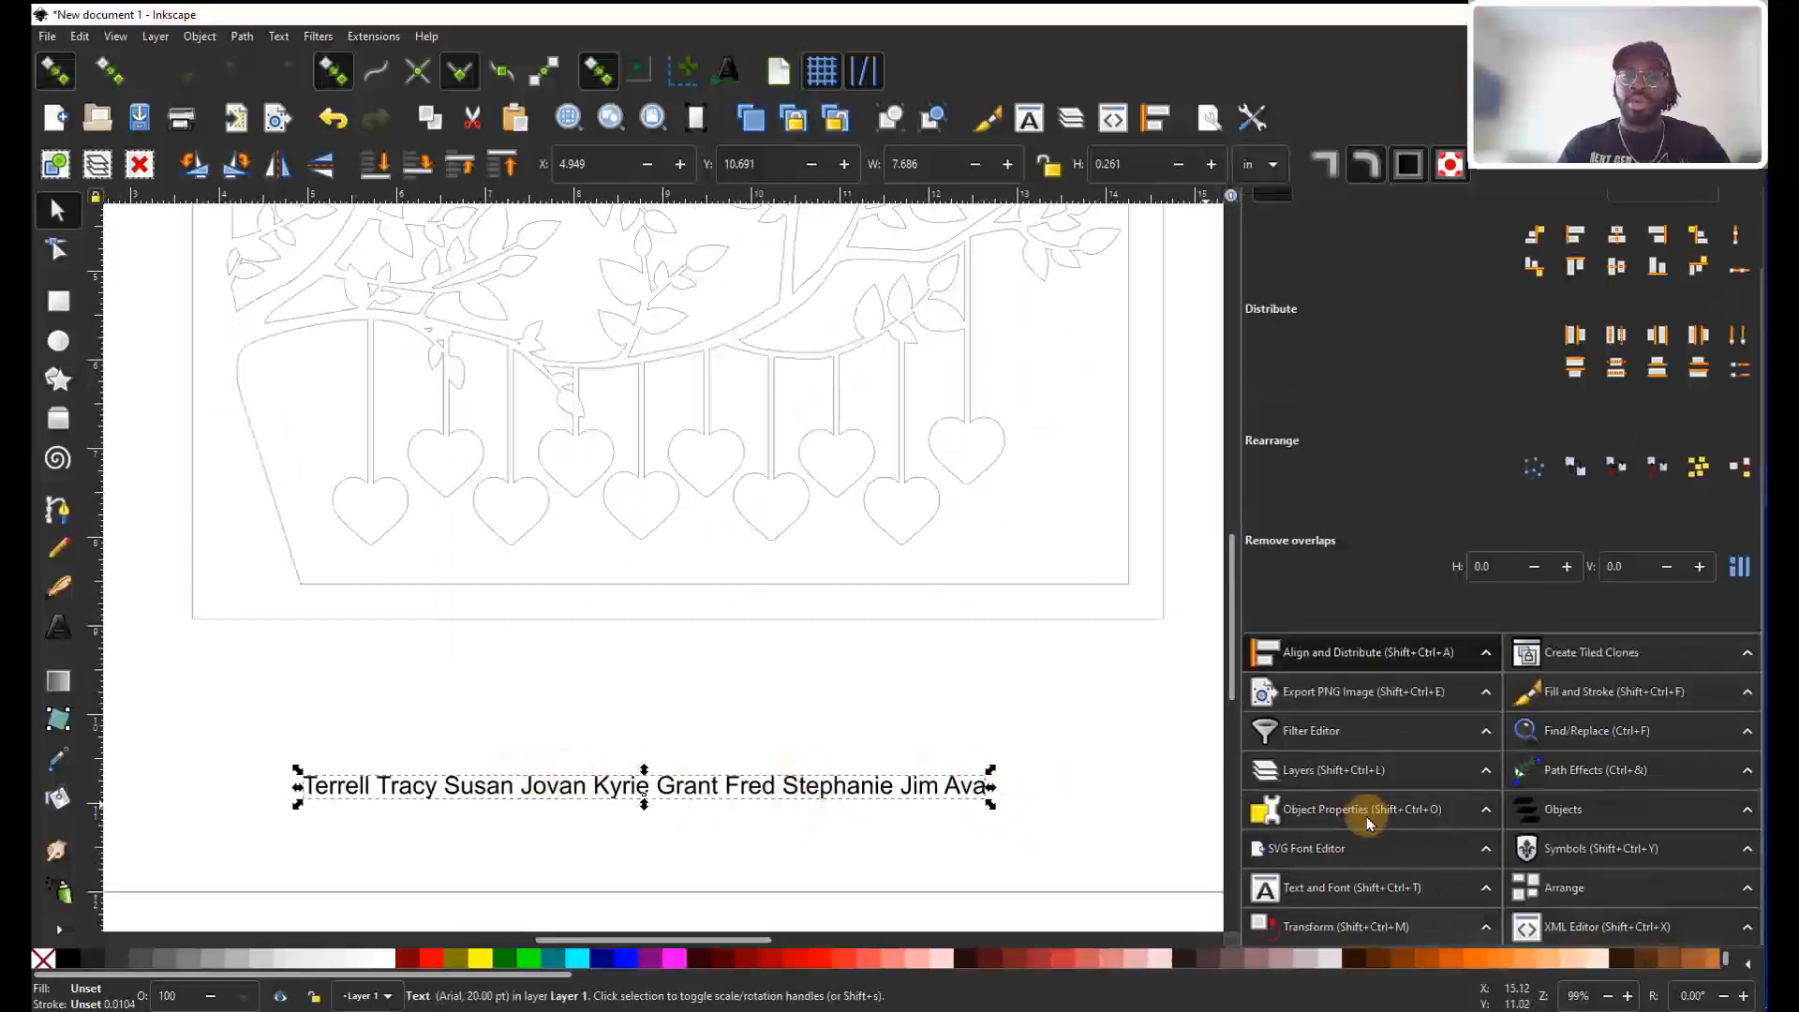
click(1366, 890)
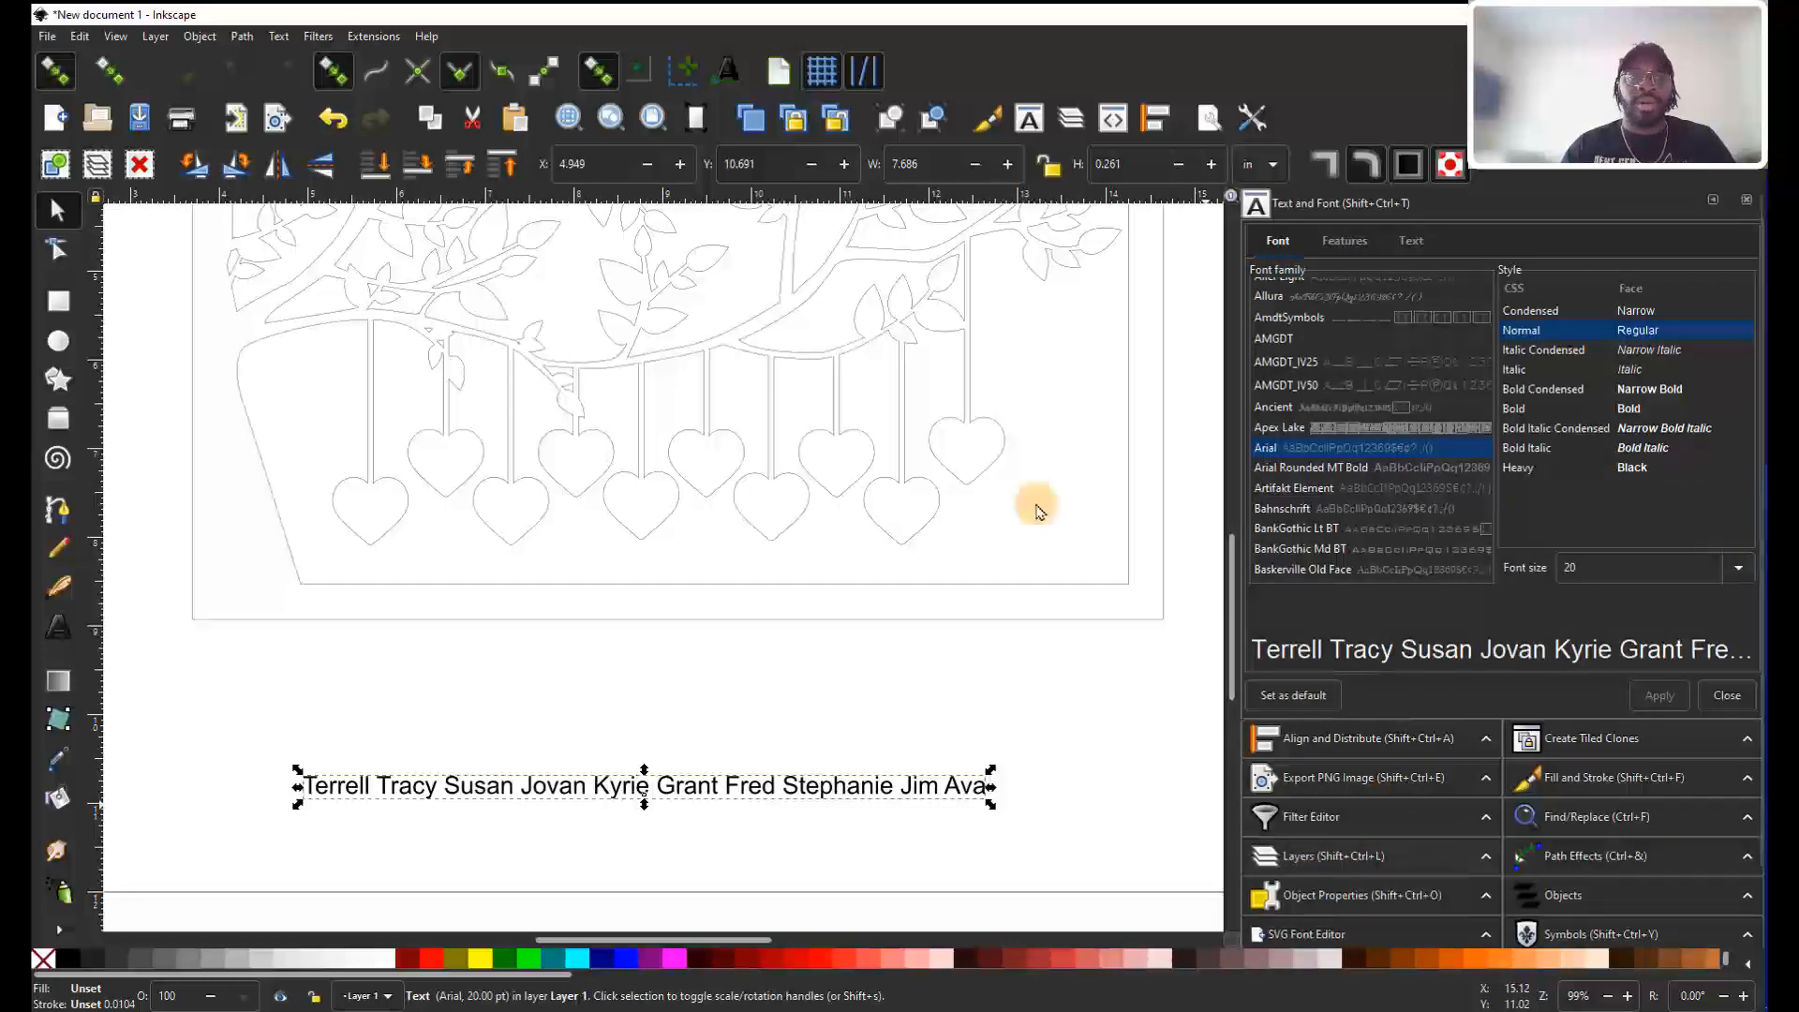
double_click(574, 787)
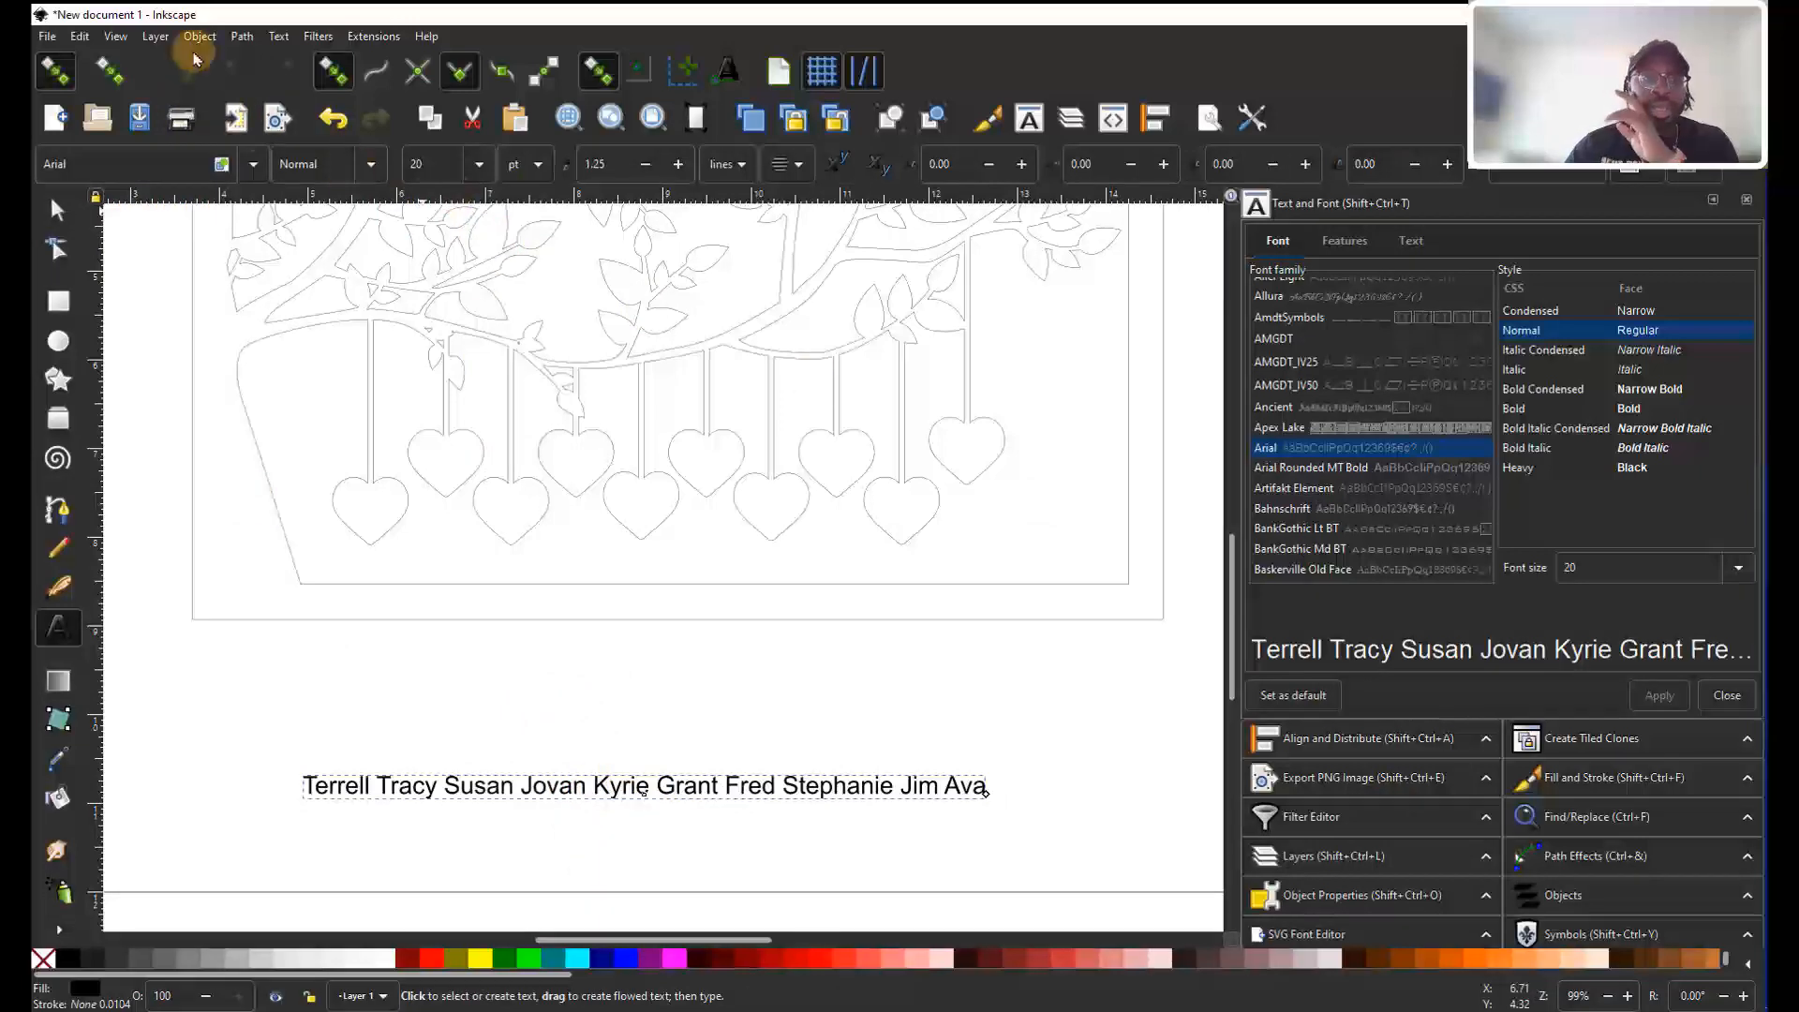
click(249, 167)
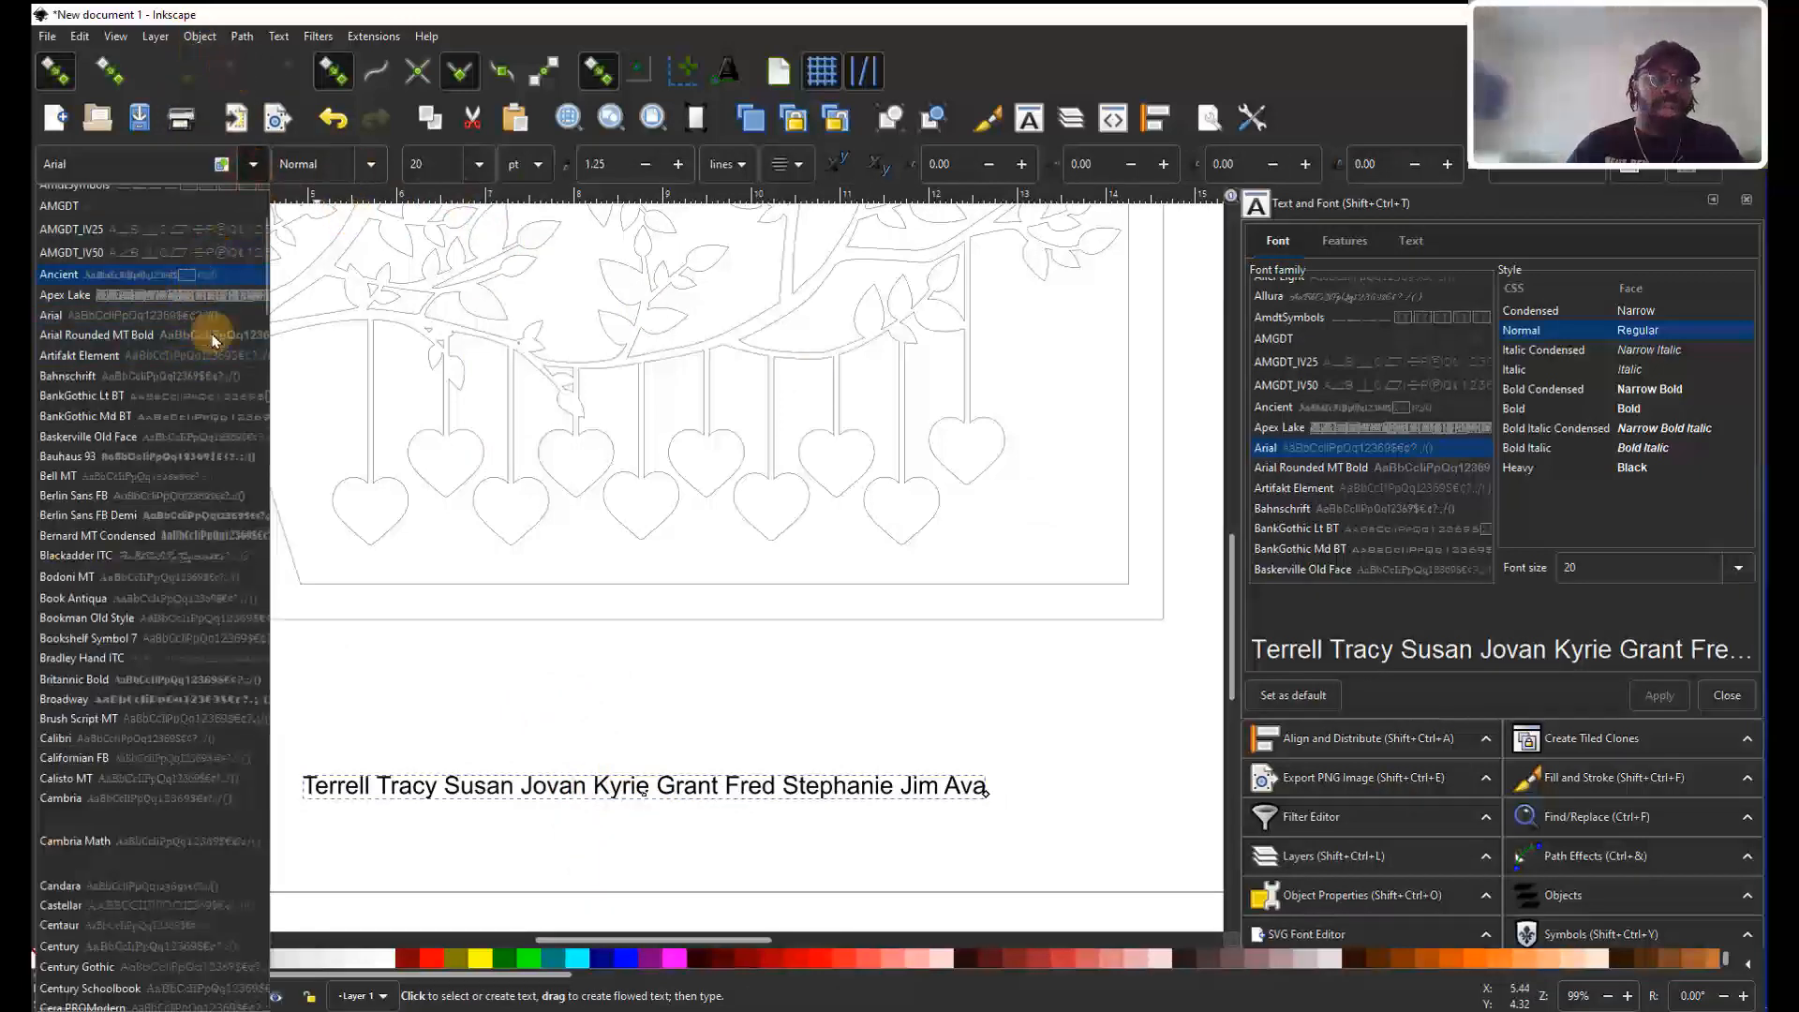
scroll(193, 384, down, 5)
scroll(190, 389, up, 5)
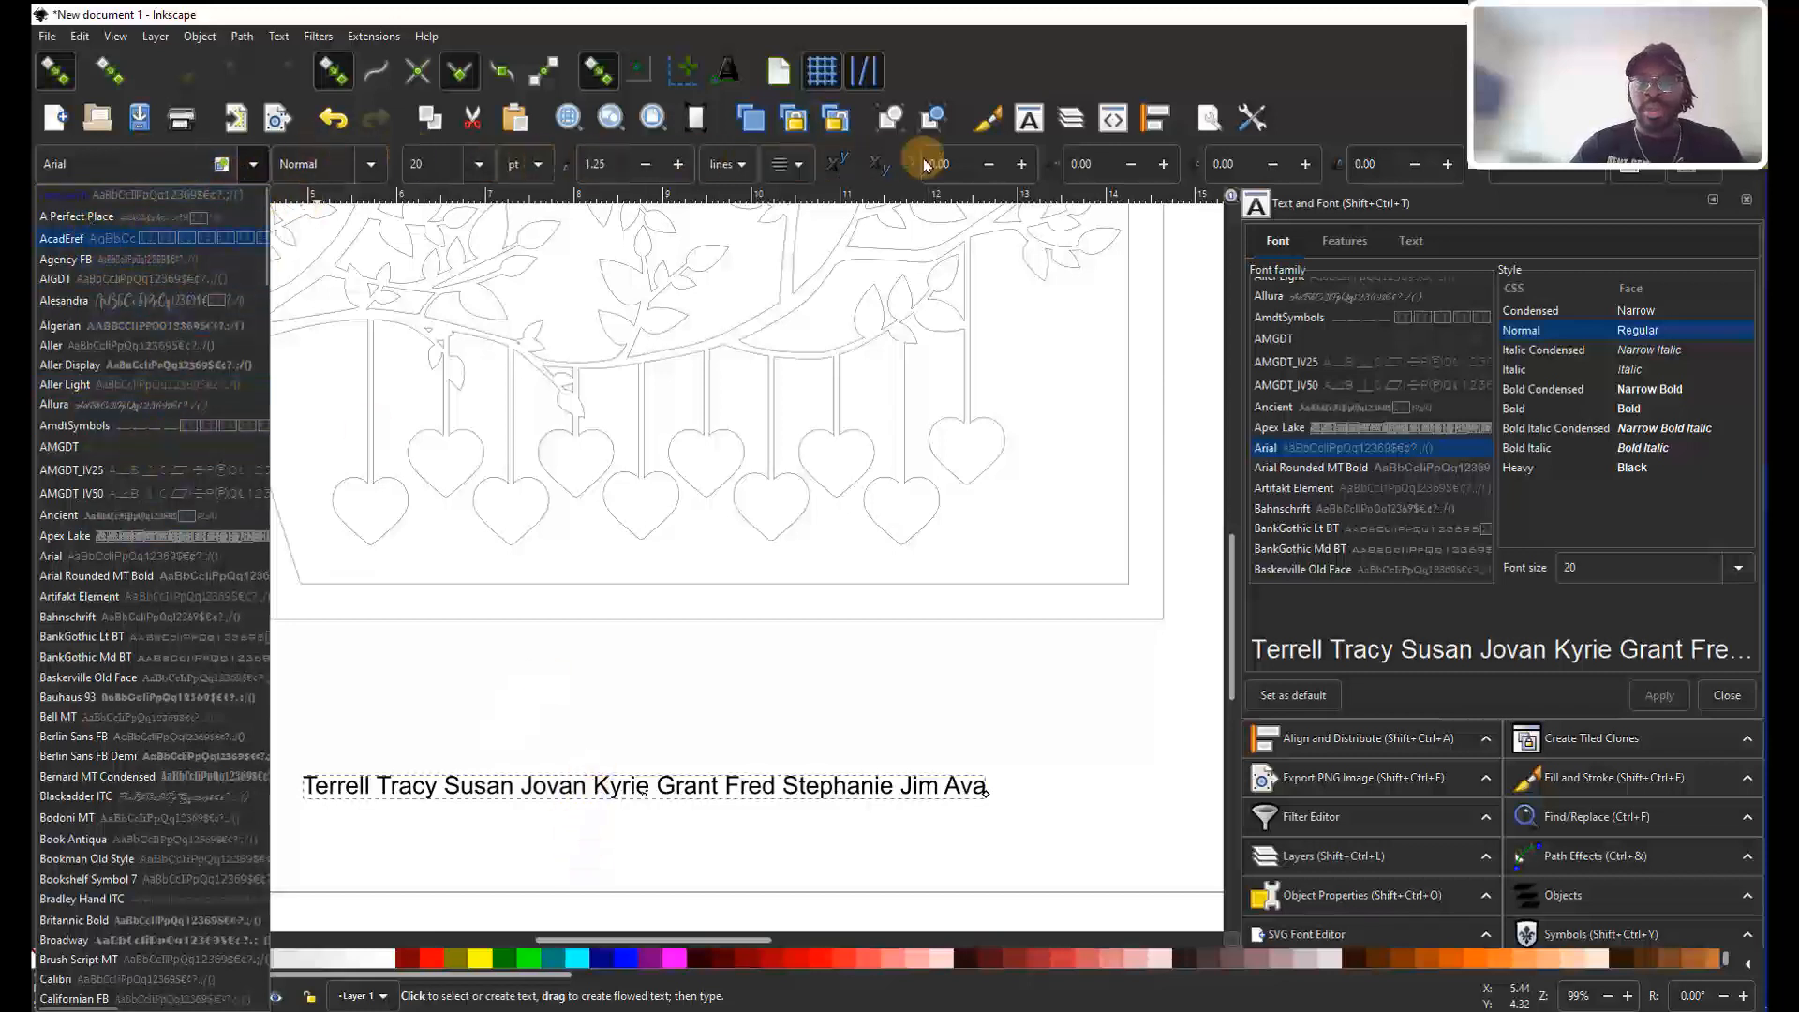
click(1440, 631)
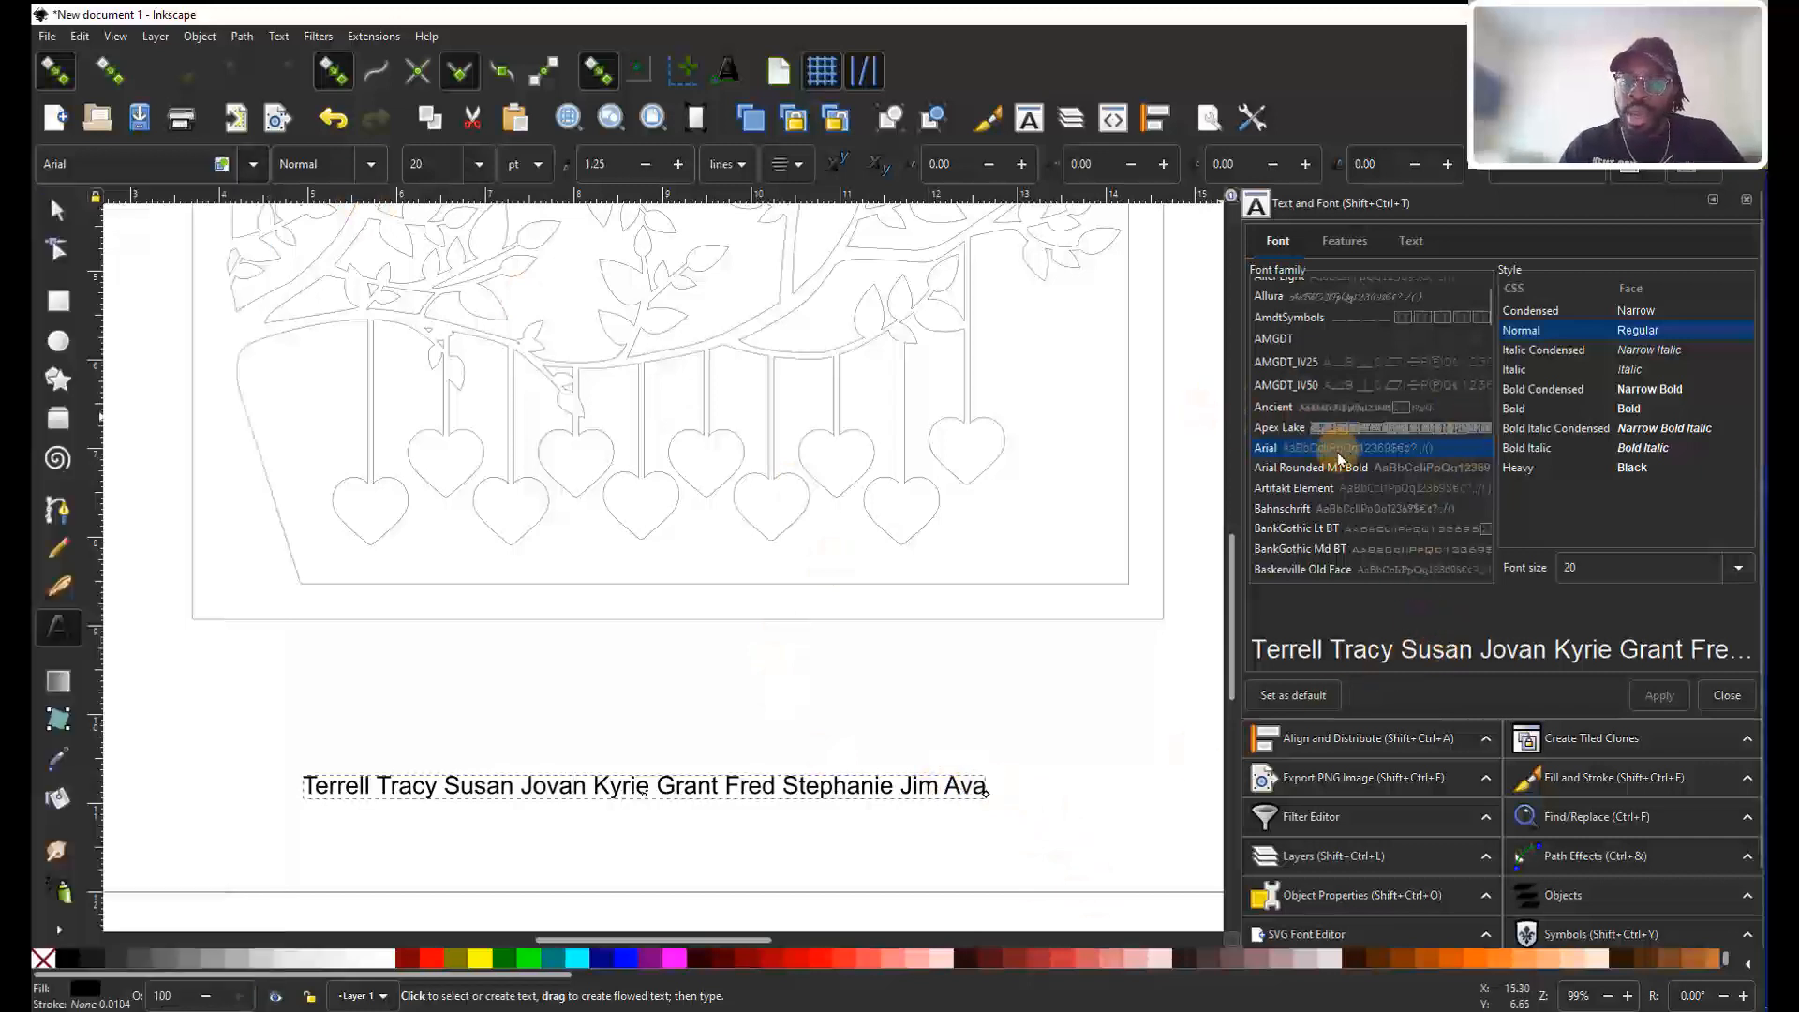
Apply the Alesandra font to the line of names and finish editing the text.
scroll(1344, 484, up, 2)
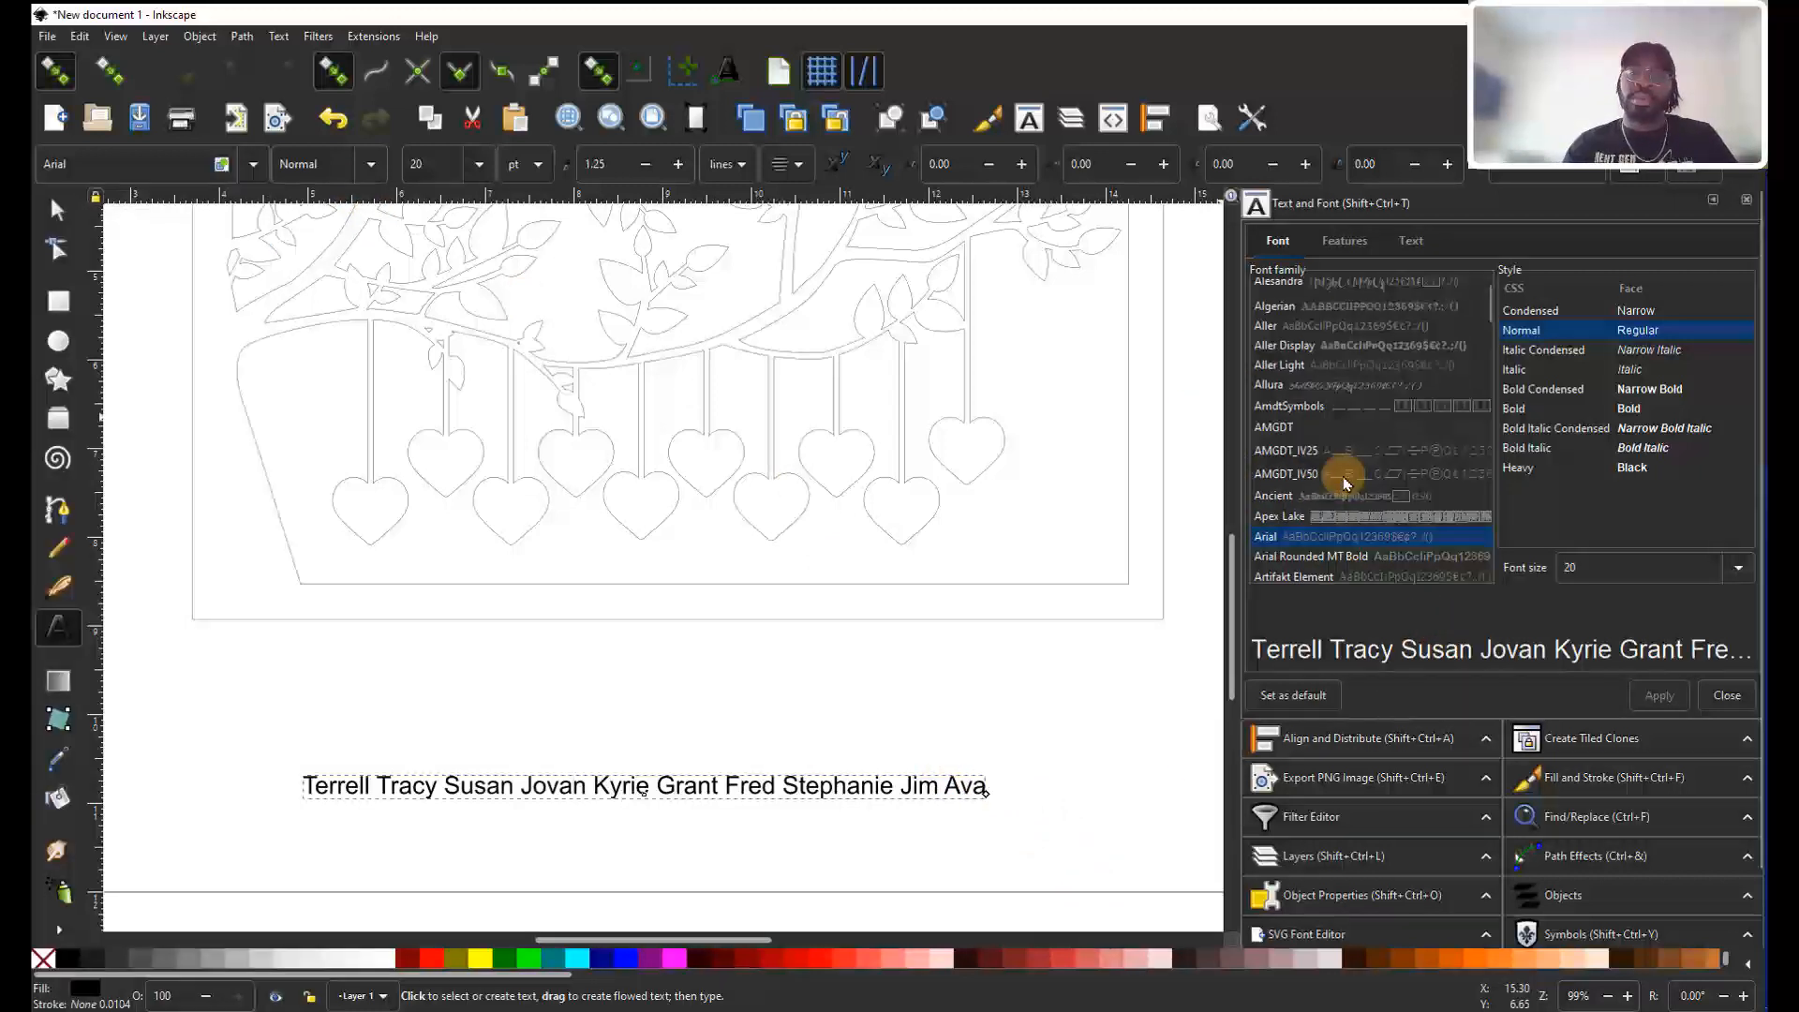
scroll(1343, 476, up, 3)
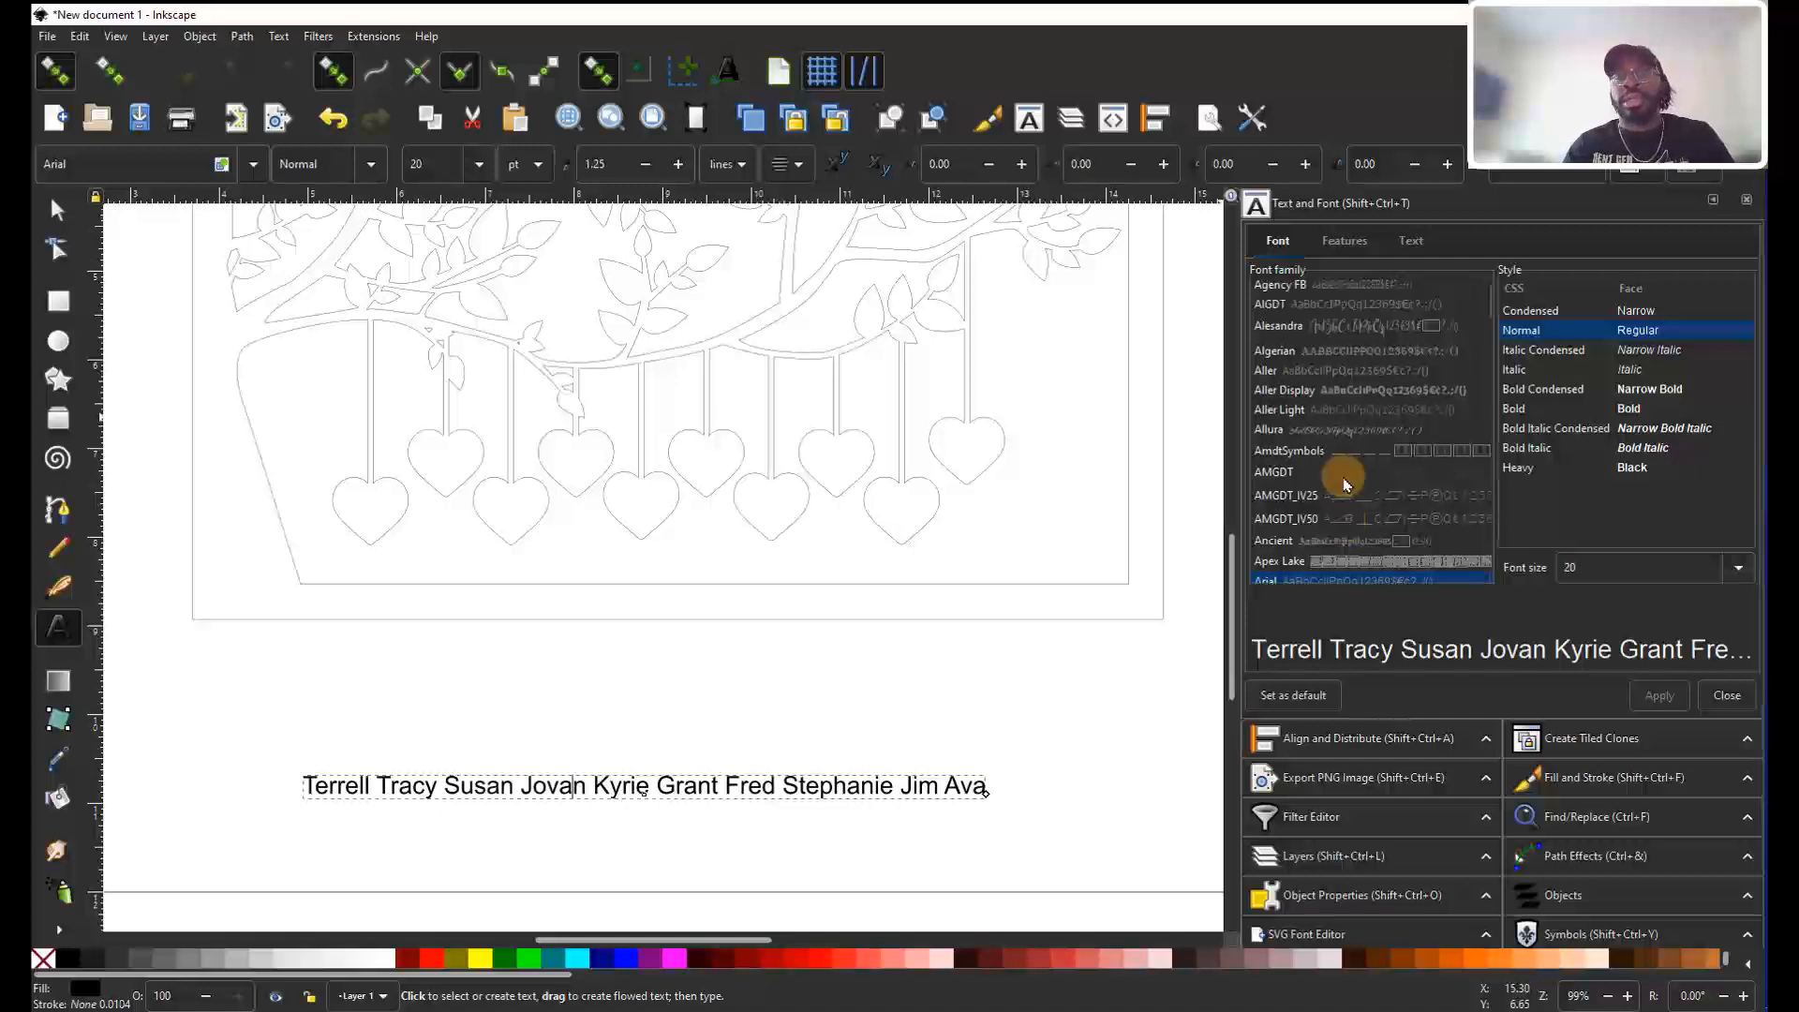
click(1372, 396)
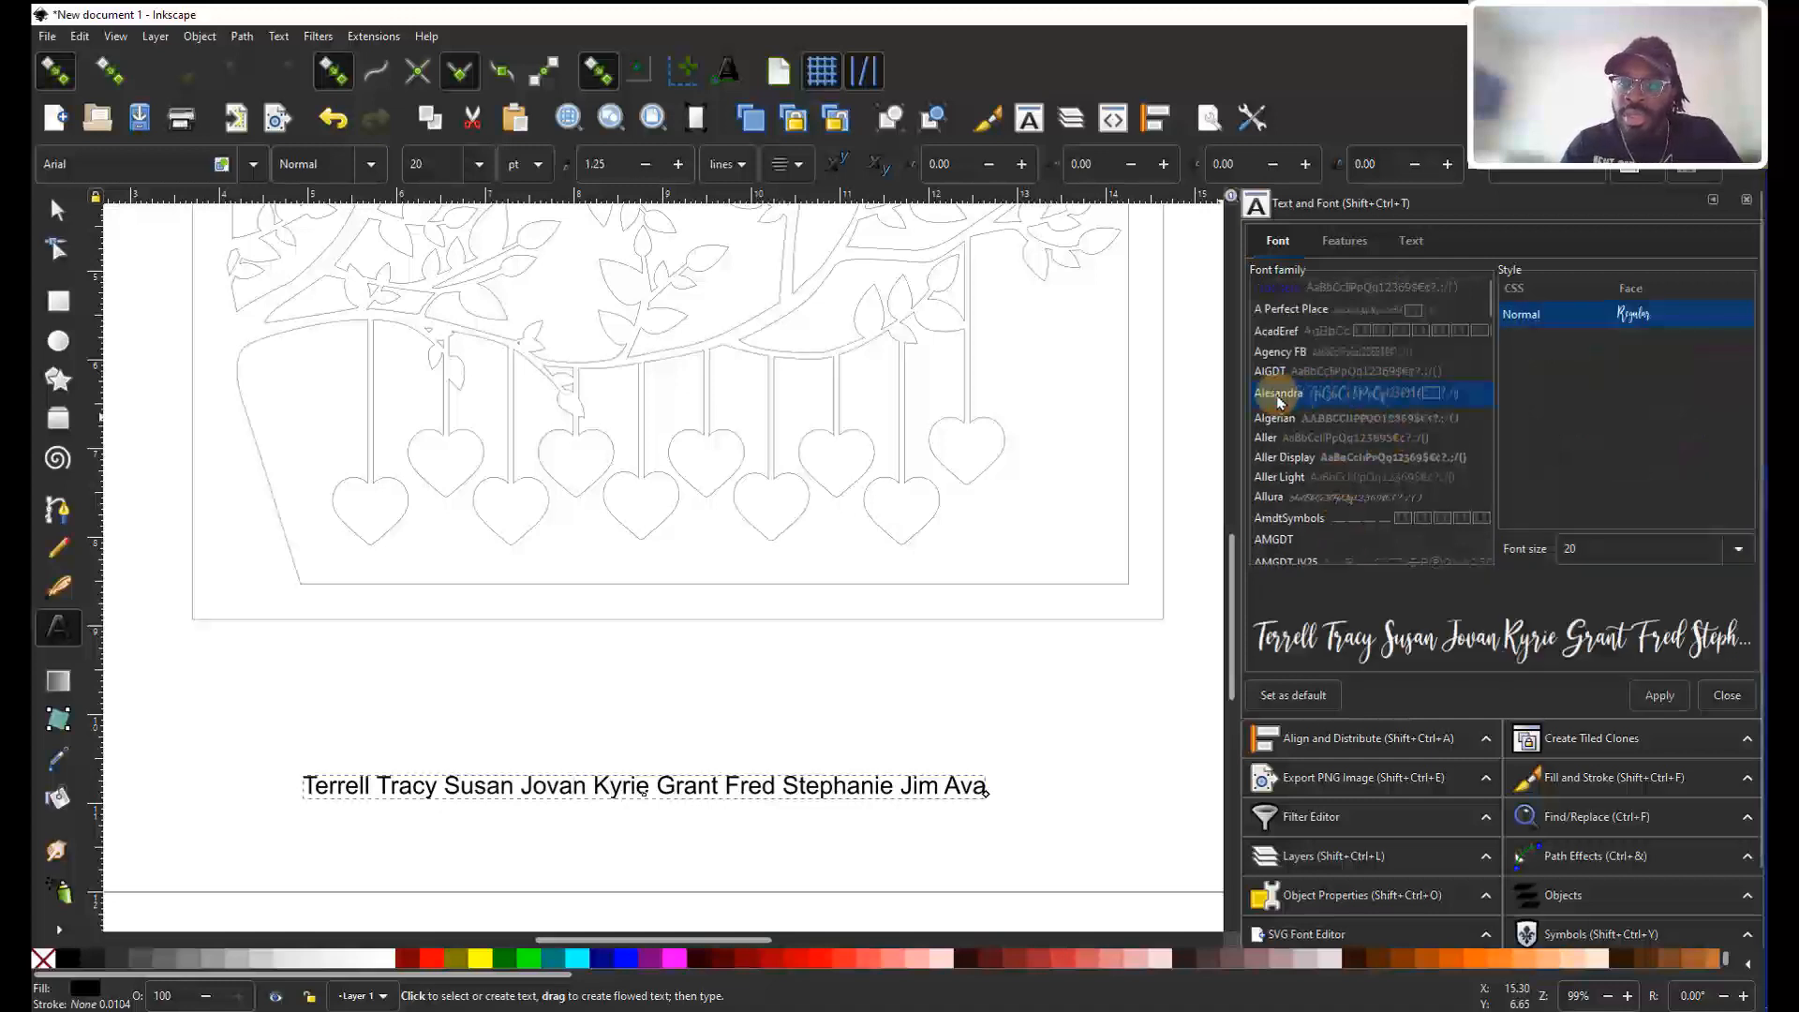
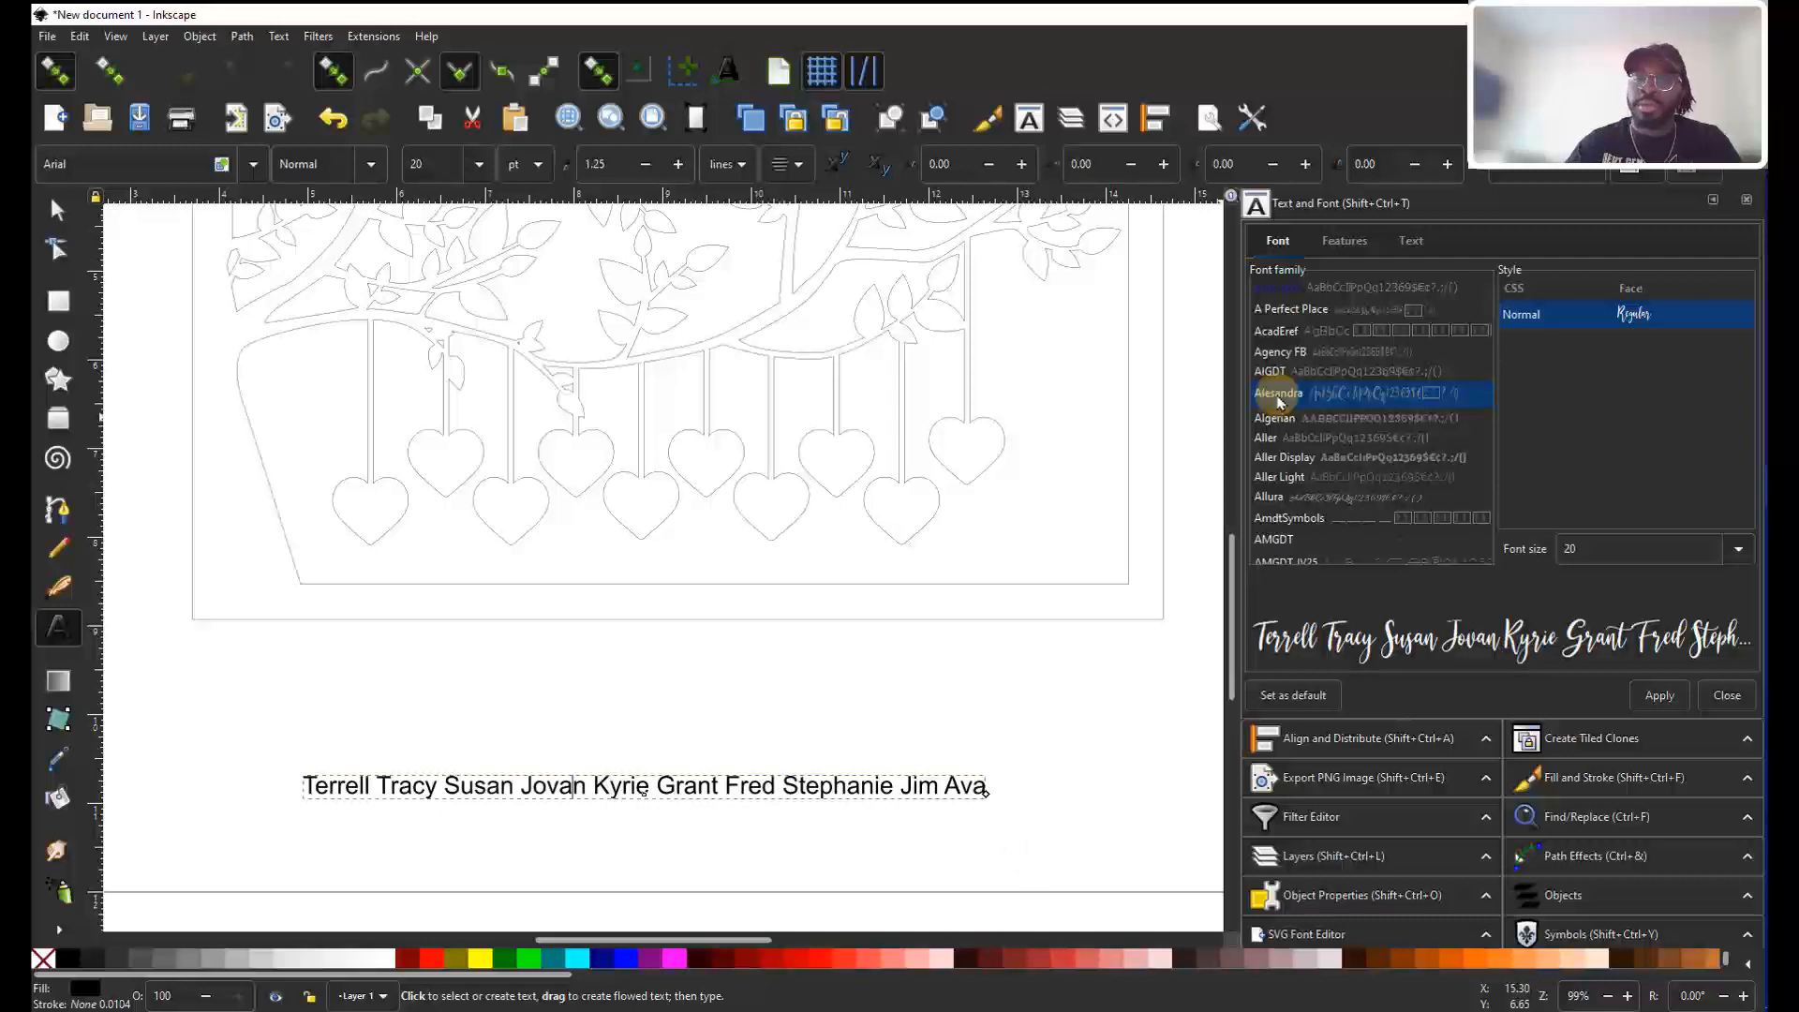
click(1678, 698)
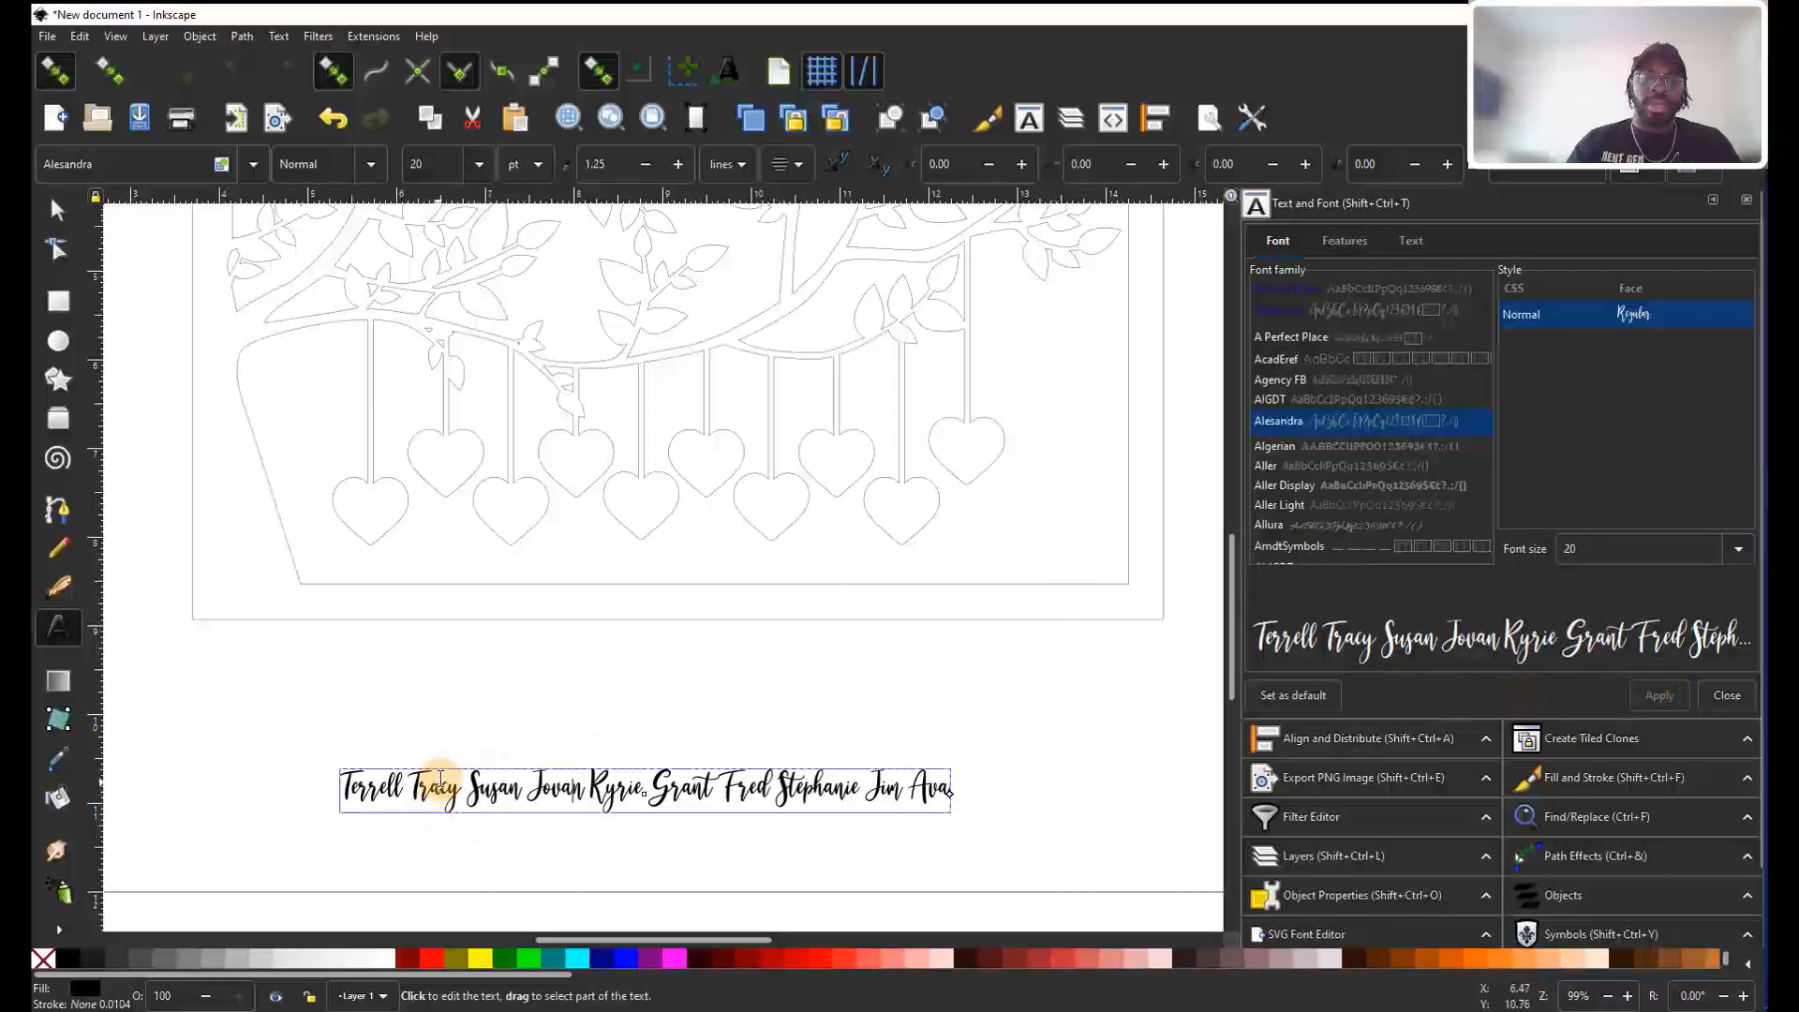
key(Escape)
key(Escape)
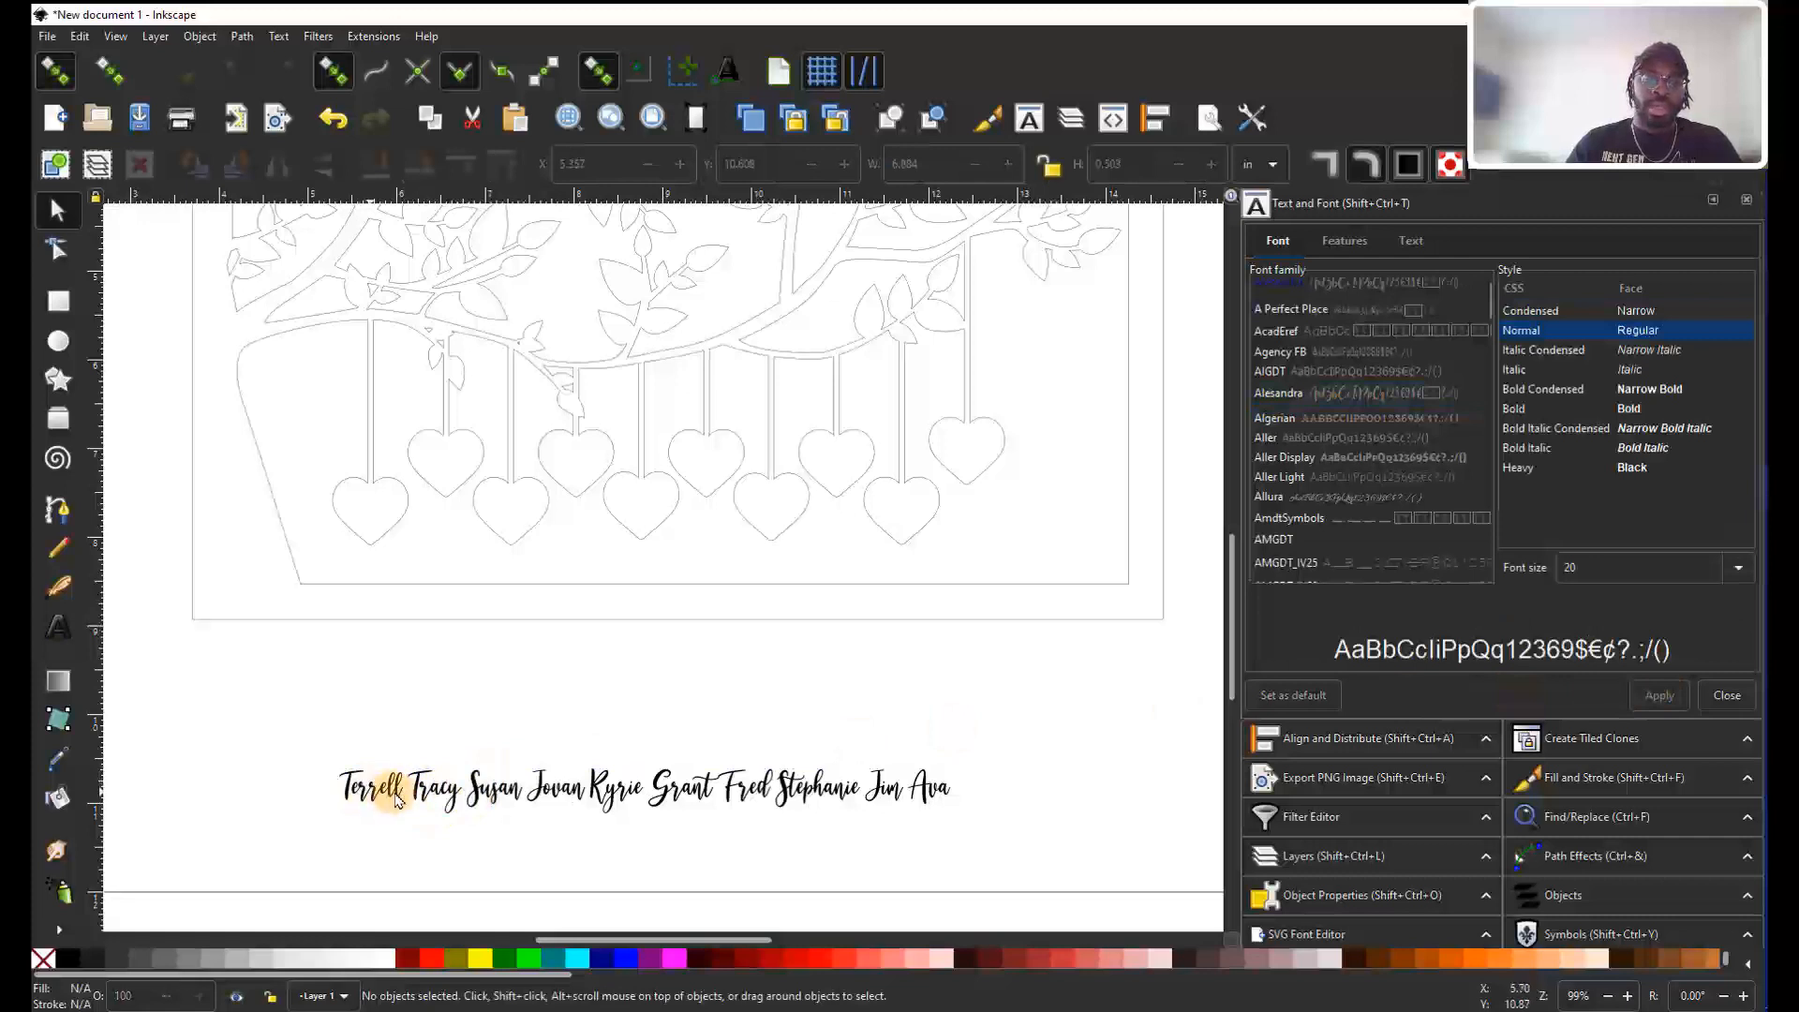
Inspect the script lettering of the names up close along the whole line.
ctrl+scroll(348, 792, up, 4)
scroll(343, 750, down, 3)
scroll(393, 675, right, 10)
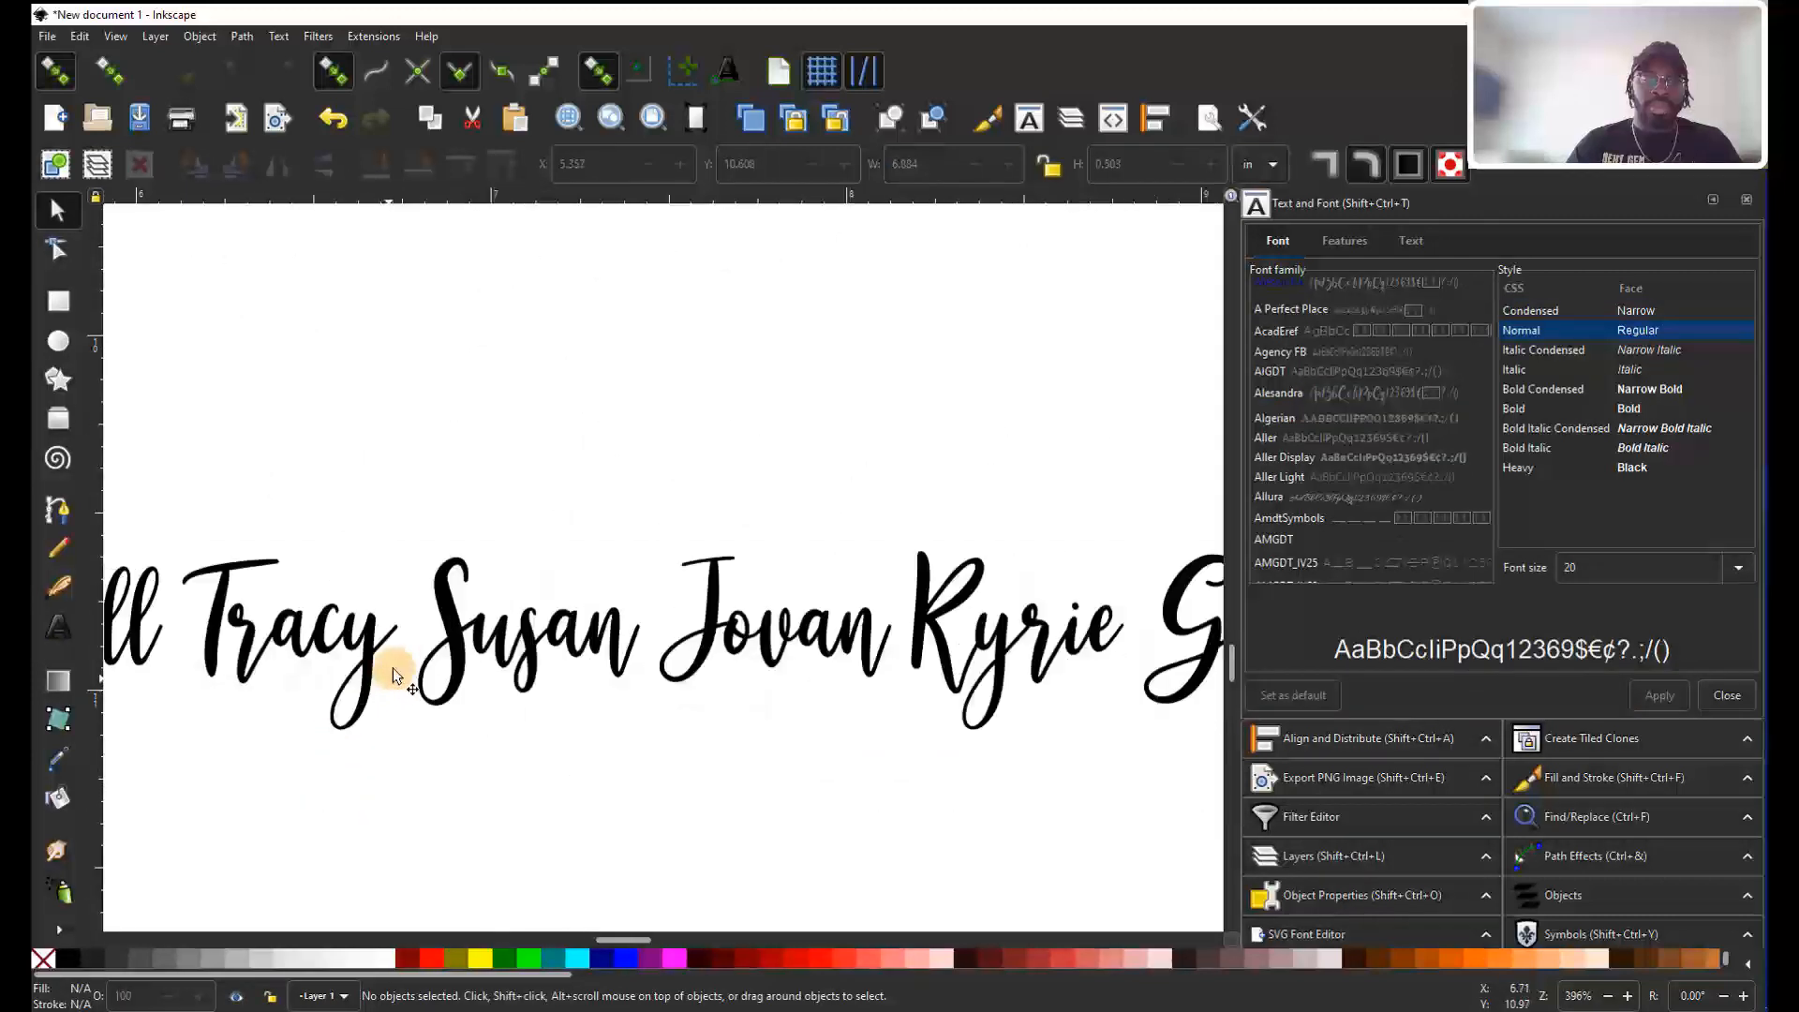
scroll(422, 661, right, 5)
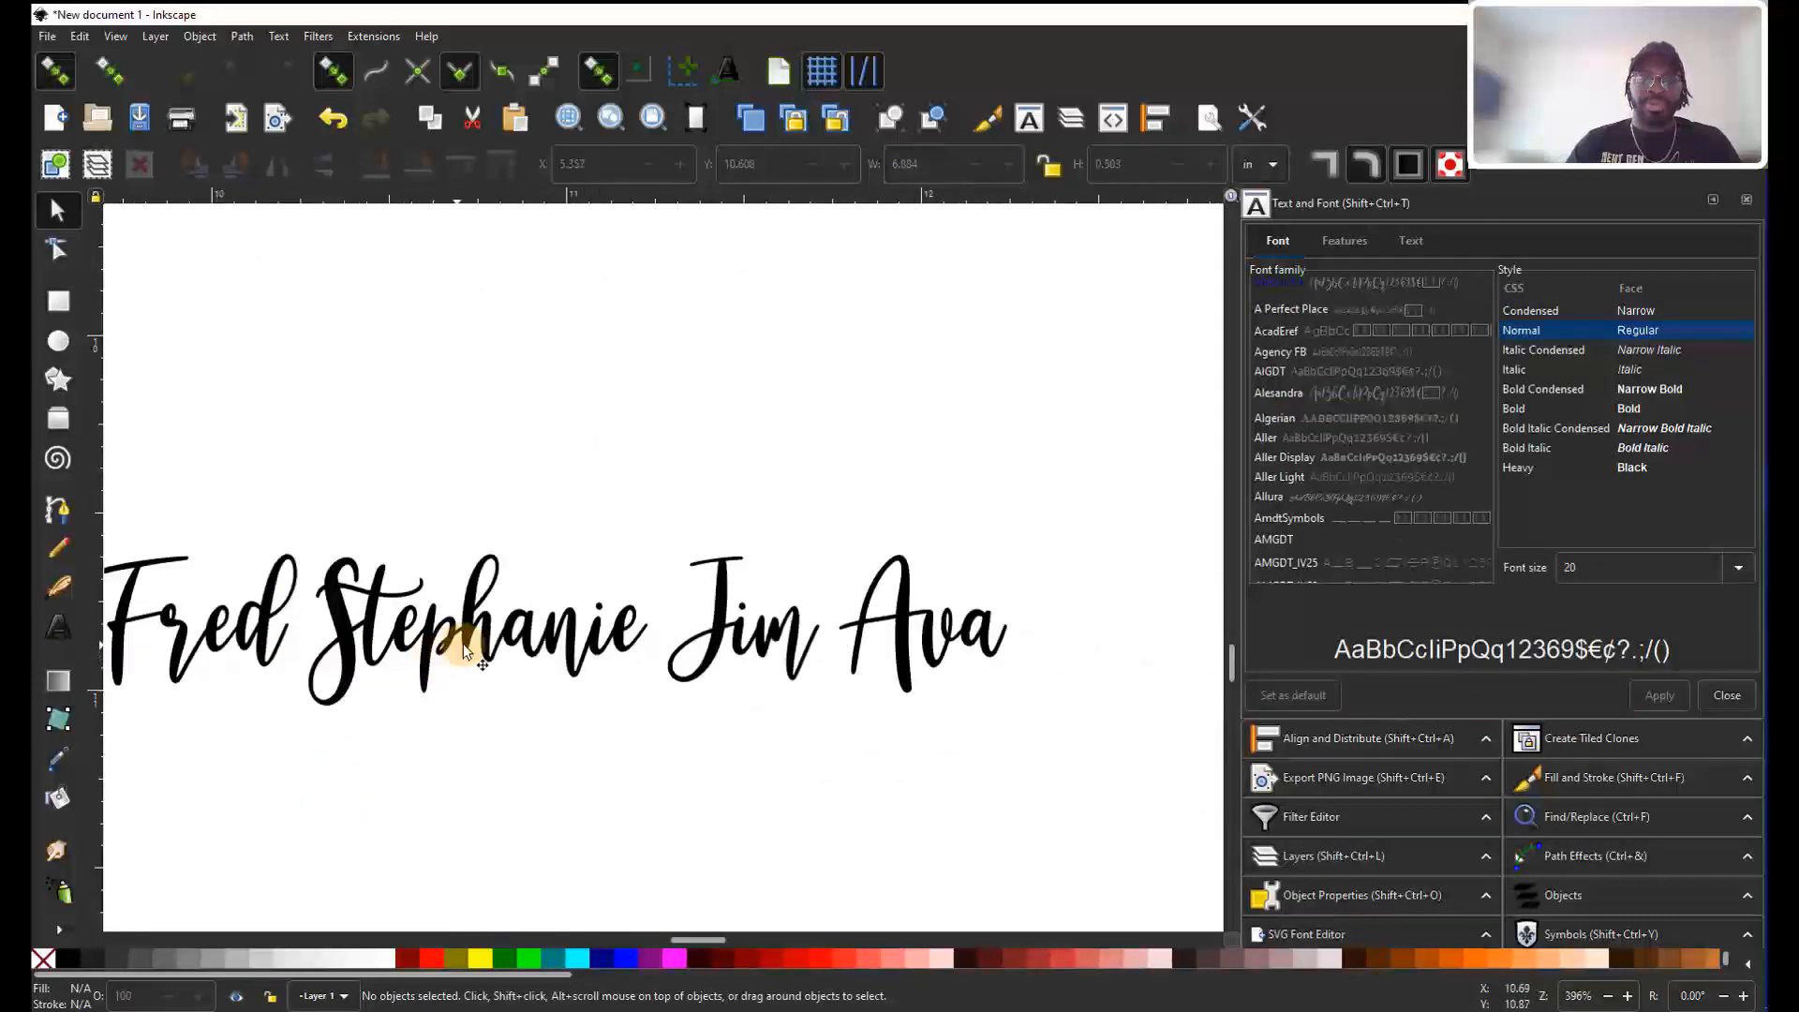
Check the script lettering of the line of names up close and in outline display beneath the tree panel.
ctrl+scroll(487, 646, down, 2)
scroll(471, 637, left, 8)
scroll(471, 636, left, 2)
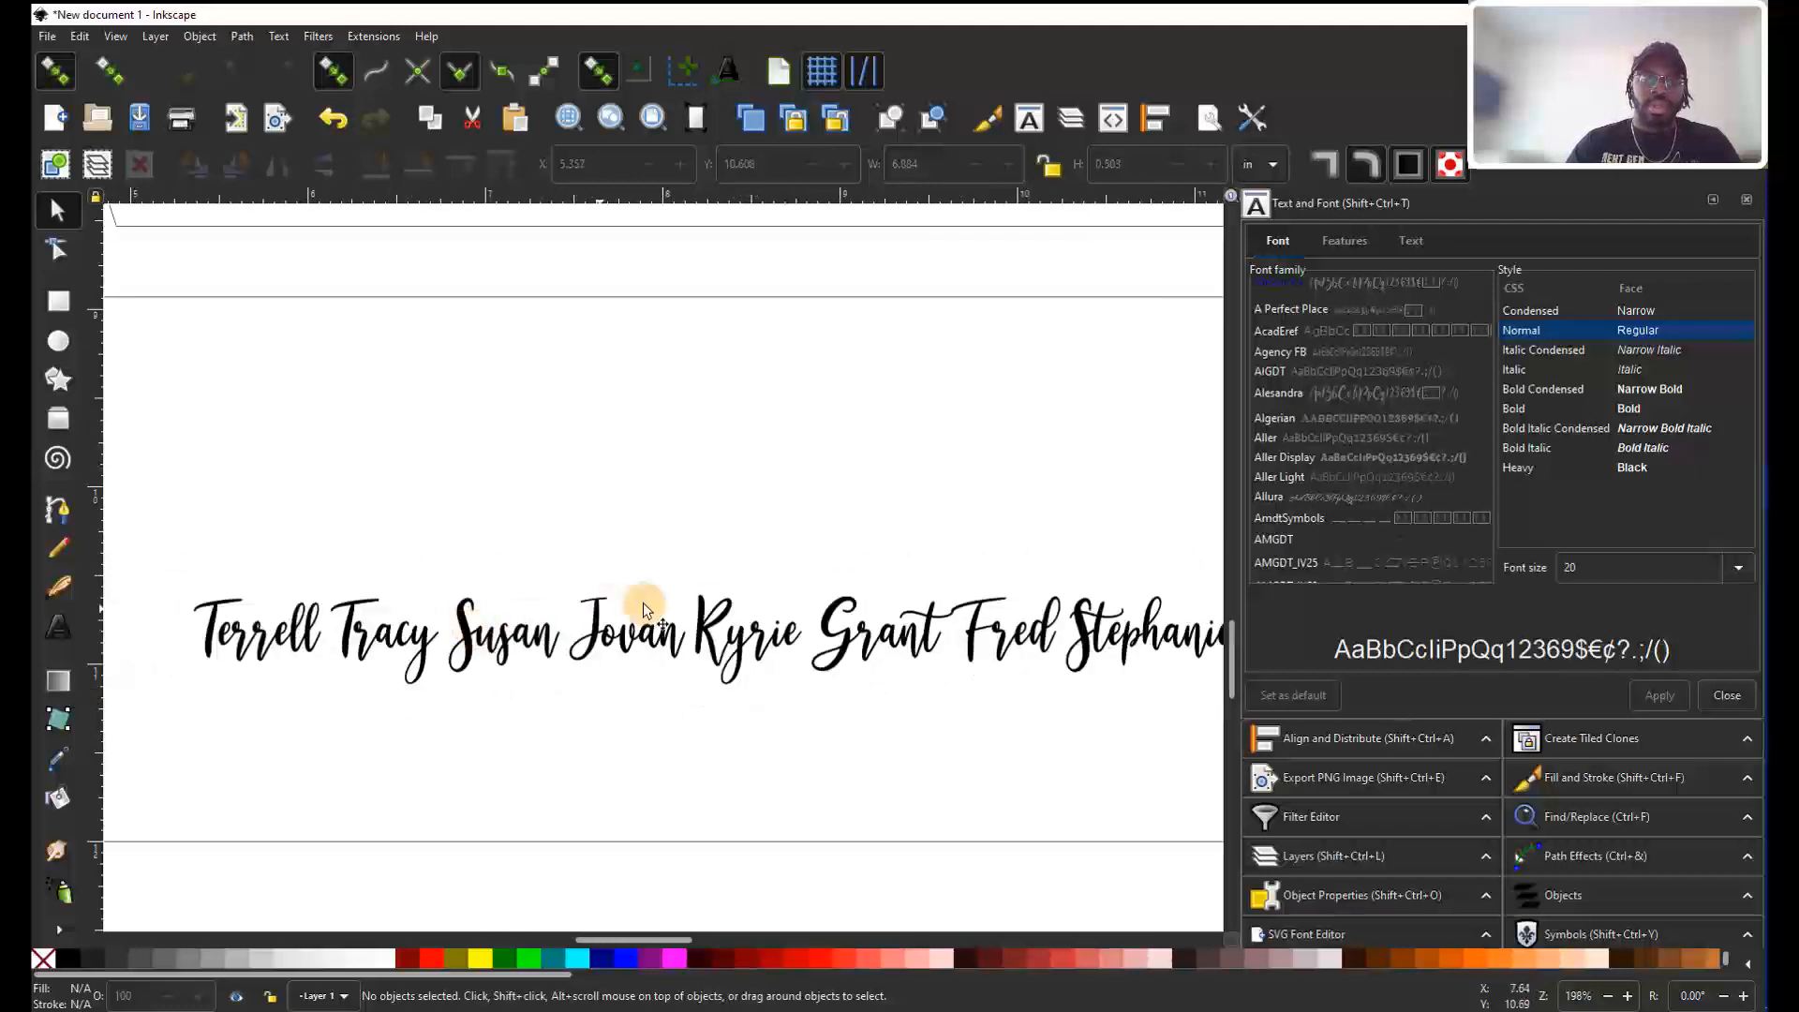
triple_click(750, 643)
click(747, 643)
click(724, 526)
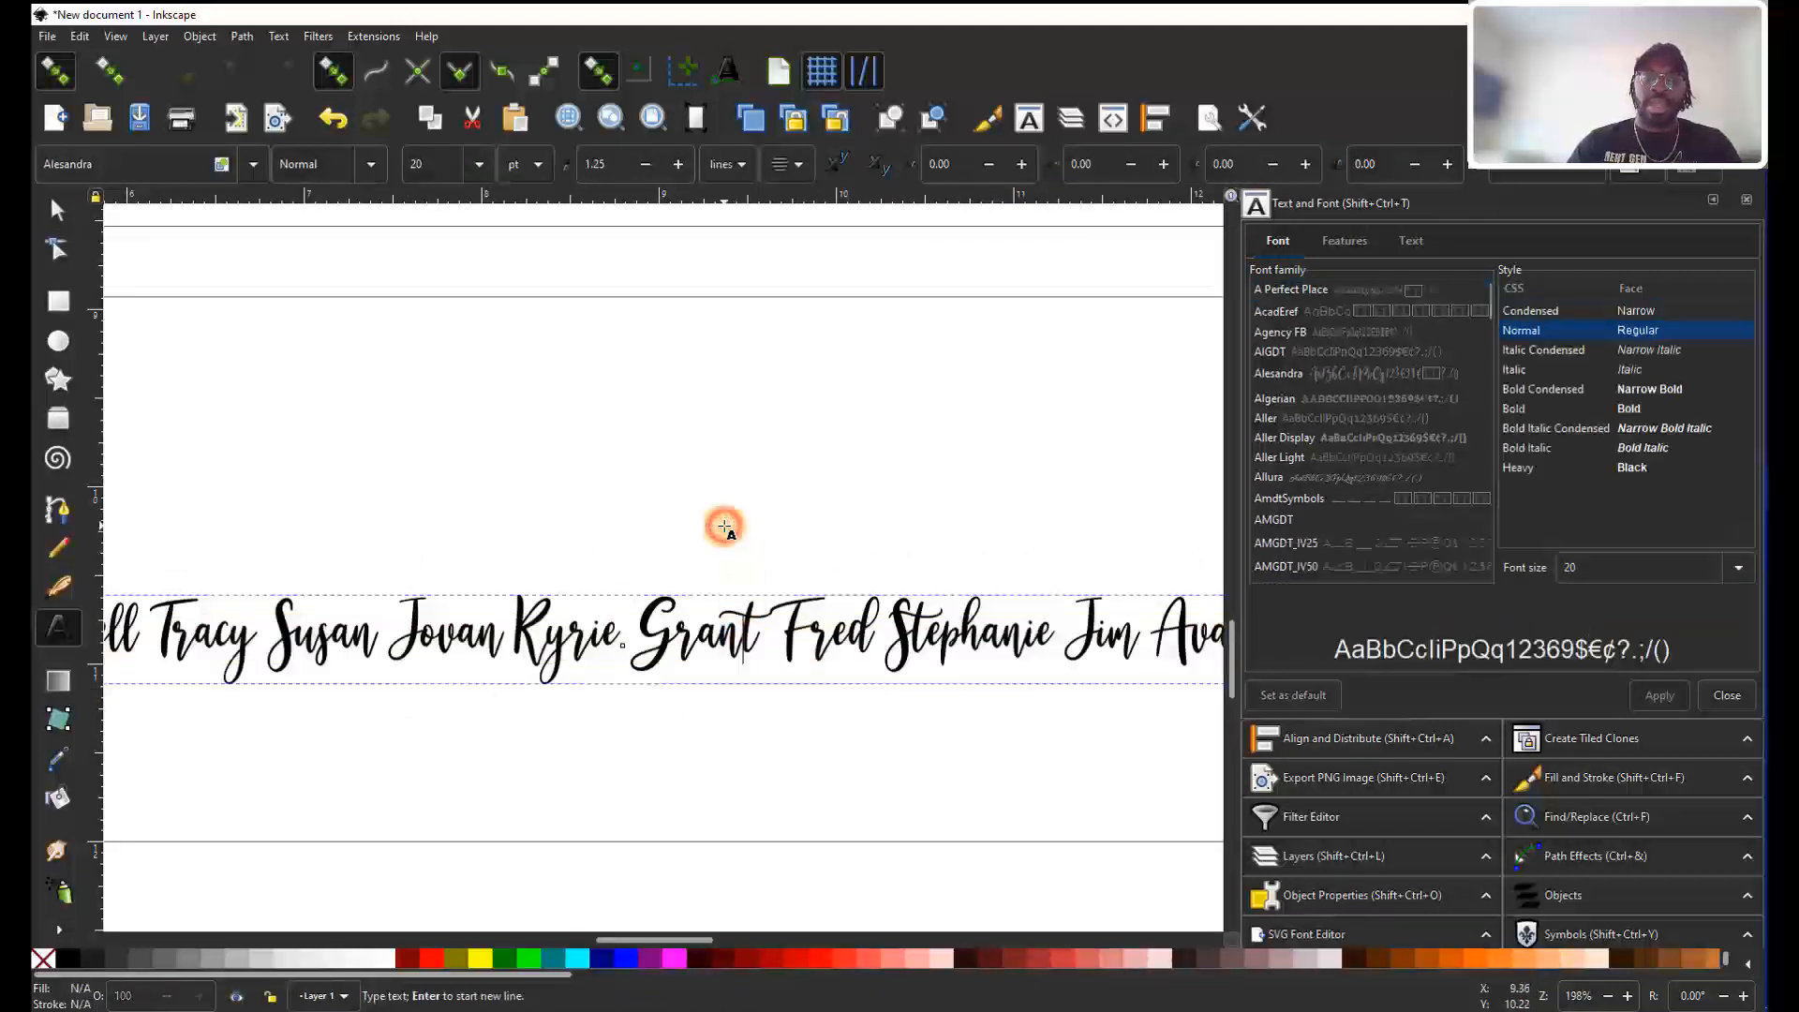
key(F1)
key(ctrl+KP_5)
ctrl+scroll(722, 521, down, 3)
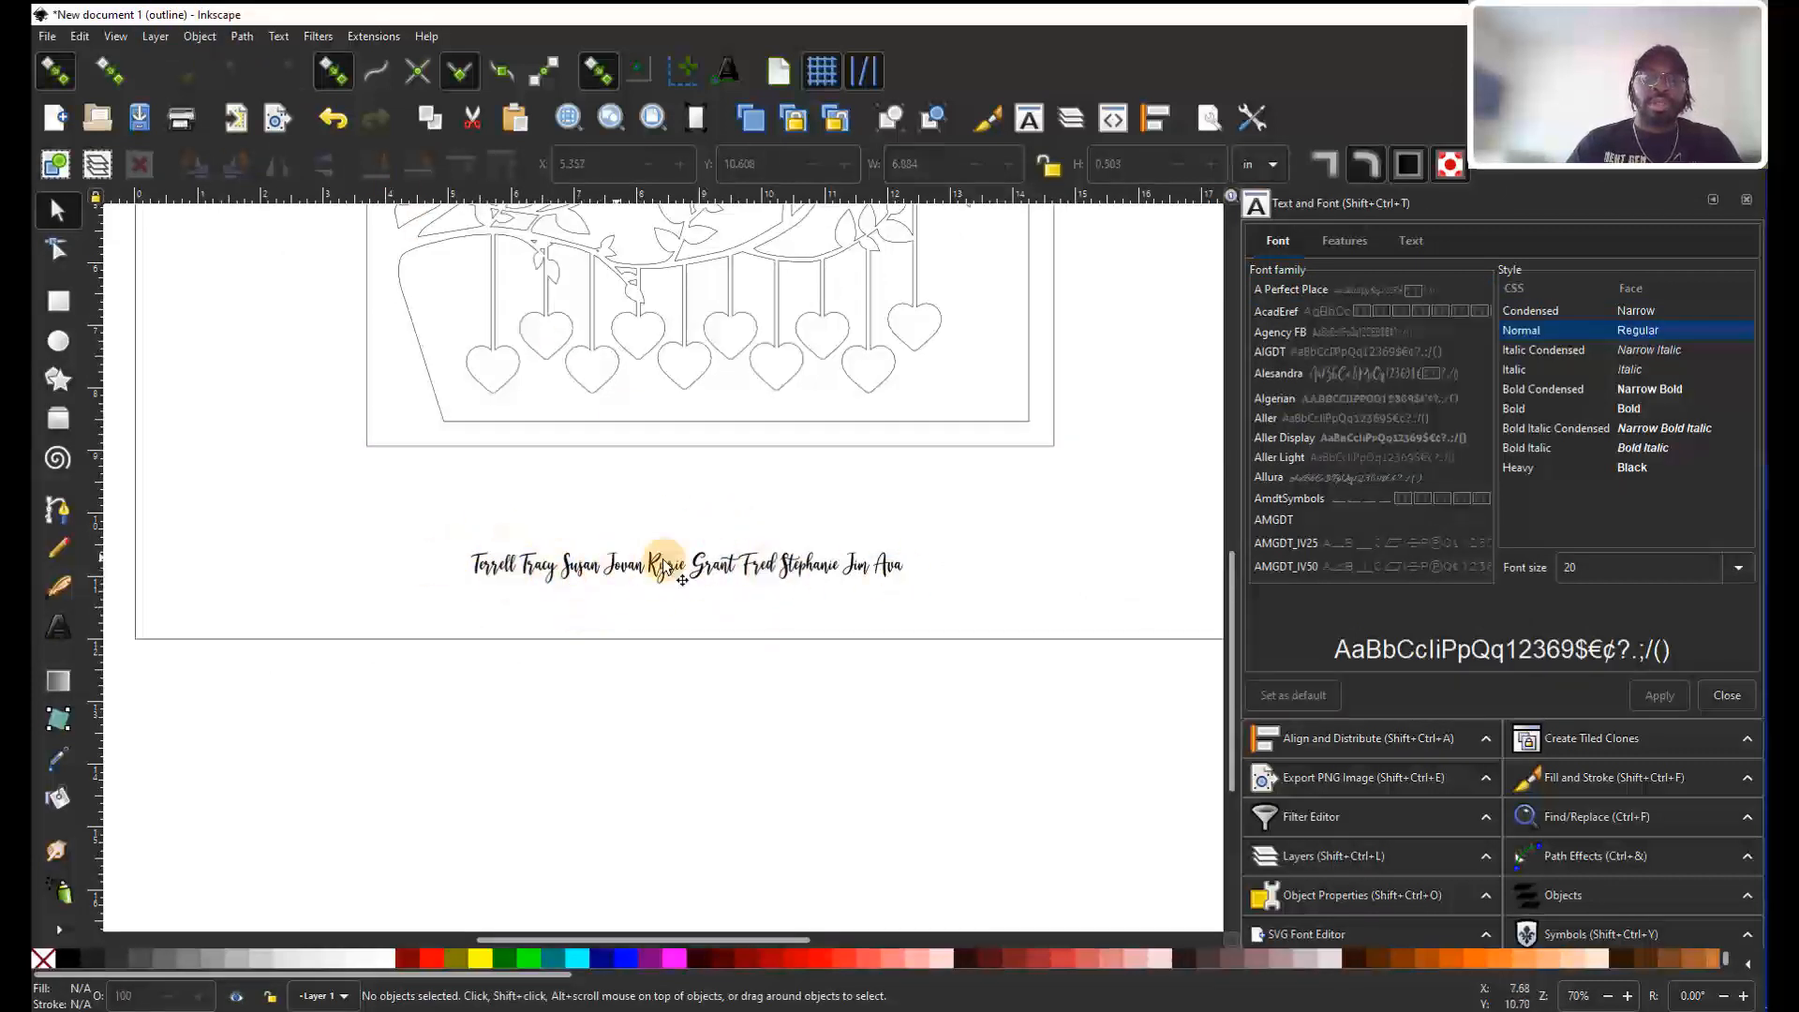
key(ctrl+KP_5)
key(ctrl+KP_5)
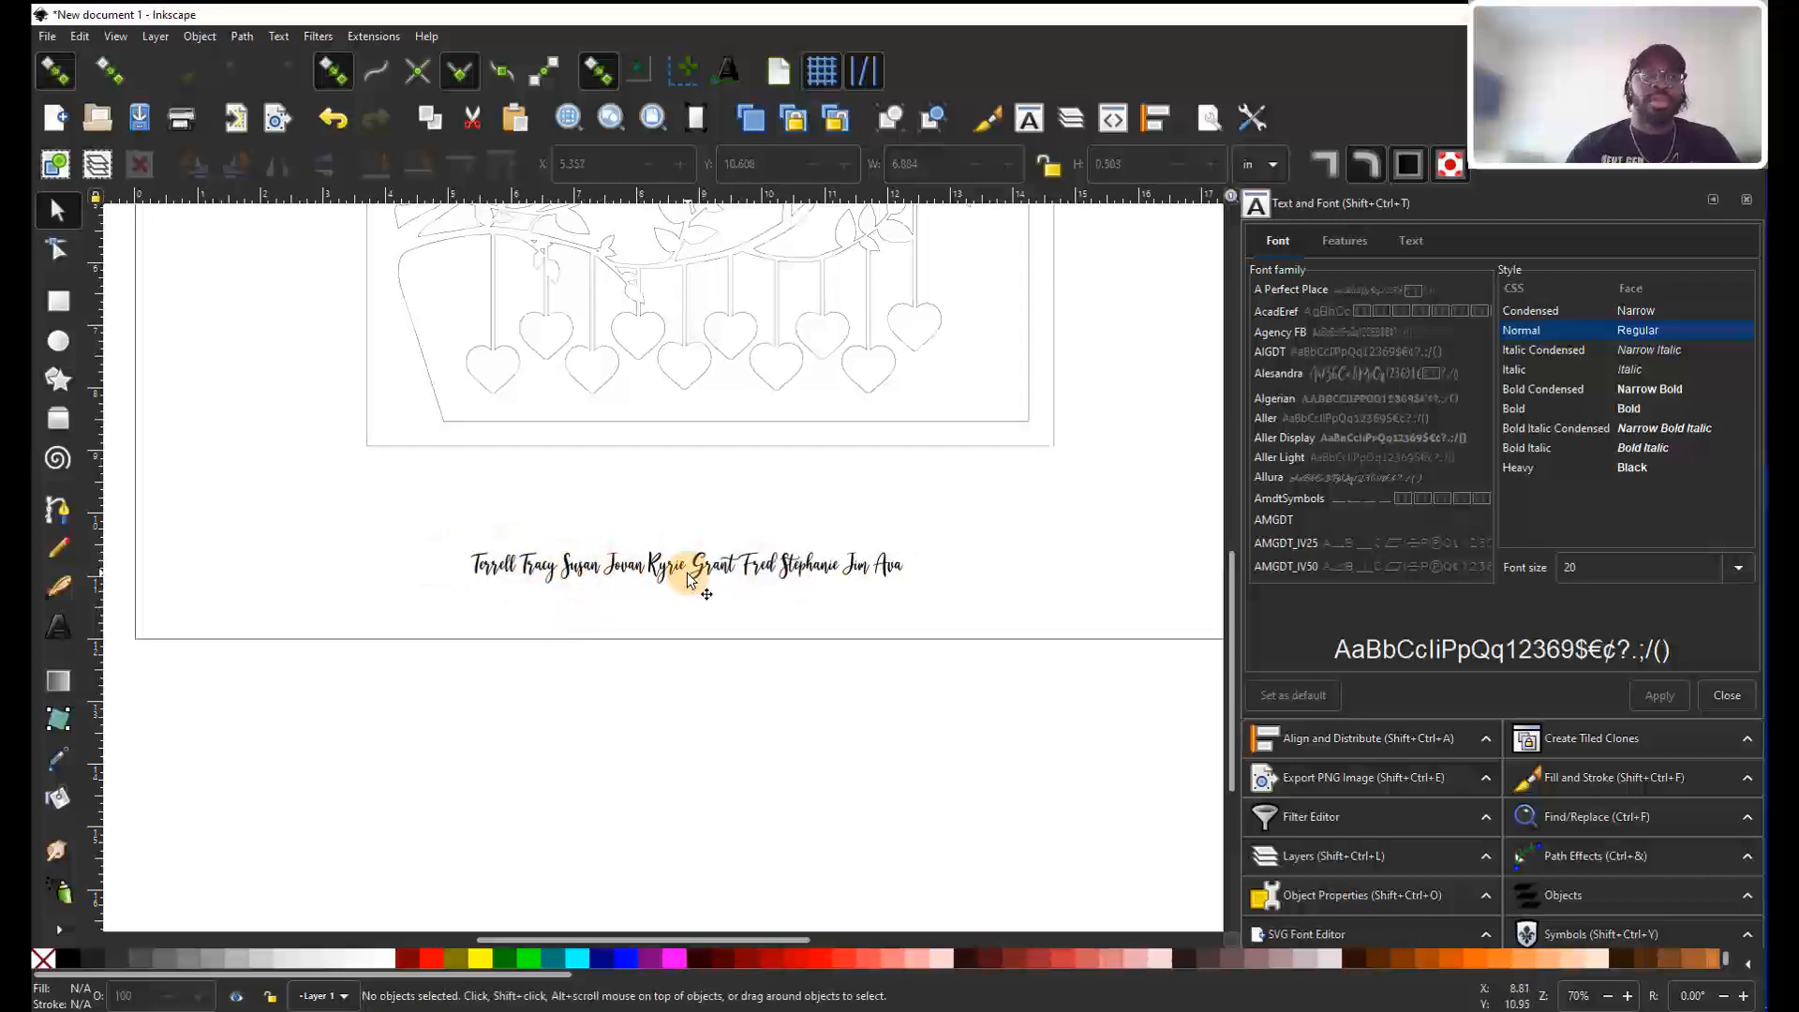
Edit the line of names to add extra spacing between each of the names.
click(704, 574)
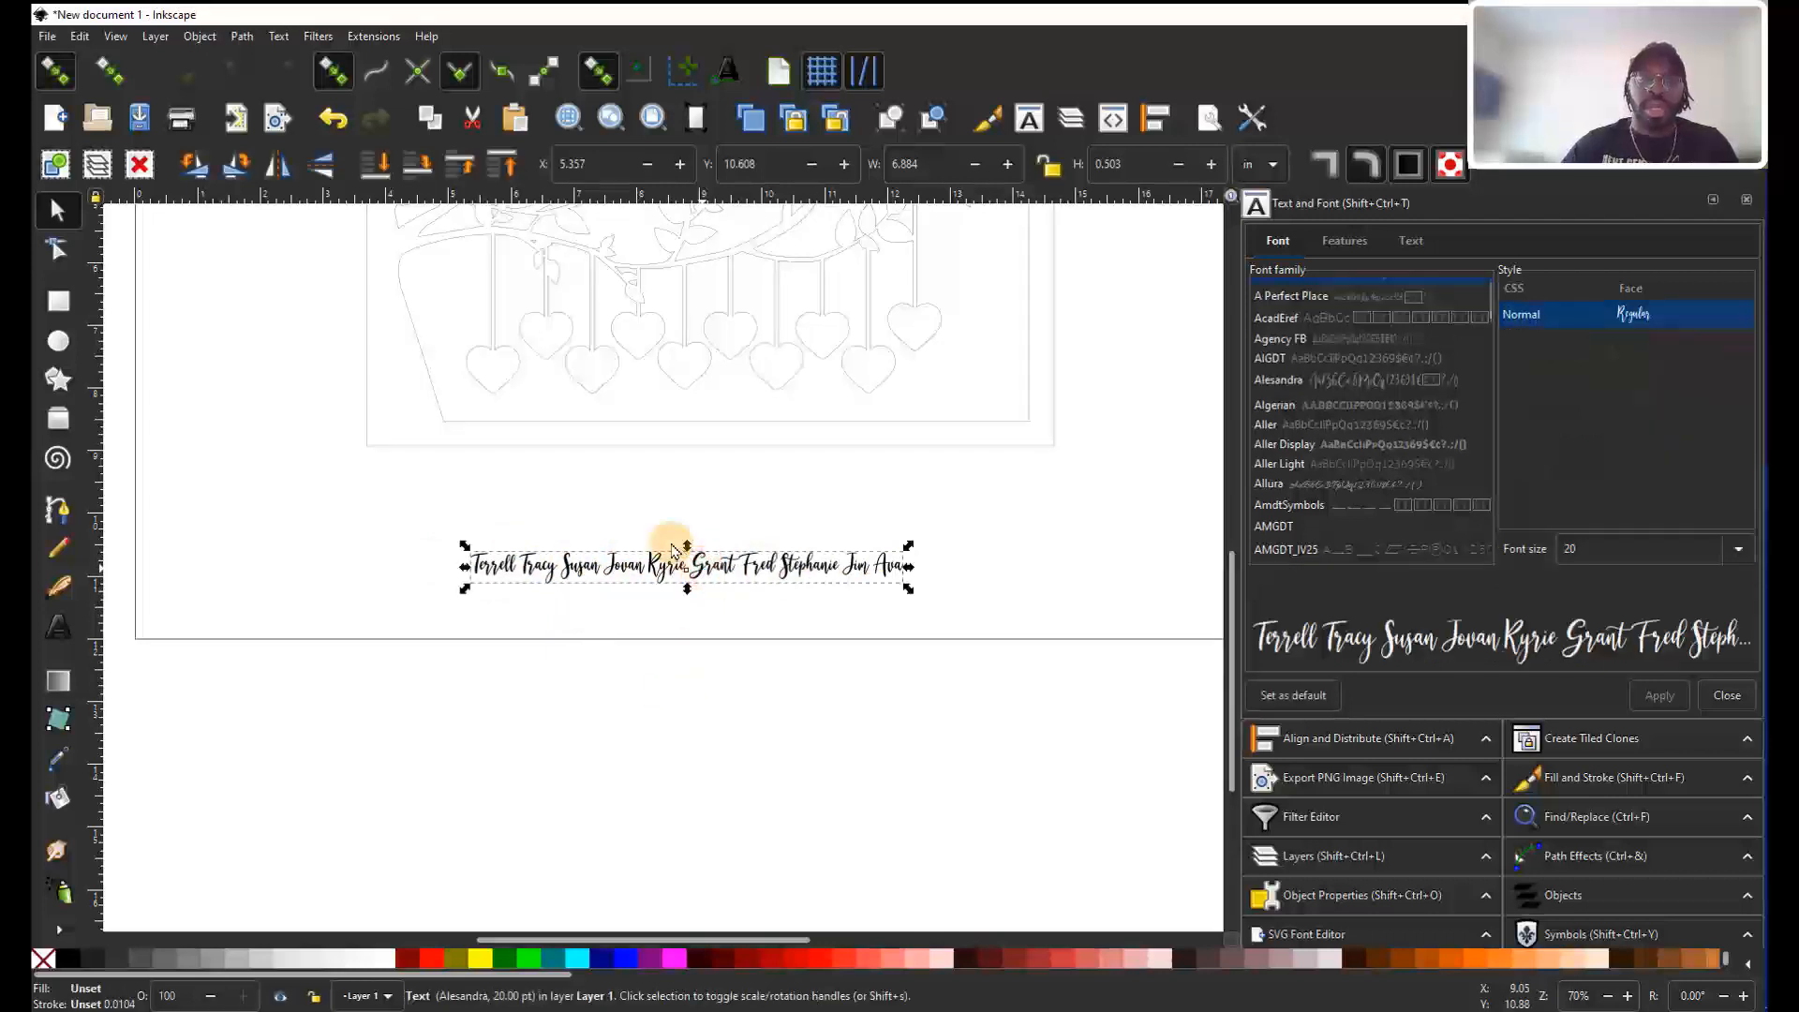
ctrl+scroll(747, 574, up, 5)
ctrl+scroll(747, 574, down, 3)
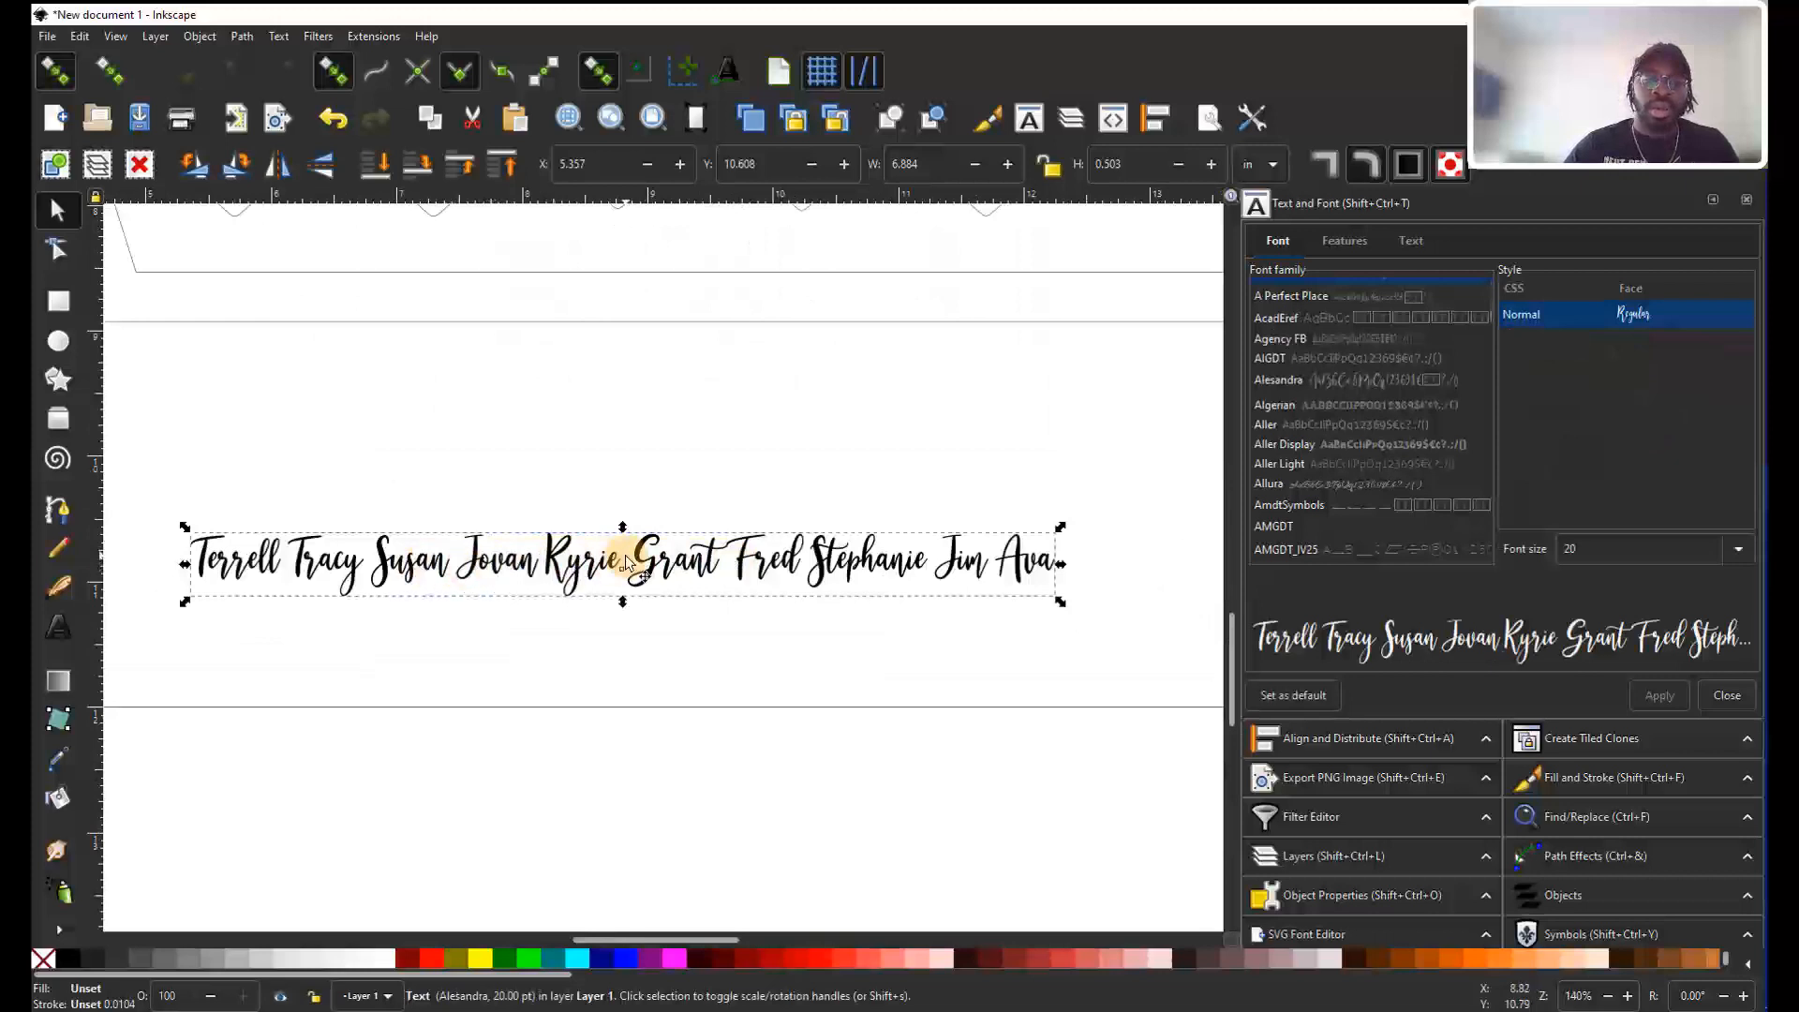
double_click(731, 560)
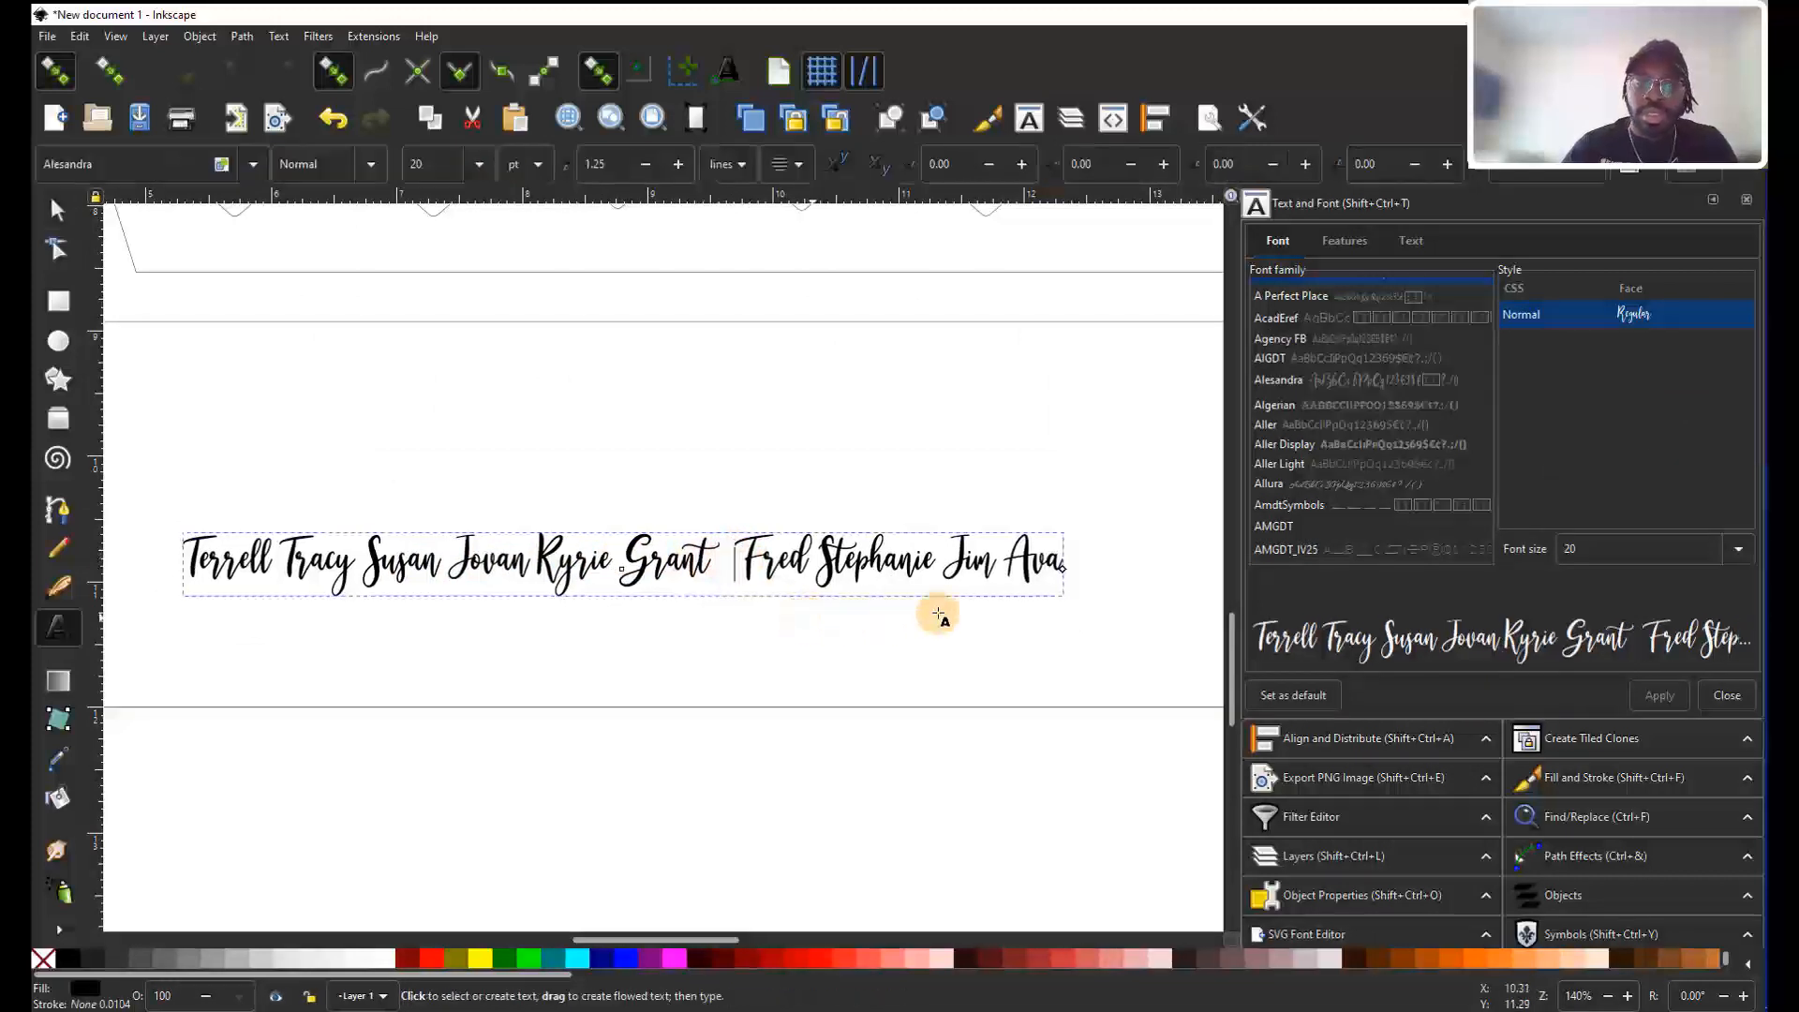
click(948, 562)
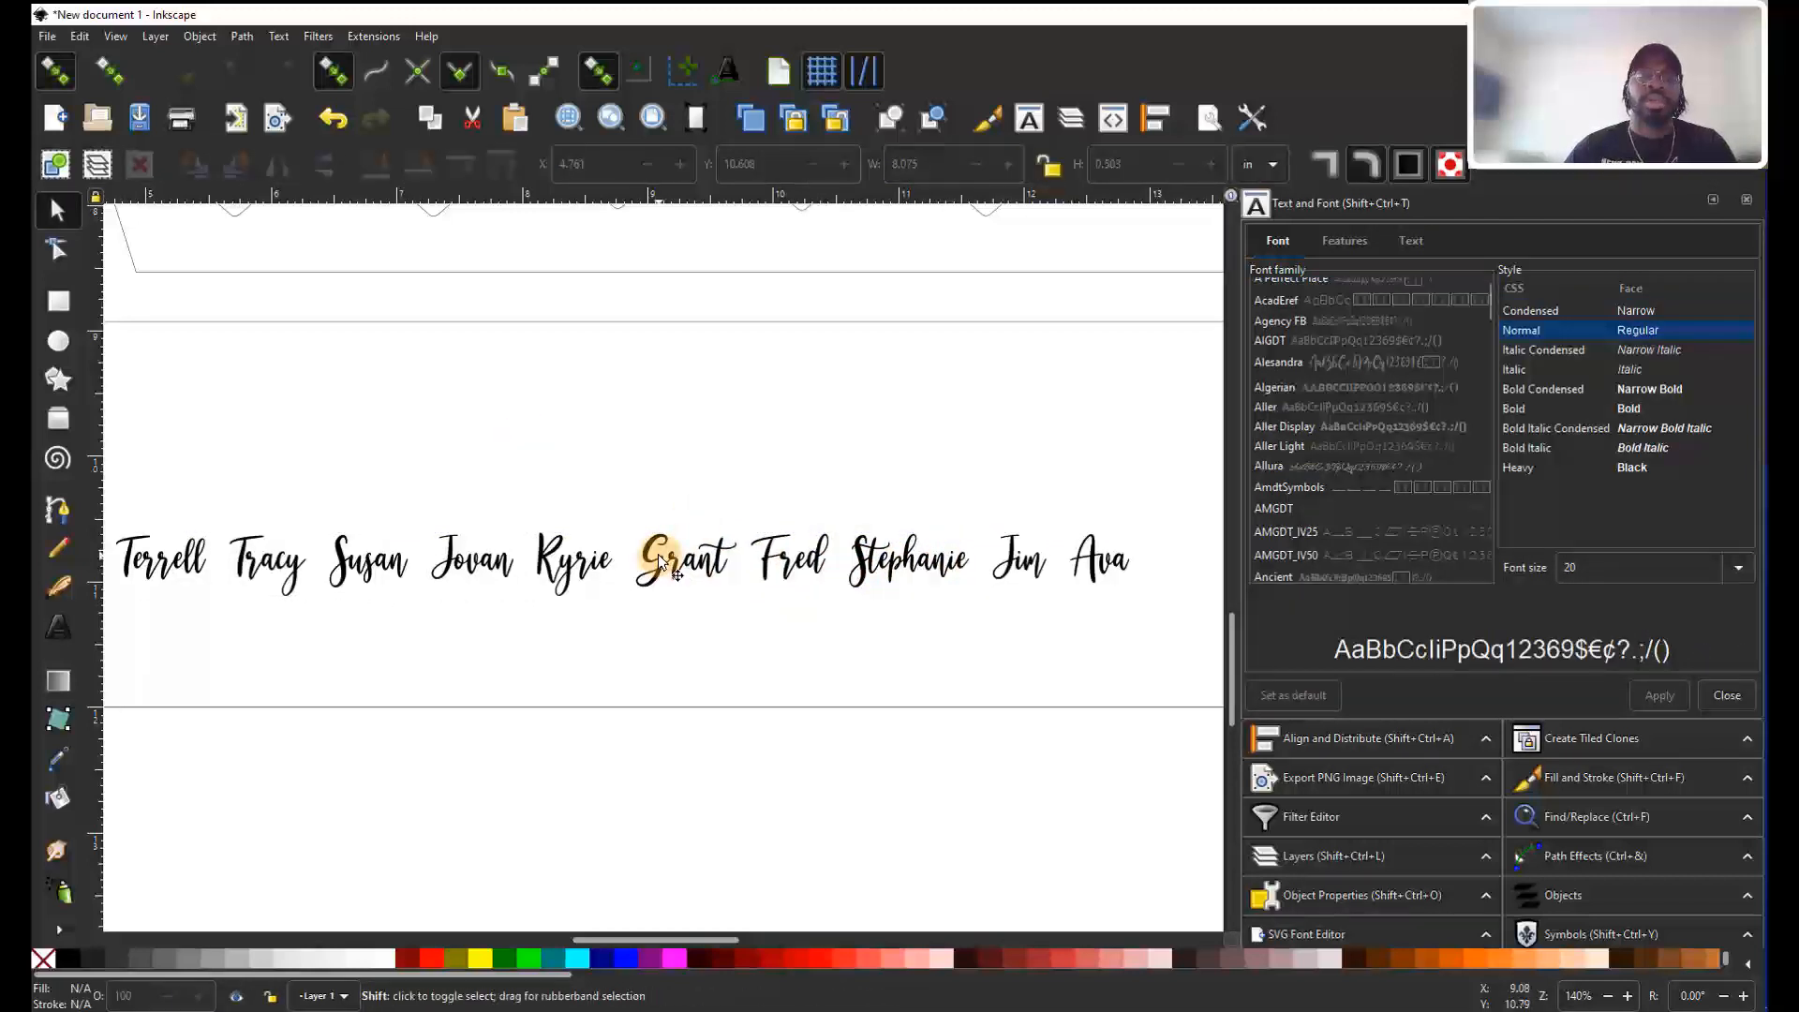
scroll(657, 554, left, 2)
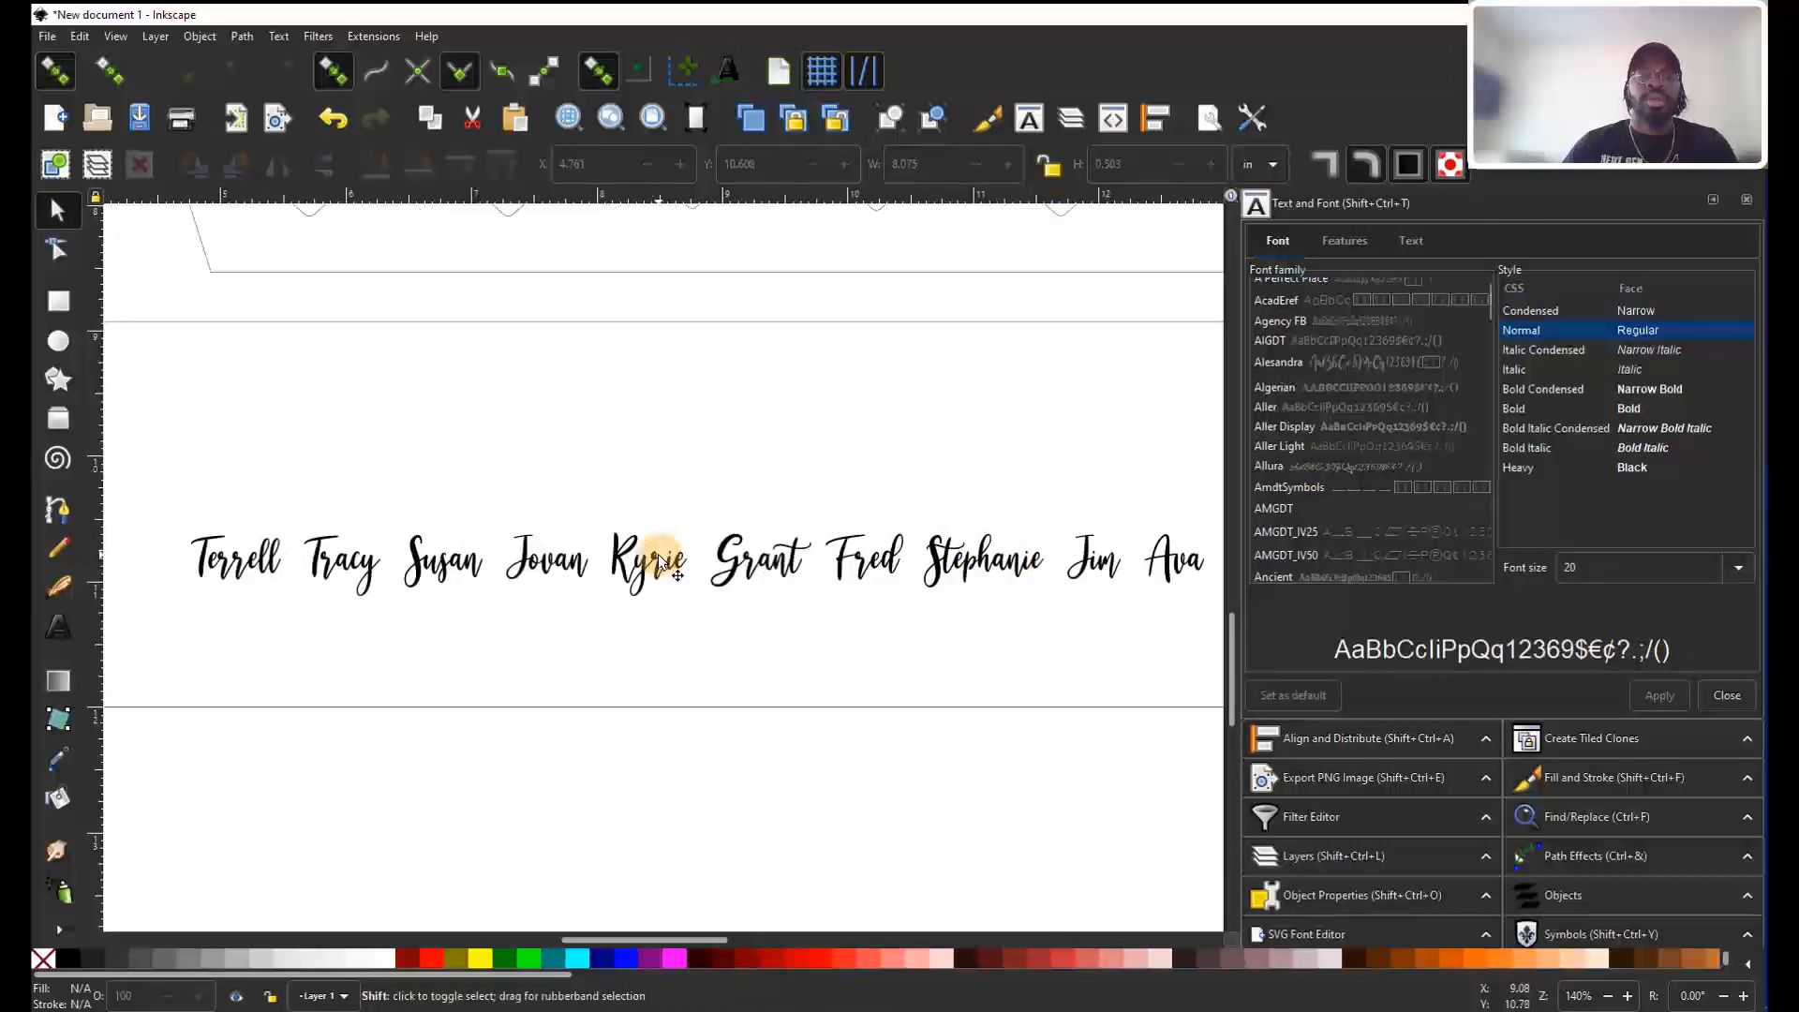
scroll(658, 554, right, 2)
scroll(658, 554, left, 2)
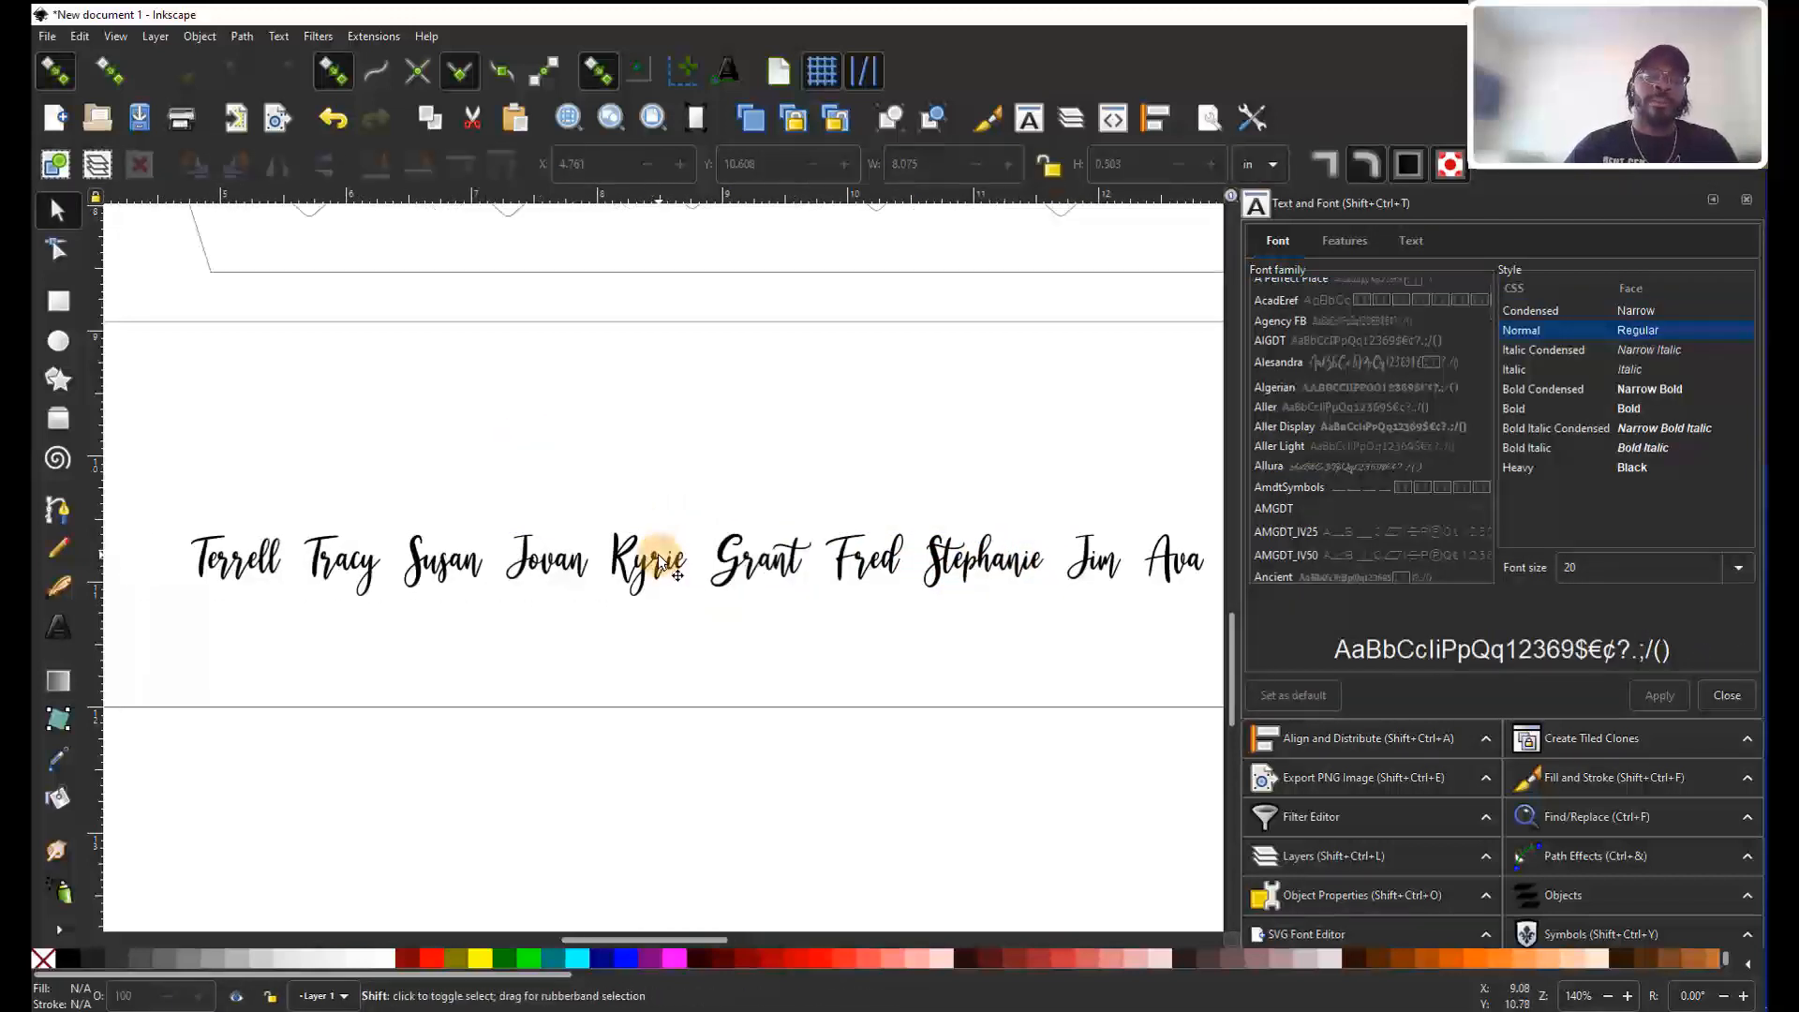
Convert the line of names from text to paths and check the lettering in outline display.
click(731, 556)
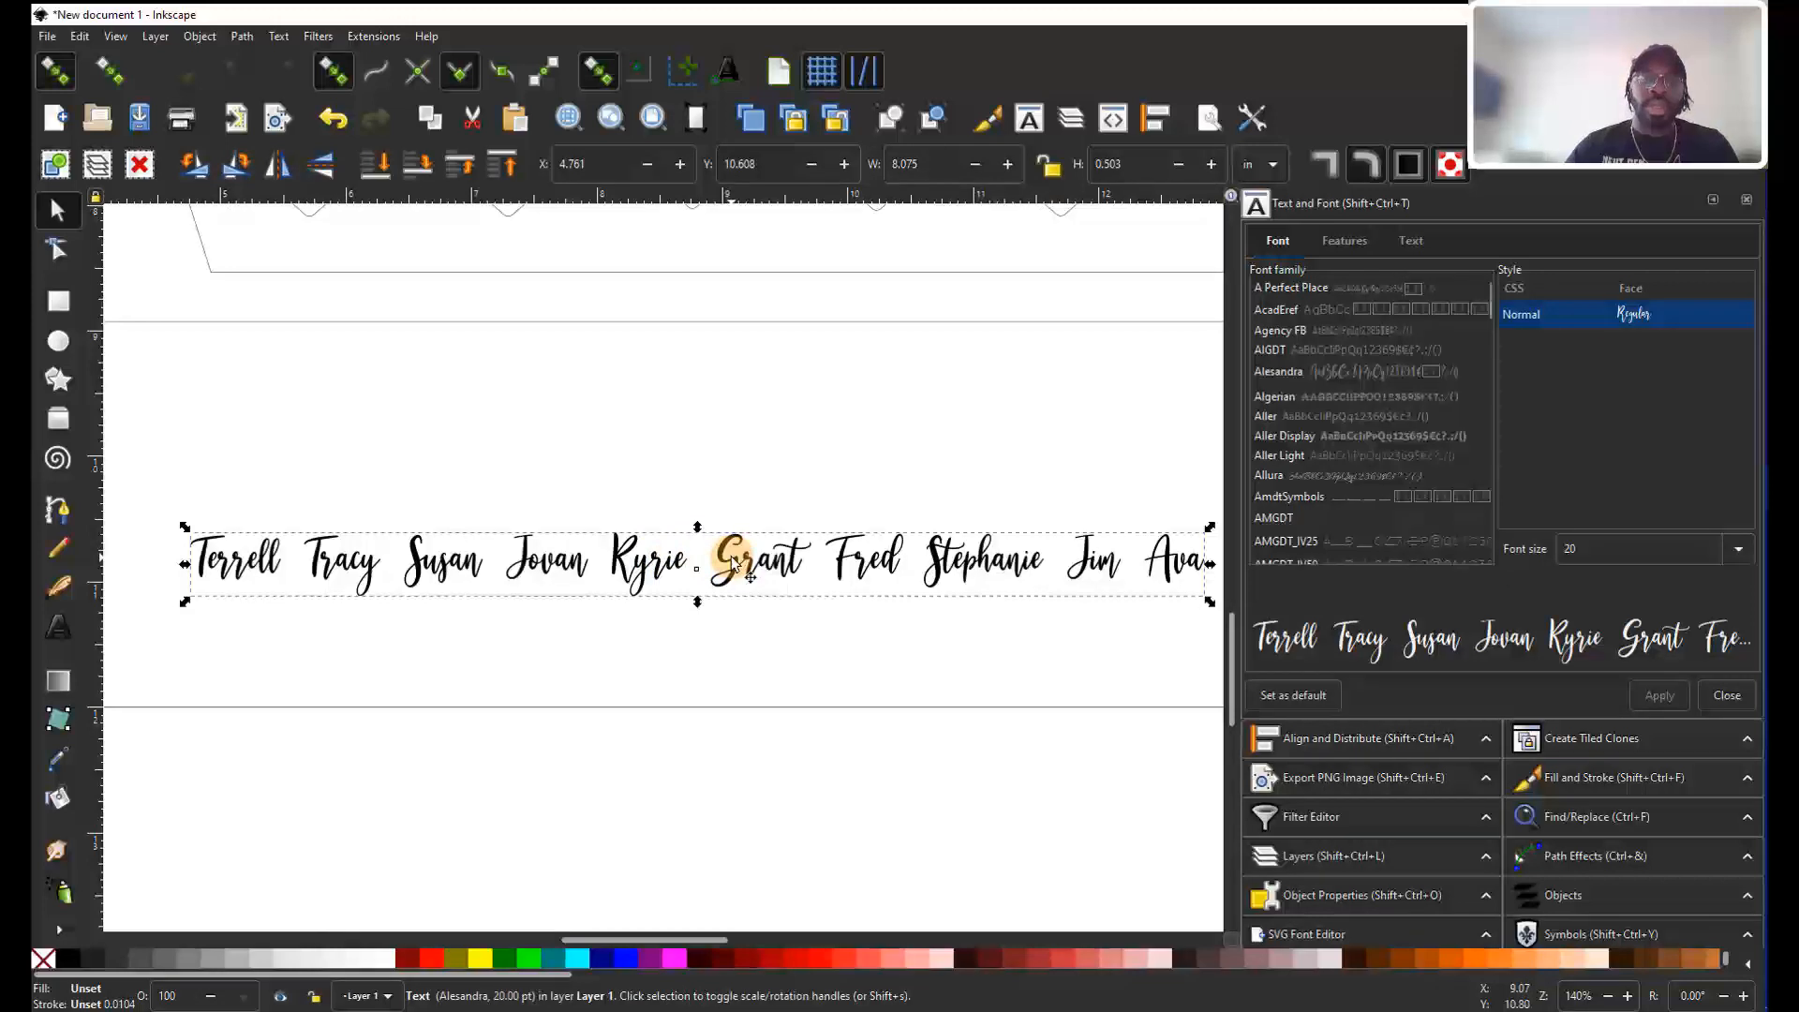
click(244, 37)
click(279, 58)
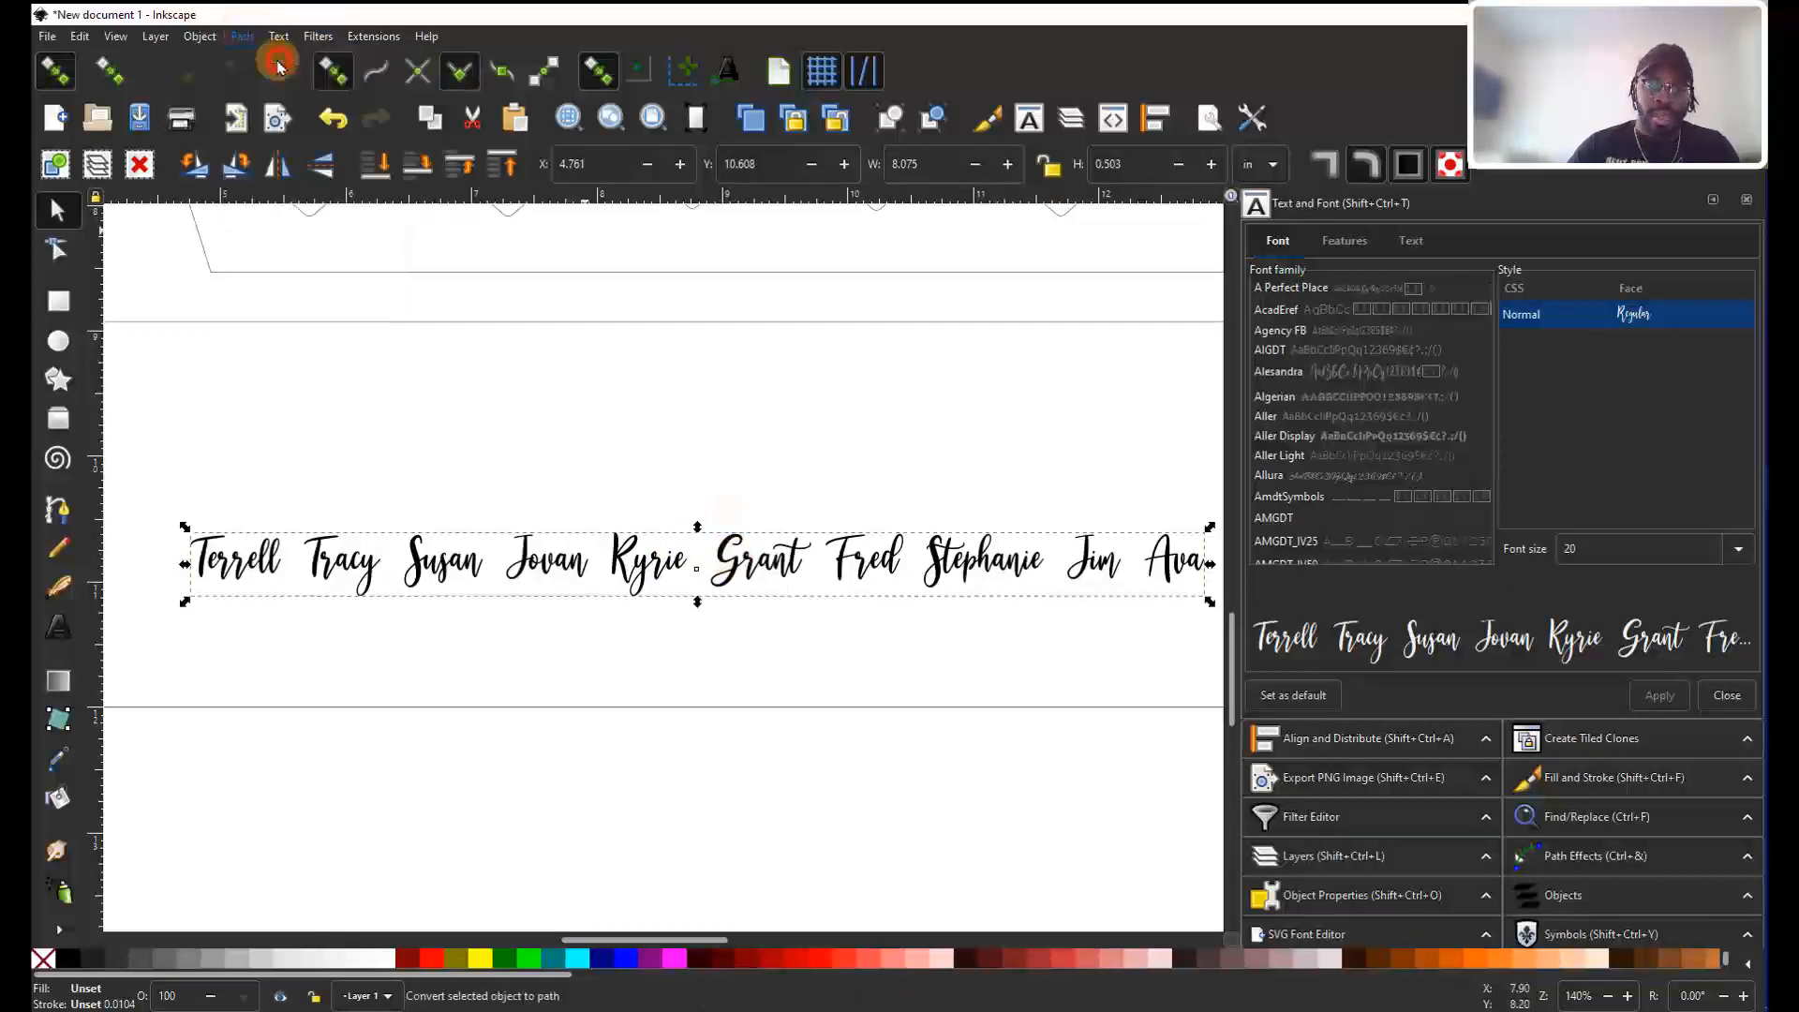
key(ctrl+KP_5)
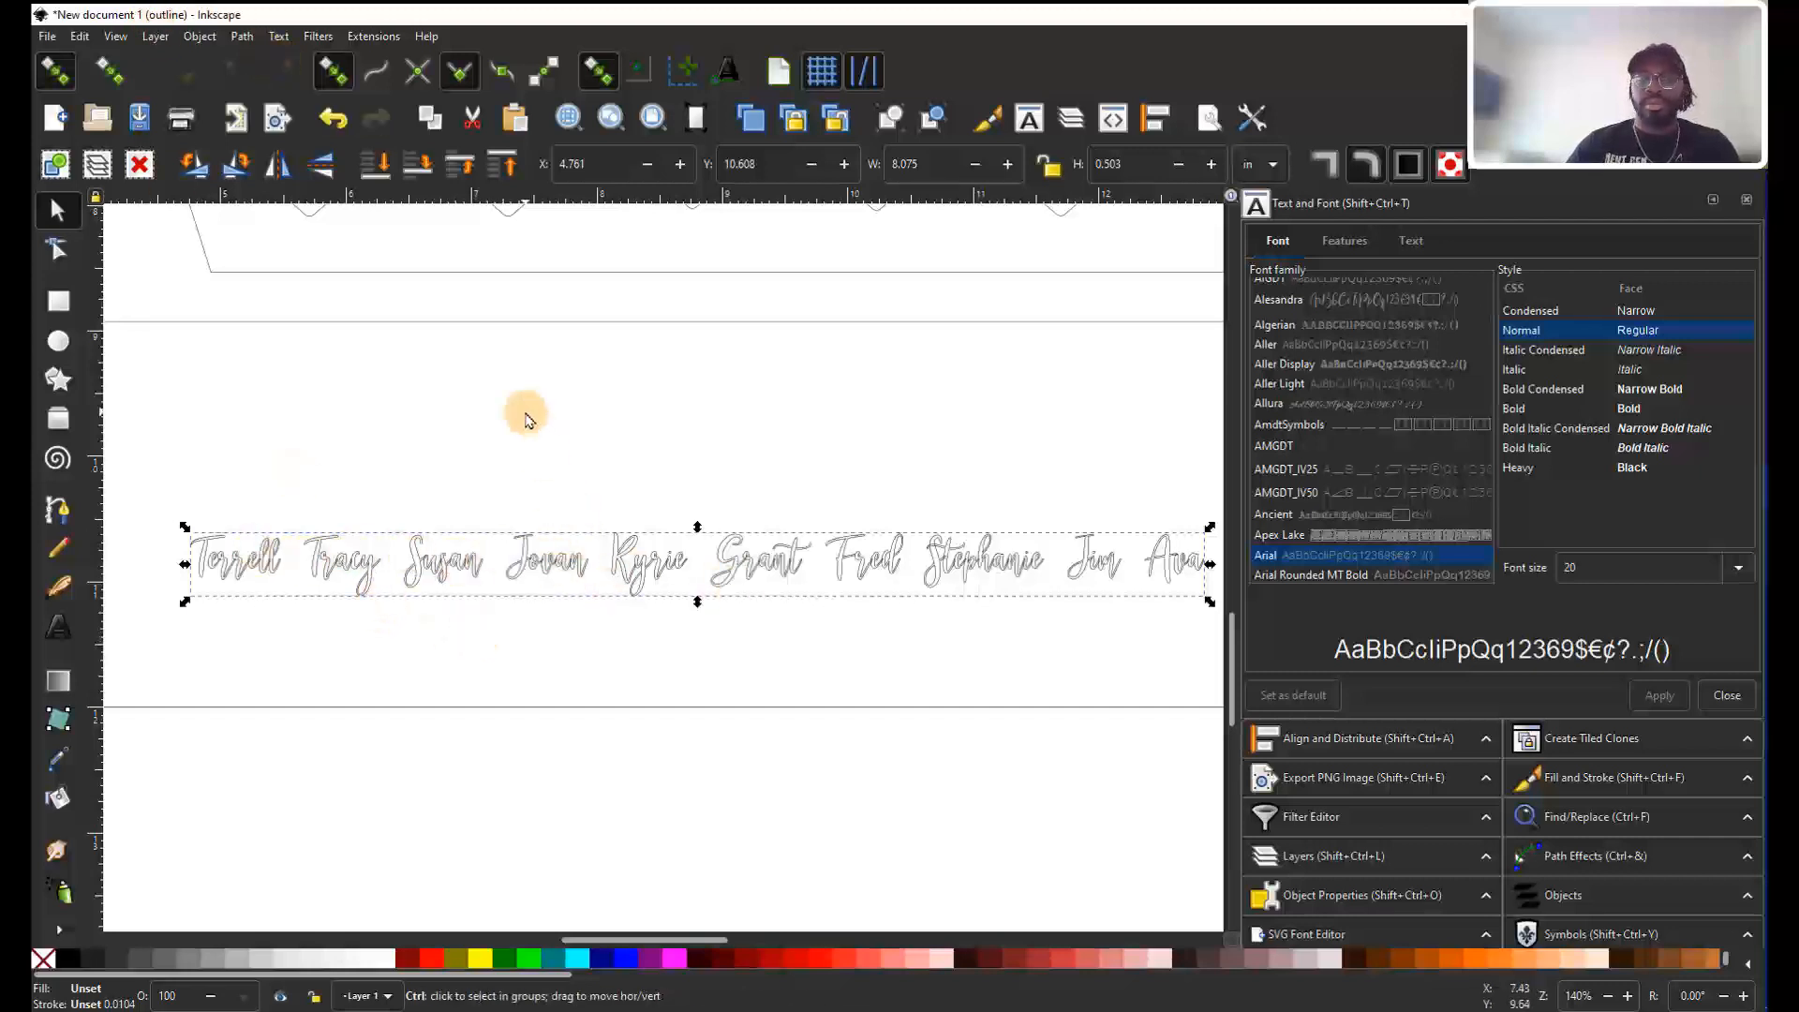
key(ctrl+KP_5)
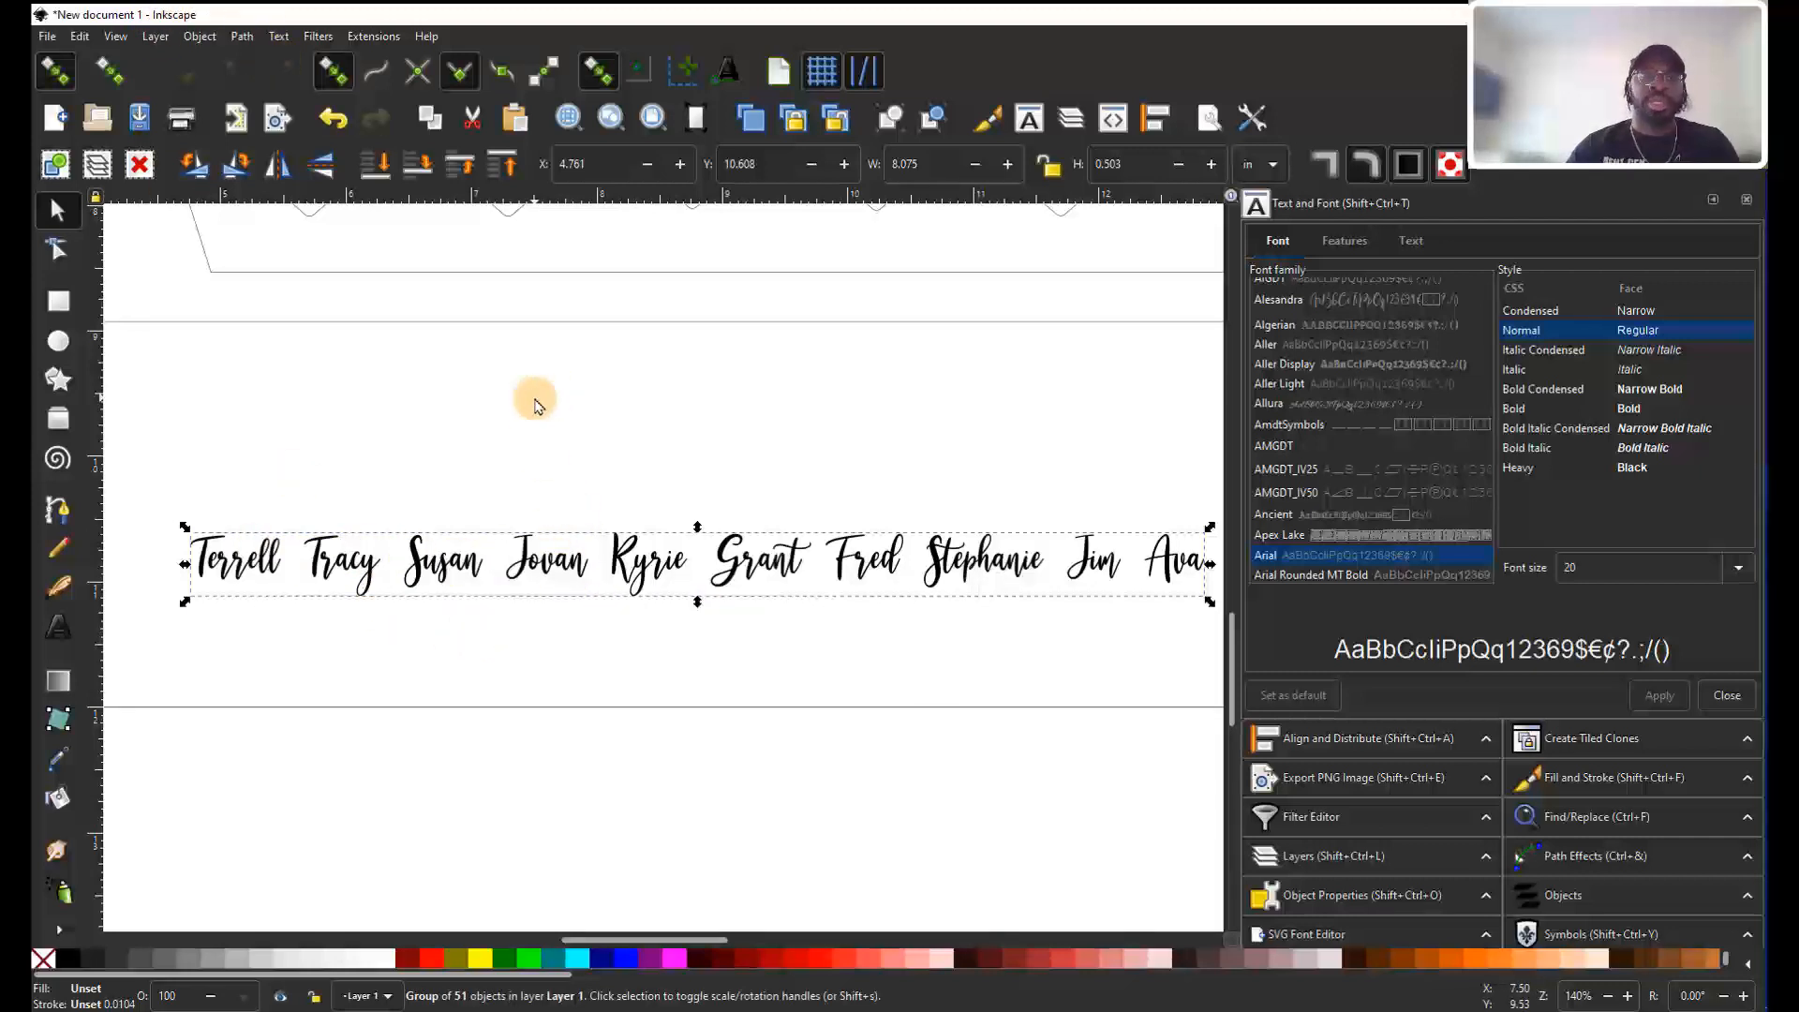
Split the converted group of names into separate letter paths and deselect them.
scroll(550, 389, right, 1)
scroll(543, 390, left, 1)
scroll(541, 391, right, 1)
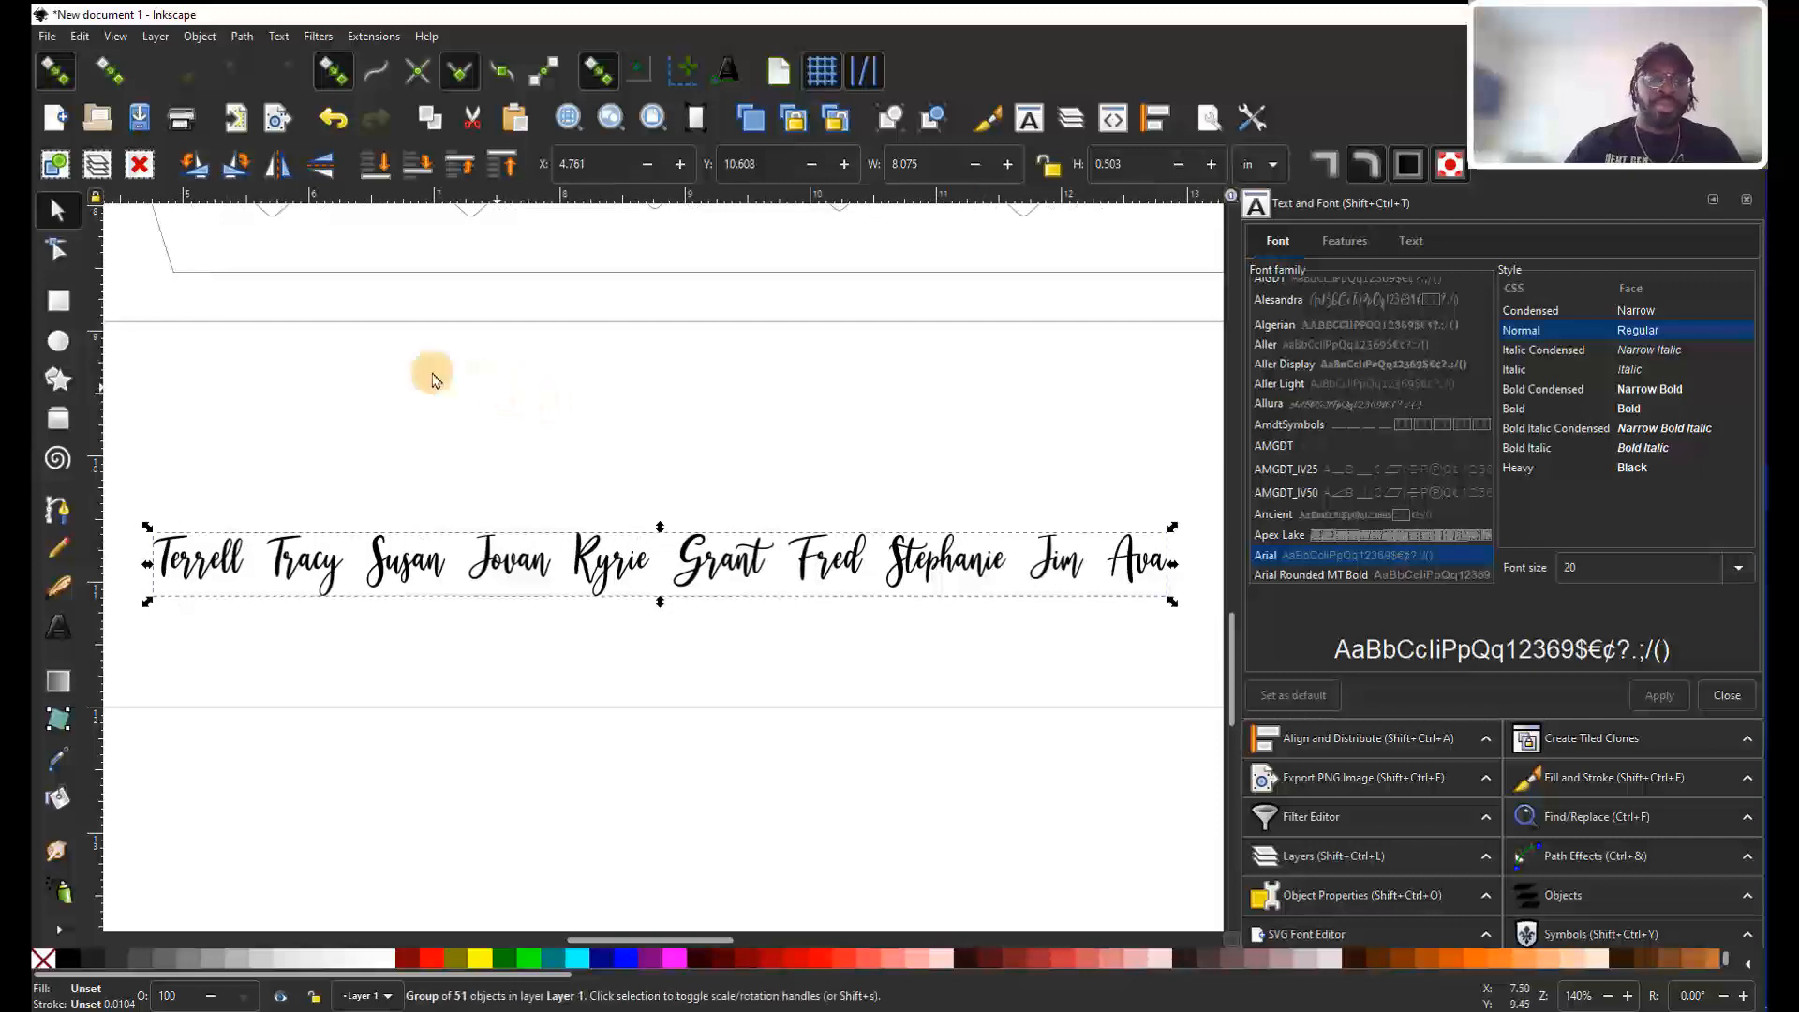
click(239, 40)
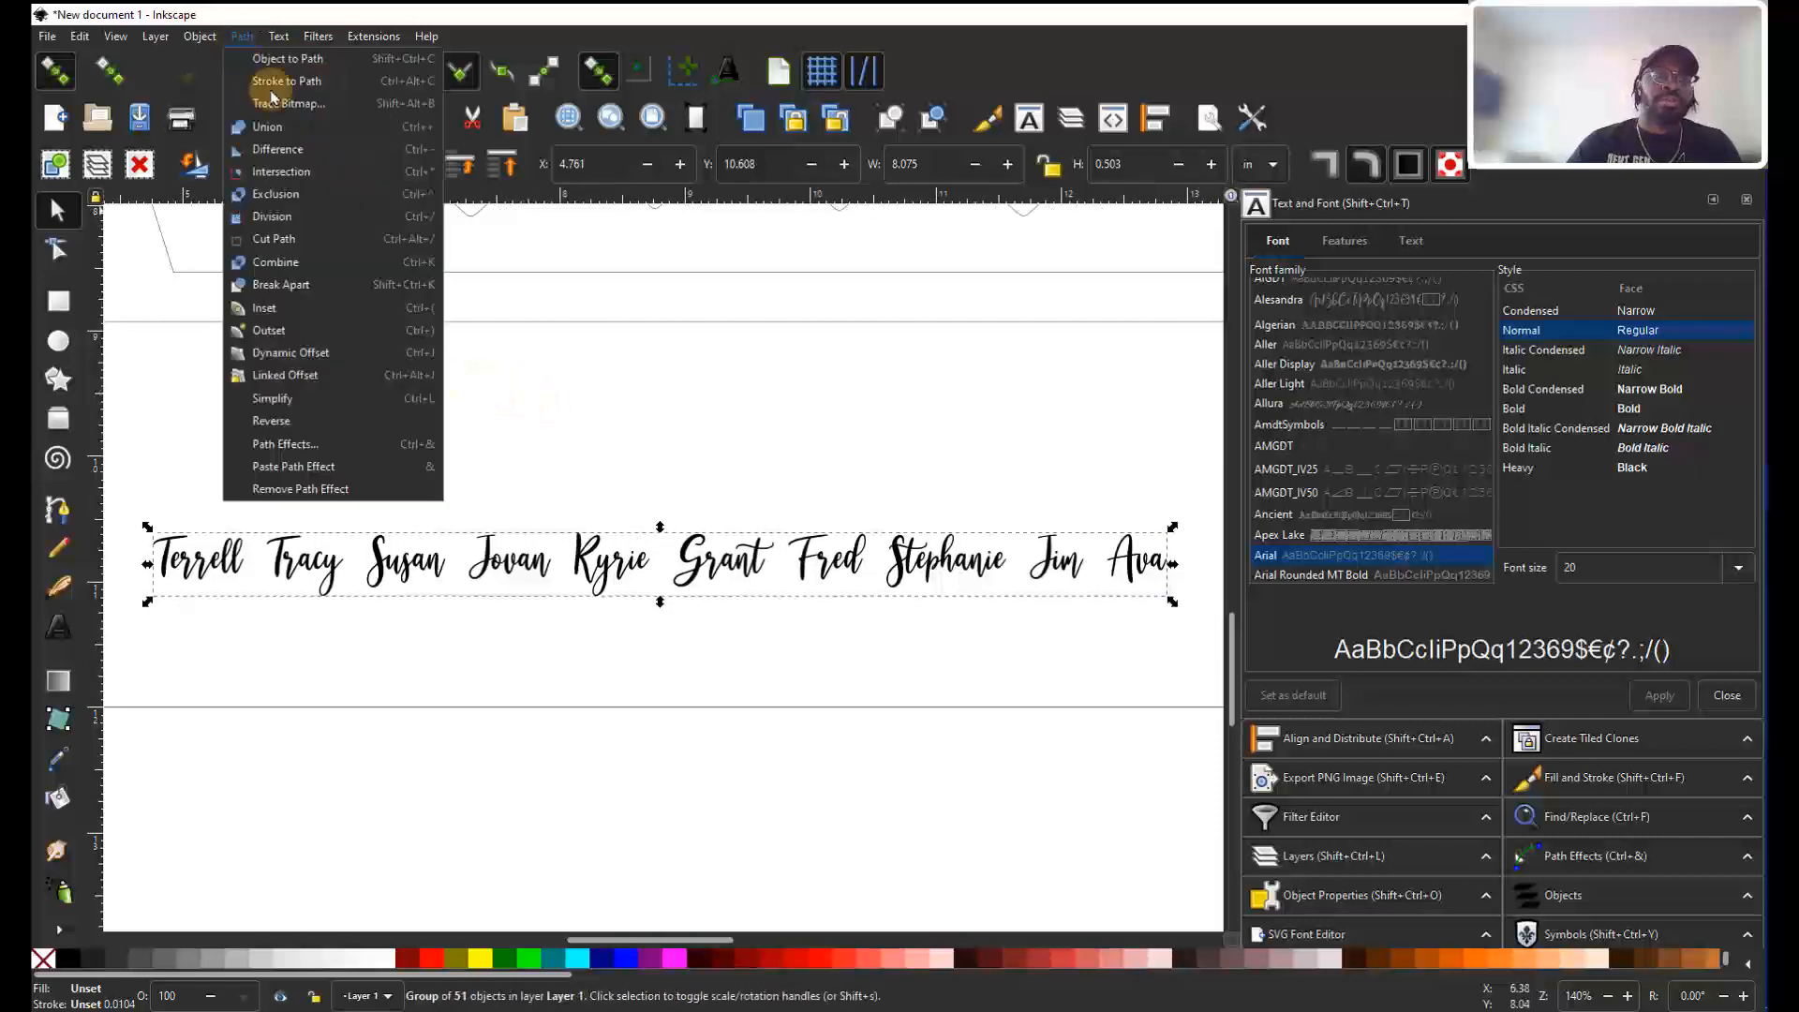
click(302, 283)
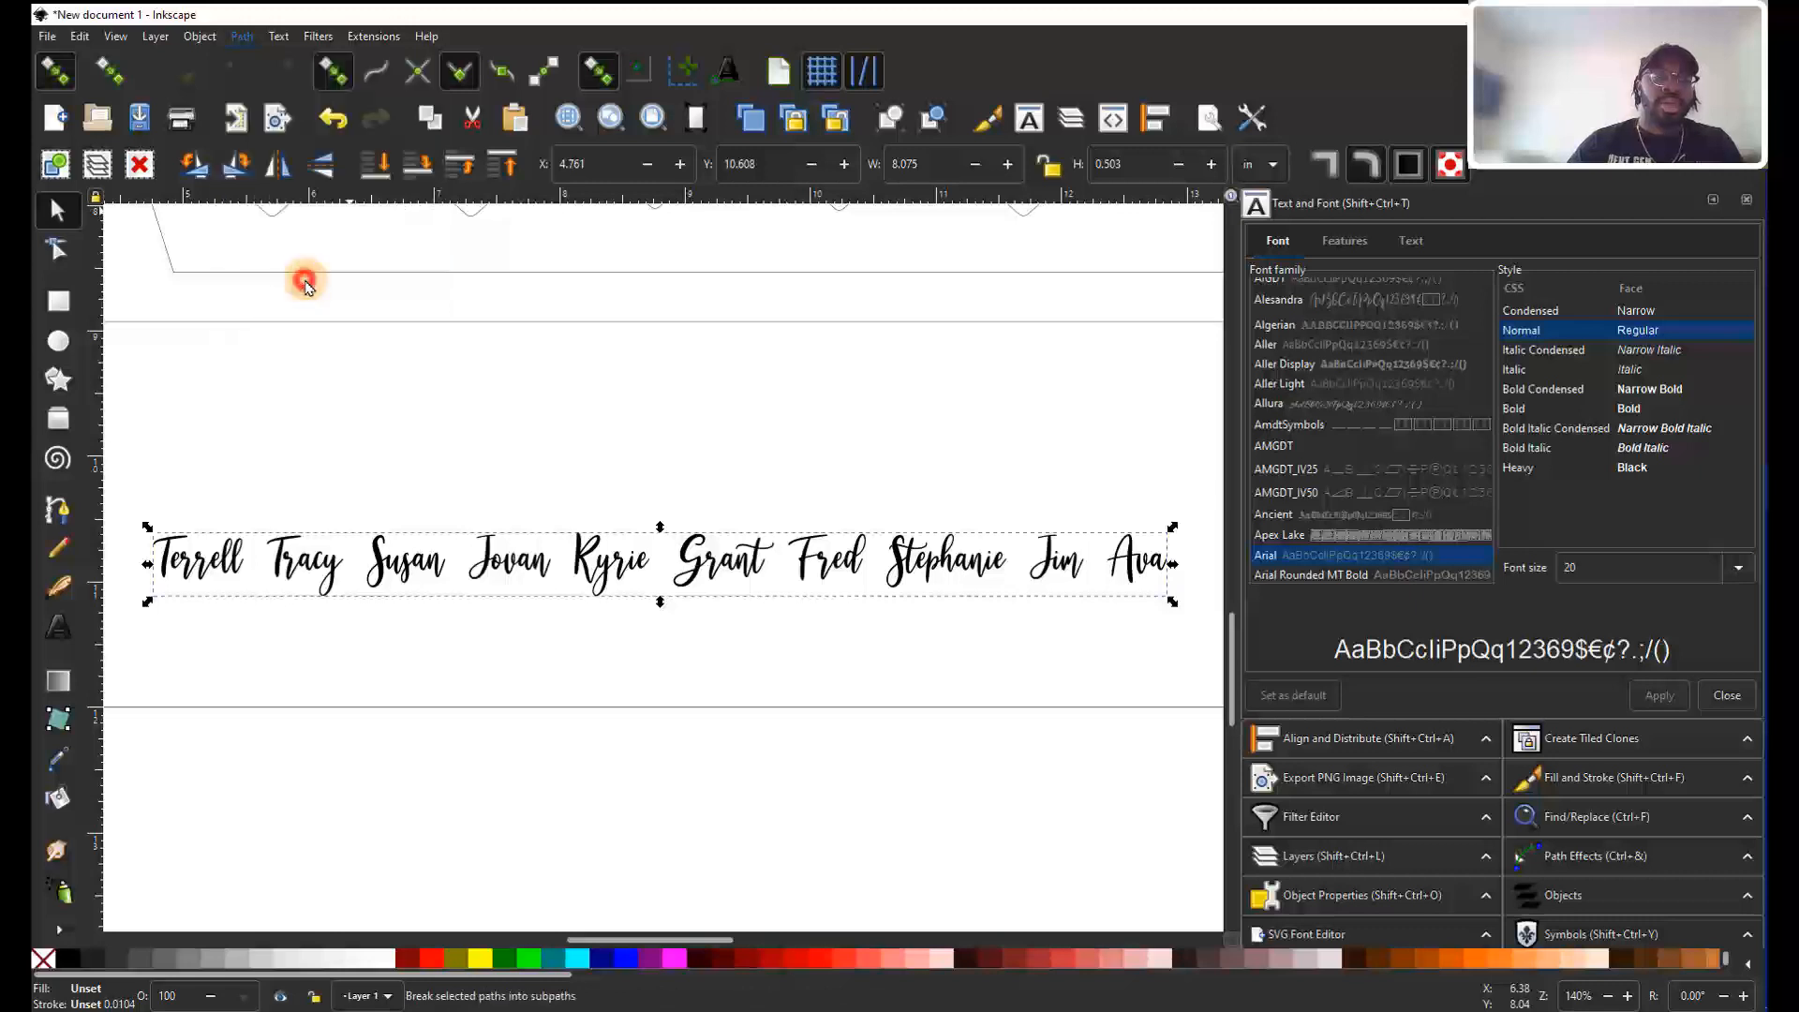
key(shift+ctrl+c)
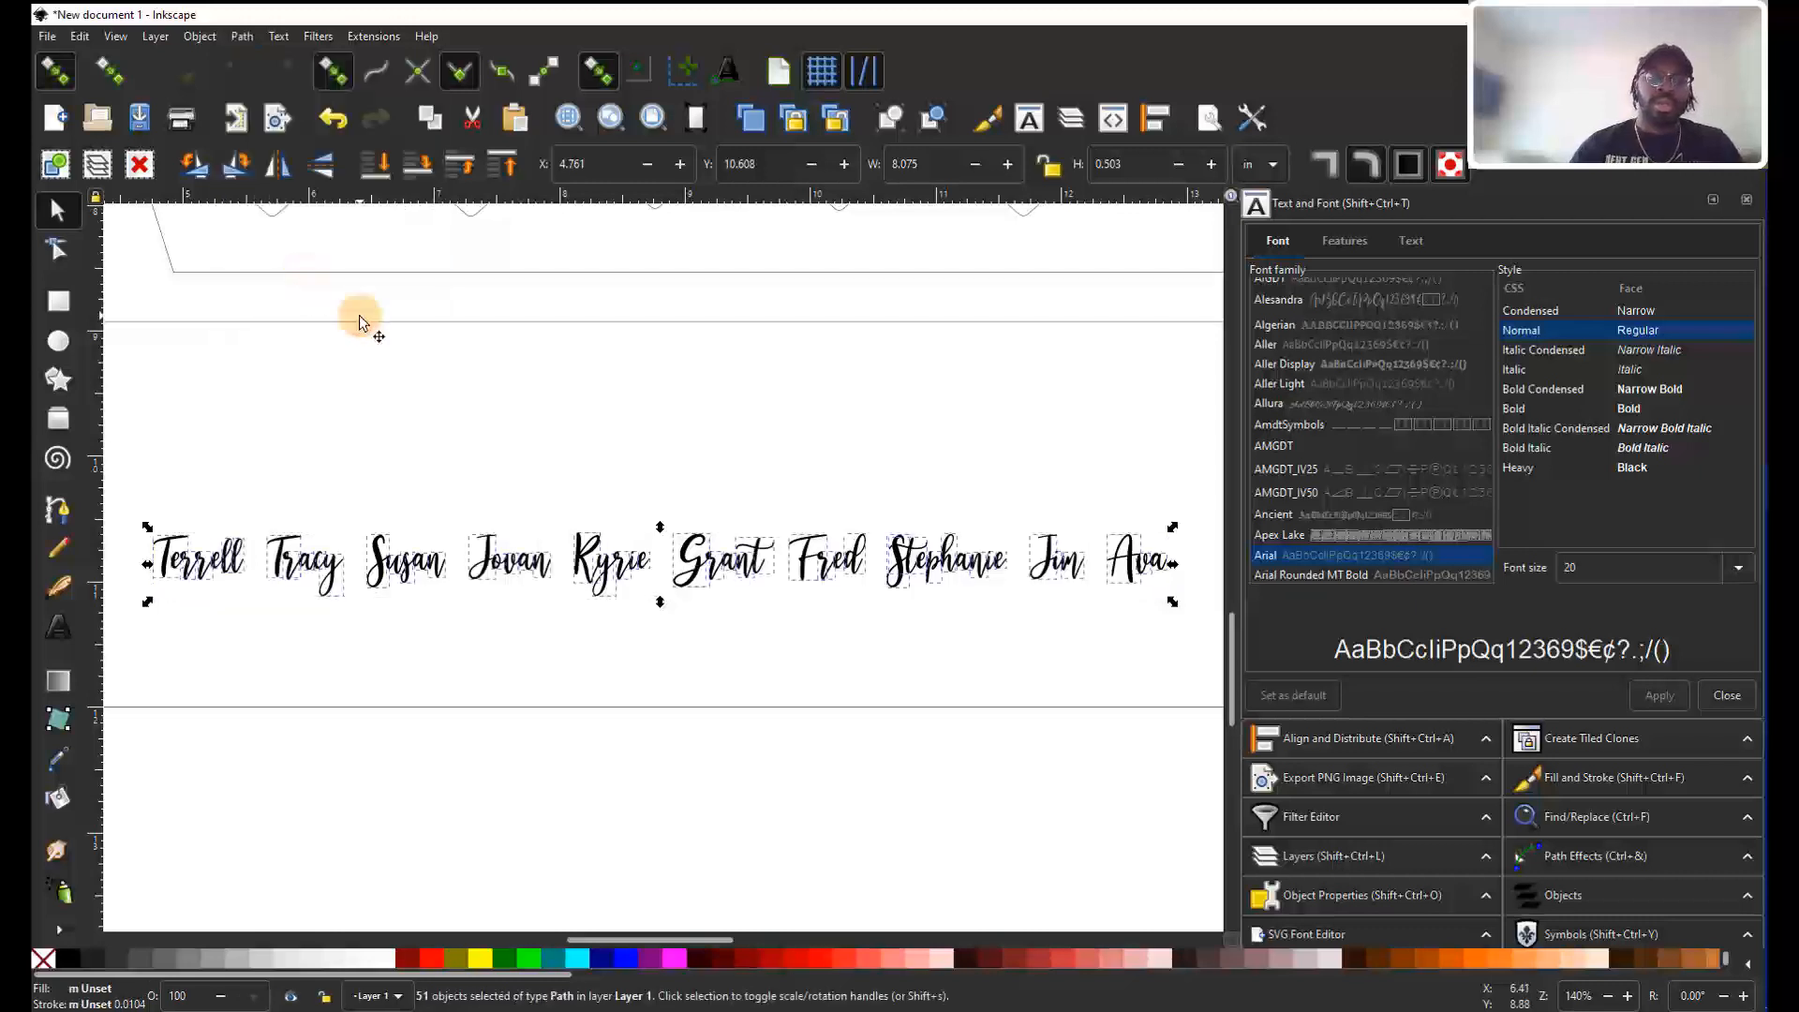
click(340, 520)
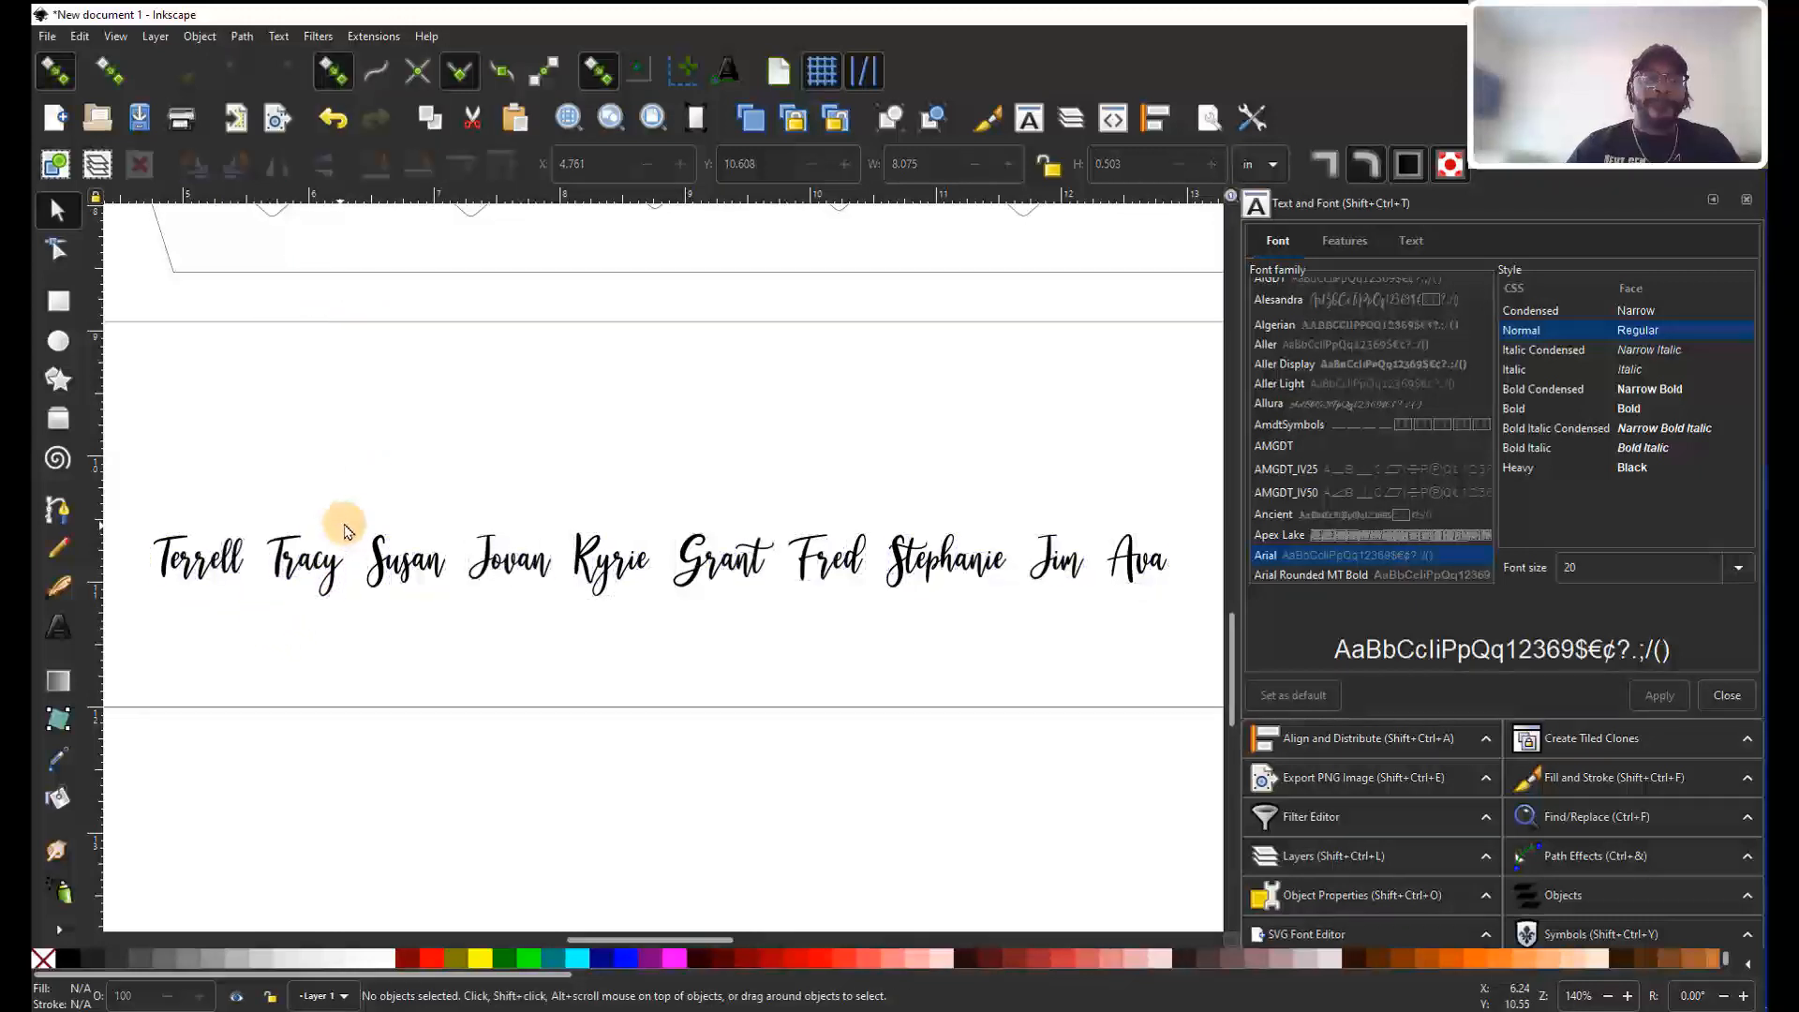
Try moving a letter of the first name on its own, and undo the move.
scroll(354, 525, left, 5)
scroll(354, 525, up, 4)
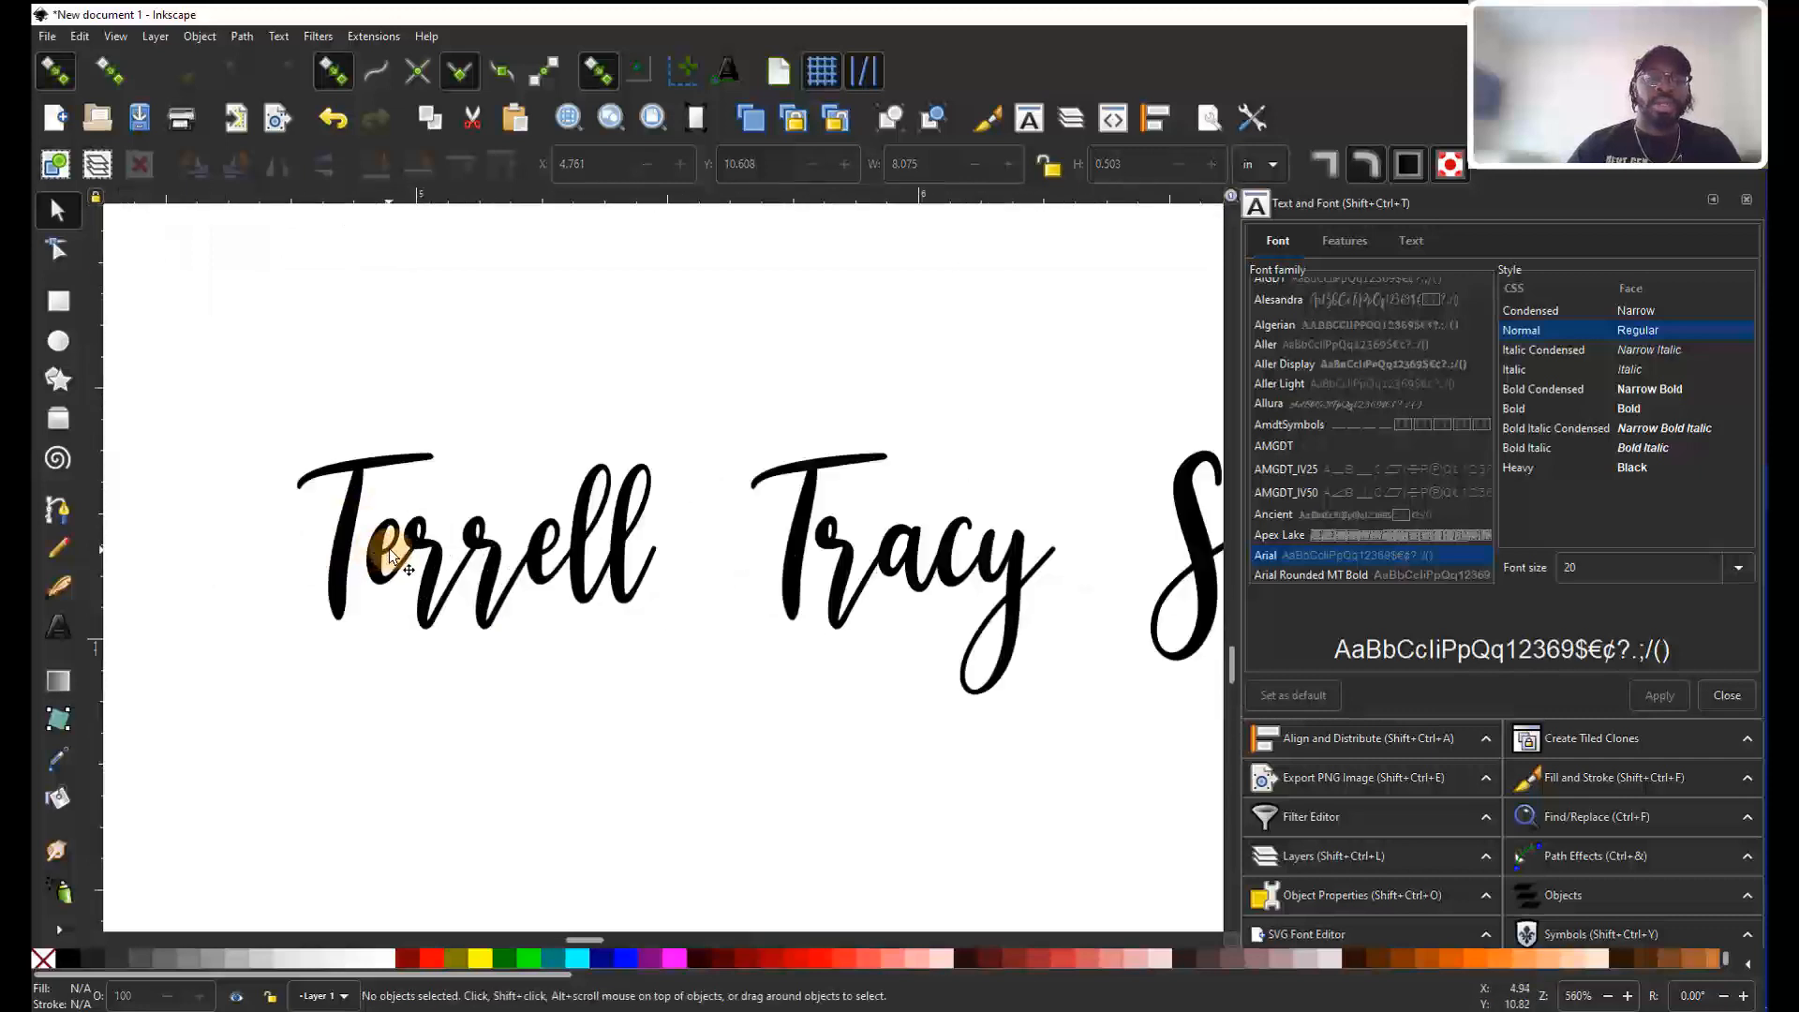
drag(381, 566, 492, 610)
key(ctrl+z)
key(ctrl+z)
click(592, 510)
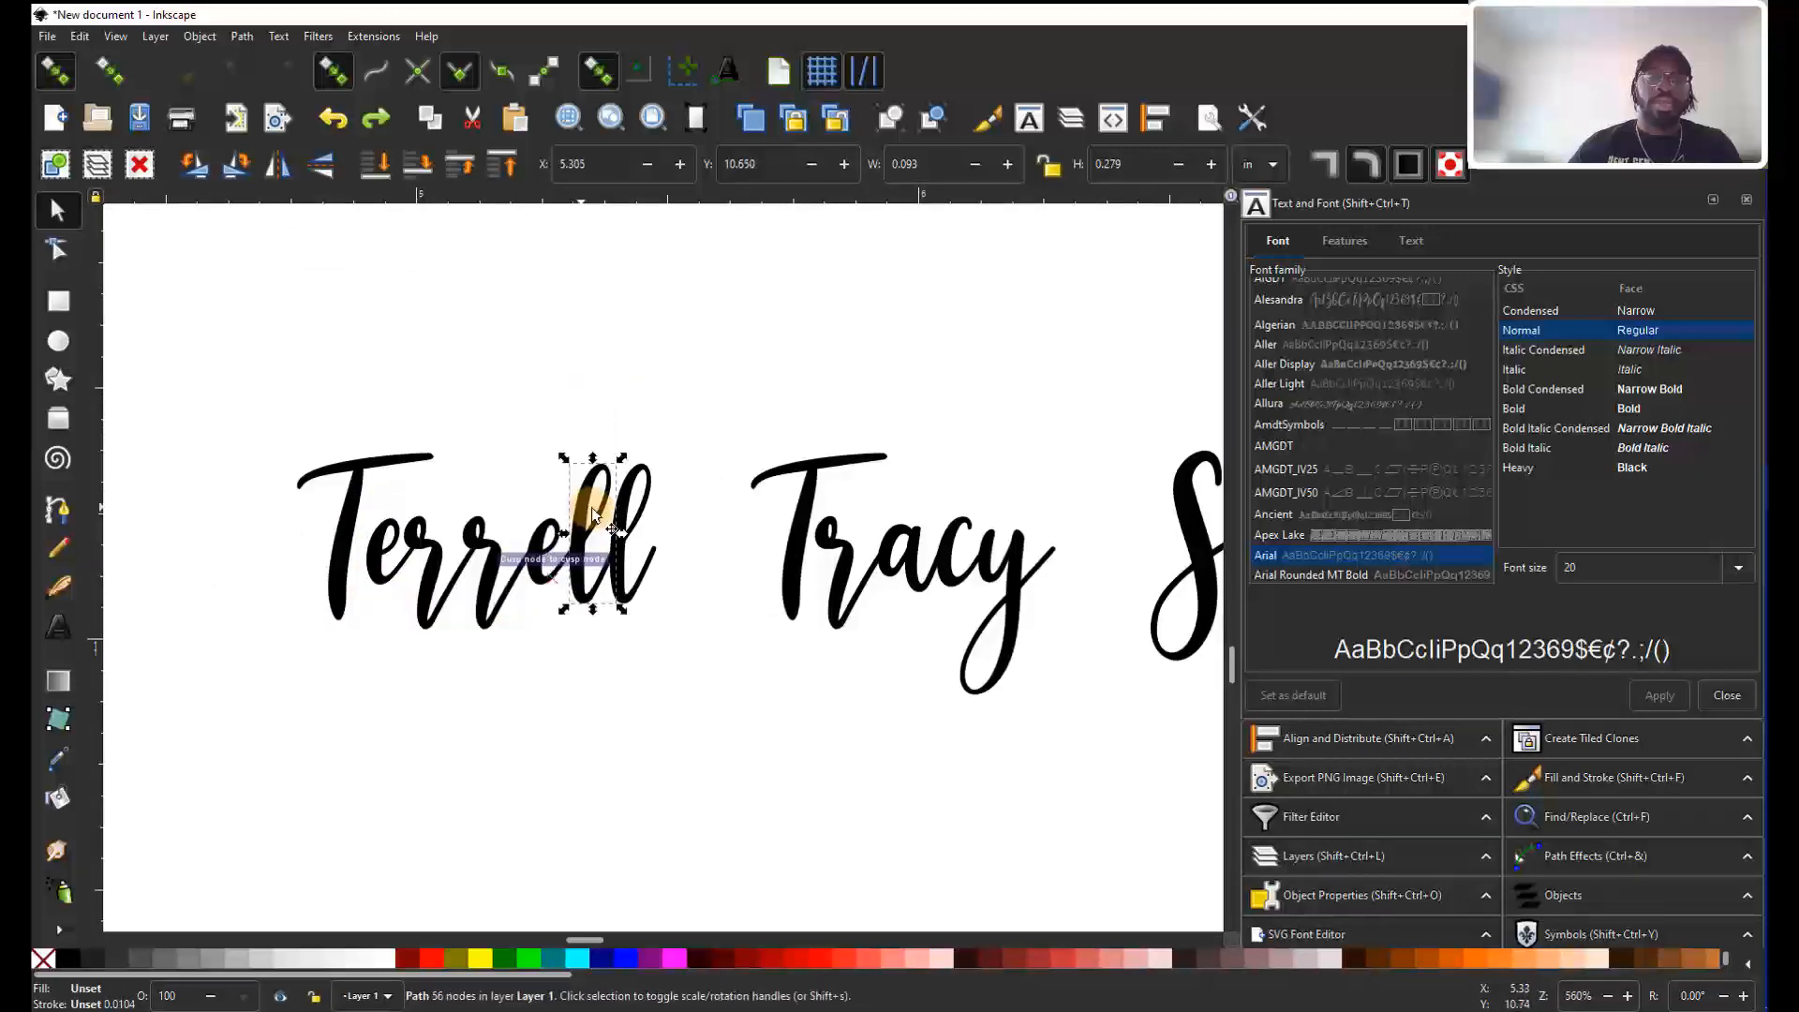
click(474, 384)
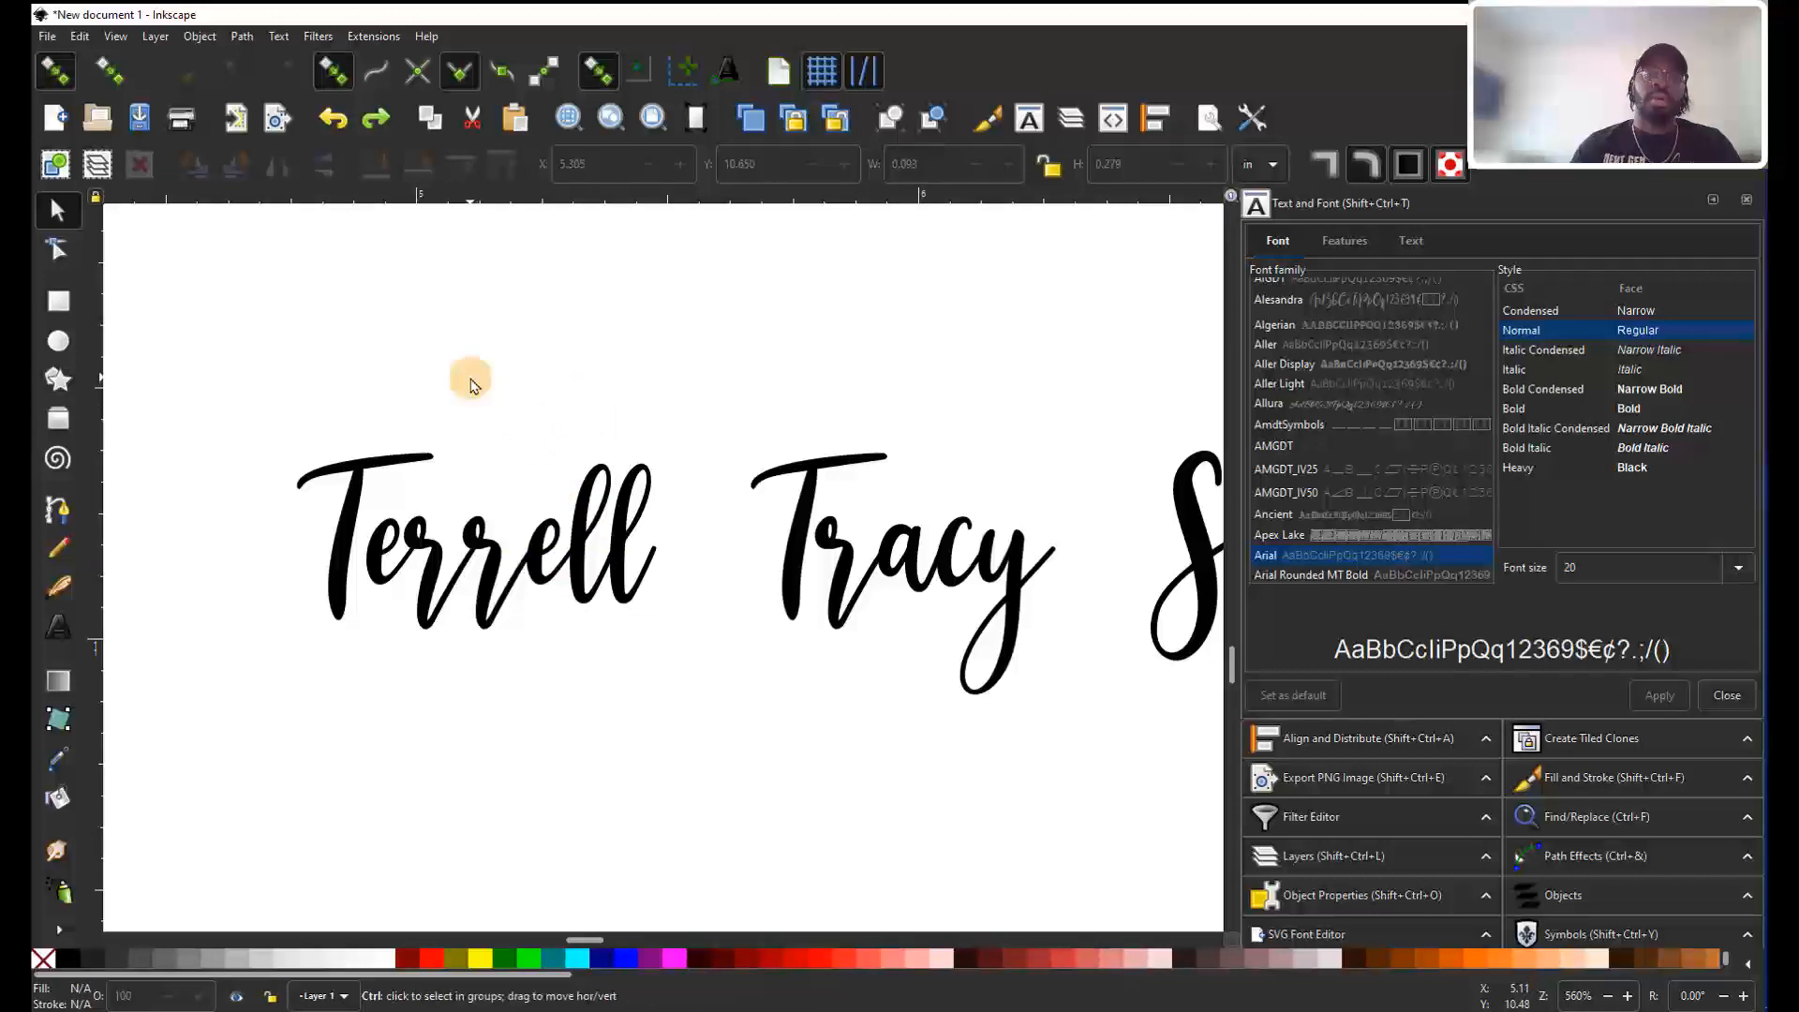
Look over the hanging hearts, and examine in outline display where letters overlap in the first two names.
ctrl+scroll(474, 389, down, 3)
scroll(475, 403, up, 5)
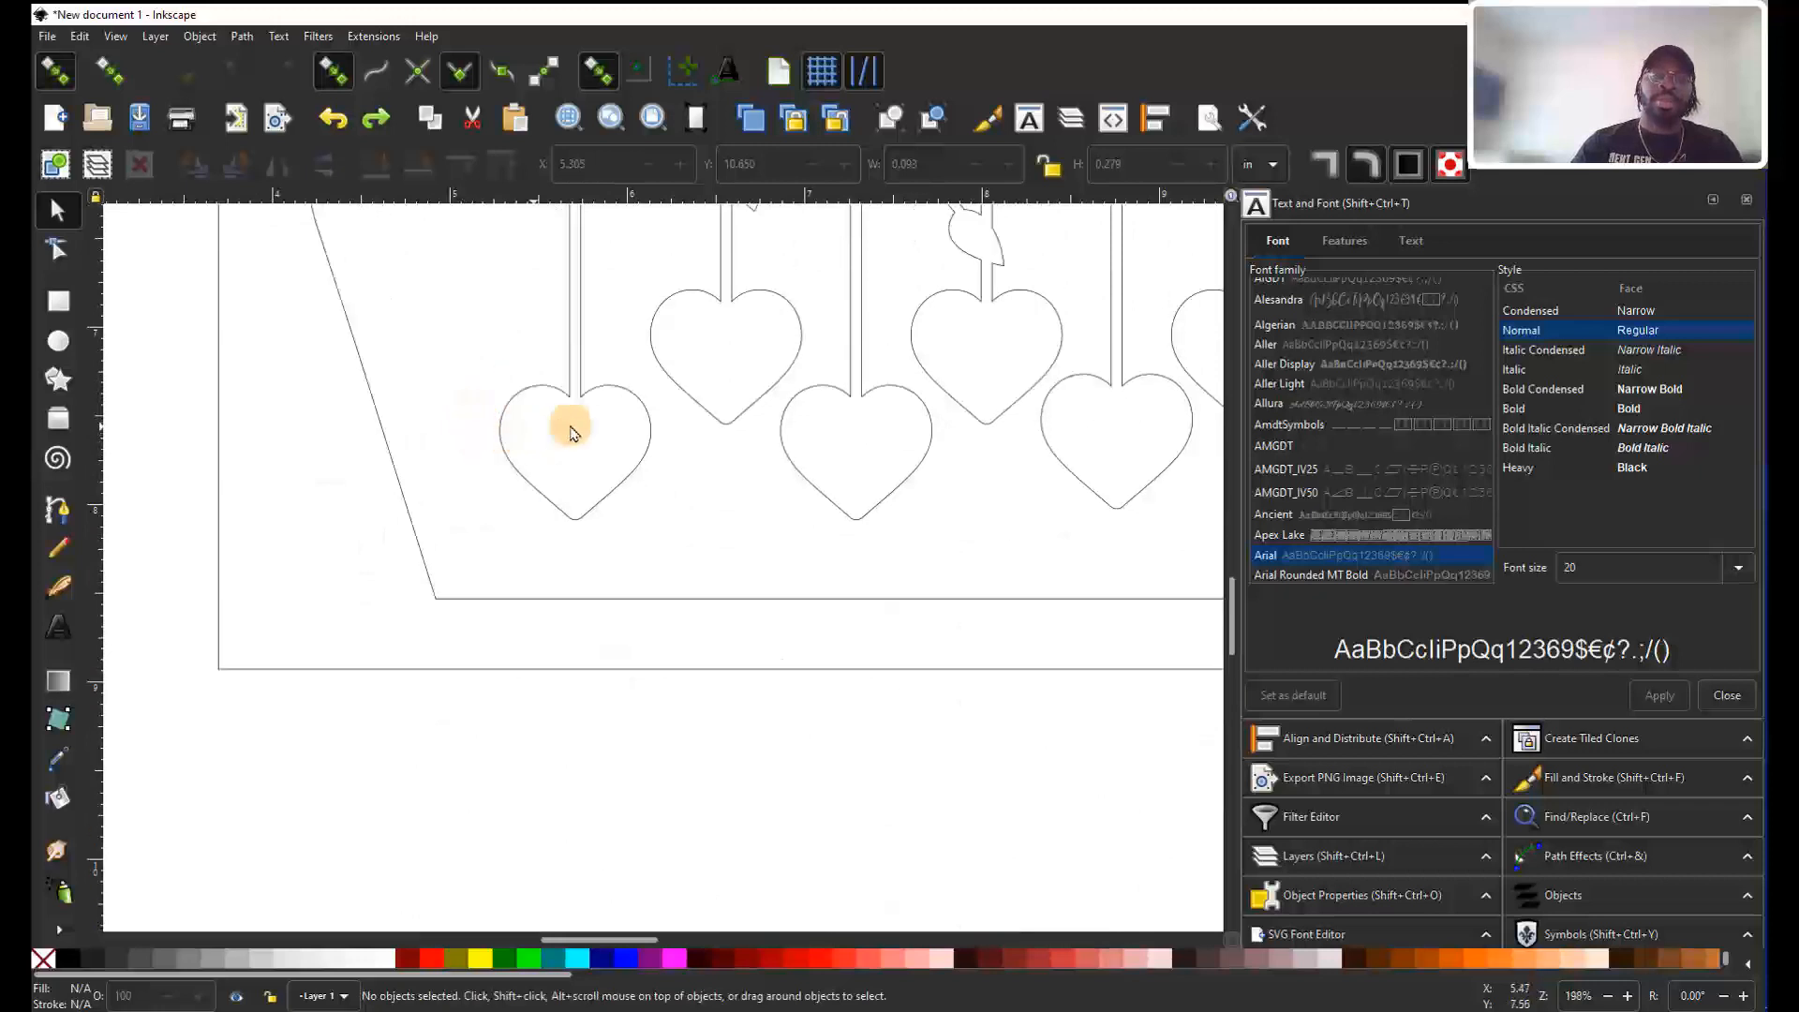
scroll(570, 422, down, 5)
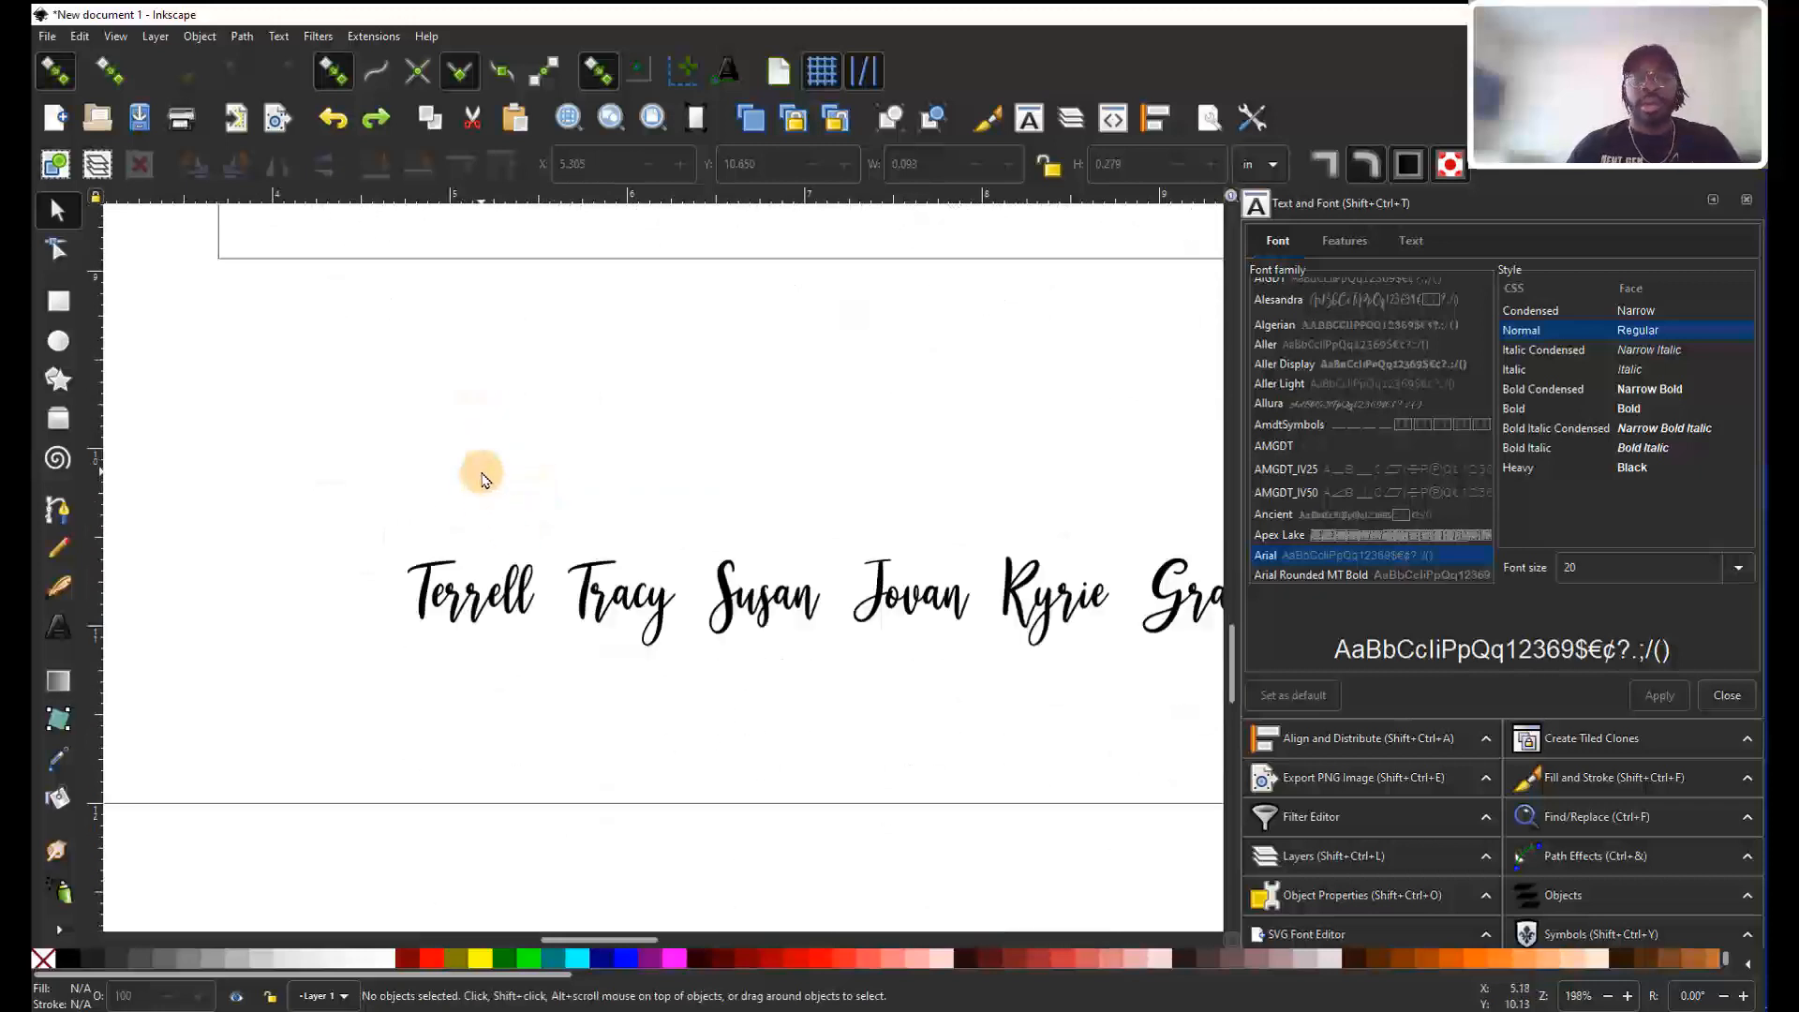
ctrl+scroll(448, 590, up, 3)
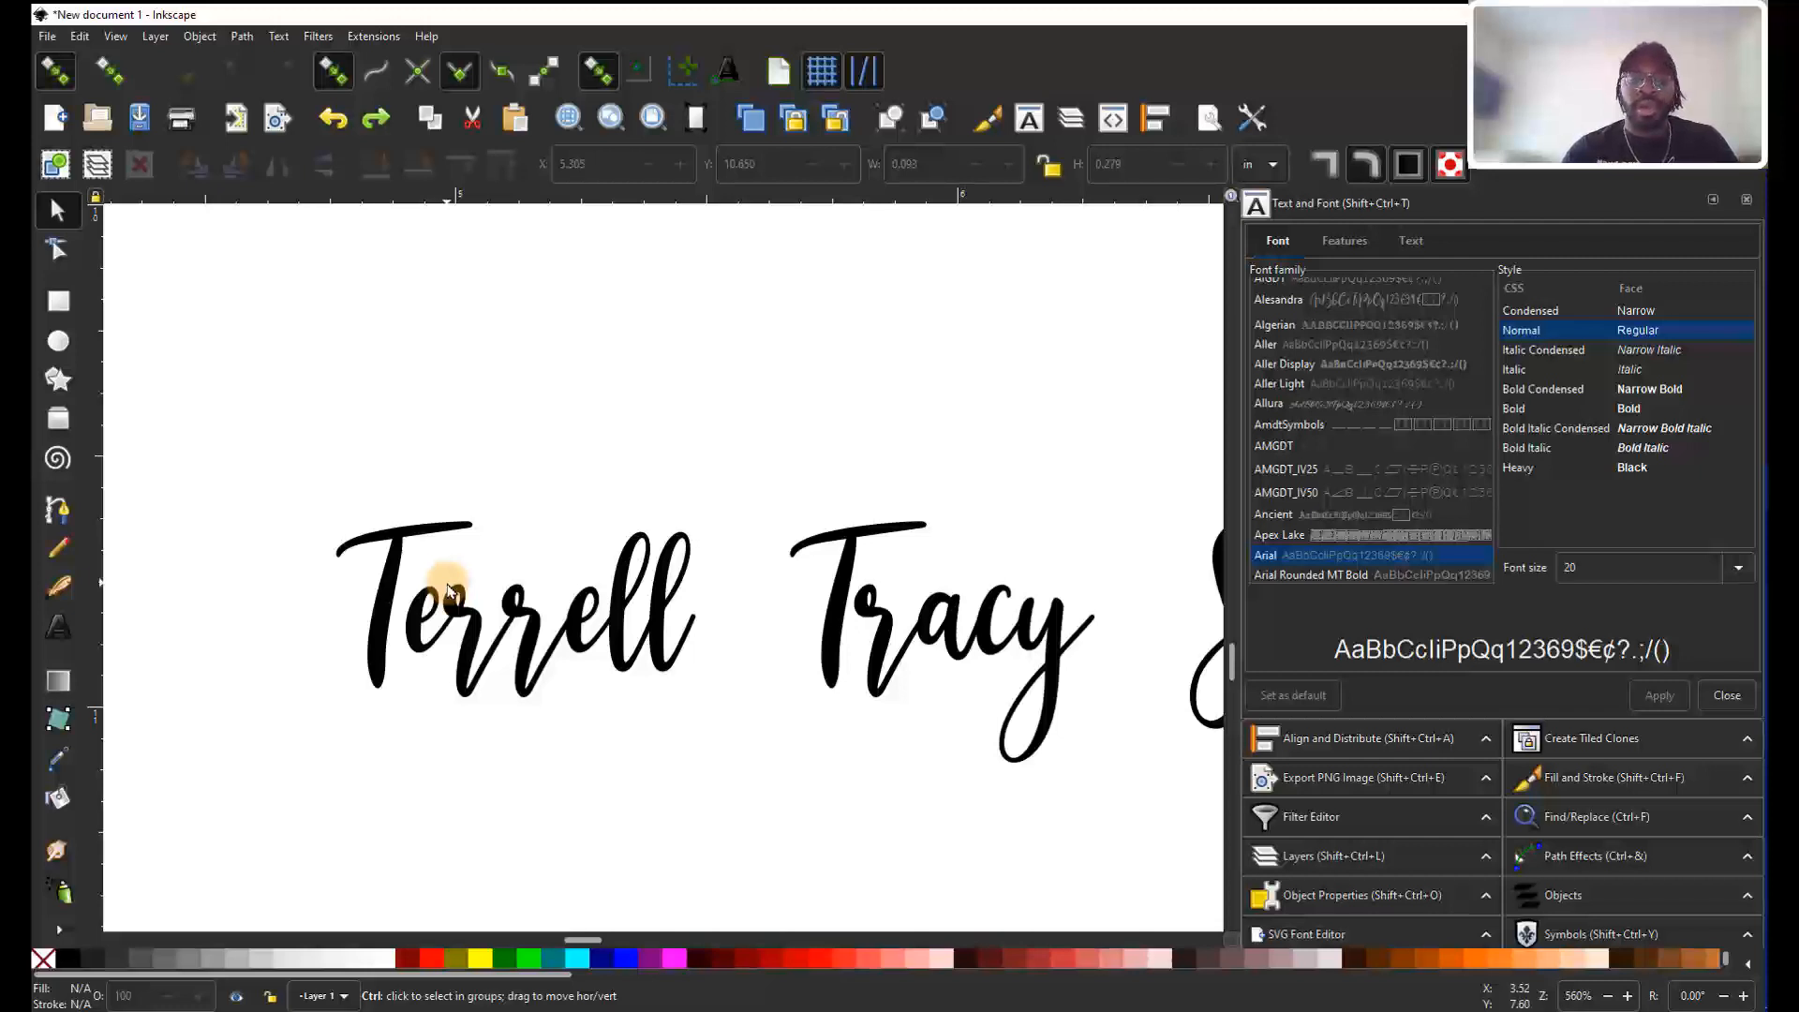
key(ctrl+KP_5)
ctrl+scroll(468, 586, up, 5)
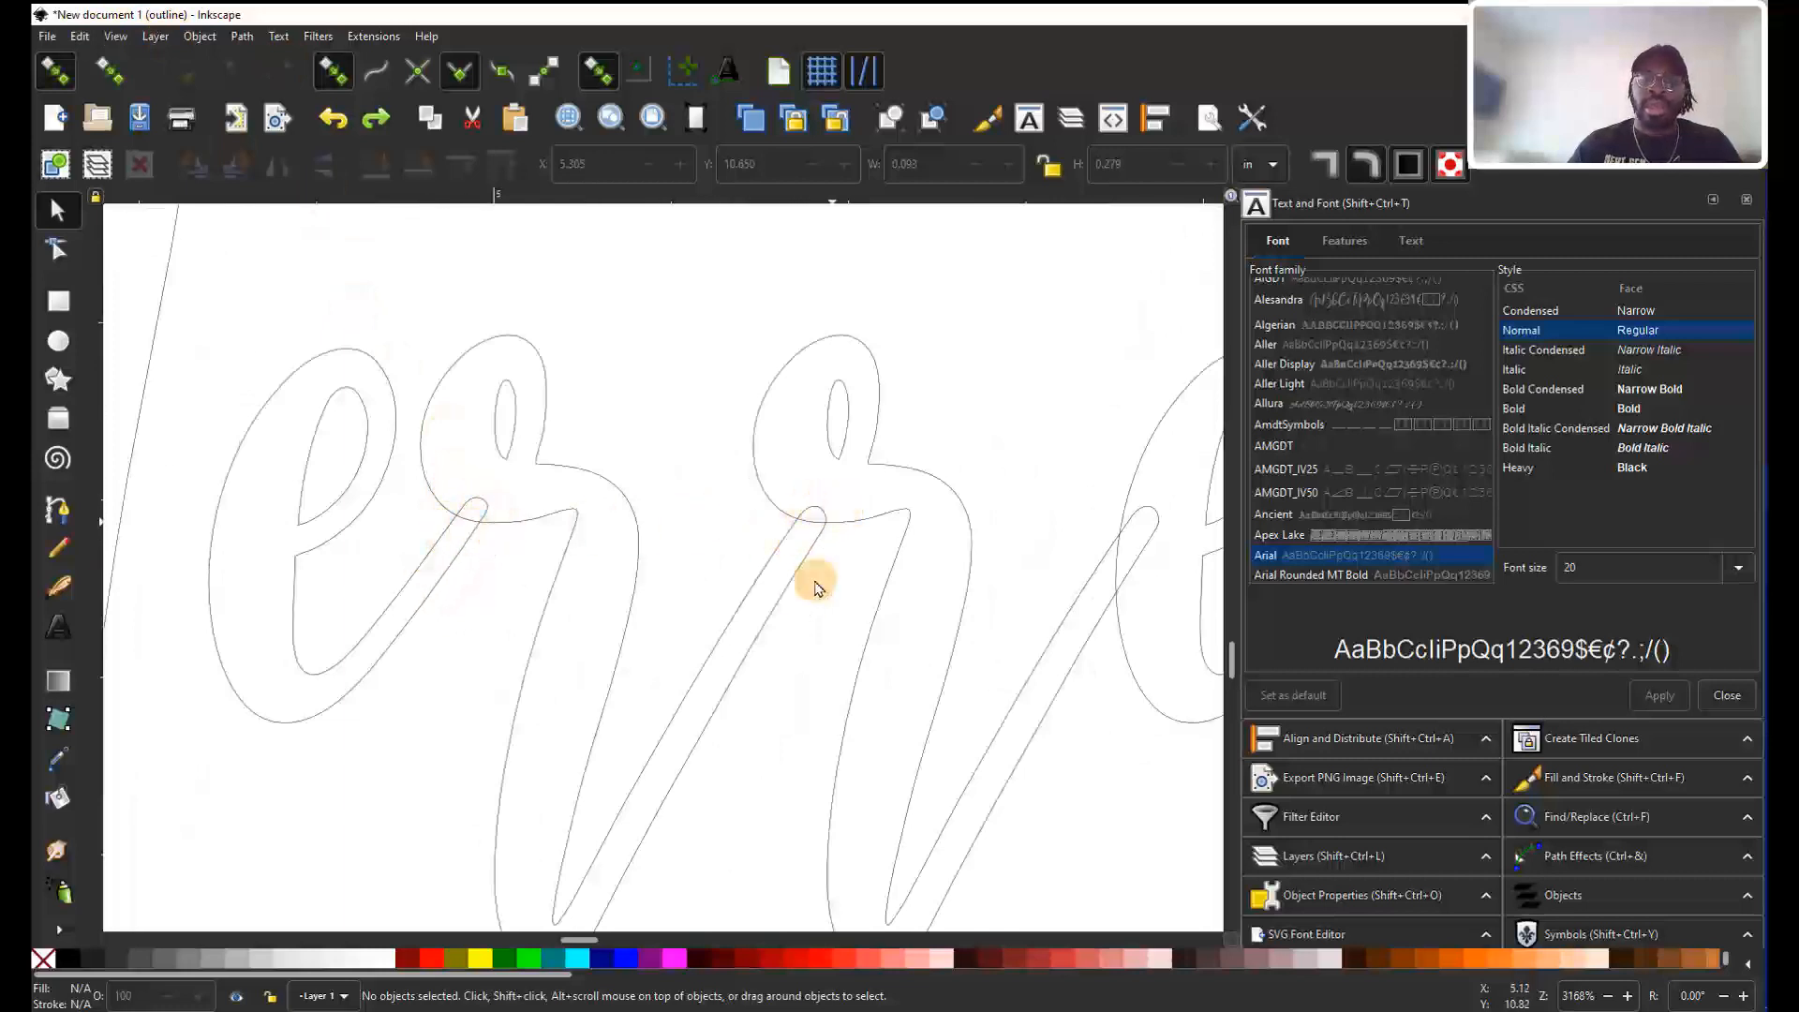
scroll(937, 595, right, 7)
scroll(888, 548, right, 10)
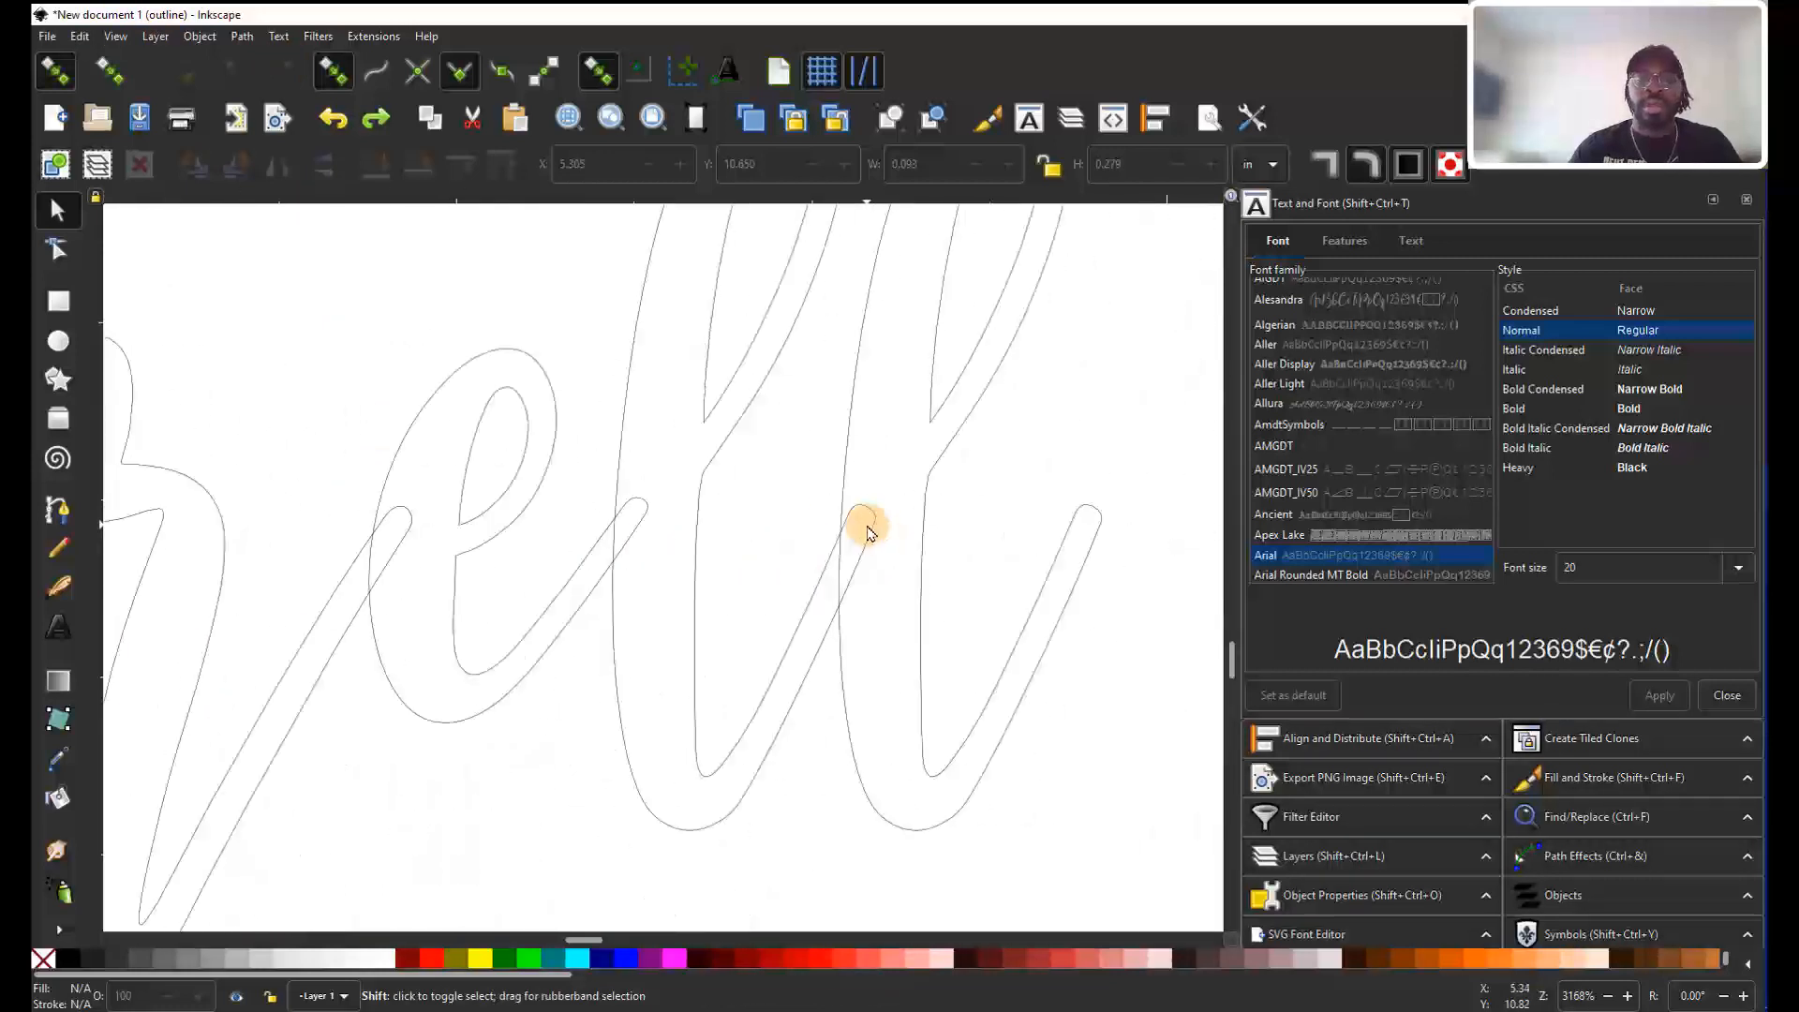
scroll(872, 539, down, 3)
scroll(855, 534, right, 12)
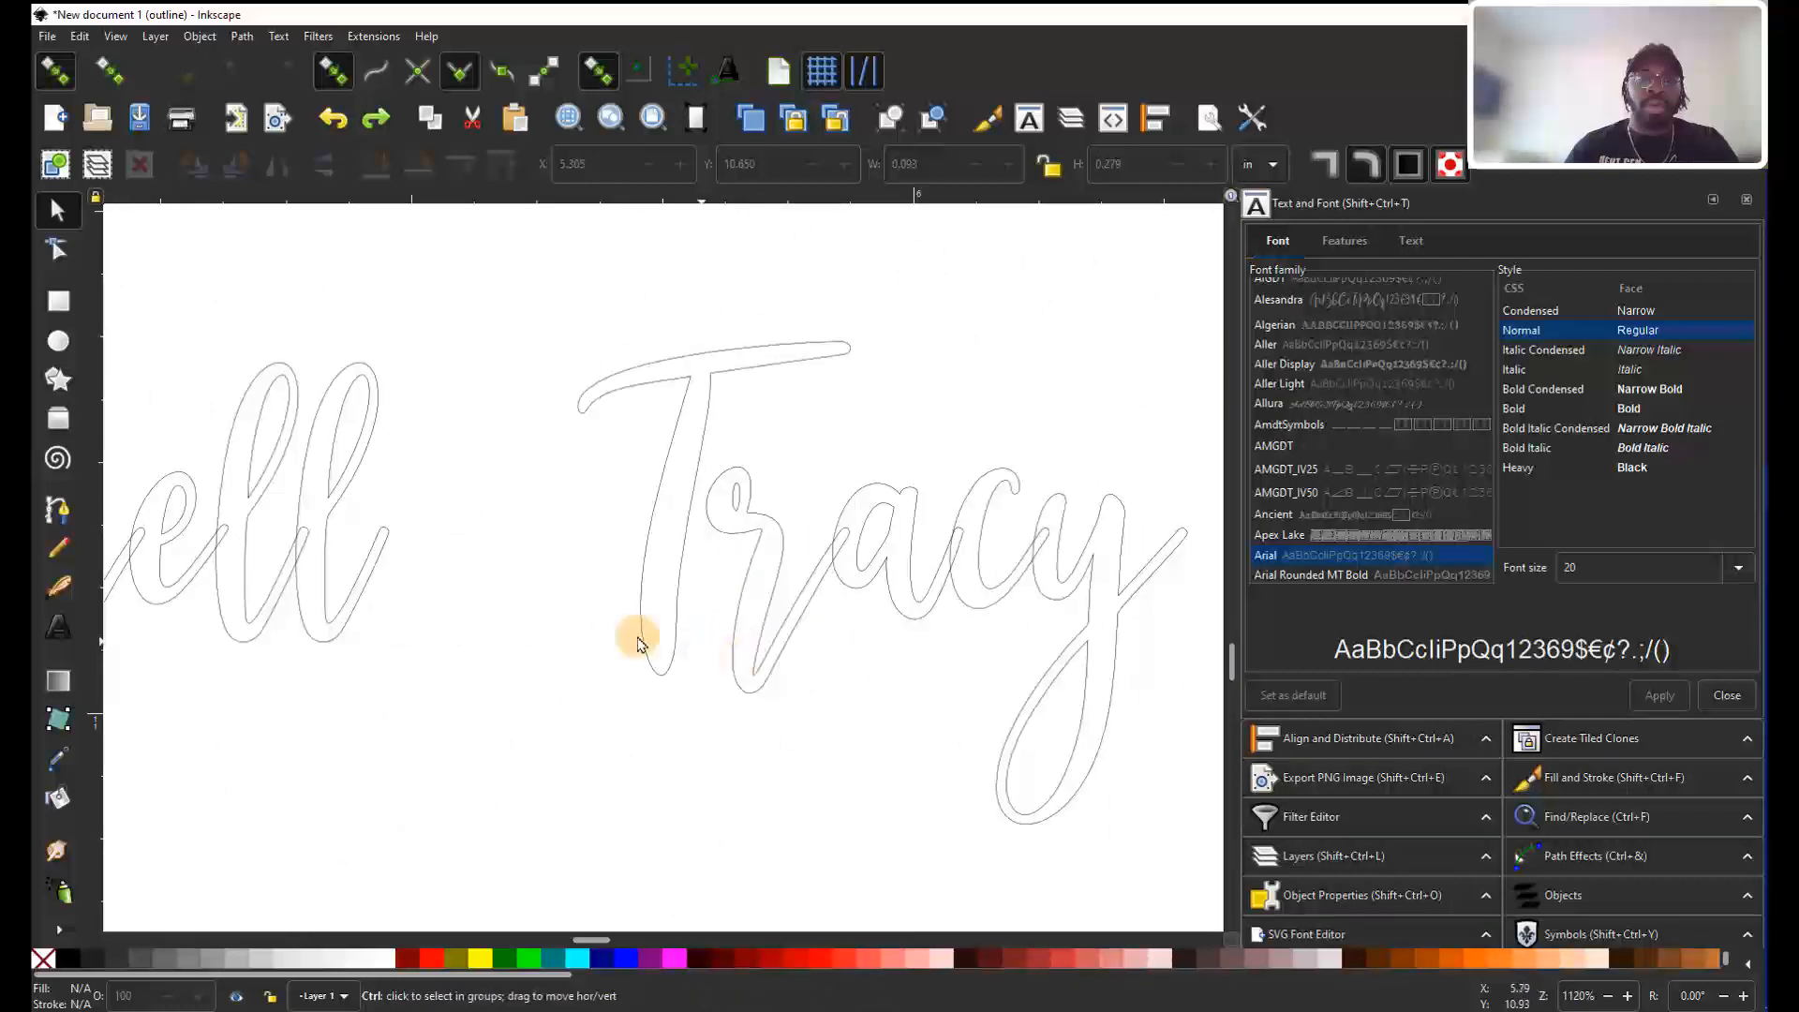
Merge all letters of the first name with Union and apply Combine to the result.
scroll(523, 590, down, 2)
scroll(523, 590, up, 1)
drag(400, 417, 877, 710)
click(242, 37)
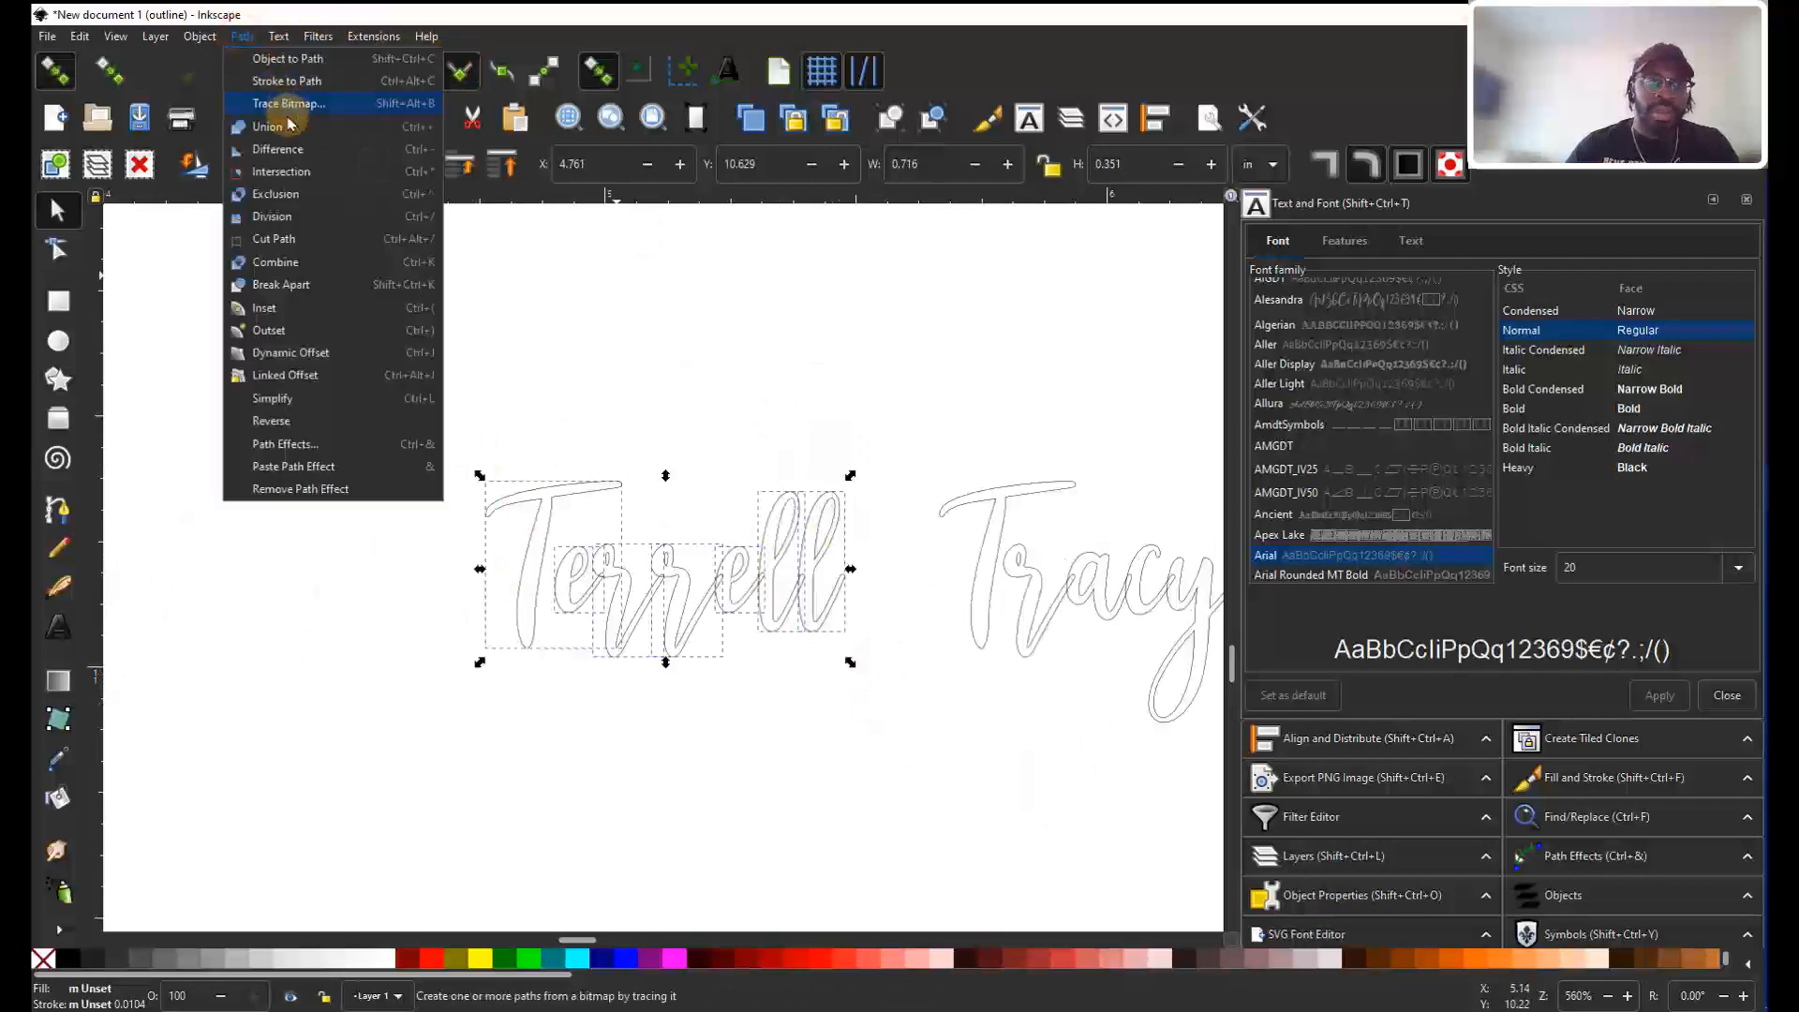
click(270, 126)
click(242, 37)
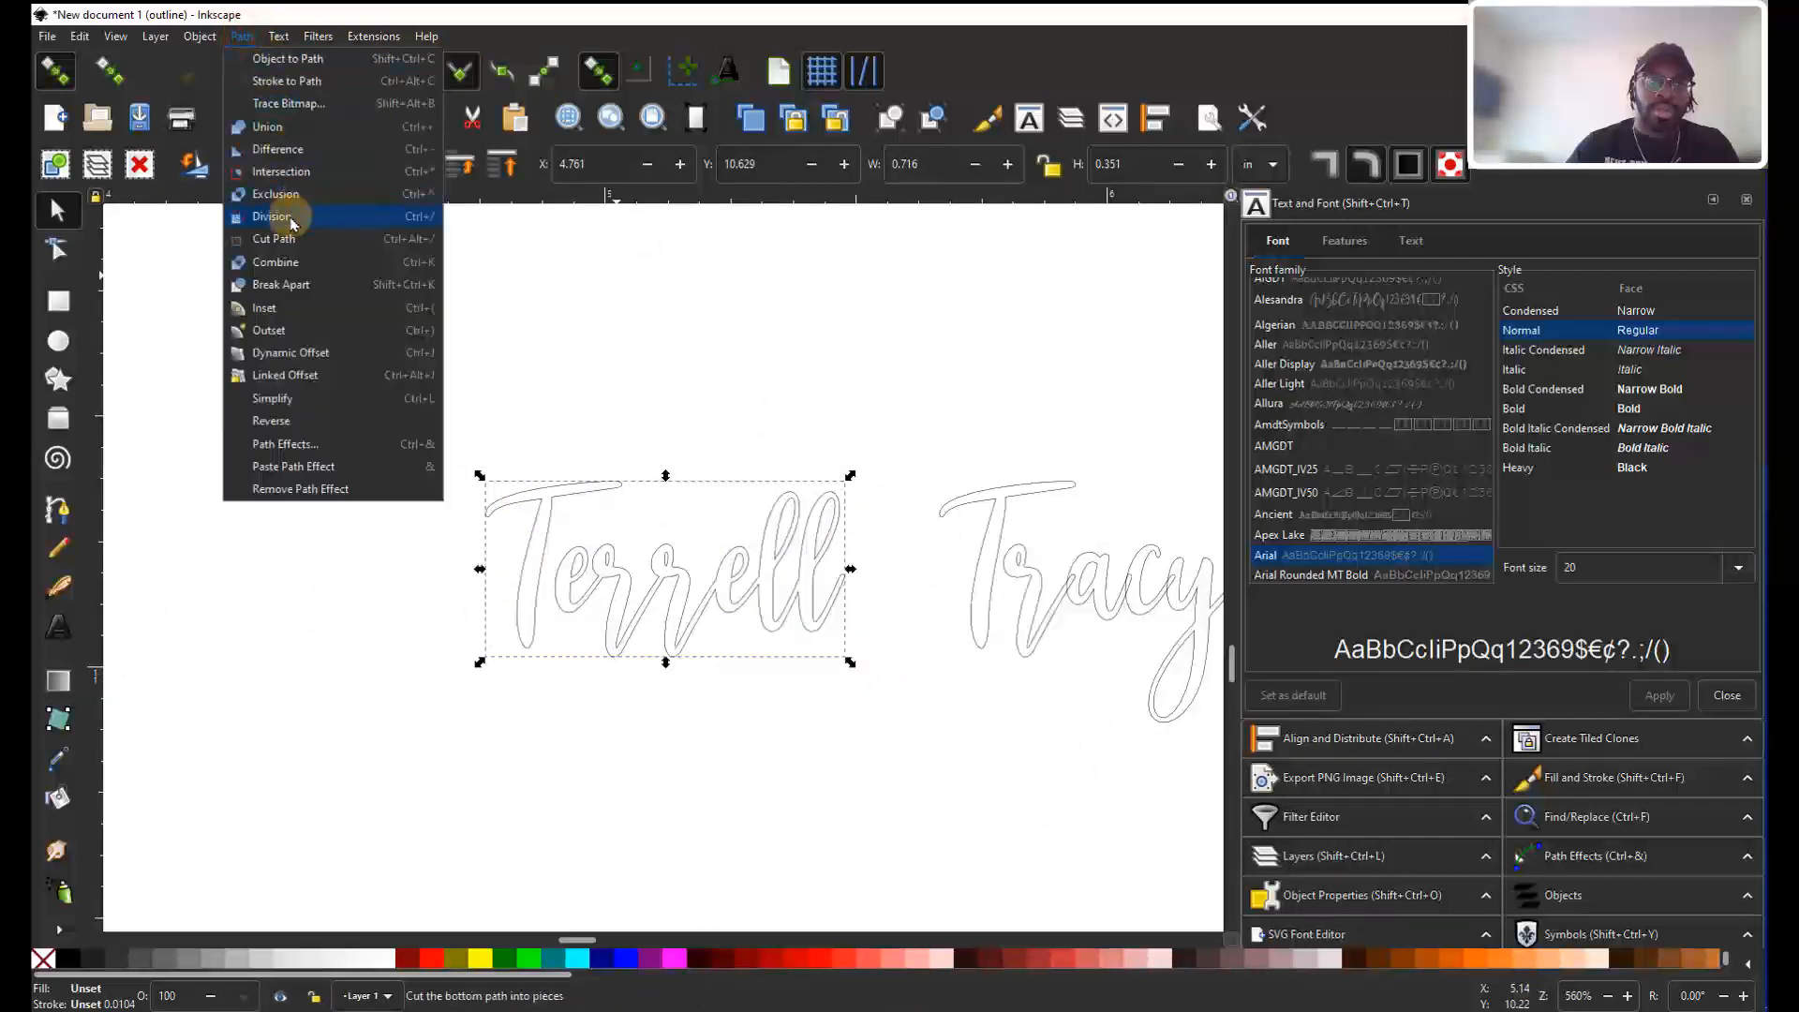
click(281, 263)
Inspect the letter joins of the merged first name and the overlaps in the second name up close.
scroll(630, 562, up, 4)
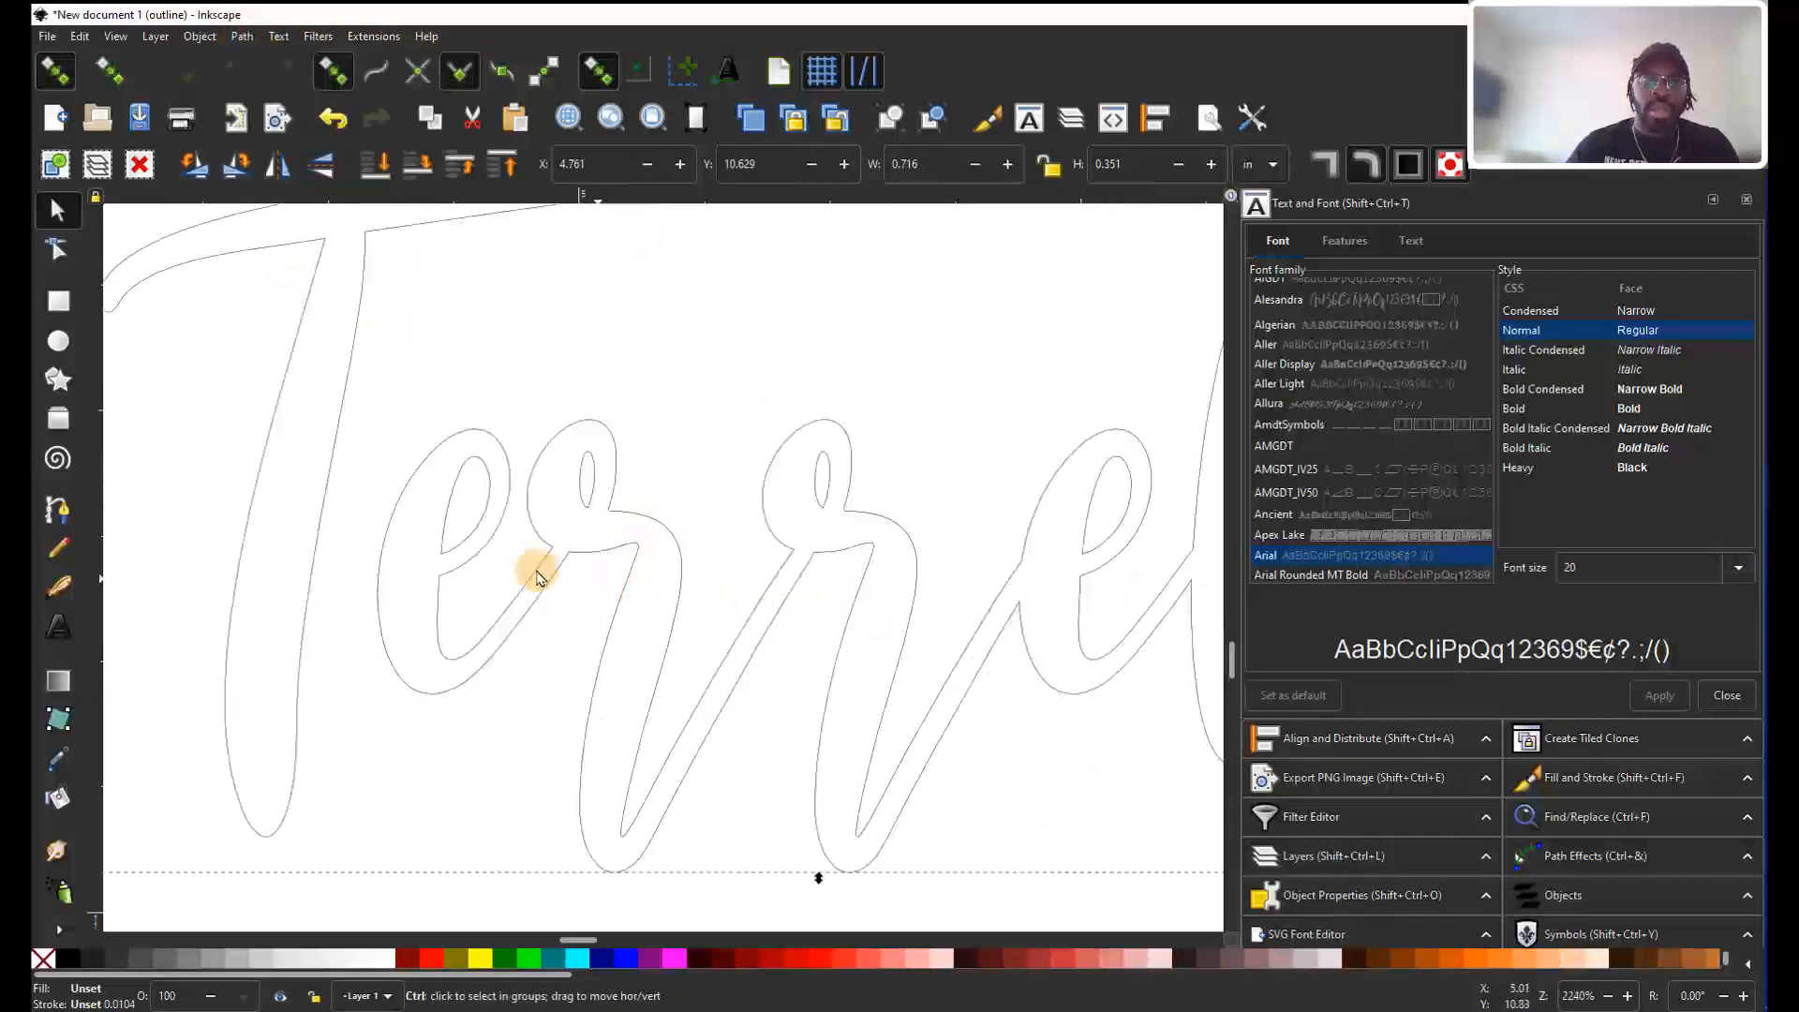
scroll(895, 582, right, 3)
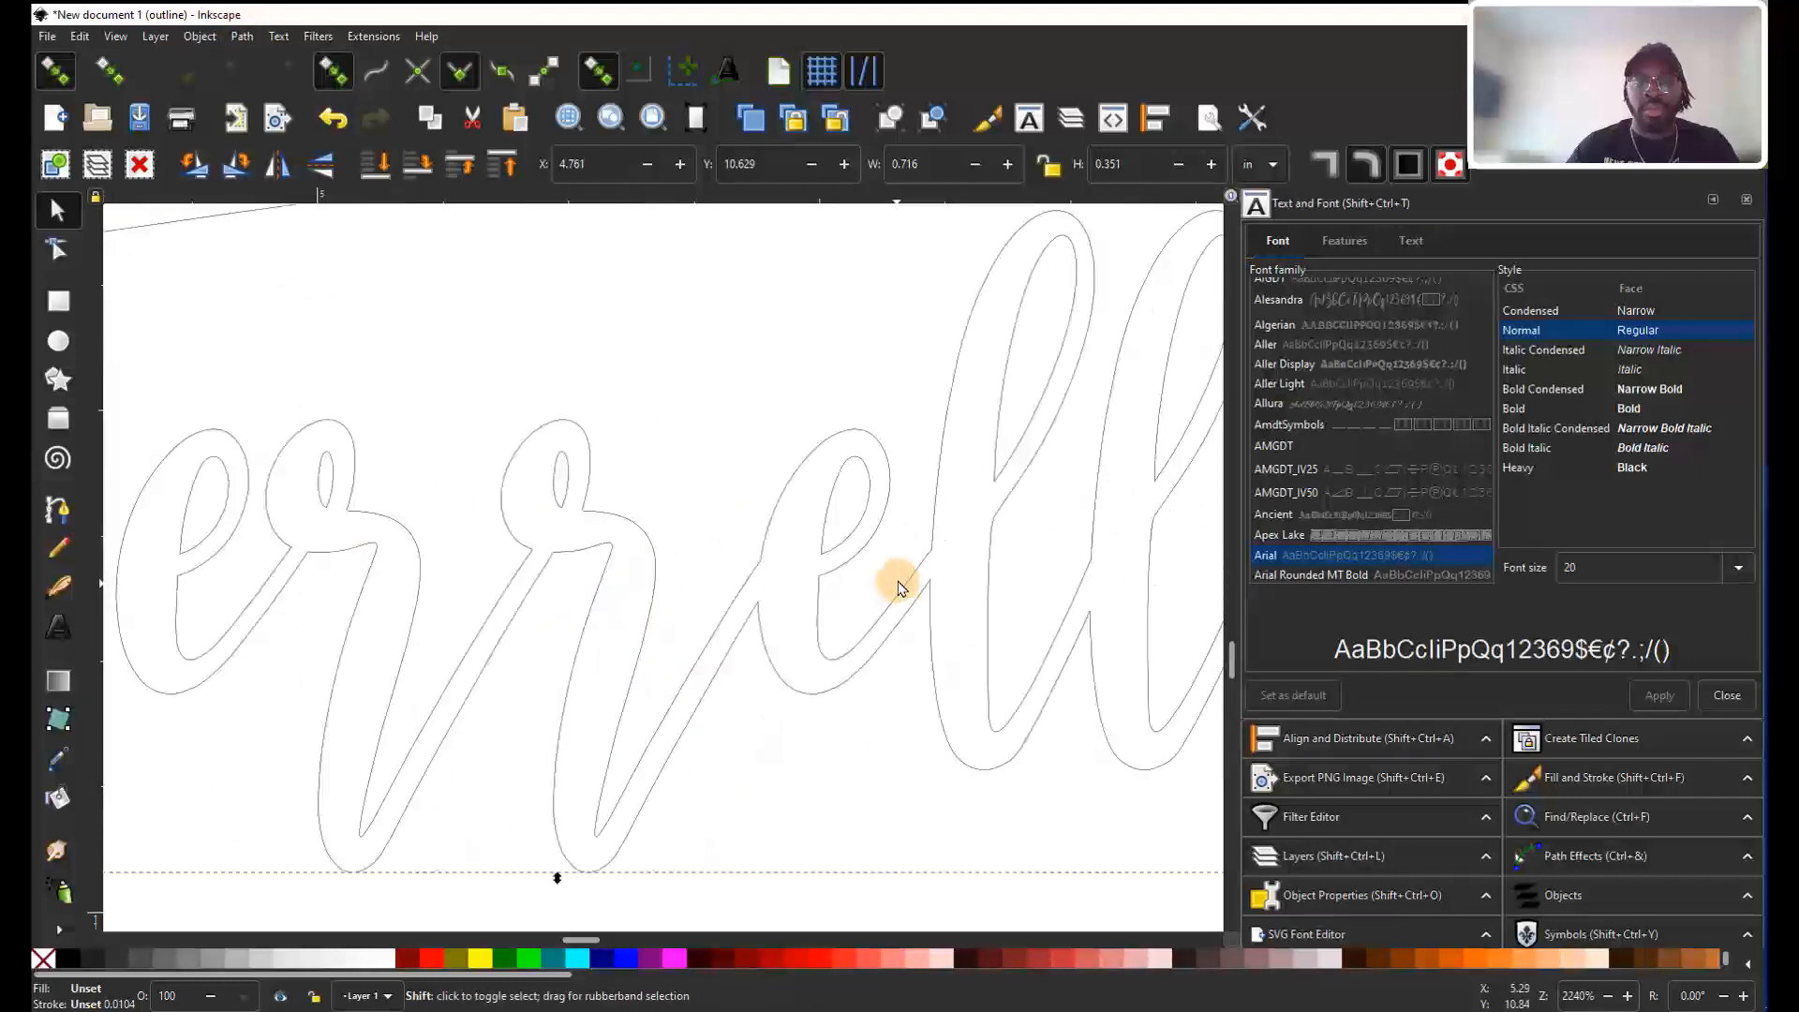
scroll(975, 562, right, 3)
scroll(982, 560, right, 1)
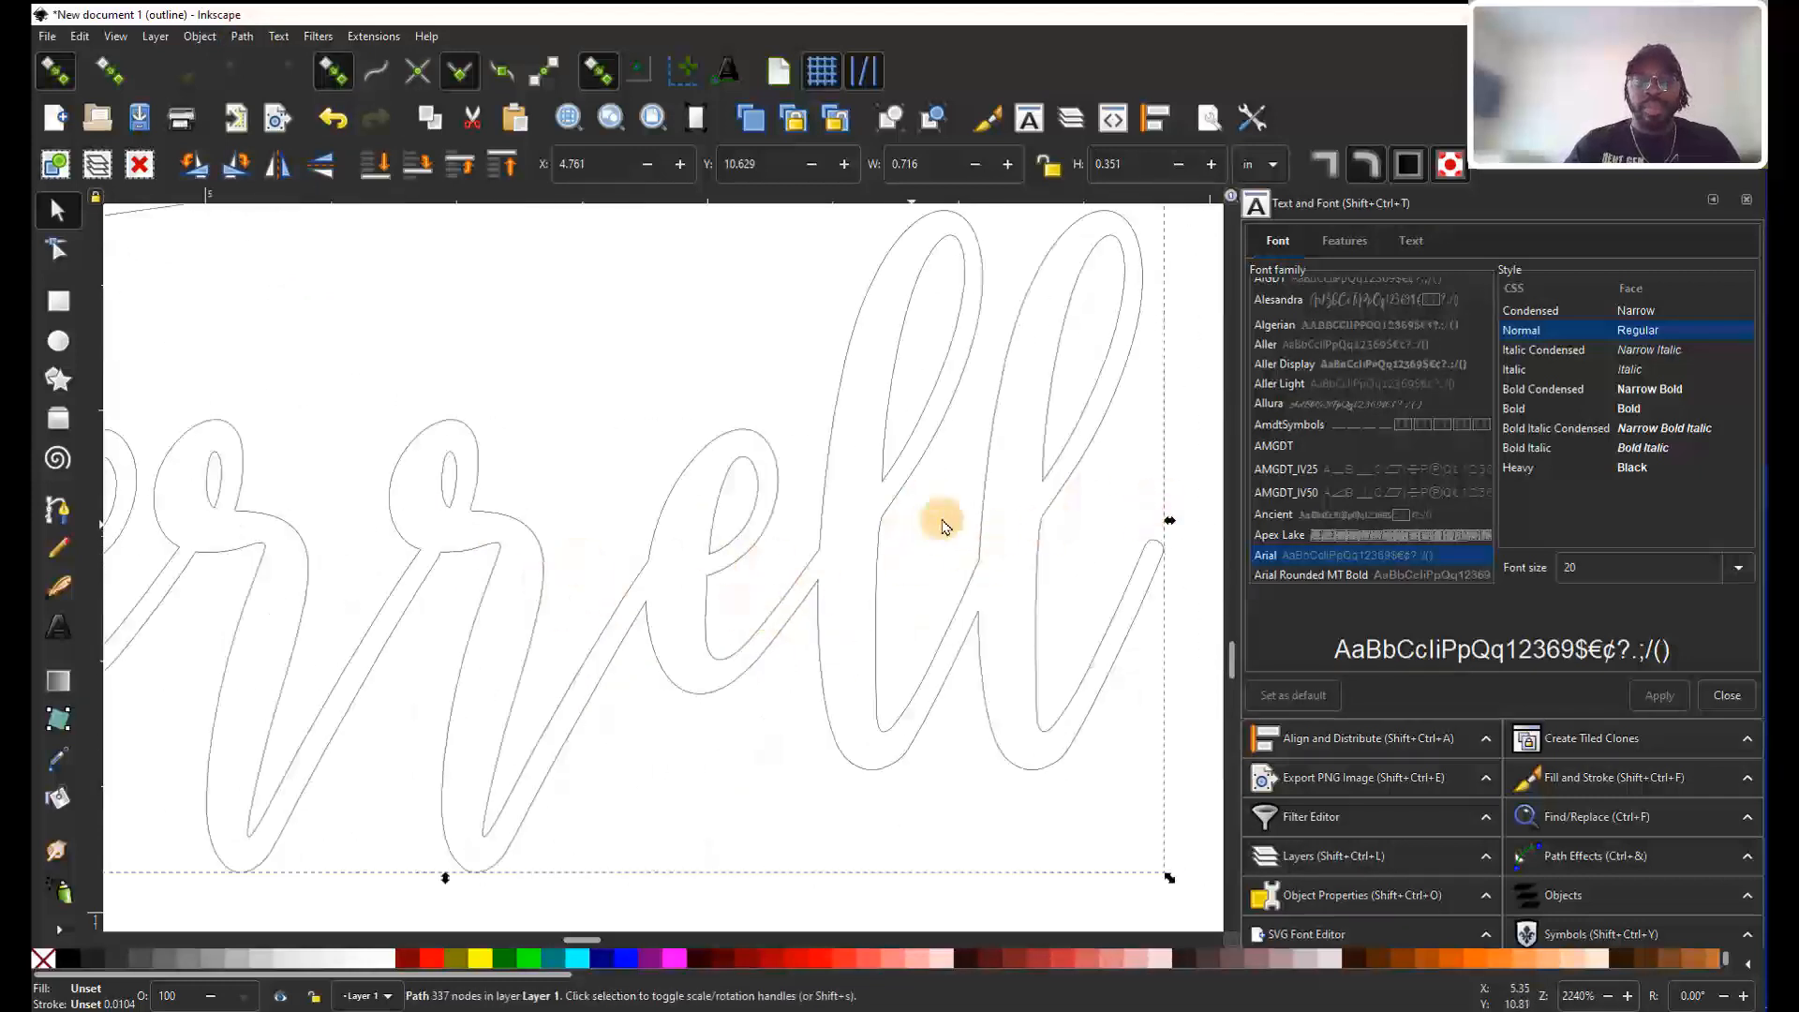
scroll(707, 542, down, 4)
scroll(740, 534, up, 1)
scroll(691, 494, right, 1)
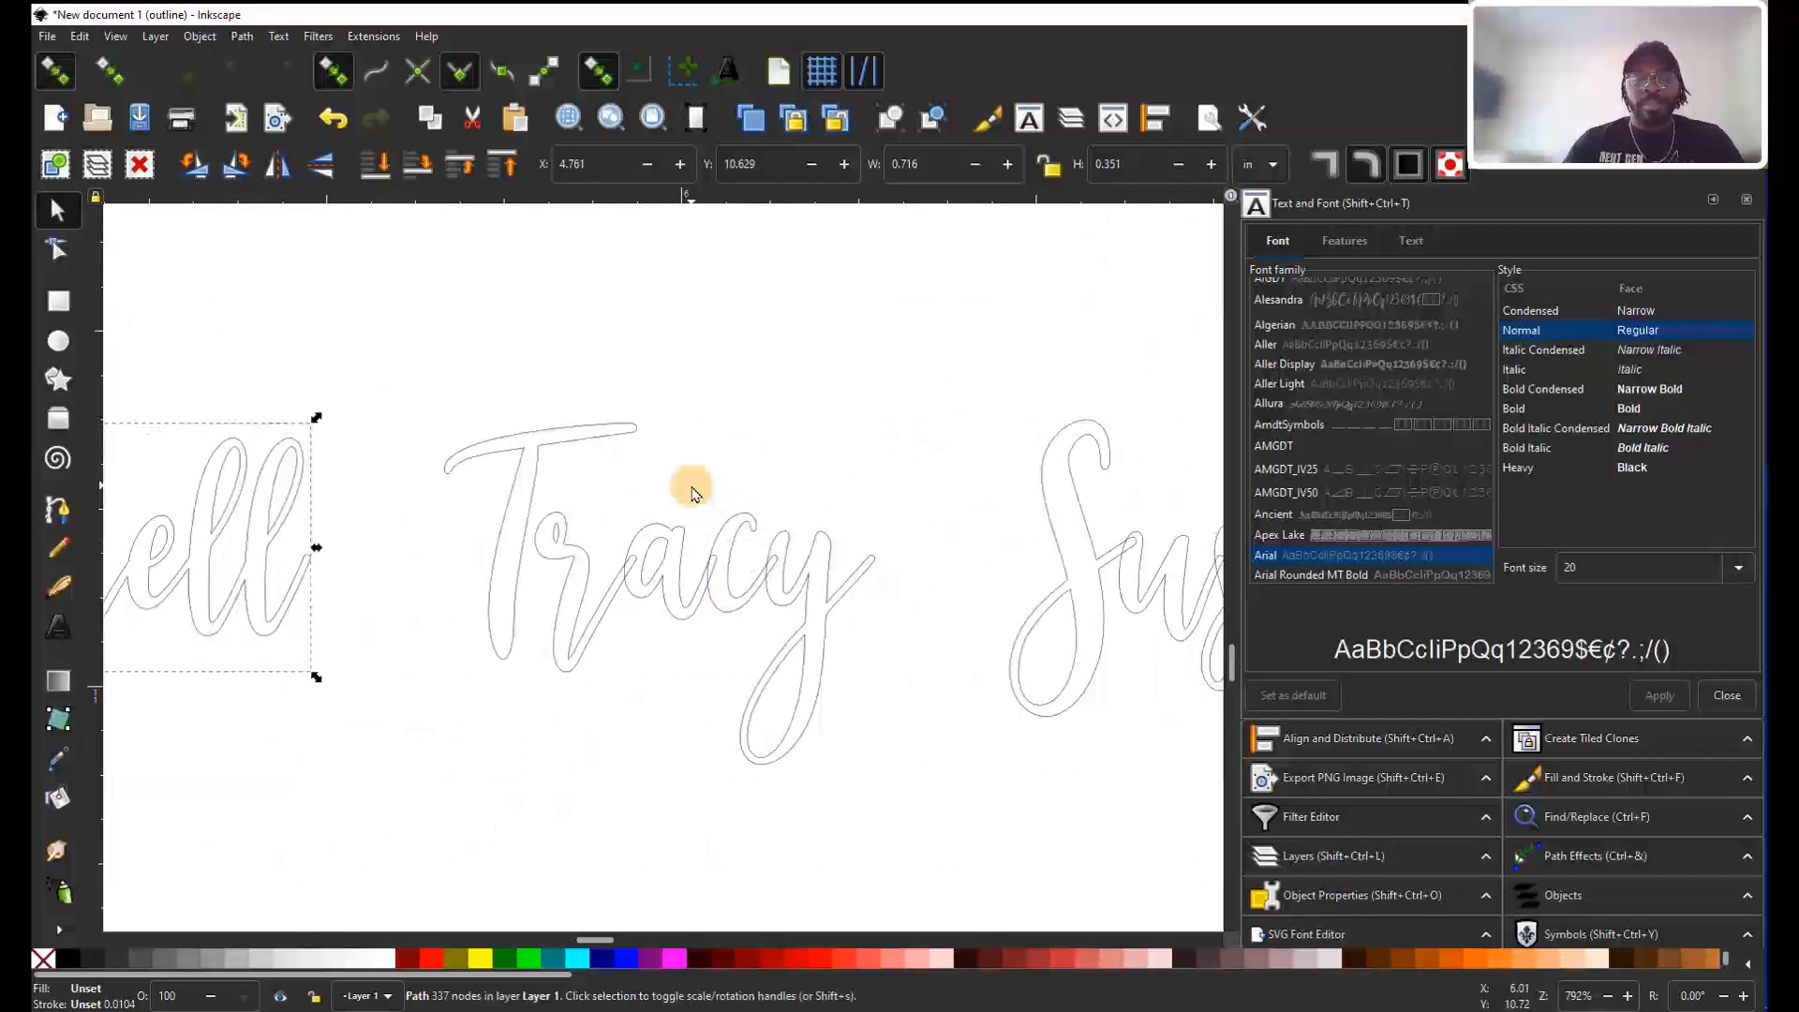
scroll(626, 563, up, 3)
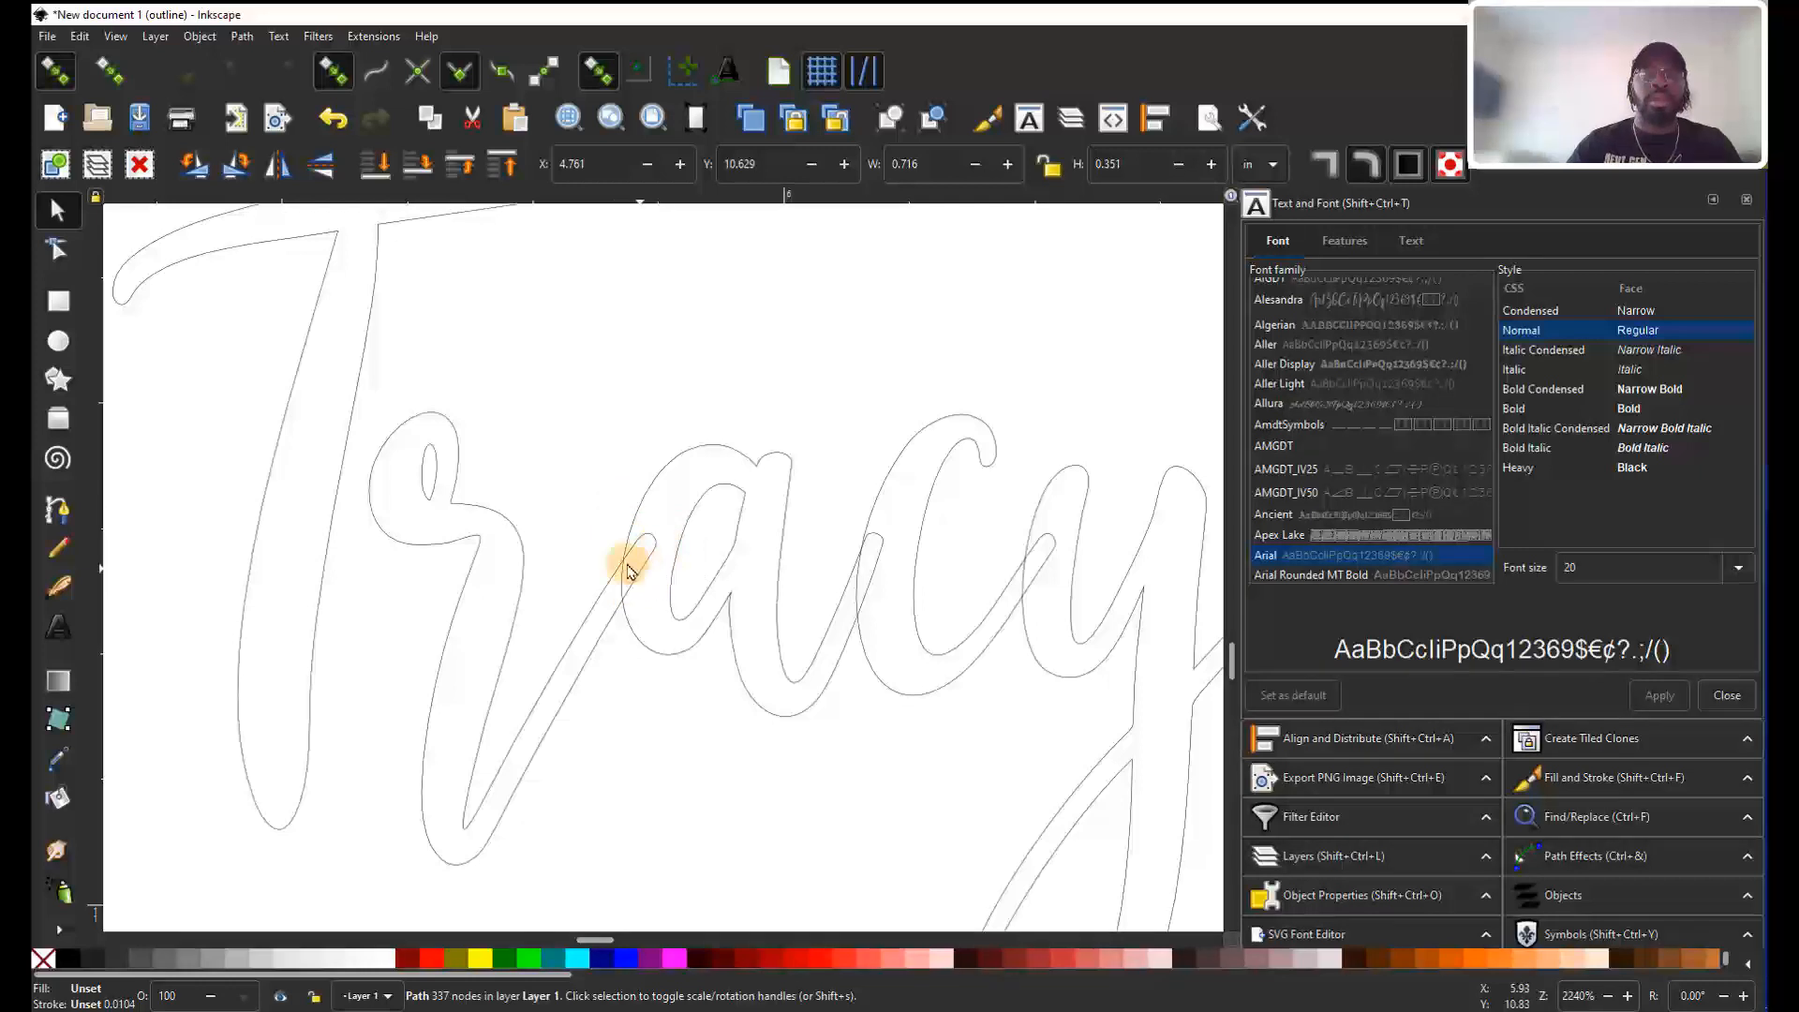
Merge all letters of the second script name into one path with Union.
scroll(514, 590, down, 2)
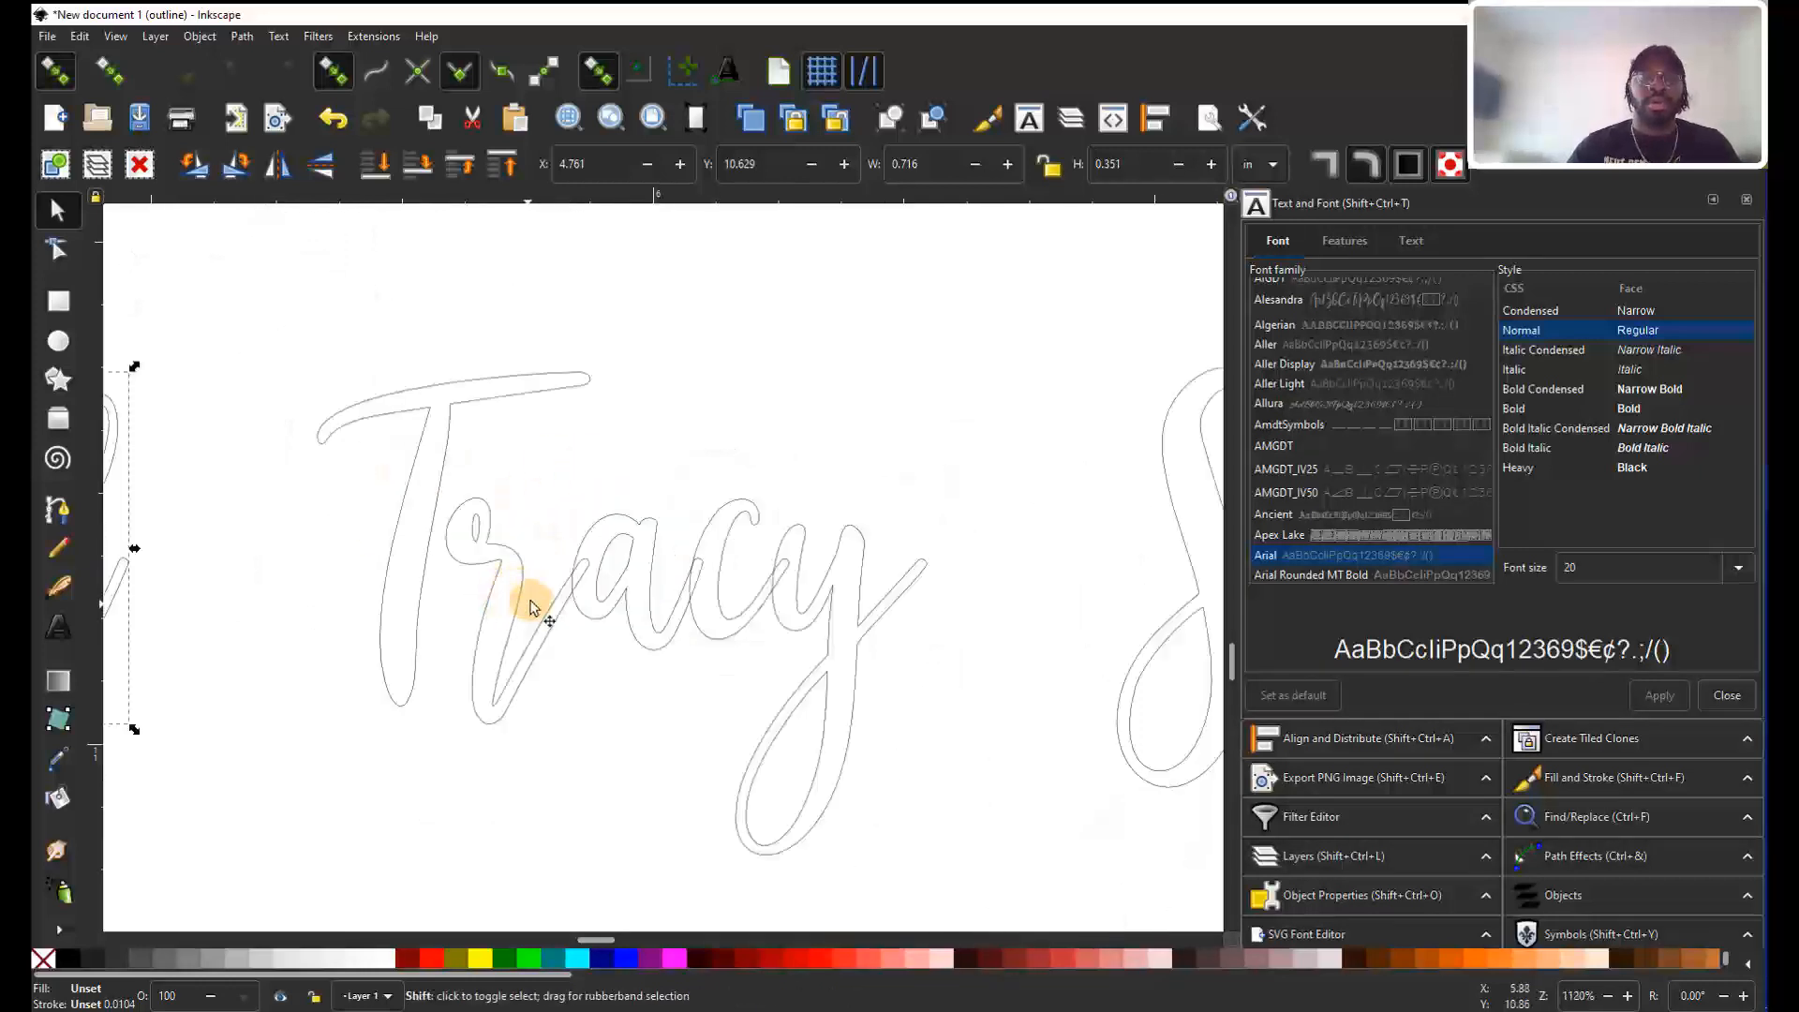
scroll(529, 600, left, 5)
scroll(523, 593, left, 3)
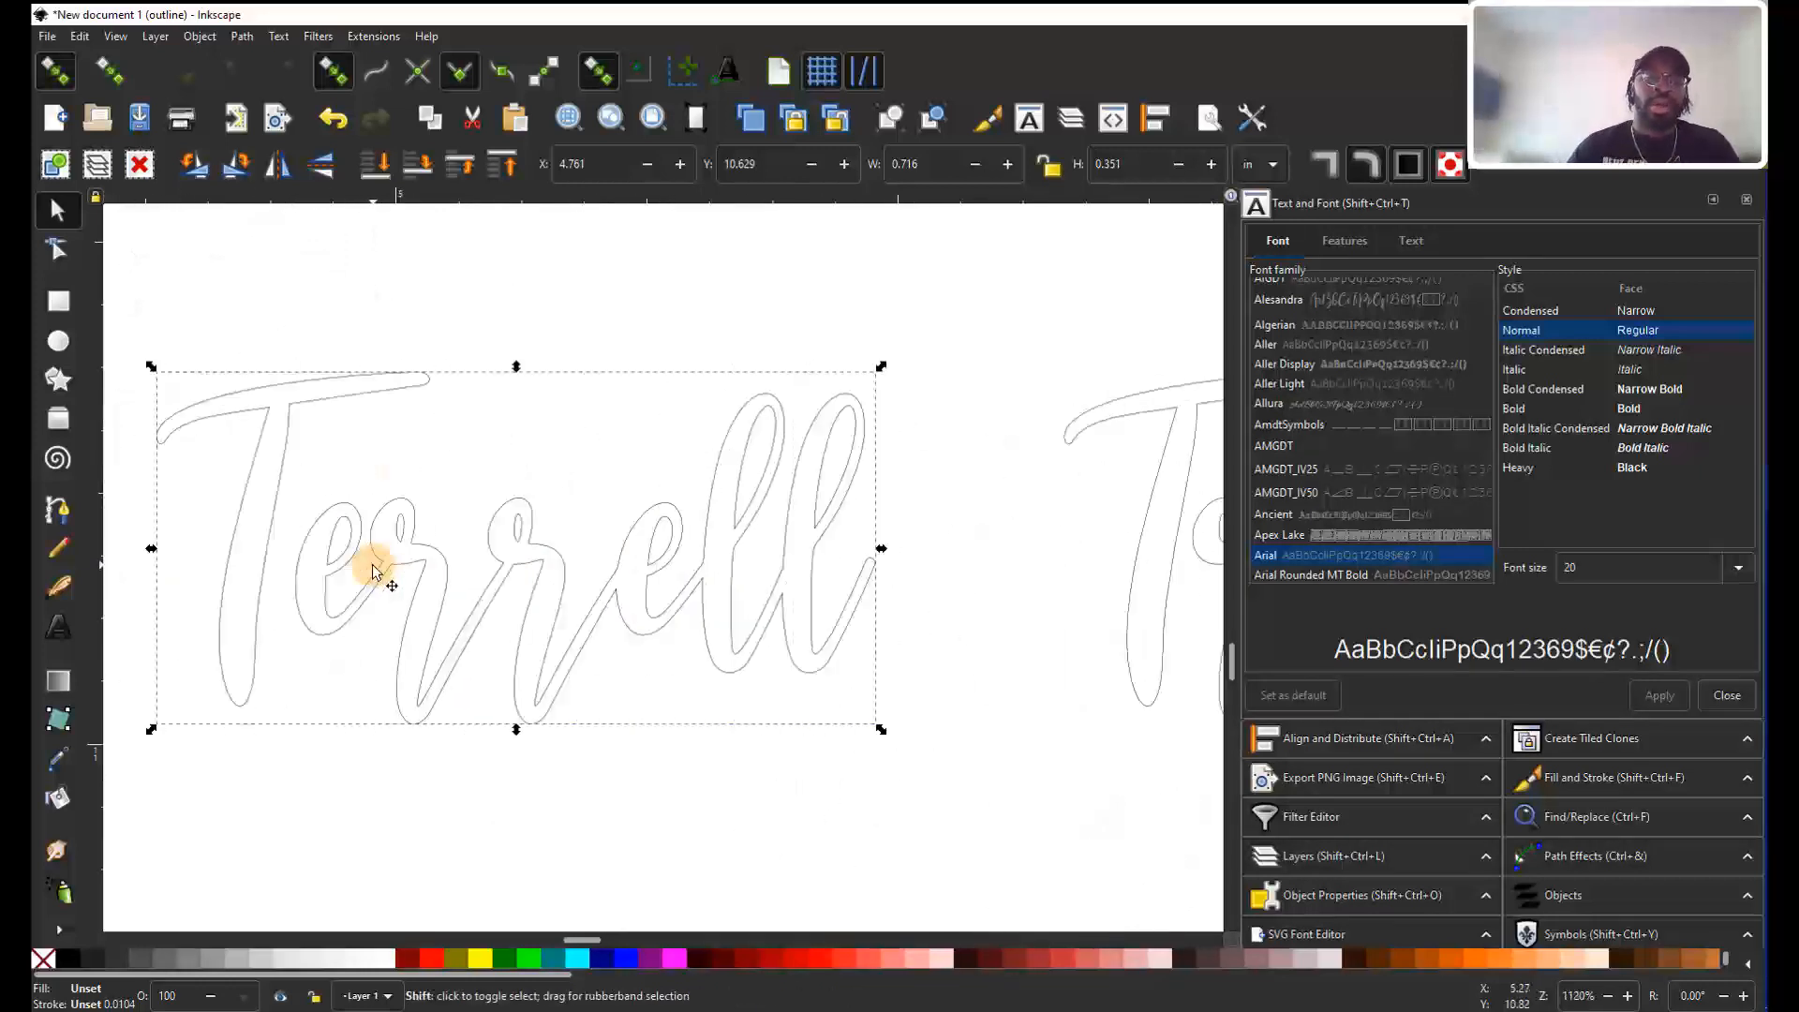
scroll(372, 571, right, 3)
scroll(774, 525, right, 2)
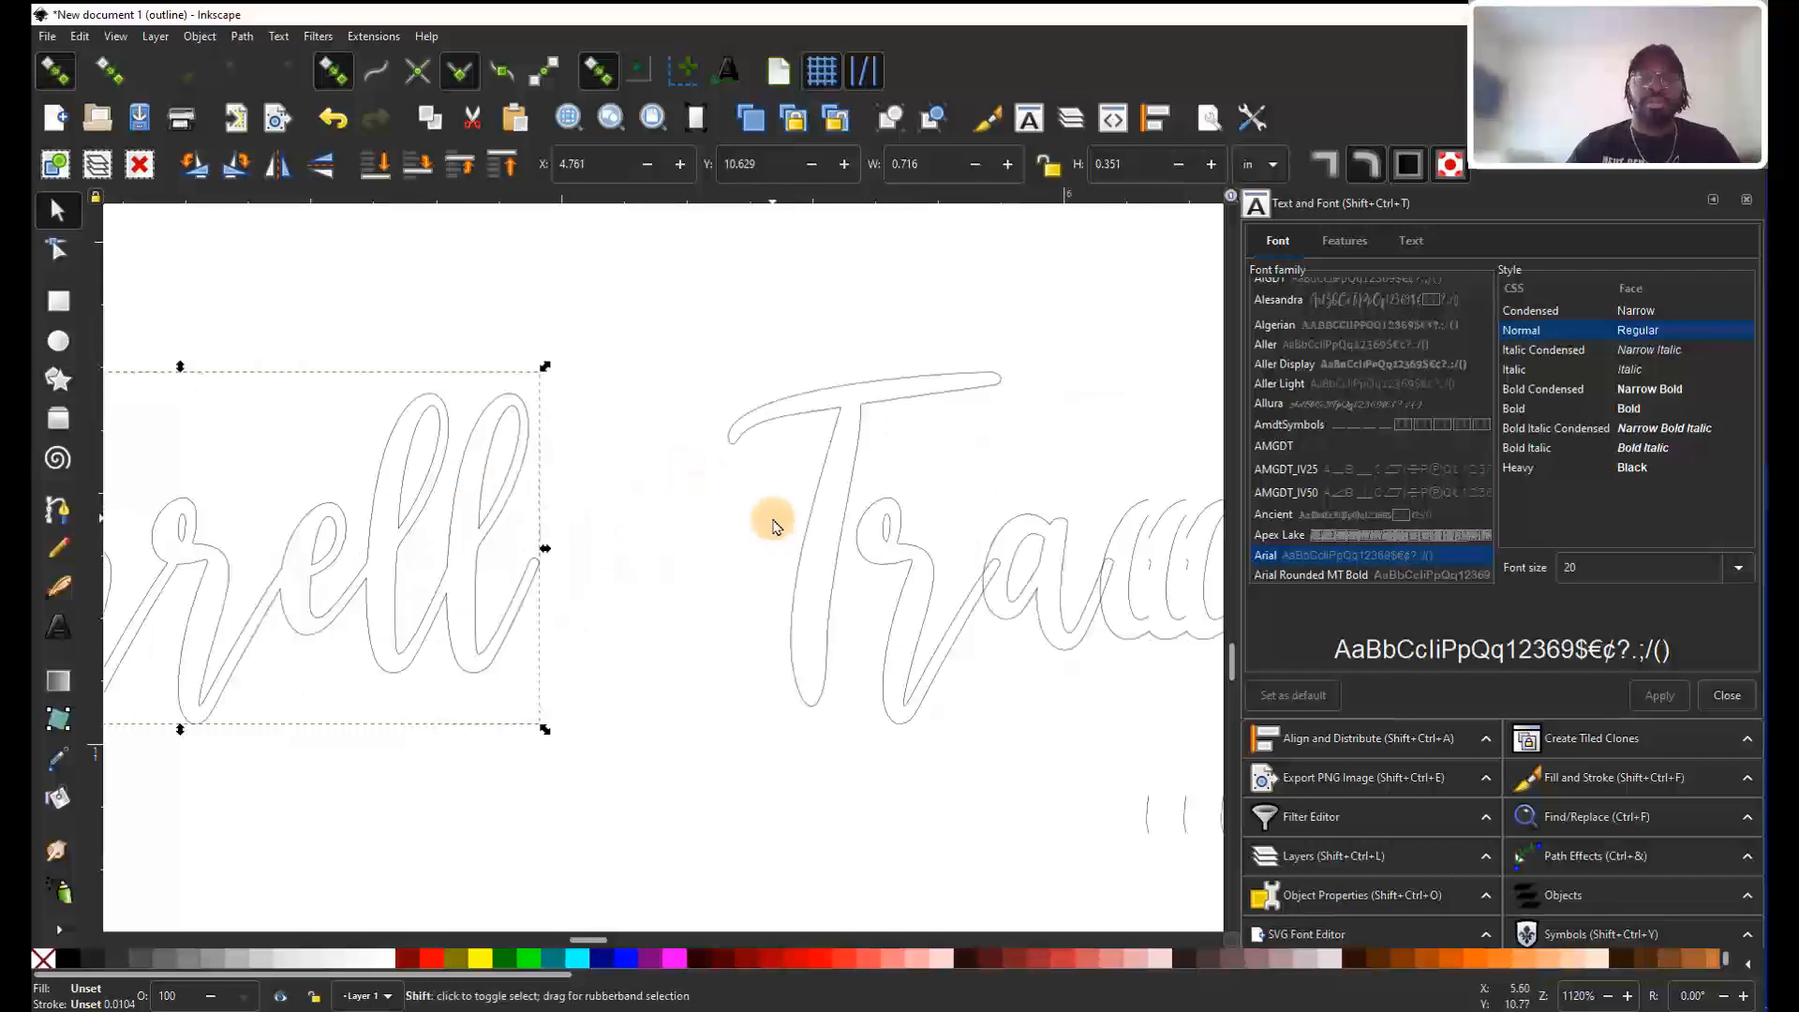
scroll(774, 525, right, 5)
scroll(623, 525, down, 2)
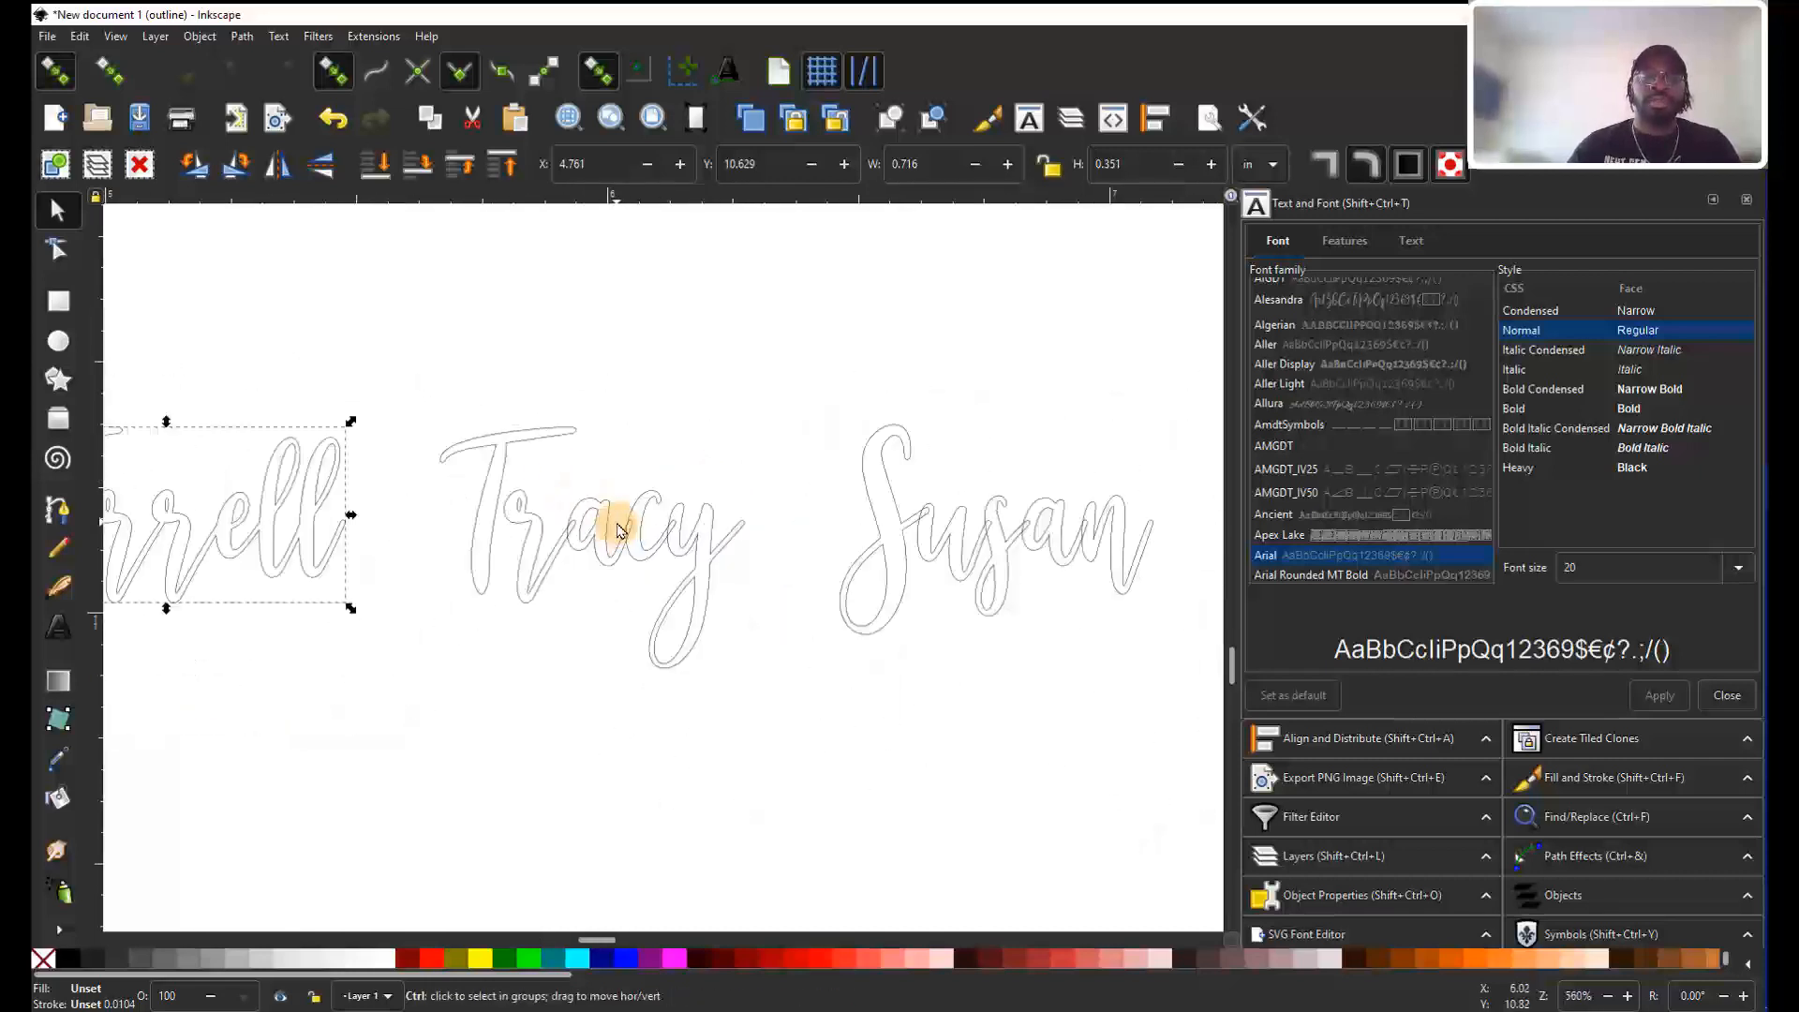
key(Escape)
drag(368, 370, 746, 722)
Merge the letters of the third name and of the fourth name into one path each with Union.
scroll(763, 582, right, 5)
drag(397, 374, 824, 683)
scroll(824, 592, right, 4)
drag(413, 366, 863, 675)
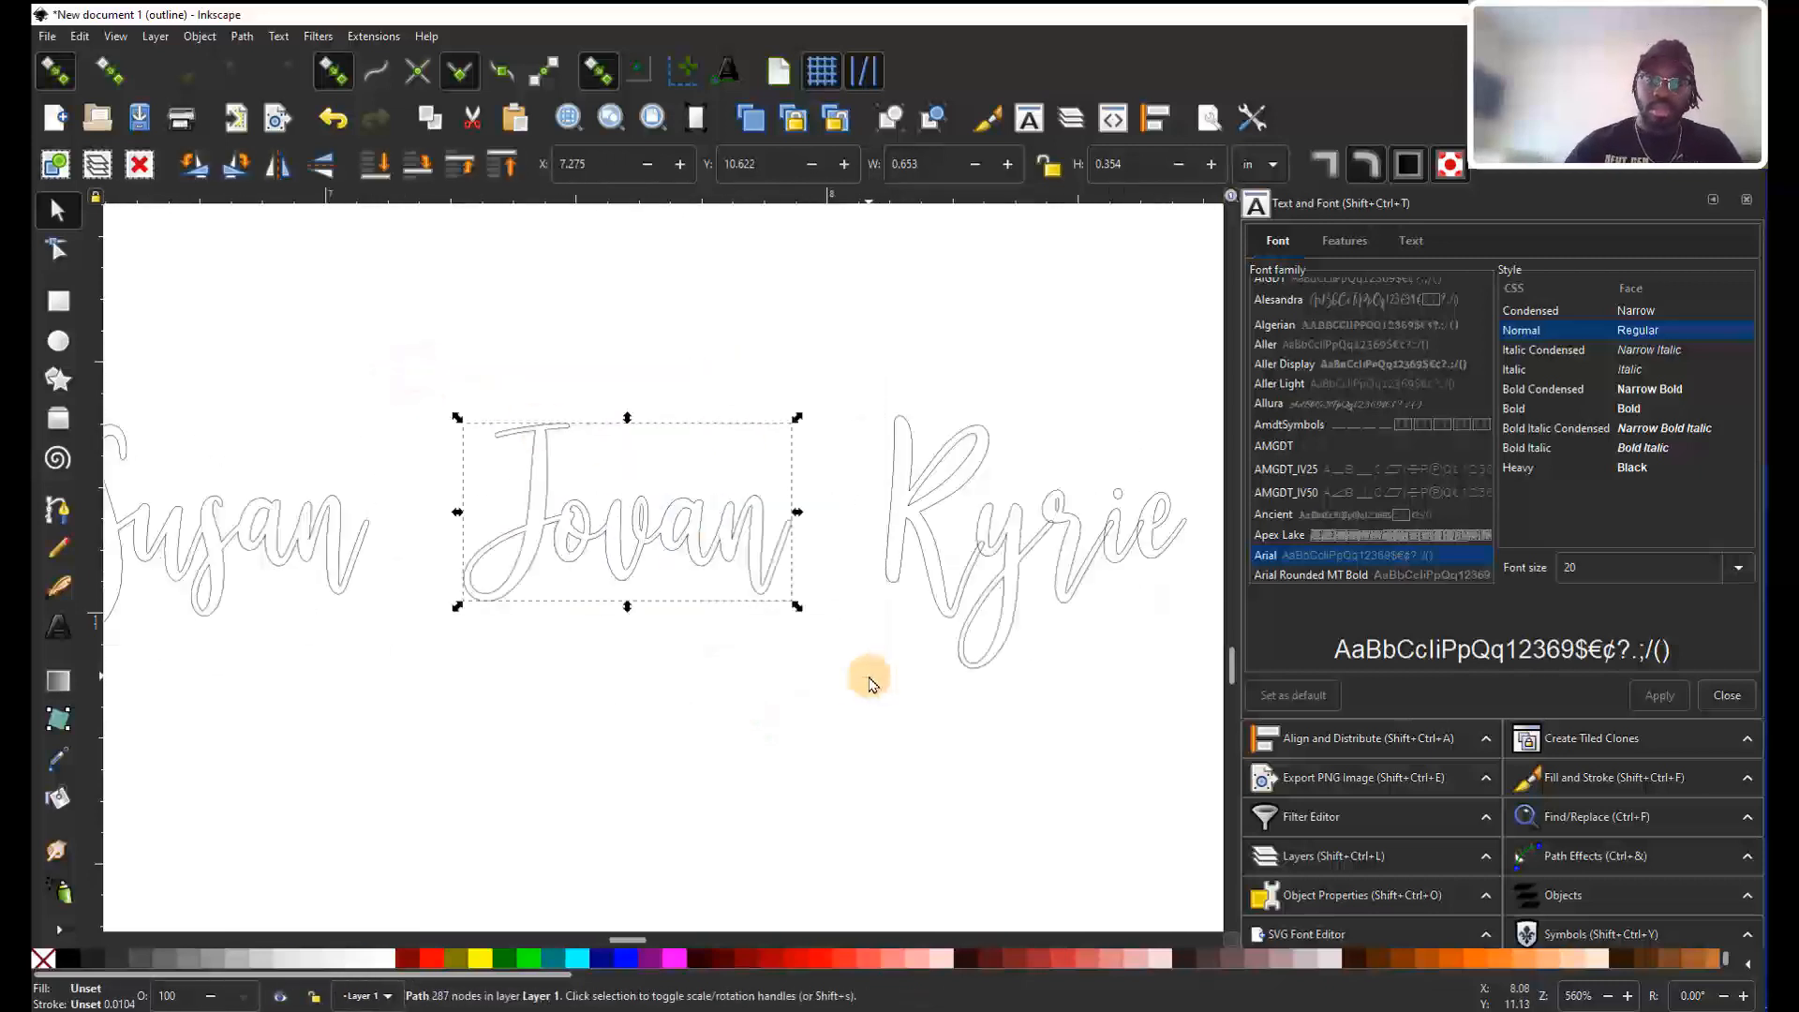
Weld the letters of the fifth and sixth names with Union, one name at a time.
scroll(863, 674, right, 3)
drag(531, 381, 923, 763)
scroll(923, 764, right, 3)
drag(547, 374, 1052, 691)
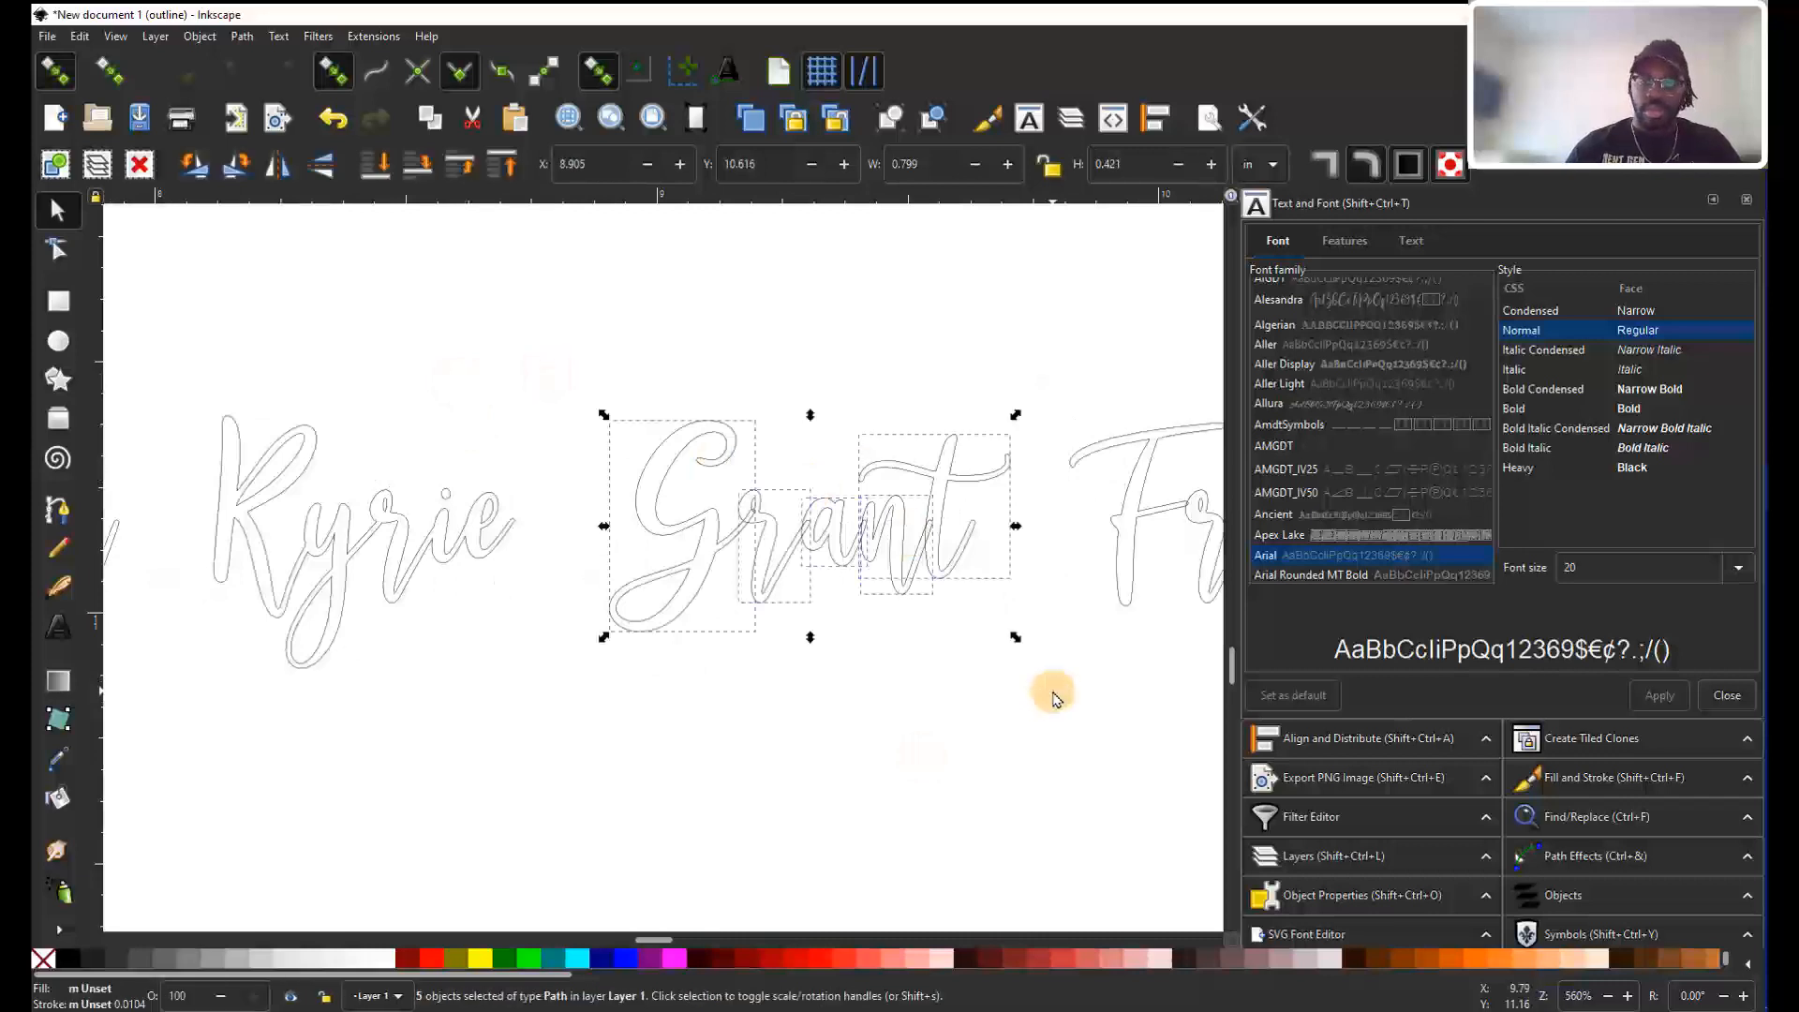
click(1036, 594)
Apply Union to the seventh name's letters and separately to the eighth name's letters.
scroll(1037, 594, right, 5)
drag(296, 364, 723, 678)
key(ctrl+plus)
key(Escape)
scroll(783, 515, right, 5)
drag(225, 365, 779, 712)
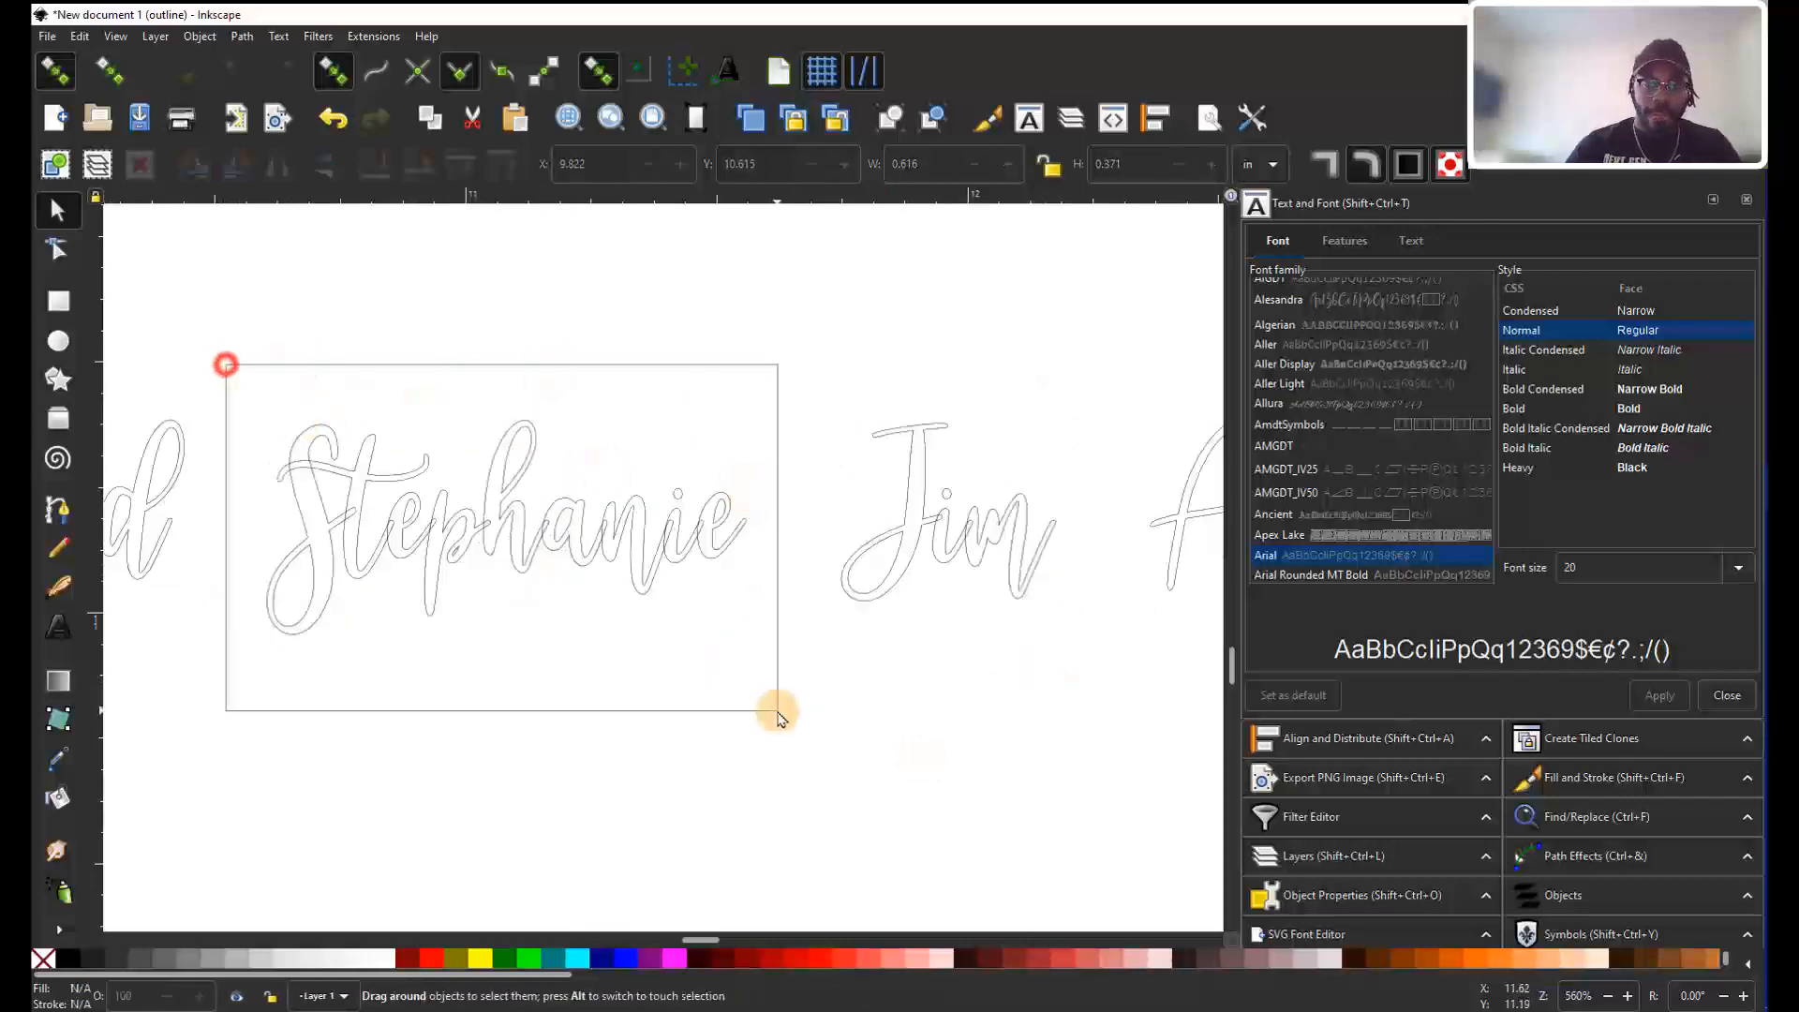
key(ctrl+plus)
key(Escape)
Merge the letters of the last two names in the row with Union, each name separately.
scroll(778, 717, right, 2)
drag(608, 382, 921, 676)
key(ctrl+plus)
key(Escape)
scroll(922, 675, right, 4)
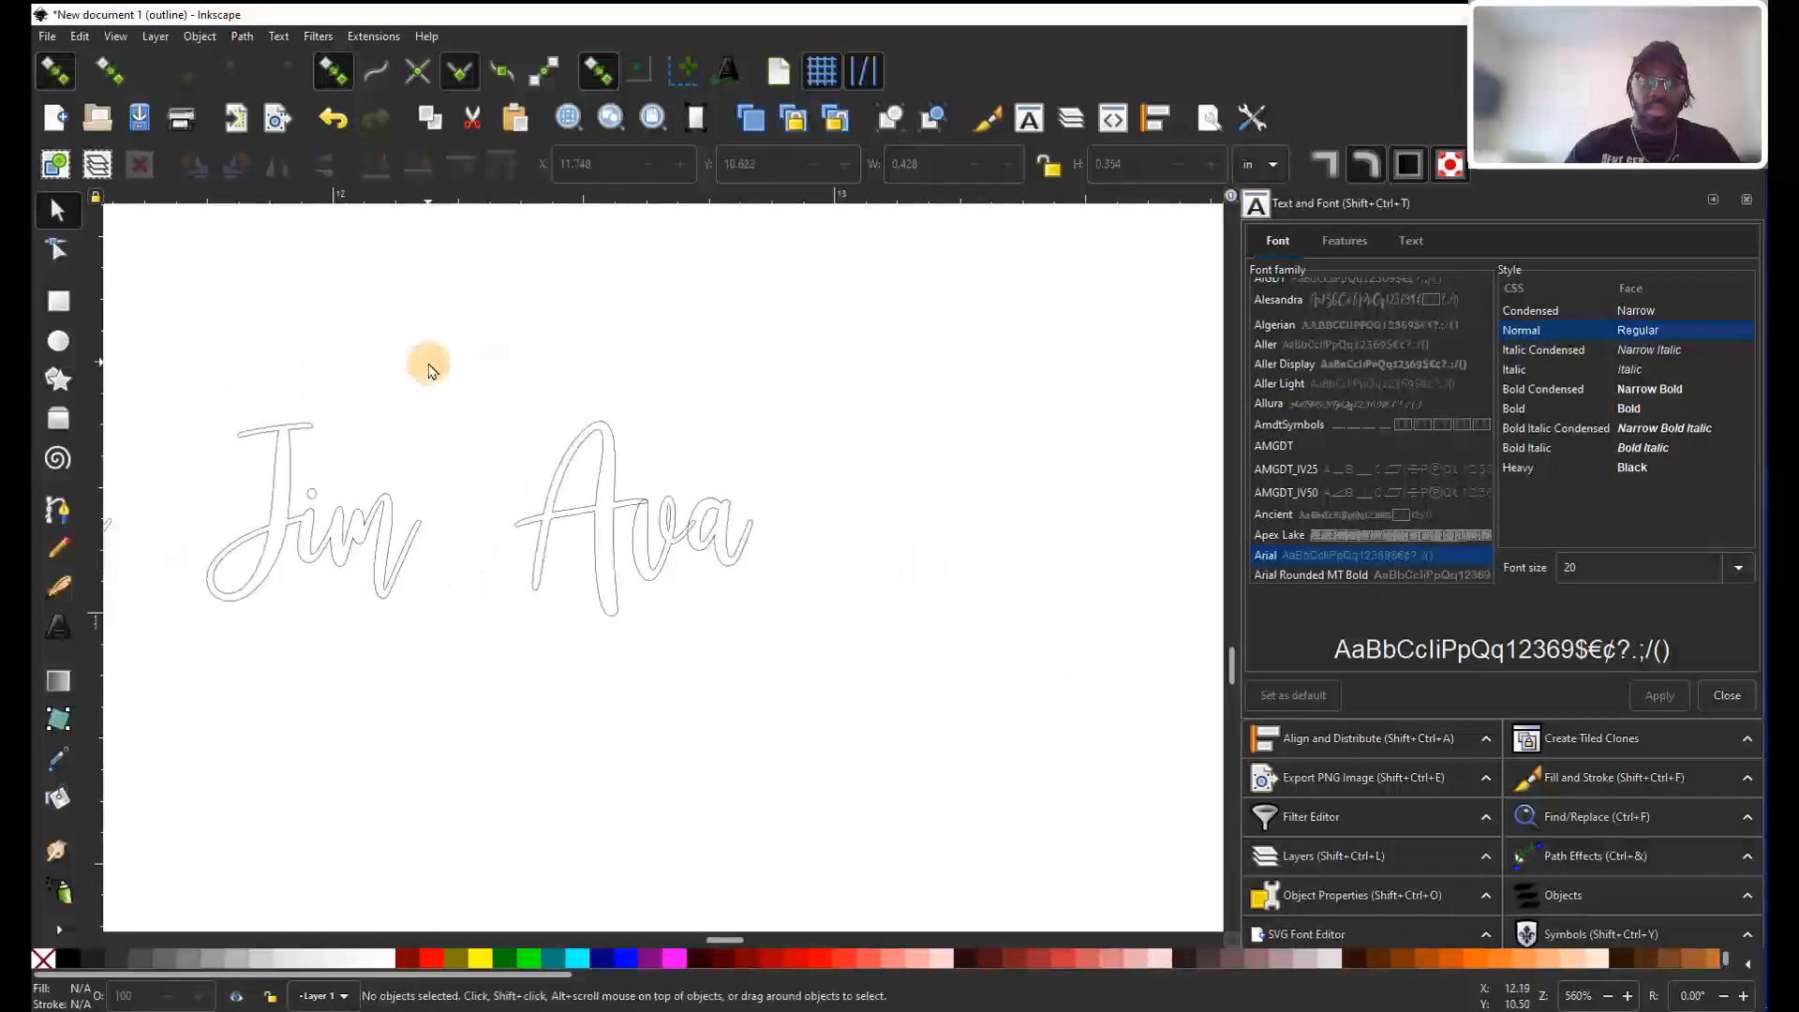
drag(465, 385, 806, 696)
key(ctrl+plus)
key(Escape)
Examine the whole row of merged names in outline display for remaining letter overlaps.
scroll(743, 663, down, 3)
scroll(647, 646, left, 5)
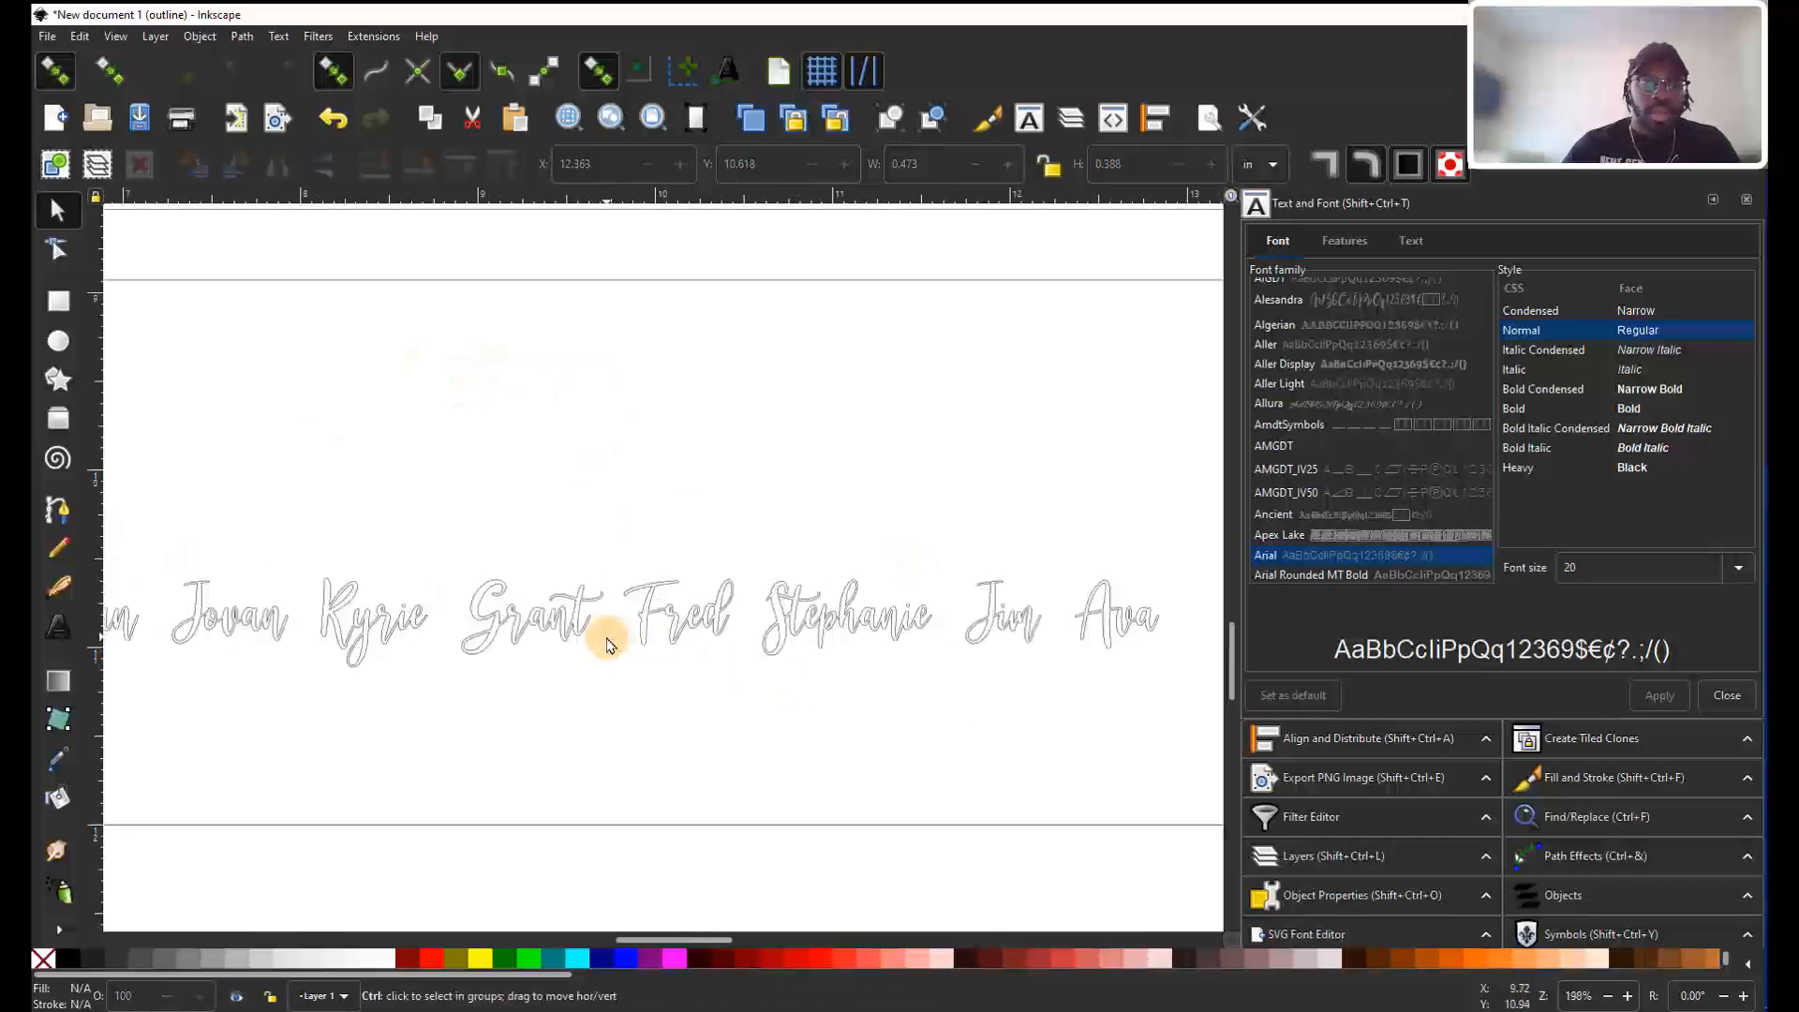
scroll(581, 642, left, 2)
scroll(313, 643, left, 6)
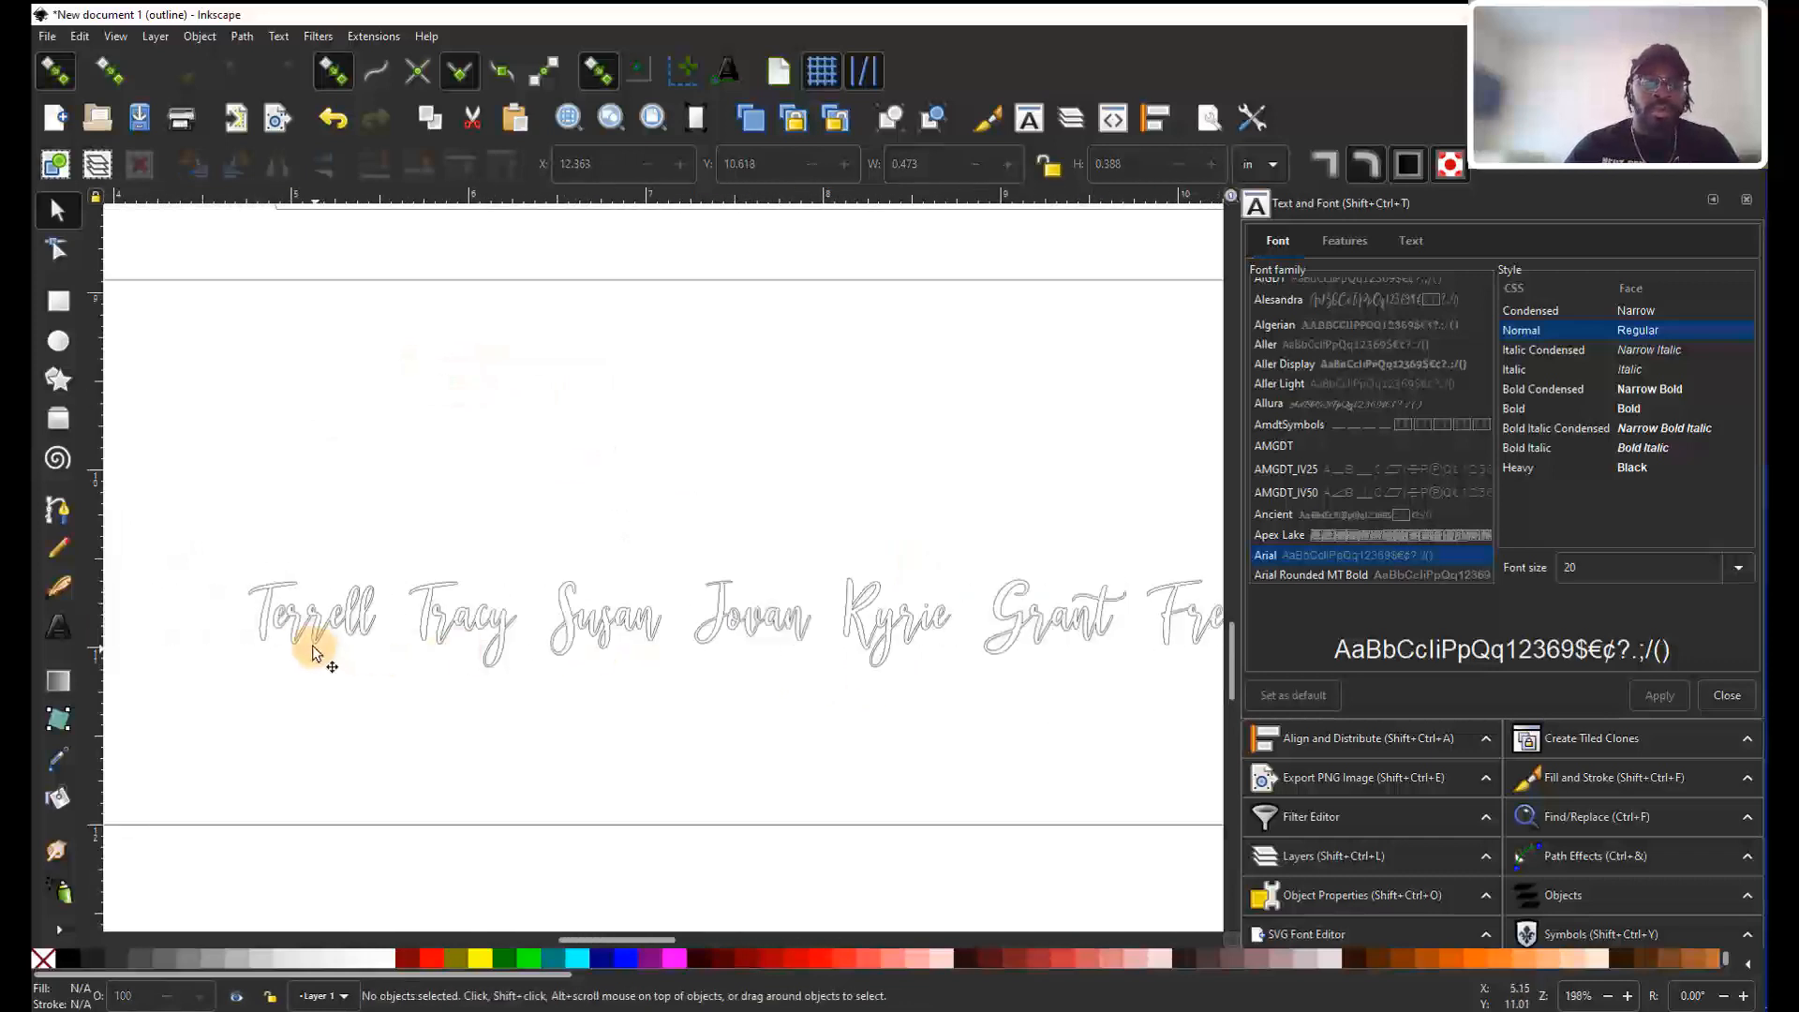
scroll(313, 643, up, 4)
scroll(268, 634, right, 10)
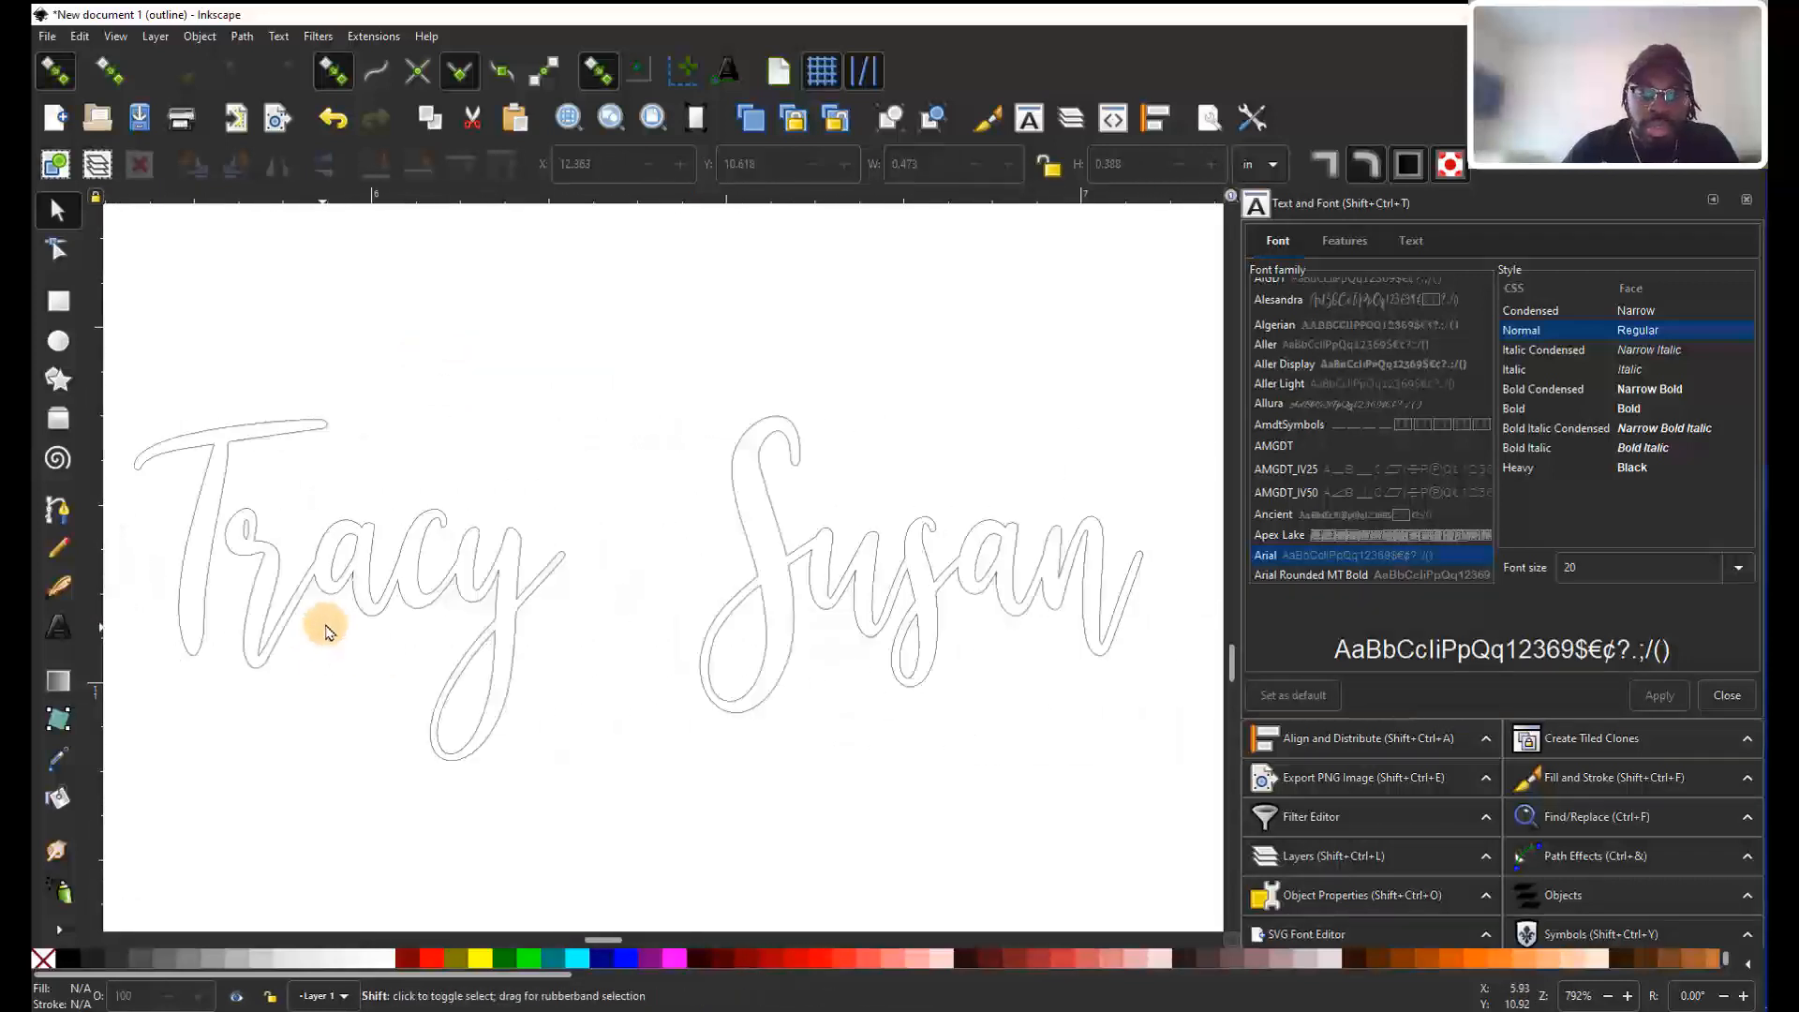
scroll(372, 620, right, 10)
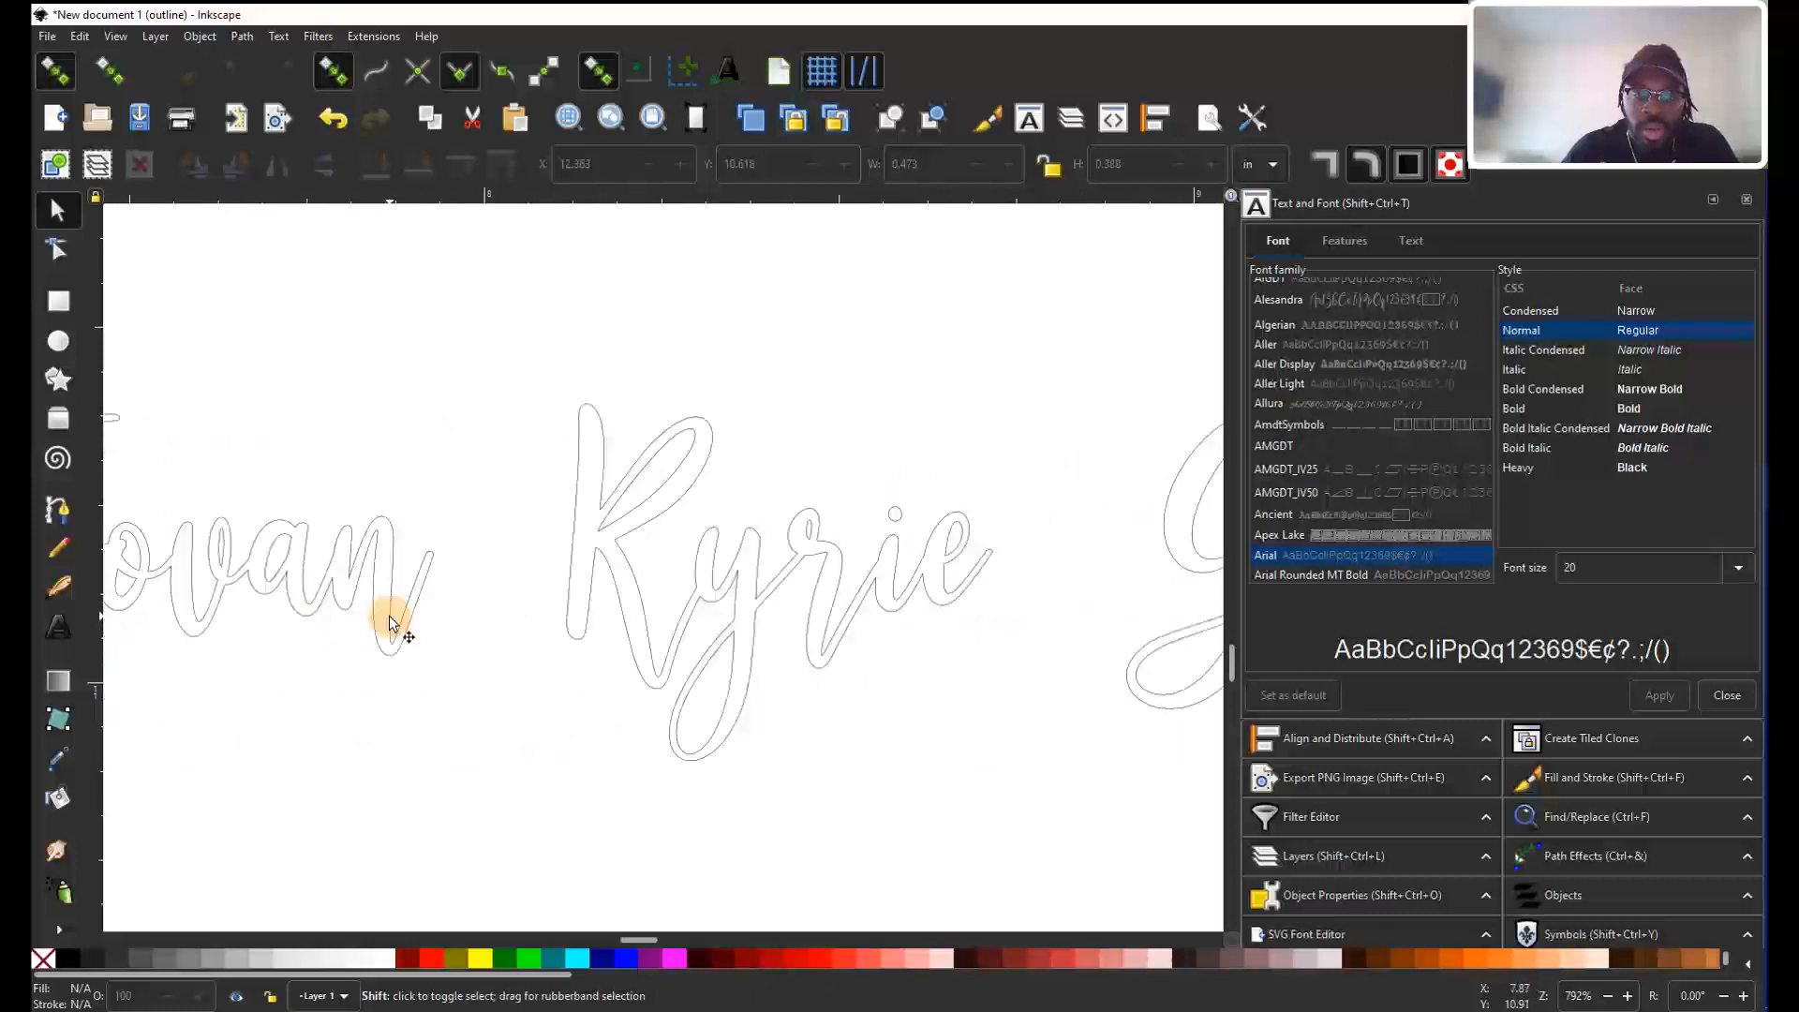
scroll(424, 637, right, 10)
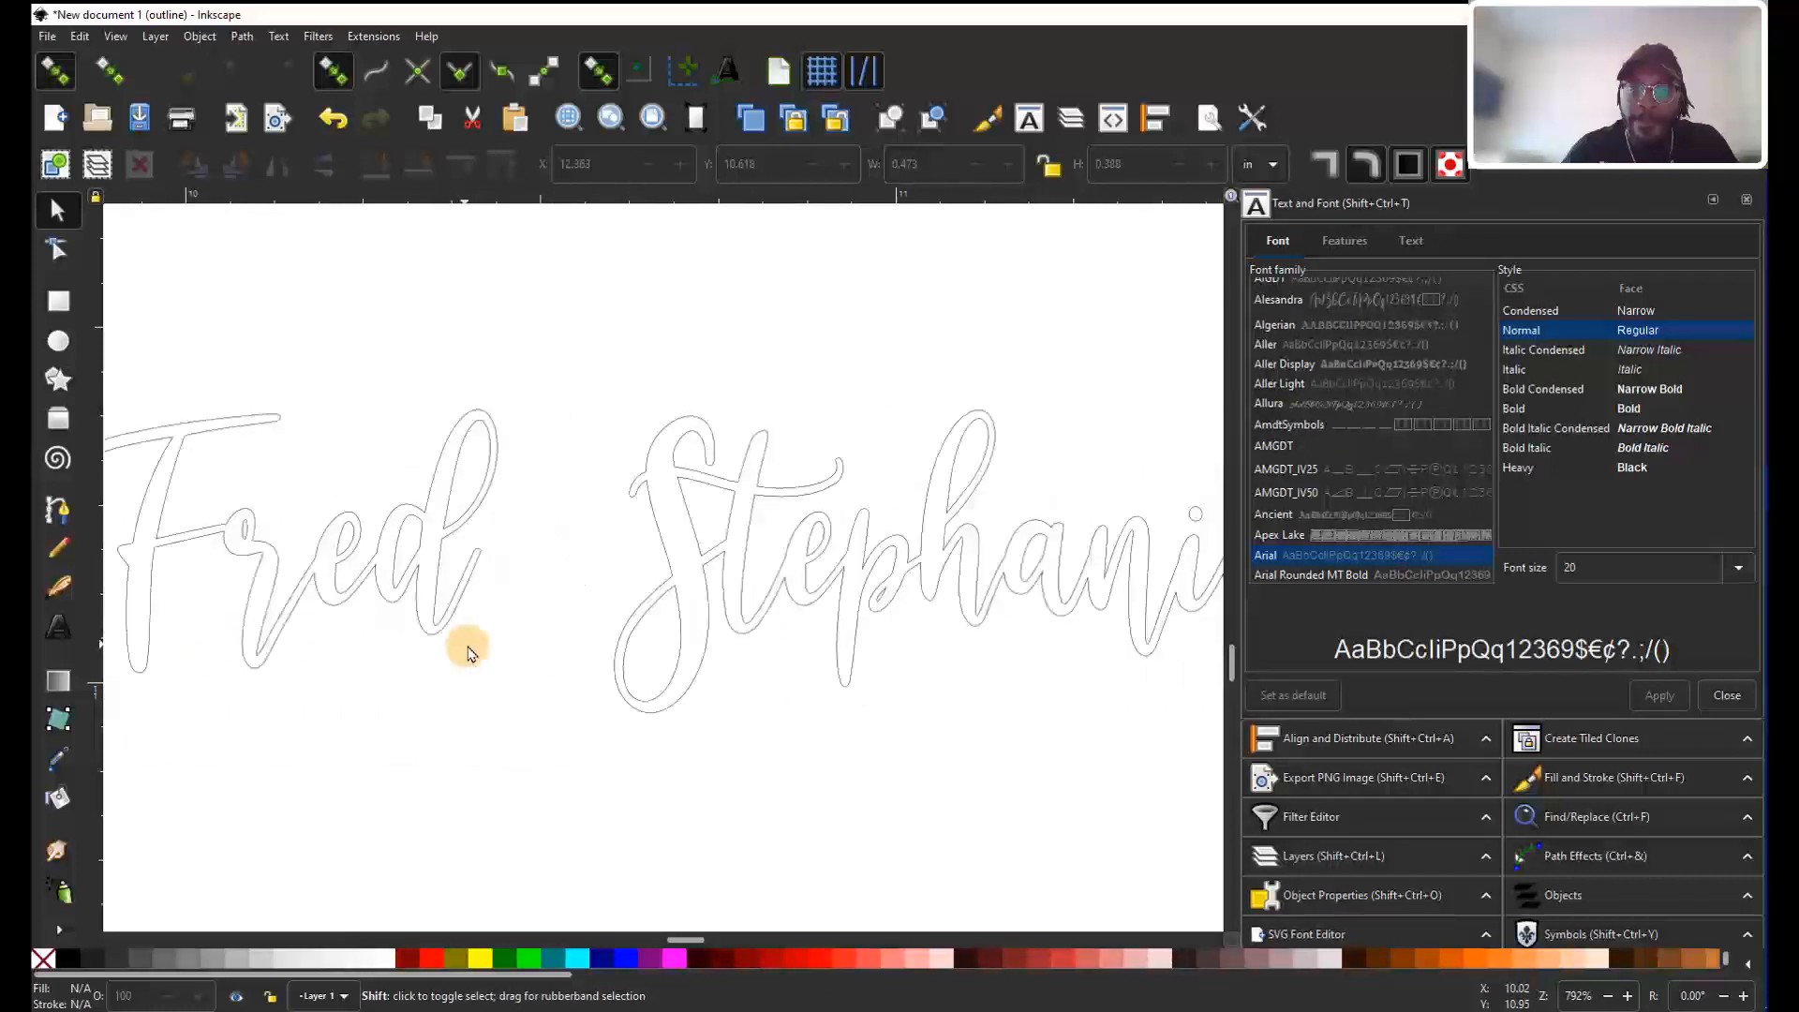
scroll(468, 654, right, 6)
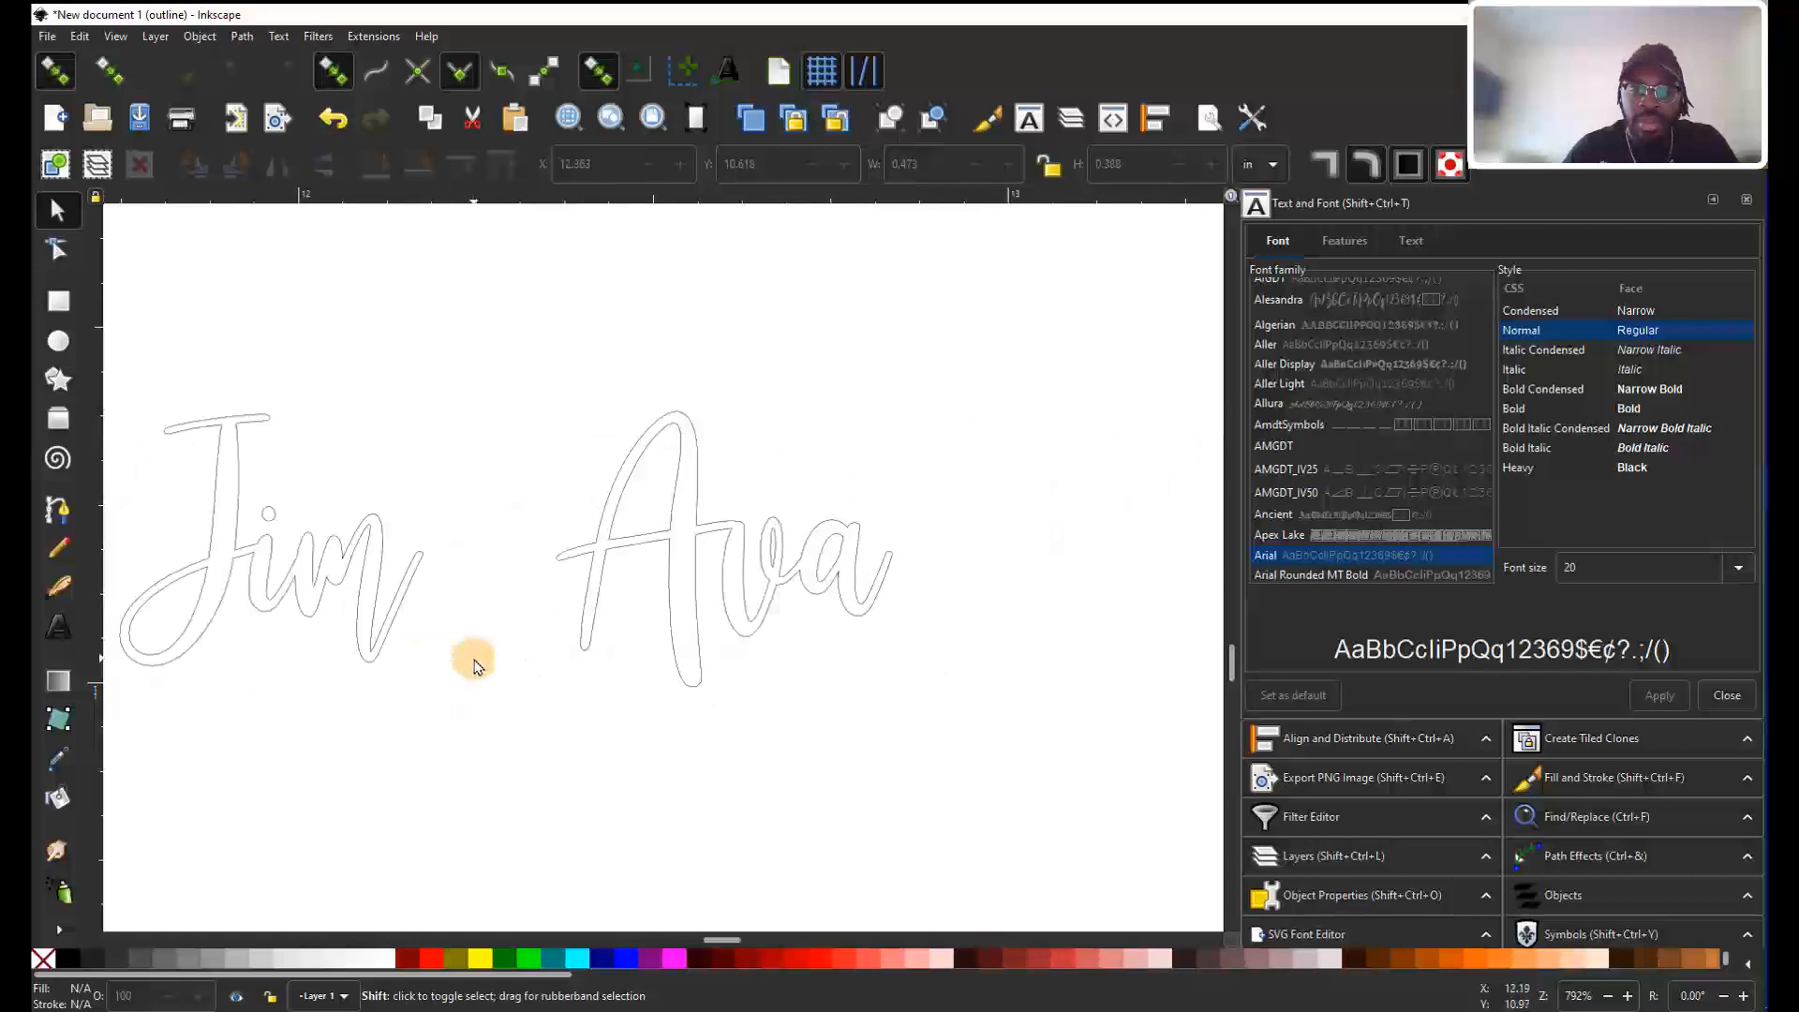
Switch the canvas from outline display back to normal display.
scroll(713, 691, down, 8)
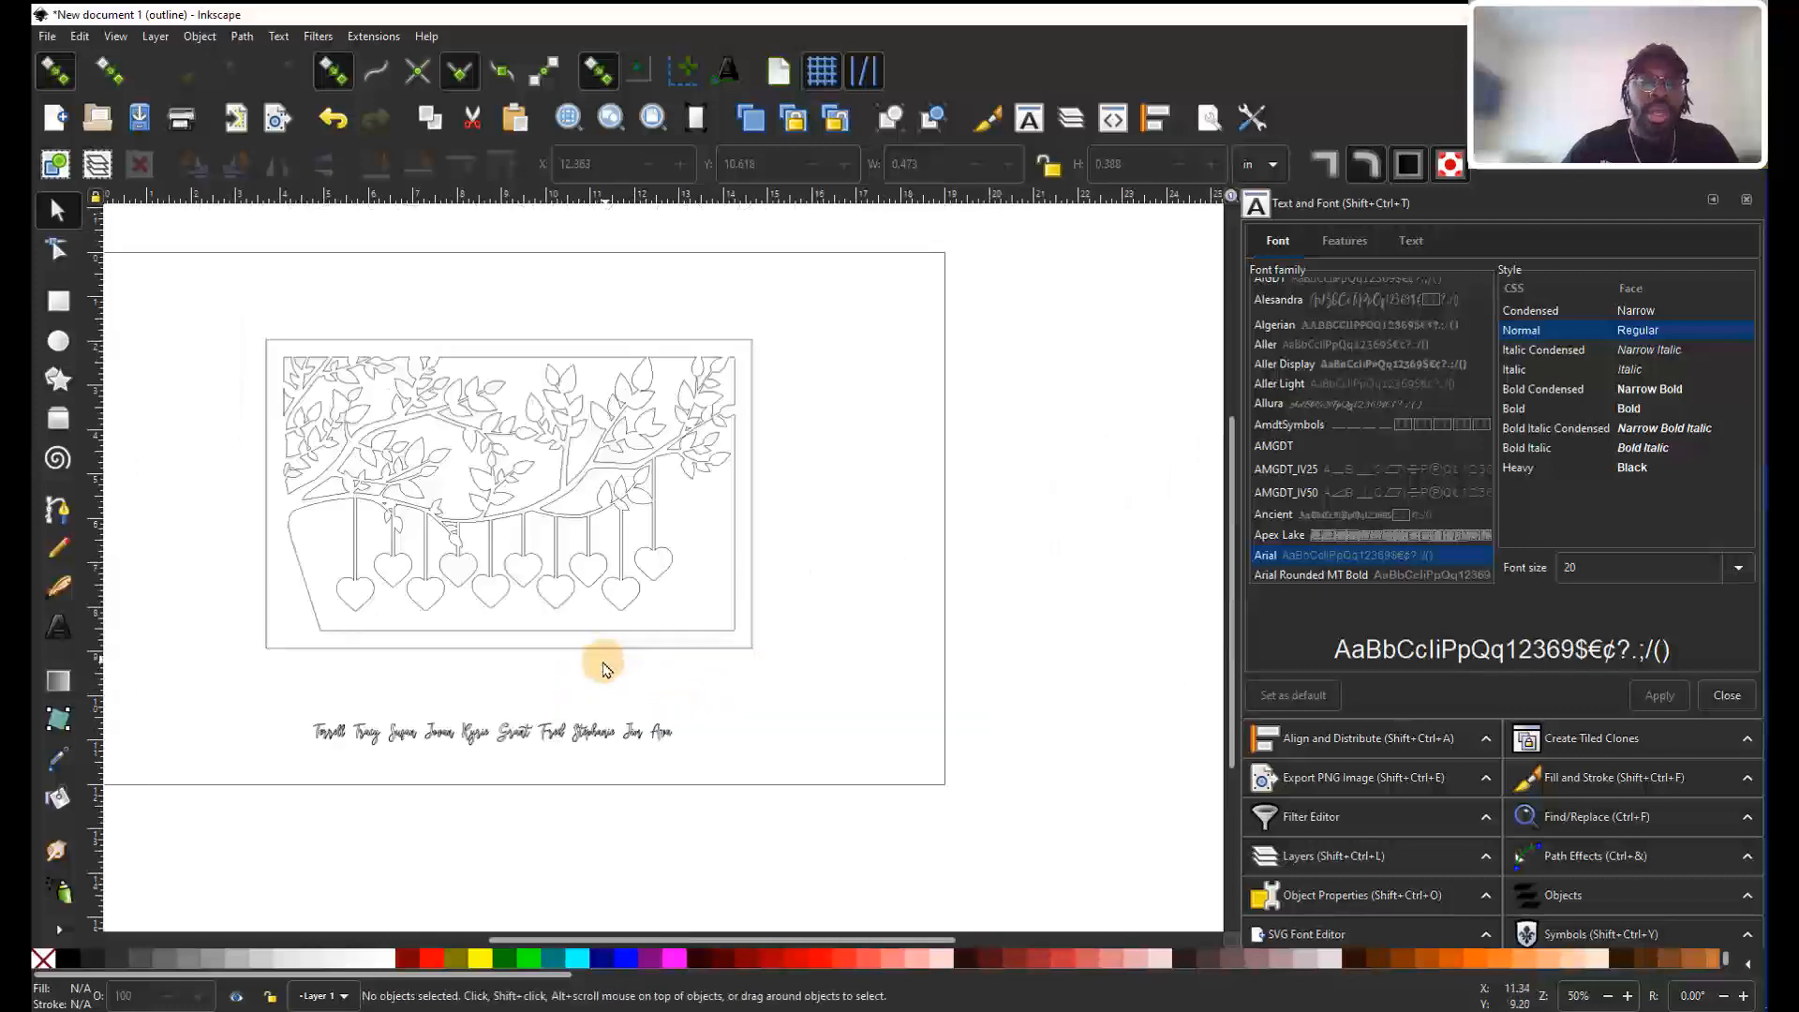
scroll(450, 750, up, 3)
key(ctrl+KP_5)
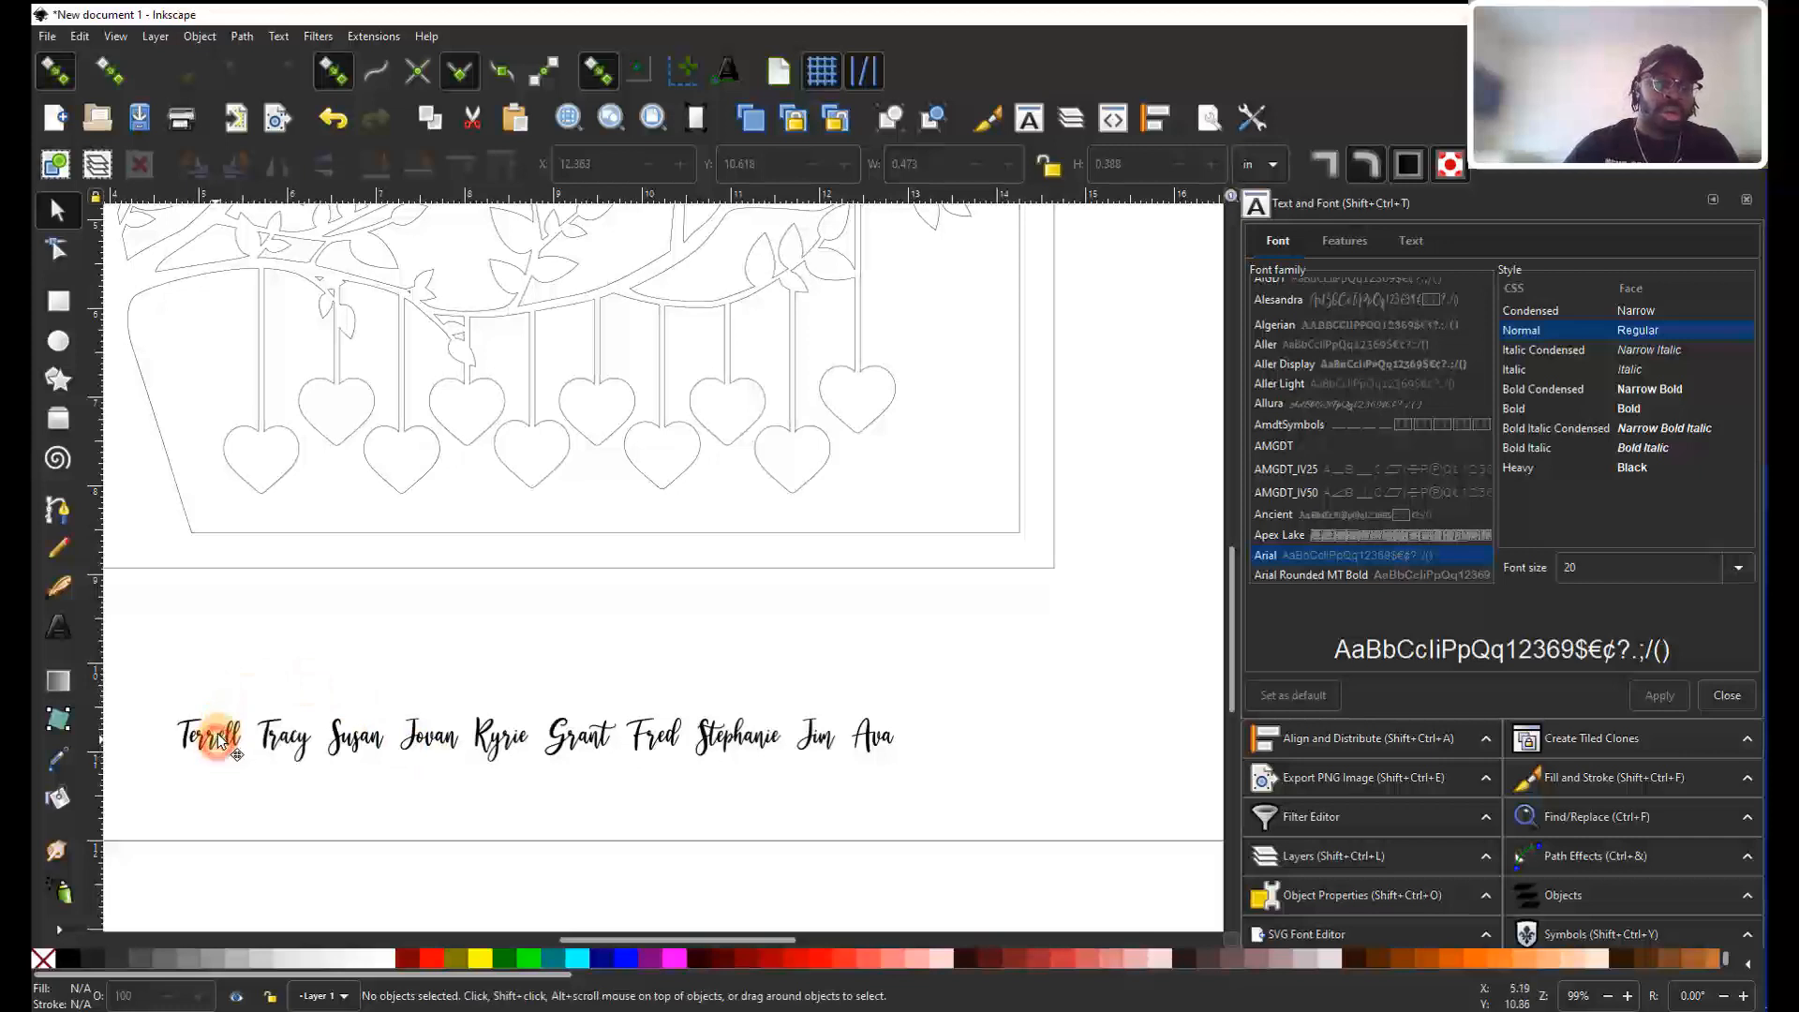
Move the first name into the leftmost hanging heart and centre it between the heart's sides.
drag(218, 740, 264, 453)
scroll(259, 476, up, 4)
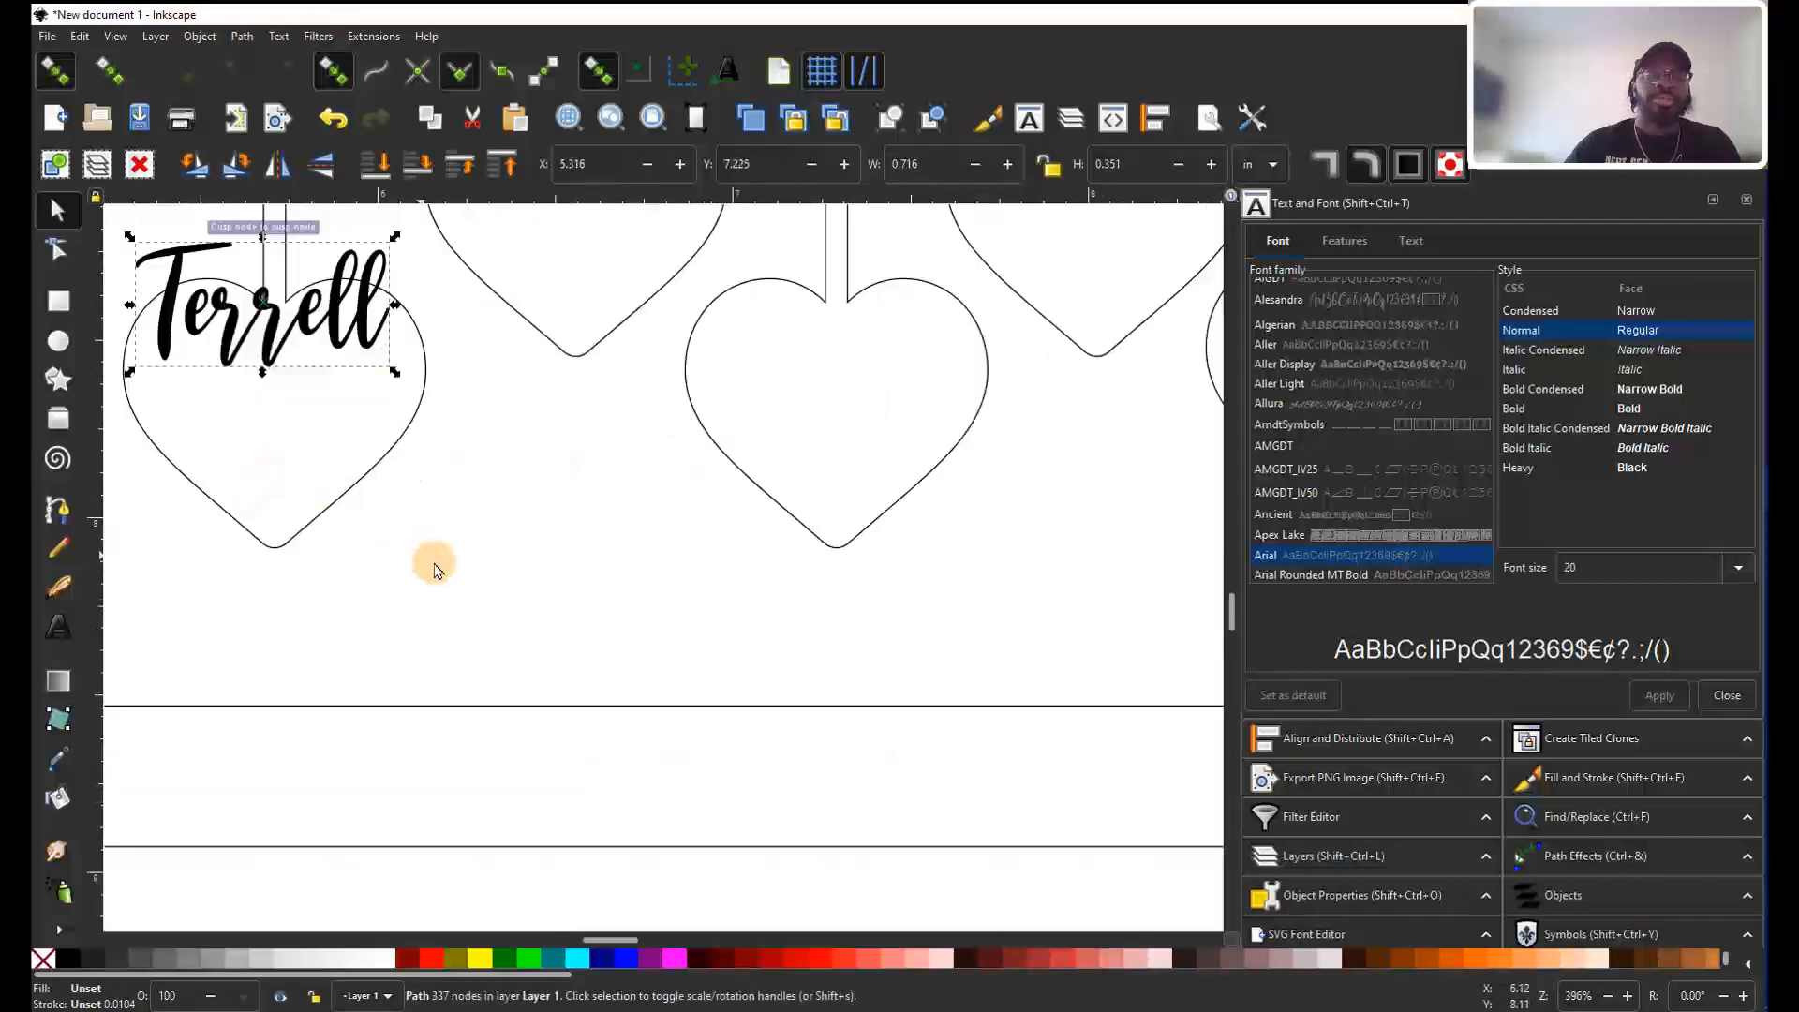
scroll(405, 538, up, 6)
scroll(430, 542, left, 8)
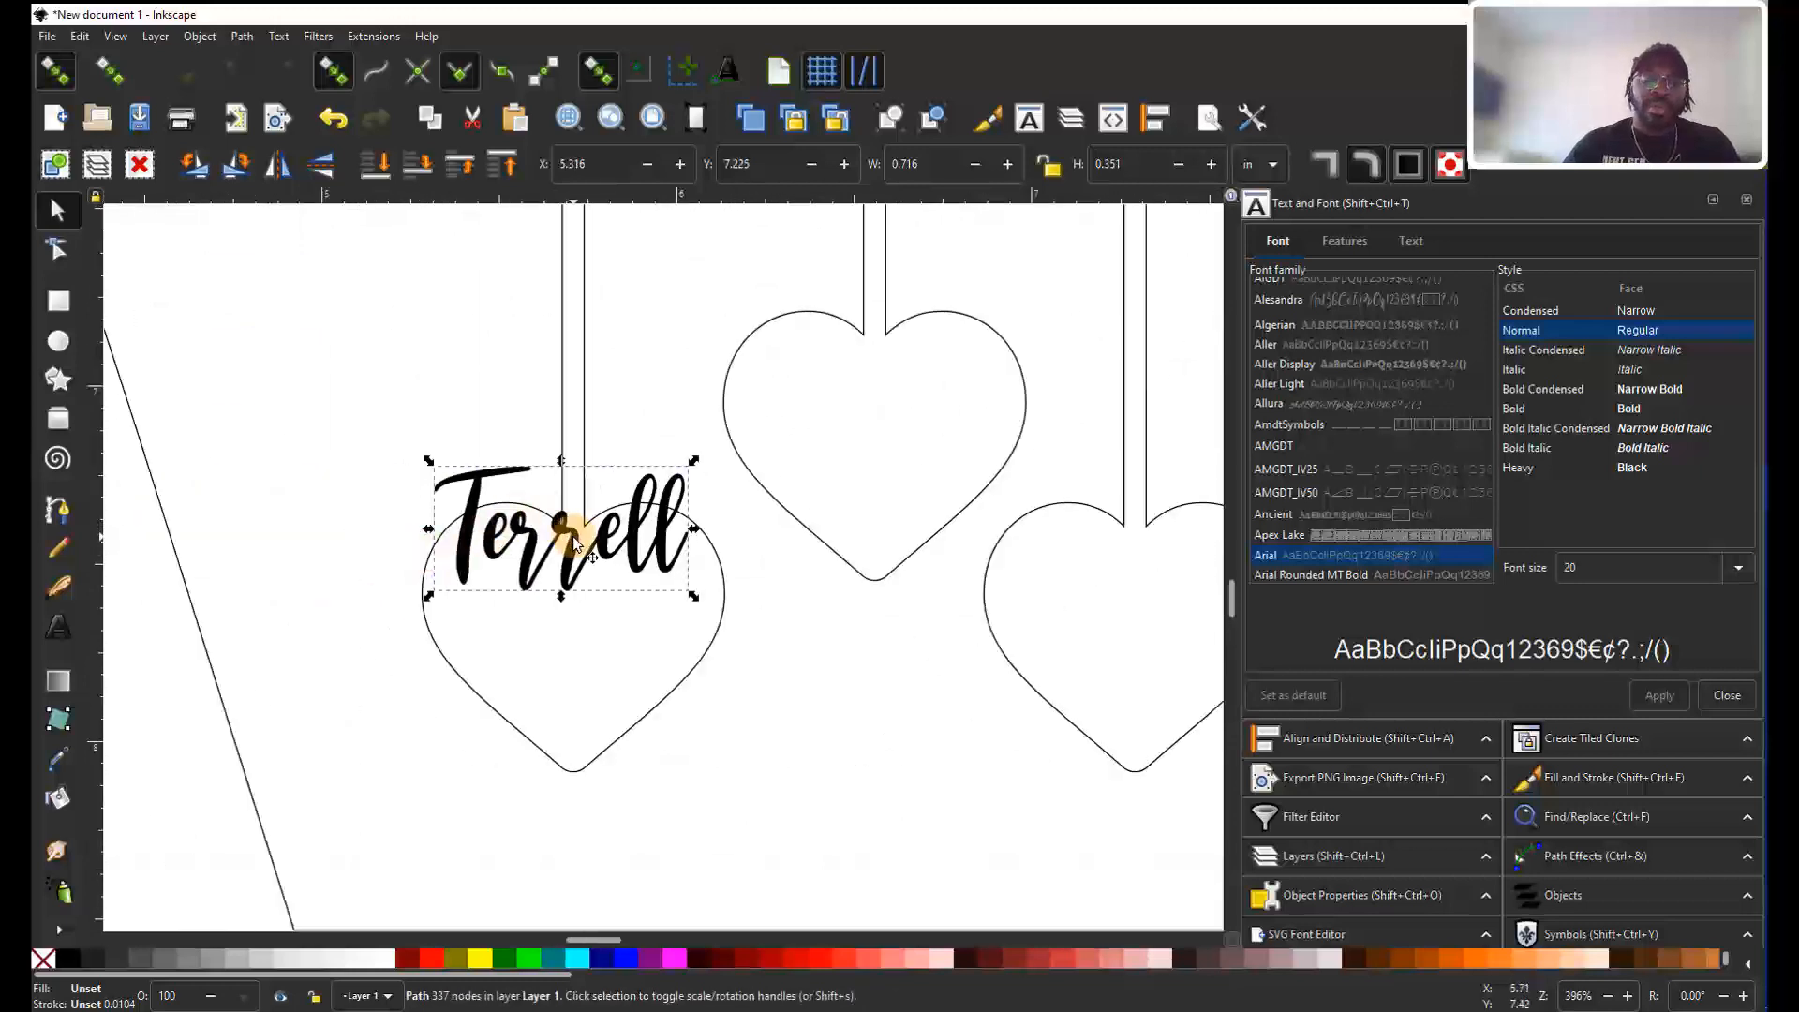
drag(574, 545, 584, 630)
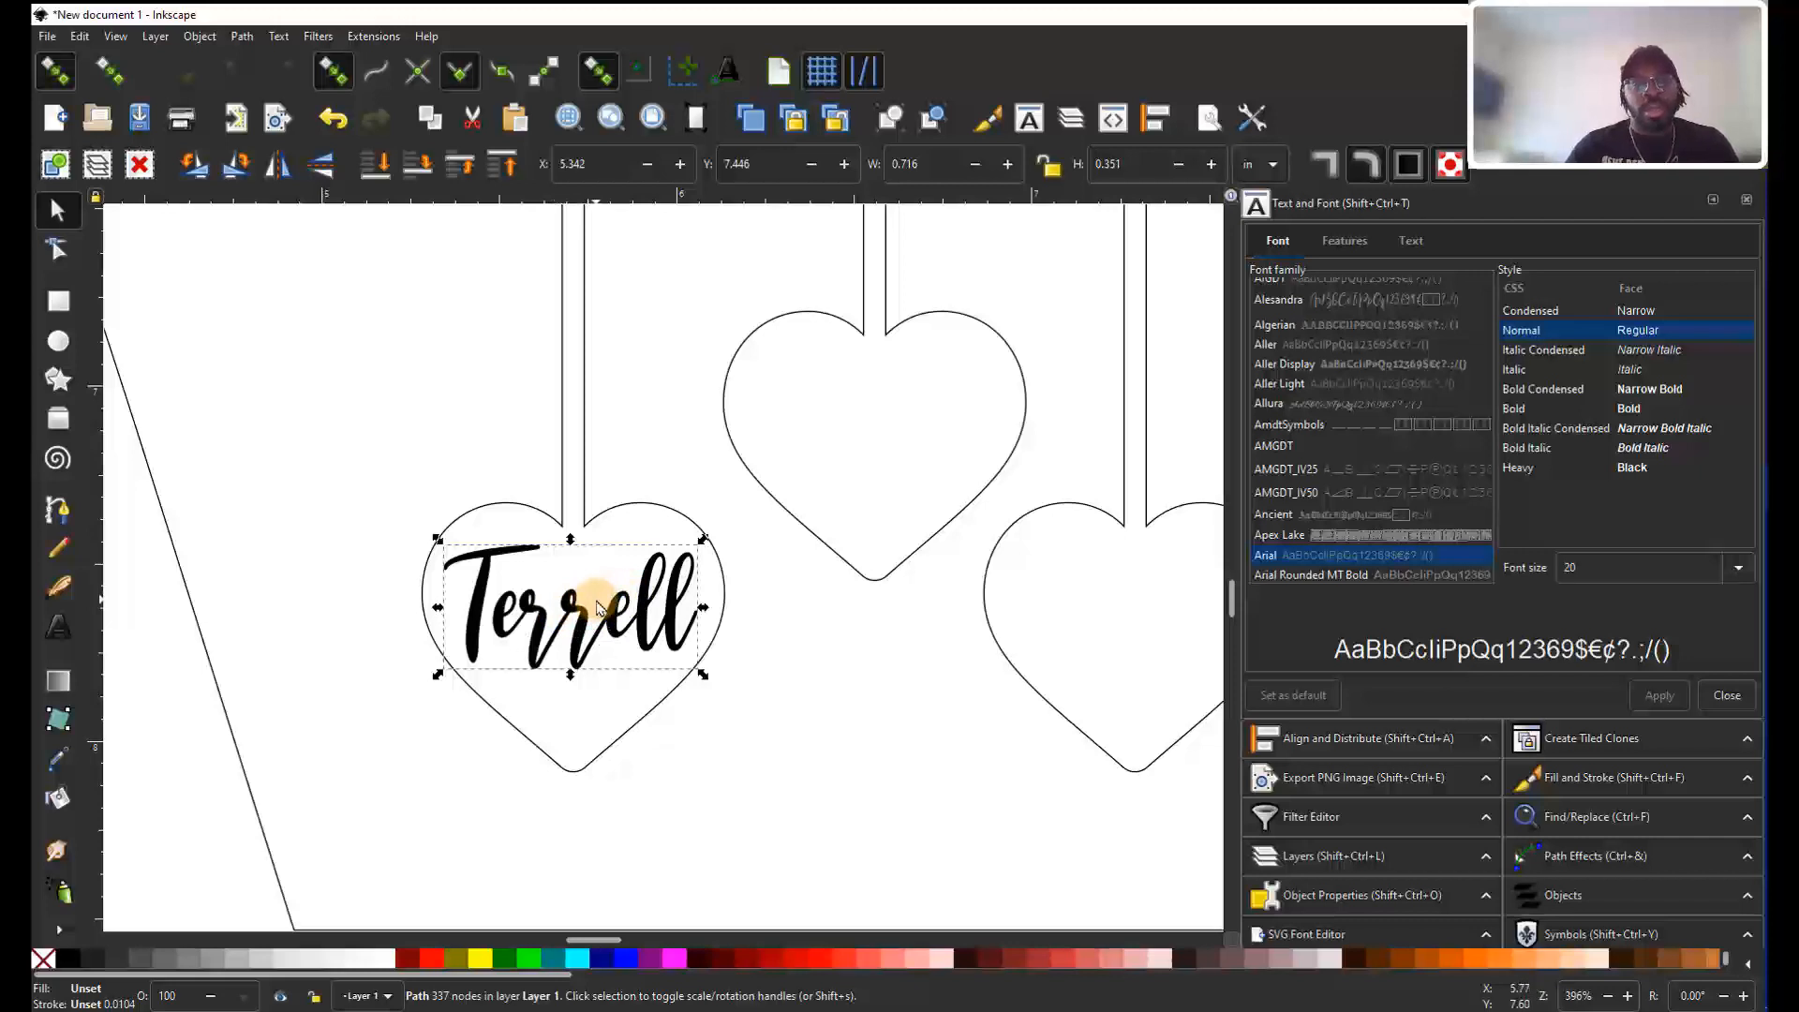
ctrl+scroll(595, 620, up, 2)
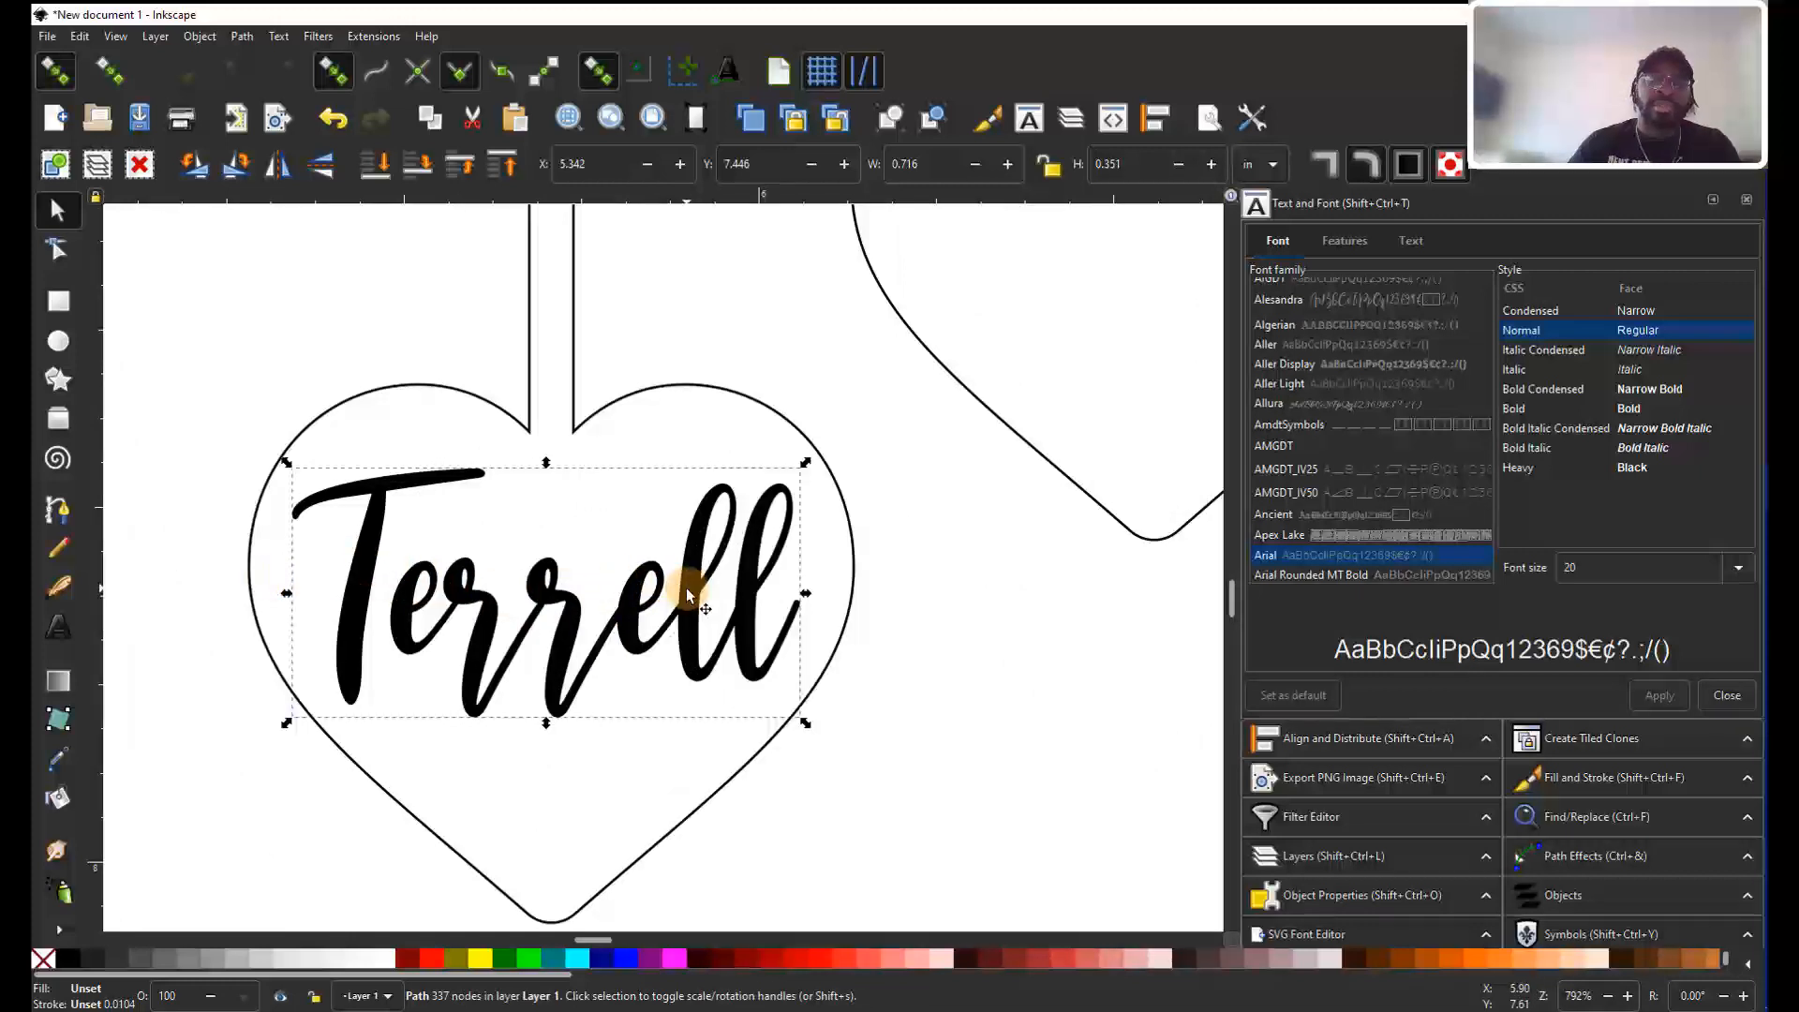
drag(686, 588, 694, 588)
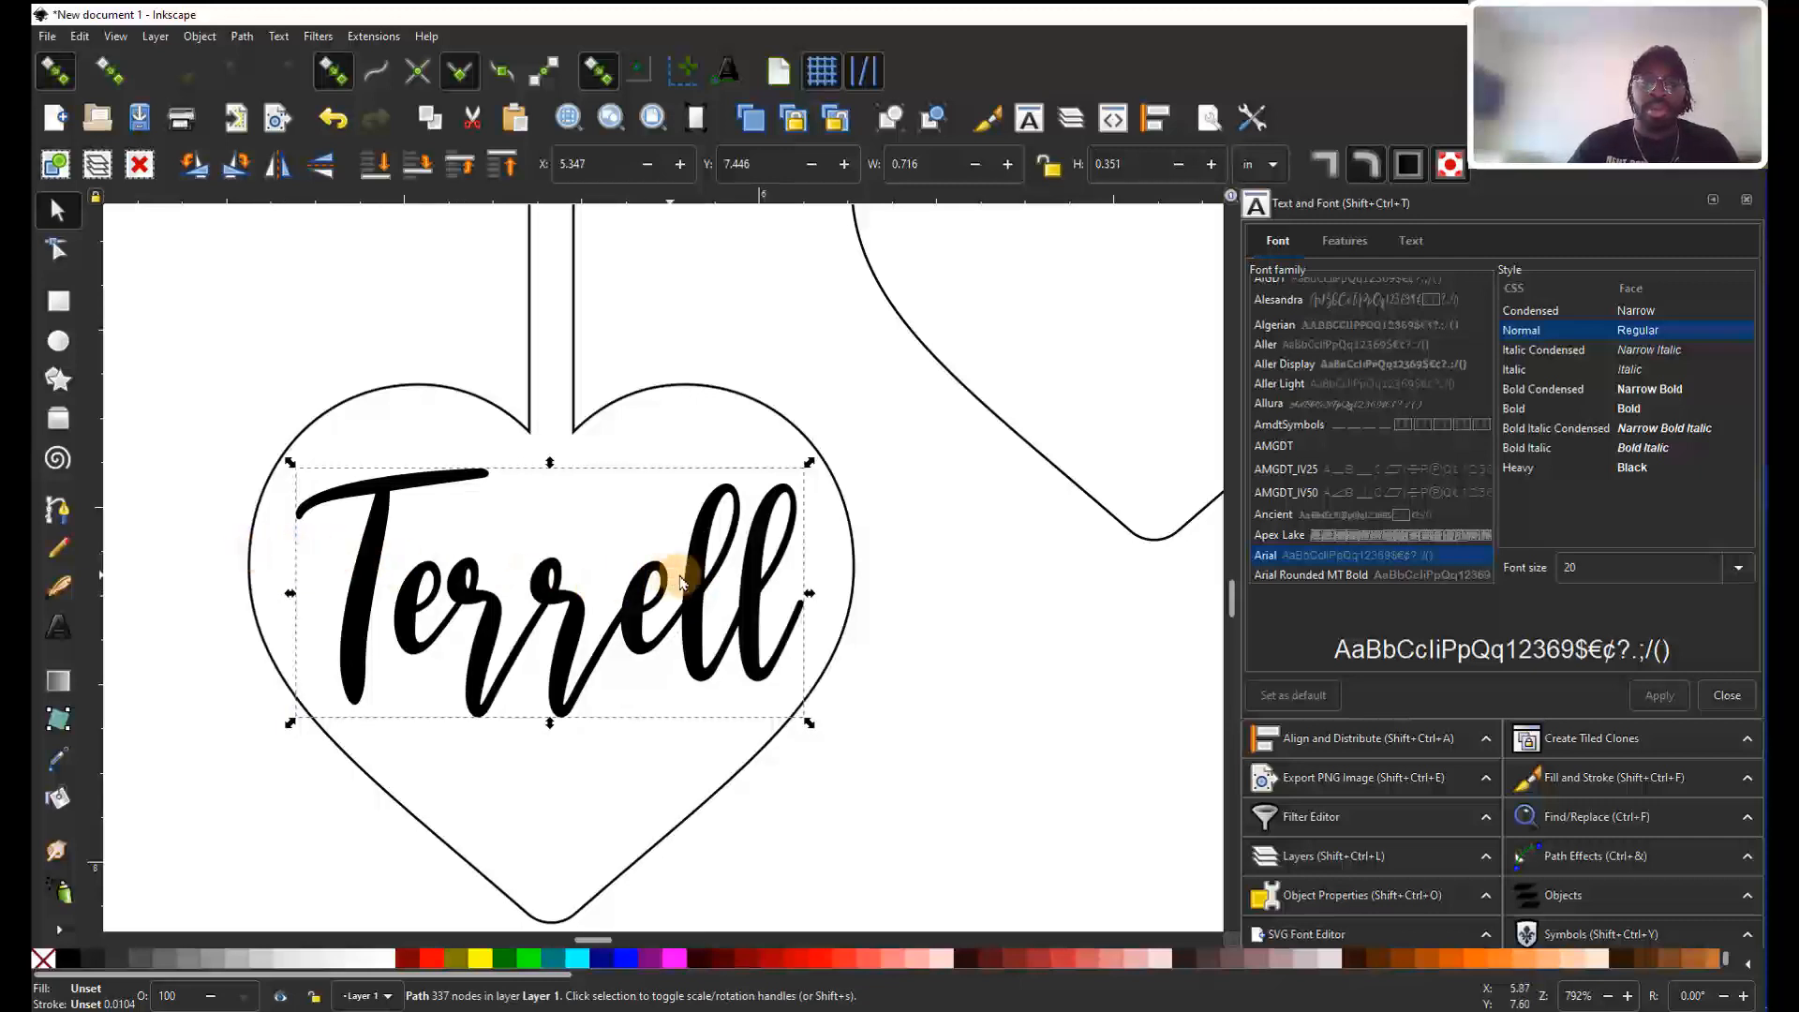
key(Escape)
Examine how the first name fits inside its heart and how that heart hangs from the branch.
scroll(616, 592, down, 2)
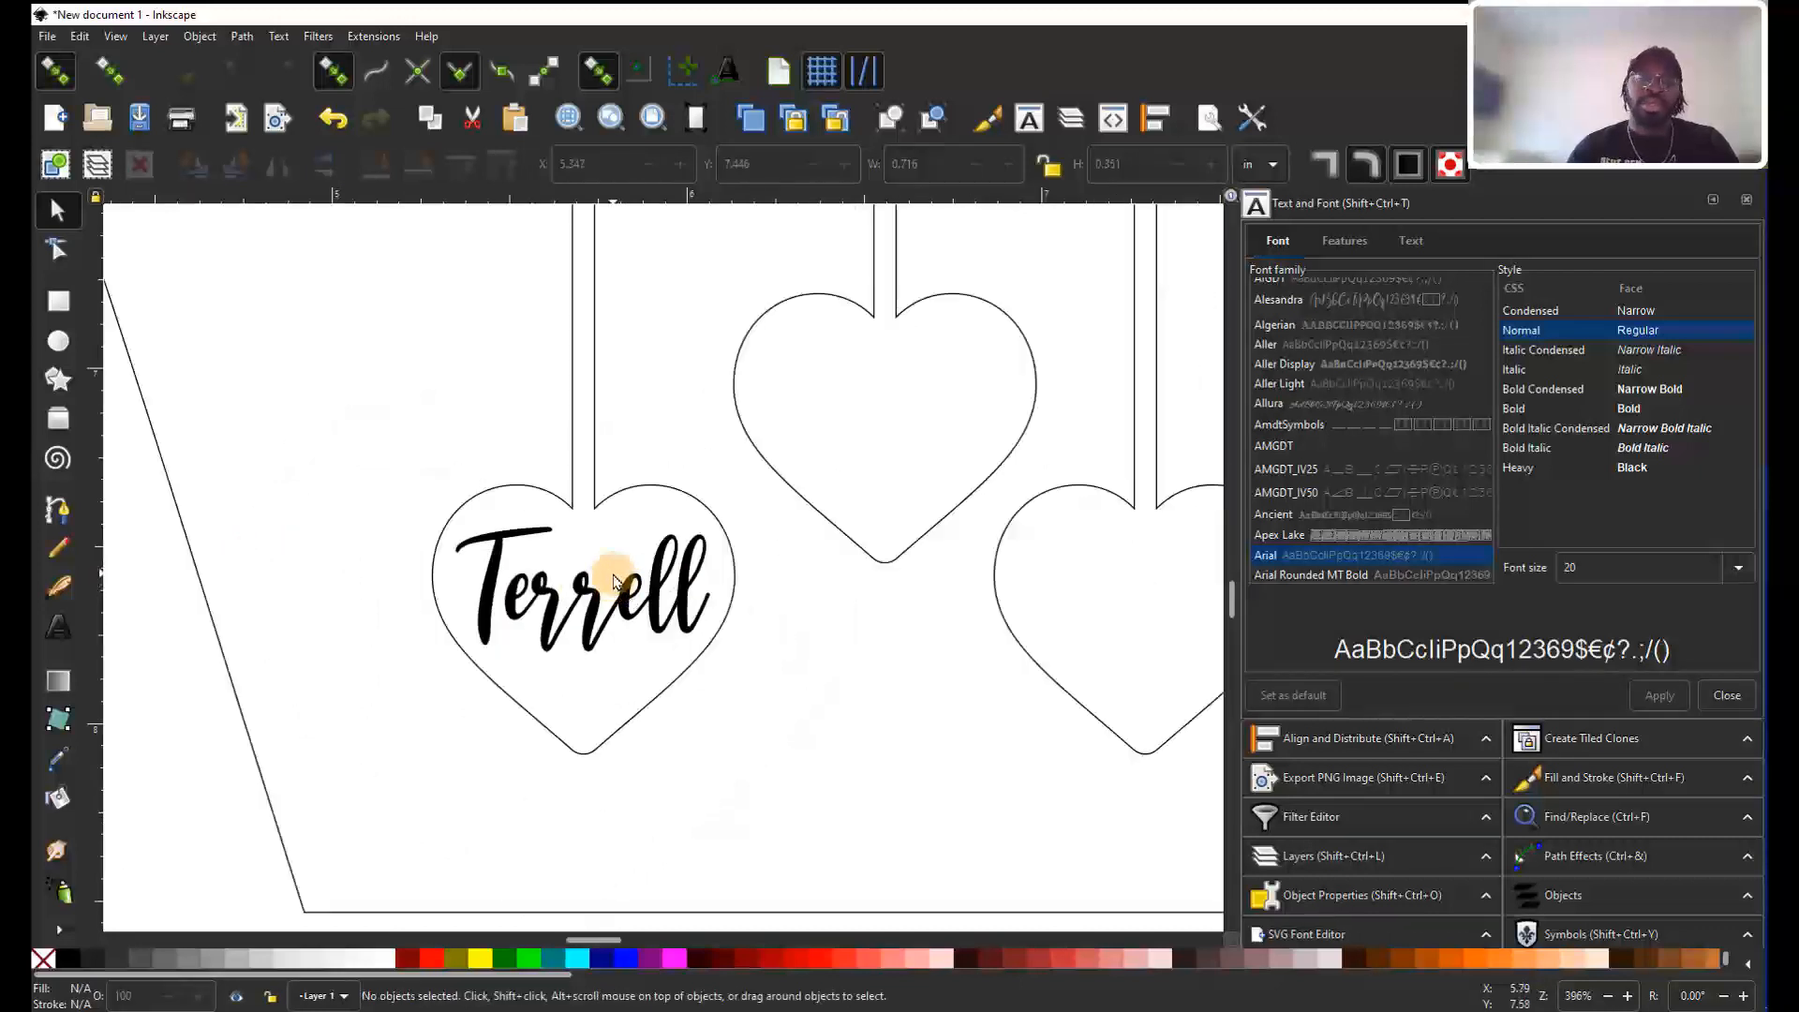
scroll(611, 583, up, 6)
scroll(601, 592, down, 2)
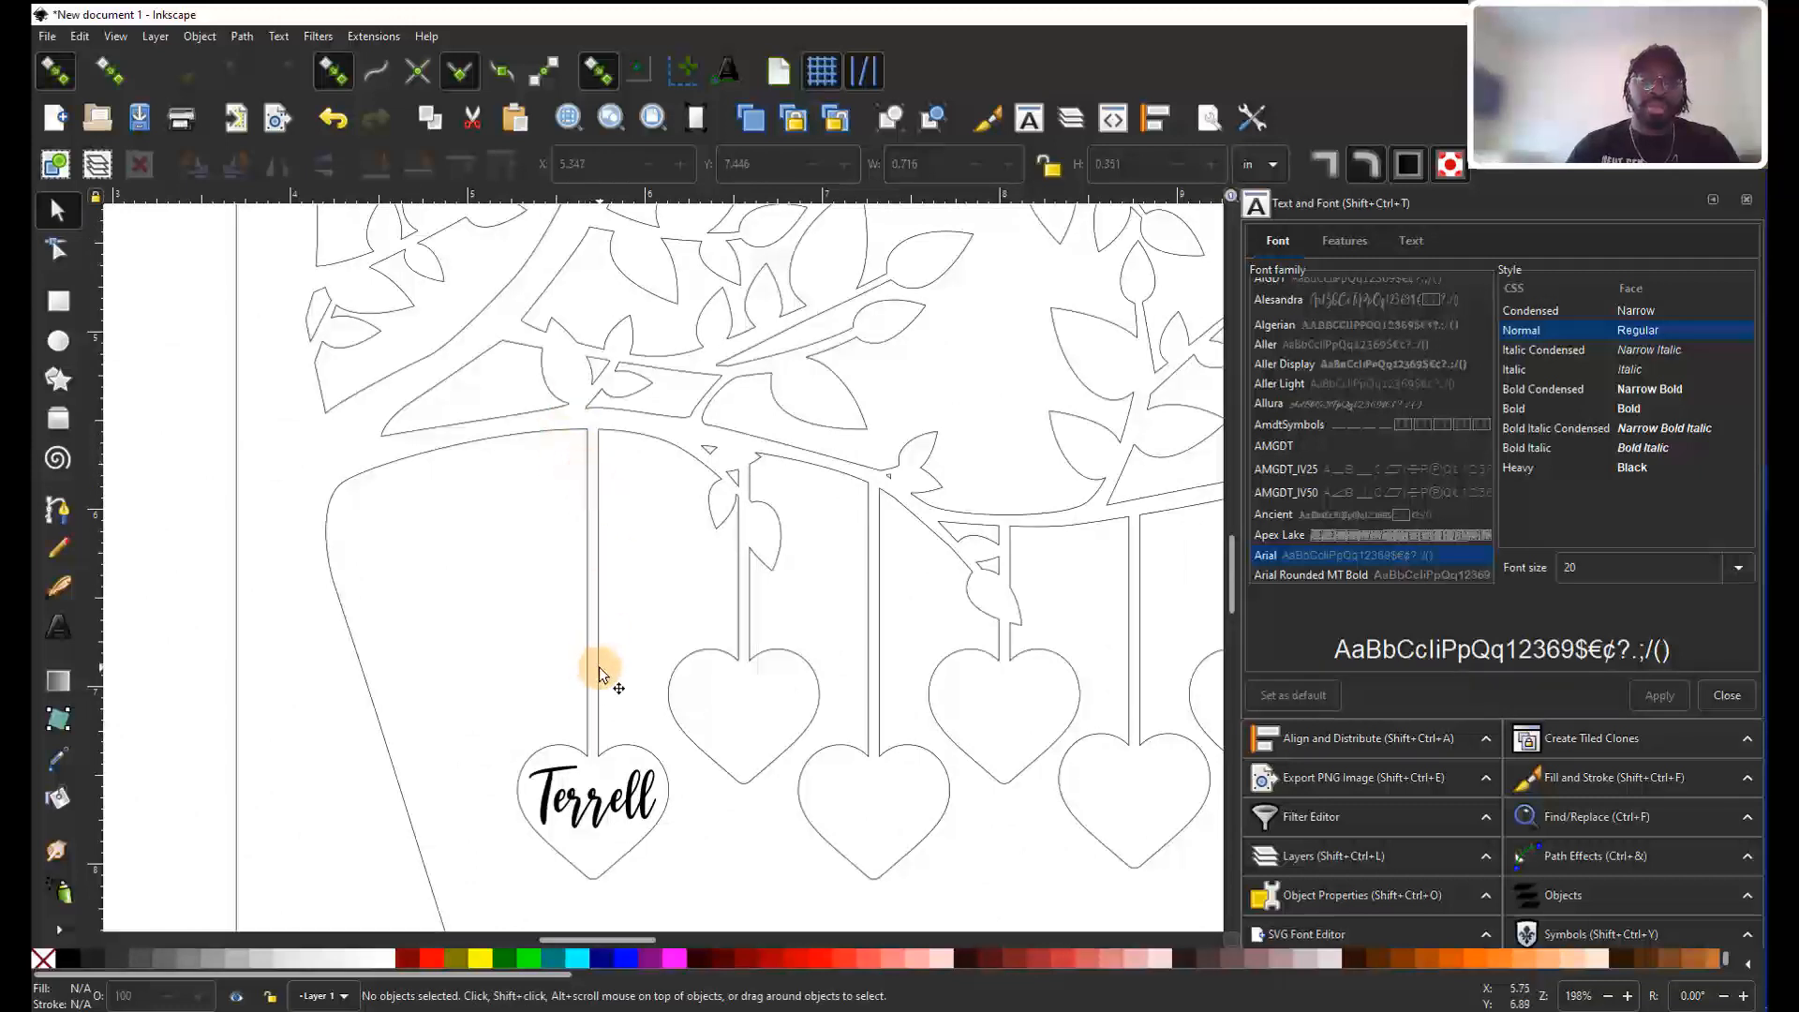
scroll(600, 673, down, 2)
scroll(600, 670, up, 3)
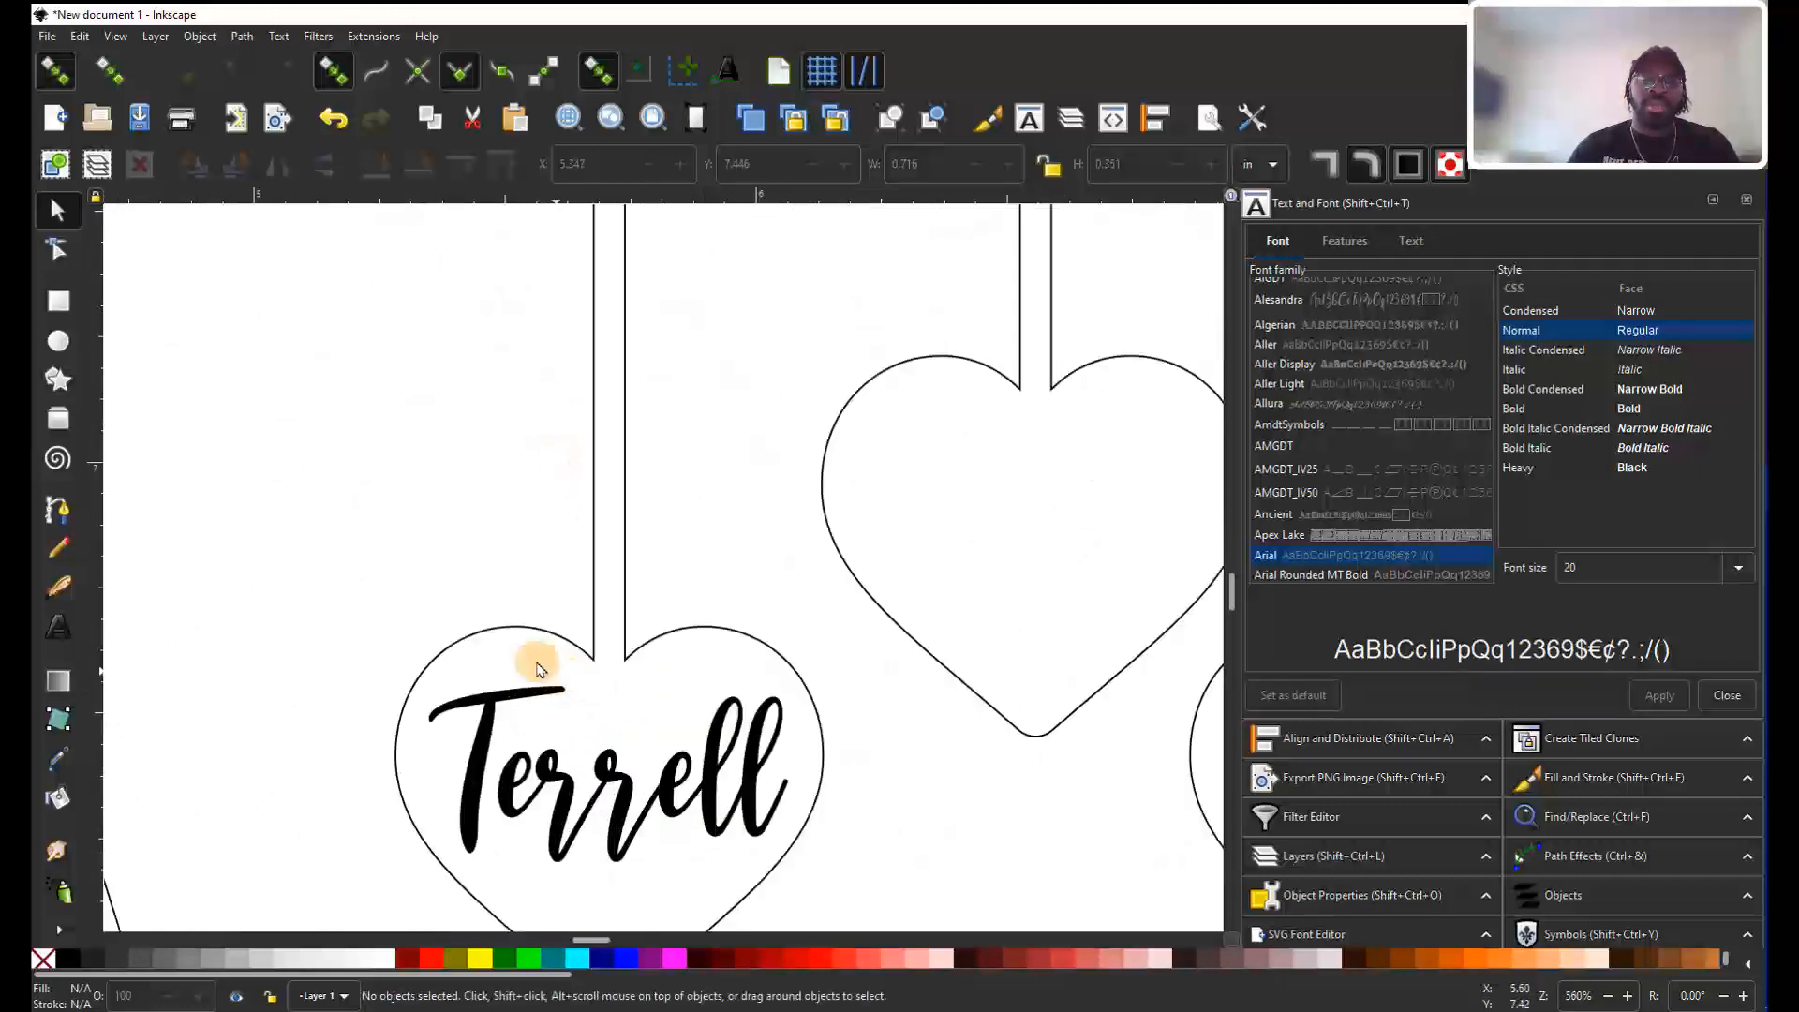
scroll(533, 628, down, 1)
scroll(488, 525, down, 6)
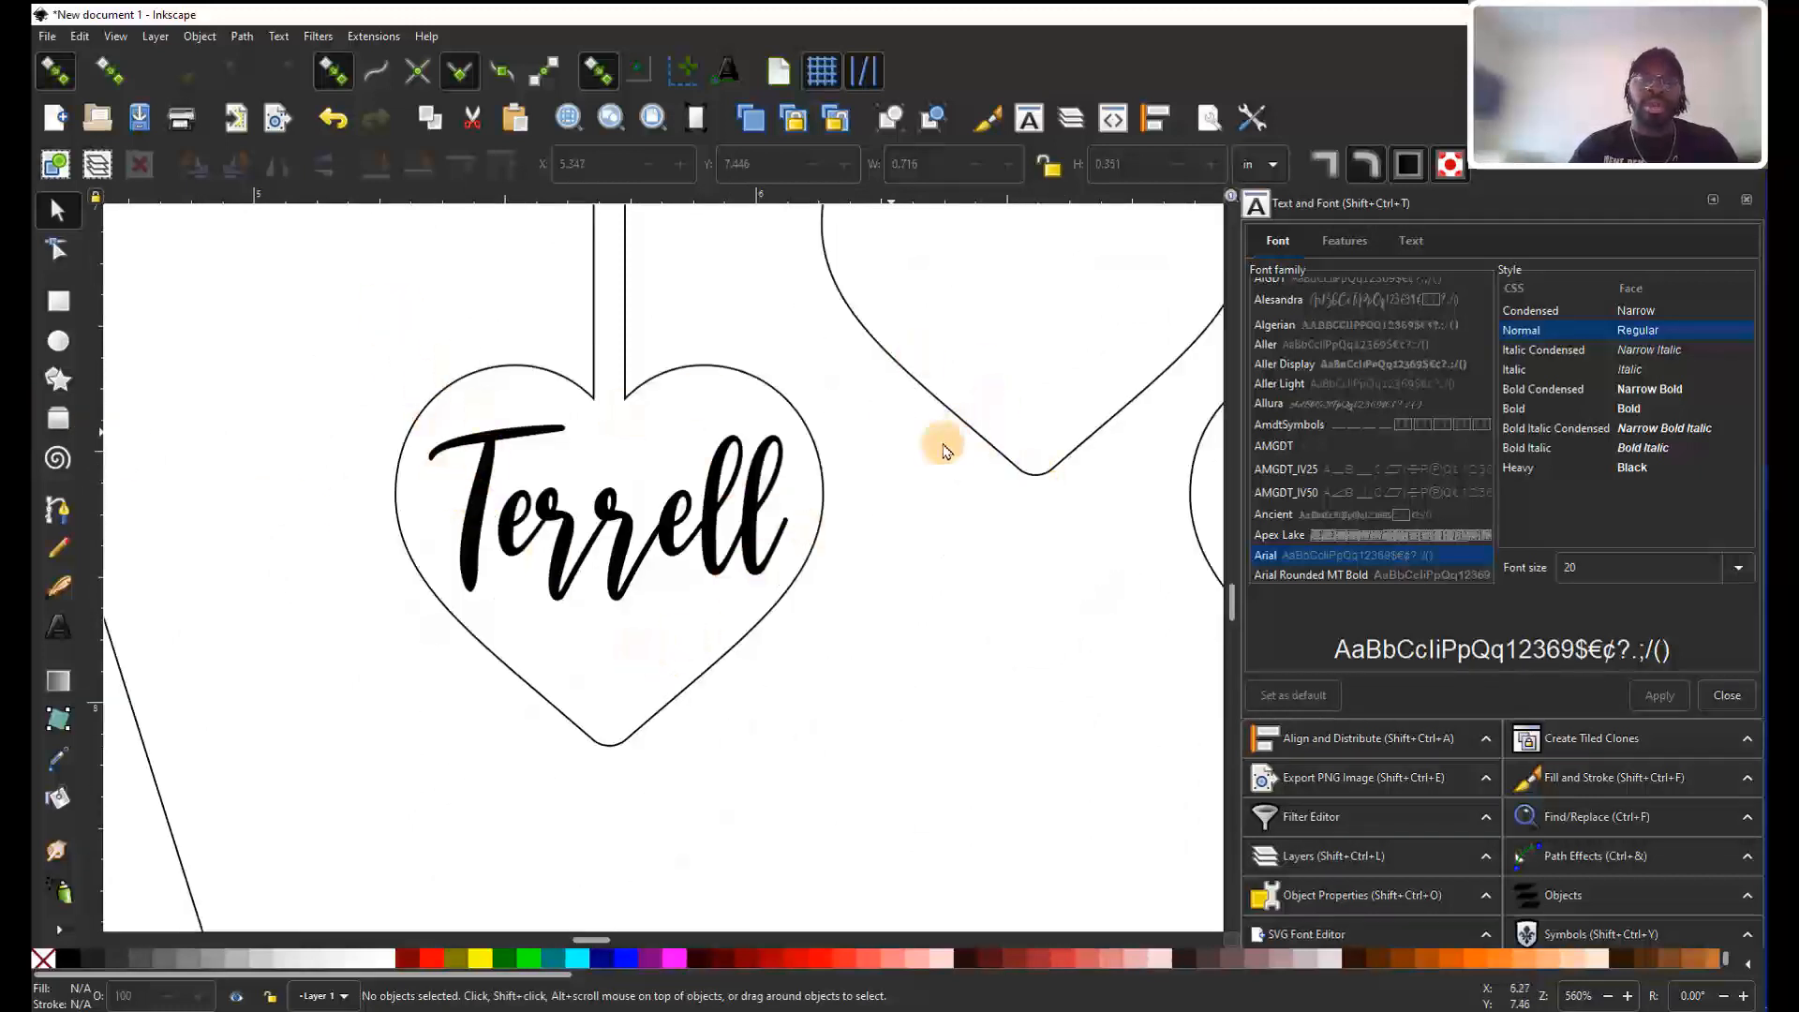
scroll(1026, 478, up, 4)
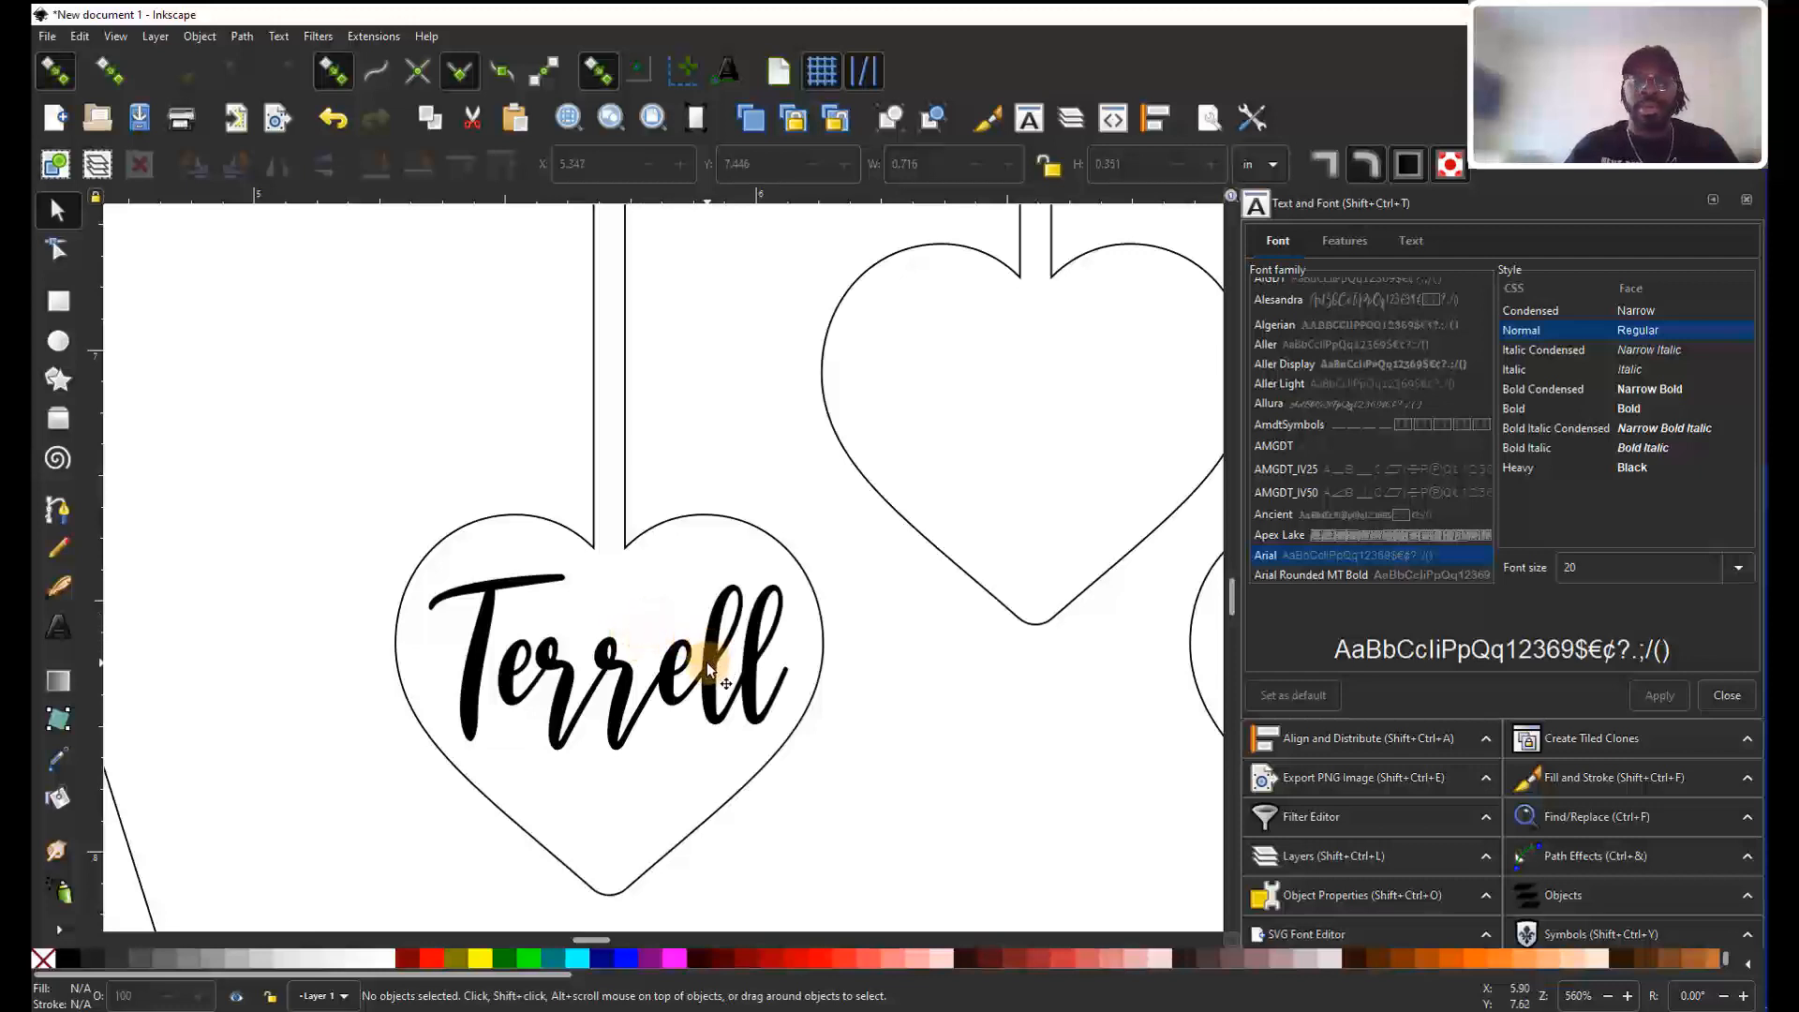
scroll(707, 661, down, 2)
scroll(770, 656, down, 7)
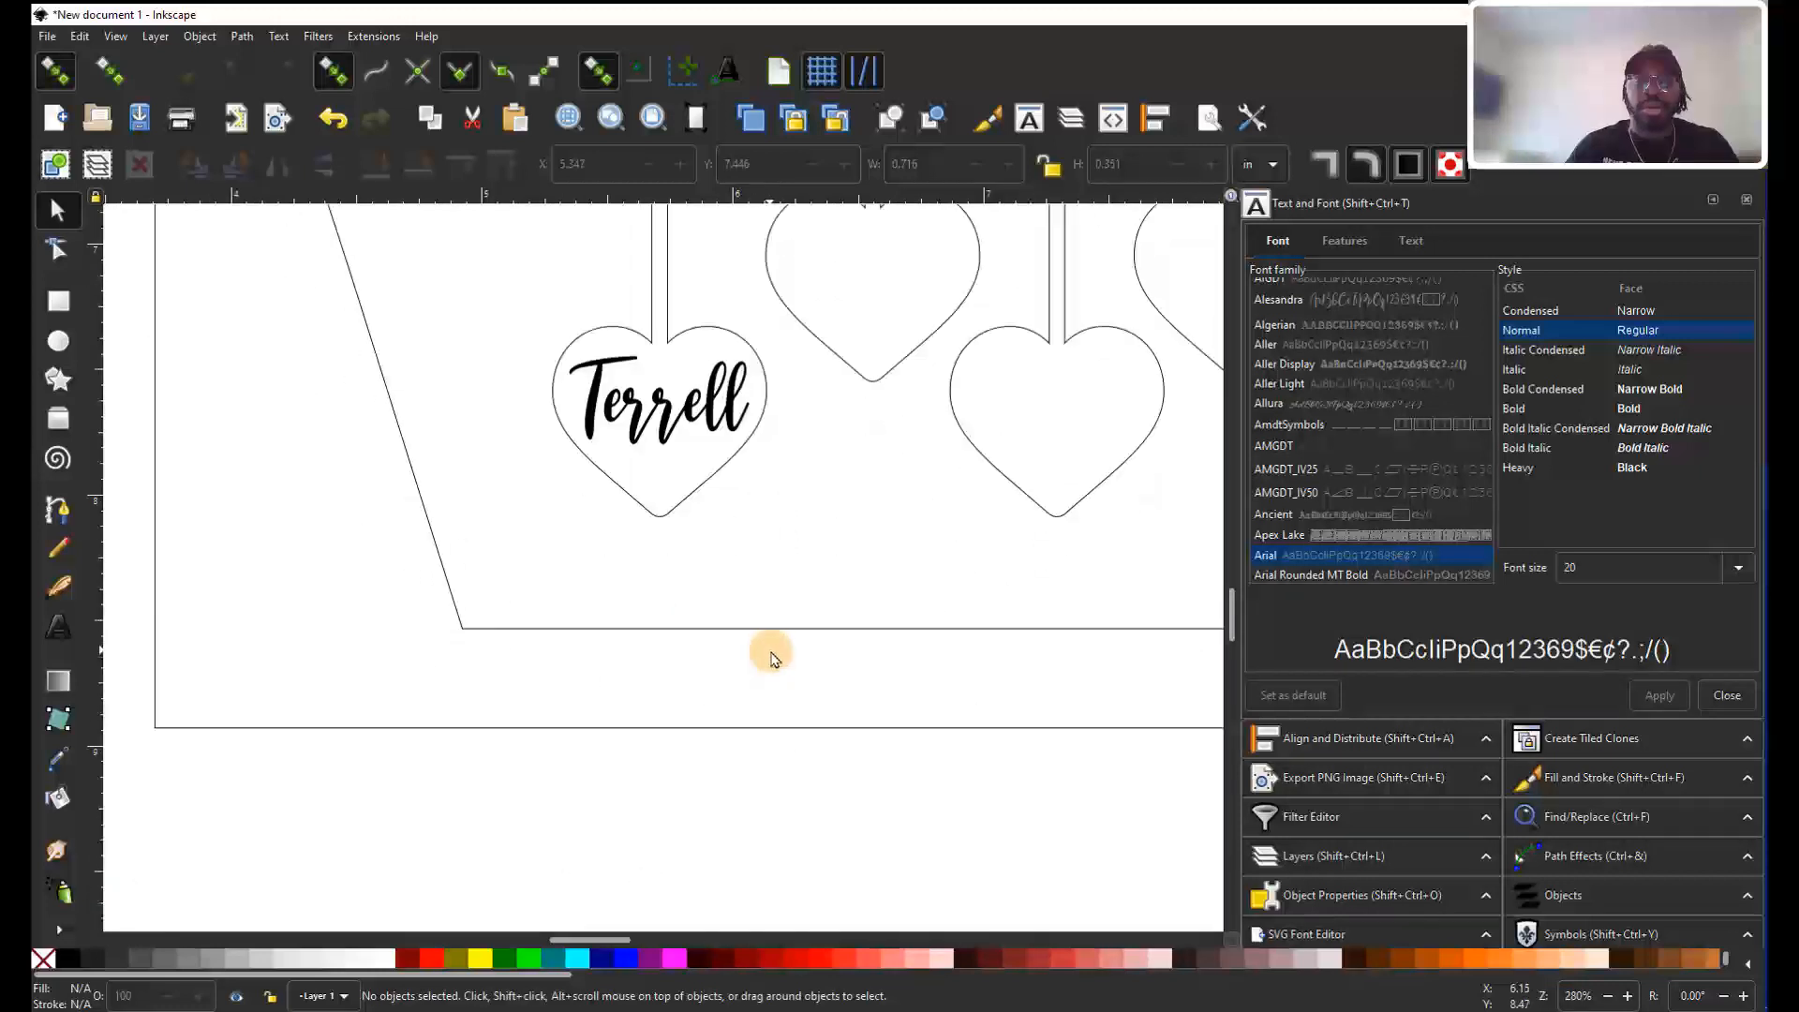
Move the nine remaining names together up to just below the hanging hearts.
scroll(771, 656, down, 3)
scroll(727, 711, down, 3)
scroll(591, 706, right, 3)
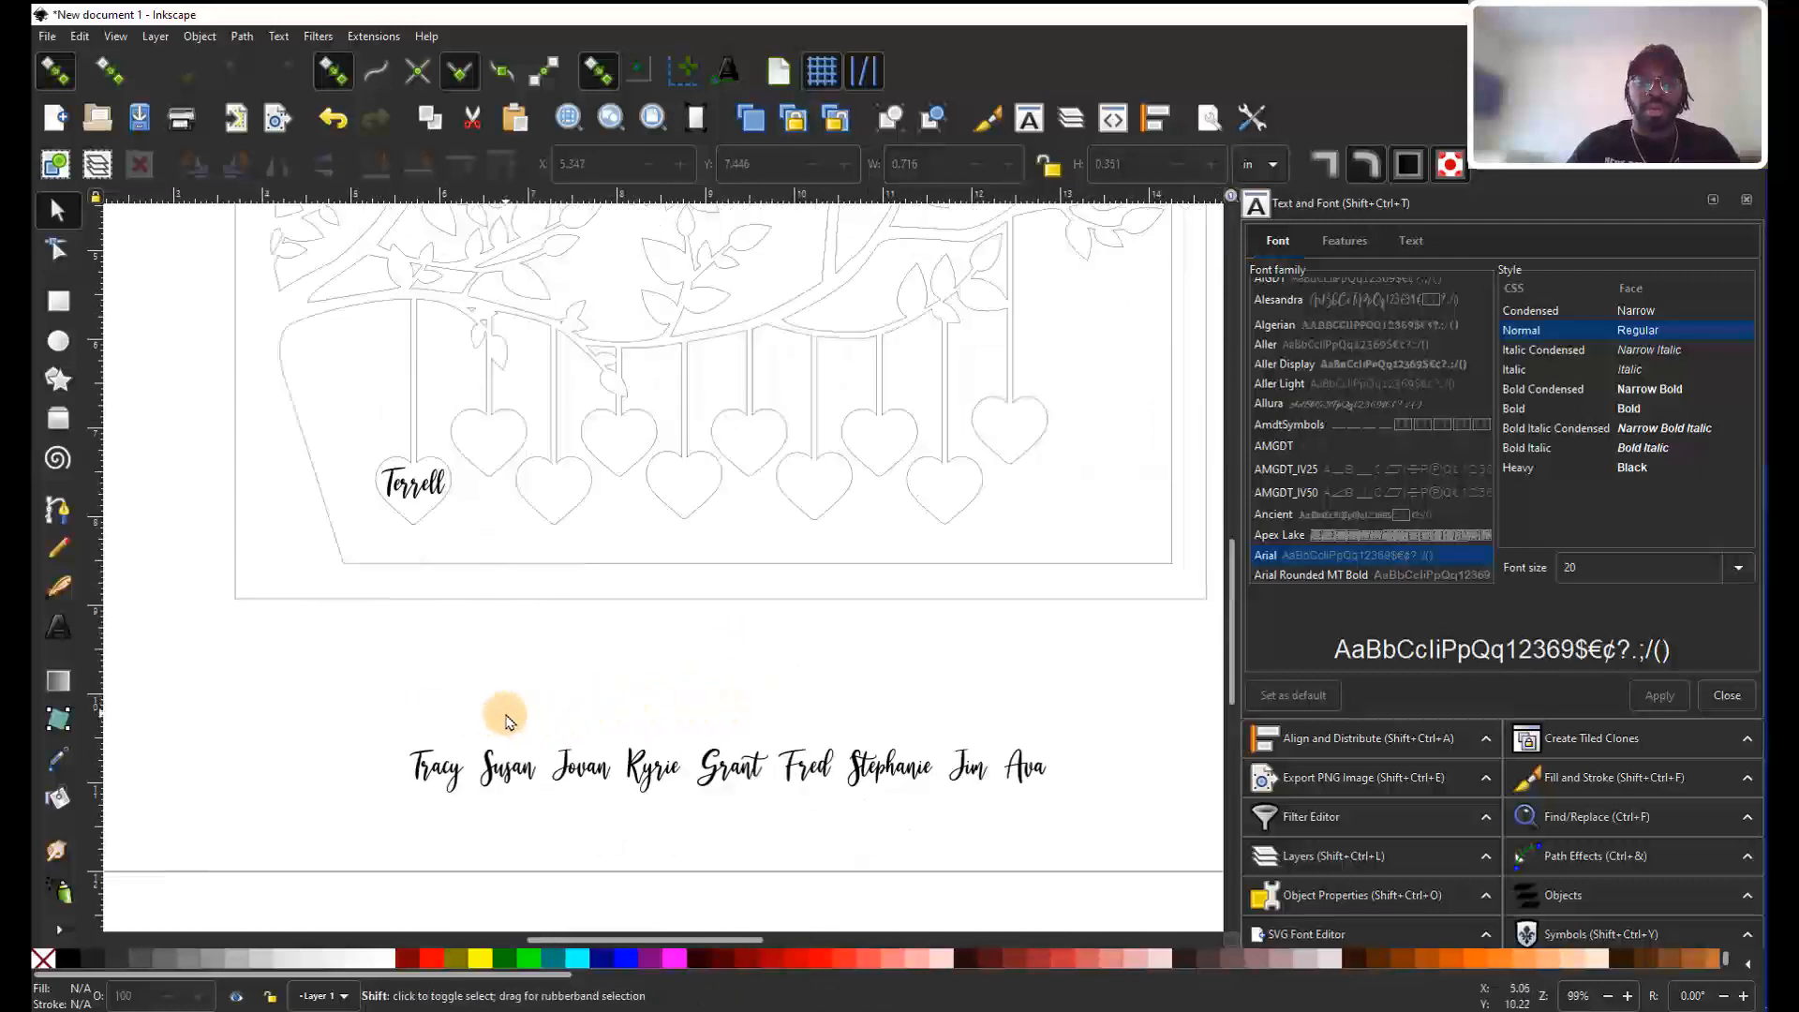
scroll(505, 721, right, 1)
drag(349, 694, 1077, 872)
drag(891, 763, 870, 541)
key(Escape)
Move the second name into the second hanging heart from the left.
scroll(521, 464, up, 5)
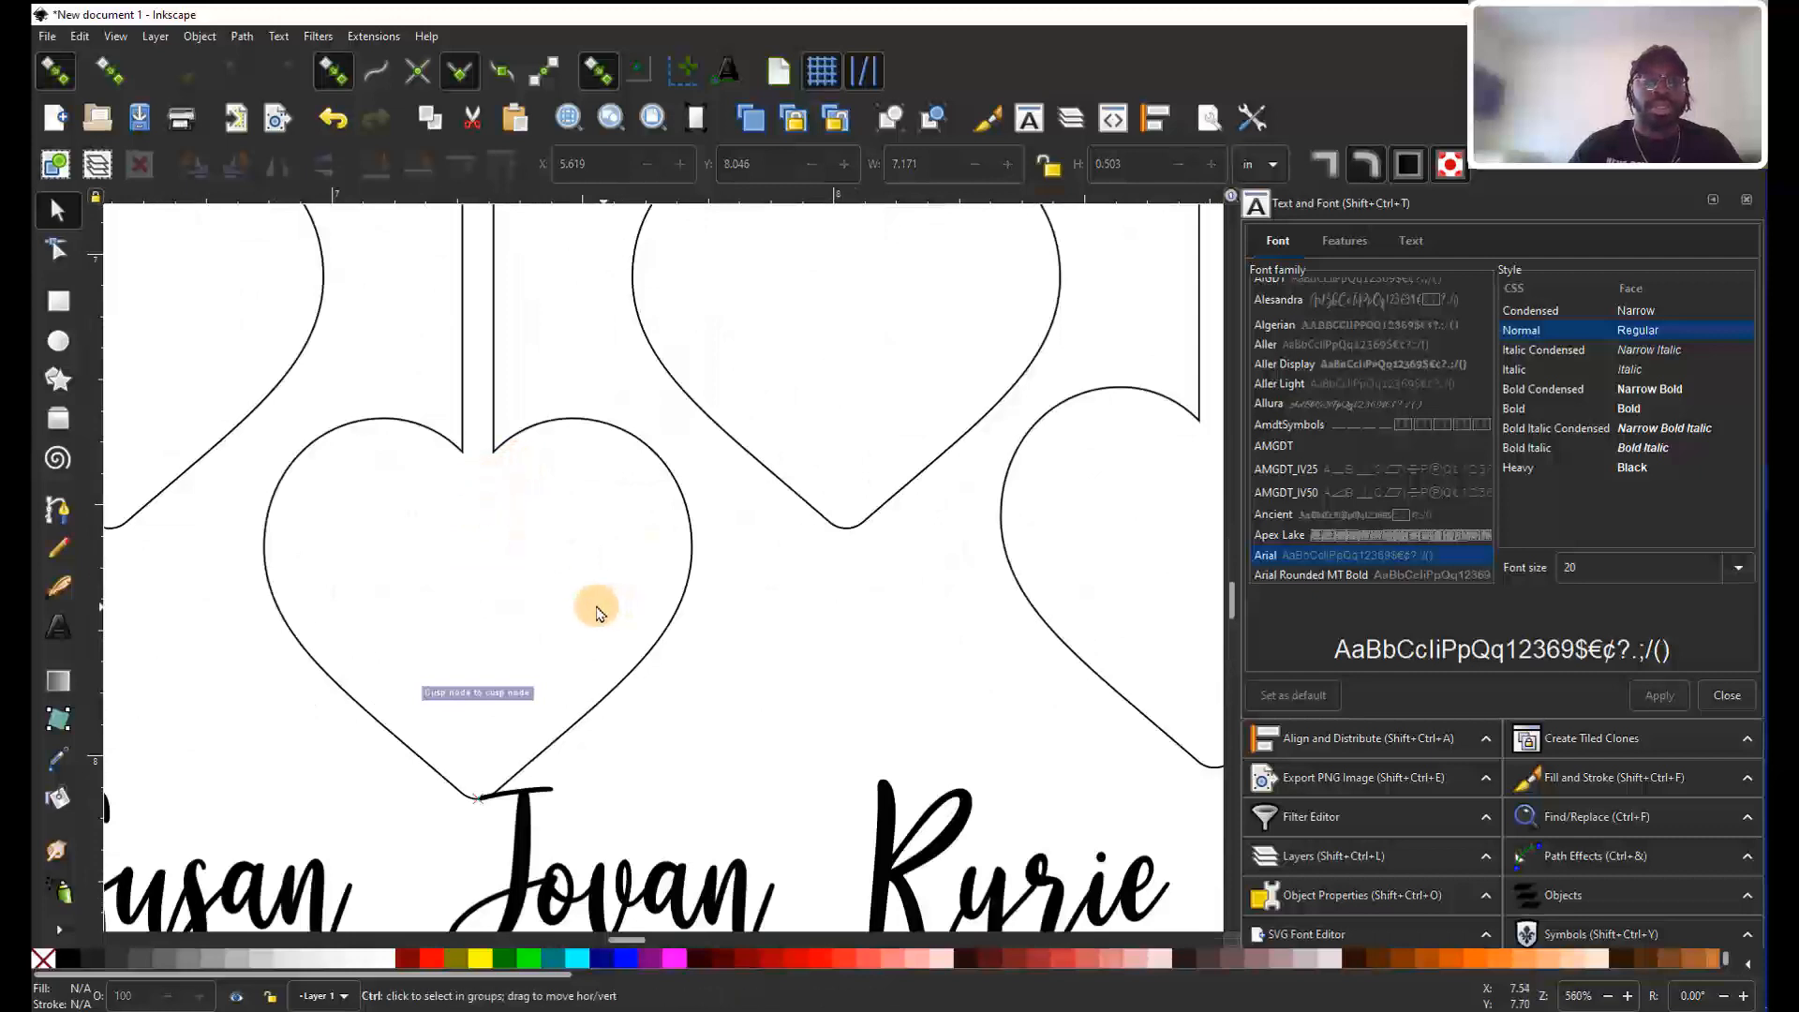
scroll(601, 613, down, 3)
scroll(402, 691, left, 1)
drag(348, 654, 630, 886)
drag(554, 763, 718, 456)
scroll(729, 456, up, 4)
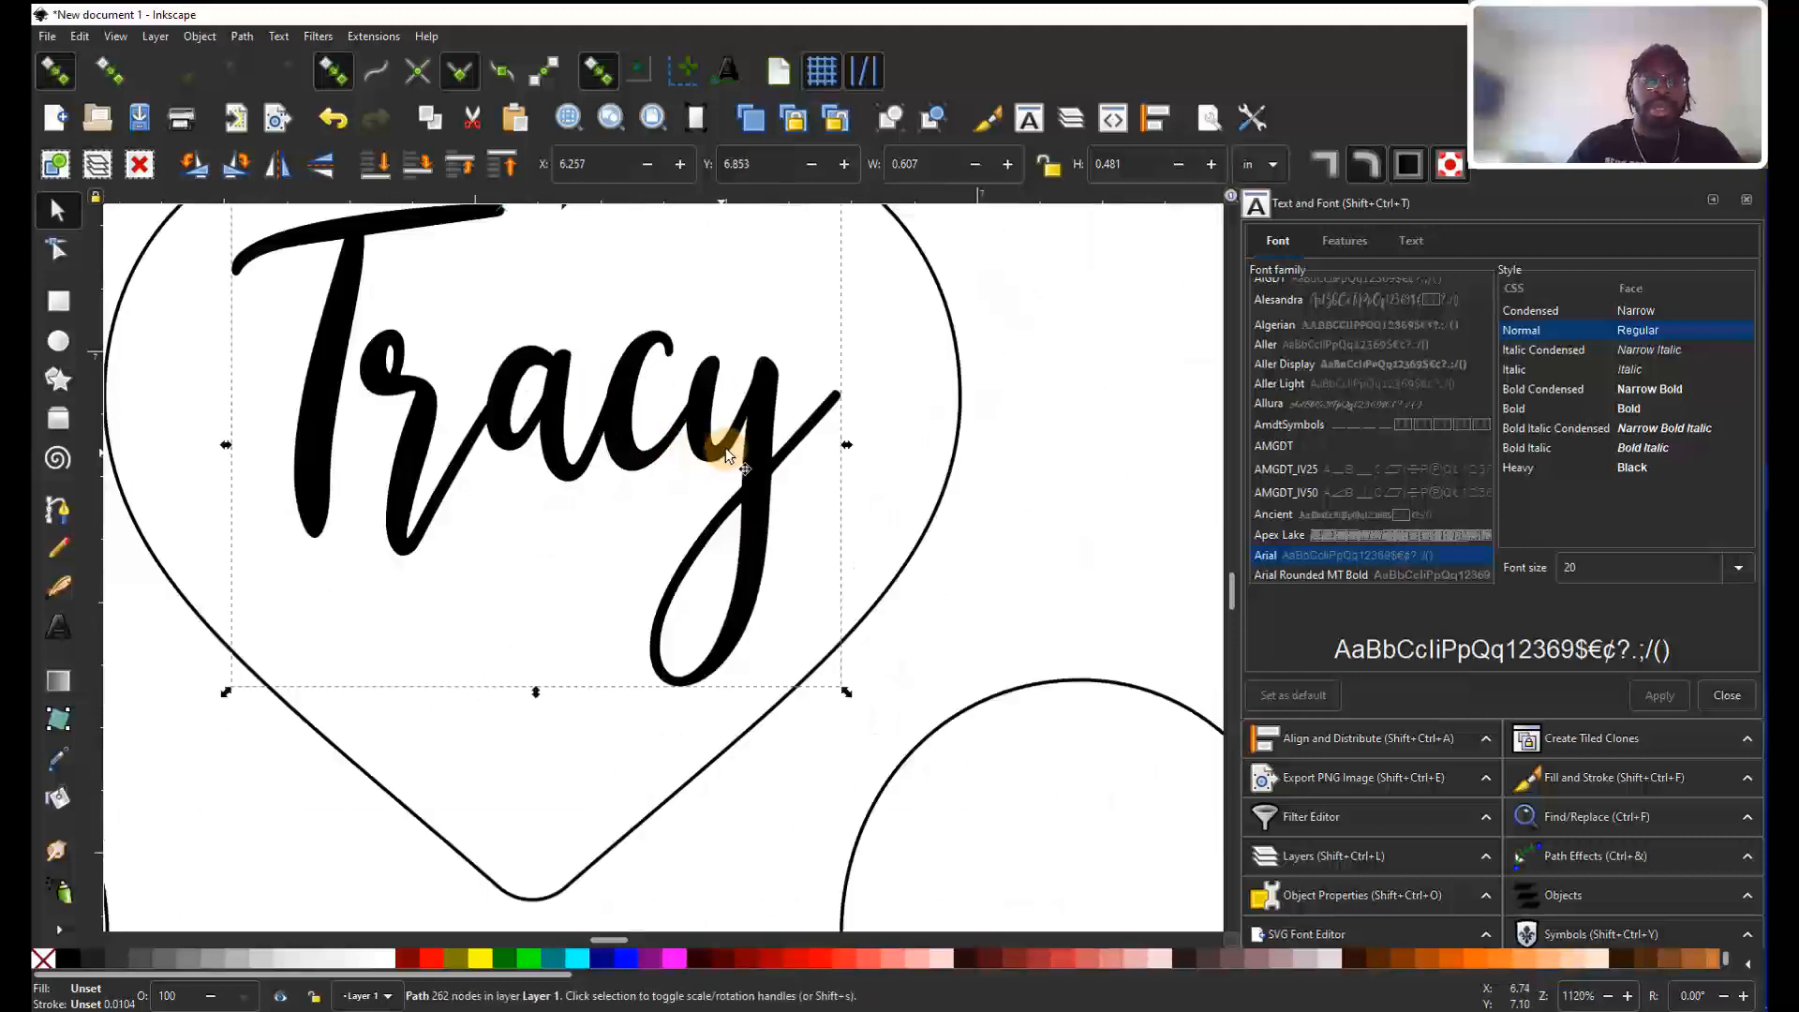
Place the third and fourth names inside the third and fourth hanging hearts from the left.
scroll(731, 464, up, 4)
drag(763, 554, 884, 743)
scroll(767, 587, down, 4)
scroll(984, 506, up, 4)
drag(843, 671, 997, 503)
scroll(997, 502, down, 4)
scroll(610, 711, right, 5)
drag(616, 778, 741, 483)
scroll(689, 471, up, 4)
click(510, 474)
Move the fifth name into the fifth hanging heart from the left.
scroll(790, 356, down, 4)
scroll(791, 723, right, 5)
drag(656, 691, 771, 503)
scroll(765, 506, up, 3)
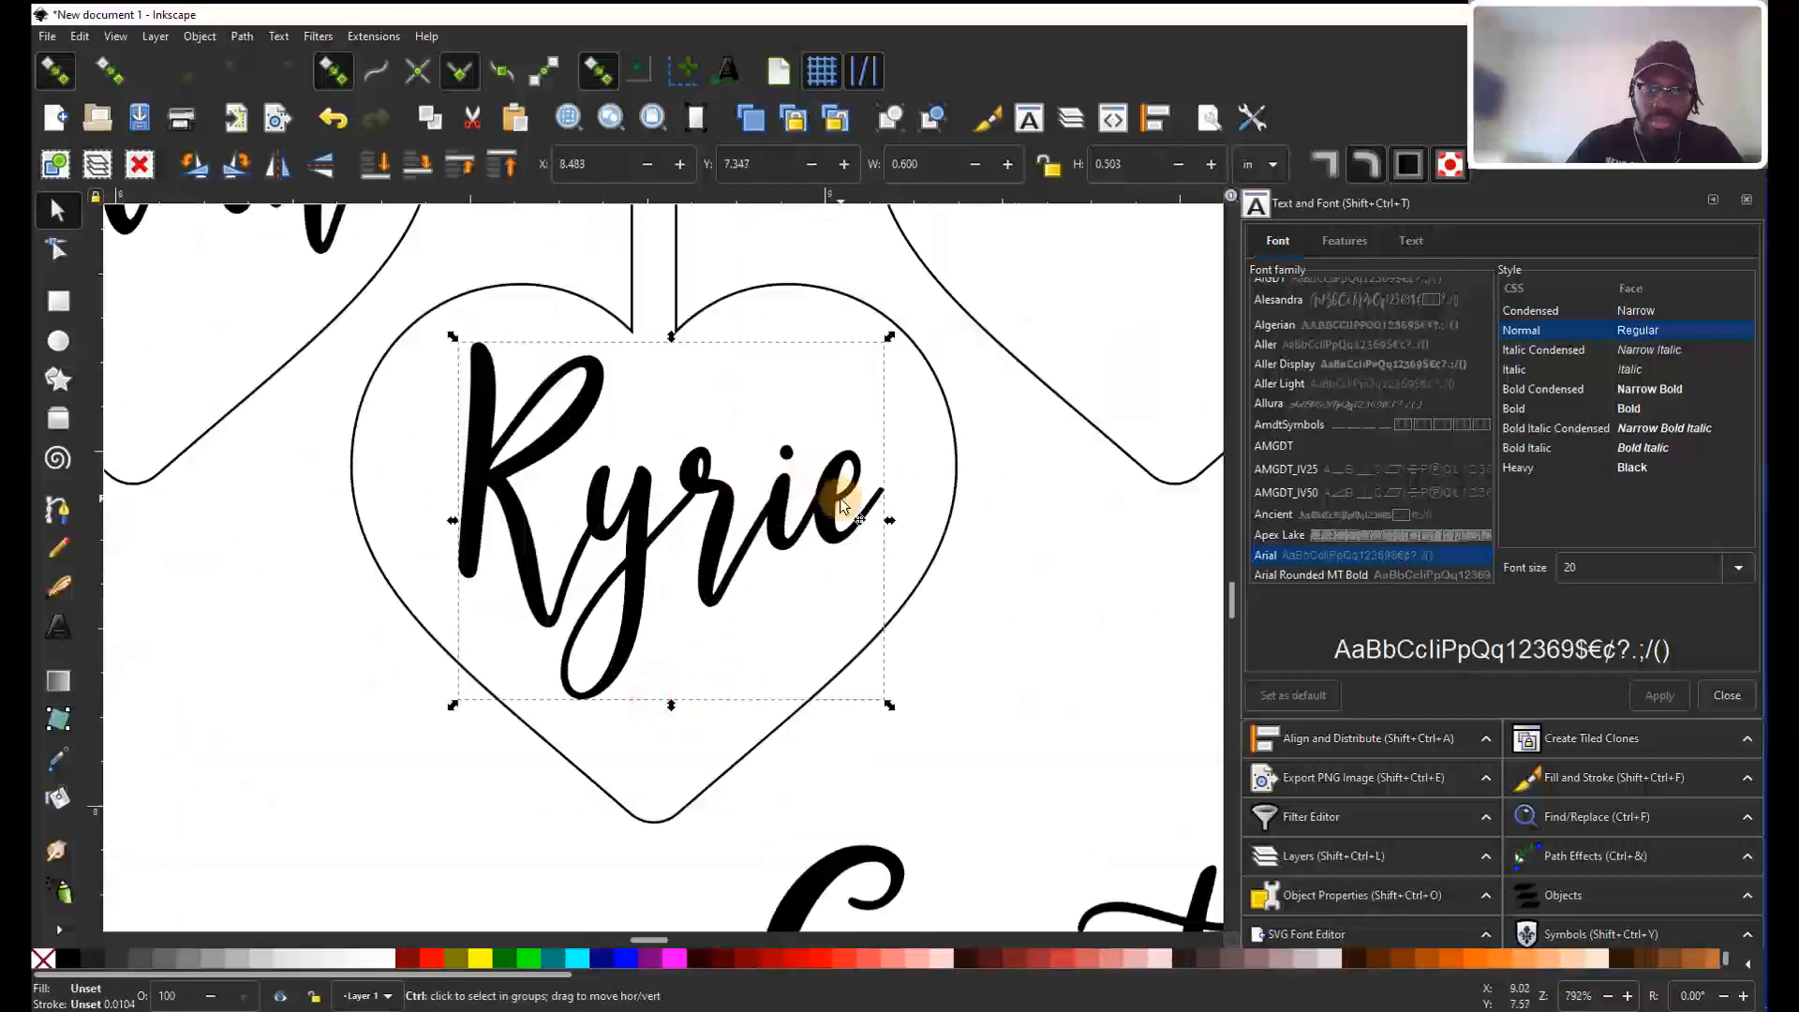
Move the sixth name onto the sixth hanging heart and check its fit against the heart's edges.
scroll(841, 506, down, 4)
drag(581, 643, 924, 293)
scroll(924, 294, up, 3)
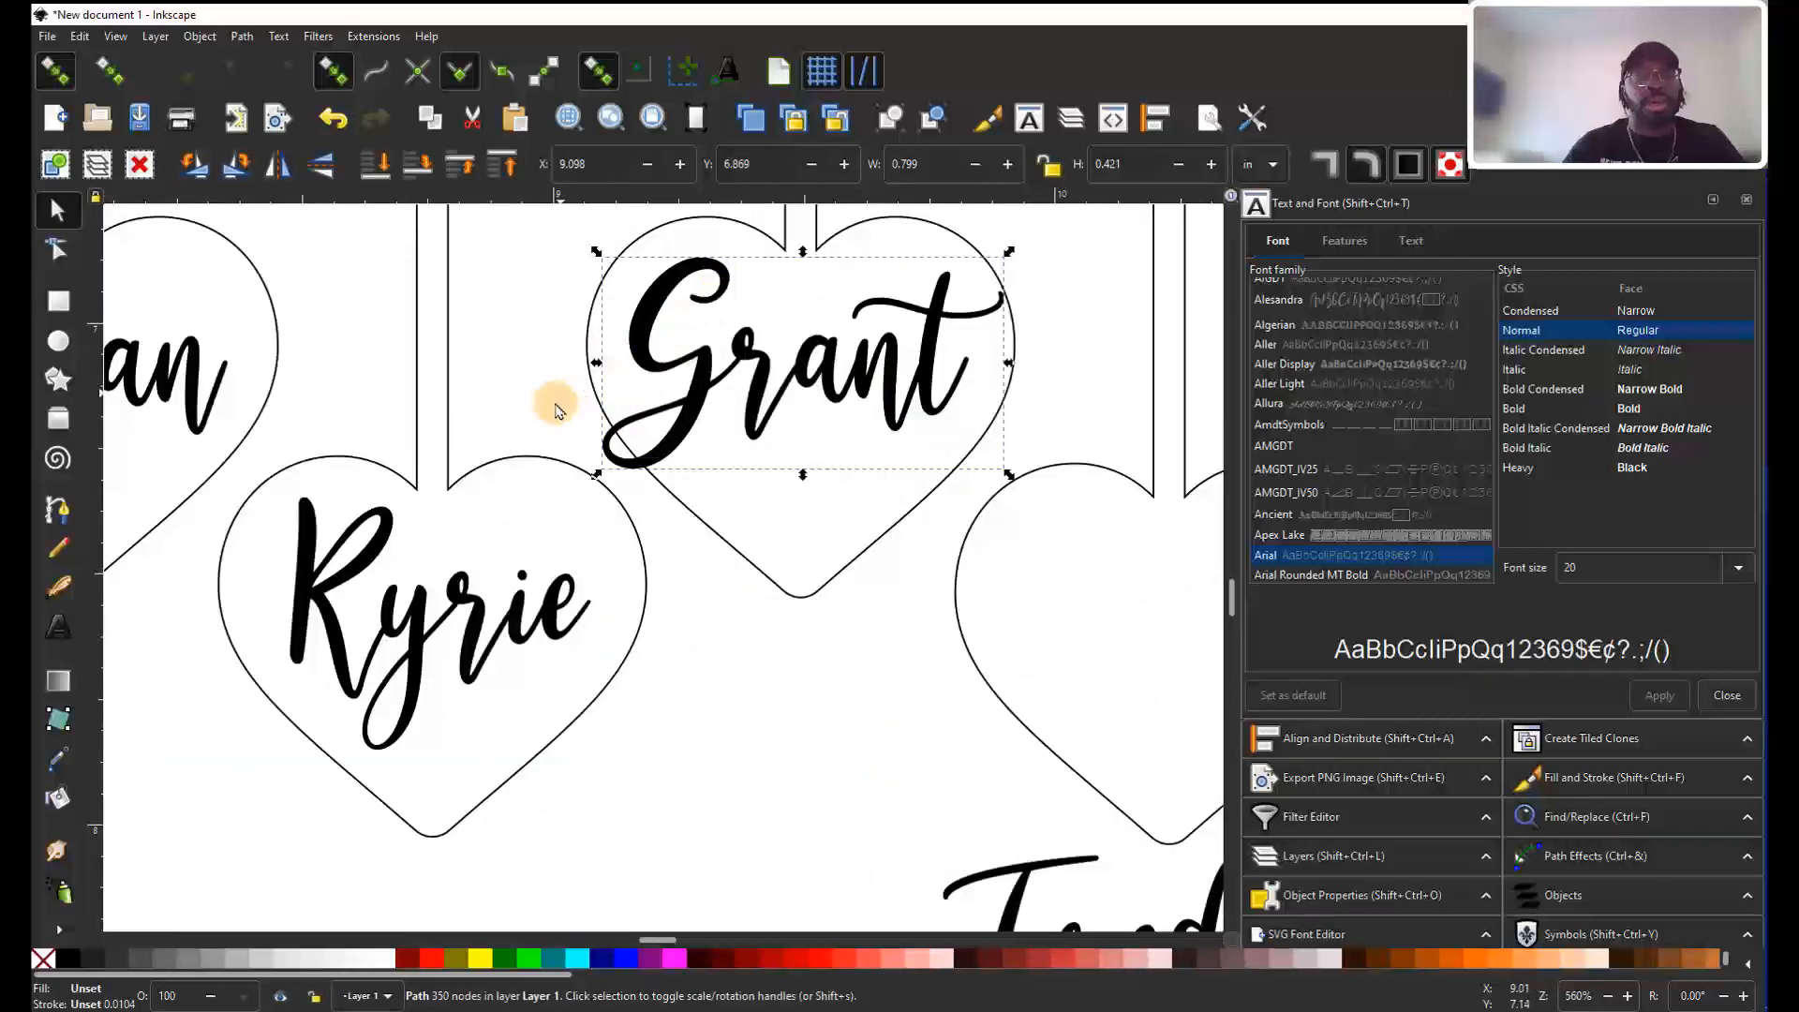
scroll(556, 410, up, 4)
scroll(646, 427, right, 4)
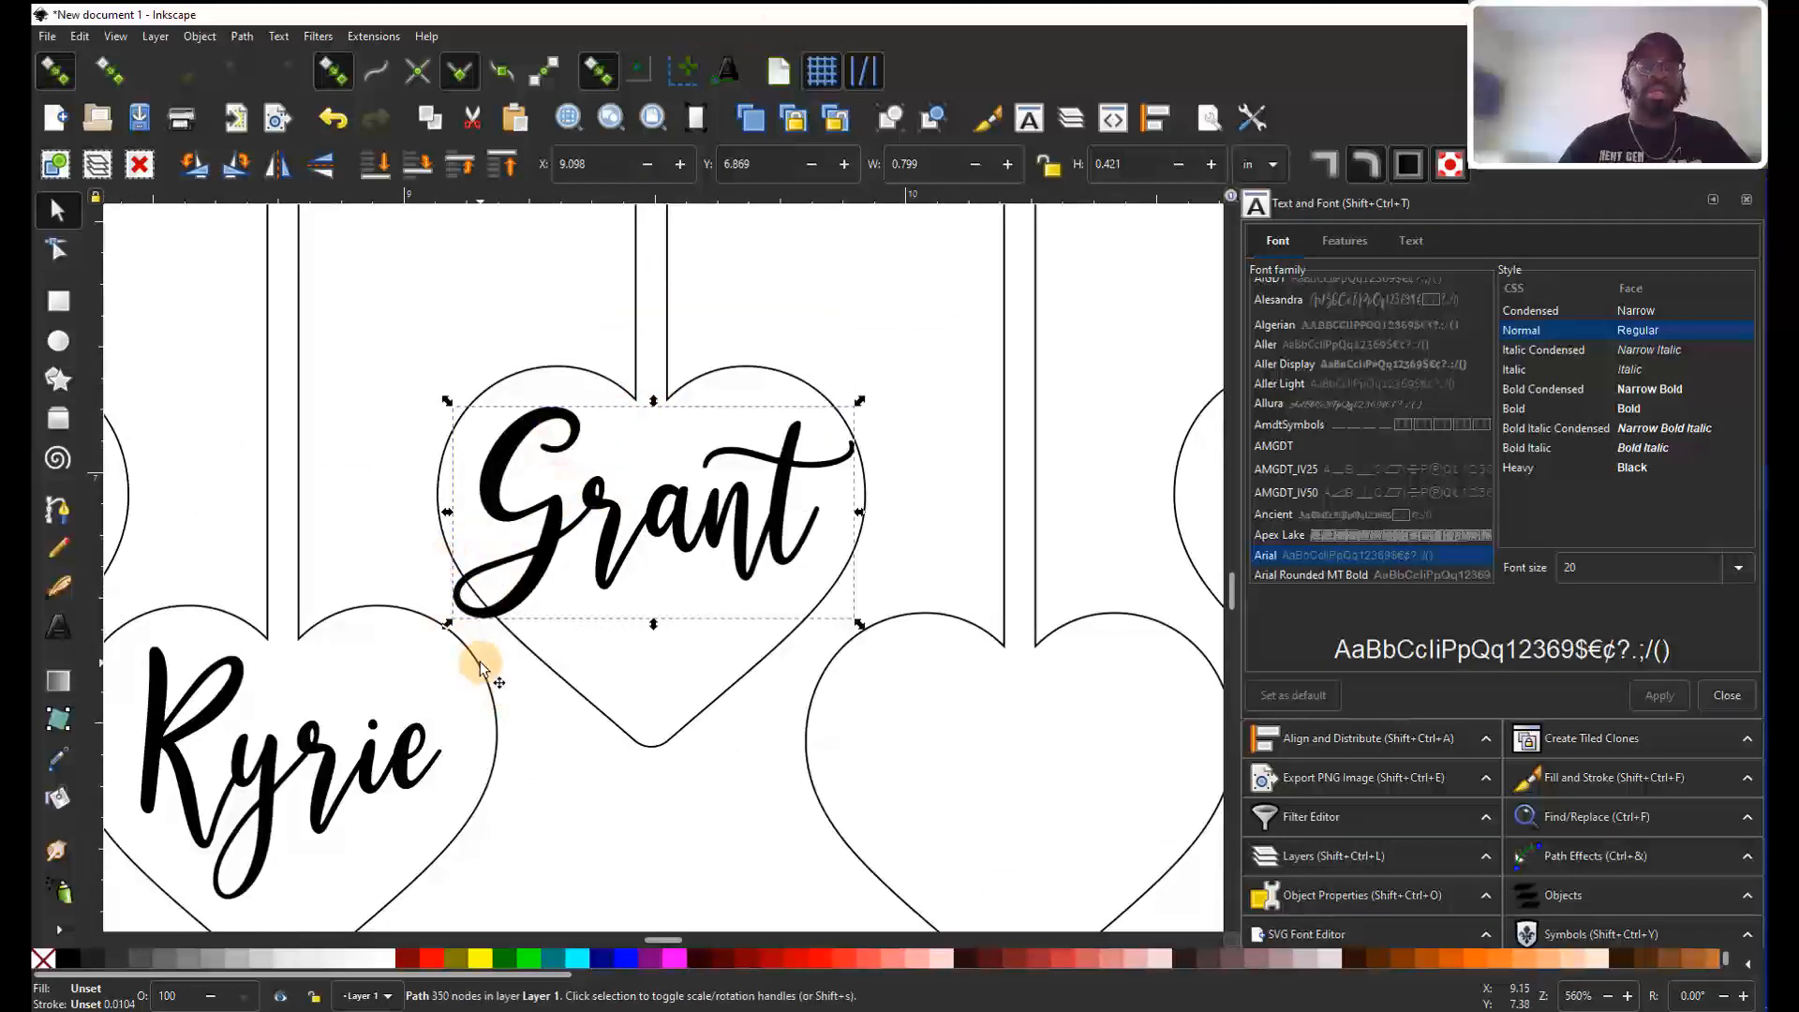
scroll(415, 727, left, 8)
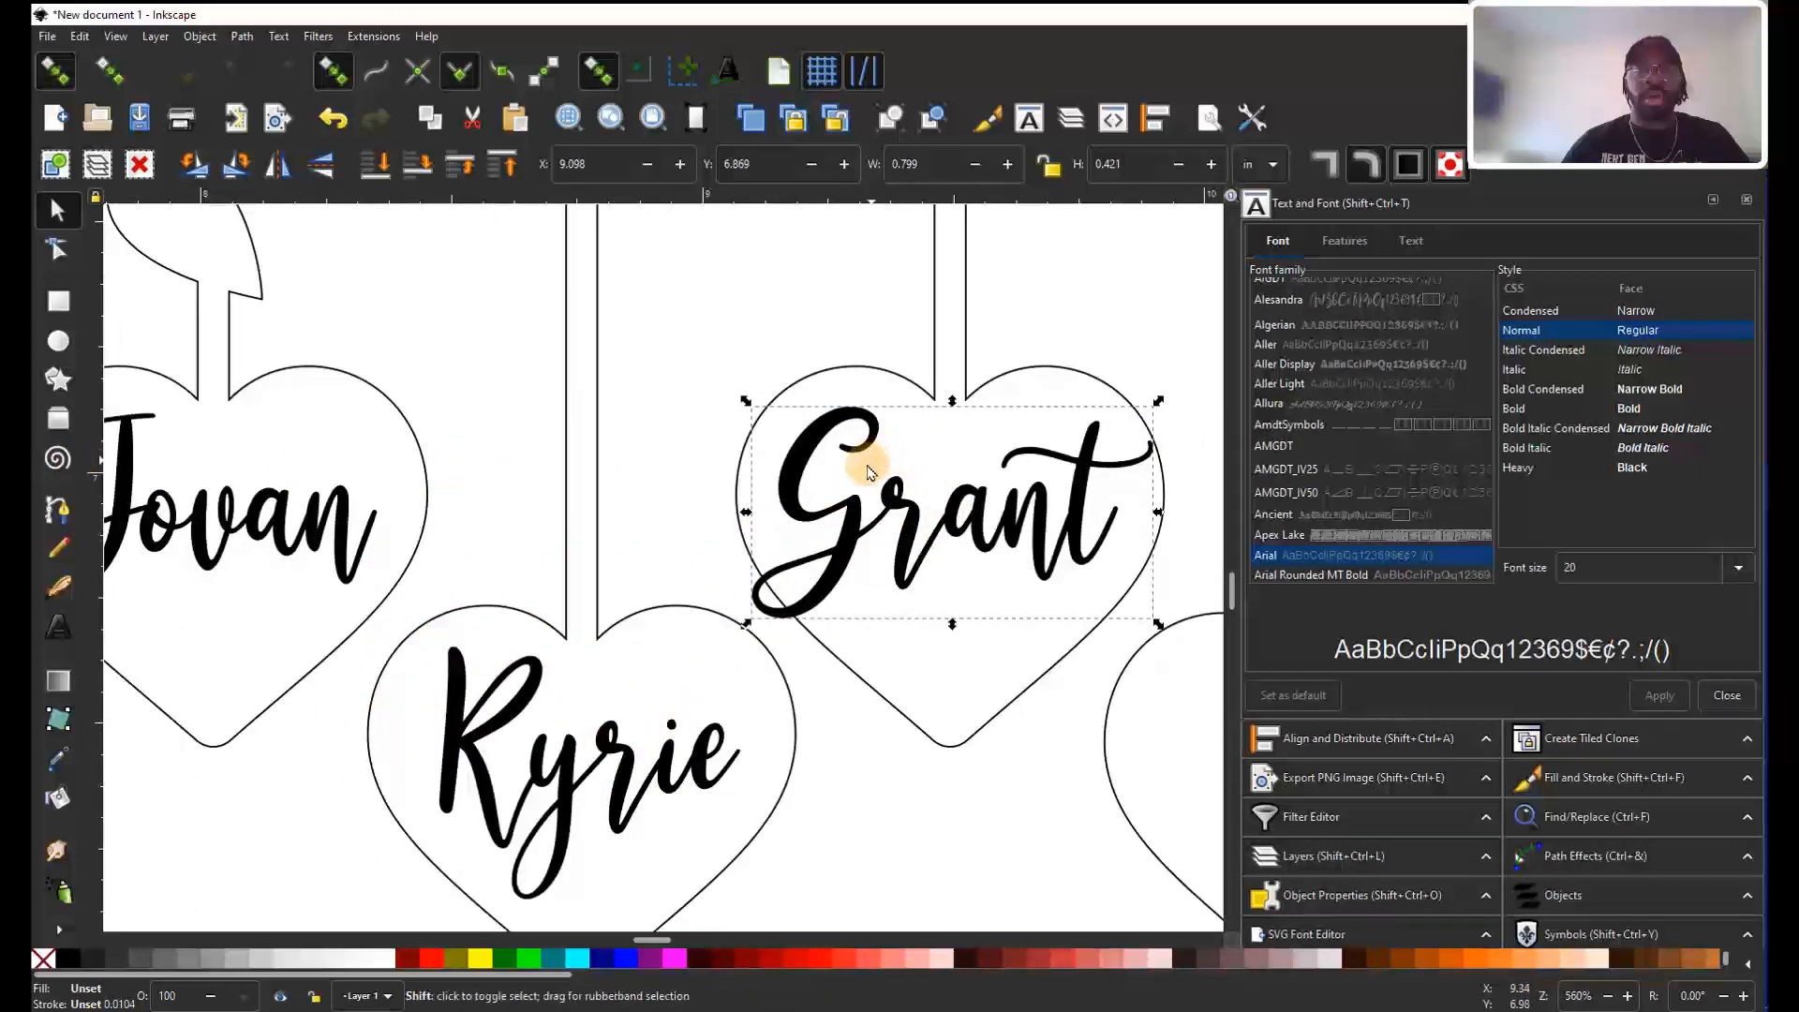
scroll(856, 471, right, 7)
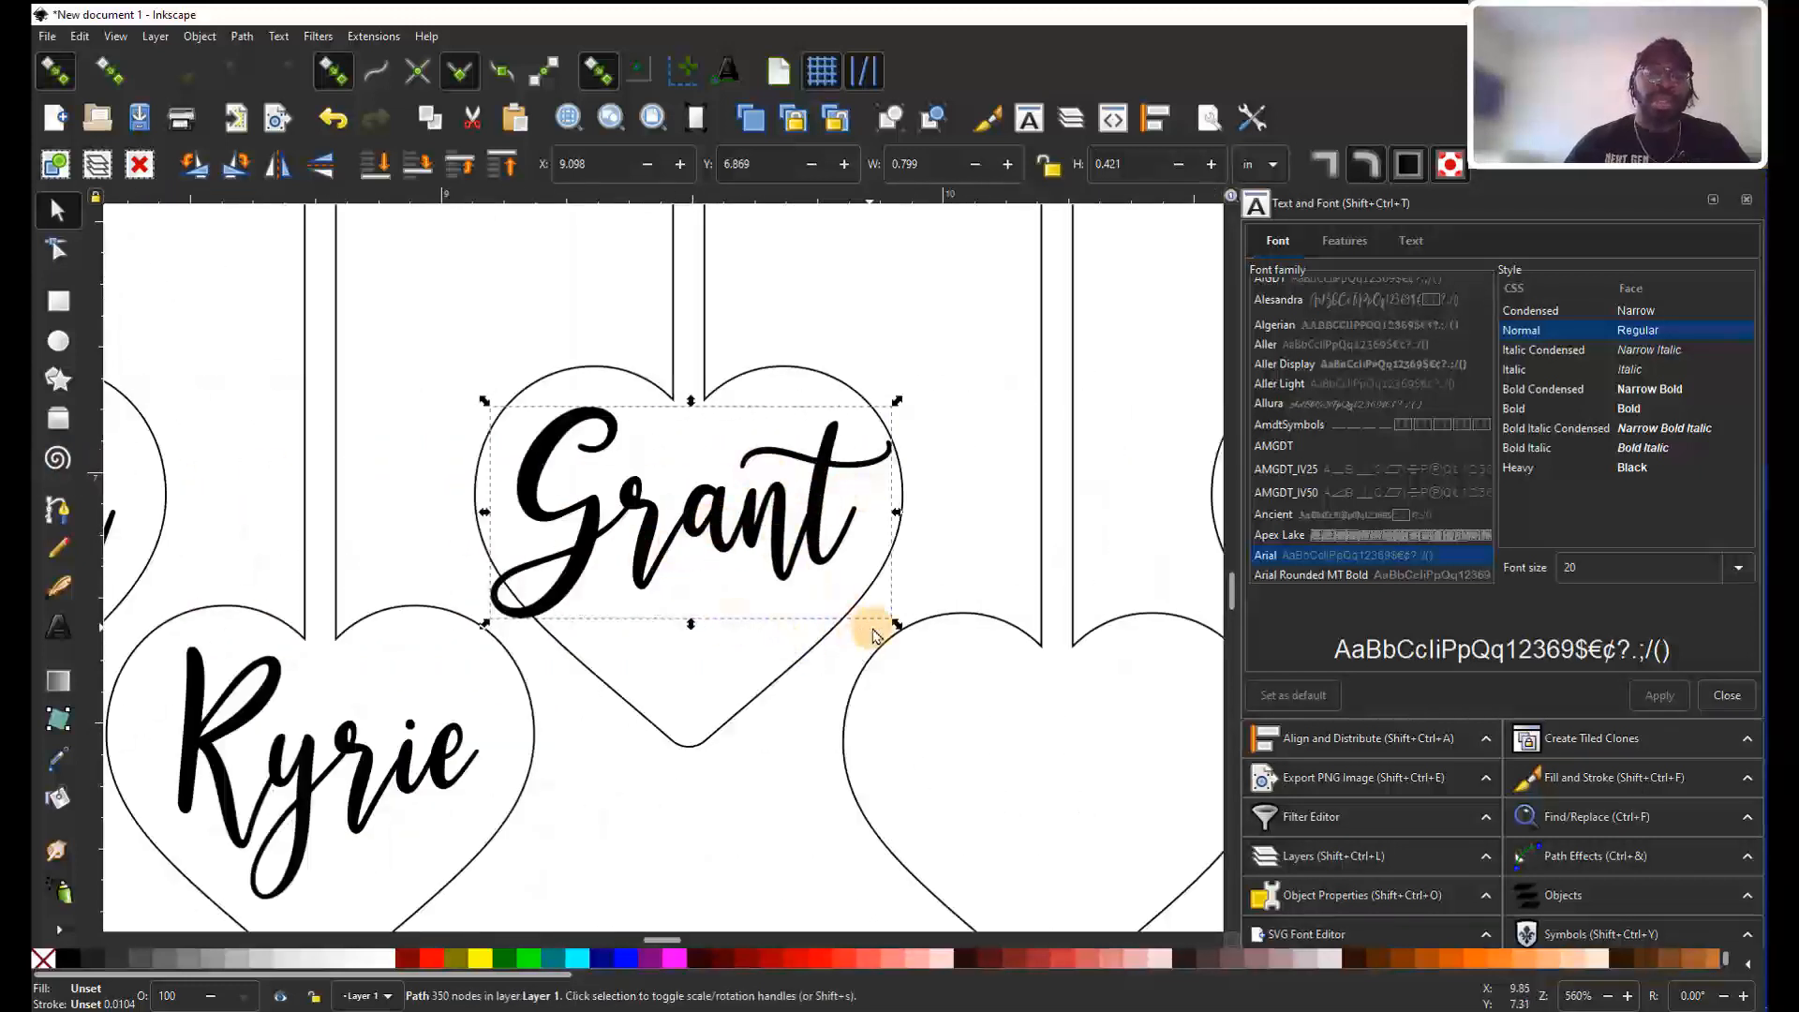
Scale the sixth name down to about 0.73 in wide, re-centre it in its heart and compare it with the neighbouring names.
drag(896, 632, 863, 610)
drag(795, 487, 821, 486)
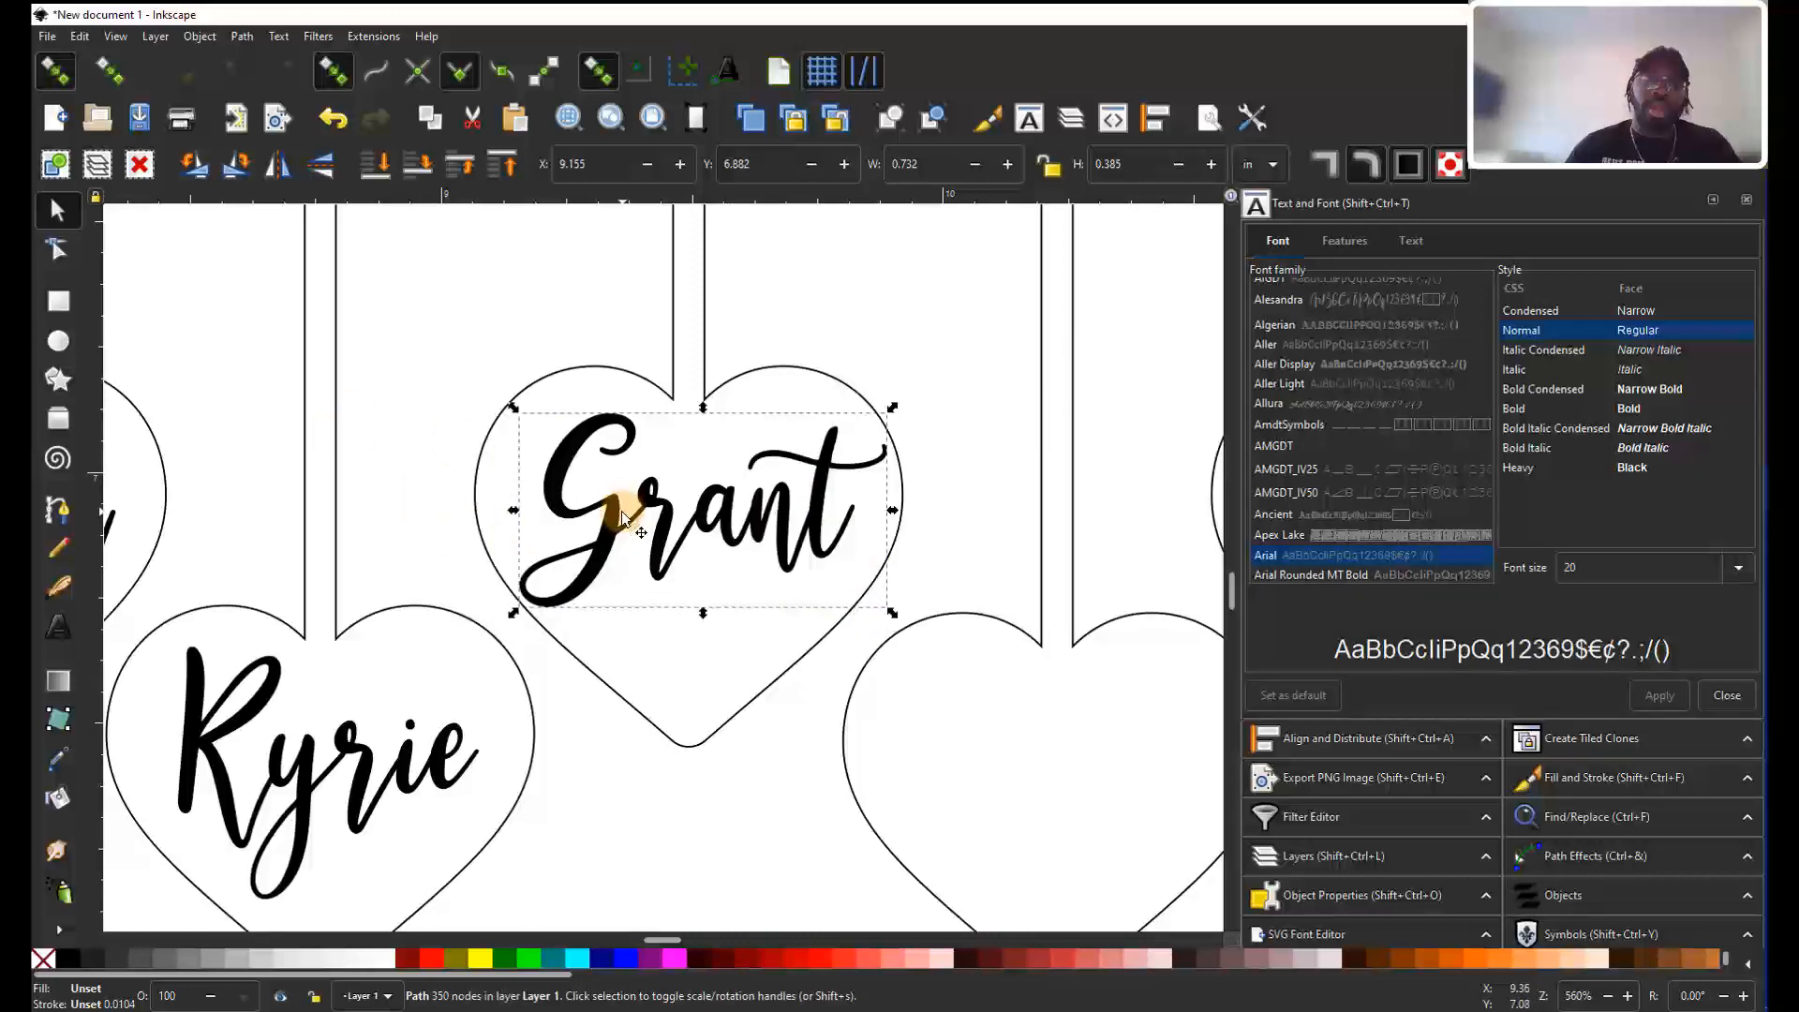
scroll(616, 562, down, 1)
scroll(609, 573, left, 9)
scroll(525, 633, right, 4)
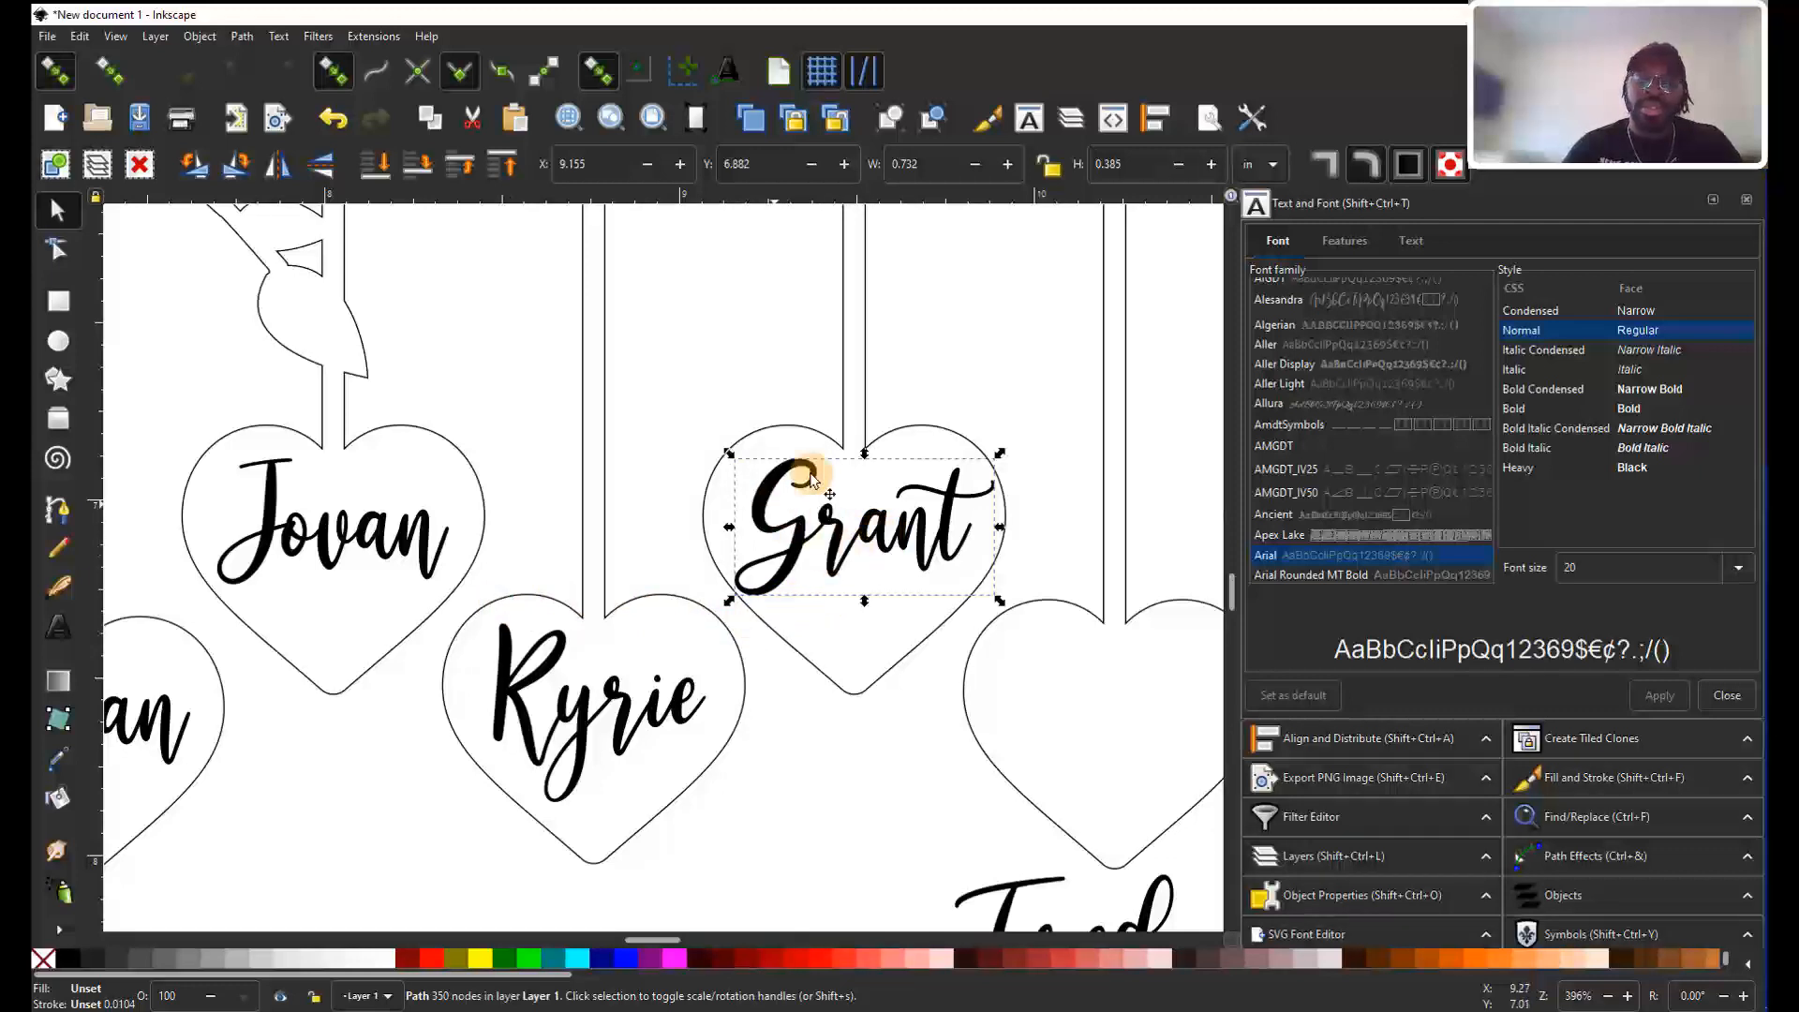
scroll(572, 637, down, 2)
scroll(538, 642, left, 8)
scroll(517, 646, right, 6)
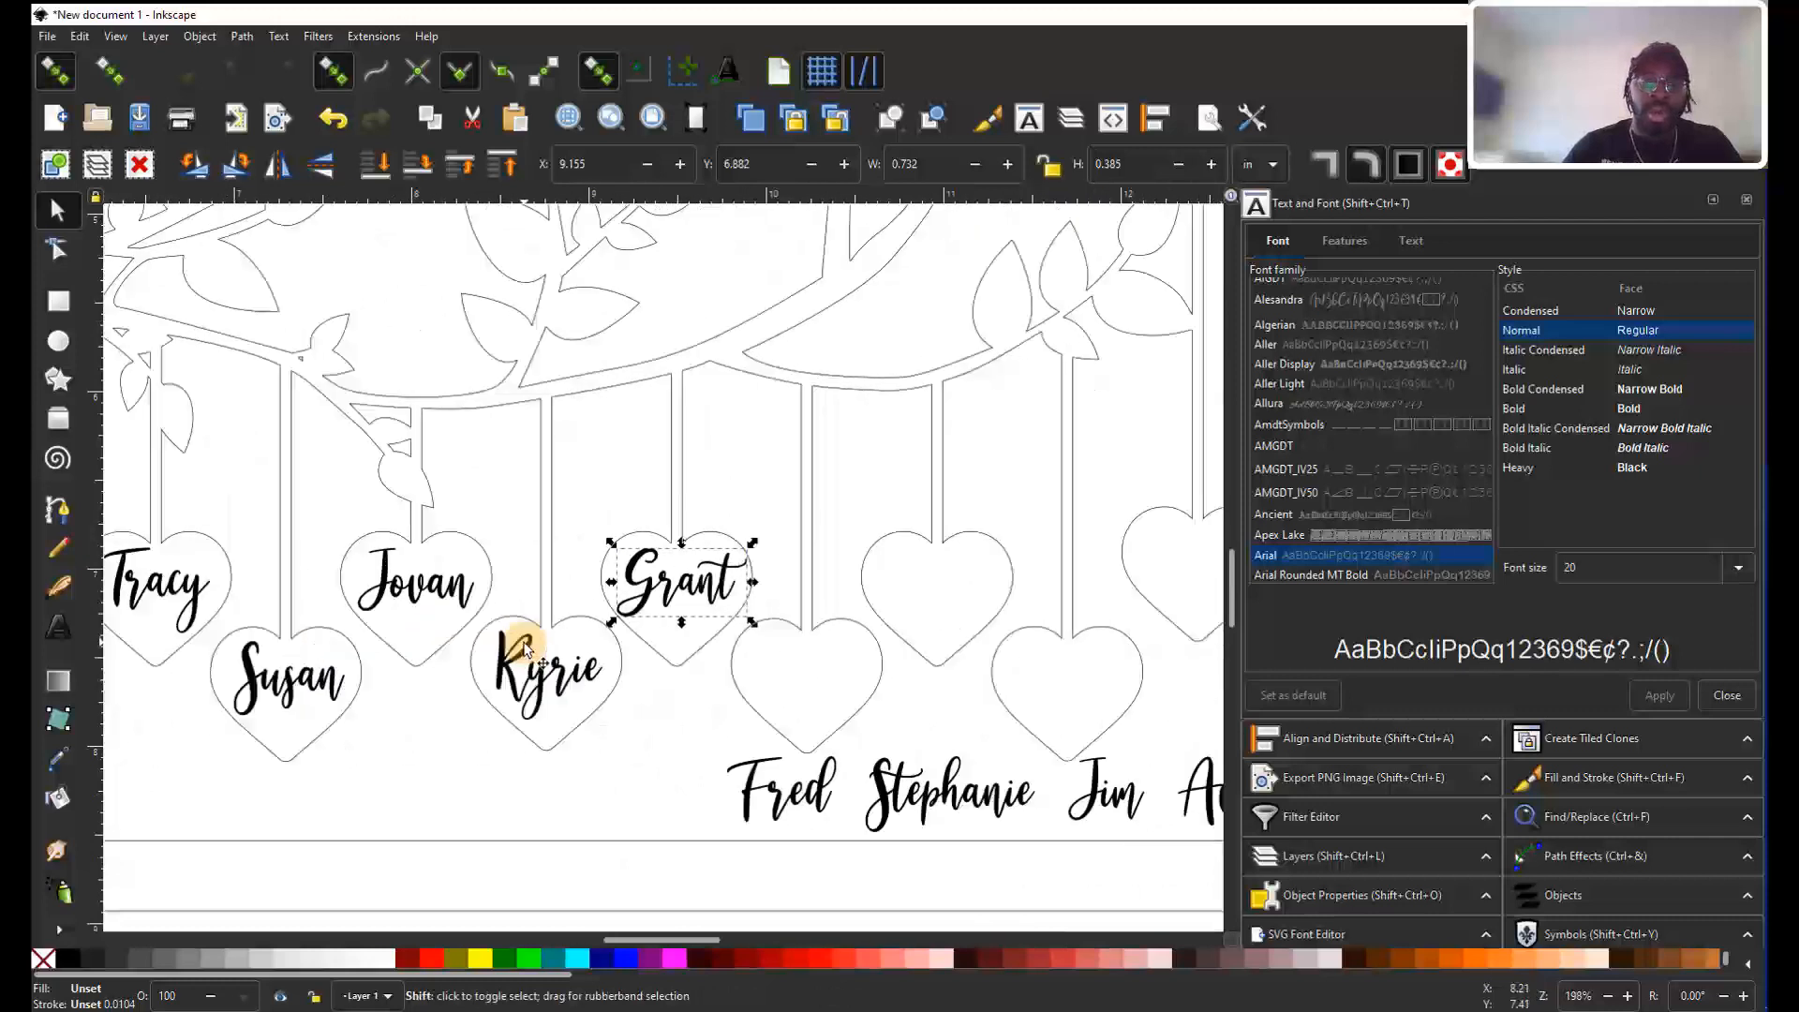
scroll(683, 755, up, 2)
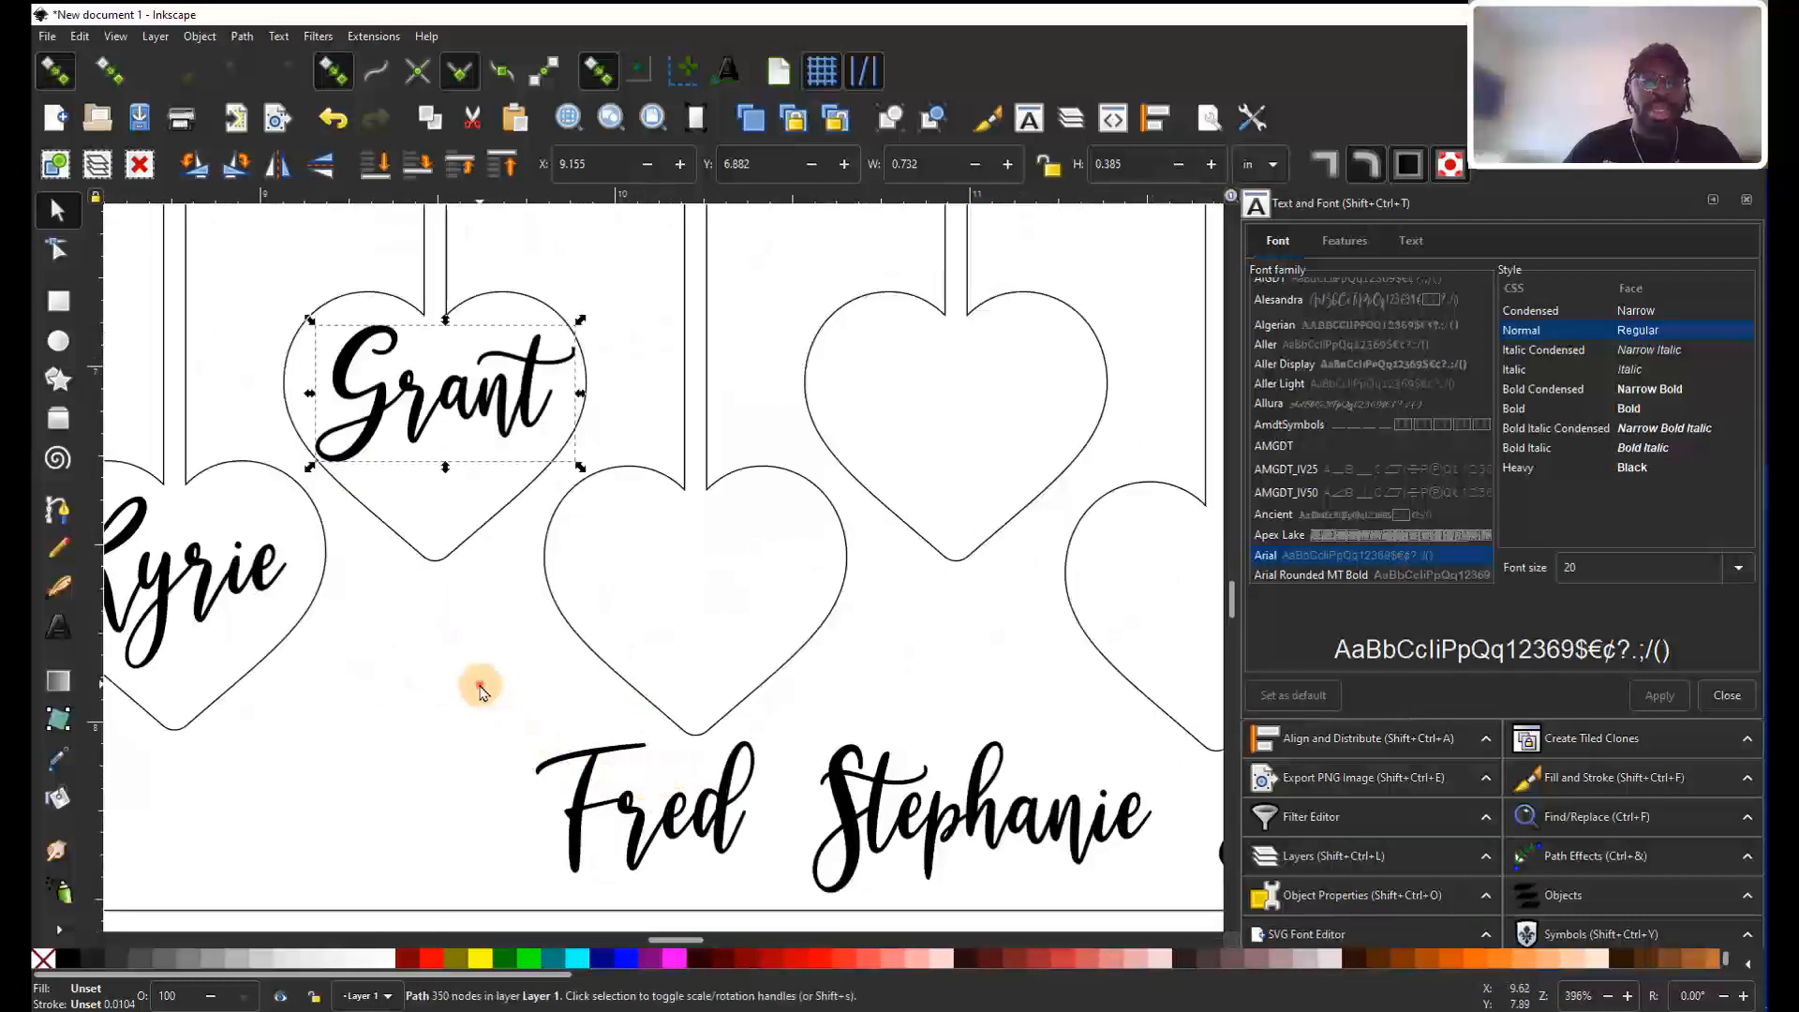
Move the seventh name into the seventh hanging heart from the left and check its fit against the heart's edges.
drag(474, 684, 796, 924)
drag(717, 811, 774, 568)
click(764, 583)
scroll(764, 583, up, 2)
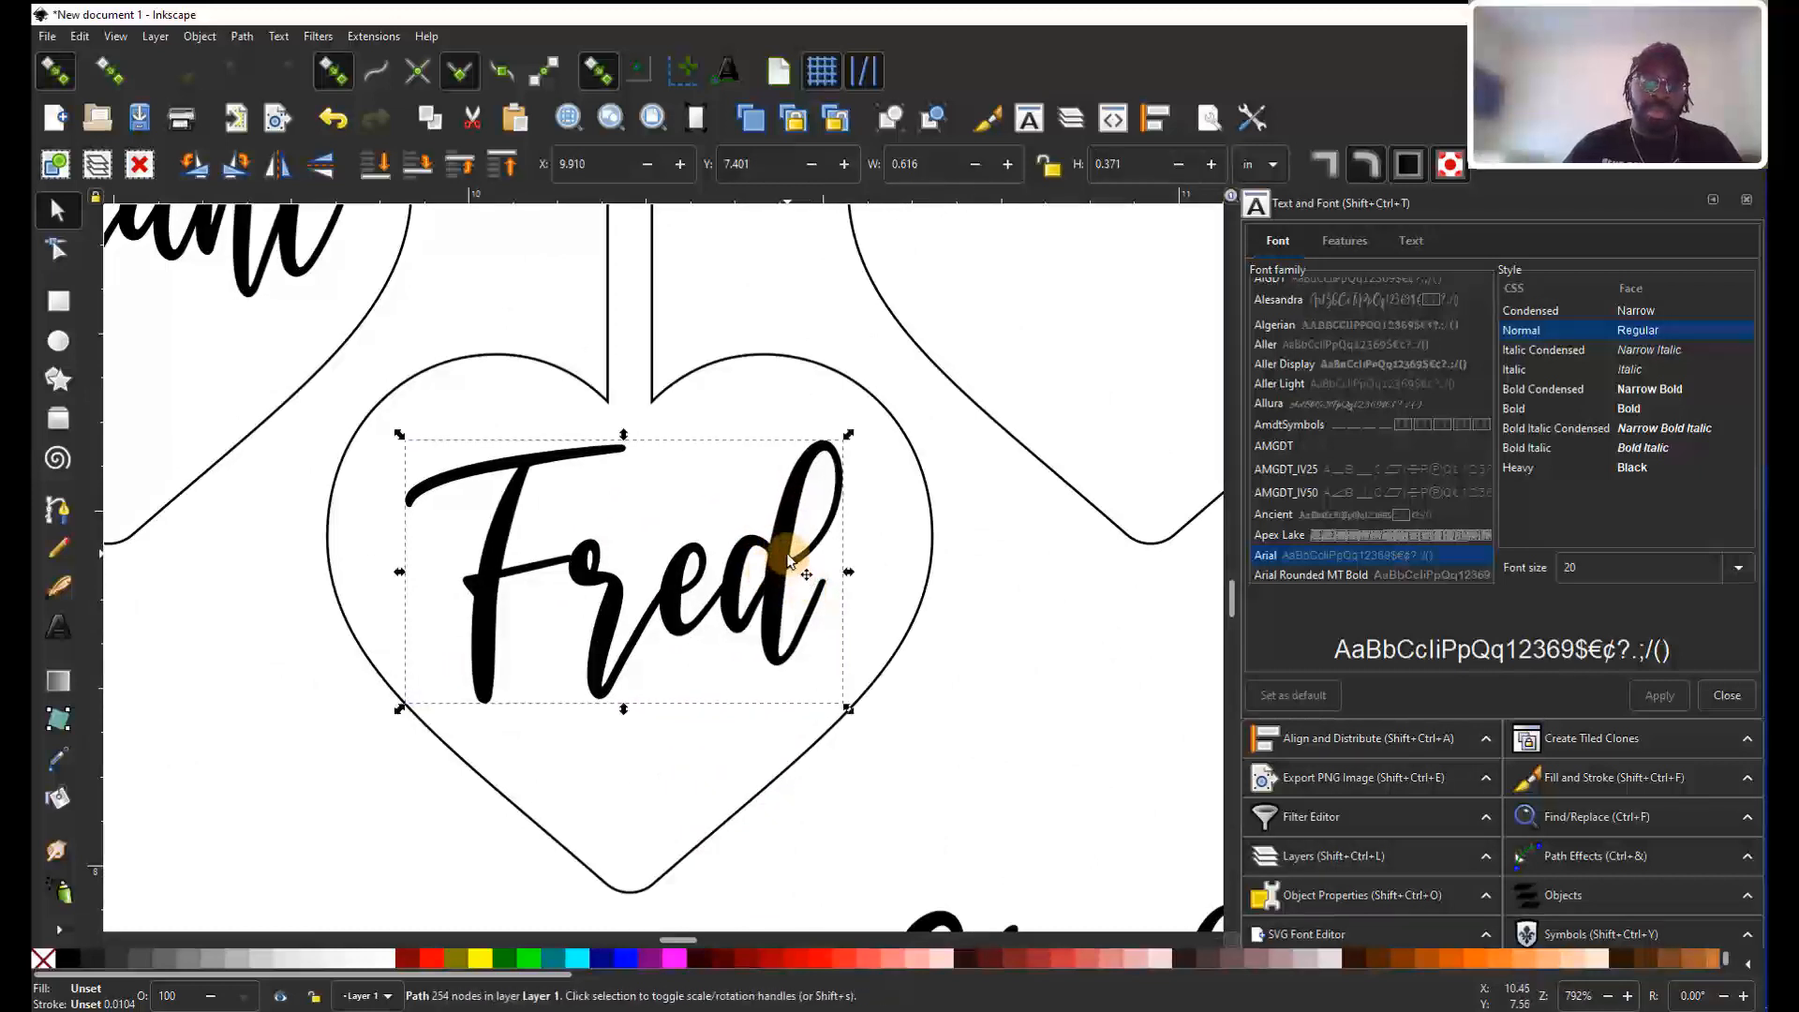
ctrl+scroll(788, 560, down, 3)
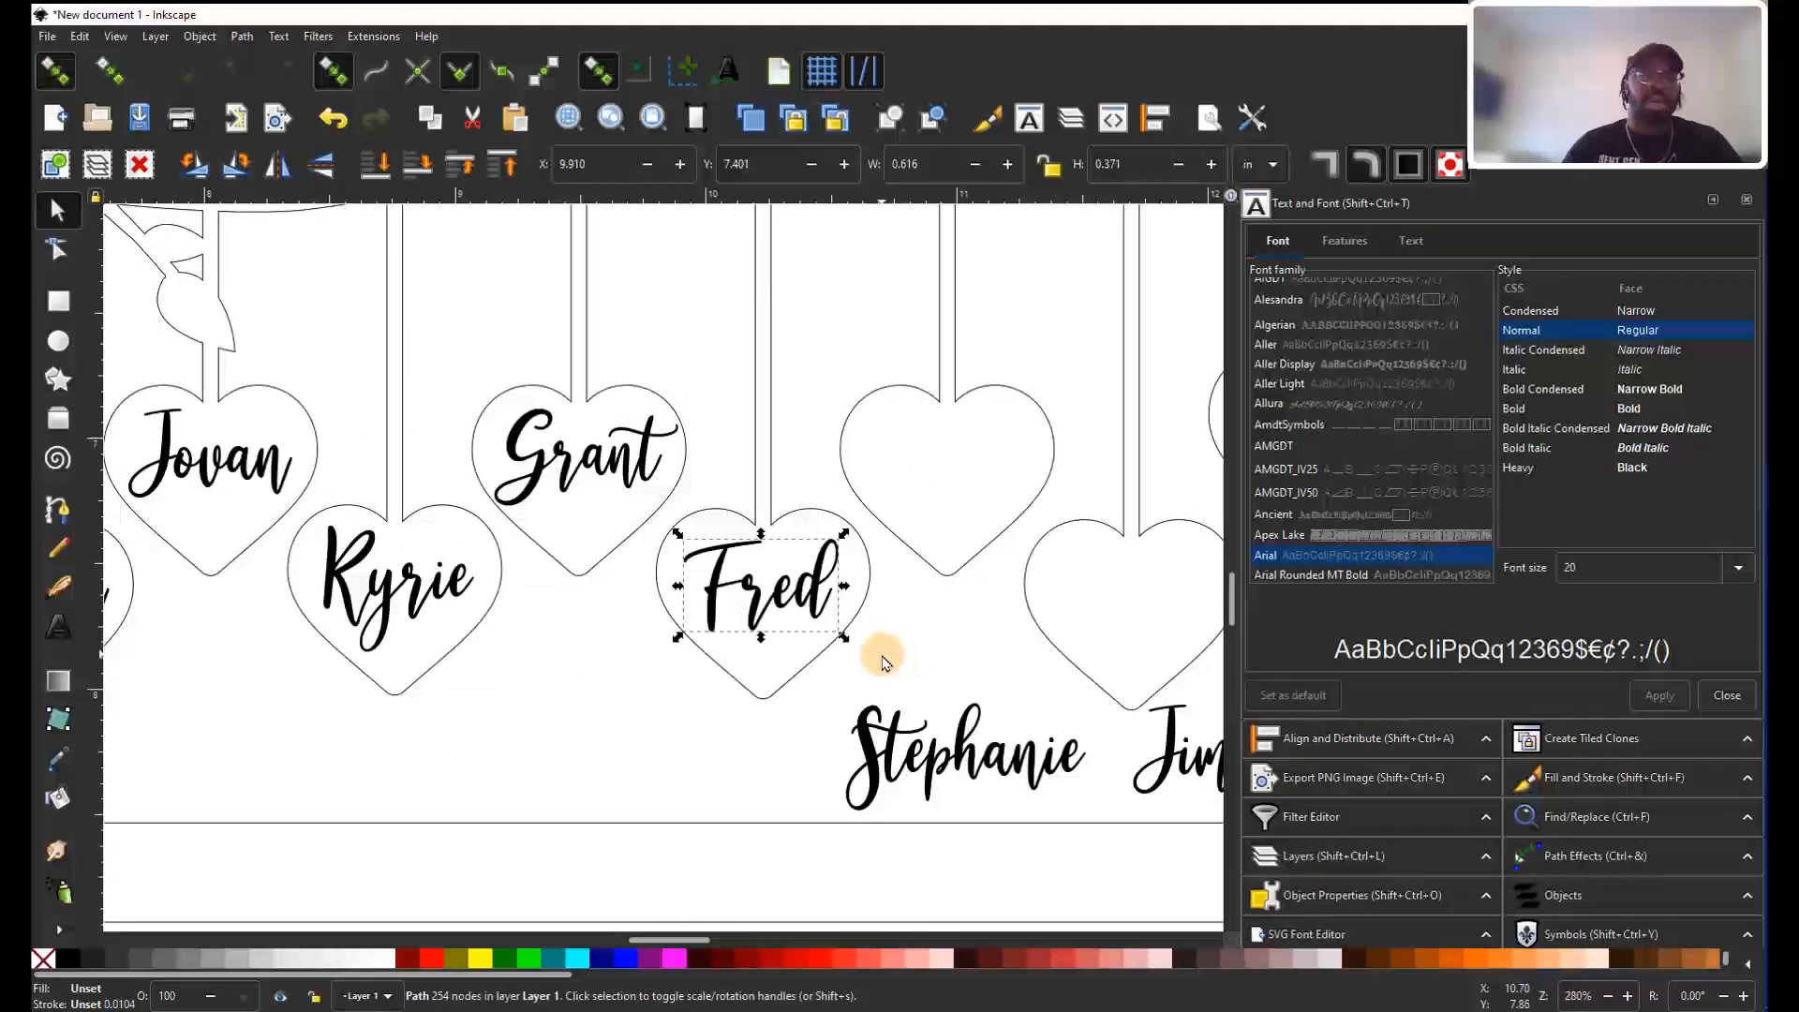
drag(813, 661, 1090, 860)
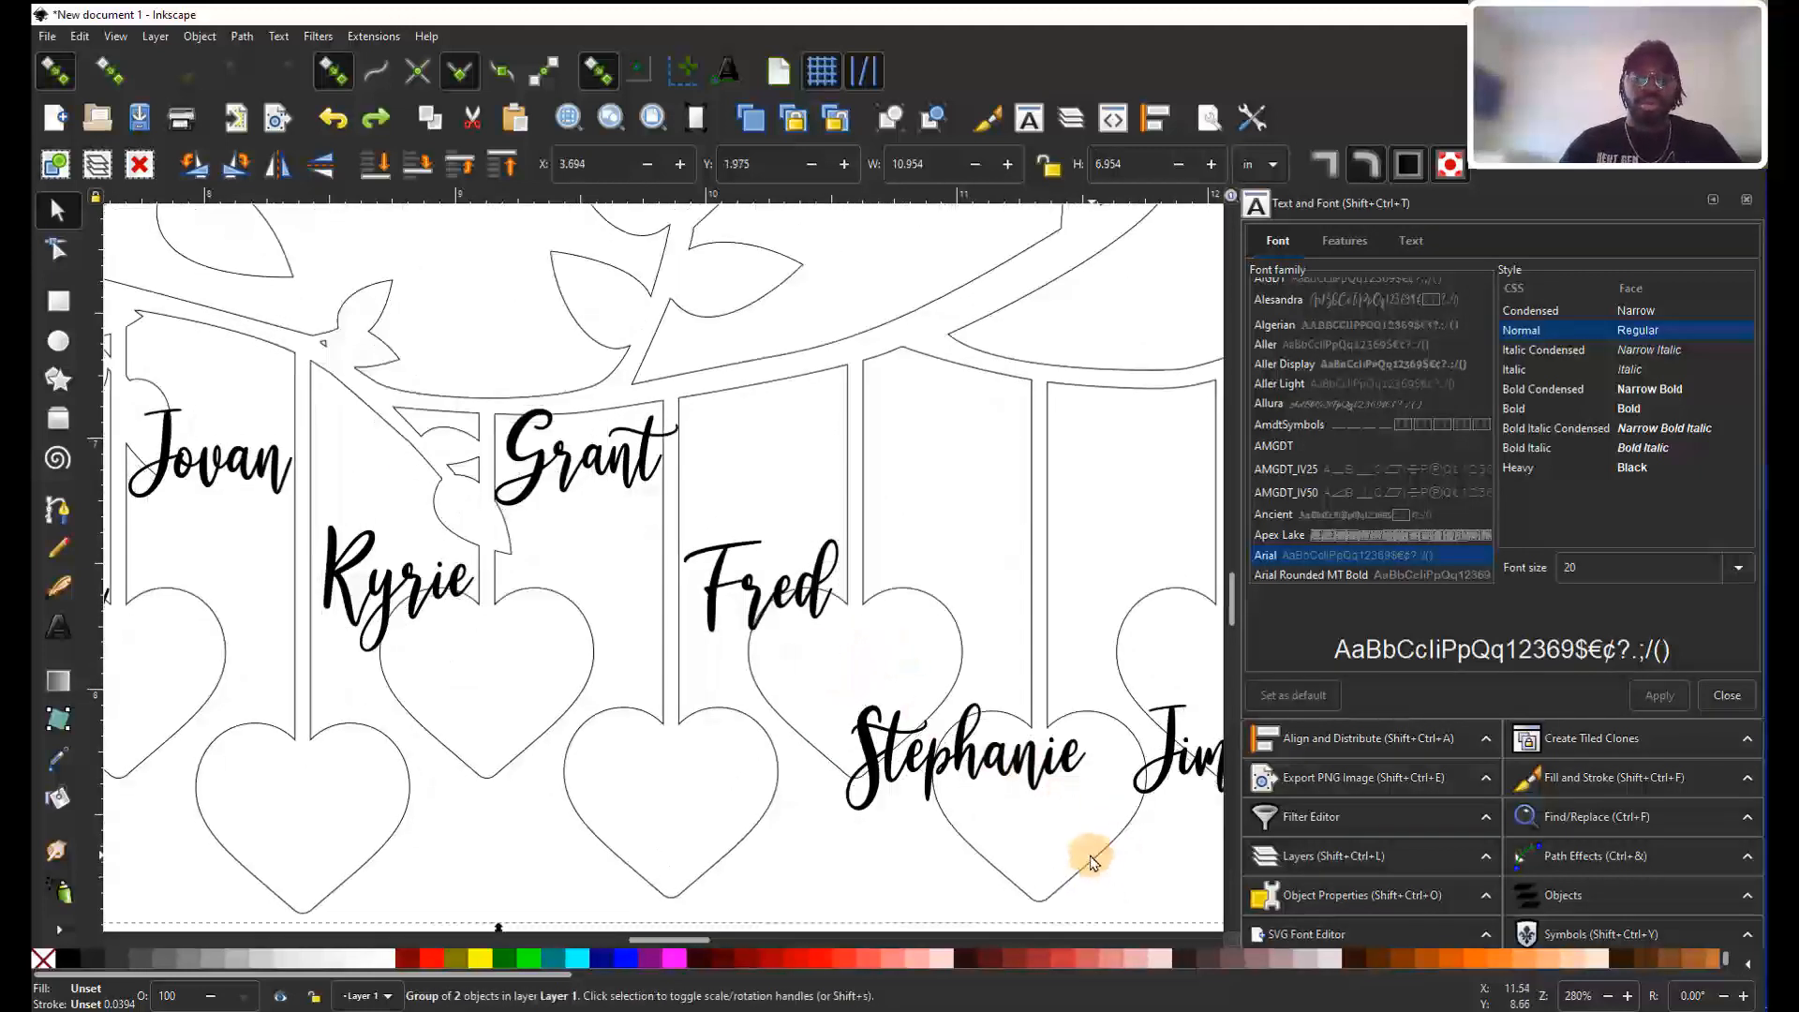
ctrl+scroll(683, 704, down, 1)
click(841, 710)
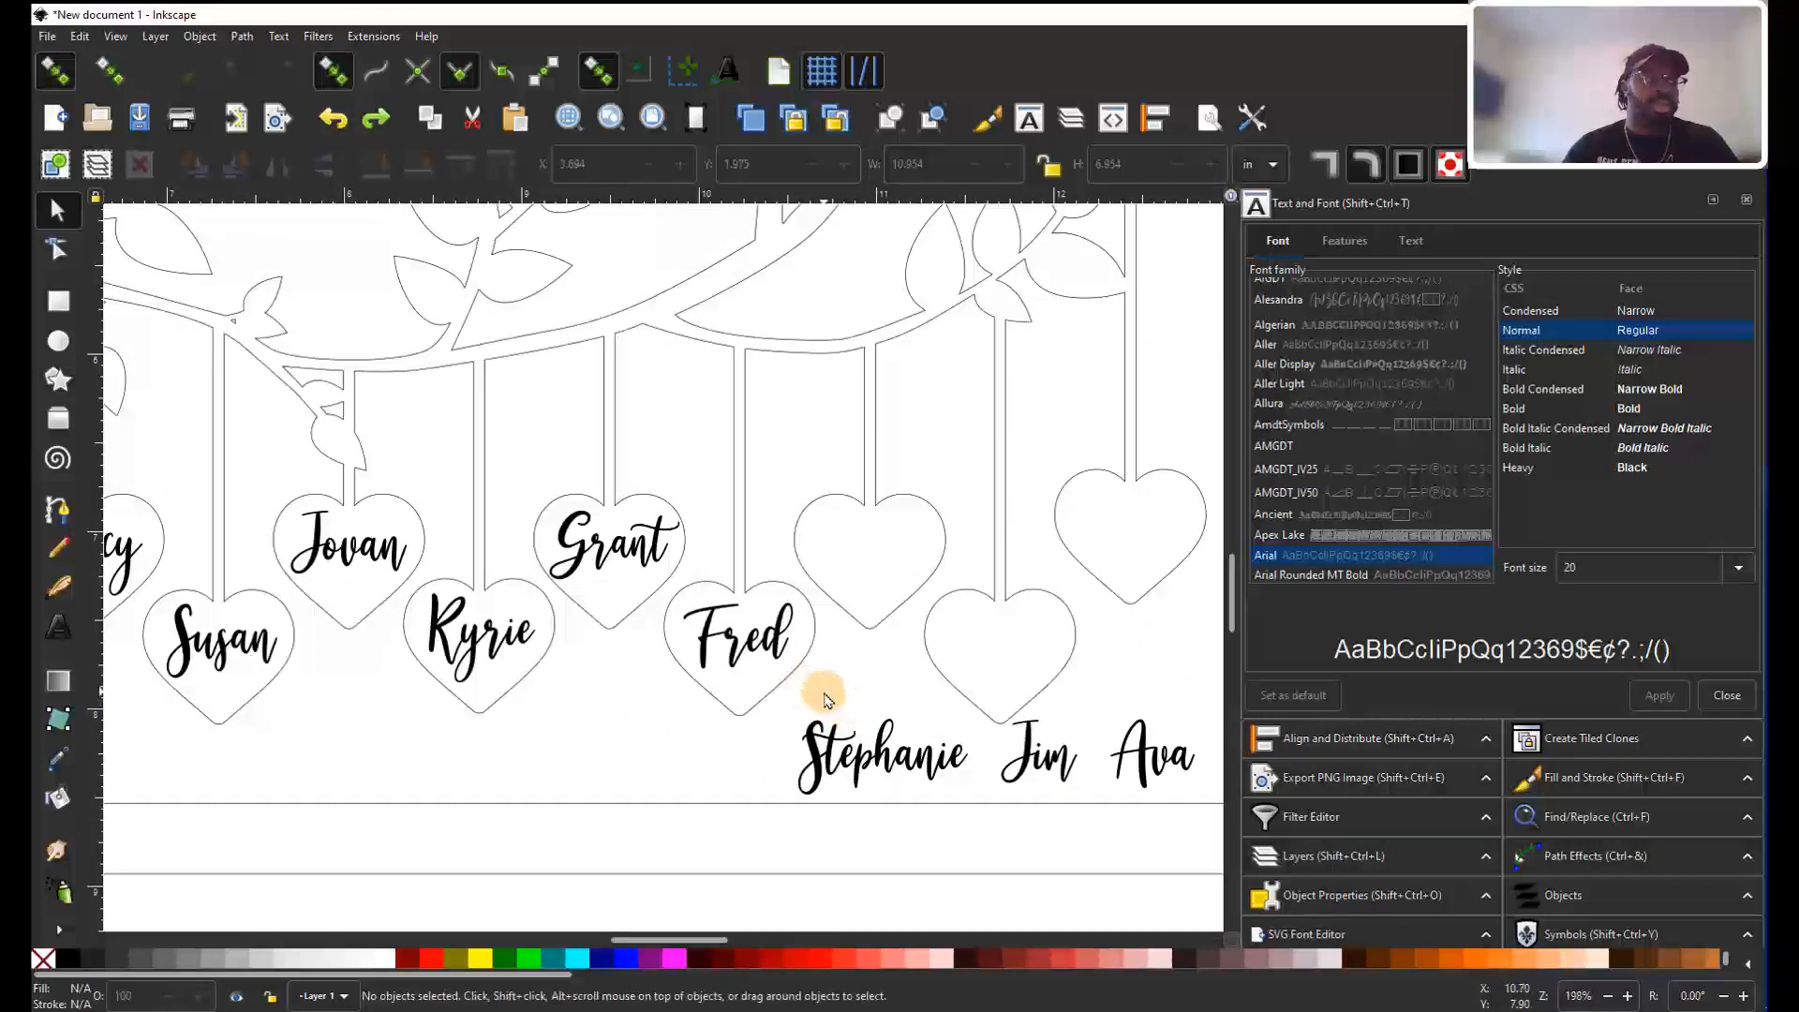
scroll(829, 705, right, 3)
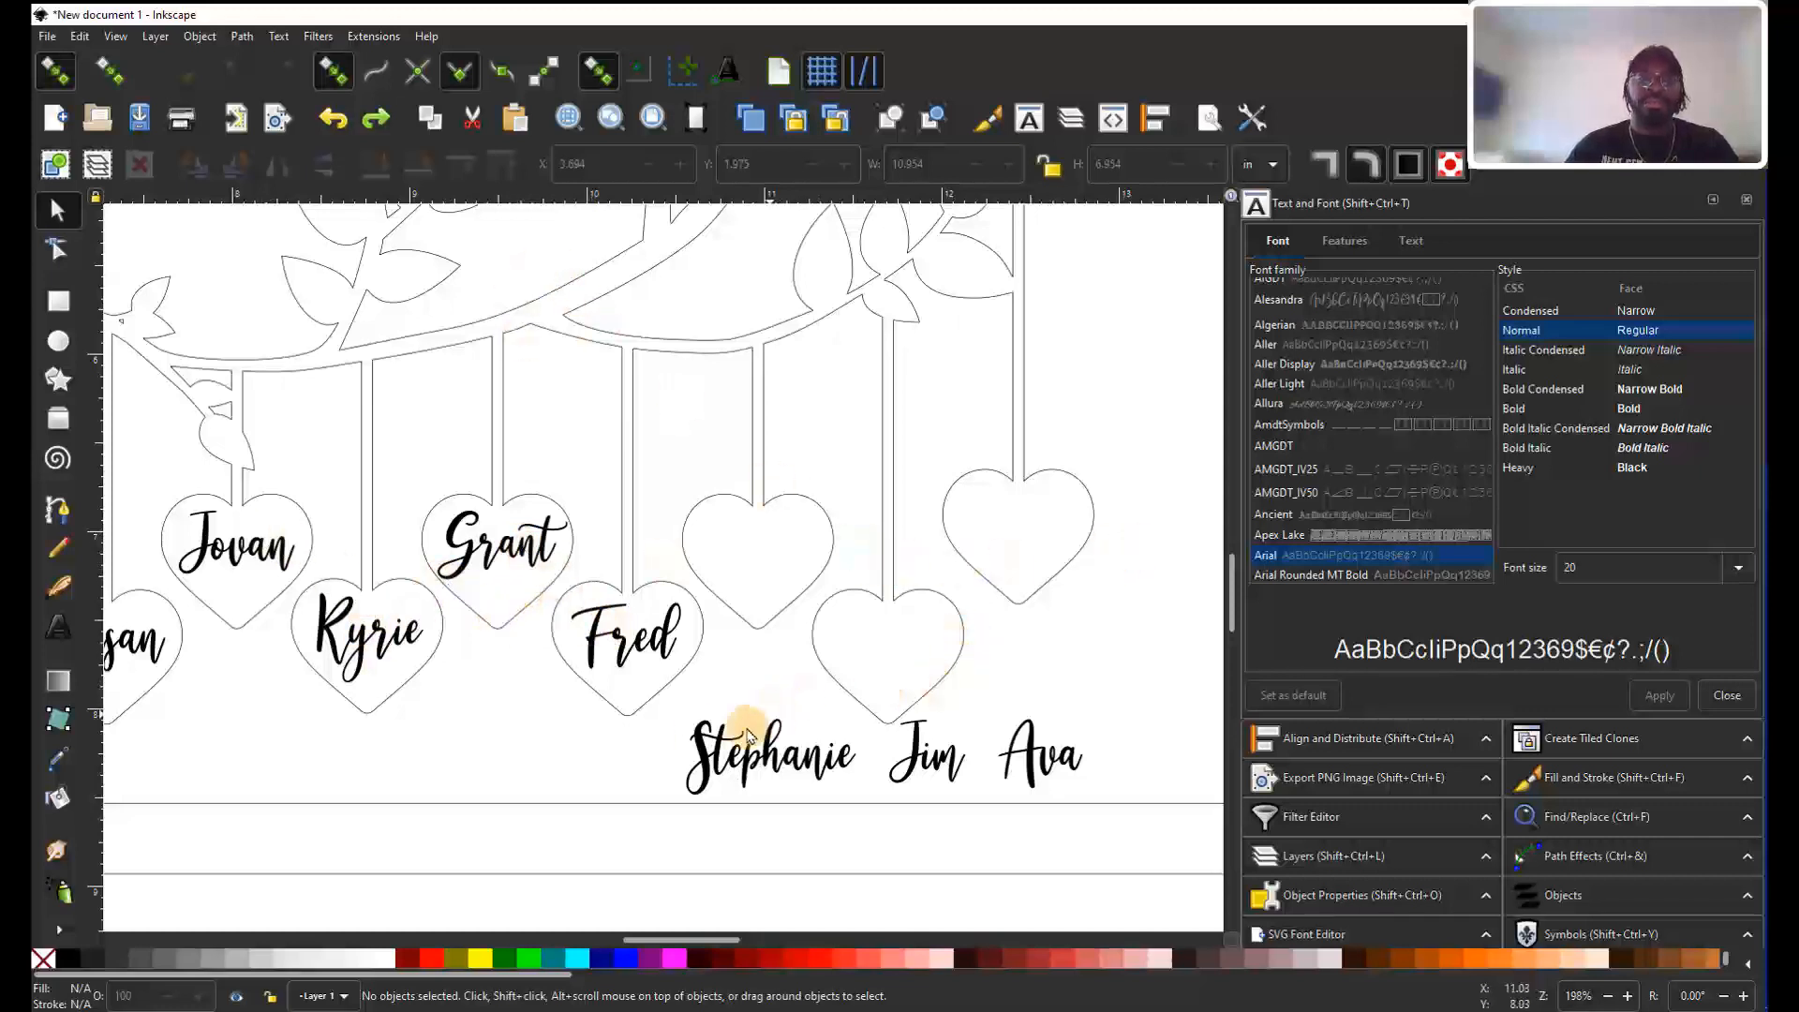
Move the eighth name into the eighth hanging heart from the left, scale it down to about 0.78 in wide and centre it.
scroll(723, 740, up, 3)
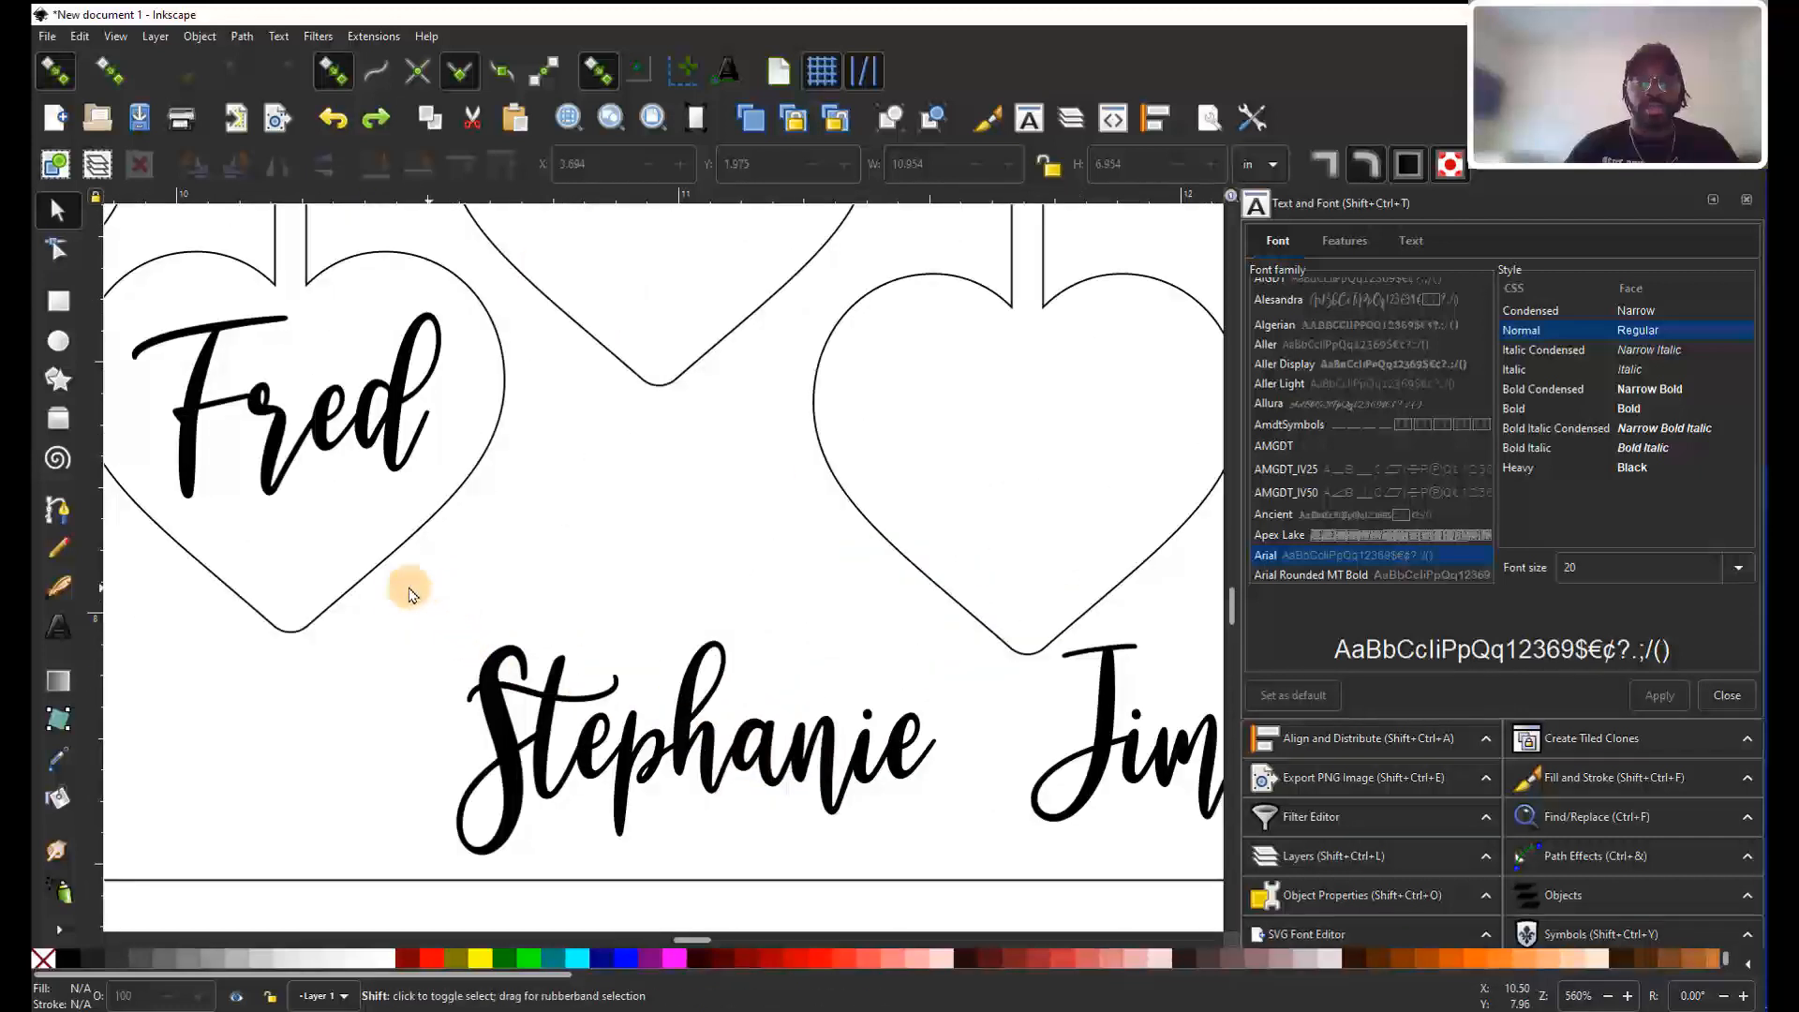
drag(399, 593, 995, 909)
scroll(797, 881, down, 1)
drag(731, 796, 703, 361)
drag(871, 478, 813, 448)
drag(744, 386, 775, 397)
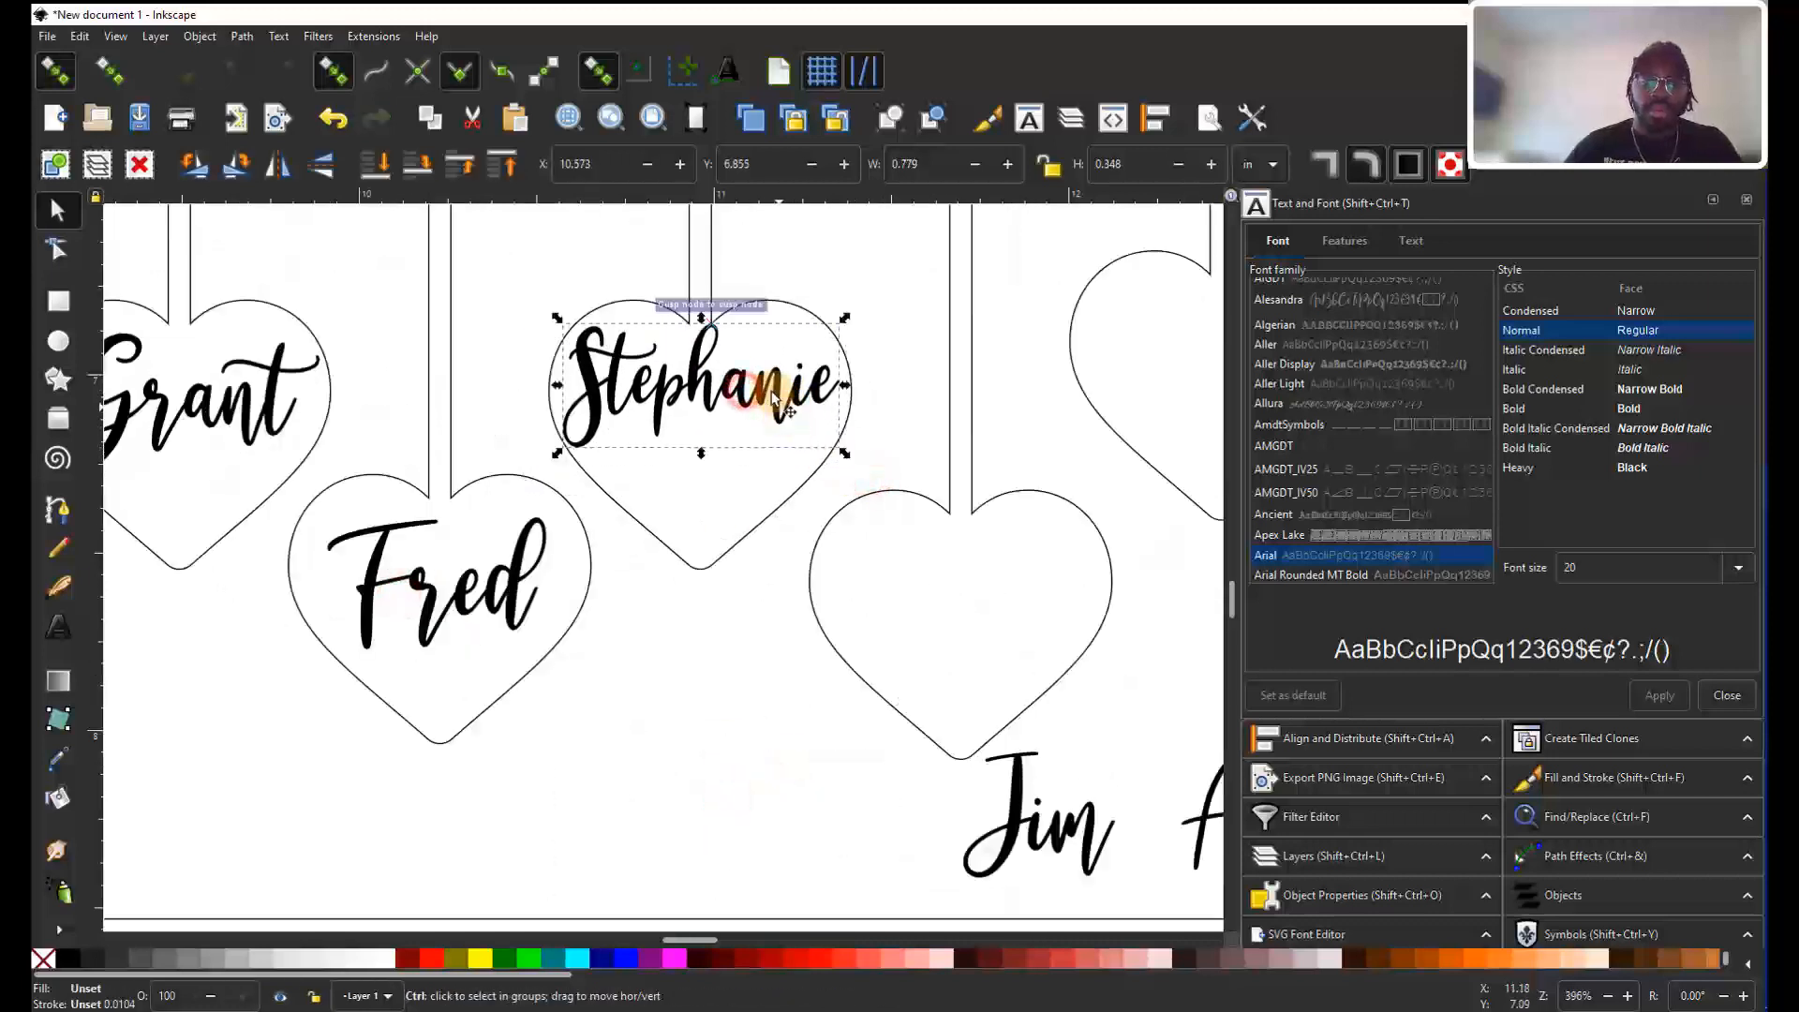
scroll(770, 401, up, 2)
drag(625, 330, 636, 360)
Place the ninth and tenth names inside the last two hanging hearts.
scroll(693, 384, down, 2)
scroll(900, 719, right, 6)
drag(610, 711, 907, 923)
drag(823, 827, 974, 872)
scroll(762, 694, right, 4)
scroll(852, 904, up, 5)
drag(845, 901, 855, 484)
click(884, 641)
scroll(884, 641, down, 3)
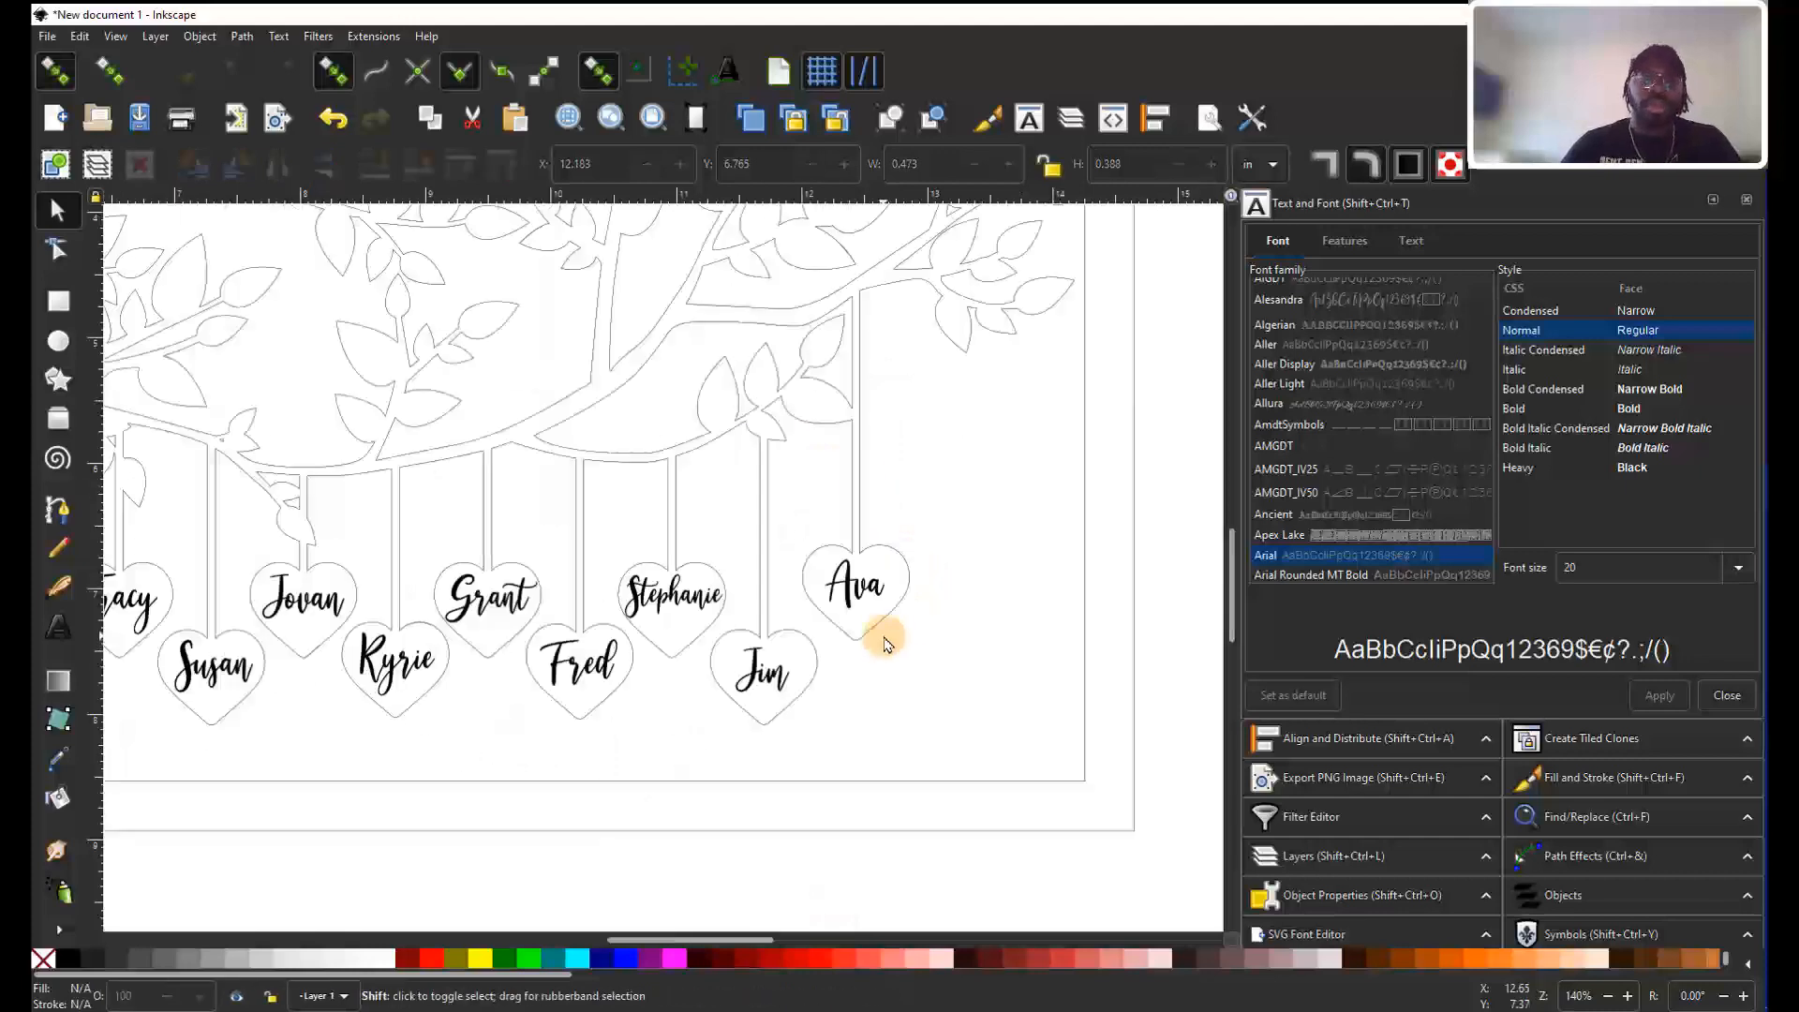
Move the whole tree panel with all its names into the page's upper-left corner.
scroll(881, 641, left, 6)
scroll(565, 556, down, 3)
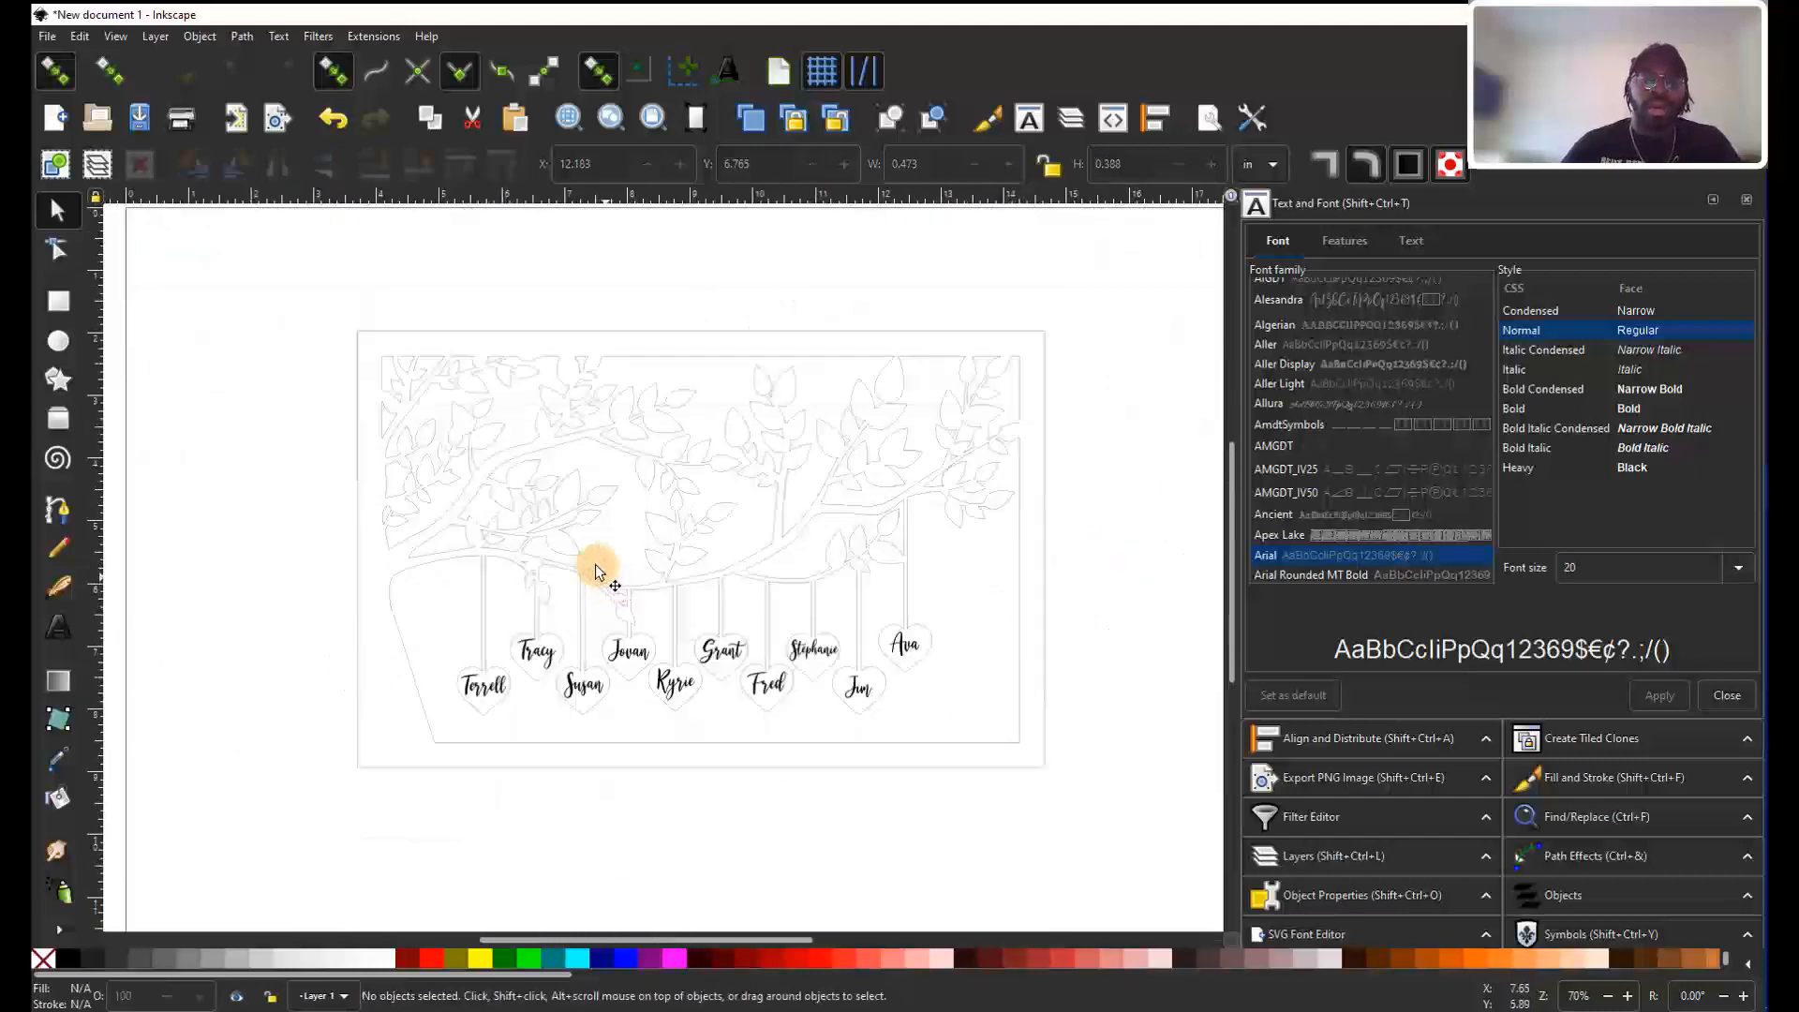
scroll(543, 506, left, 3)
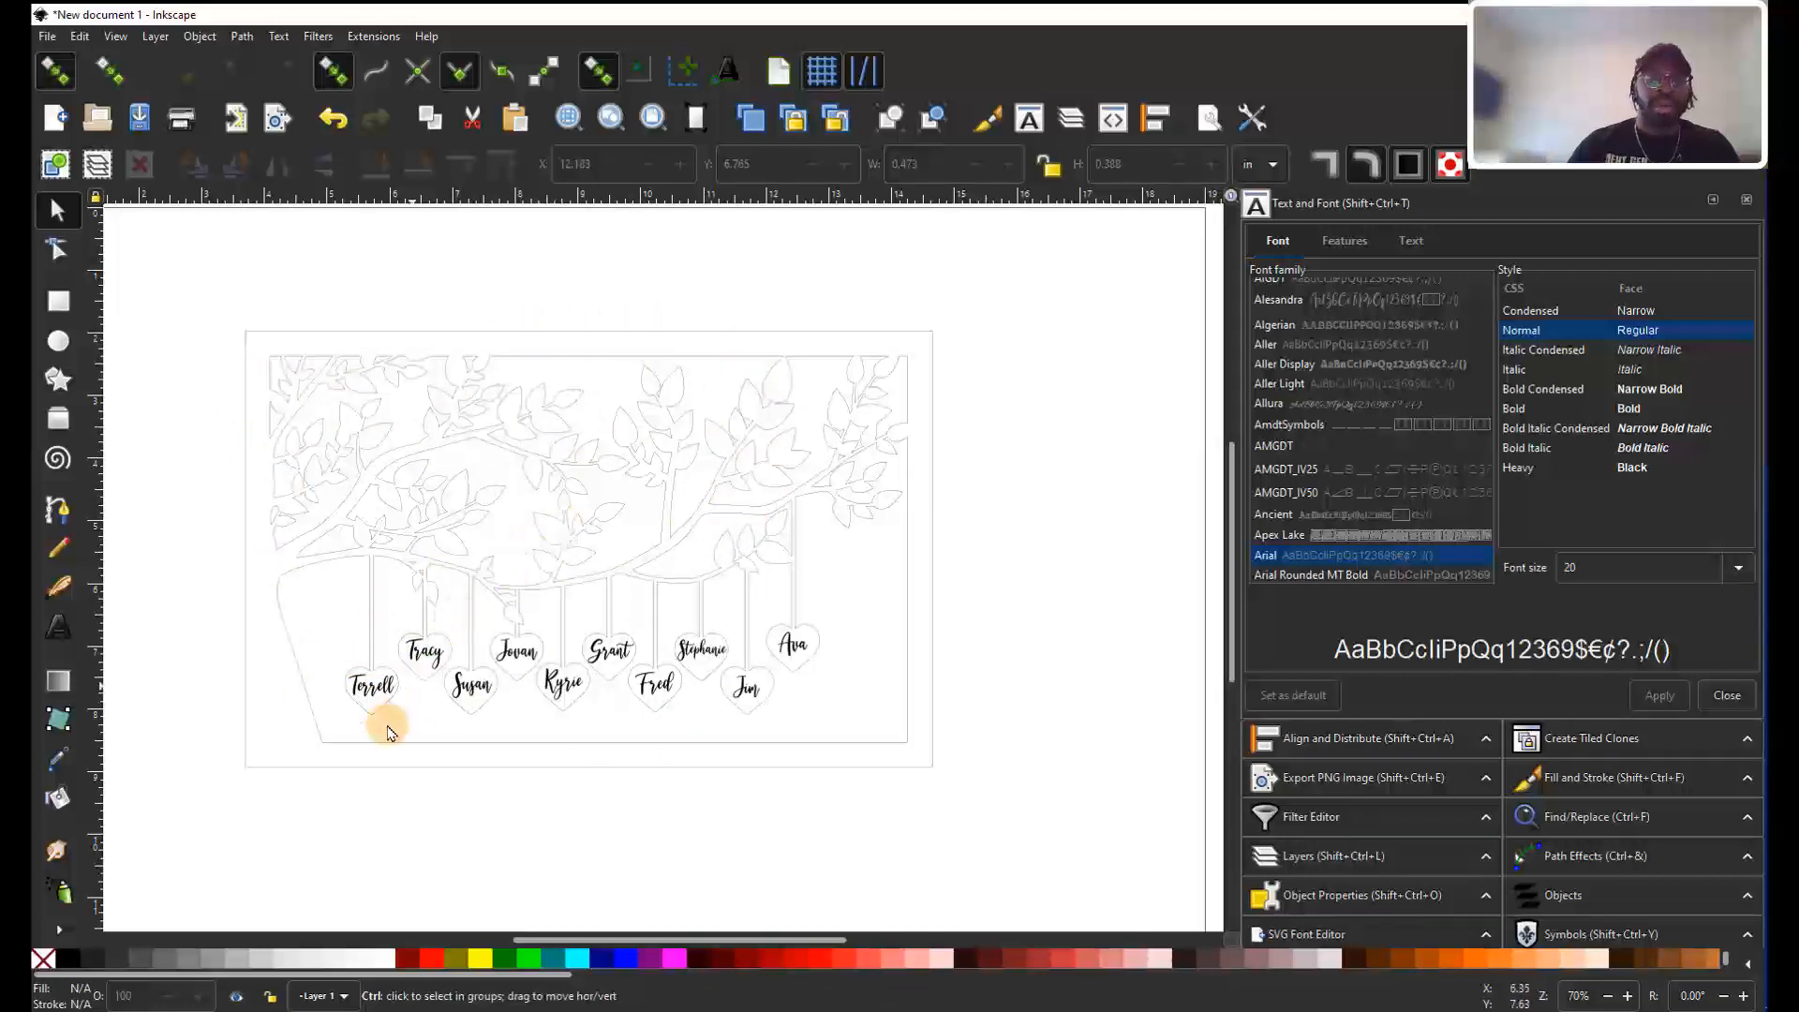
scroll(390, 715, up, 2)
scroll(414, 703, down, 4)
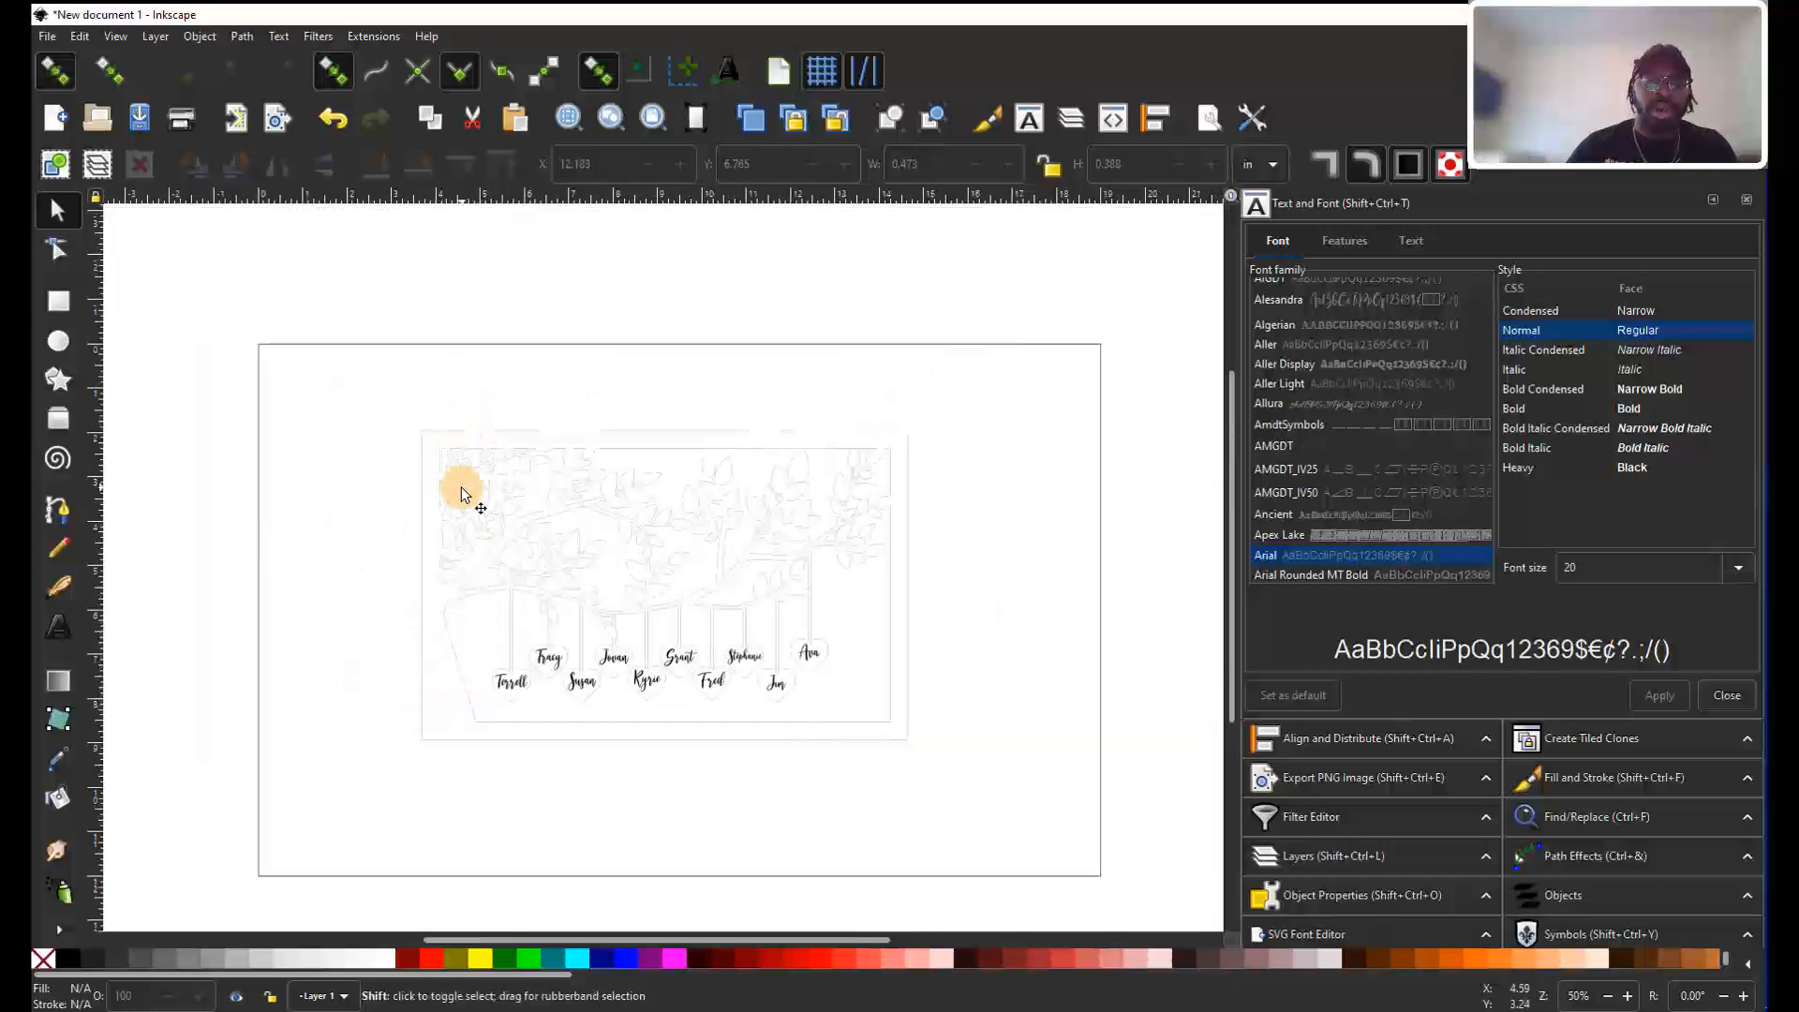
scroll(450, 450, left, 2)
mouse_move(415, 375)
mouse_down()
mouse_move(1016, 643)
mouse_move(1095, 792)
mouse_up()
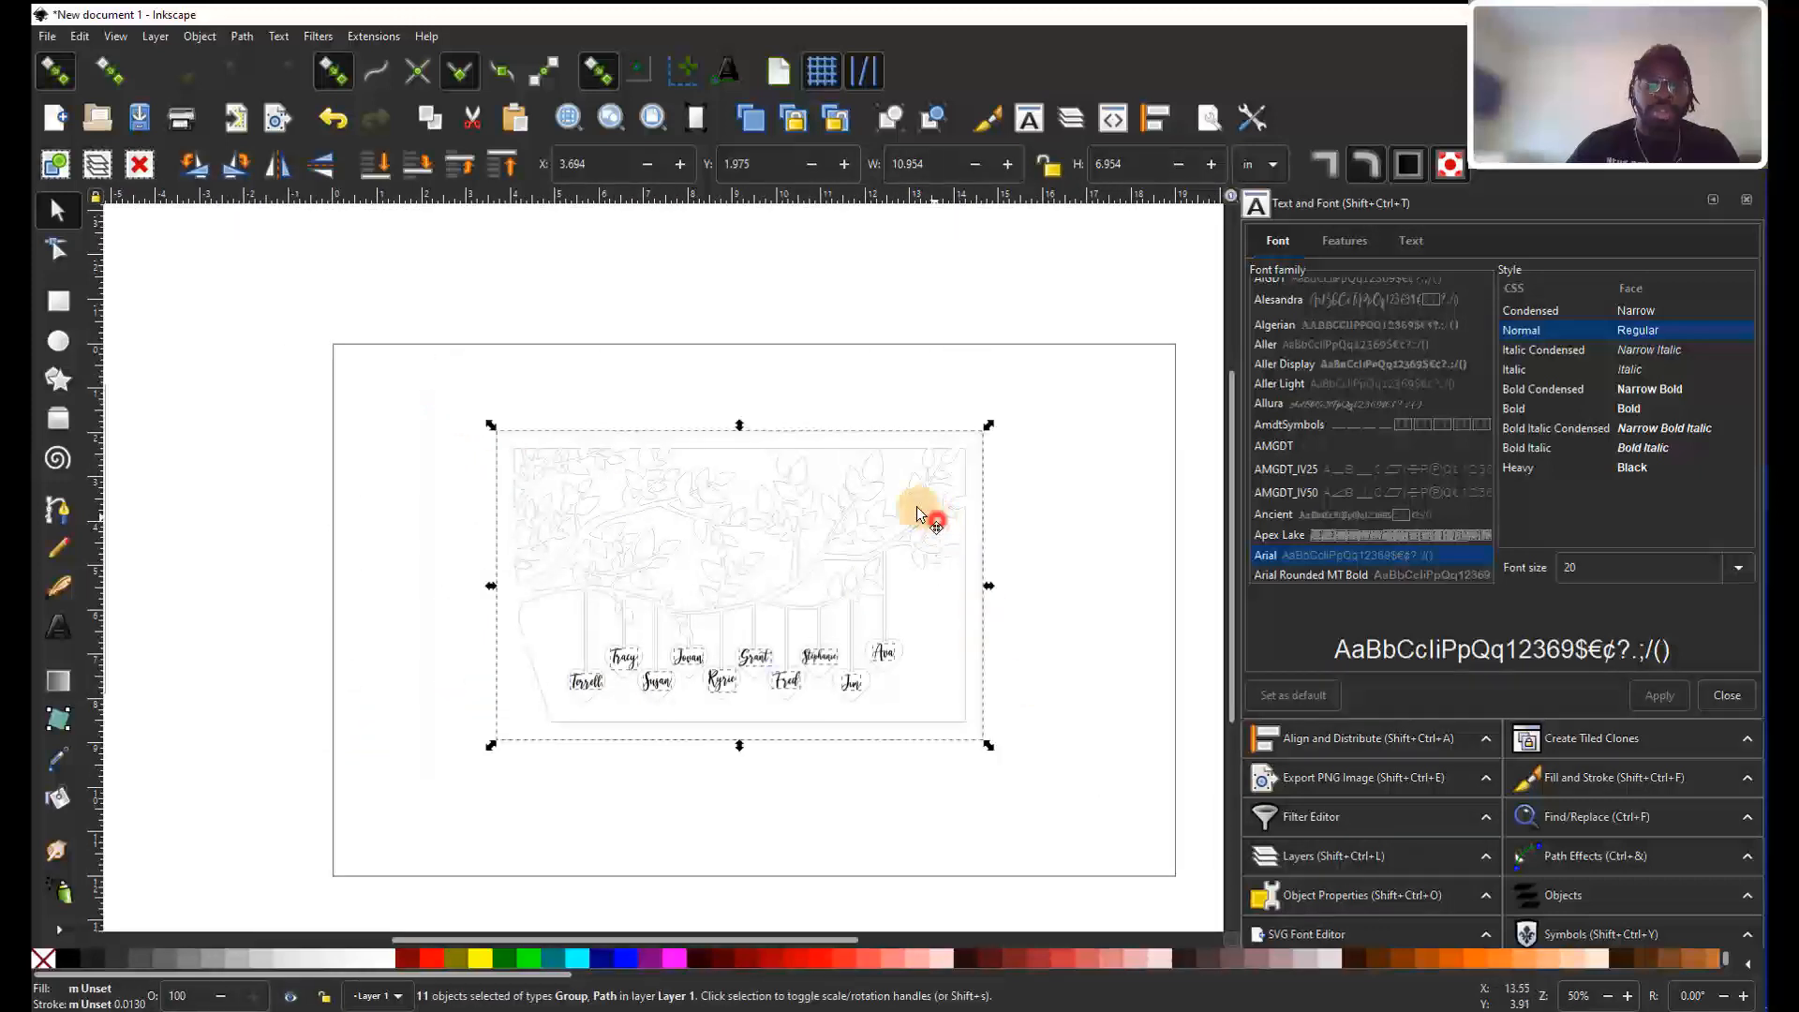
drag(922, 509, 805, 444)
key(Escape)
Move the WE ♥ GRANDMA frame from outside the page to just beside the tree panel, leaving a small gap between them.
scroll(747, 719, down, 1)
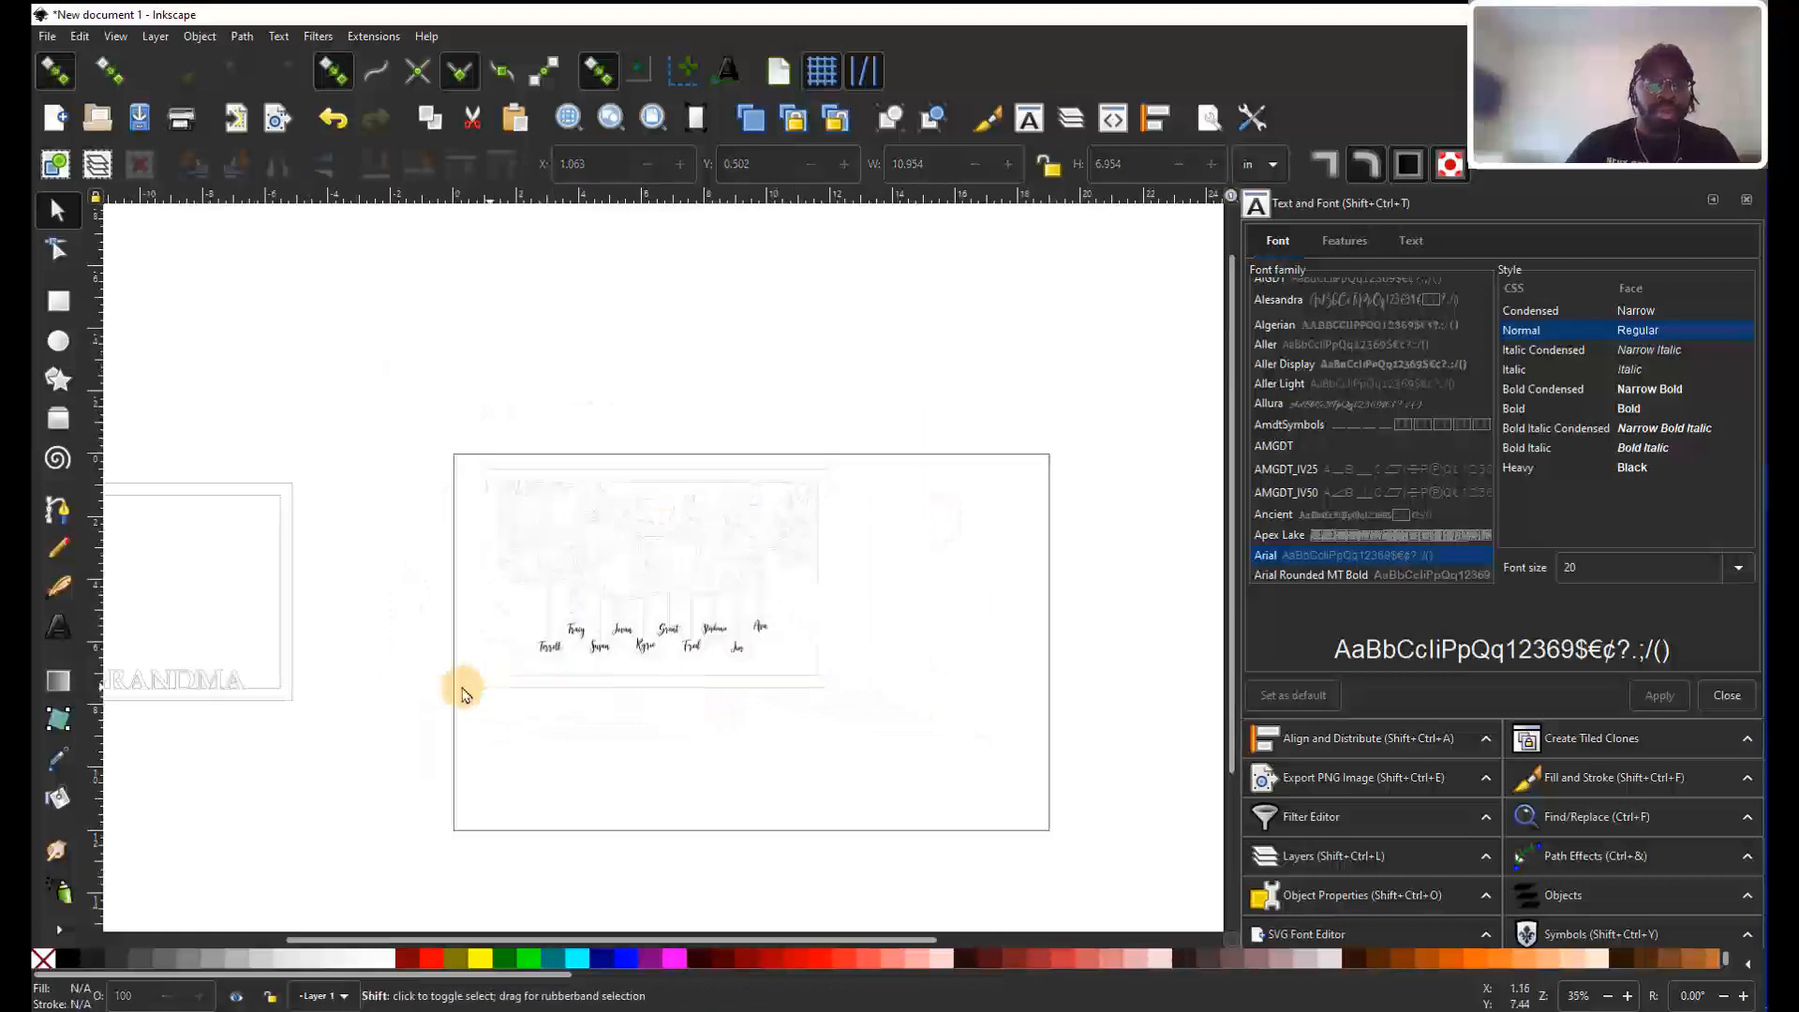
scroll(431, 660, left, 3)
drag(220, 441, 667, 739)
mouse_move(618, 666)
mouse_down()
mouse_move(1185, 884)
mouse_move(1115, 877)
mouse_up()
scroll(890, 796, right, 4)
mouse_move(720, 755)
mouse_down()
mouse_move(985, 710)
mouse_move(1090, 629)
mouse_up()
mouse_move(789, 576)
mouse_down()
mouse_move(752, 480)
mouse_move(776, 486)
mouse_up()
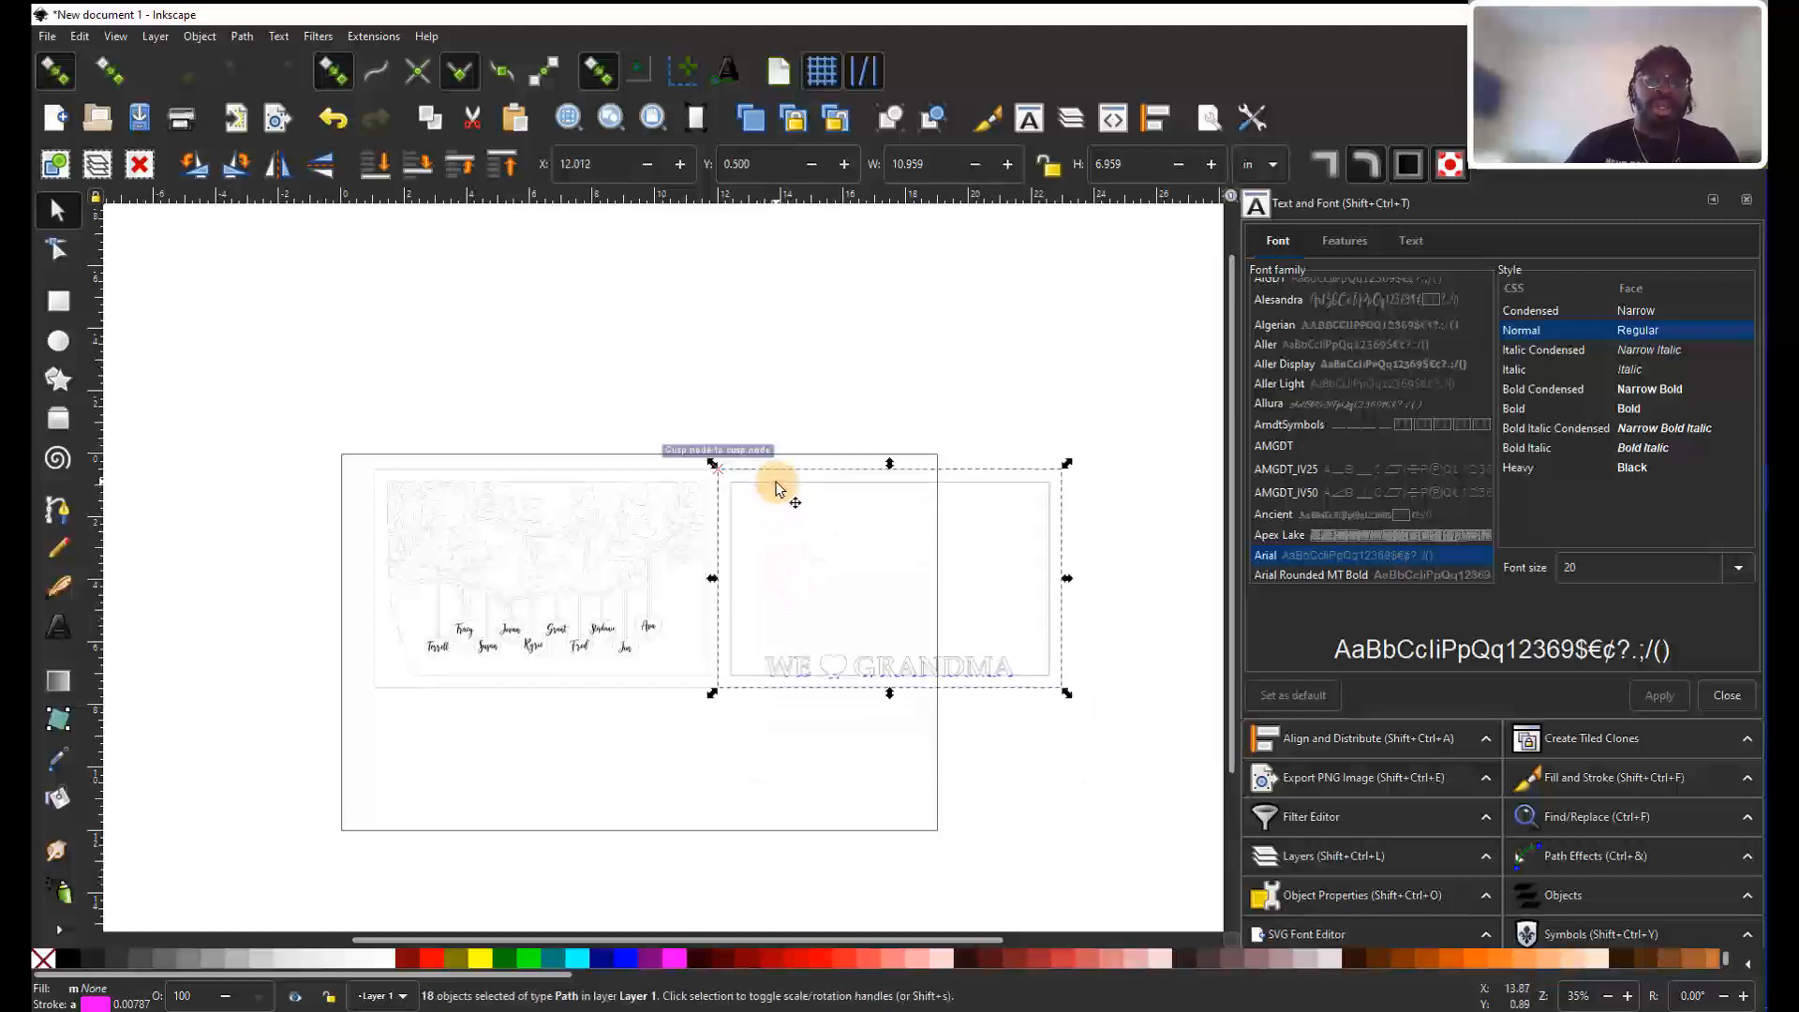
key(Right)
key(Right)
key(Right)
key(Right)
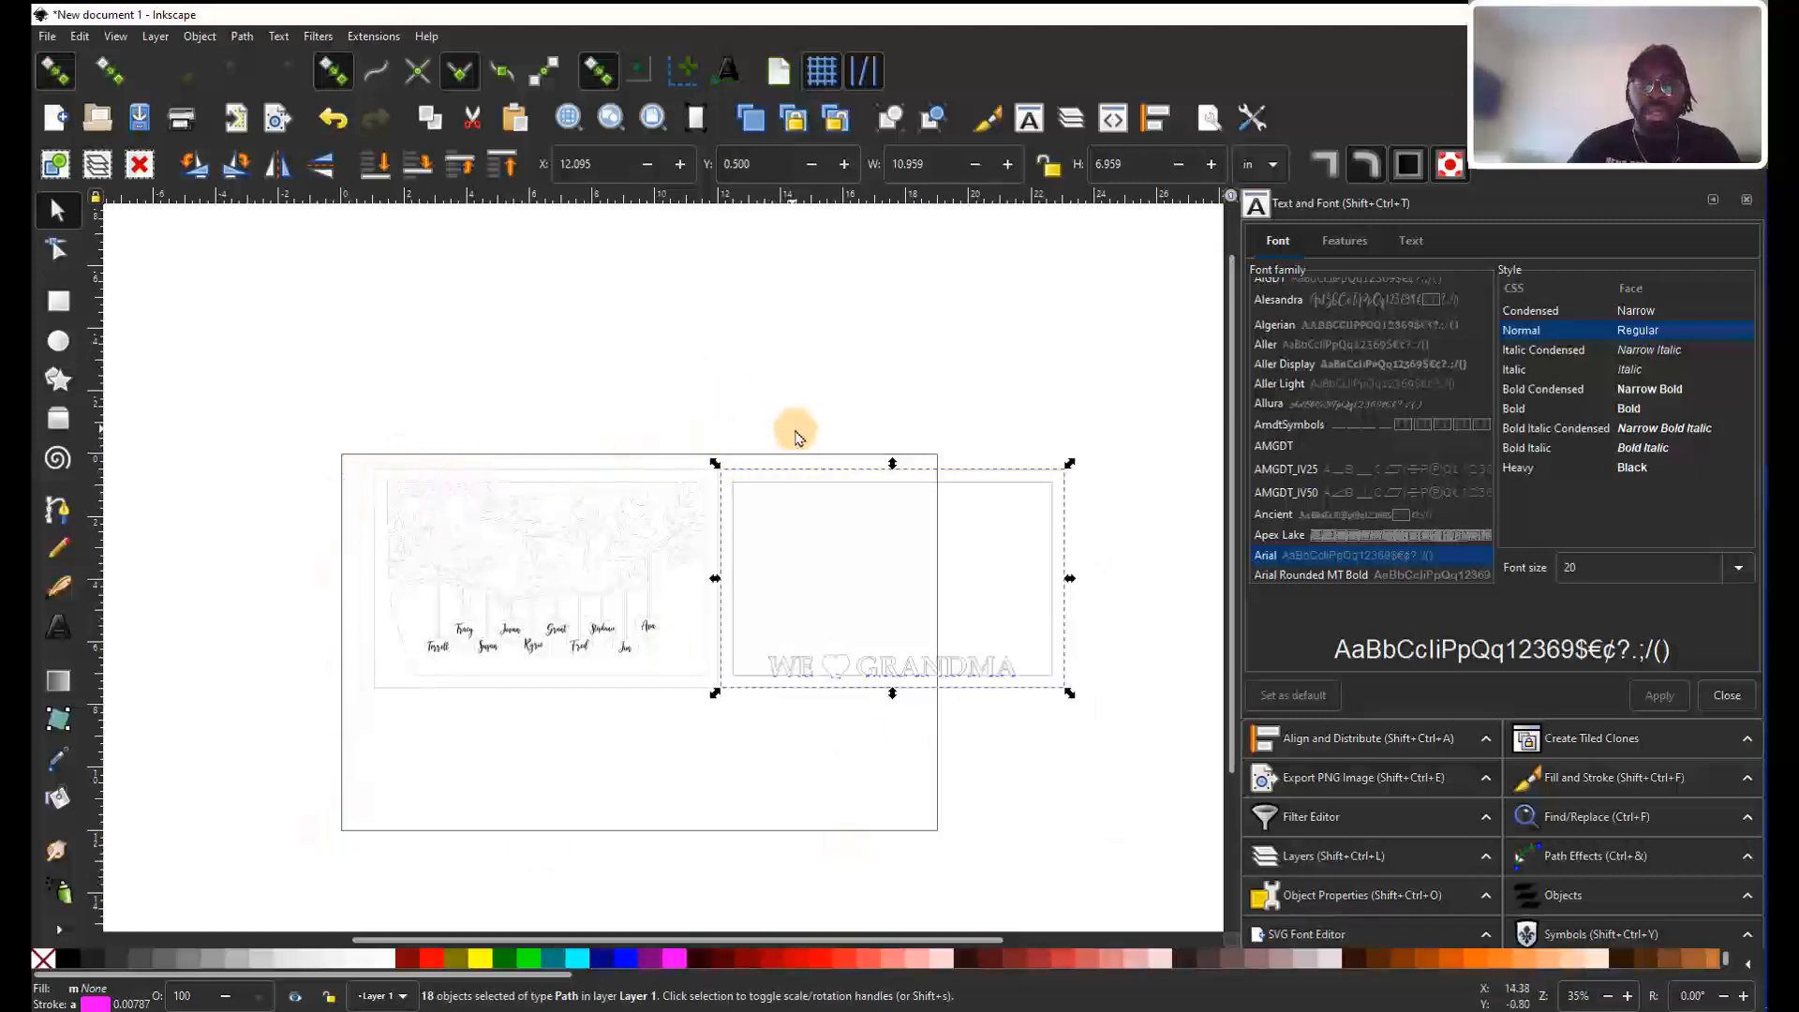
Group the parts of the WE ♥ GRANDMA frame, and group the tree panel together with its names.
ctrl+scroll(927, 677, up, 2)
ctrl+scroll(881, 682, down, 1)
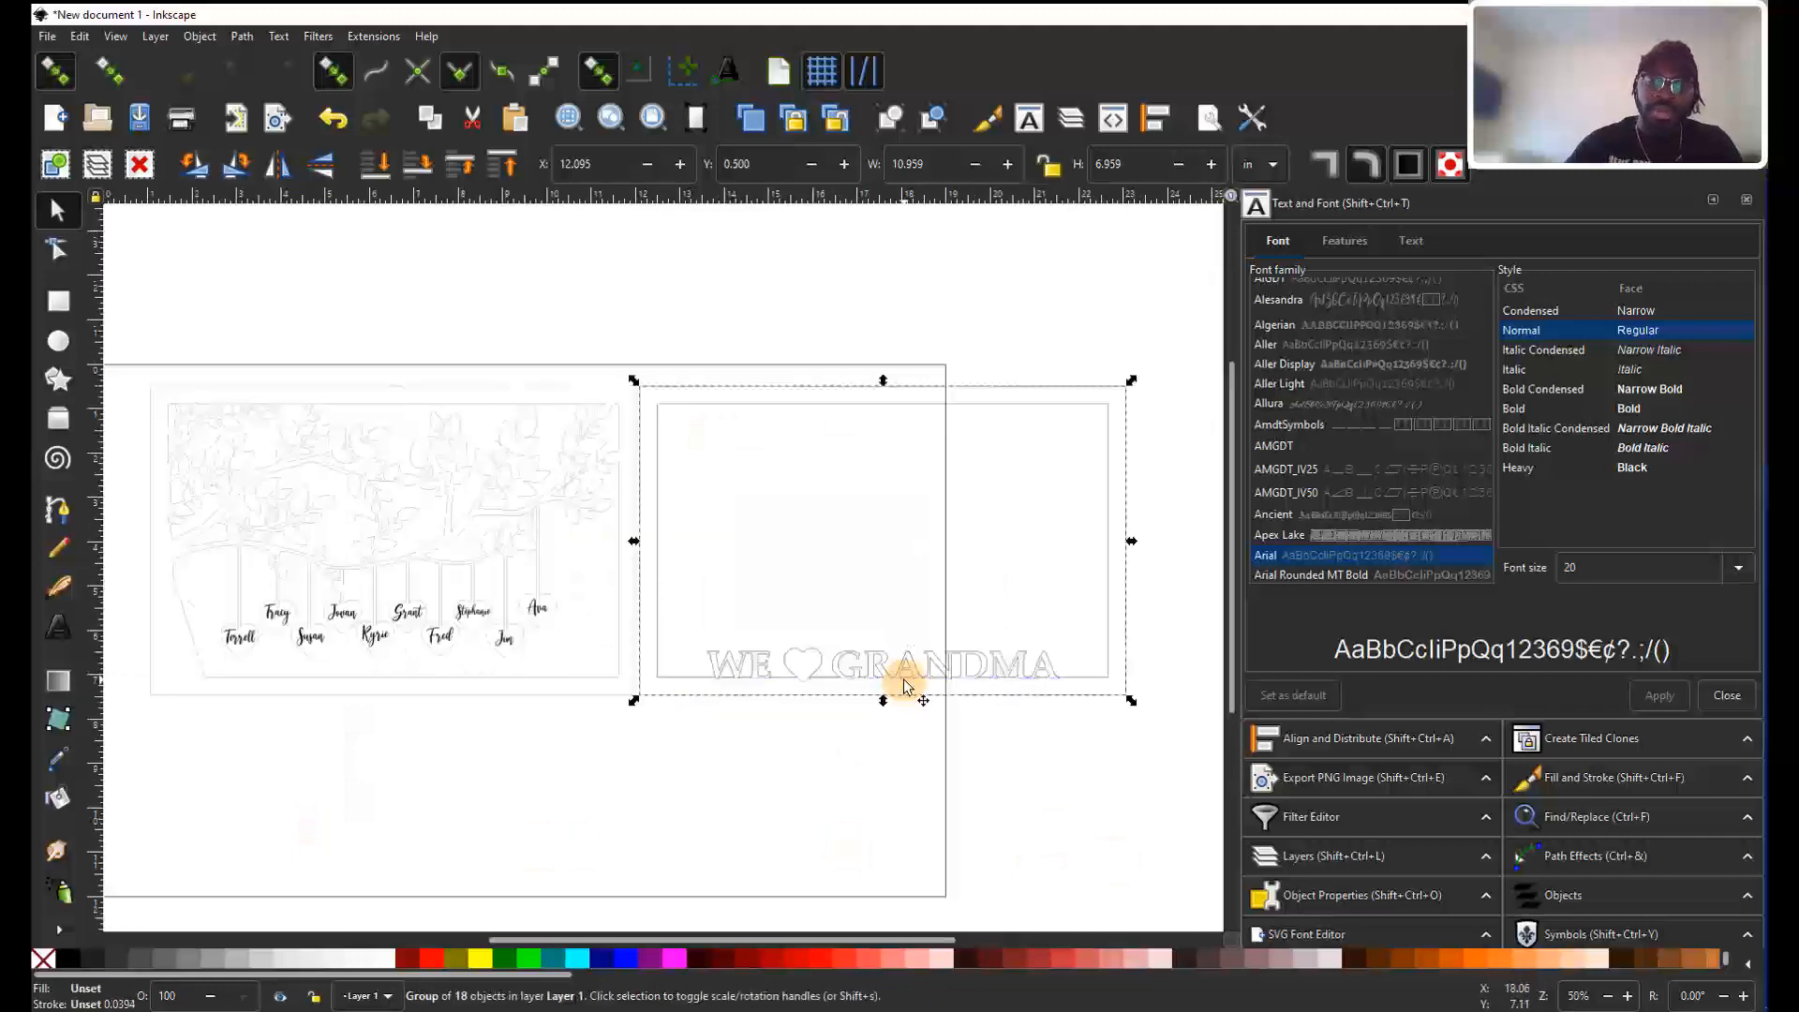
click(801, 540)
shift+scroll(263, 388, up, 5)
drag(265, 355, 837, 783)
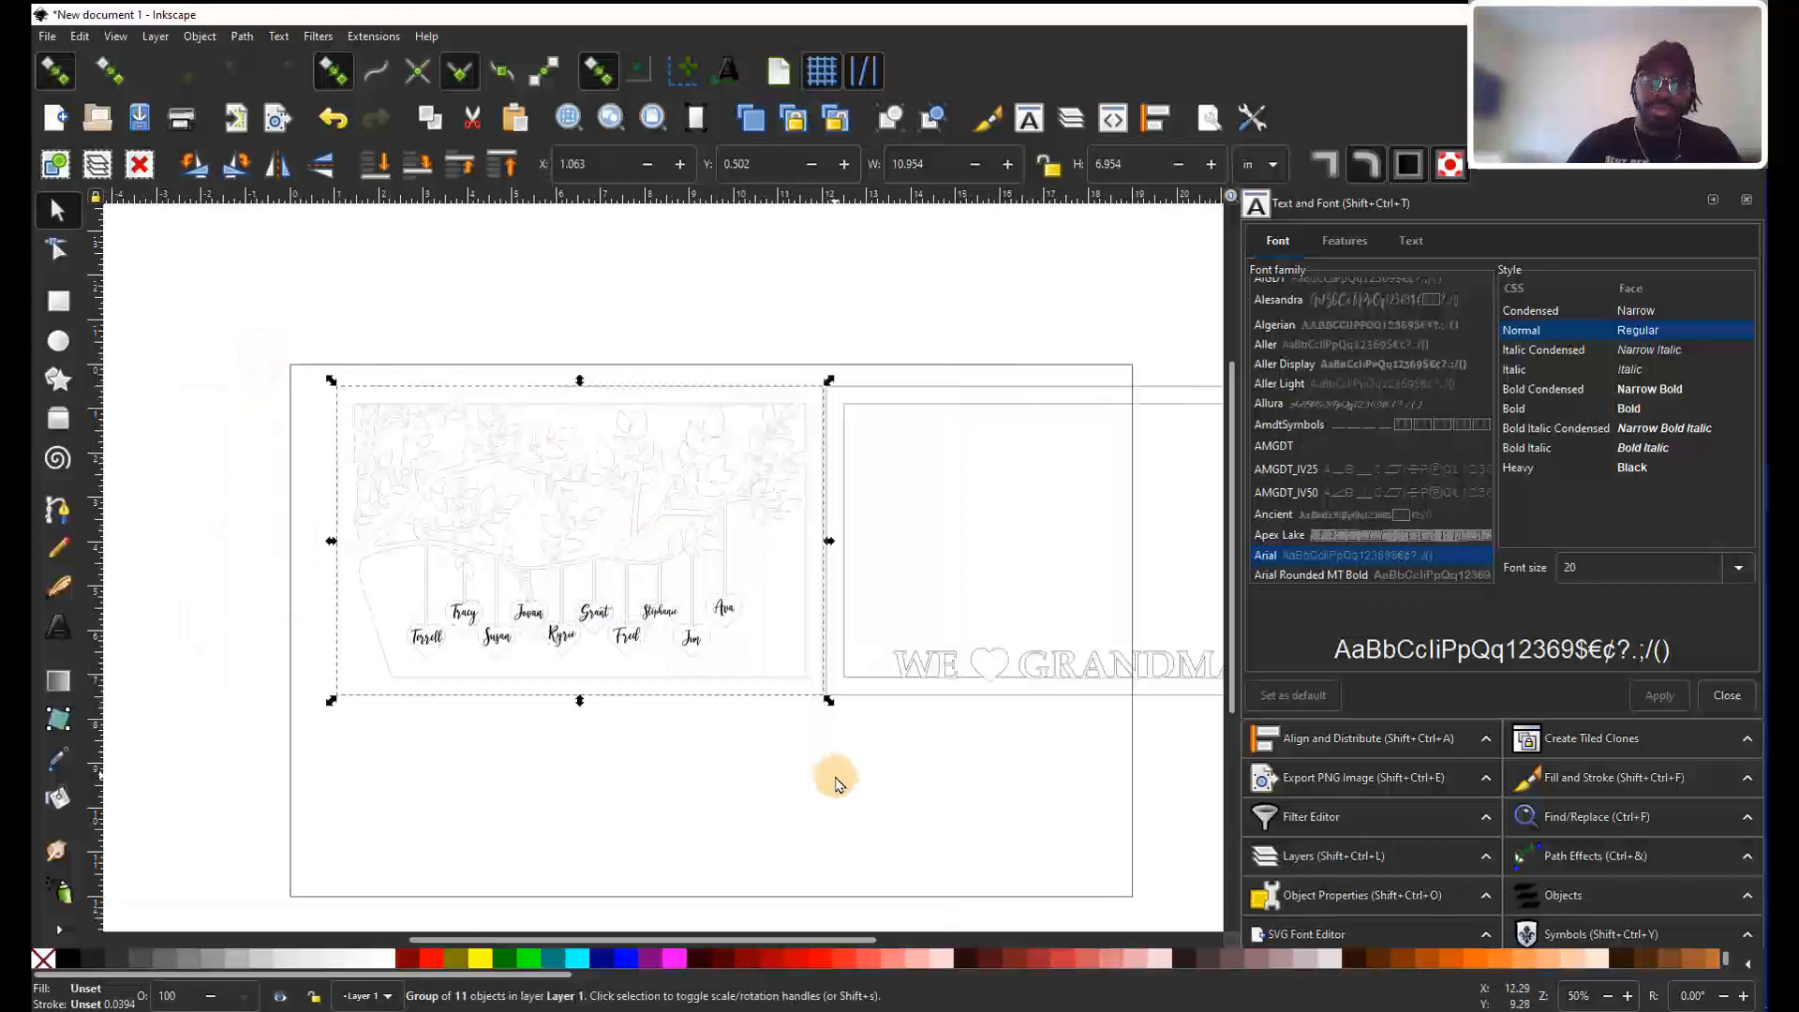
Rotate the tree panel group 90° counter-clockwise and fit it upright against the left side of the page.
click(588, 421)
click(529, 424)
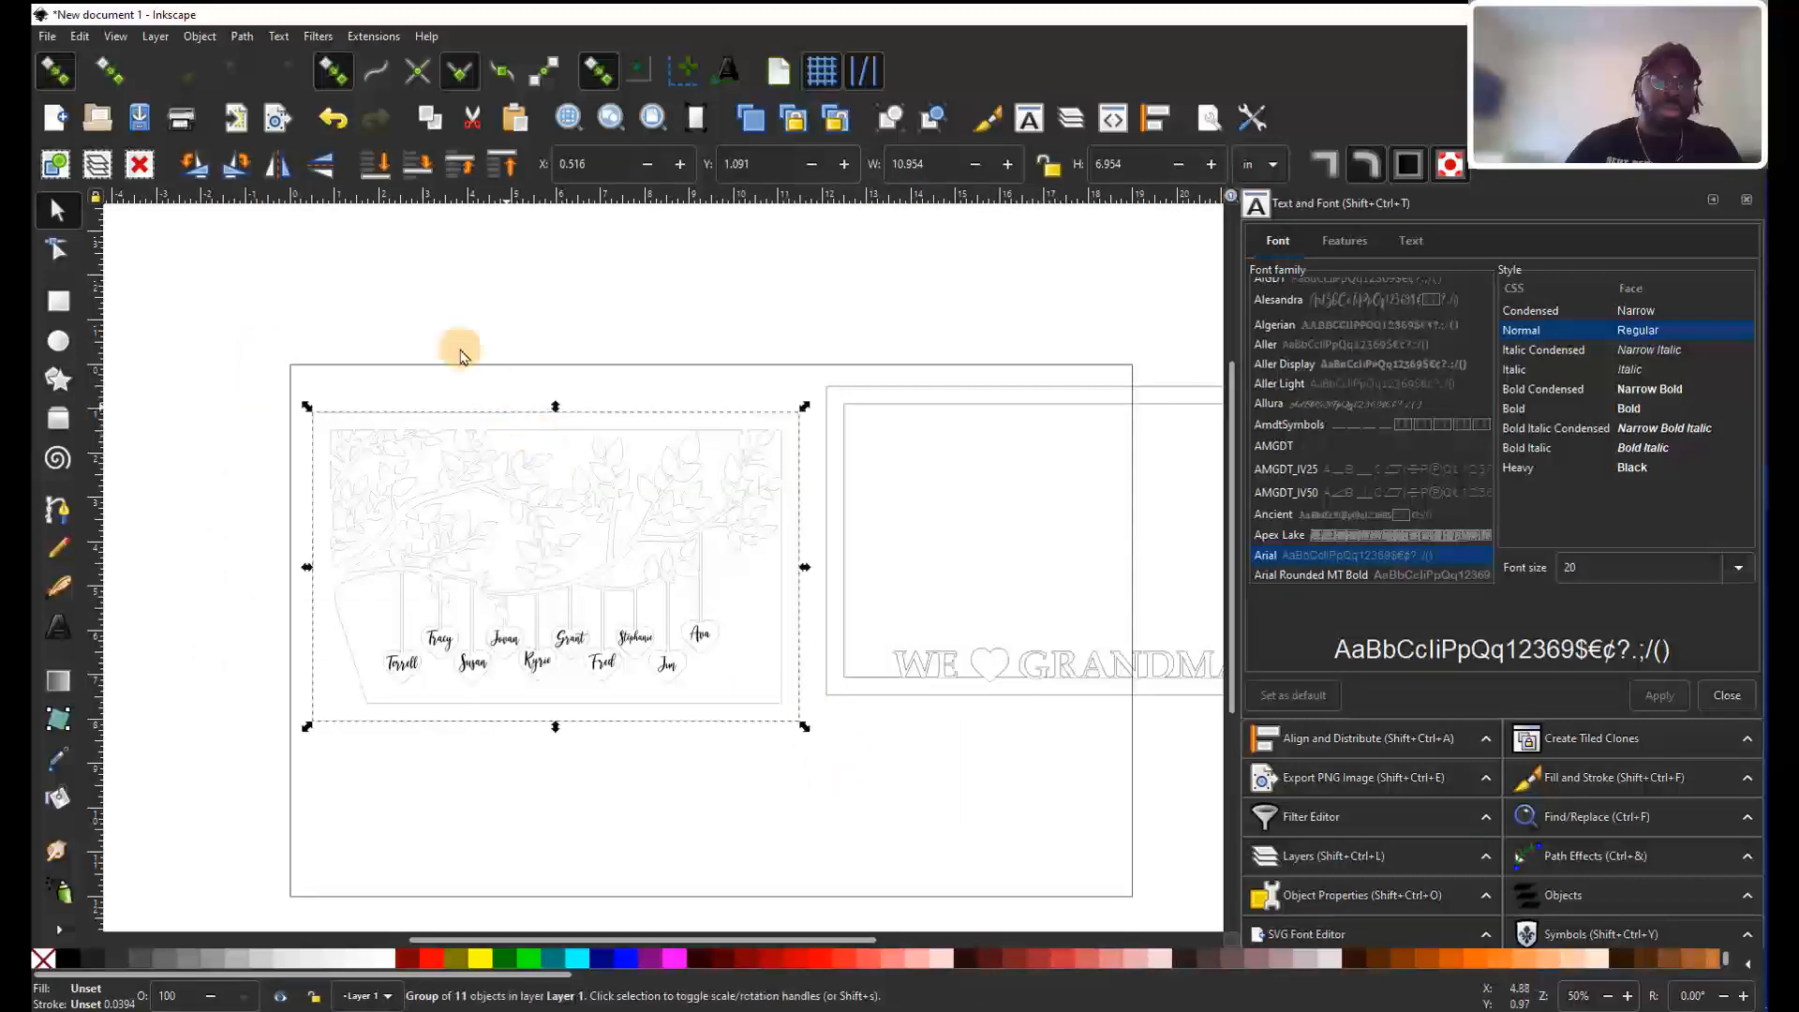
key(ctrl+bracketleft)
drag(515, 472, 426, 531)
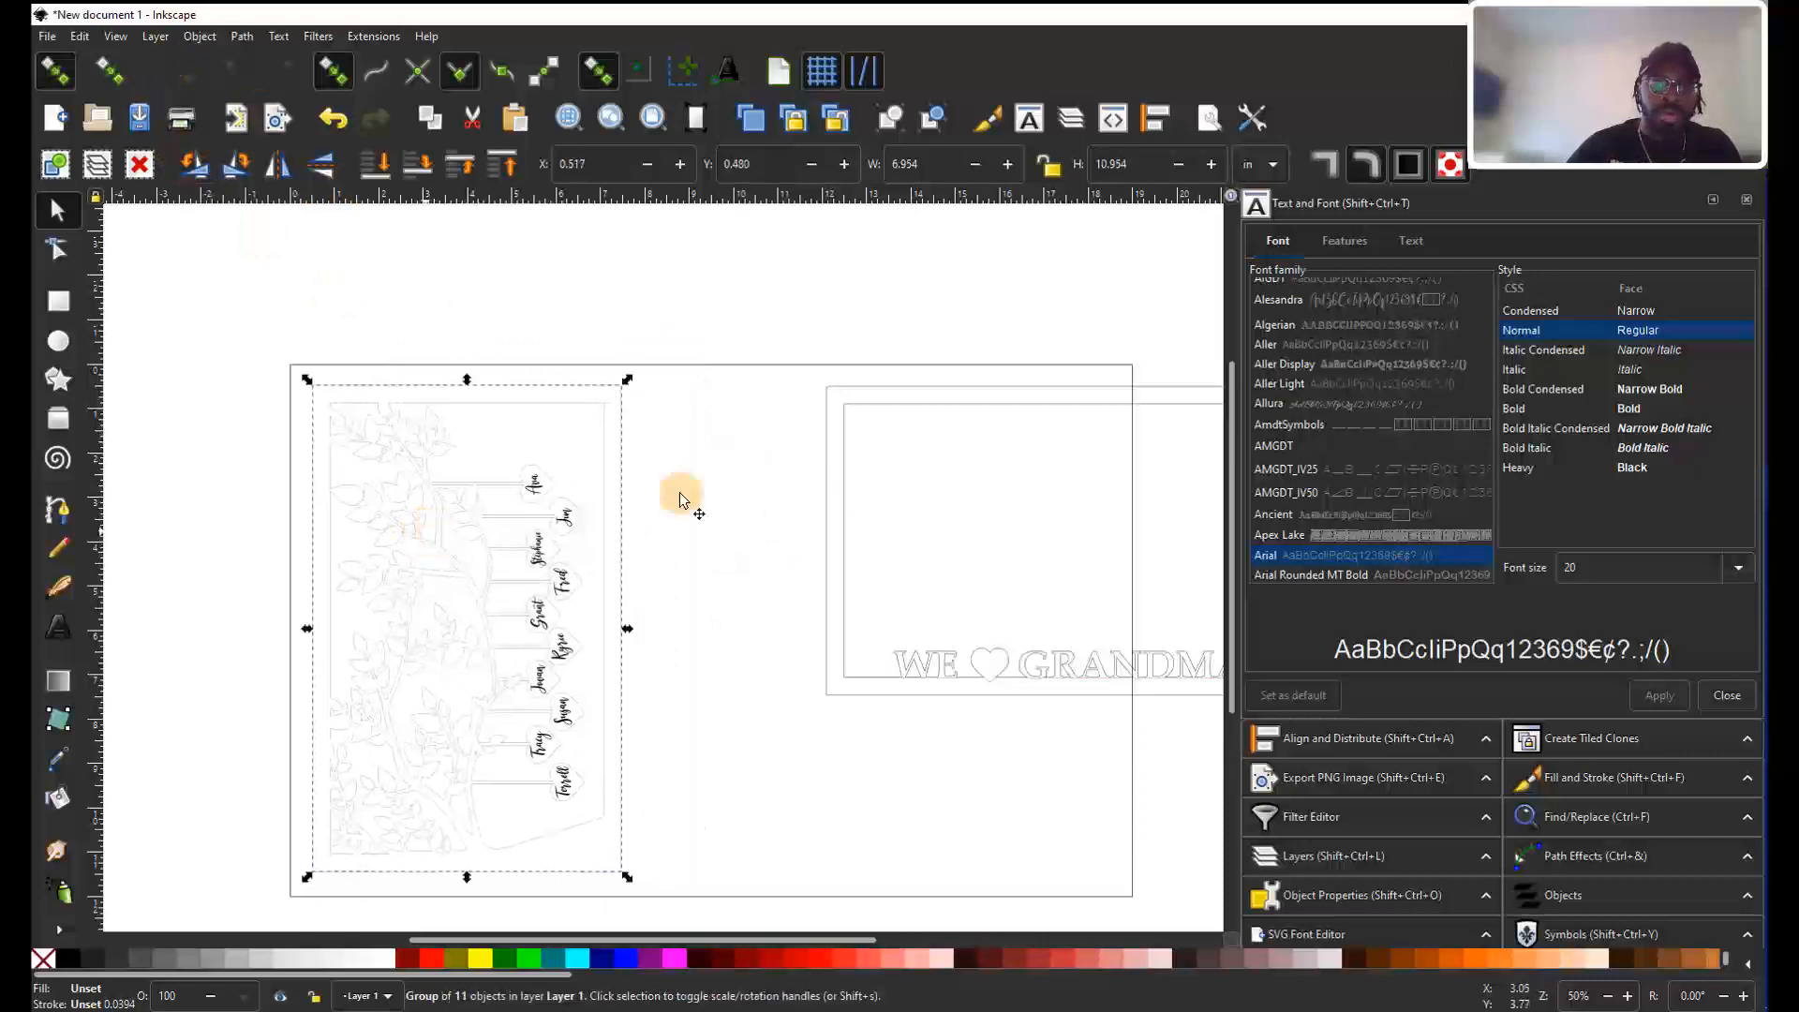
Rotate the WE ♥ GRANDMA frame 90° counter-clockwise and place it upright directly beside the tree panel.
drag(835, 482, 630, 554)
click(194, 164)
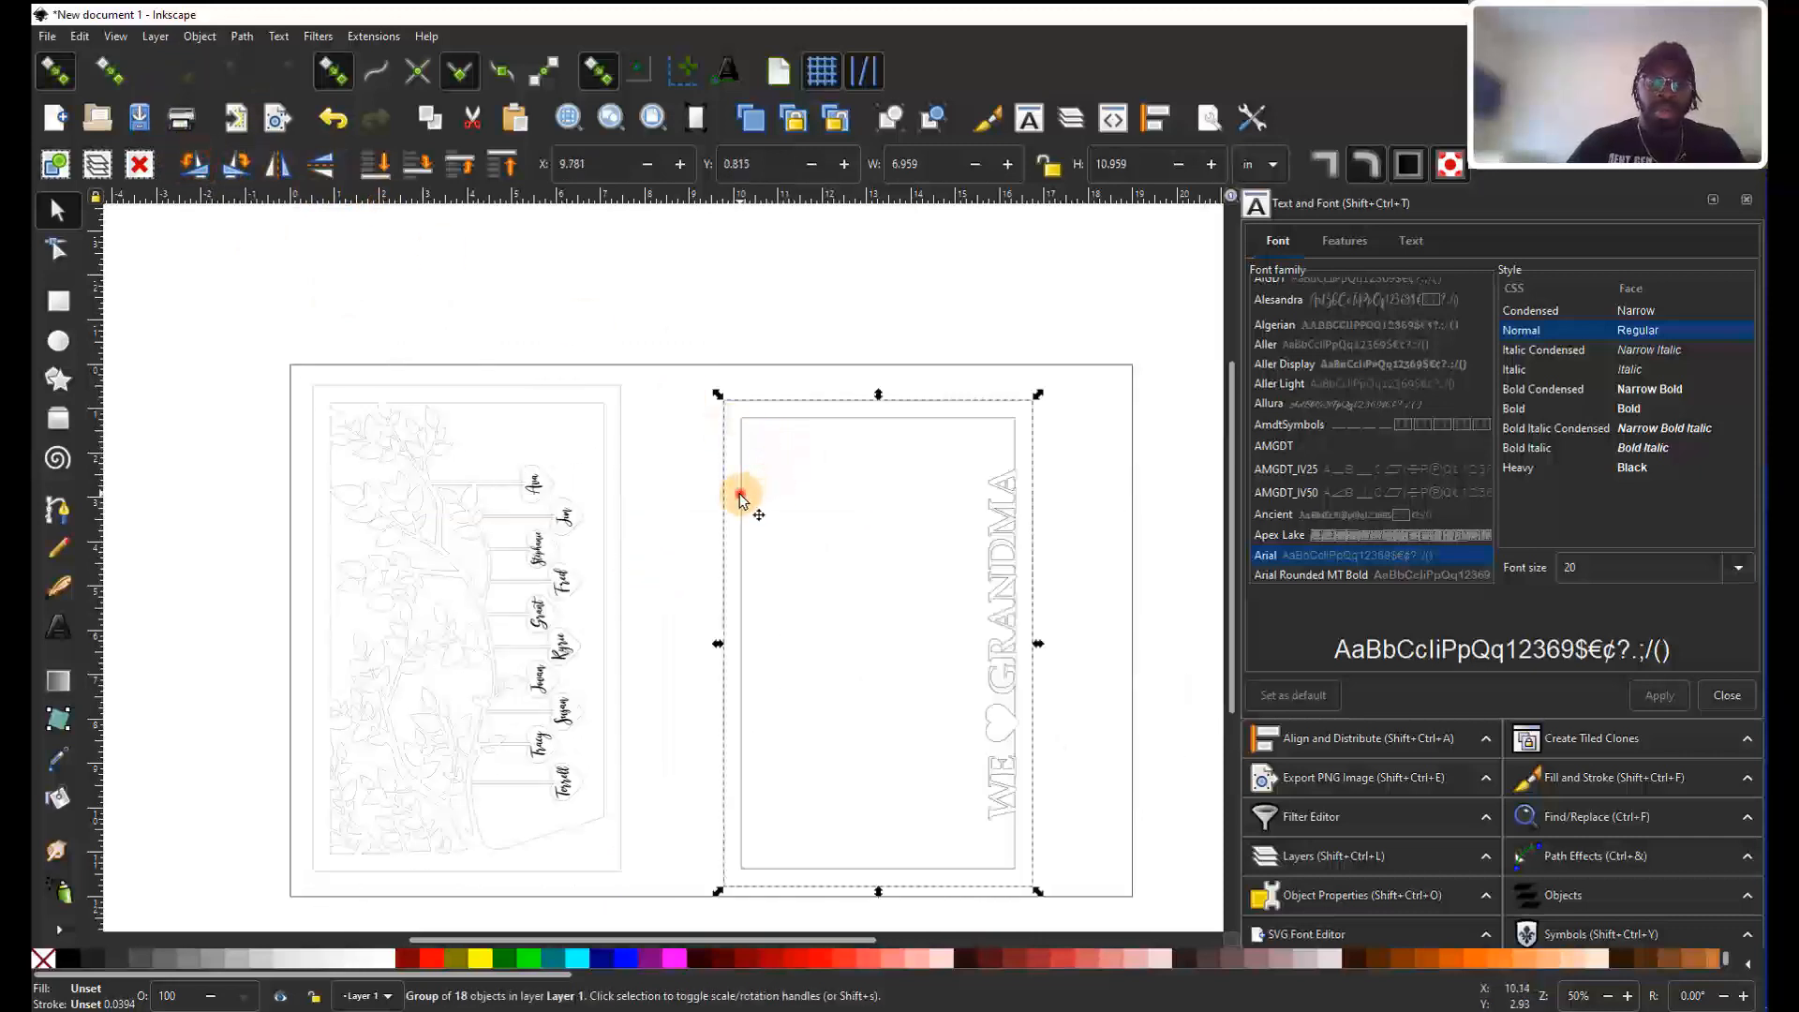
drag(739, 492, 649, 480)
click(684, 534)
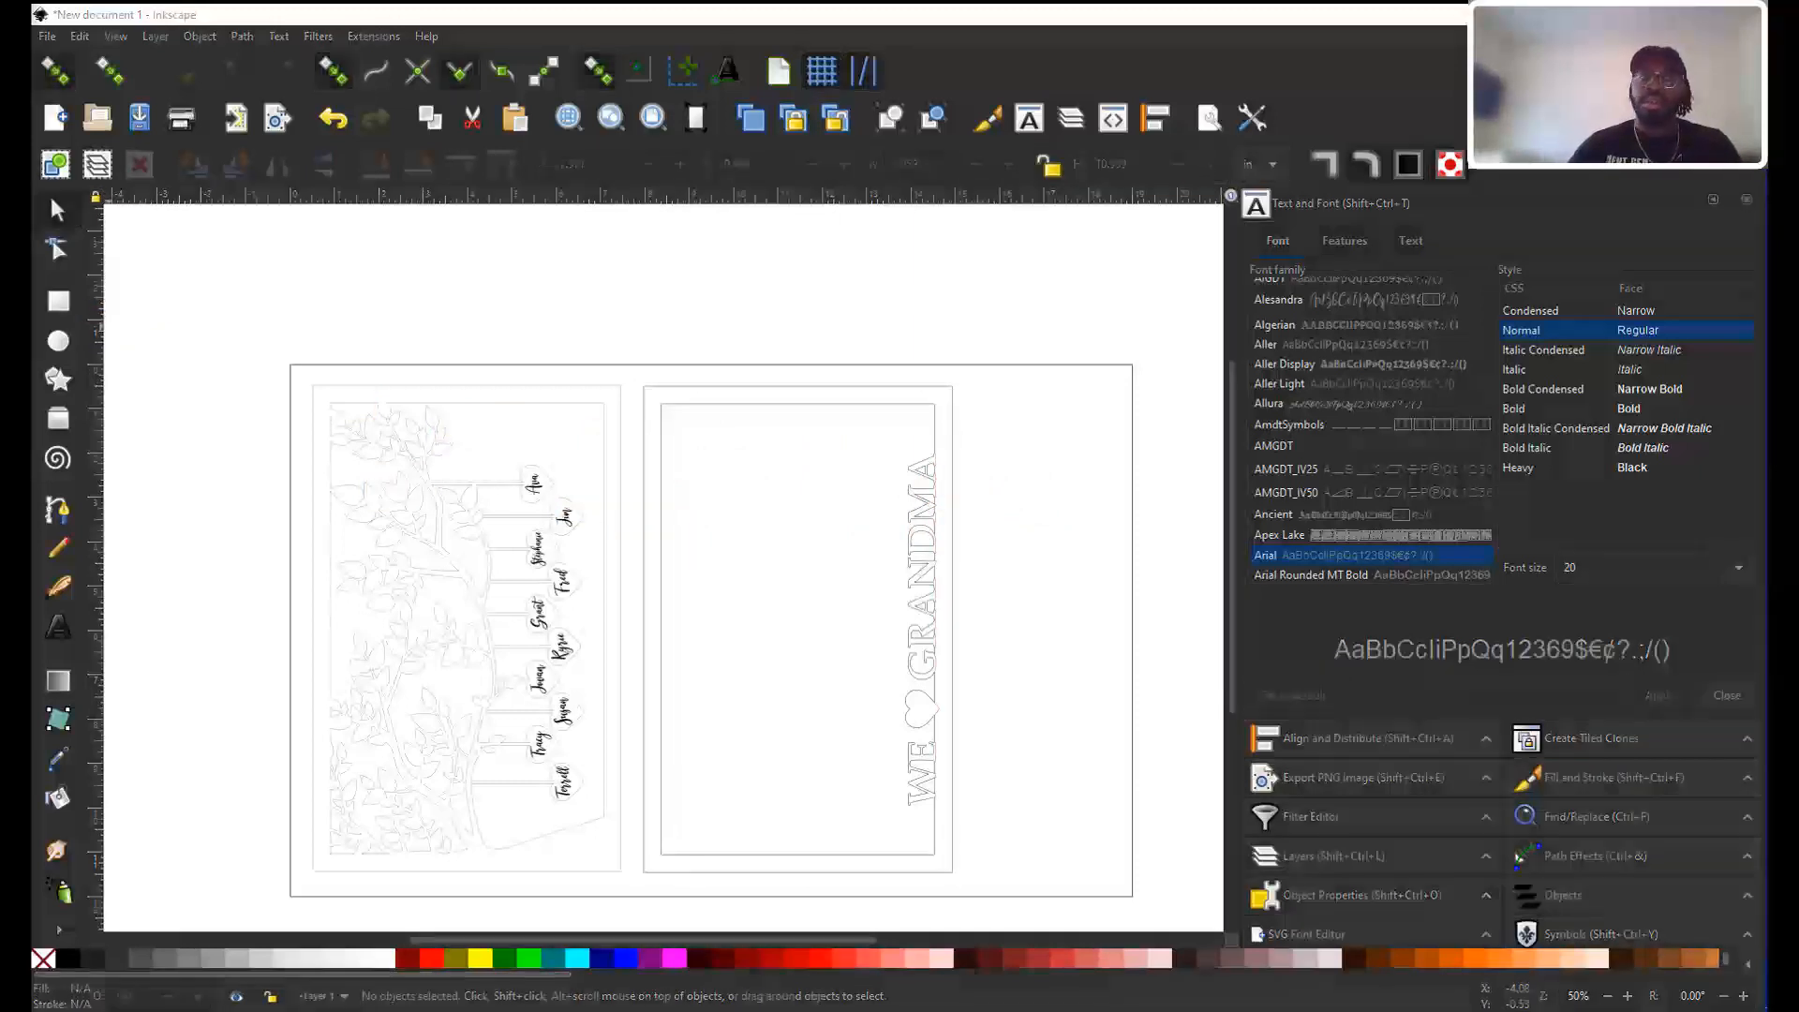
Import the keyhole back panel SVG as editable objects at 96 DPI and place it to the right of the frame.
drag(223, 64, 1037, 521)
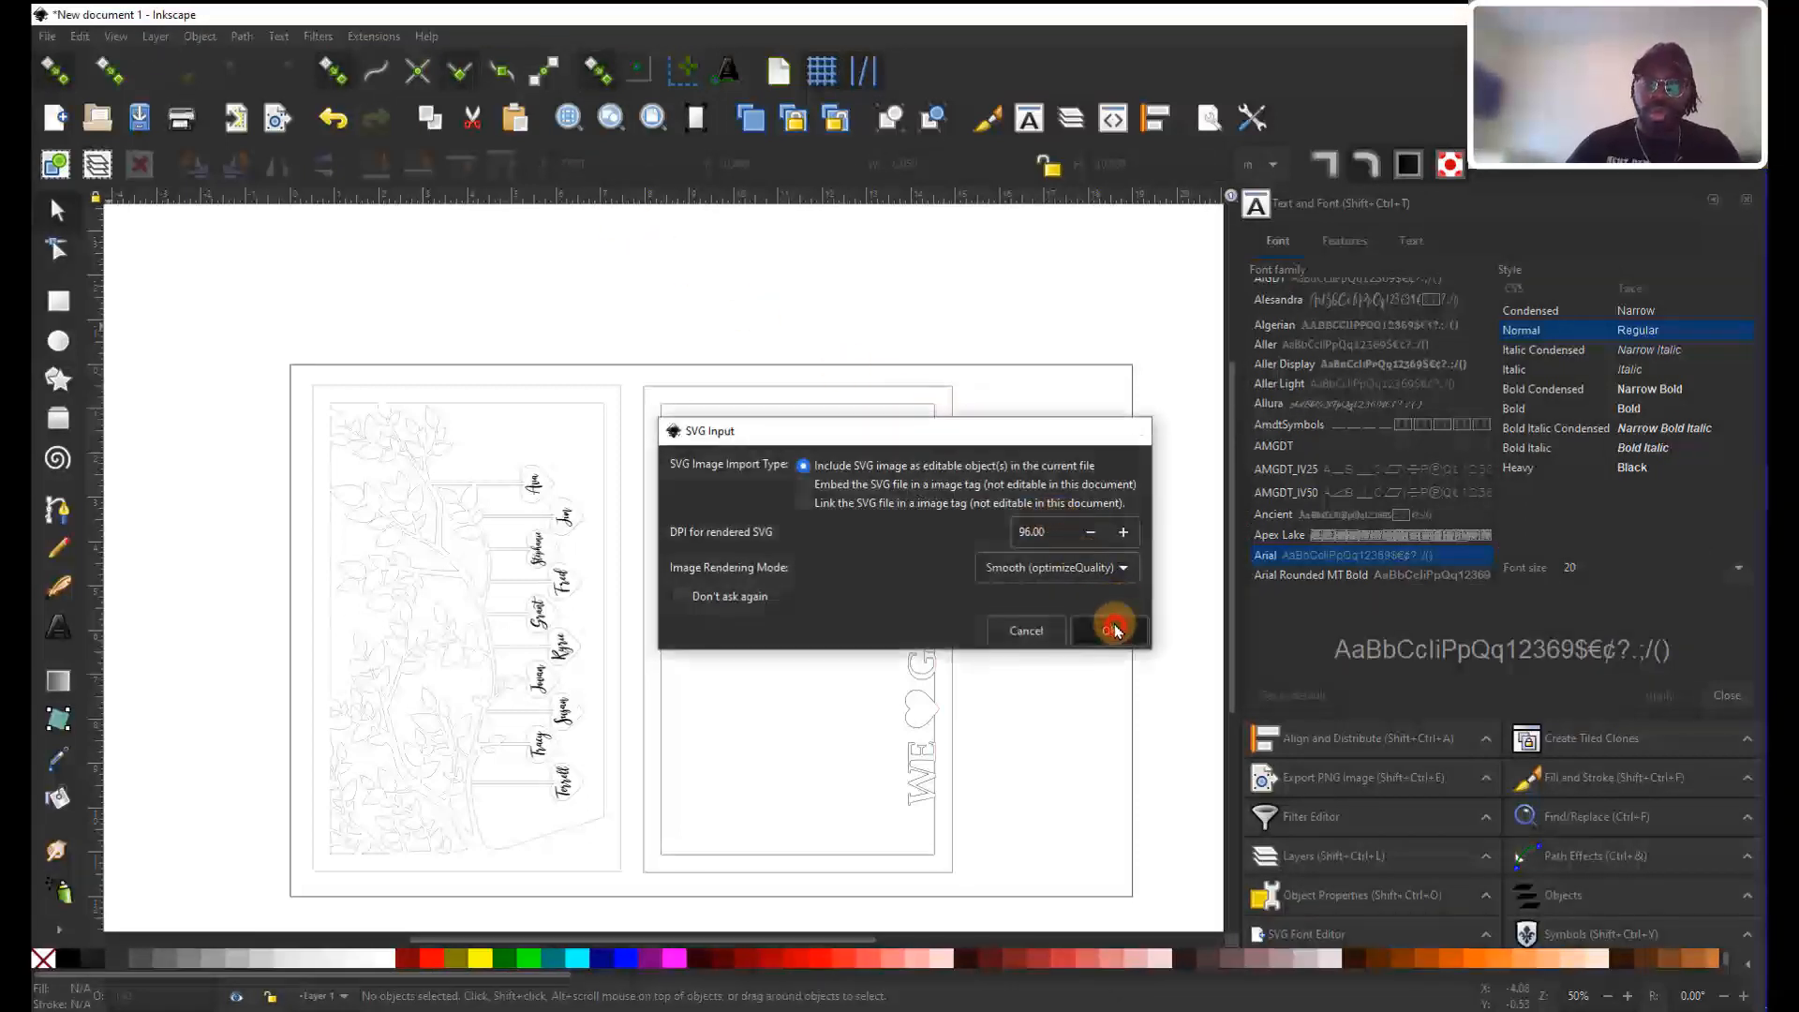
click(1110, 627)
mouse_move(1036, 429)
mouse_down()
mouse_move(900, 450)
mouse_move(1068, 497)
mouse_move(1129, 481)
mouse_move(1145, 519)
mouse_move(1084, 415)
mouse_up()
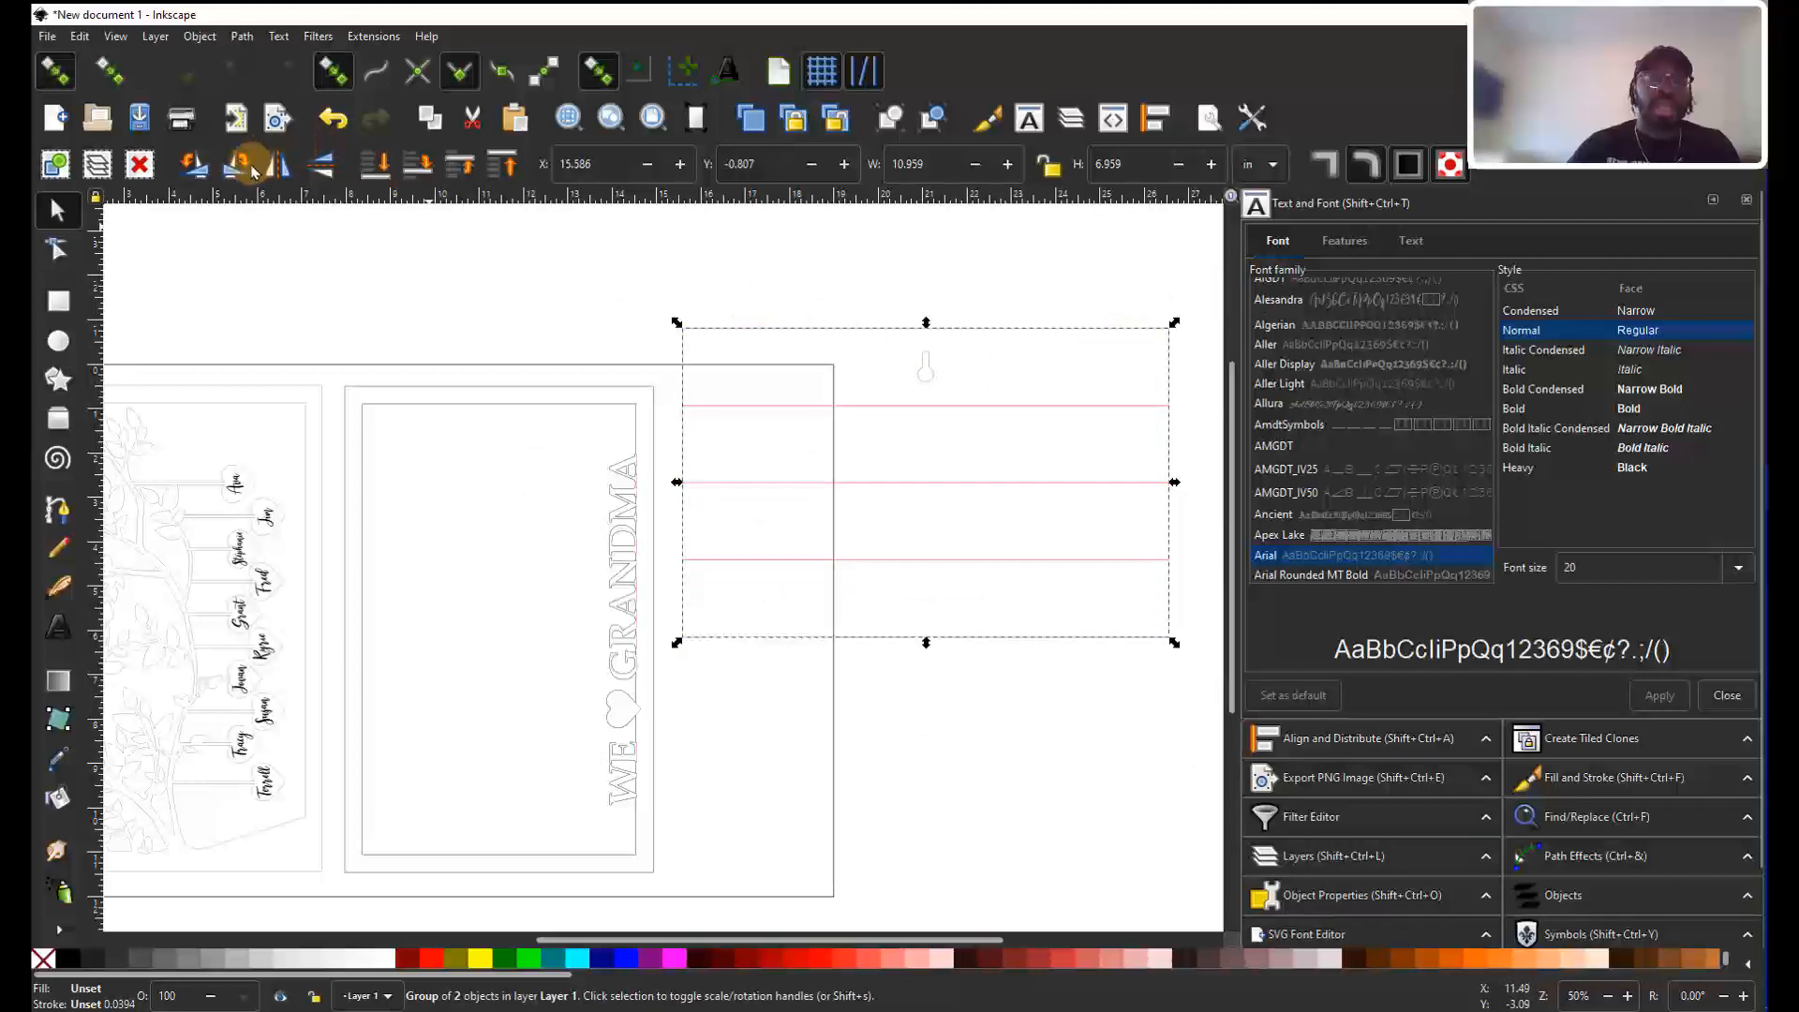
Rotate the back panel 90° counter-clockwise and place it upright to the right of the WE ♥ GRANDMA frame.
click(194, 164)
drag(922, 402, 872, 559)
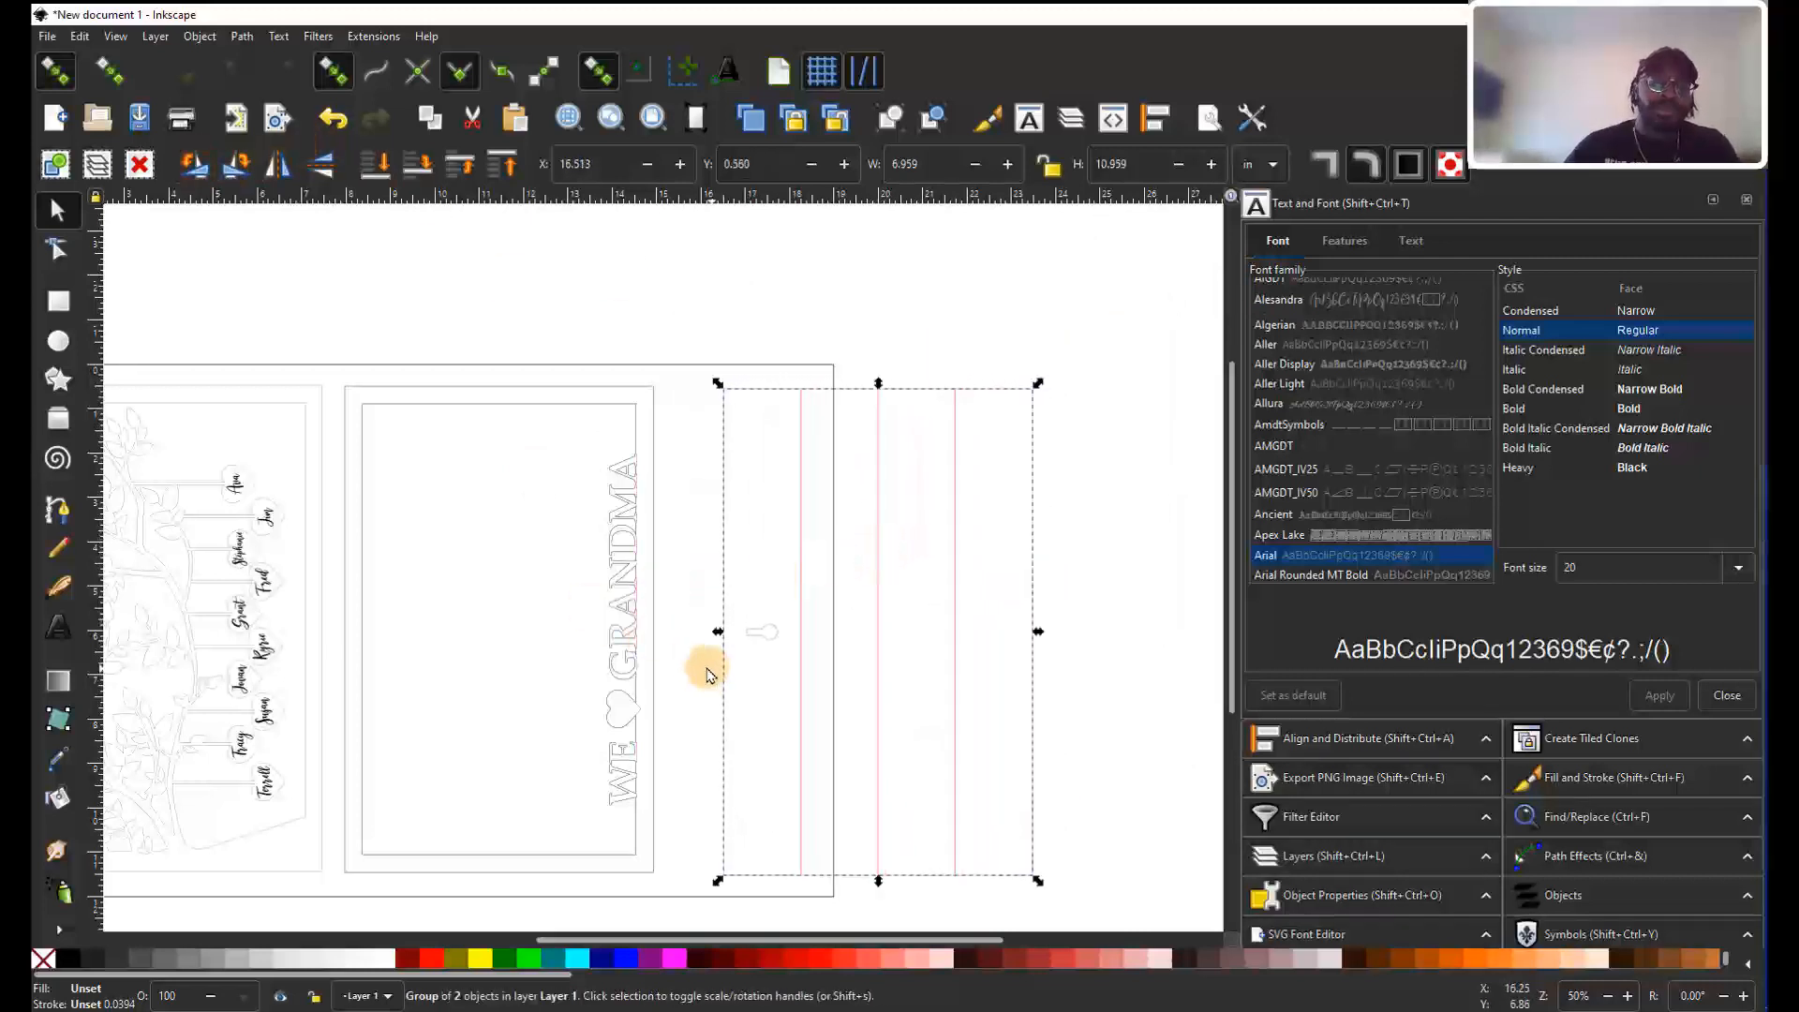
scroll(694, 655, left, 3)
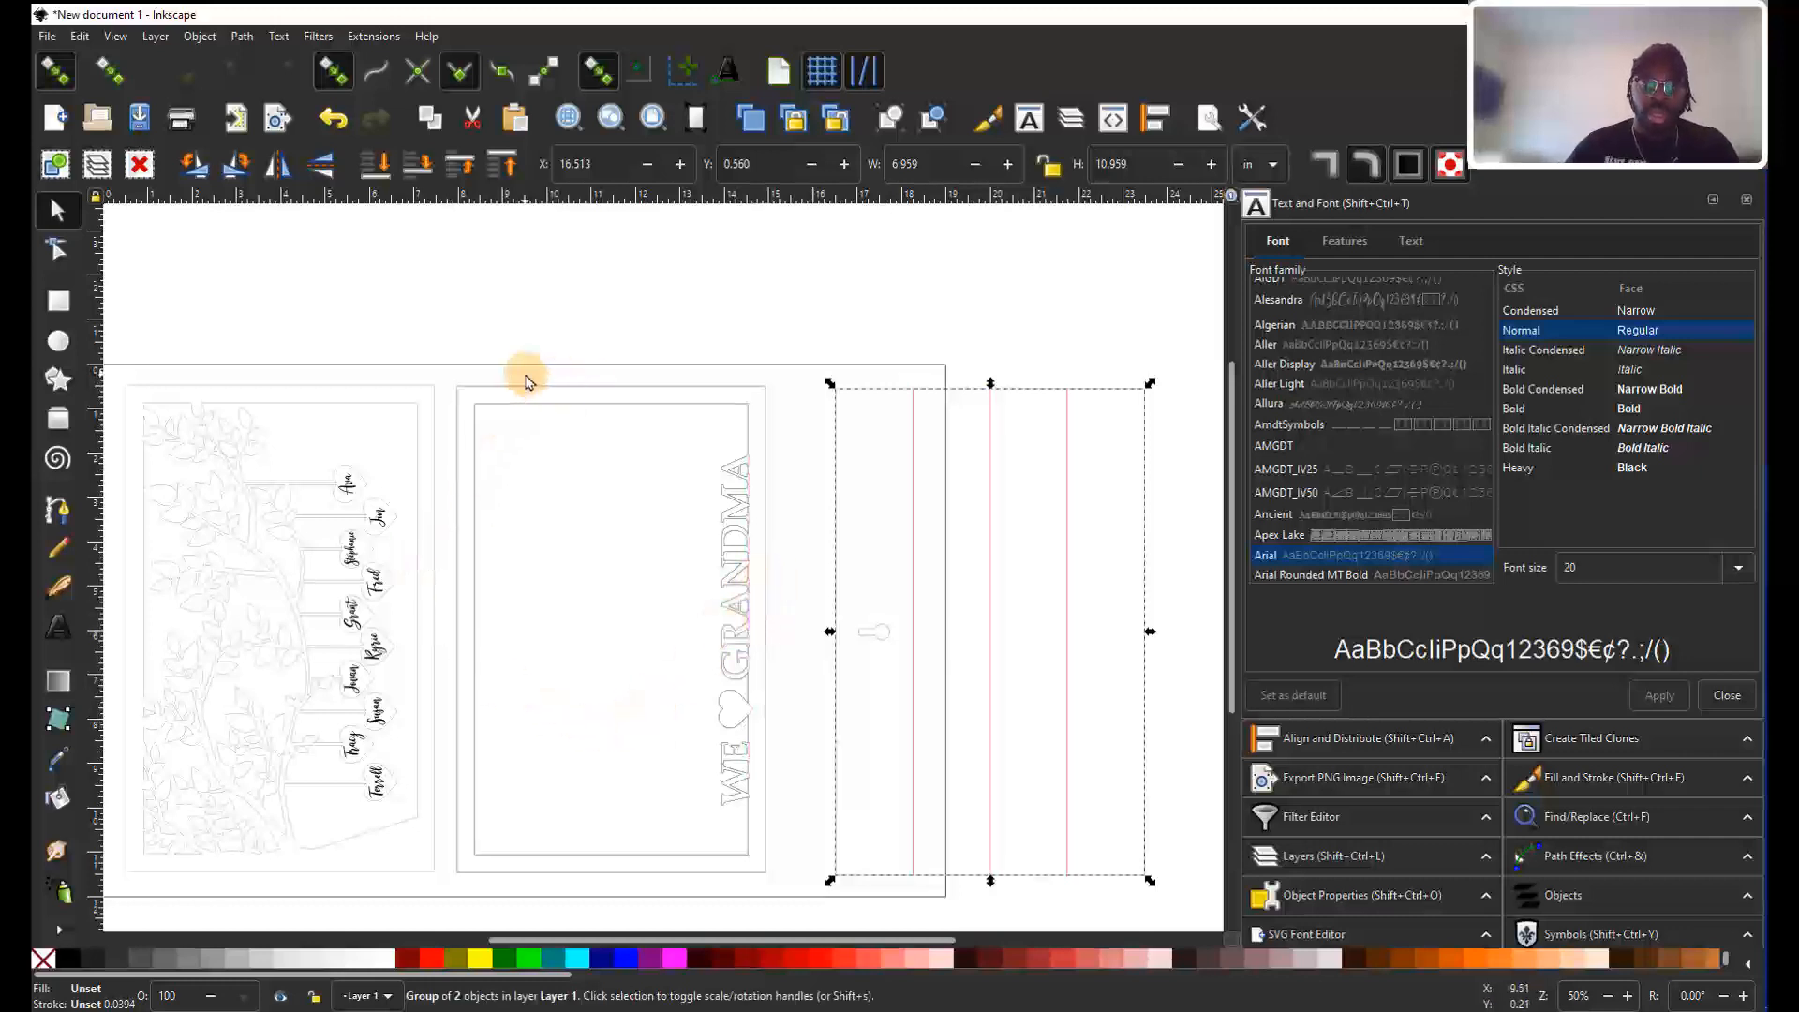
Examine where the WE ♥ GRANDMA lettering meets the frame's inner edge, and review the layout of the three panels.
scroll(707, 604, up, 4)
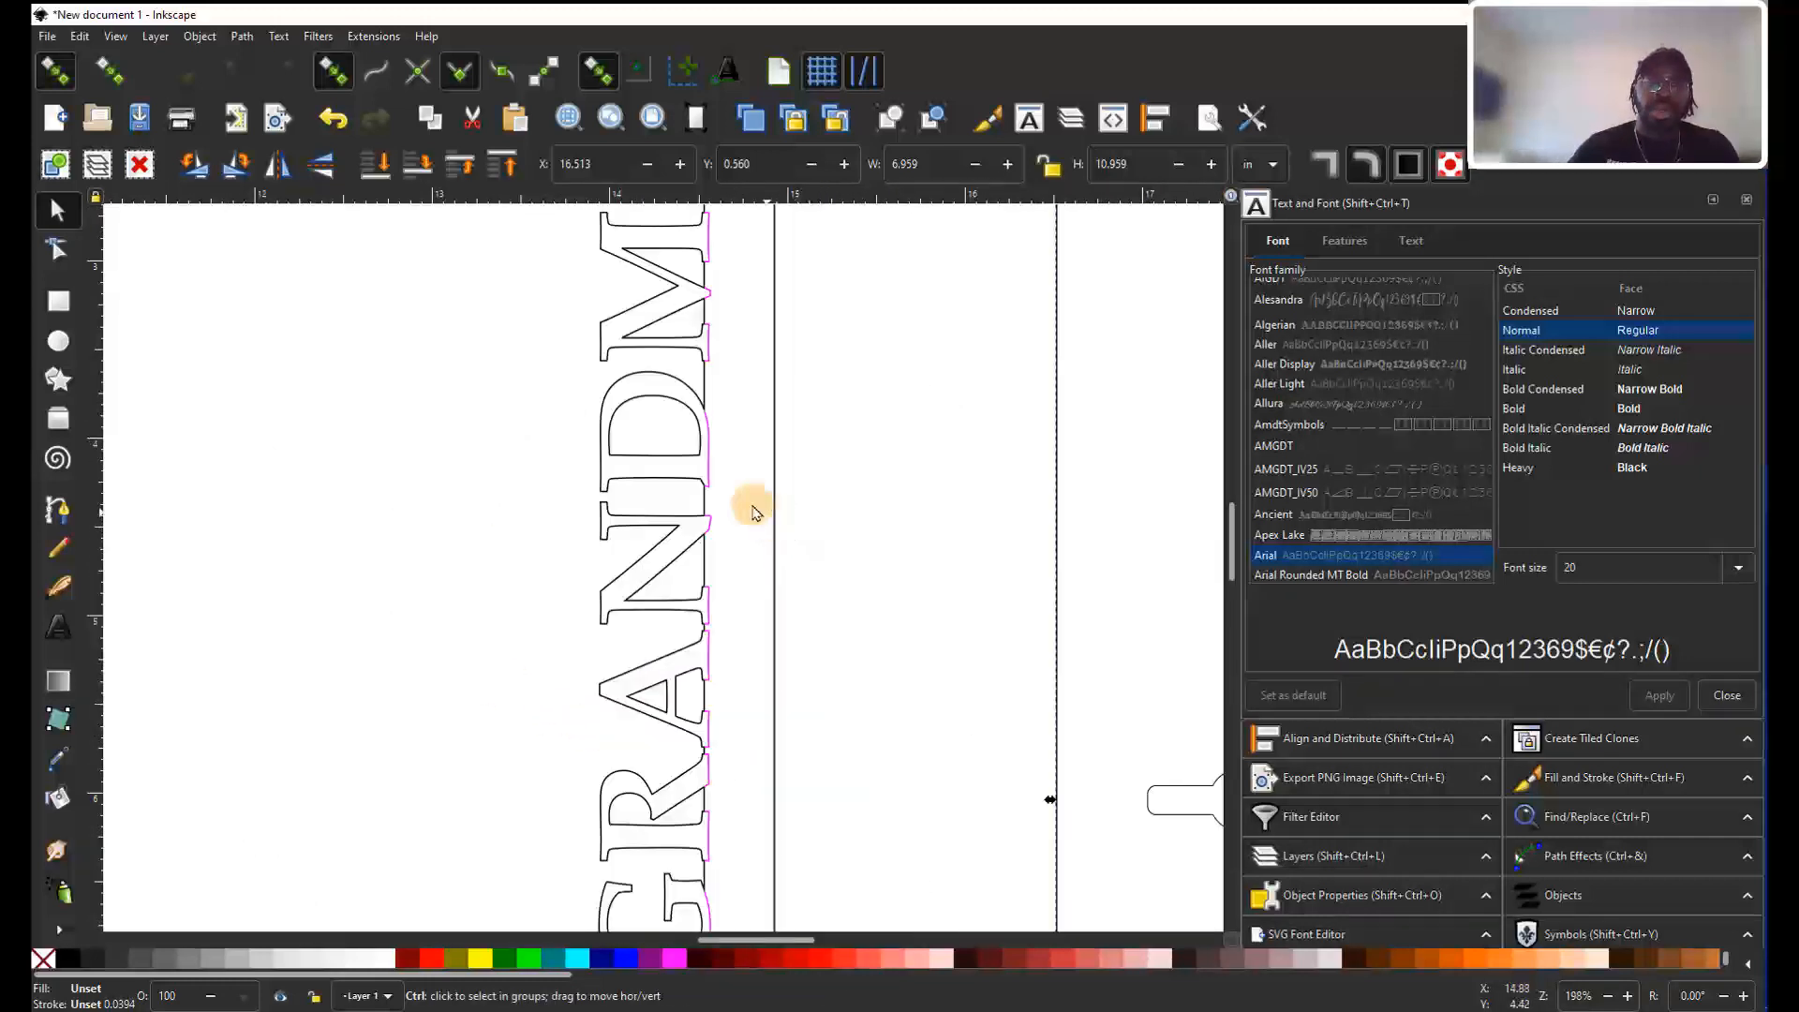
scroll(740, 468, up, 3)
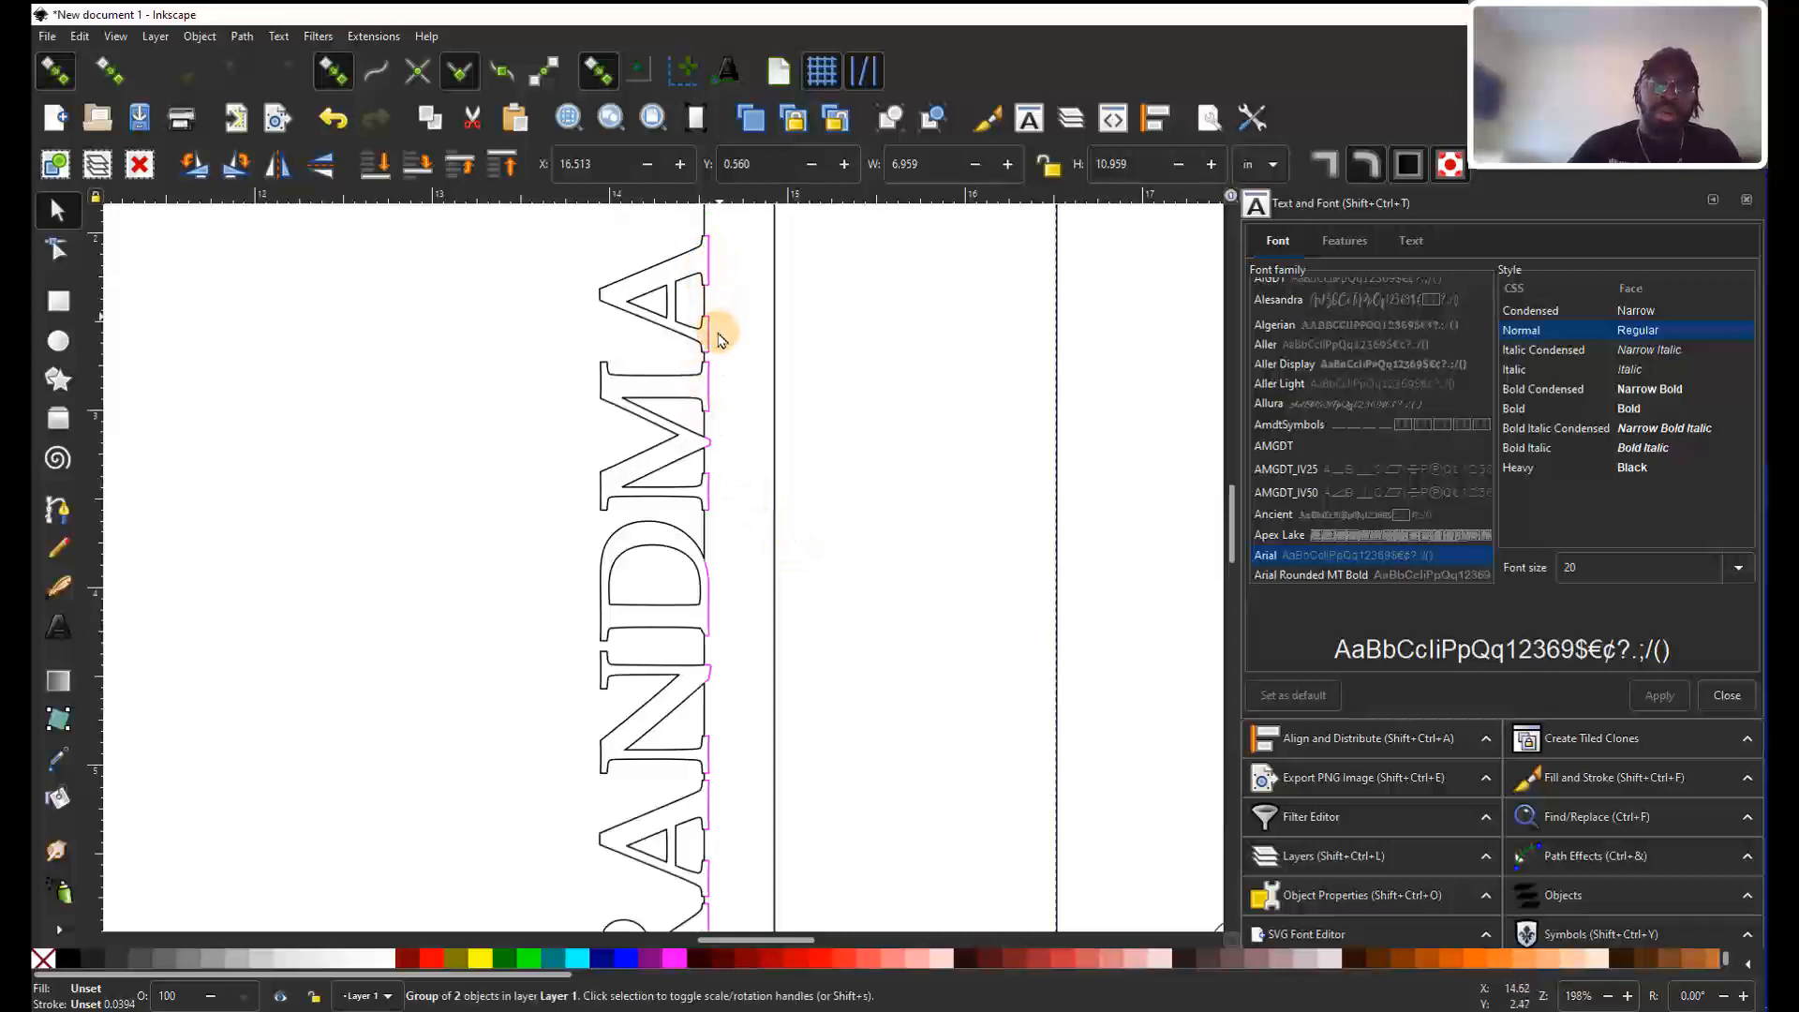
scroll(710, 506, up, 15)
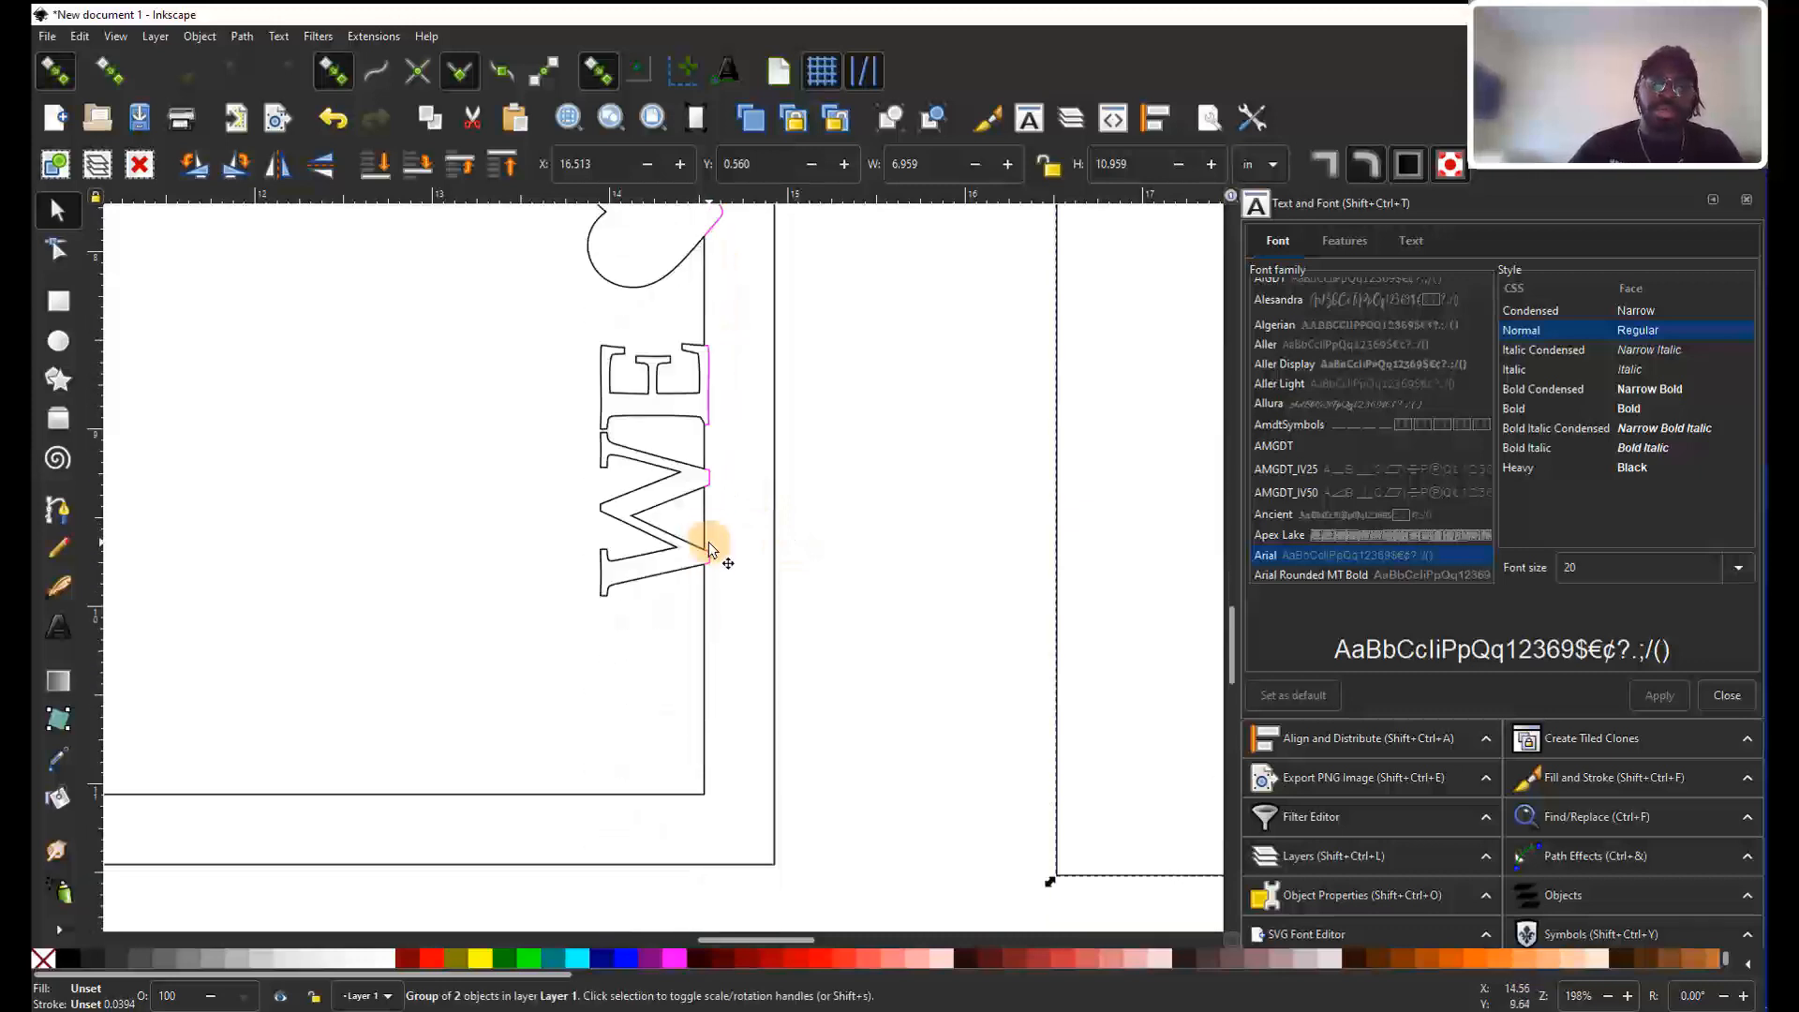
scroll(710, 553, up, 10)
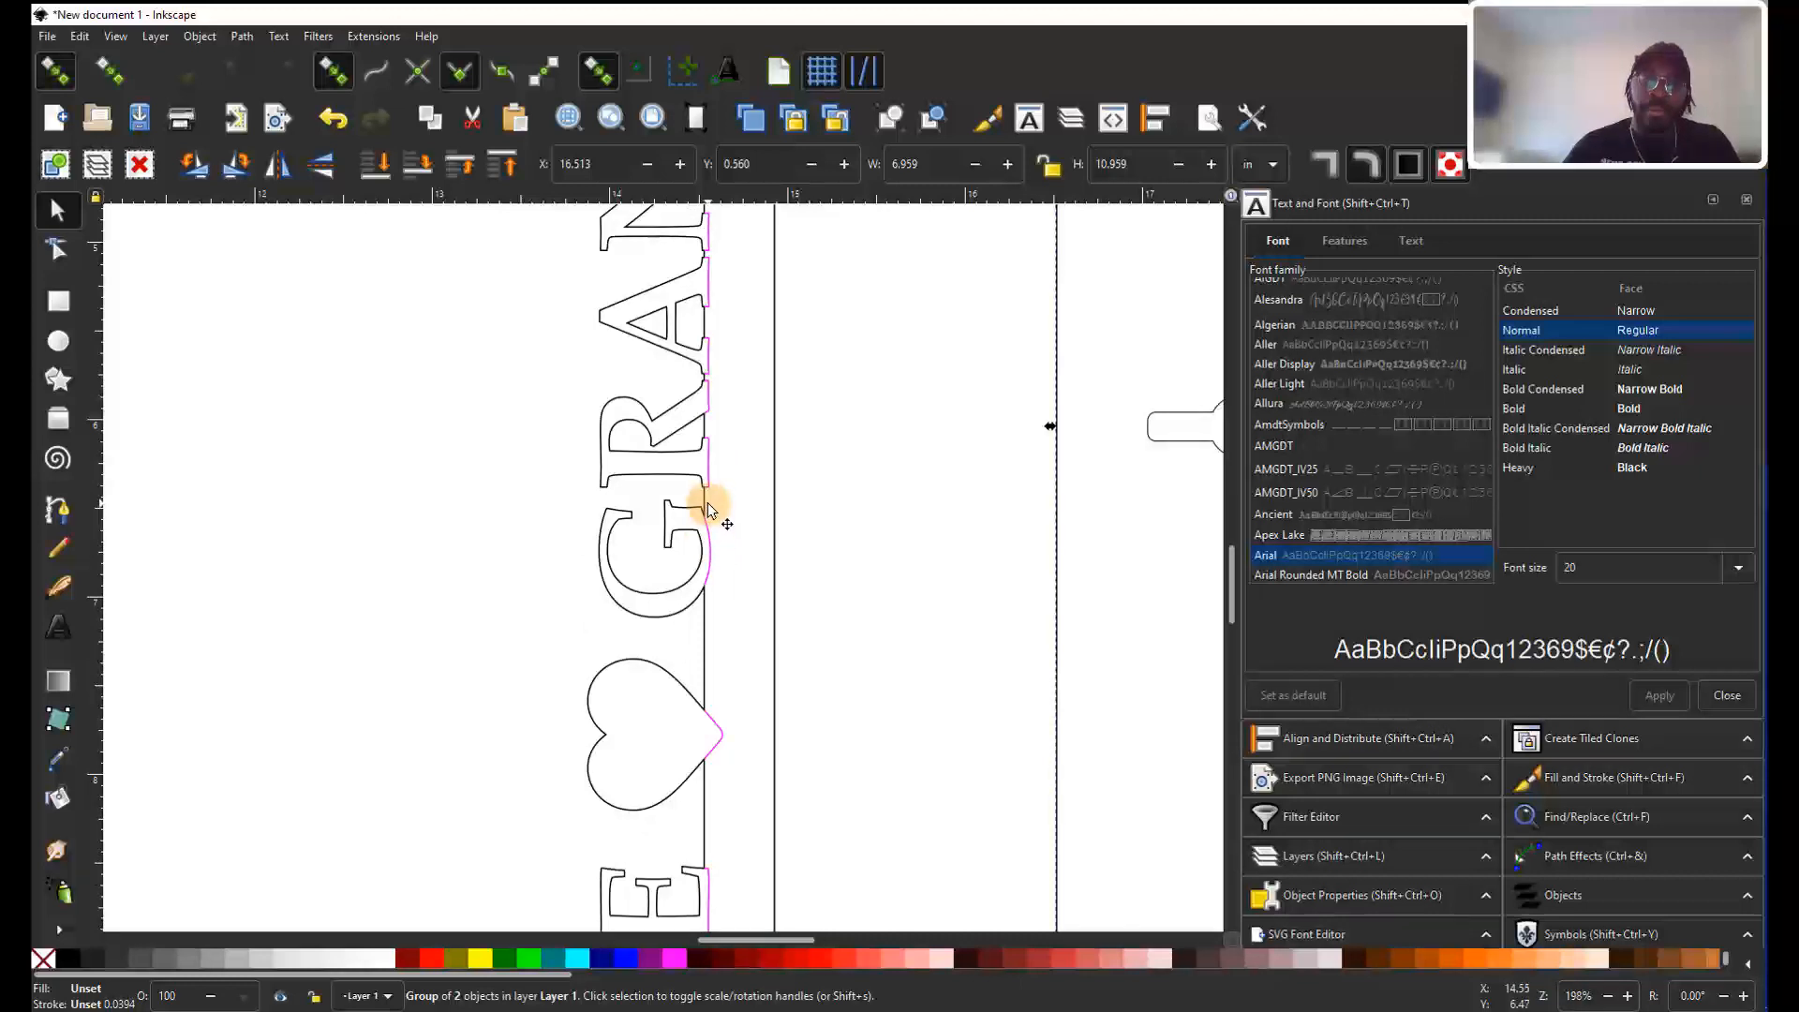
scroll(710, 509, up, 10)
scroll(709, 508, up, 3)
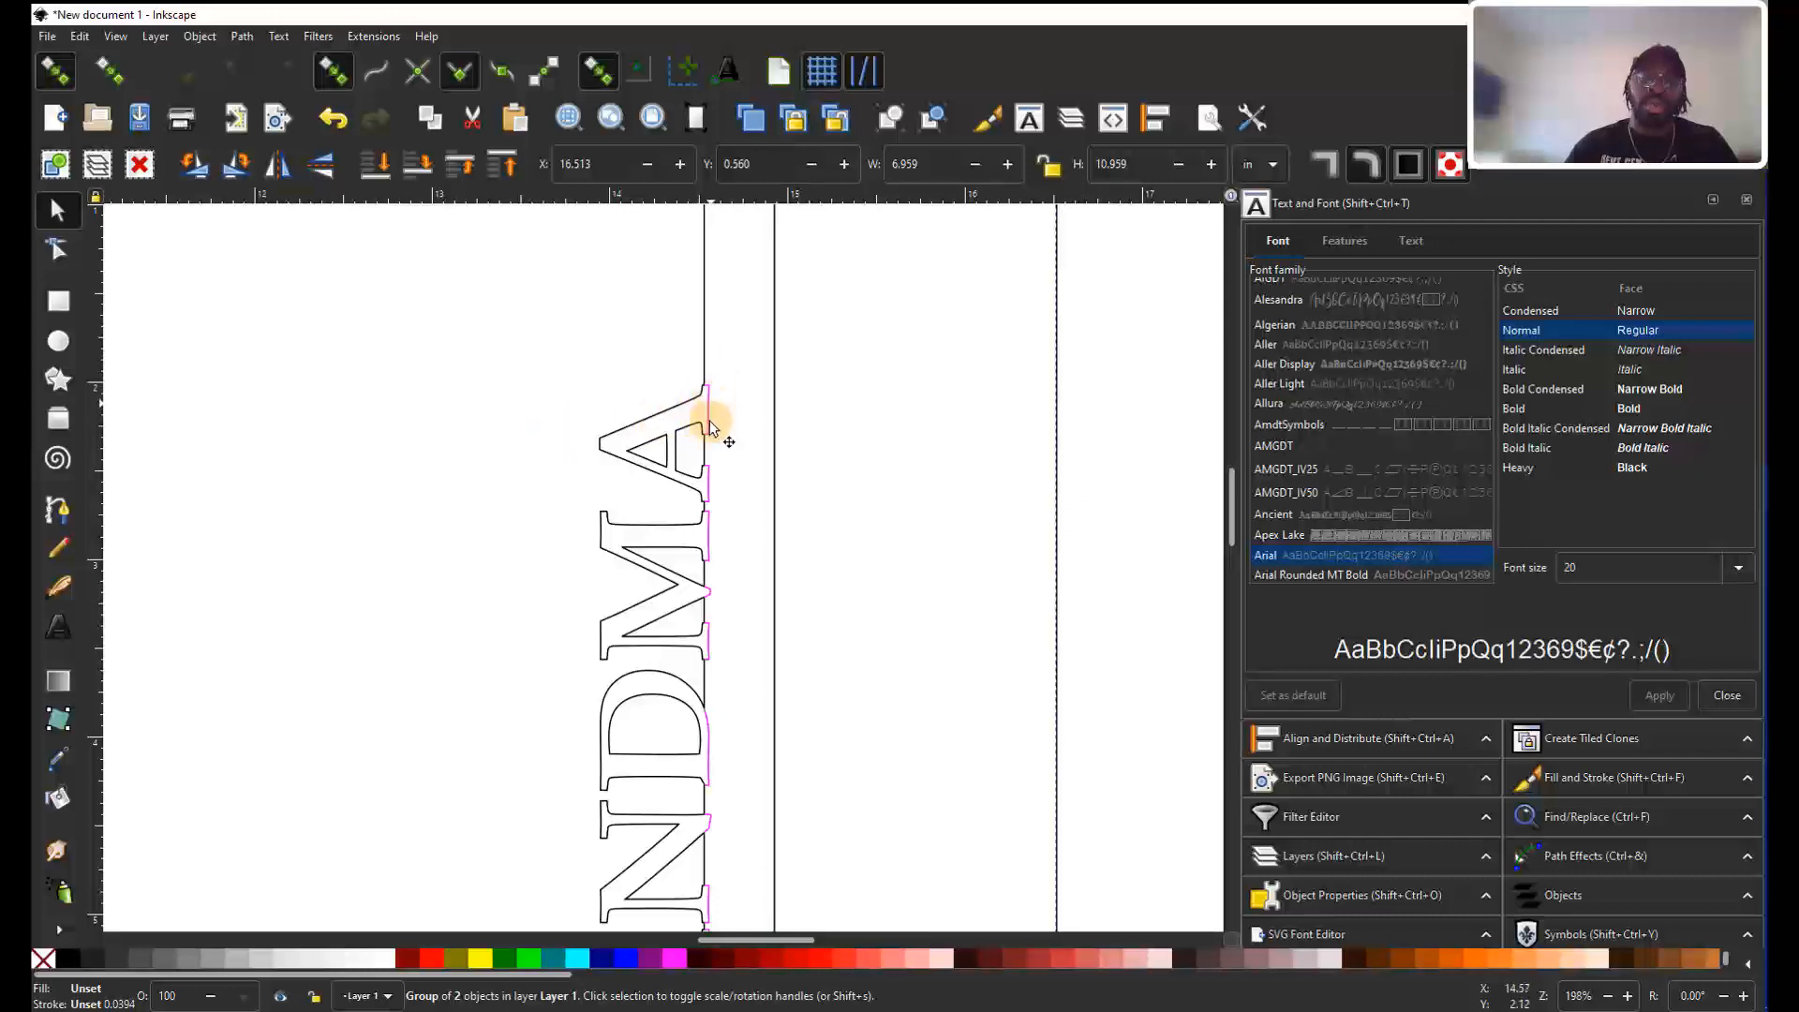
scroll(703, 589, down, 20)
scroll(703, 588, down, 10)
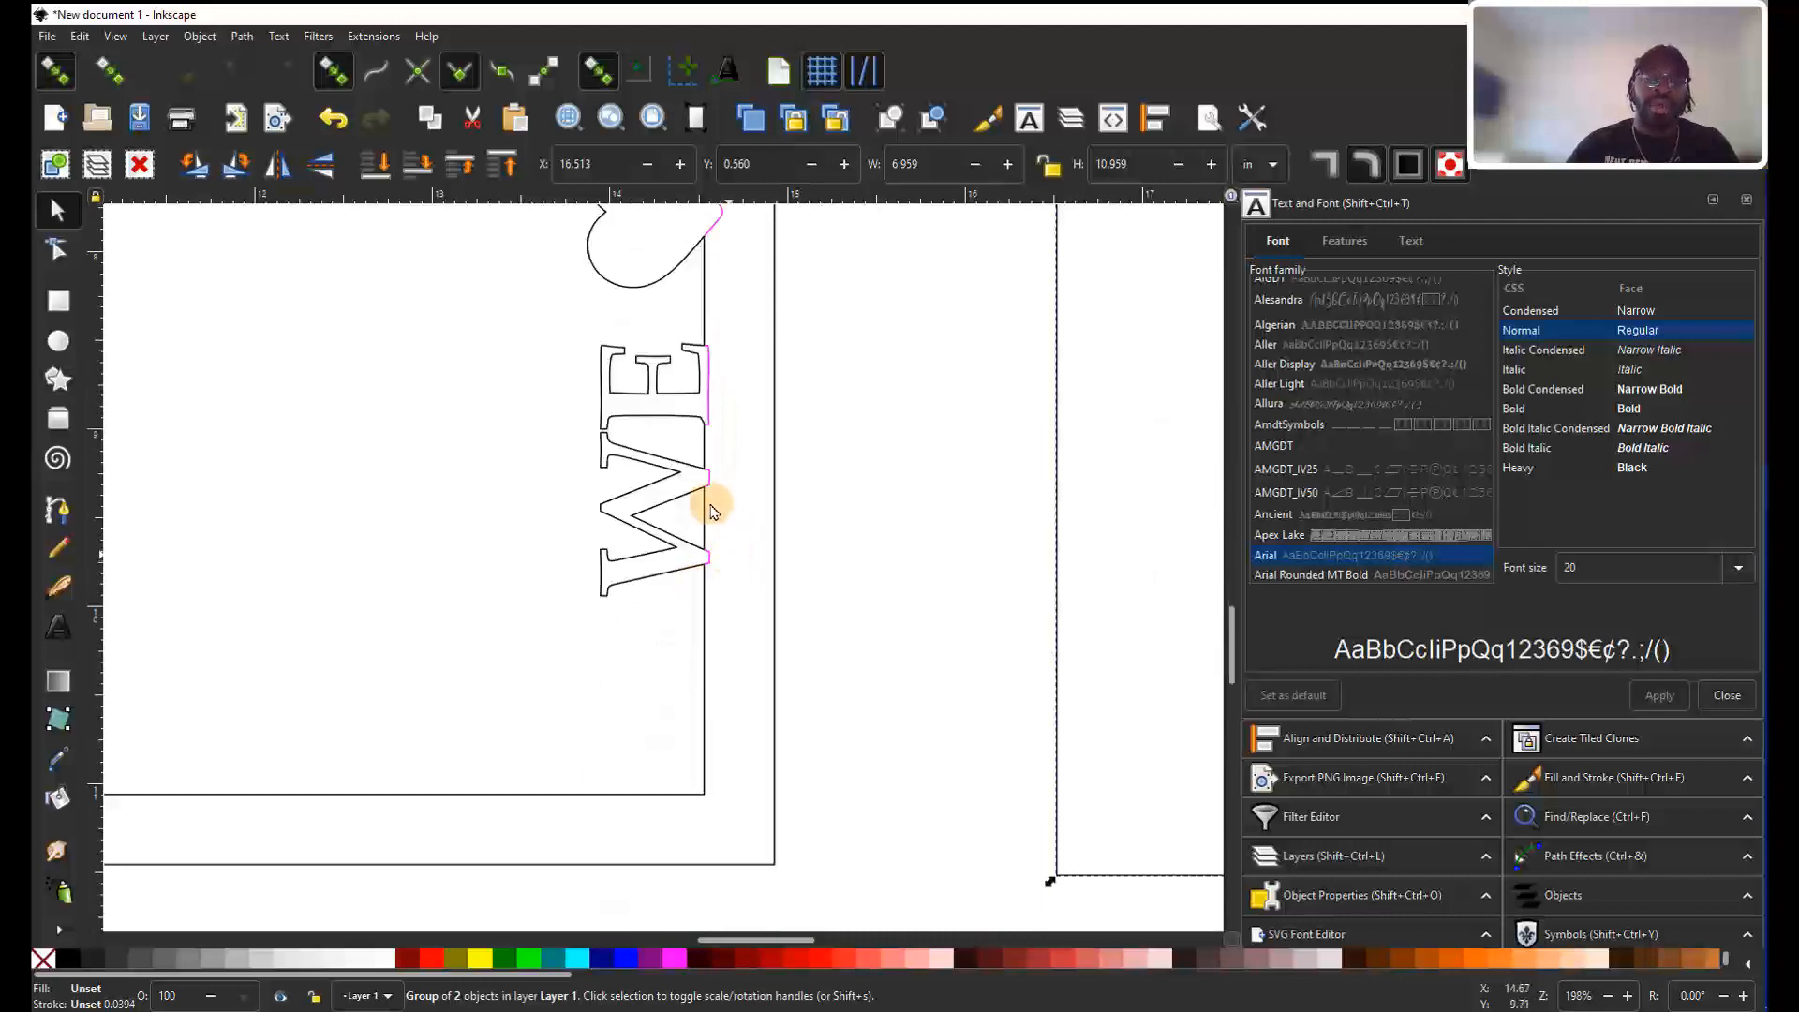
scroll(705, 473, down, 4)
scroll(698, 356, up, 3)
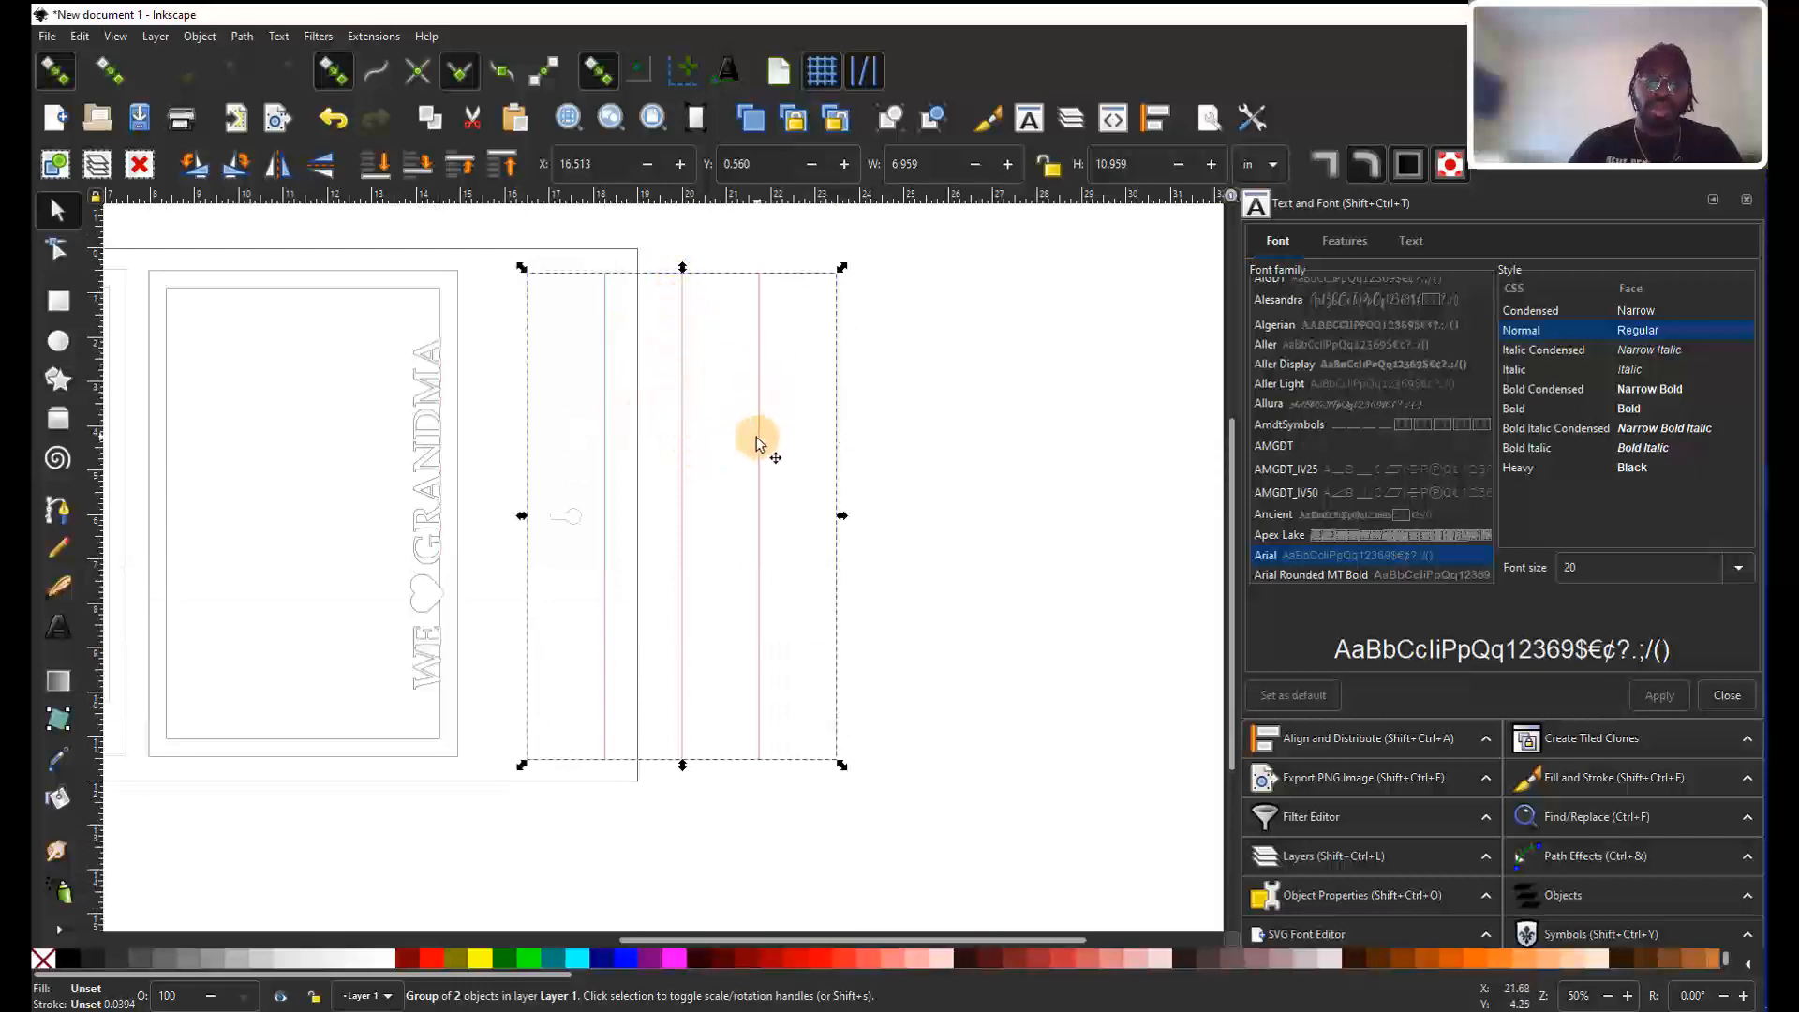
scroll(712, 356, up, 1)
click(719, 265)
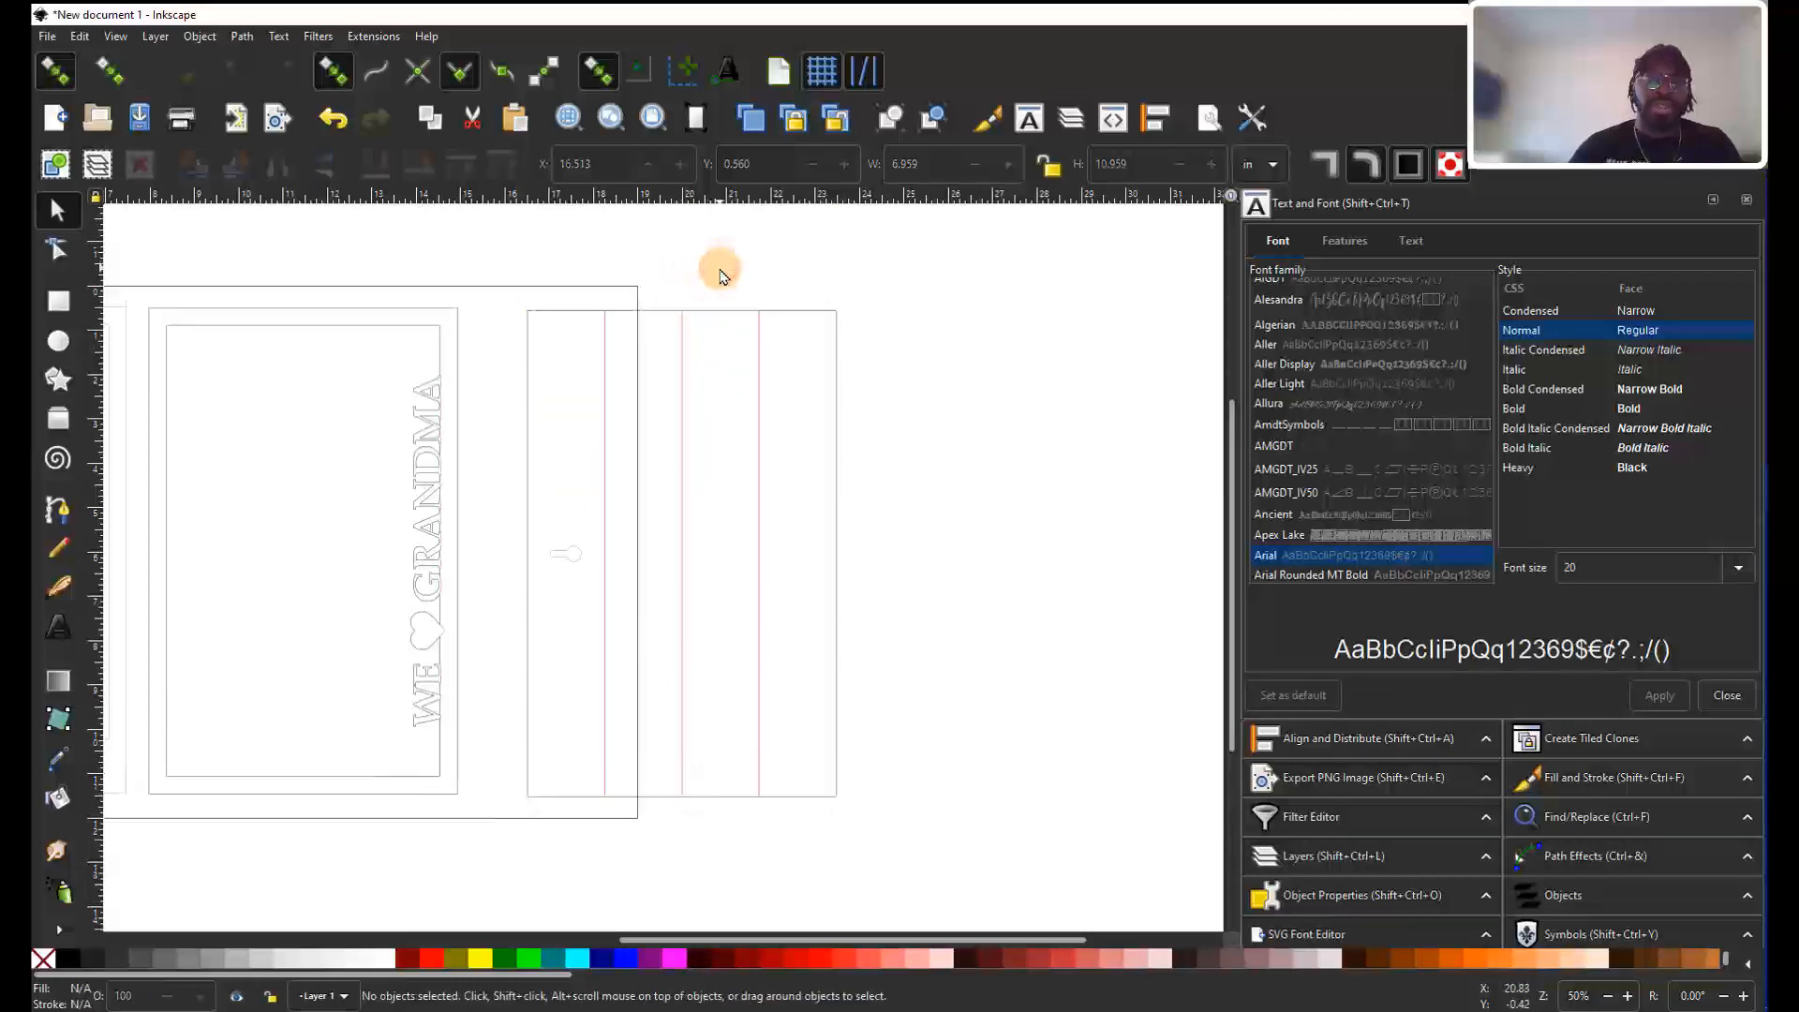
scroll(662, 267, left, 2)
scroll(662, 267, left, 6)
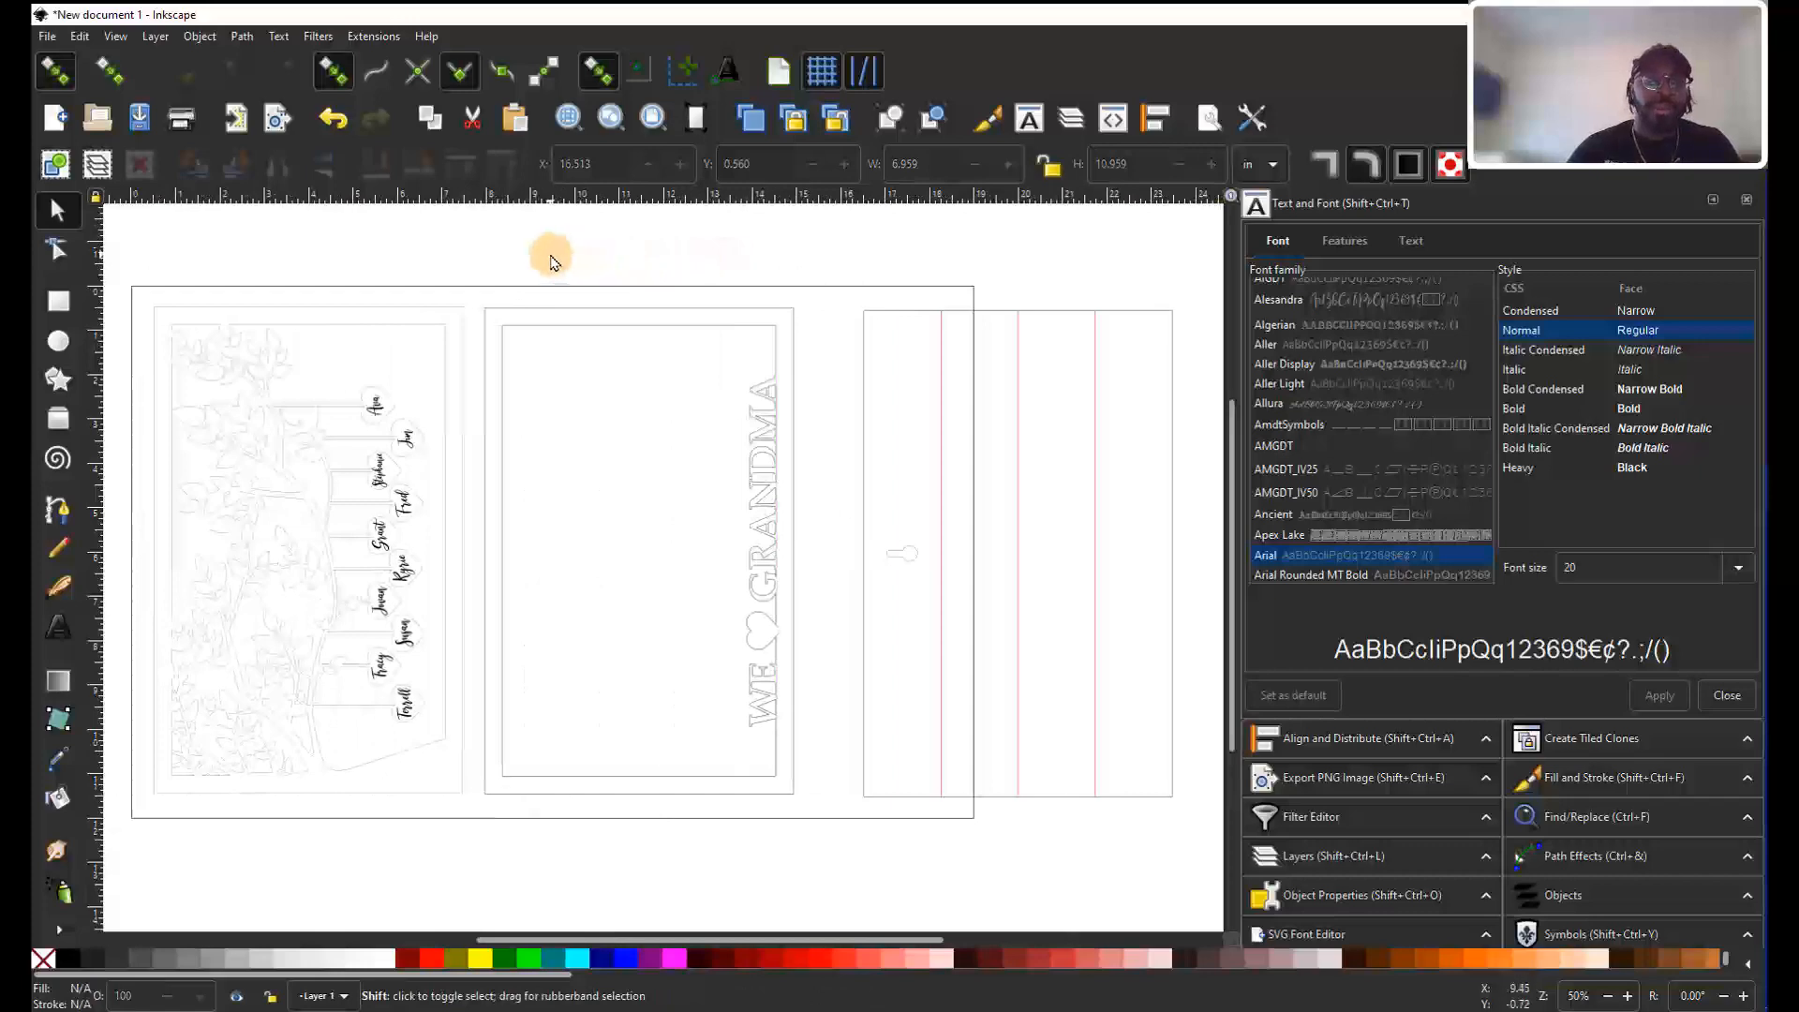